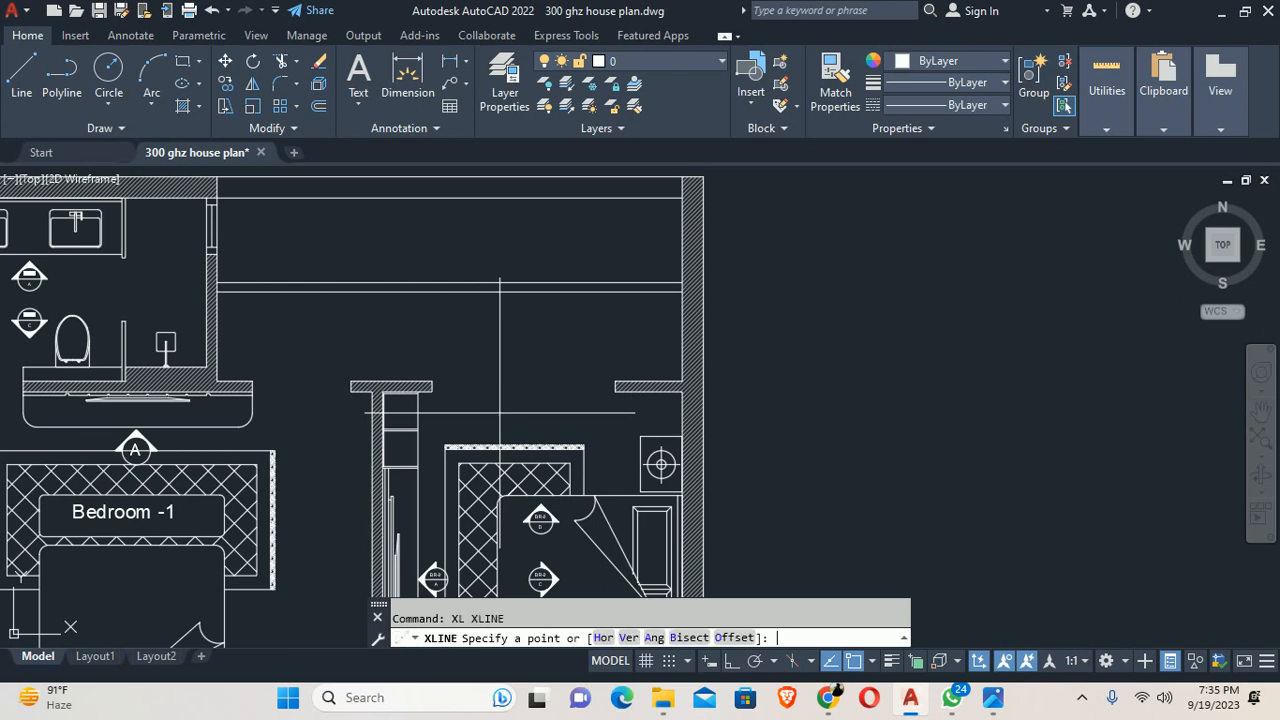
Step: Draw vertical construction lines through the inner faces of Bedroom 2's side walls and through the front edge of the storage unit
type("v")
key("Return")
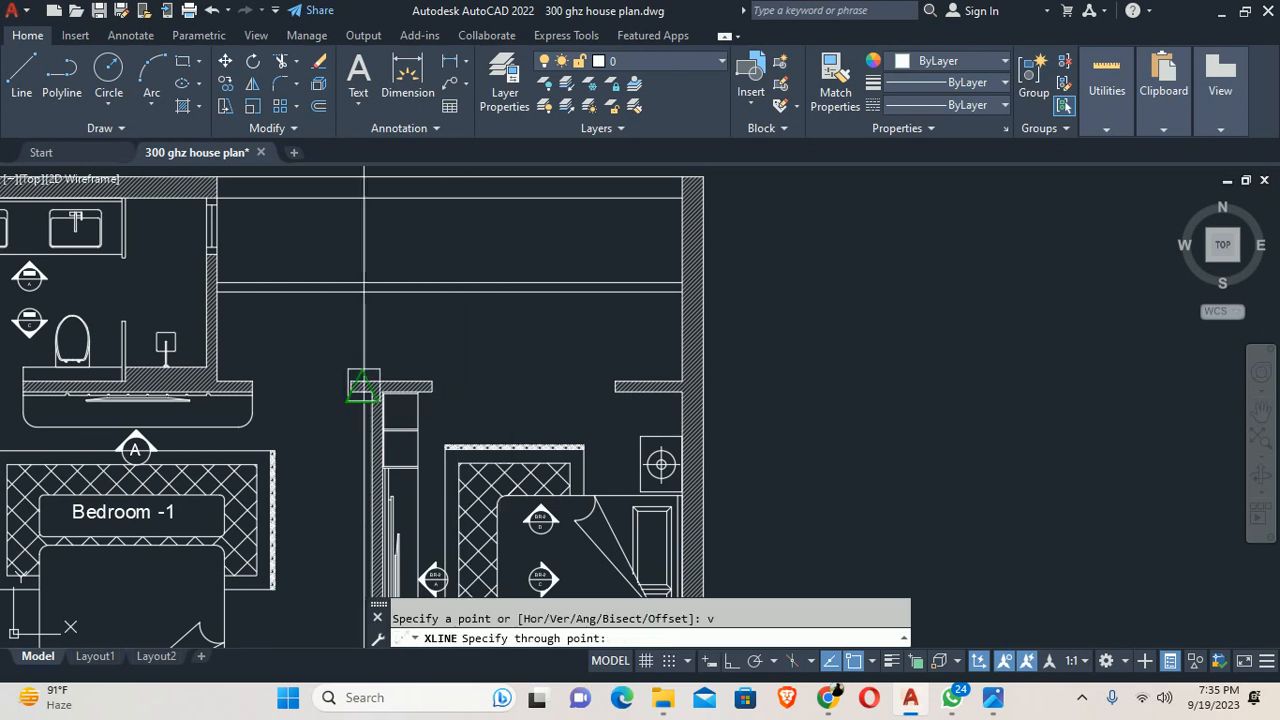
scroll(360, 388, "up", 5)
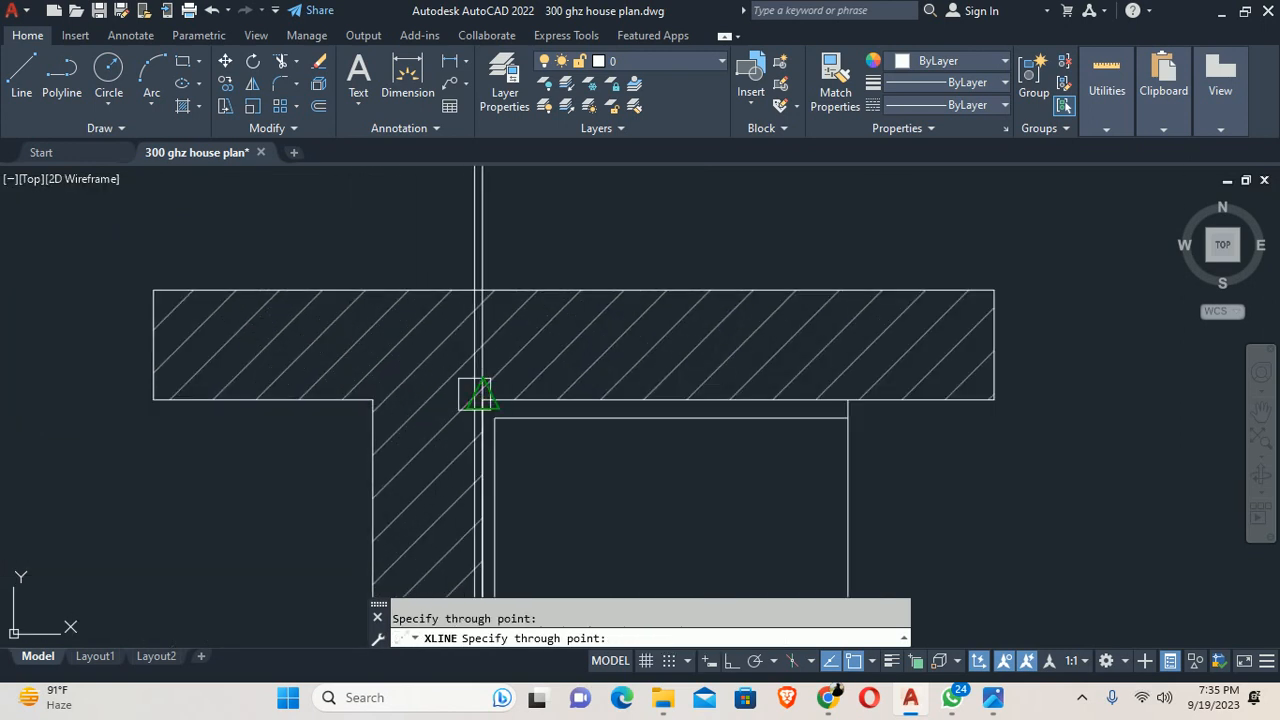
scroll(476, 396, "down", 4)
mouse_move(650, 421)
middle_mouse_down()
mouse_move(557, 420)
mouse_move(454, 392)
middle_mouse_up()
scroll(467, 412, "up", 4)
scroll(471, 409, "down", 4)
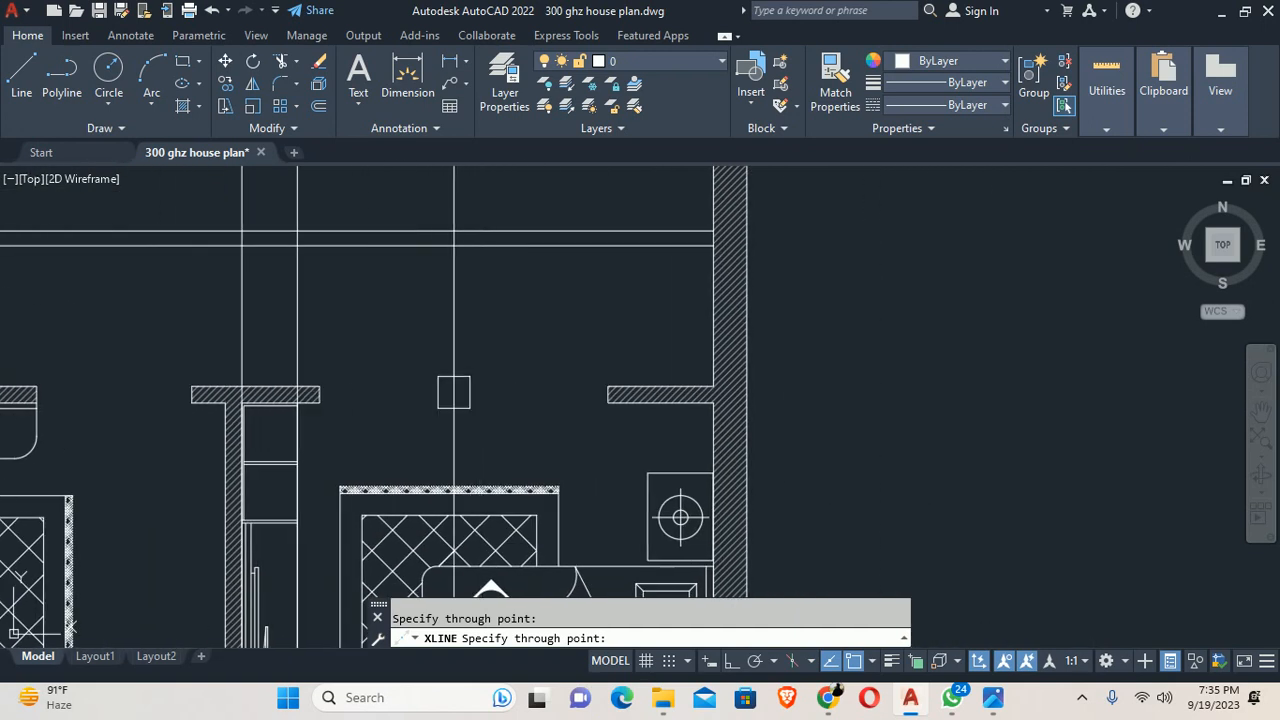
scroll(640, 388, "up", 8)
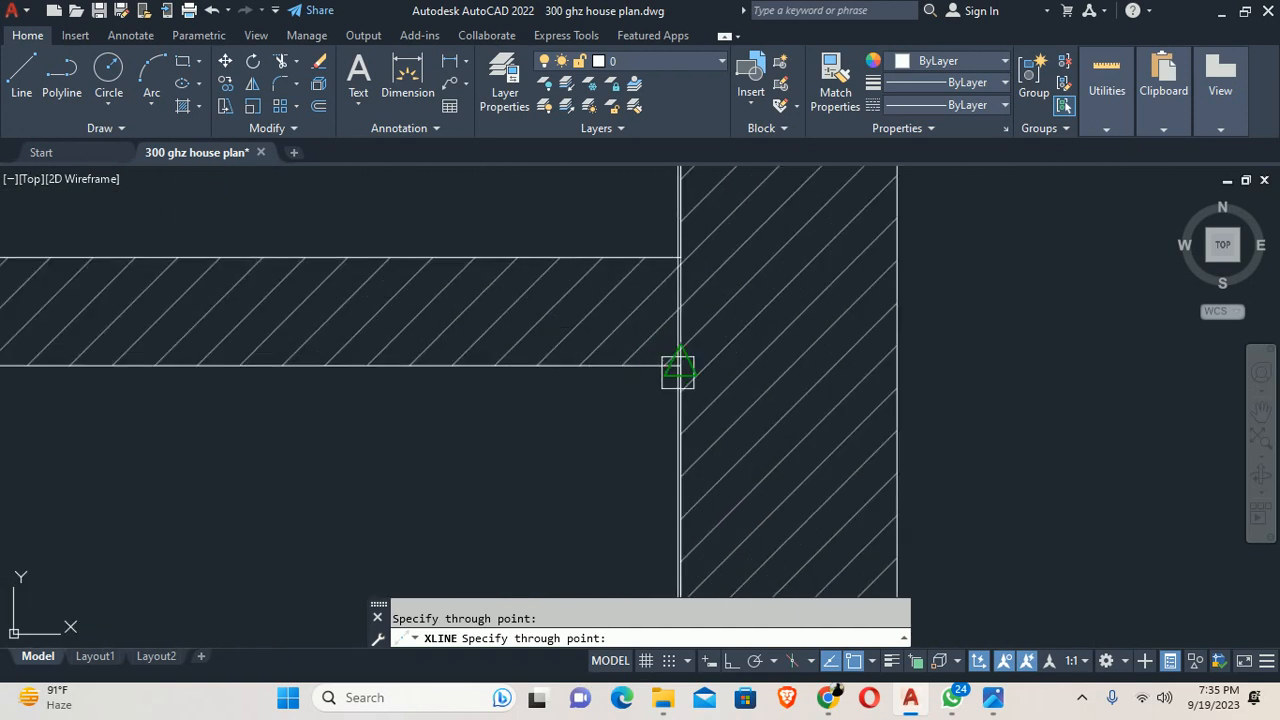
key("Return")
scroll(678, 372, "down", 8)
key("Escape")
Step: Delete the vertical construction line along the storage unit's front edge
middle_click_drag(448, 373, 523, 408)
left_click(461, 354)
left_click(326, 323)
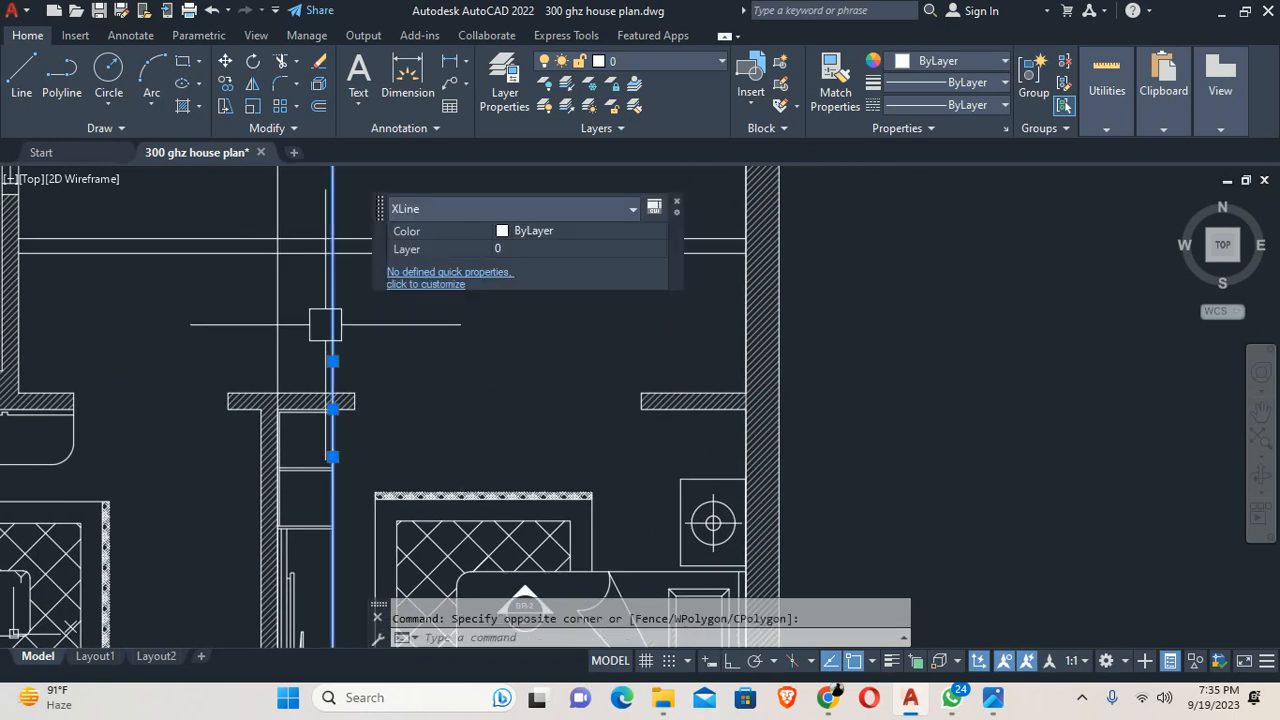
scroll(325, 324, "down", 3)
key("Delete")
scroll(461, 280, "down", 3)
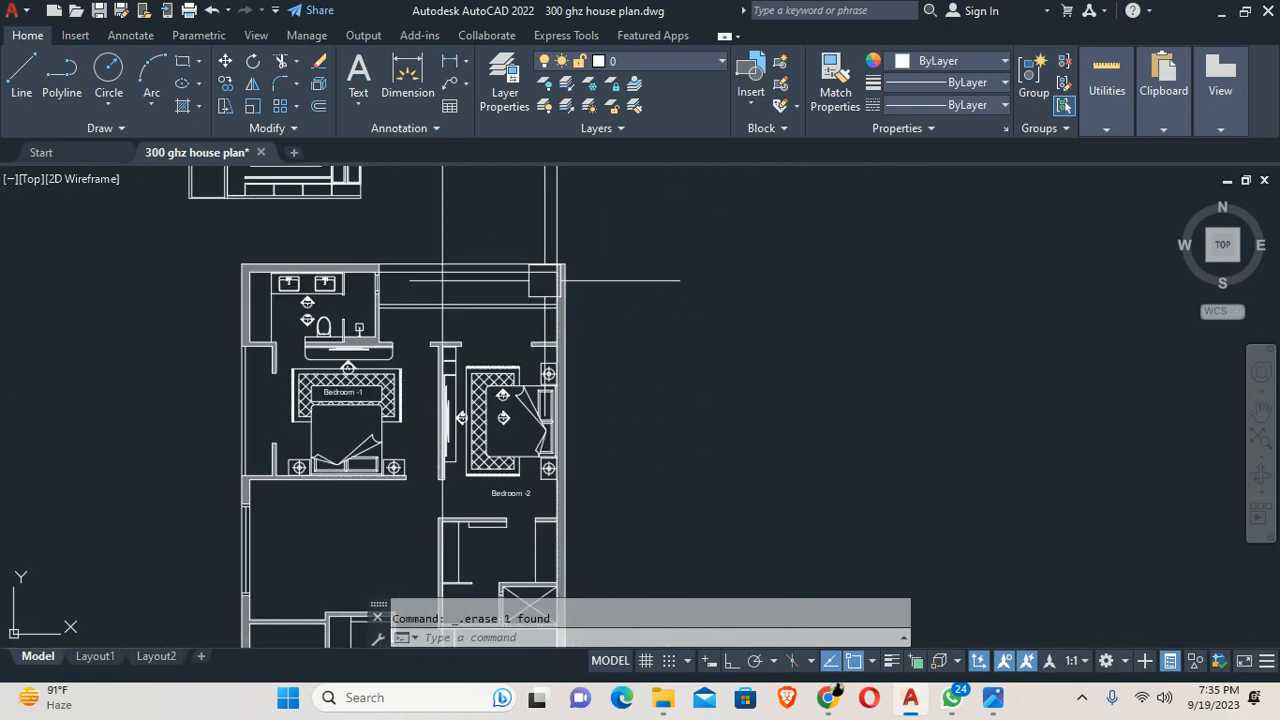
mouse_move(489, 445)
middle_mouse_down()
mouse_move(496, 272)
mouse_move(525, 422)
middle_mouse_up()
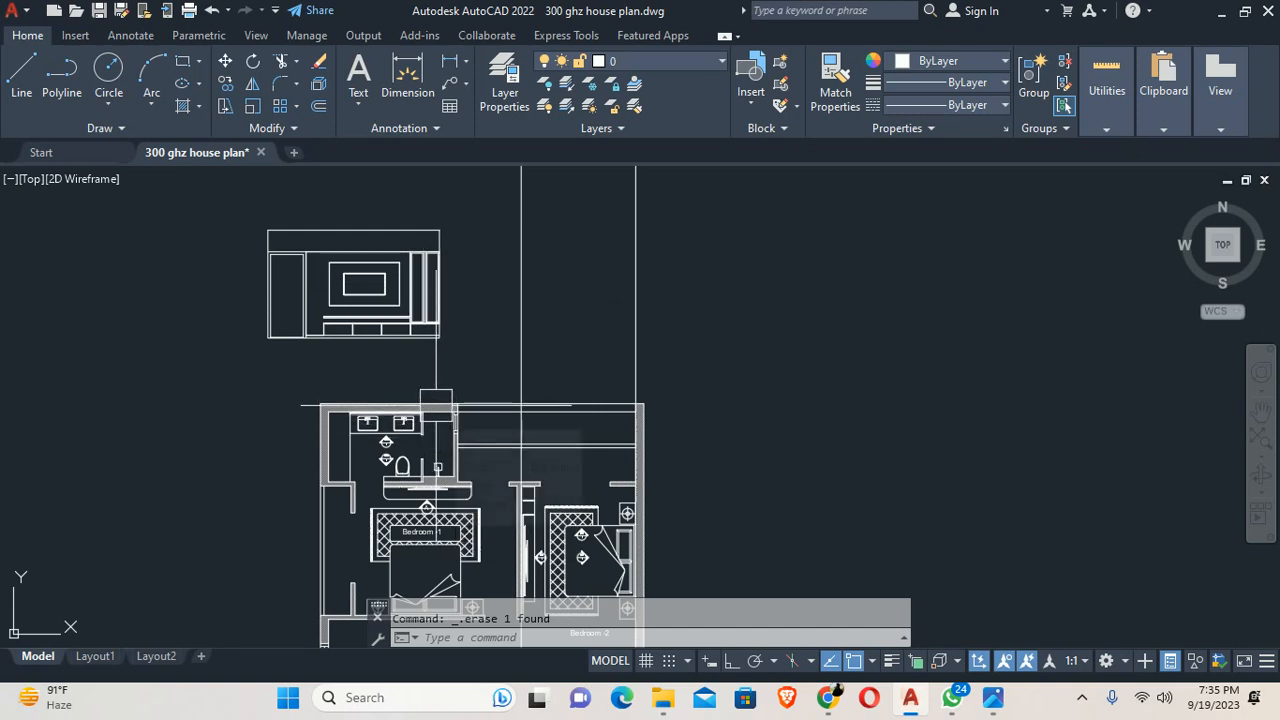
Step: Draw horizontal construction lines through the bottom and top corners of the existing Bedroom 1 elevation
type("xline")
key("Return")
type("h")
key("Return")
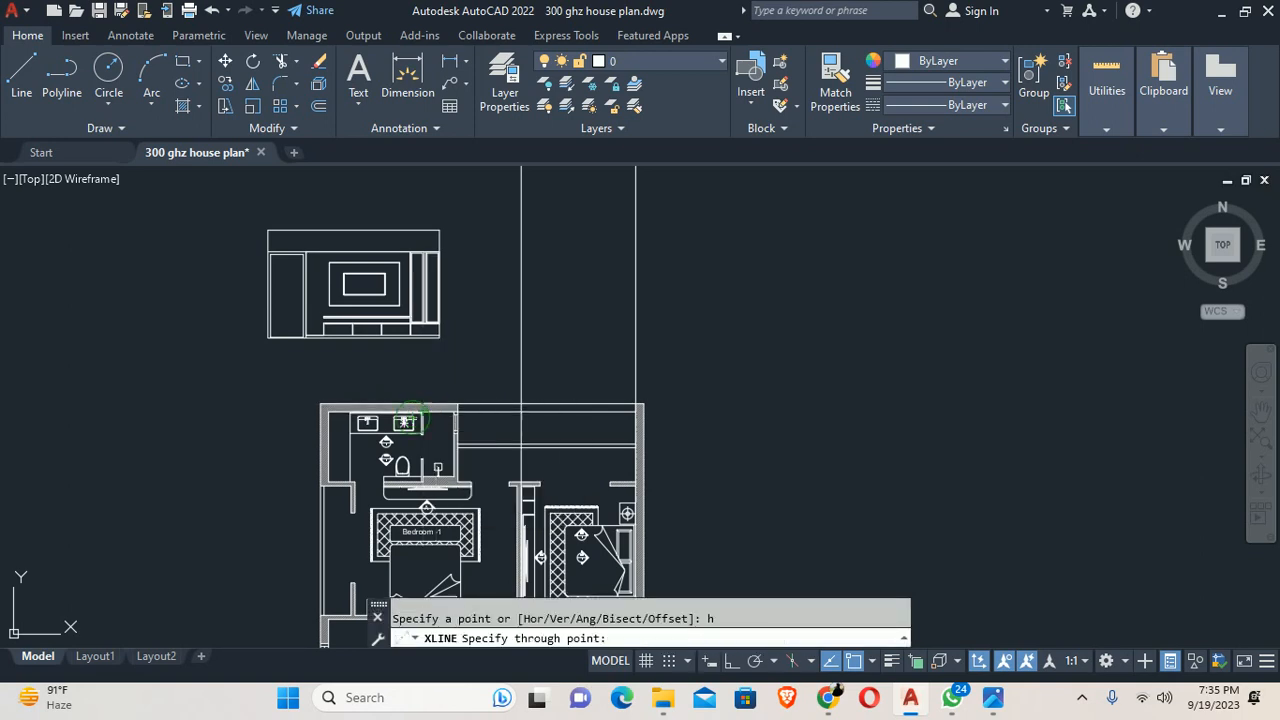
scroll(378, 338, "up", 3)
left_click(627, 338)
scroll(630, 327, "down", 2)
middle_click_drag(637, 327, 624, 488)
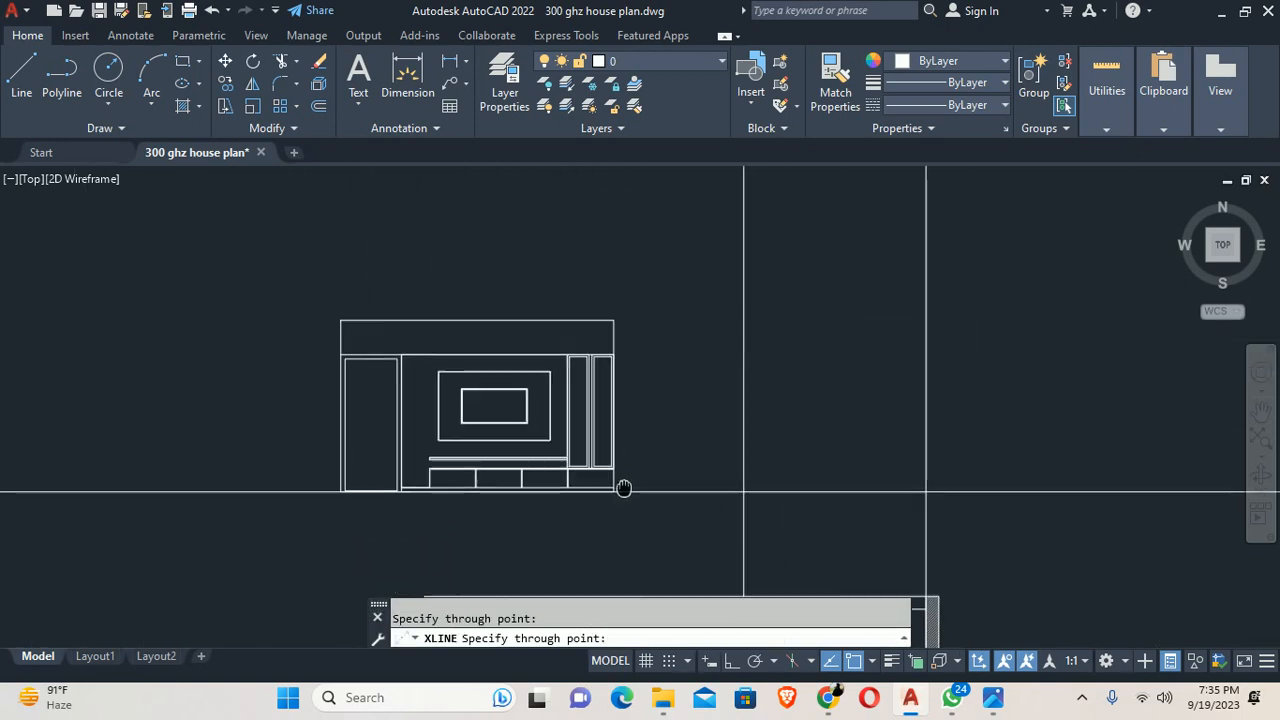
left_click(614, 320)
key("Escape")
Step: Trim the crossing construction lines above Bedroom 2 into a closed rectangular elevation outline
scroll(791, 414, "down", 2)
middle_click_drag(791, 414, 448, 420)
scroll(471, 360, "up", 7)
scroll(461, 324, "down", 2)
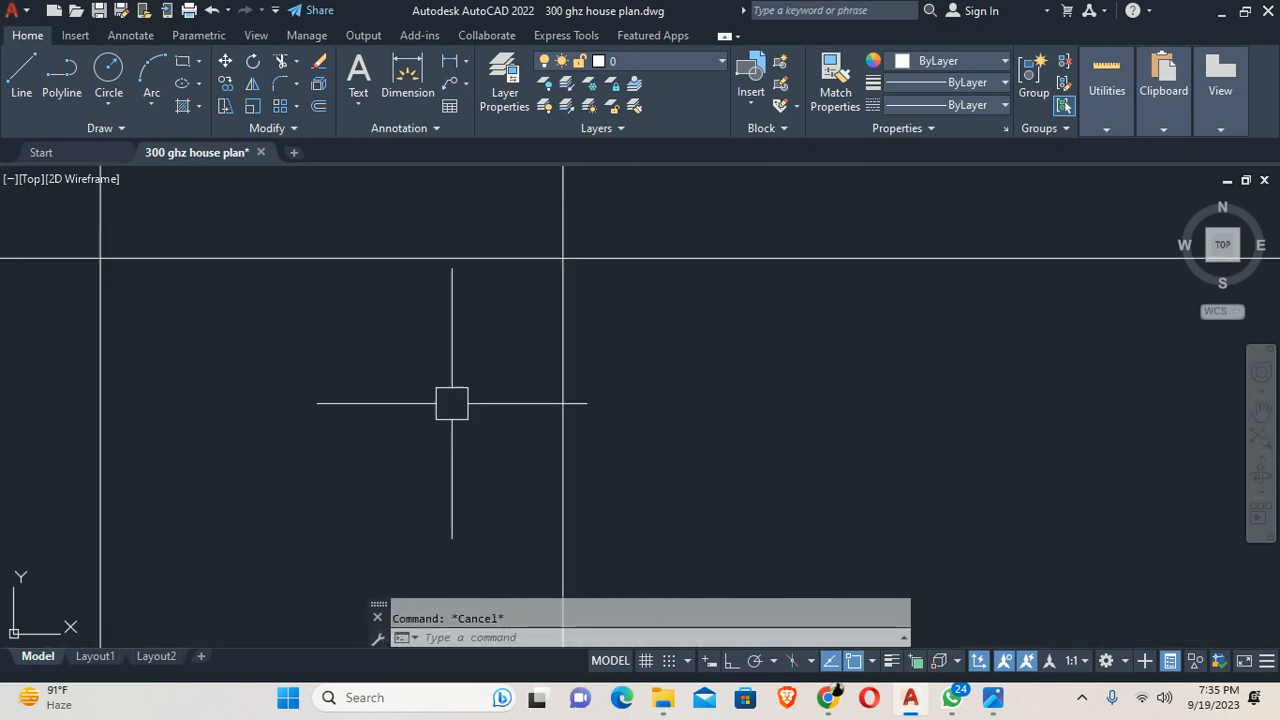
key("Return")
left_click_drag(621, 208, 617, 208)
left_click_drag(130, 197, 65, 225)
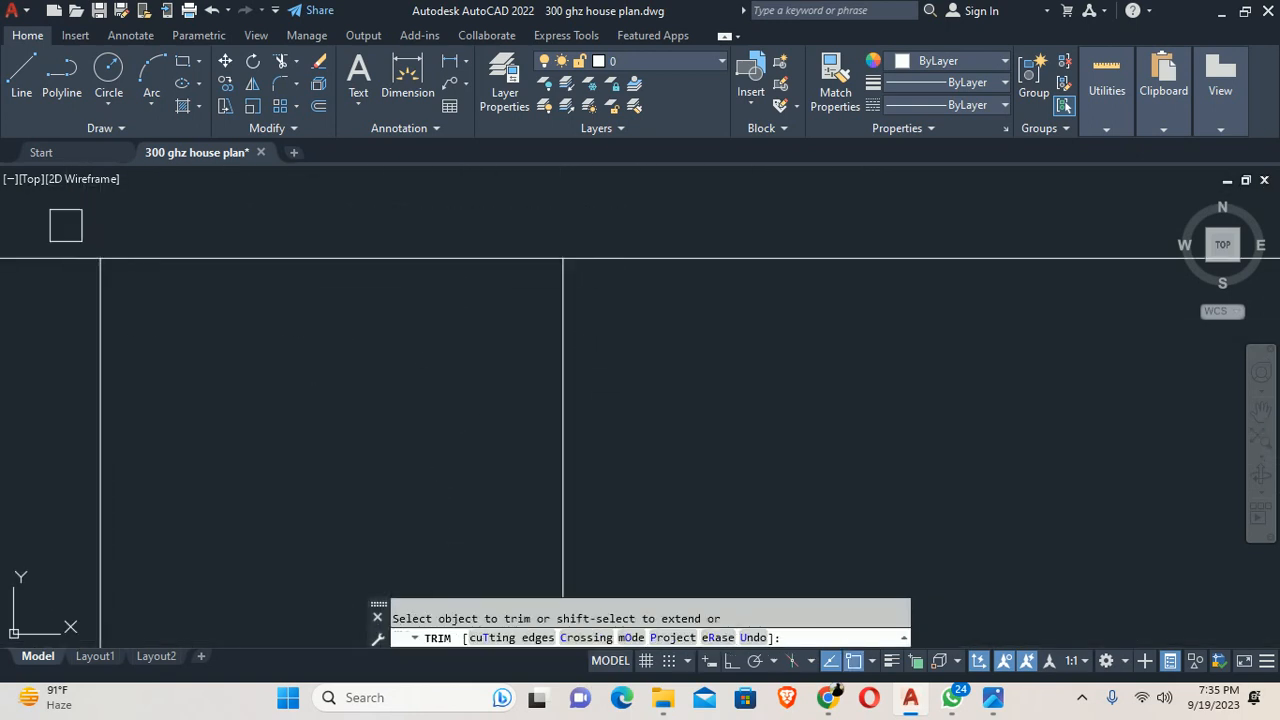
middle_click_drag(622, 432, 626, 177)
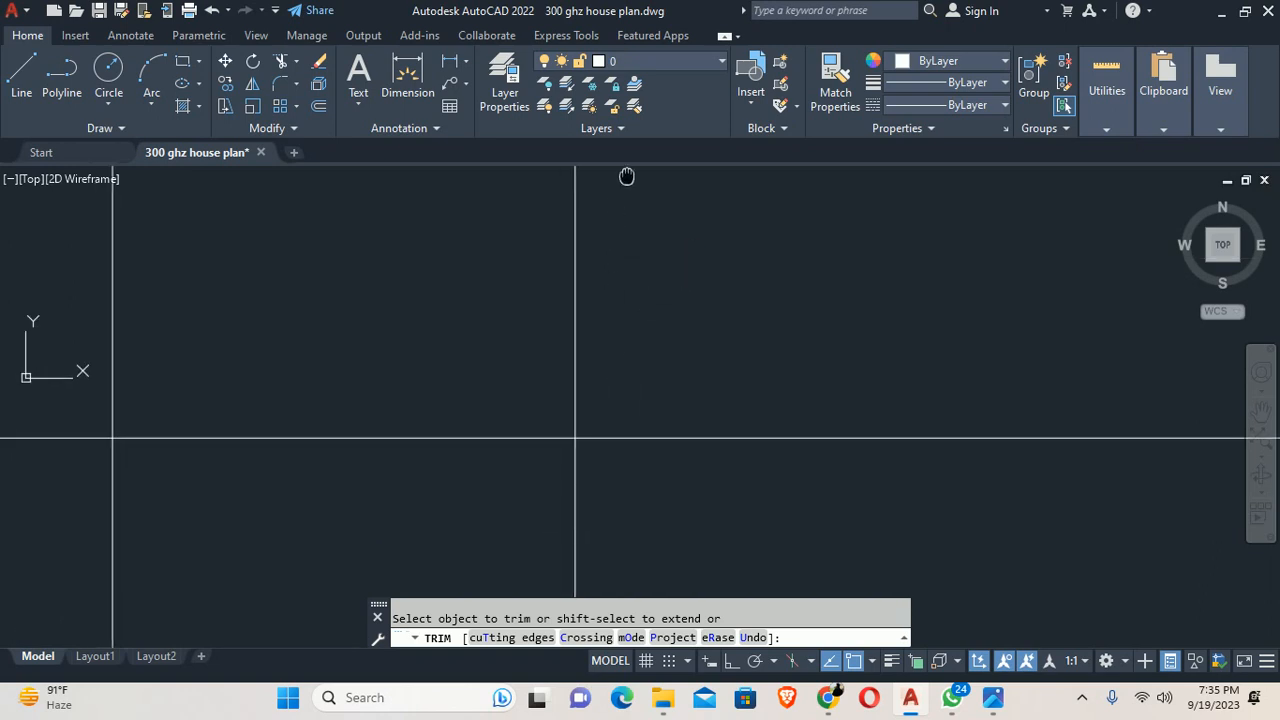
mouse_move(675, 468)
left_mouse_down()
mouse_move(654, 423)
mouse_move(605, 480)
mouse_move(8, 543)
left_mouse_up()
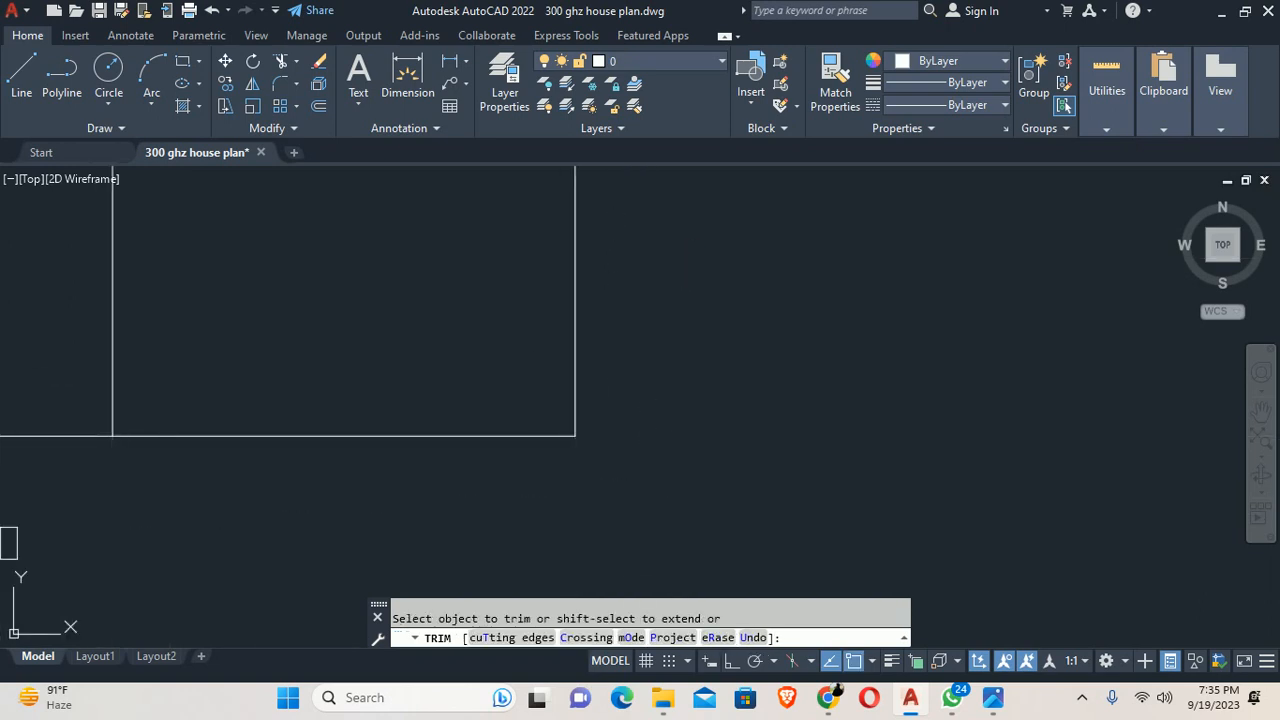
key("Escape")
key("Escape")
Step: Examine Bedroom 2's BR-2 D elevation marker, its storage unit in plan, and the two elevations above the plan
scroll(122, 462, "down", 6)
mouse_move(122, 462)
middle_mouse_down()
mouse_move(467, 422)
mouse_move(540, 256)
middle_mouse_up()
scroll(491, 437, "up", 2)
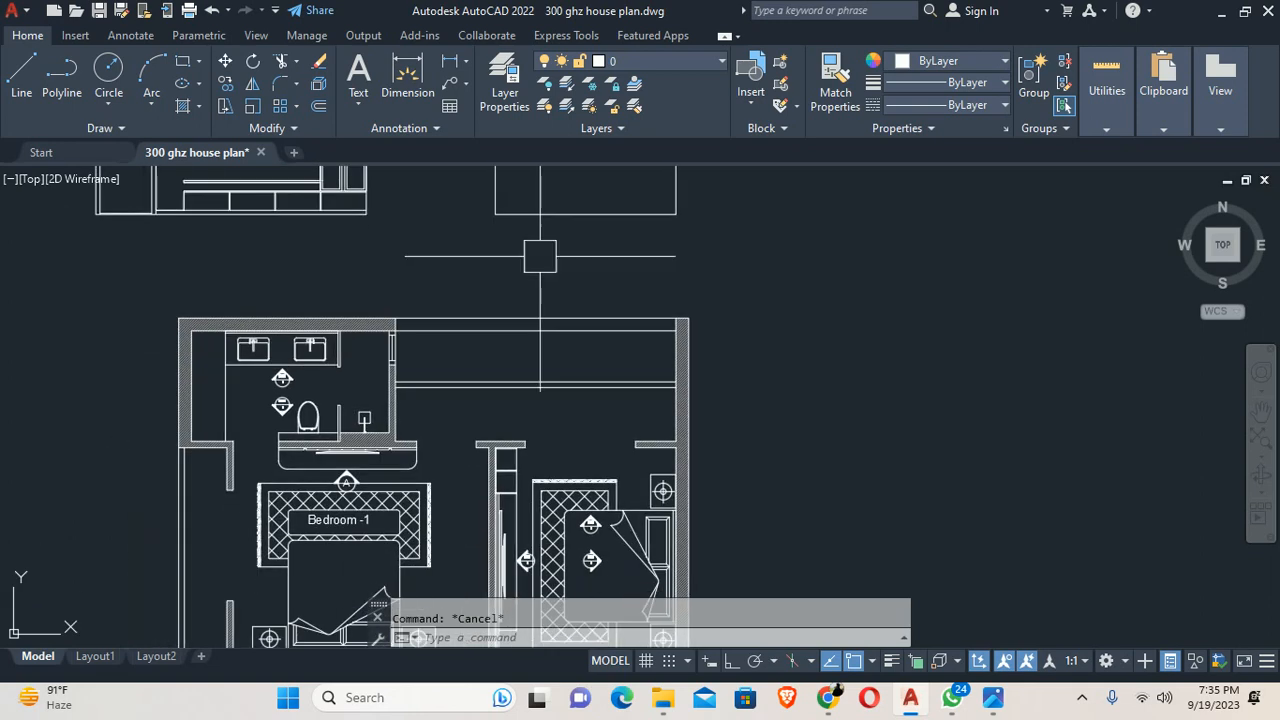
scroll(590, 524, "up", 3)
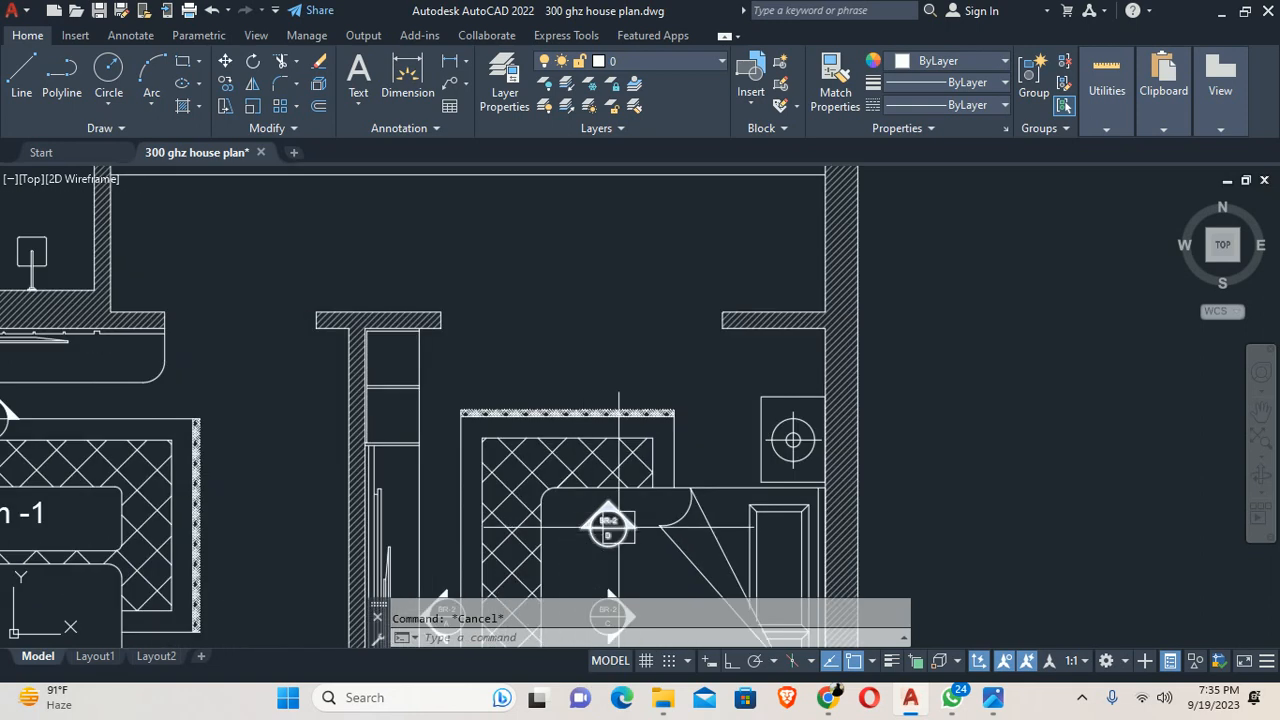
scroll(617, 529, "up", 5)
scroll(607, 523, "down", 5)
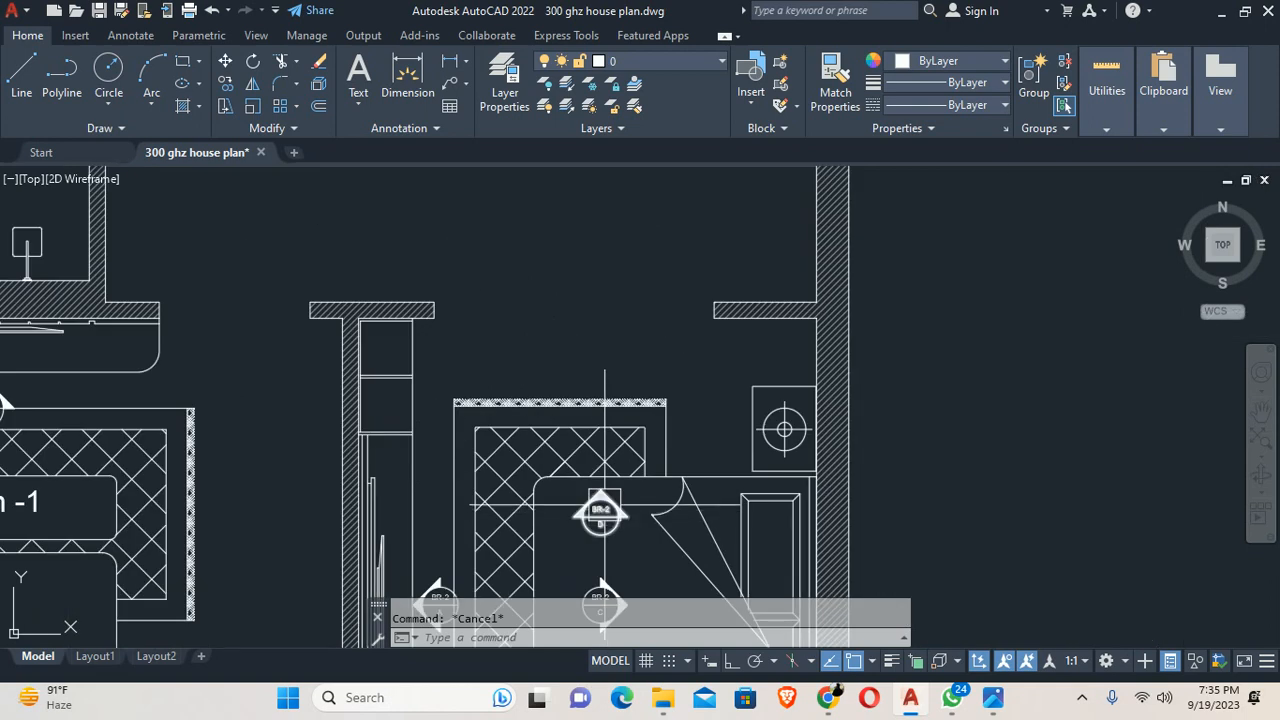
middle_click_drag(545, 340, 577, 375)
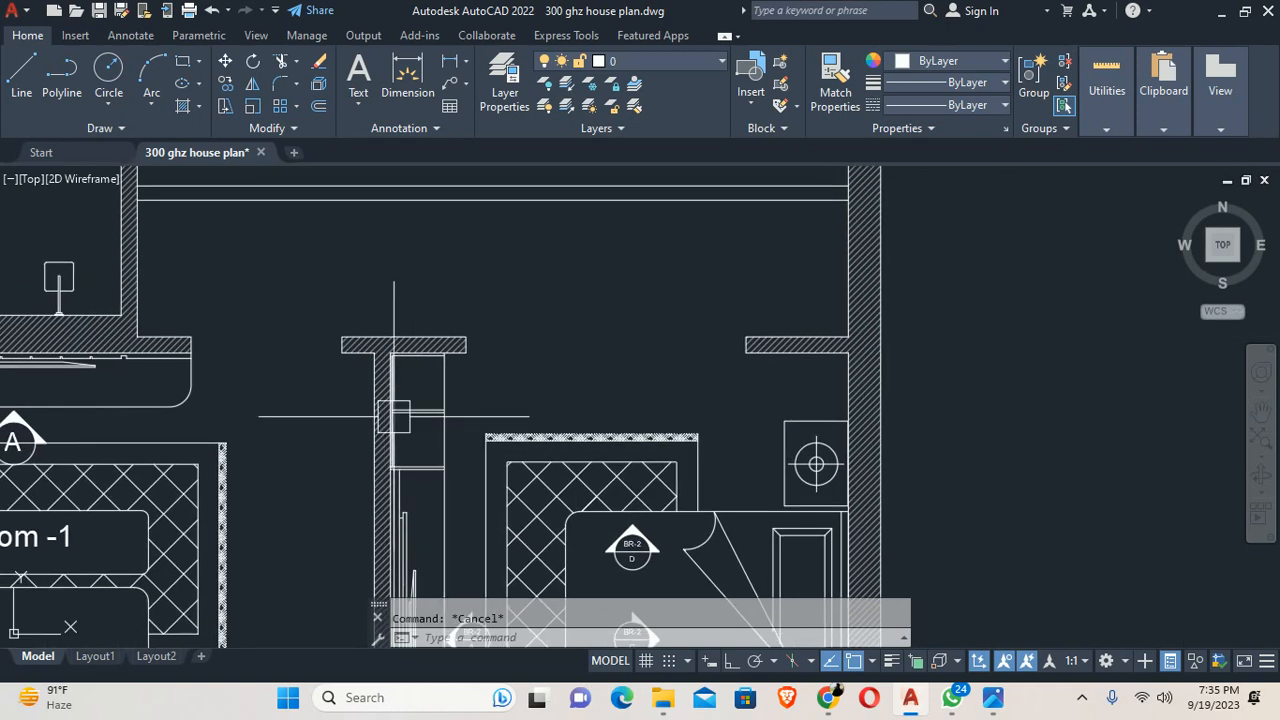
scroll(416, 422, "down", 4)
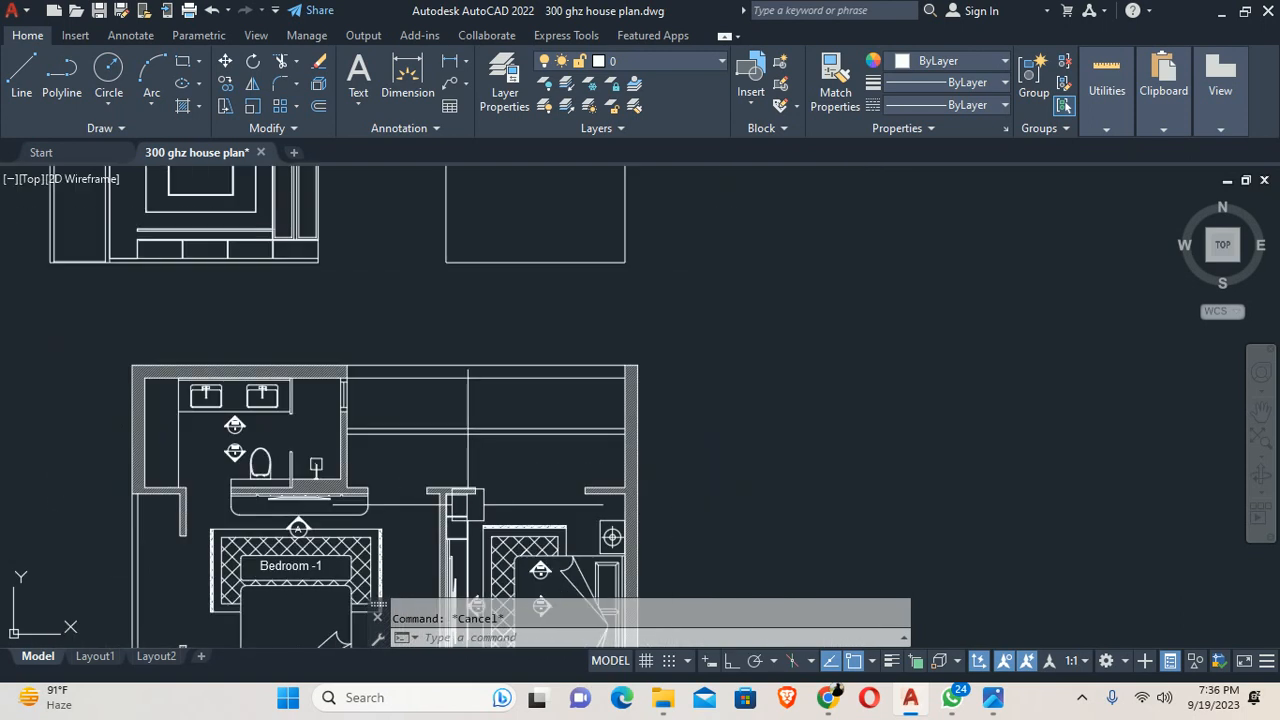
scroll(477, 405, "down", 4)
scroll(444, 297, "up", 4)
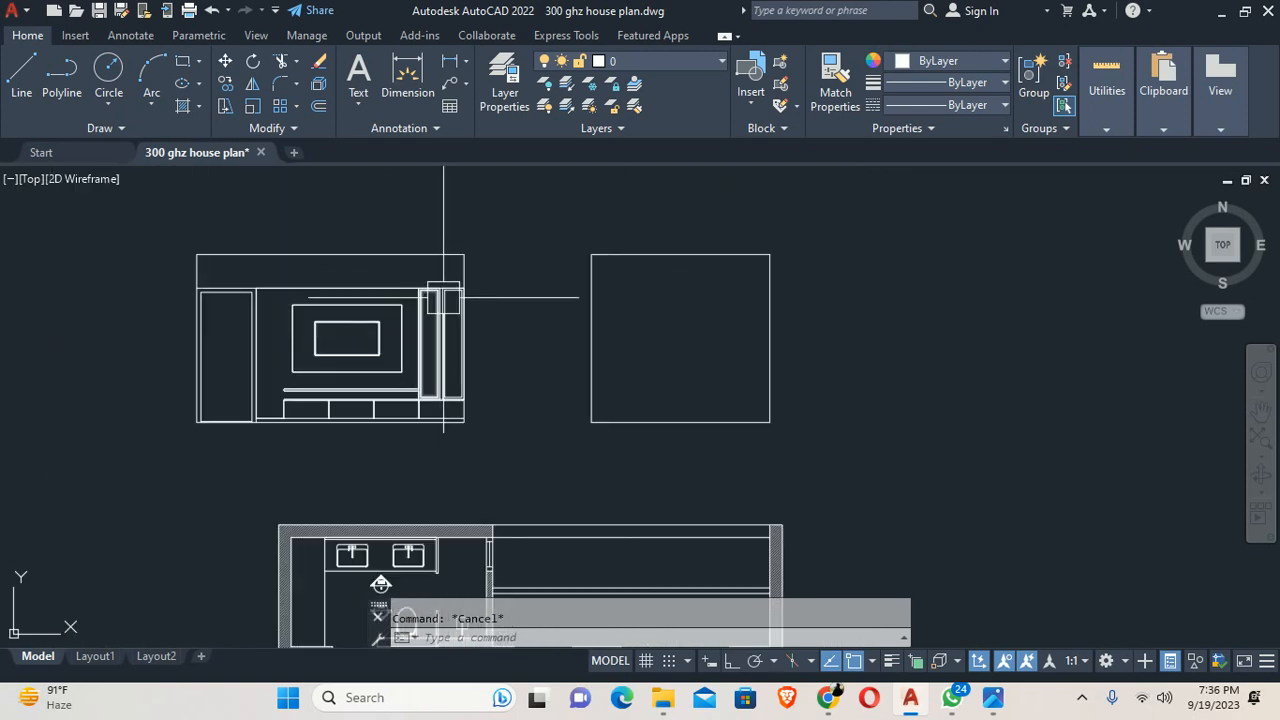
Step: Draw a horizontal construction line along the ceiling line at the top of the existing elevation's wardrobe
key("Return")
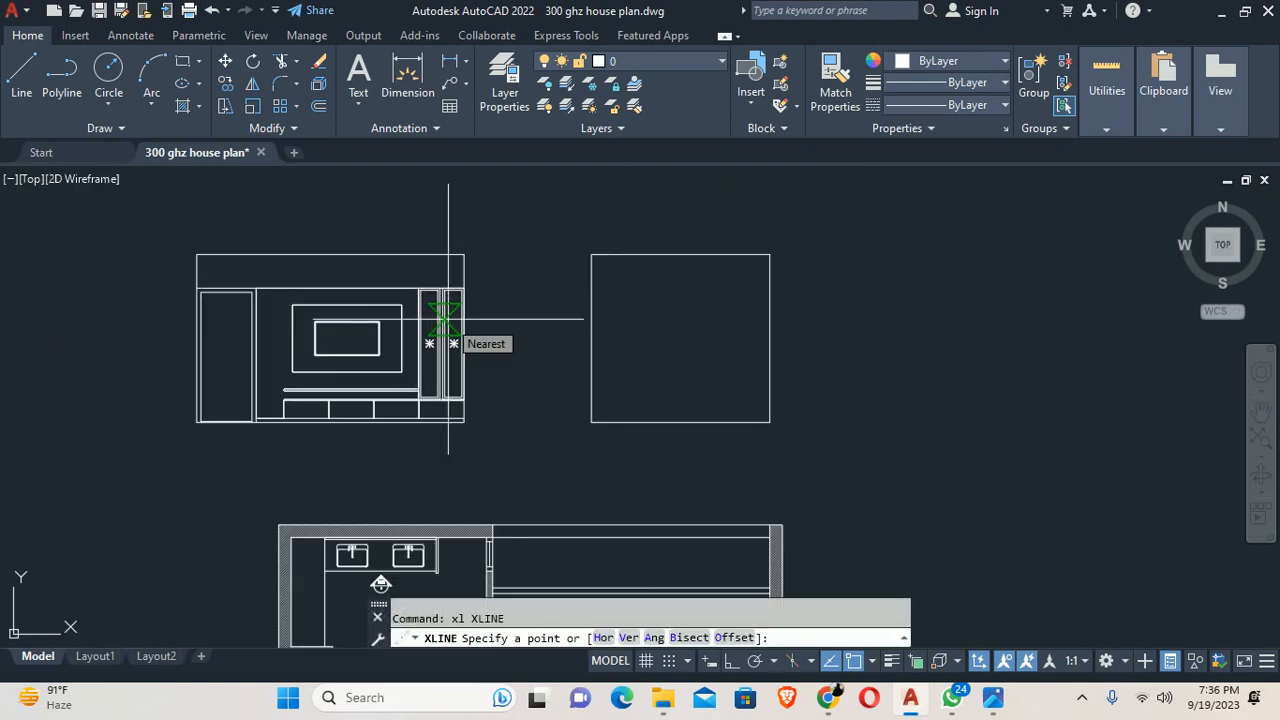
type("h")
key("Return")
scroll(455, 280, "up", 3)
left_click(486, 297)
scroll(490, 320, "up", 1)
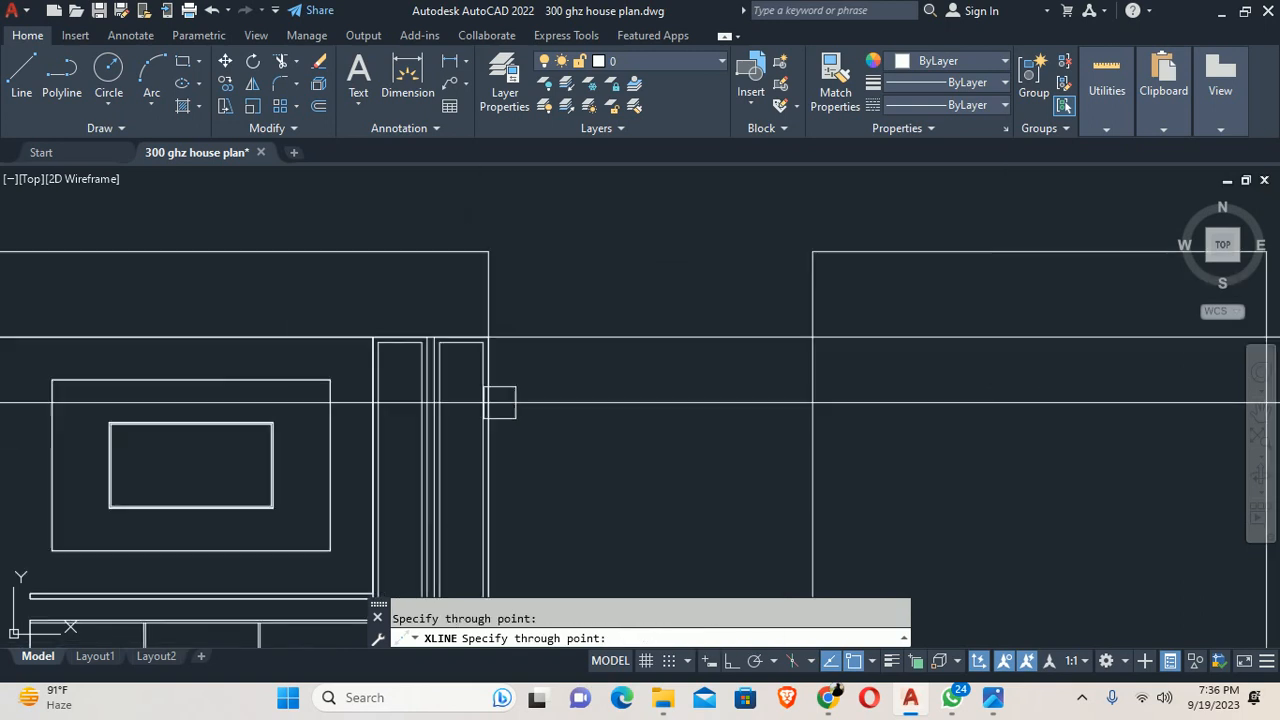
Step: Add horizontal construction lines through the plinth top and both edges of the base cabinet's top panel in the existing elevation
scroll(505, 395, "down", 3)
scroll(500, 300, "up", 5)
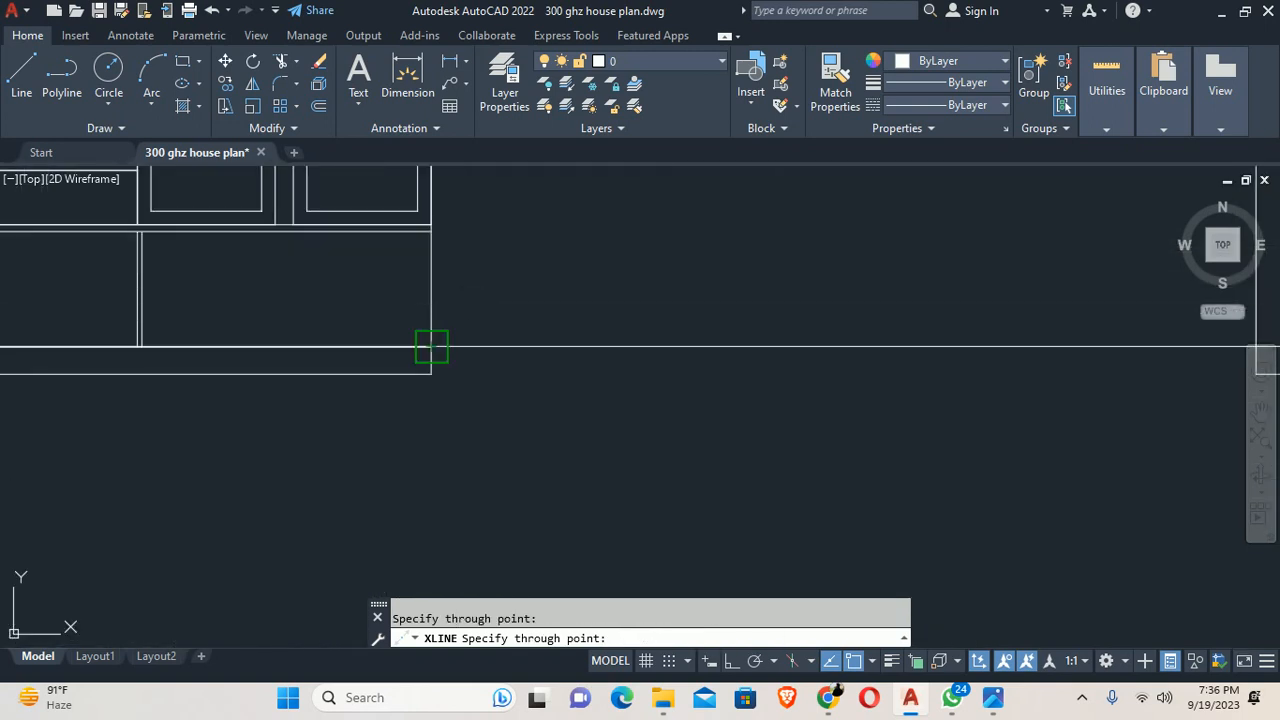
left_click(431, 224)
scroll(444, 223, "up", 2)
left_click(424, 236)
key("Escape")
key("Escape")
Step: Draw a vertical construction line through the front edge of Bedroom 2's storage unit in the plan
scroll(438, 269, "down", 6)
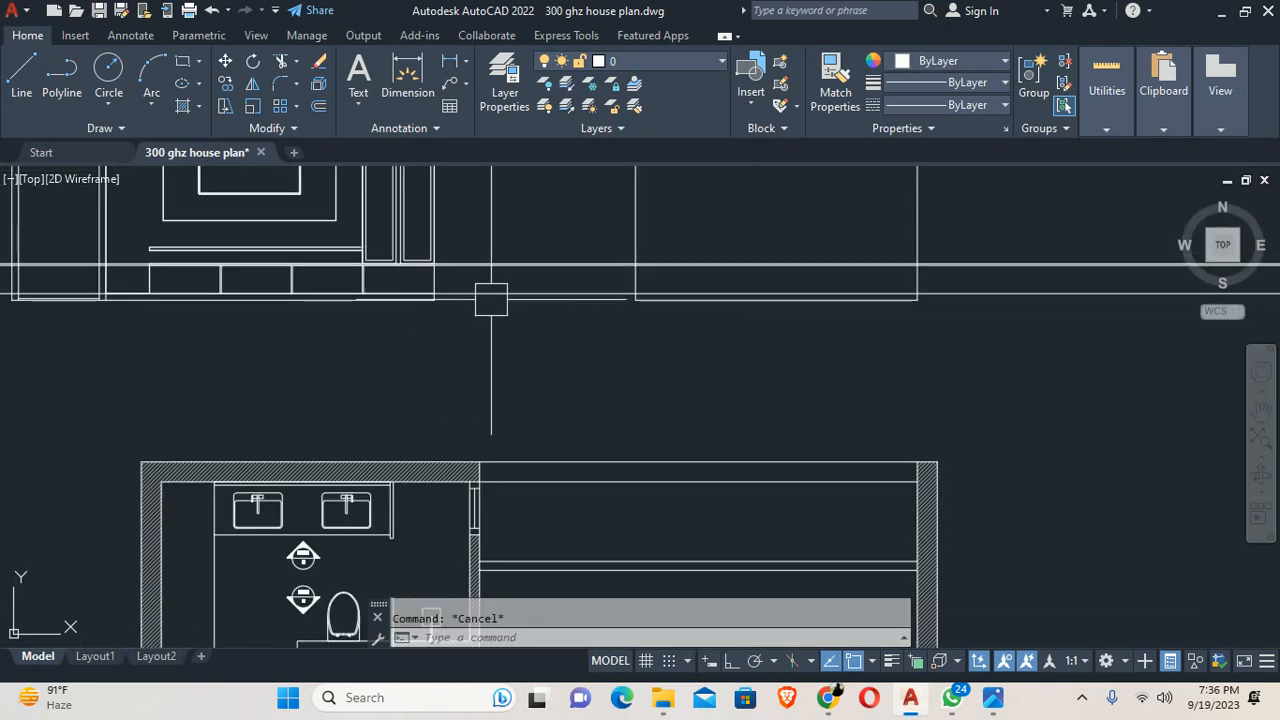
middle_click_drag(578, 300, 313, 382)
mouse_move(382, 336)
middle_mouse_down()
mouse_move(377, 384)
mouse_move(286, 380)
middle_mouse_up()
scroll(287, 385, "down", 4)
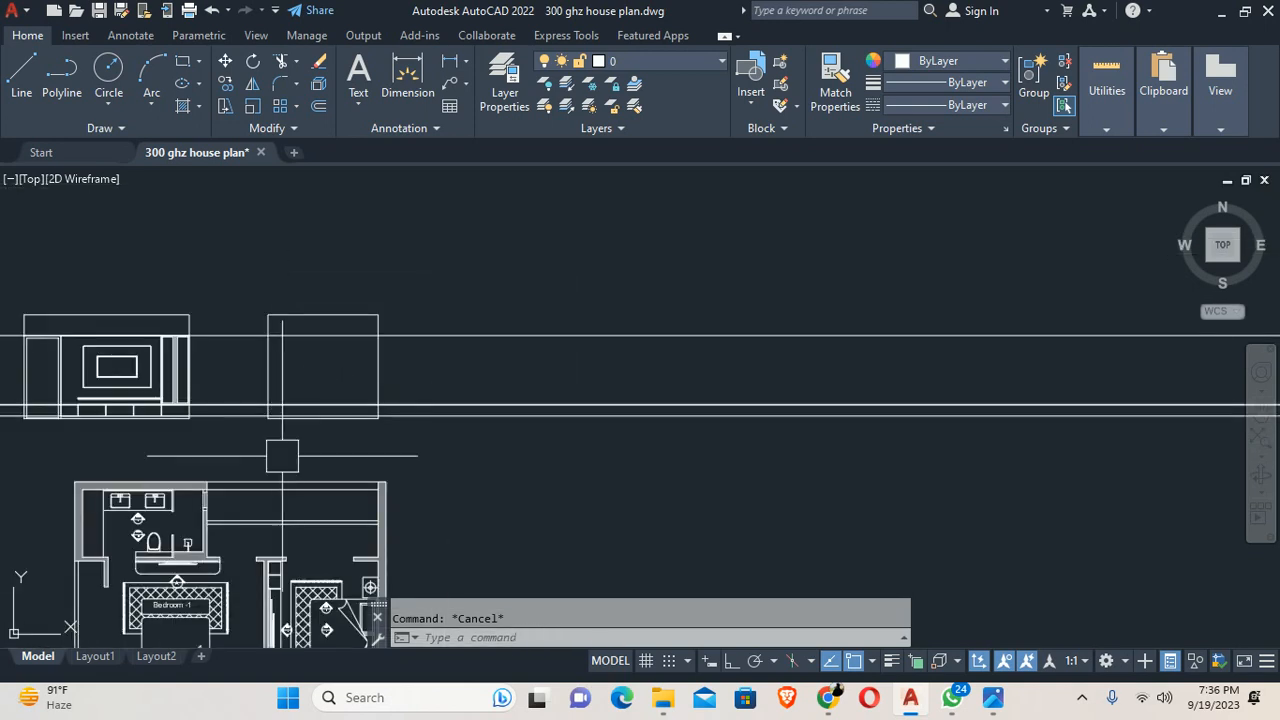
type("xl")
key("Return")
type("v")
key("Return")
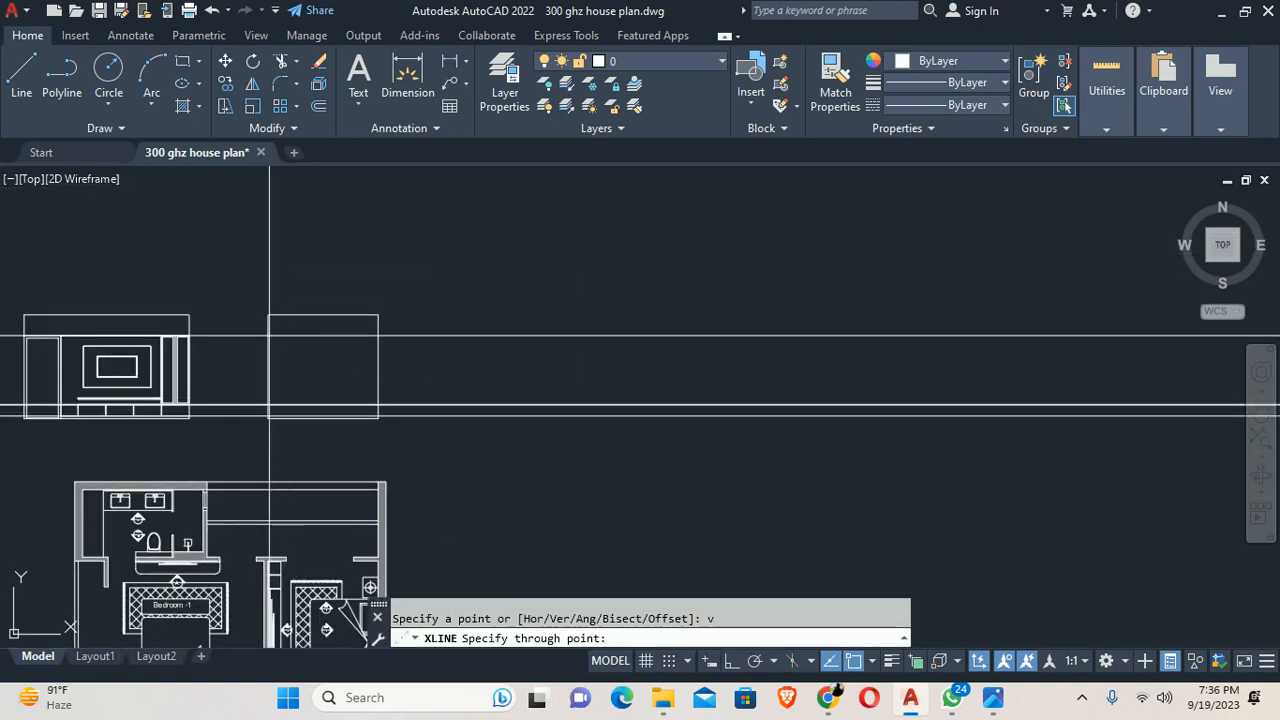
scroll(172, 640, "up", 4)
scroll(470, 410, "up", 3)
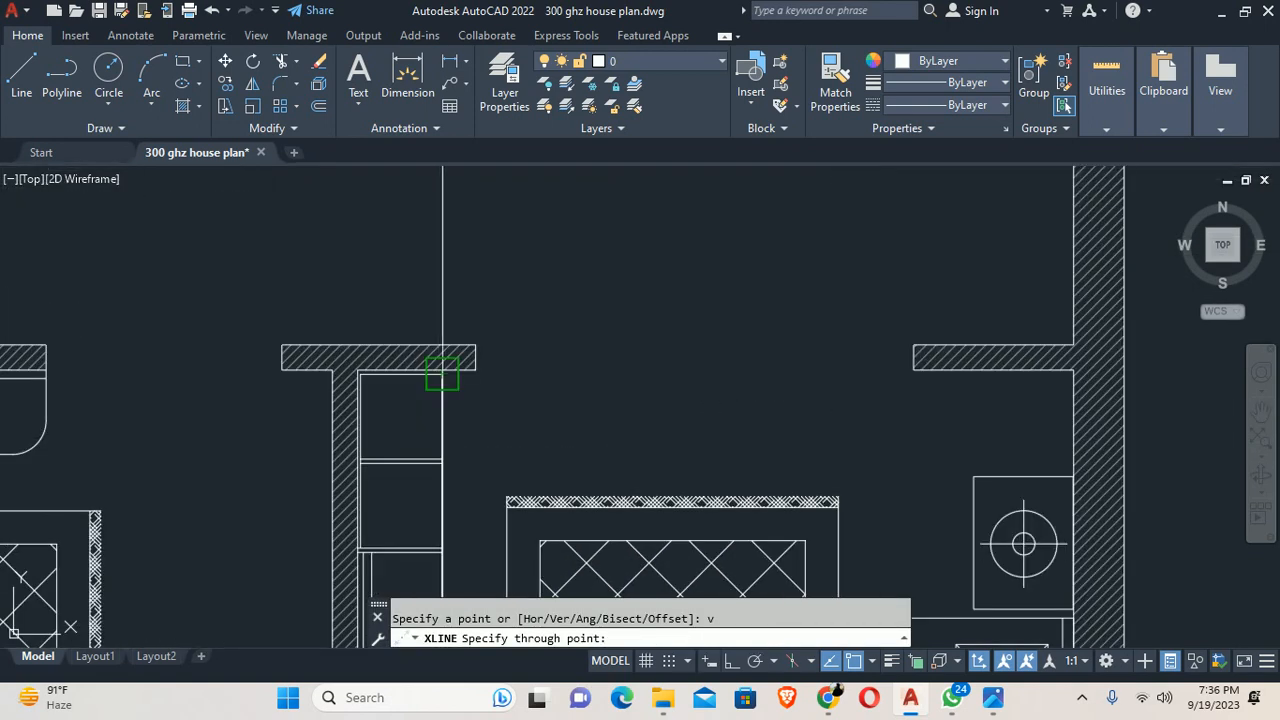
left_click(442, 374)
key("Escape")
key("Escape")
Step: Trim the storage unit's vertical line above the ceiling line, and the ceiling line on both sides of the unit
scroll(441, 372, "down", 8)
middle_click_drag(458, 334, 486, 468)
scroll(474, 365, "up", 6)
middle_click_drag(474, 365, 491, 346)
type("tr")
key("Return")
scroll(489, 334, "up", 6)
middle_click_drag(503, 232, 529, 409)
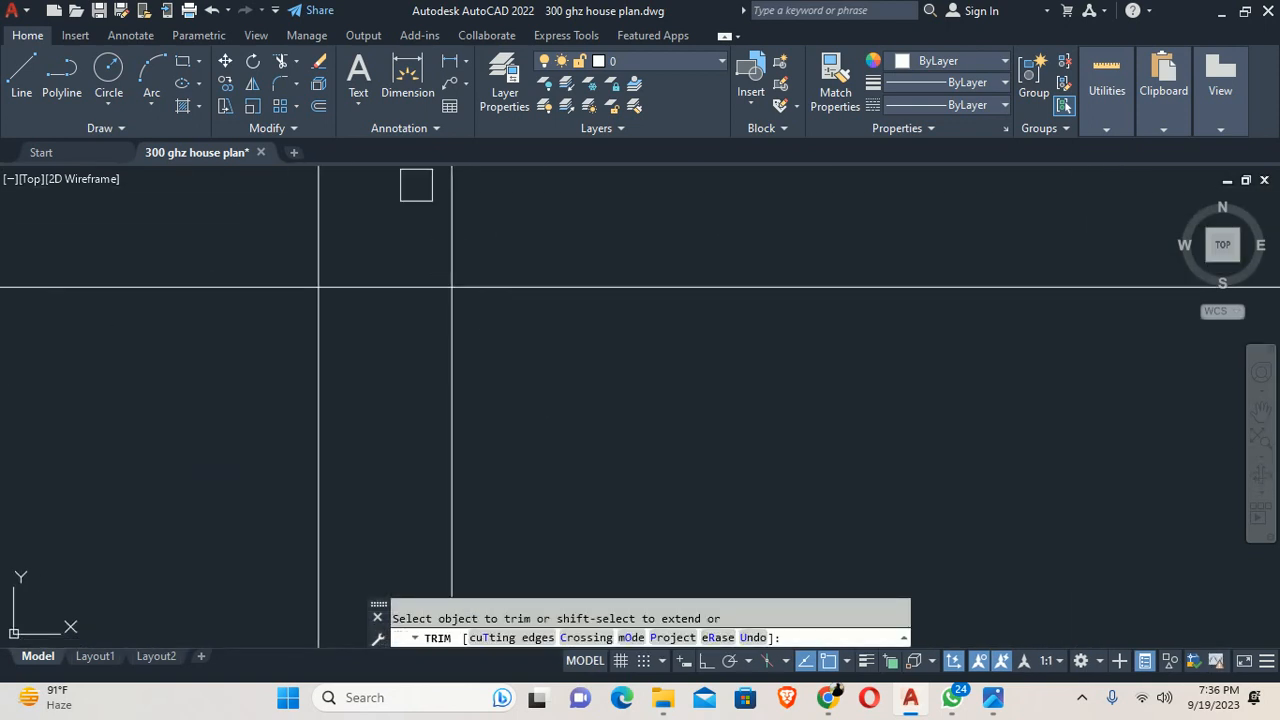
left_click(246, 313)
left_click(203, 244)
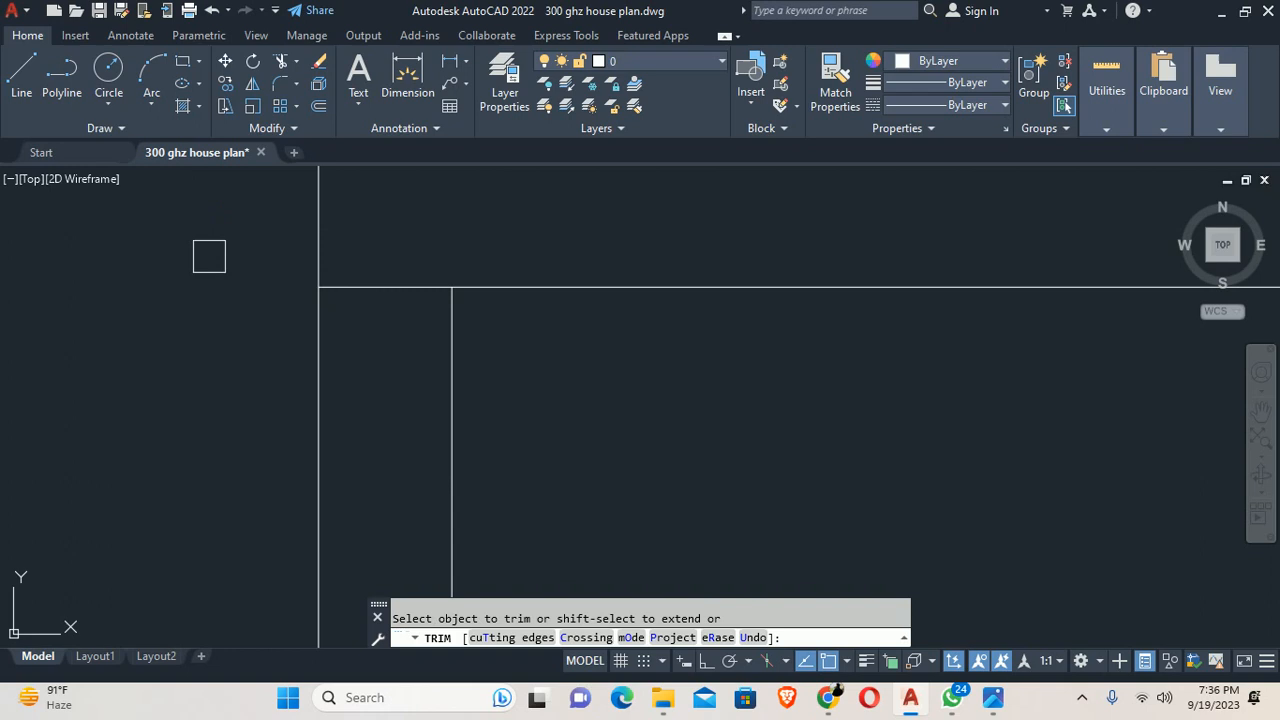
left_click(549, 284)
Step: Trim the two cabinet-top lines beyond the storage unit's front edge in the new elevation
scroll(546, 288, "down", 8)
middle_click_drag(507, 362, 1173, 321)
scroll(573, 312, "up", 8)
scroll(930, 326, "up", 4)
left_click(877, 314)
left_click(775, 480)
scroll(714, 463, "down", 2)
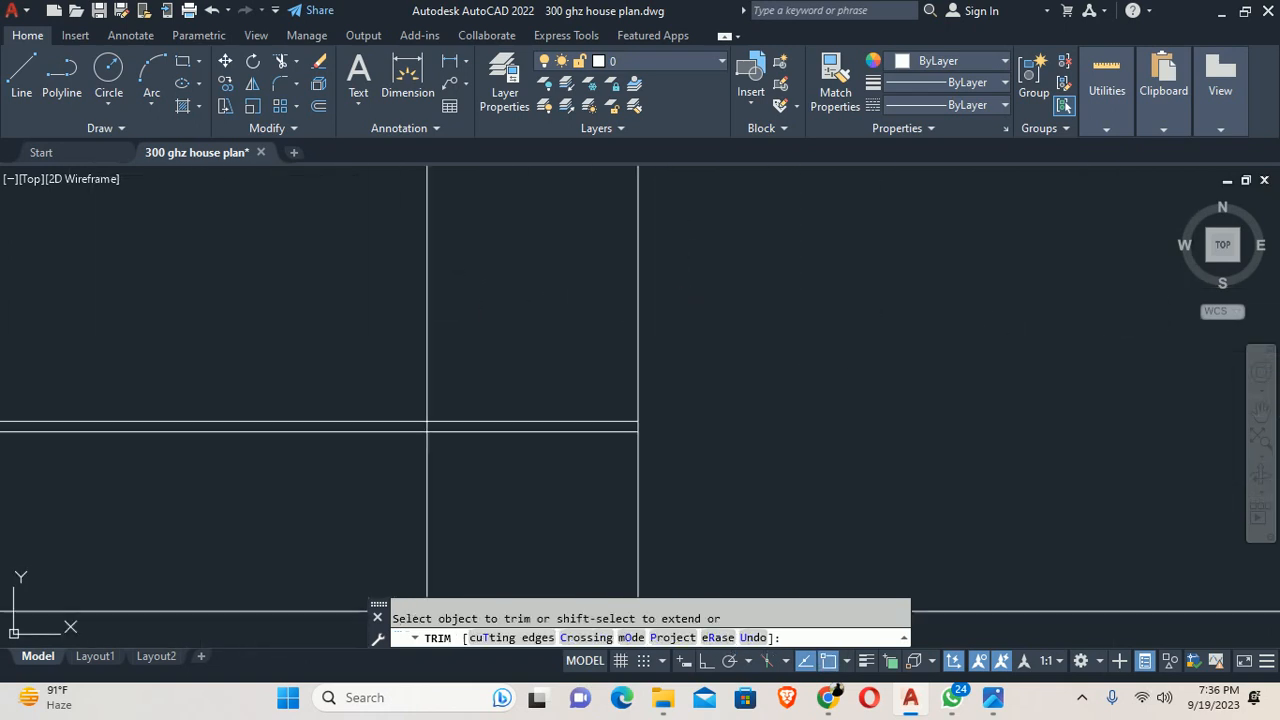
Step: Trim the cabinet-top and plinth lines that extend outside the wall-side edge of the new elevation
middle_click_drag(706, 510, 812, 266)
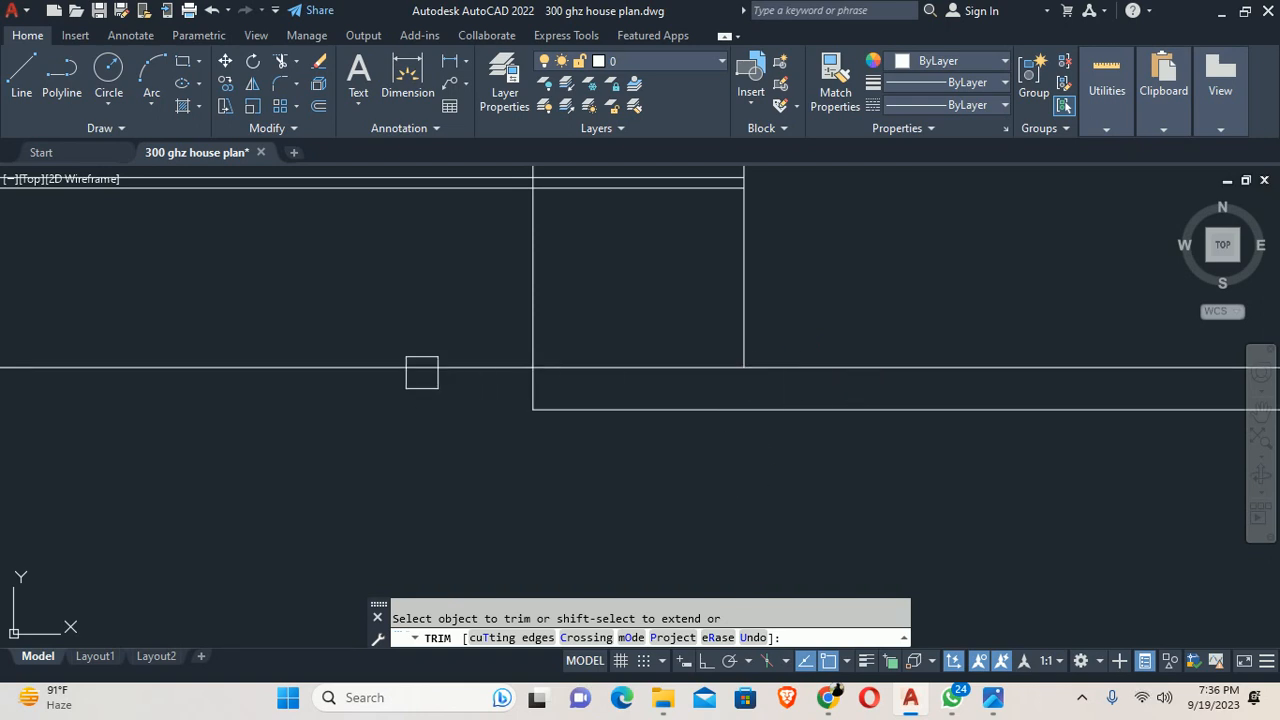
middle_click_drag(450, 298, 429, 417)
left_click(429, 415)
left_click(363, 263)
key("Escape")
key("Escape")
Step: Examine the new elevation against the panel and shelf edges of Bedroom 2's storage unit in the plan
scroll(399, 345, "down", 4)
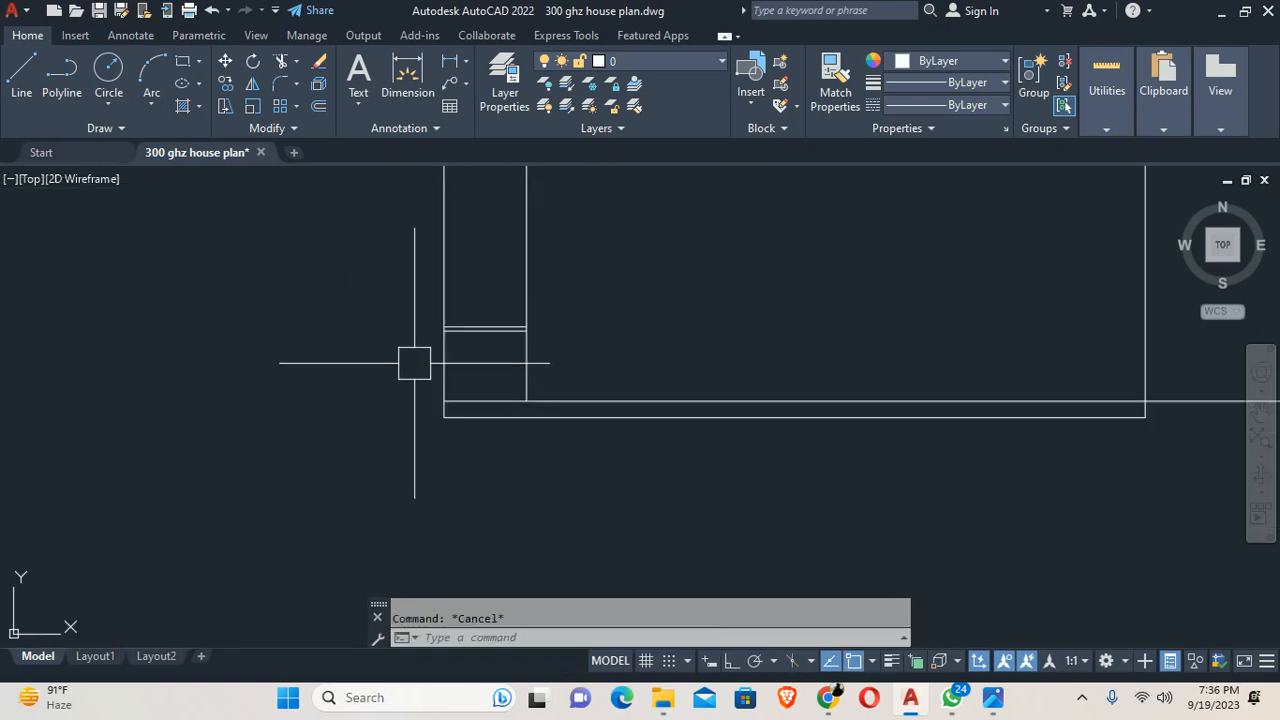
middle_click_drag(414, 363, 274, 540)
scroll(329, 443, "down", 6)
scroll(374, 534, "up", 8)
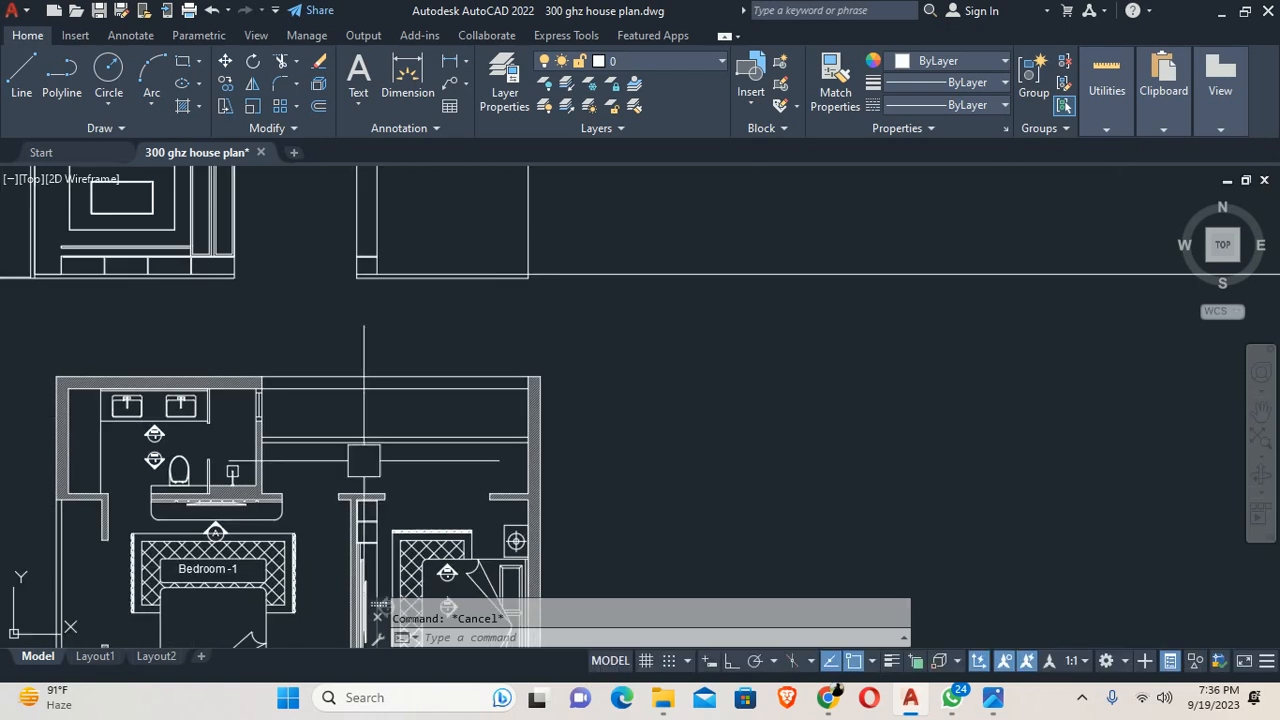
middle_click_drag(322, 582, 426, 306)
scroll(361, 359, "up", 5)
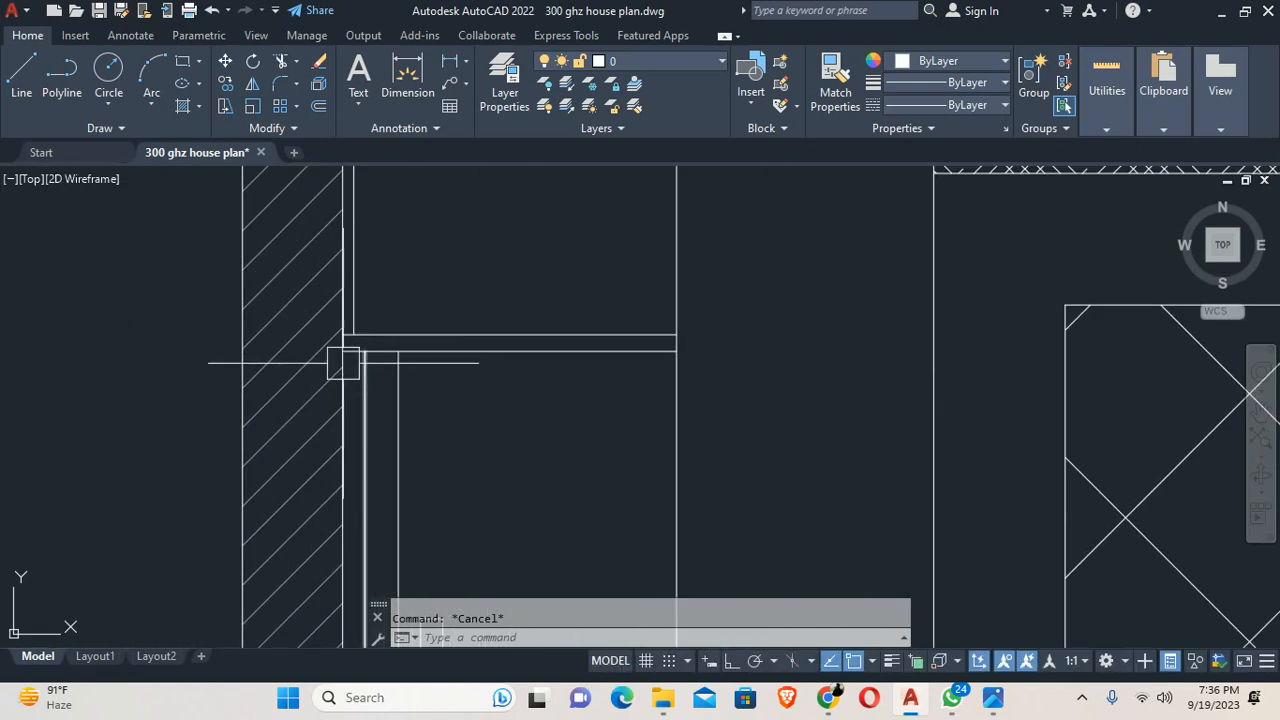
mouse_move(354, 364)
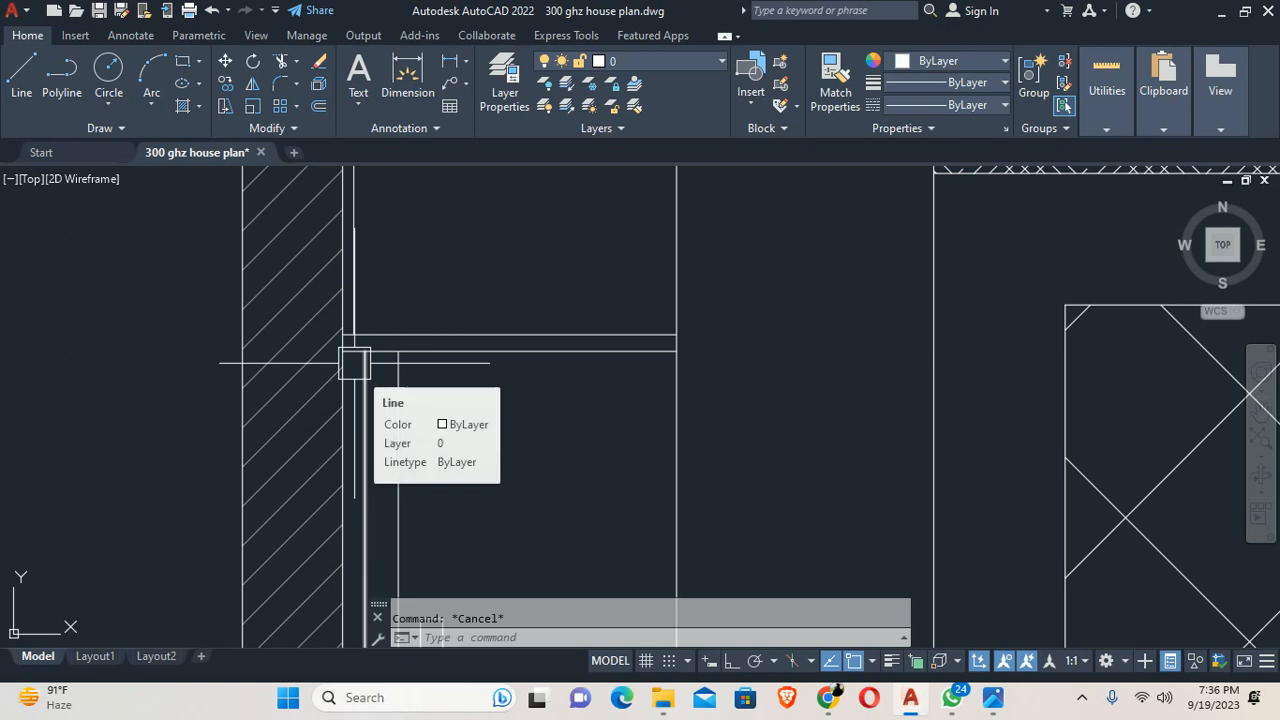
scroll(378, 354, "down", 12)
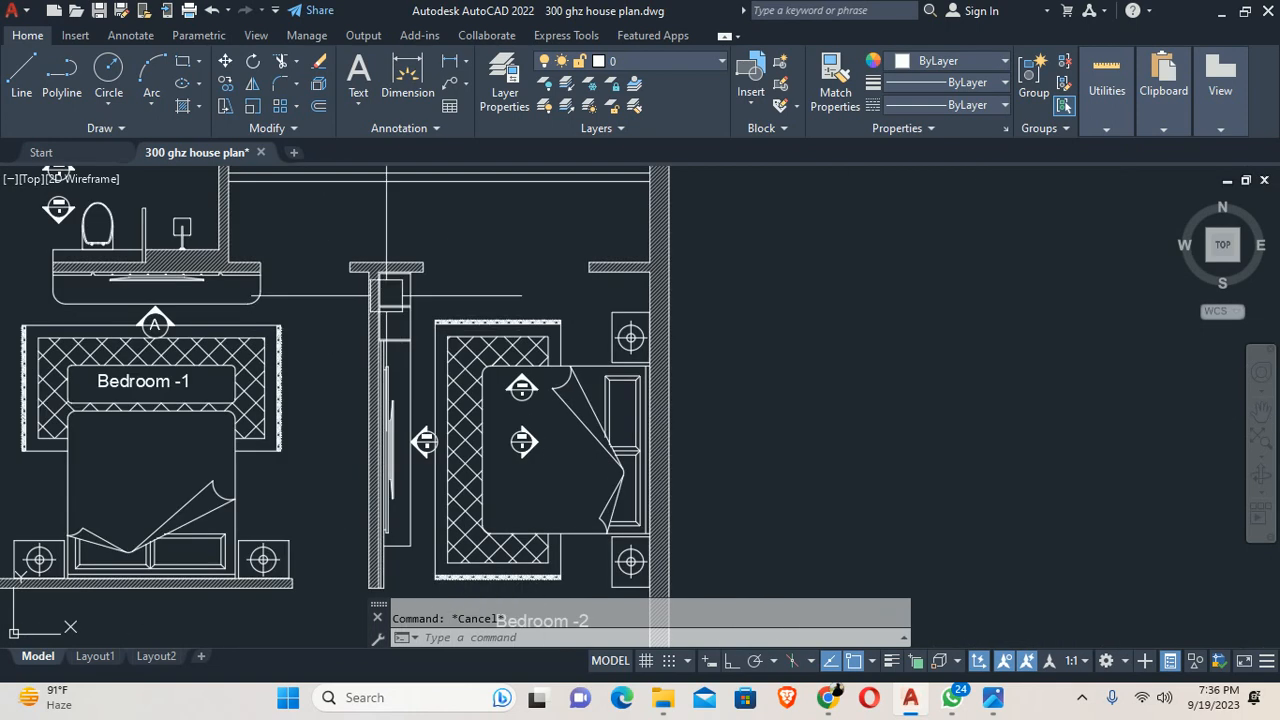
Step: Offset the wall-side edge of the new elevation 1.5" inward for the storage unit's back panel
middle_click_drag(383, 335, 432, 515)
scroll(540, 291, "down", 3)
middle_click_drag(540, 291, 536, 640)
scroll(471, 443, "up", 6)
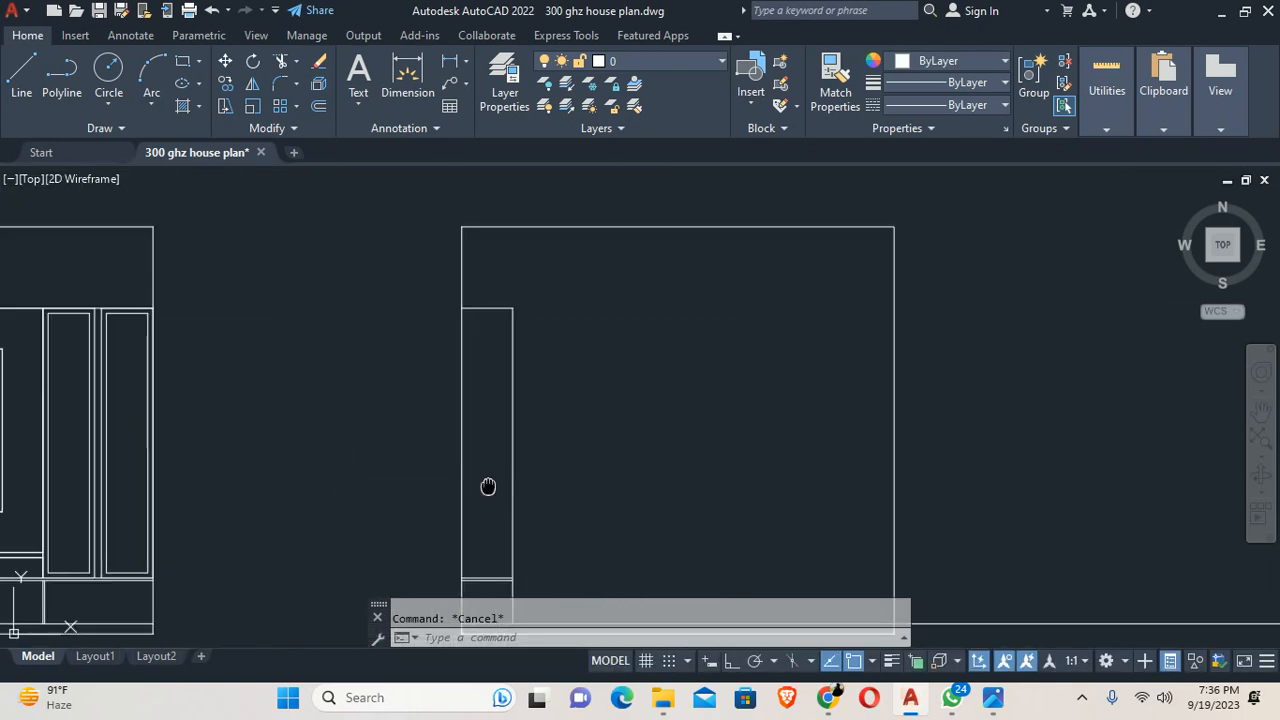
type("o")
key("Return")
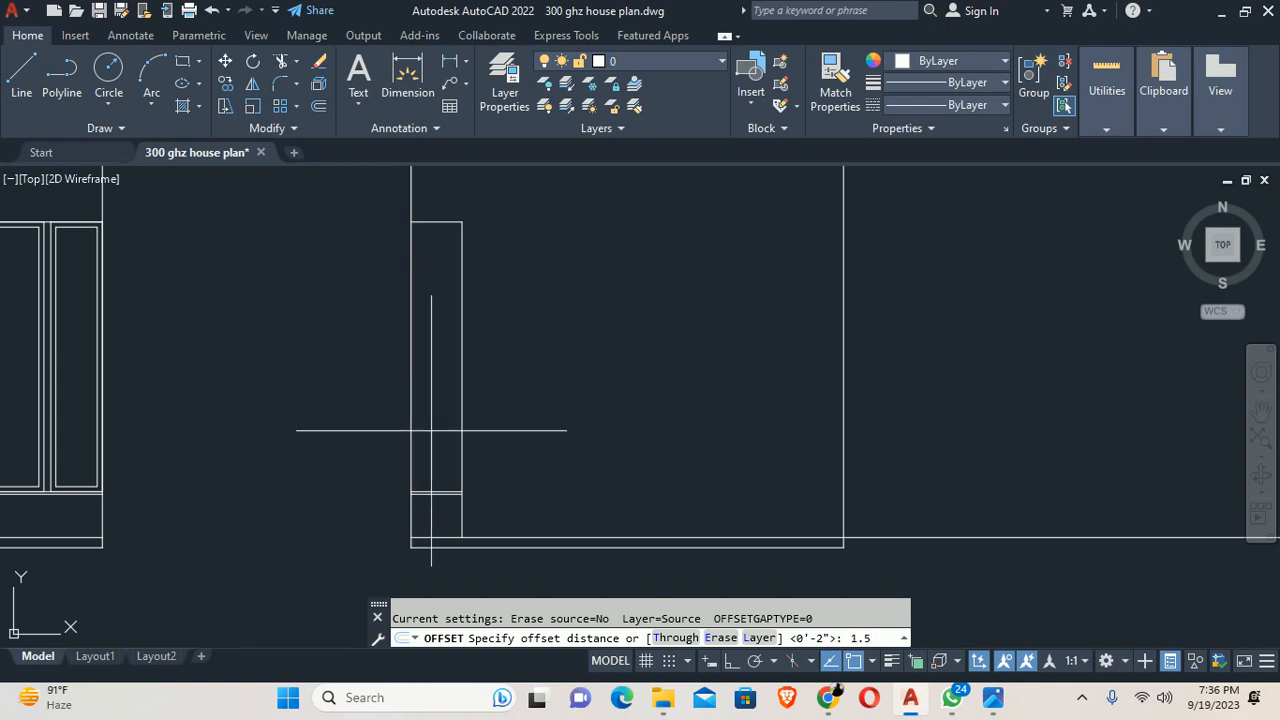
type("1.5")
key("Return")
scroll(398, 386, "up", 2)
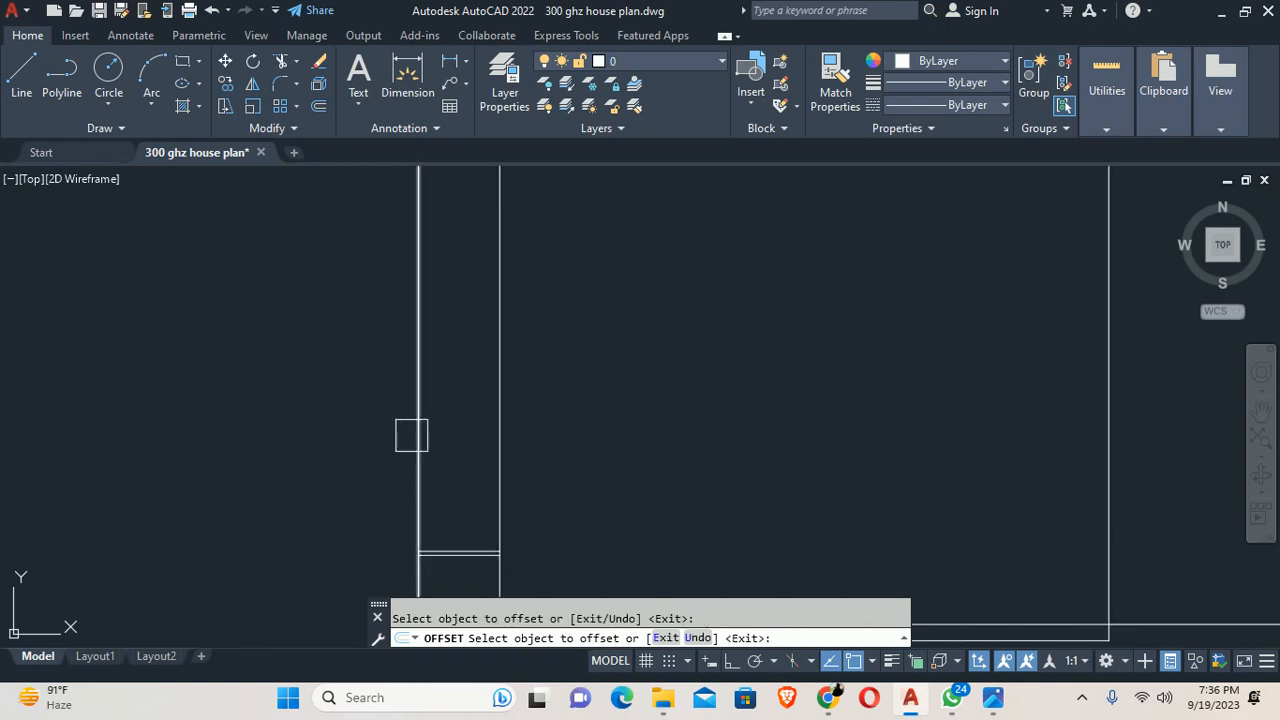
left_click(412, 435)
left_click(541, 438)
key("Escape")
key("Escape")
Step: Trim the offset line below the floor line and the two cabinet-top lines between the wall edge and the offset line
middle_click_drag(461, 474, 509, 240)
scroll(475, 402, "up", 6)
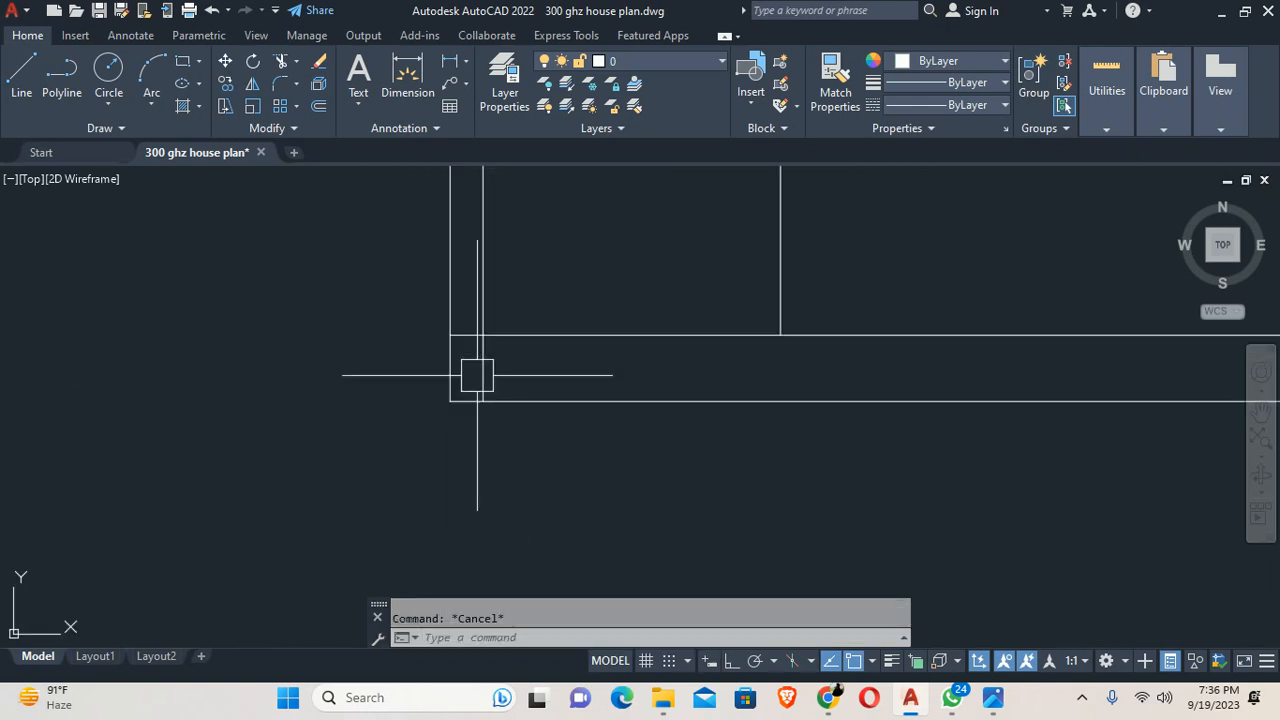
type("tr")
key("Return")
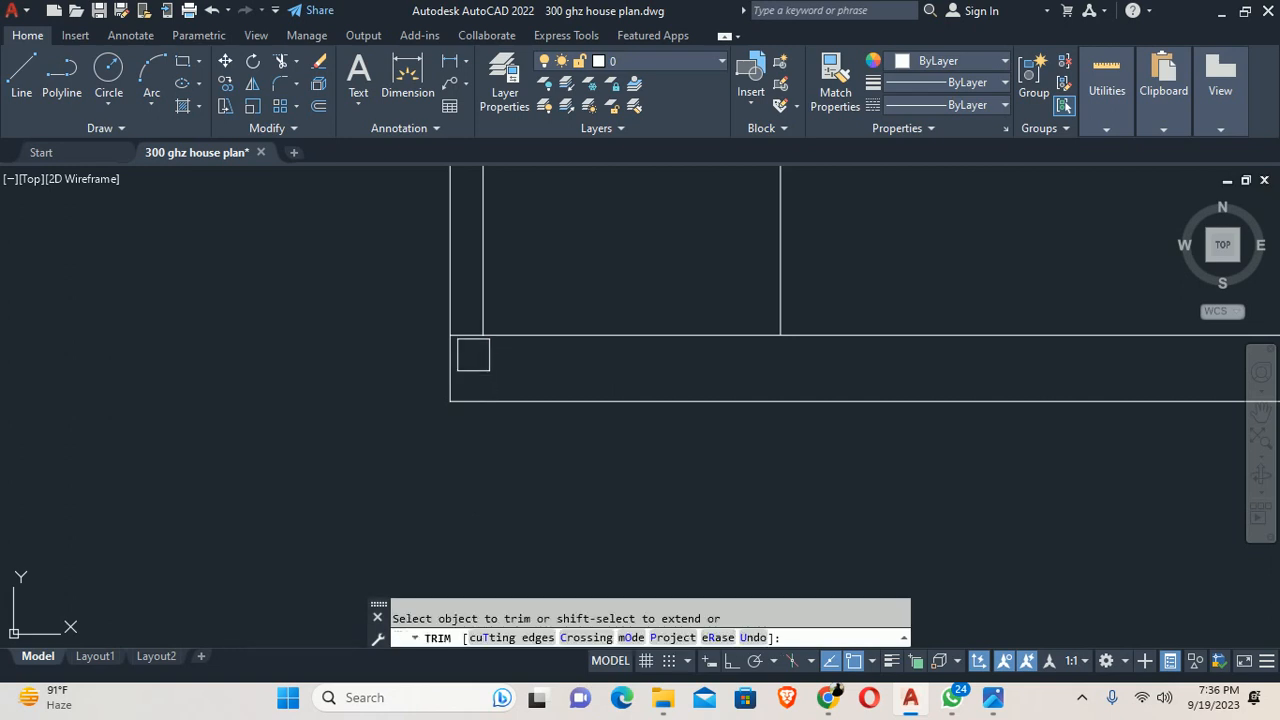
scroll(473, 355, "down", 4)
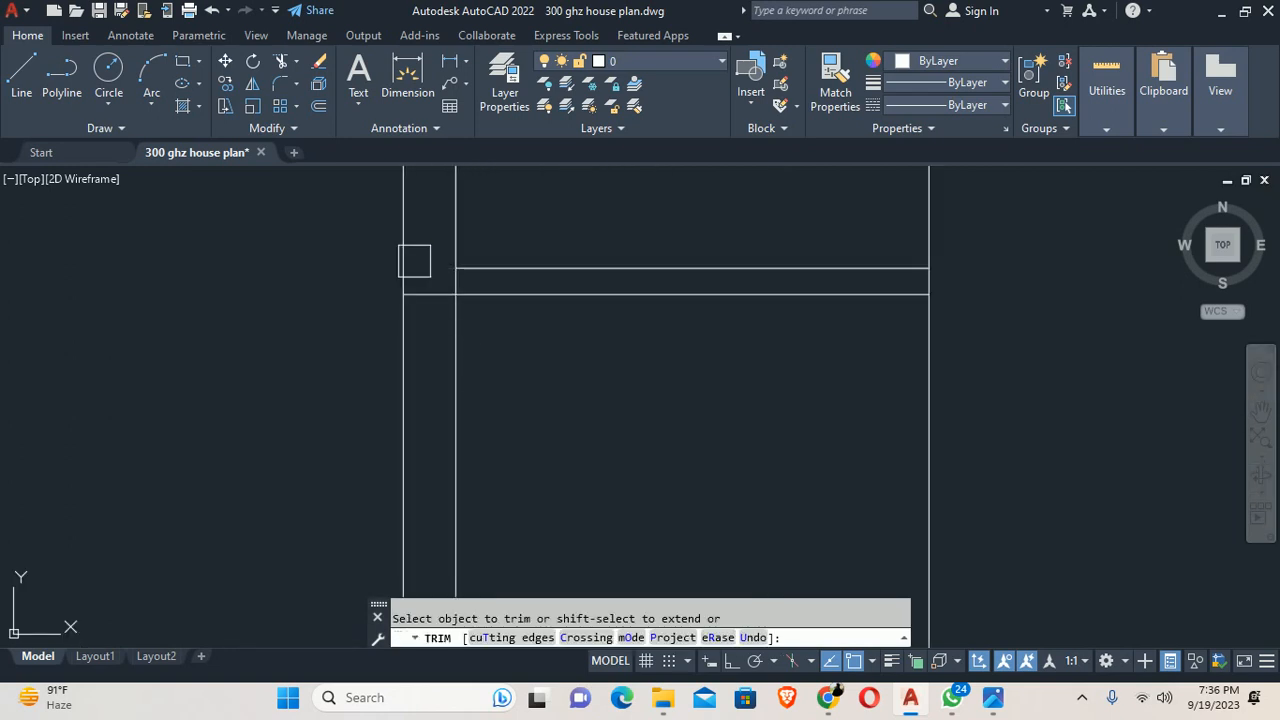
scroll(436, 299, "down", 5)
scroll(457, 280, "up", 5)
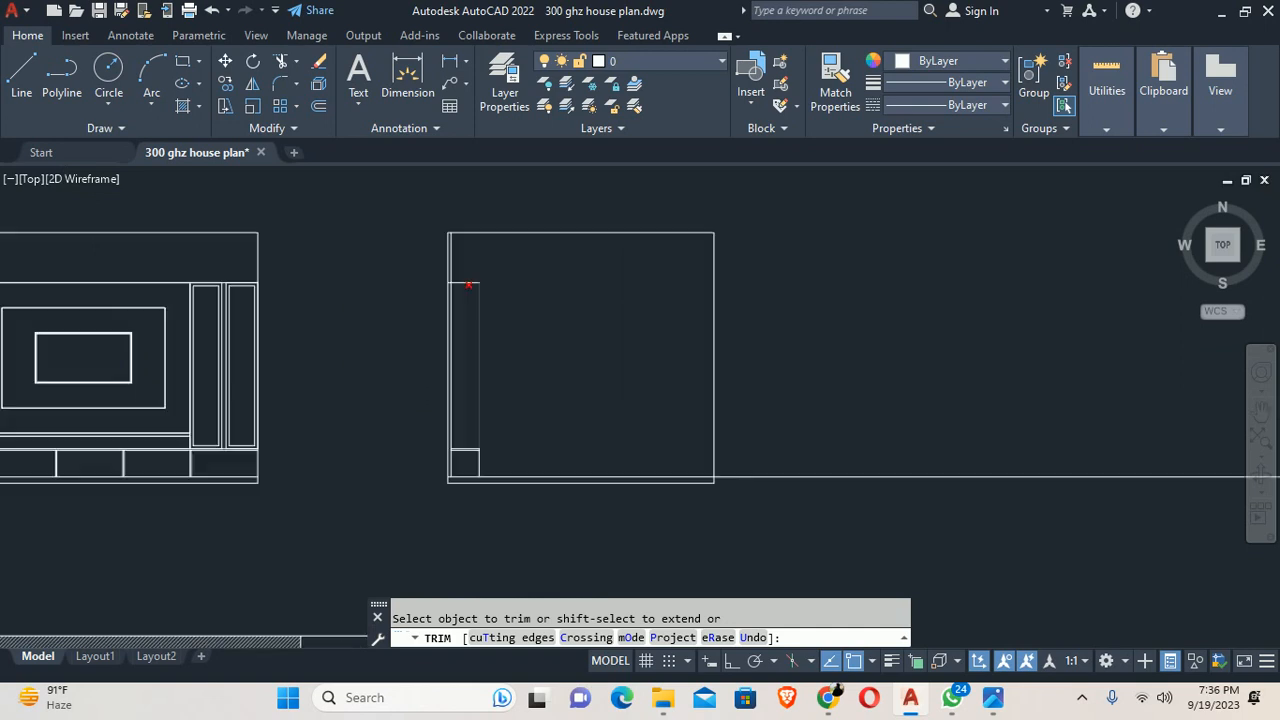
scroll(471, 220, "down", 5)
key("Escape")
Step: Measure in the Bedroom 2 plan the depth from the wall face to the front line of the TV panel
scroll(480, 250, "down", 4)
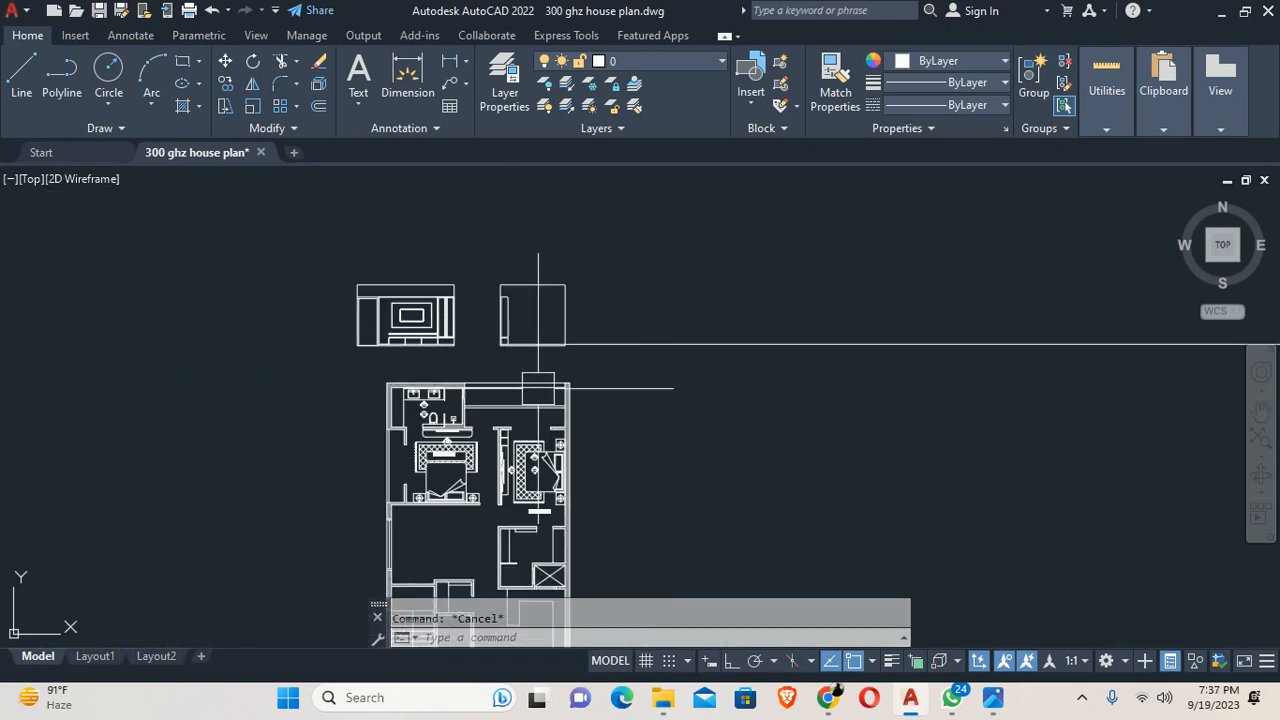
scroll(506, 270, "up", 8)
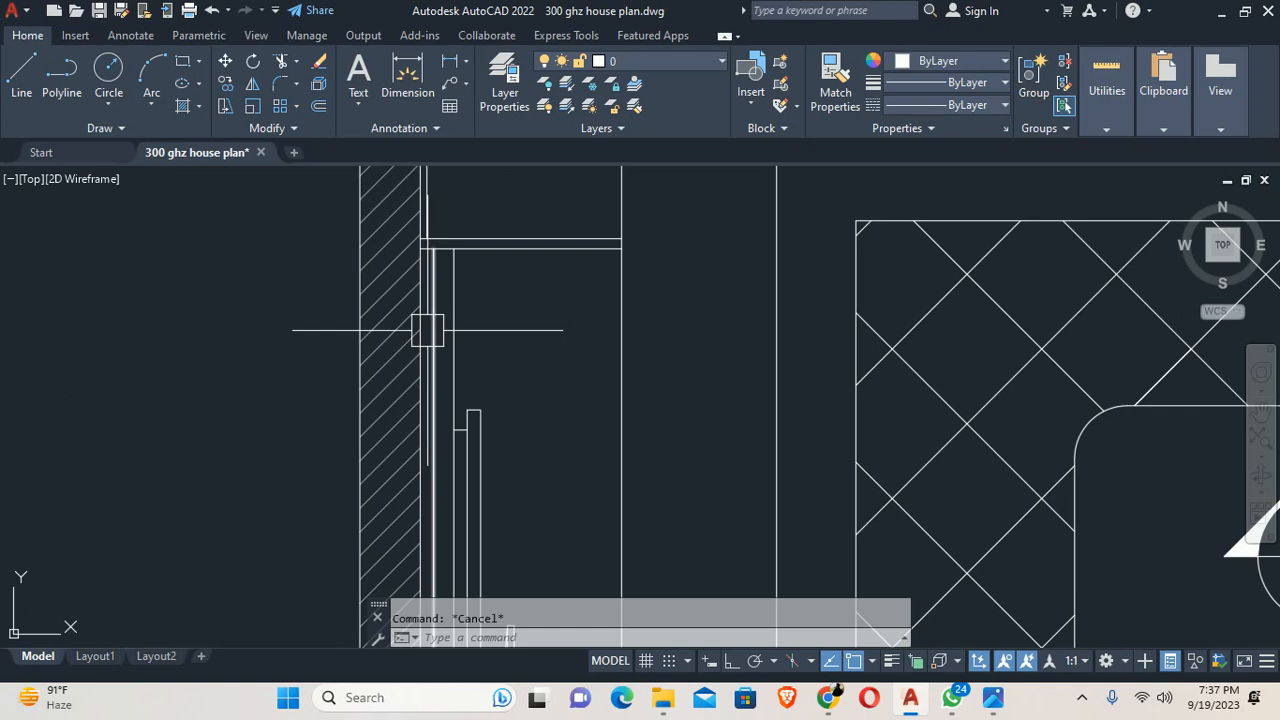
type("dli DIMLINEAR")
left_click(420, 317)
left_click(454, 317)
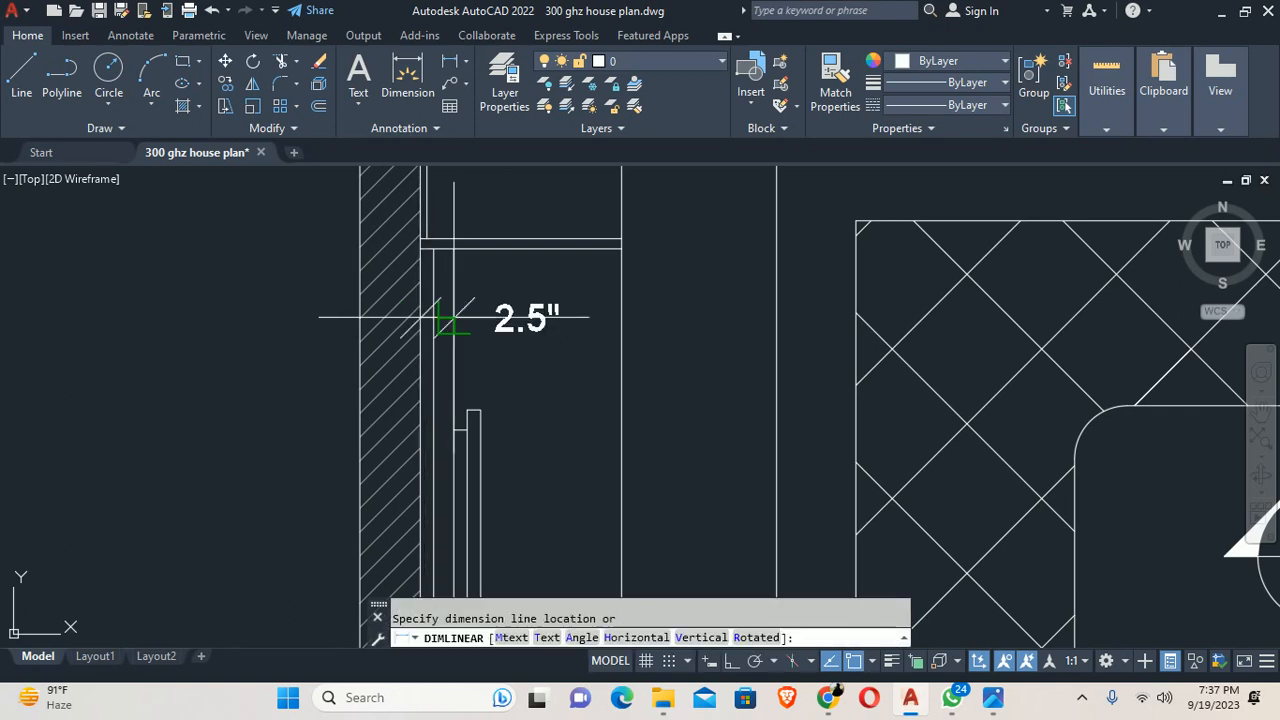
key("Escape")
scroll(445, 317, "down", 5)
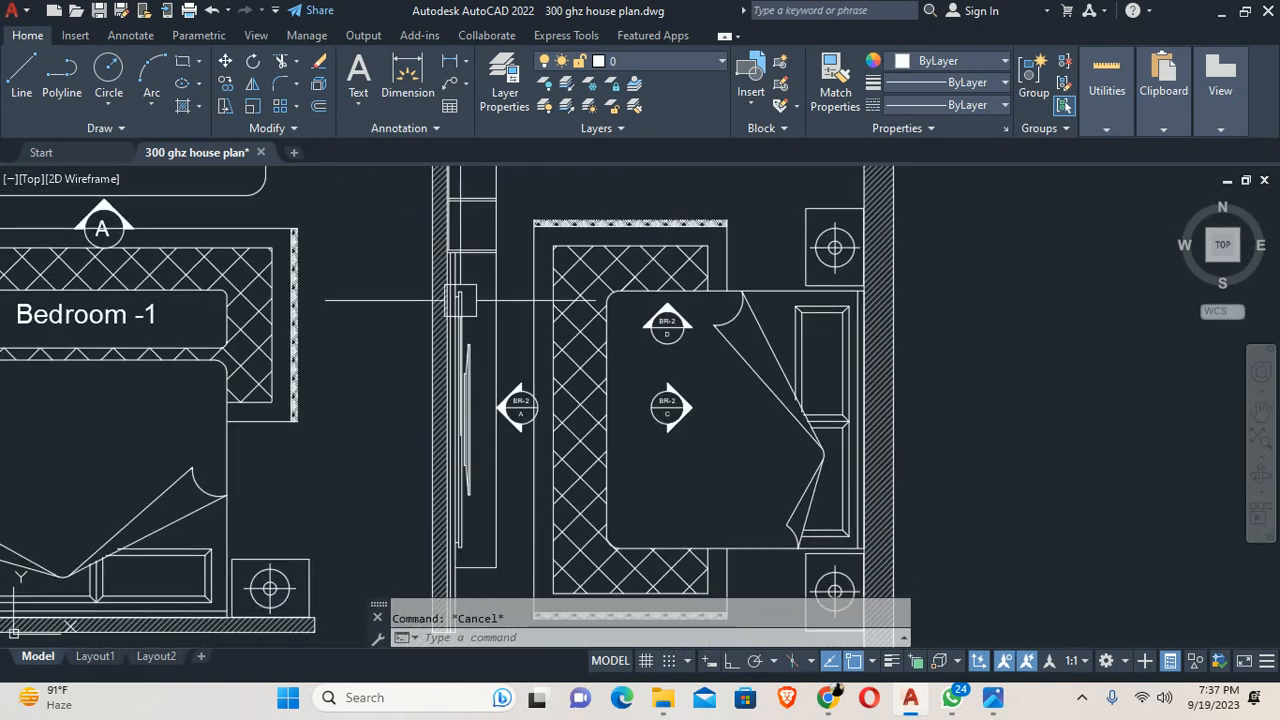
Step: Measure in the plan the gap between the wall face and the TV panel's rear line
scroll(449, 276, "up", 5)
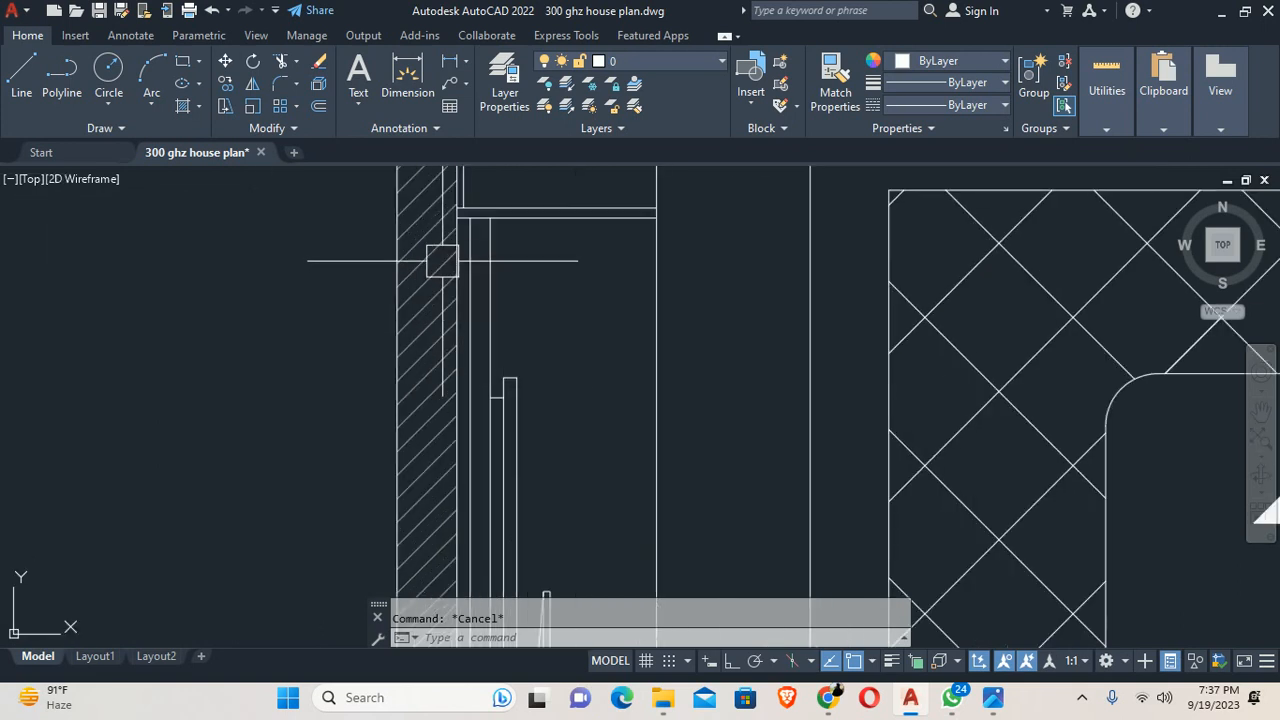
key("Return")
scroll(450, 211, "up", 3)
left_click(478, 185)
left_click(512, 184)
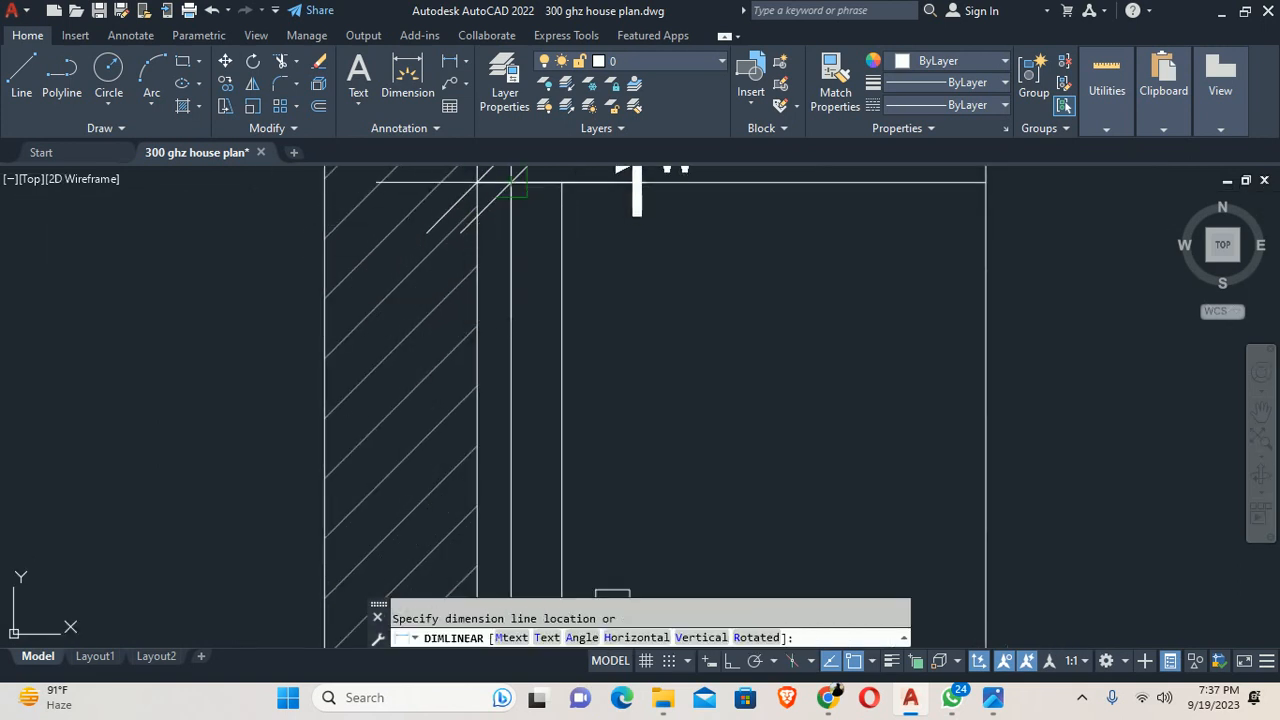
scroll(488, 268, "down", 5)
middle_click_drag(488, 269, 503, 341)
key("Escape")
key("Escape")
Step: Draw a short horizontal line between the TV panel's rear line and the wall face in the plan, and erase it
scroll(503, 341, "up", 5)
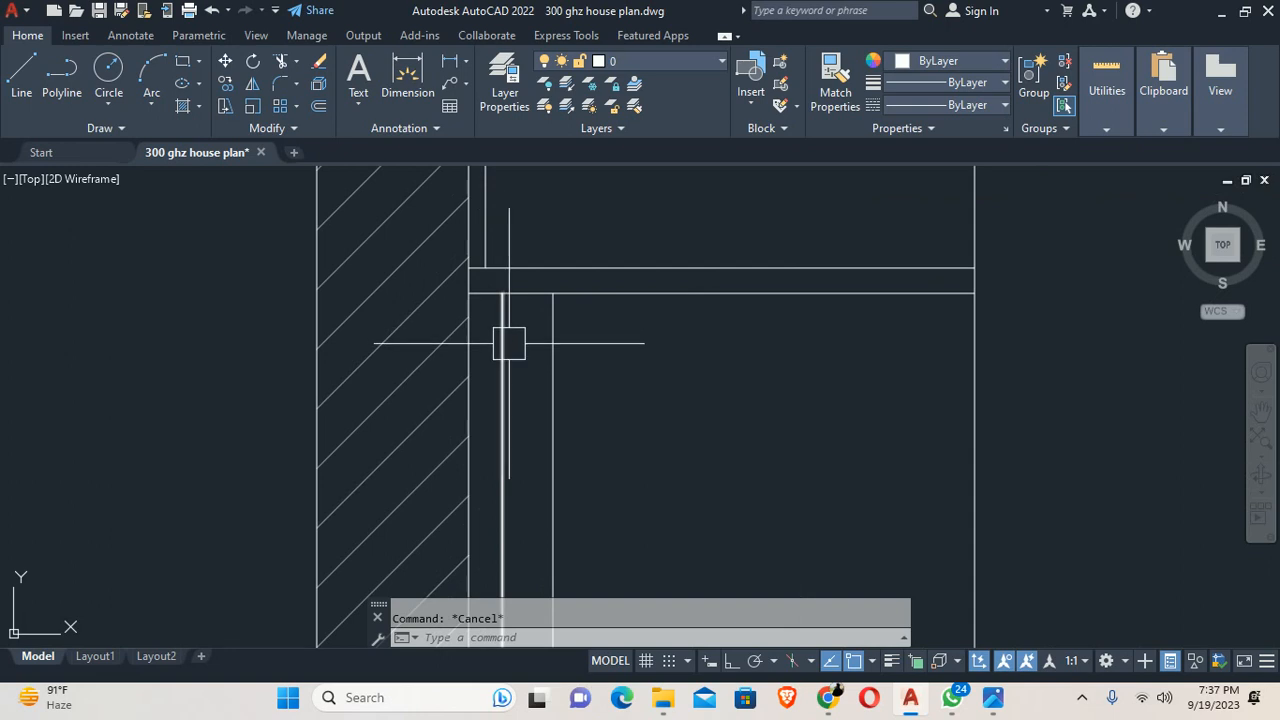
type("l")
key("Return")
scroll(466, 328, "up", 4)
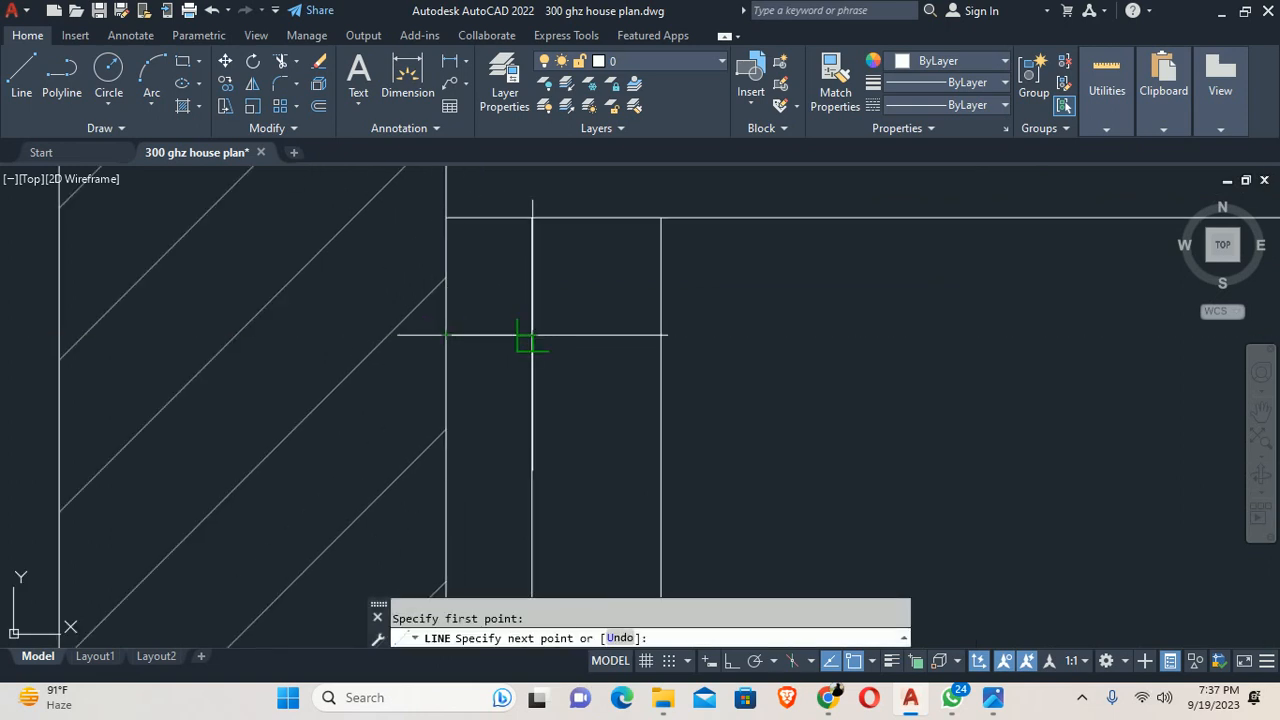
left_click(532, 335)
key("Return")
left_click(501, 342)
key("Escape")
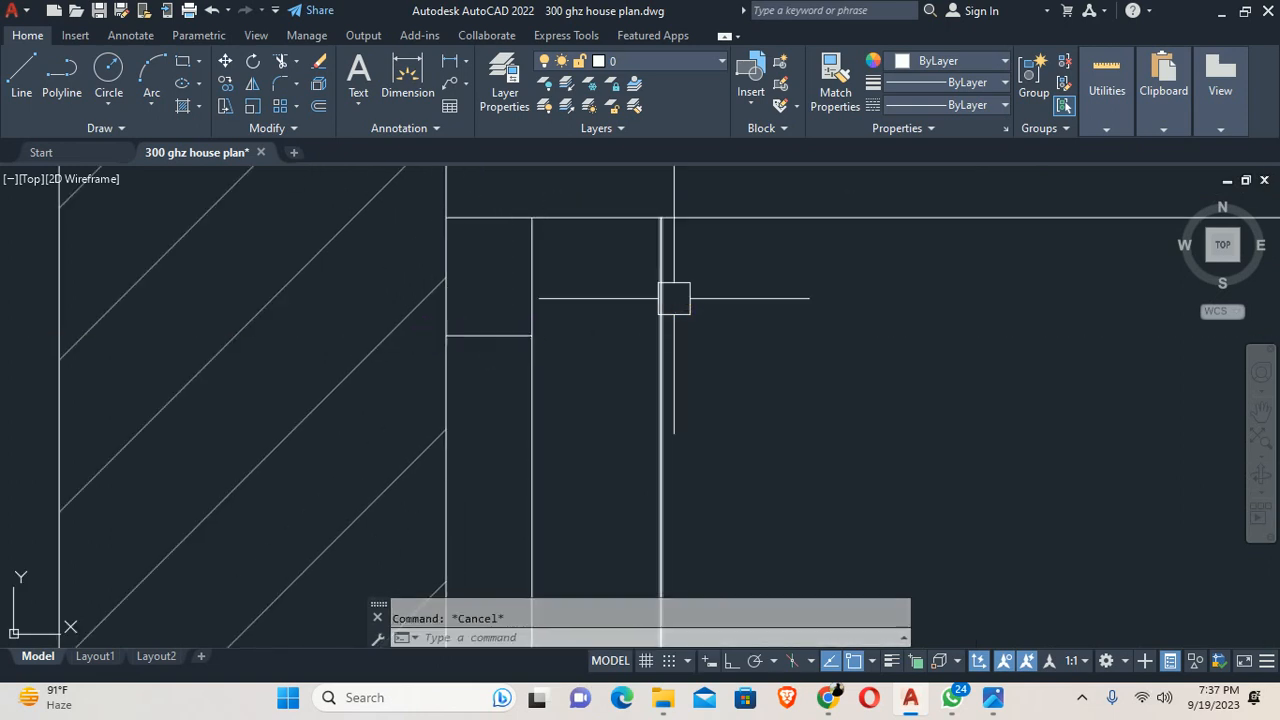
left_click(489, 335)
scroll(492, 347, "down", 4)
key("Delete")
scroll(529, 360, "down", 3)
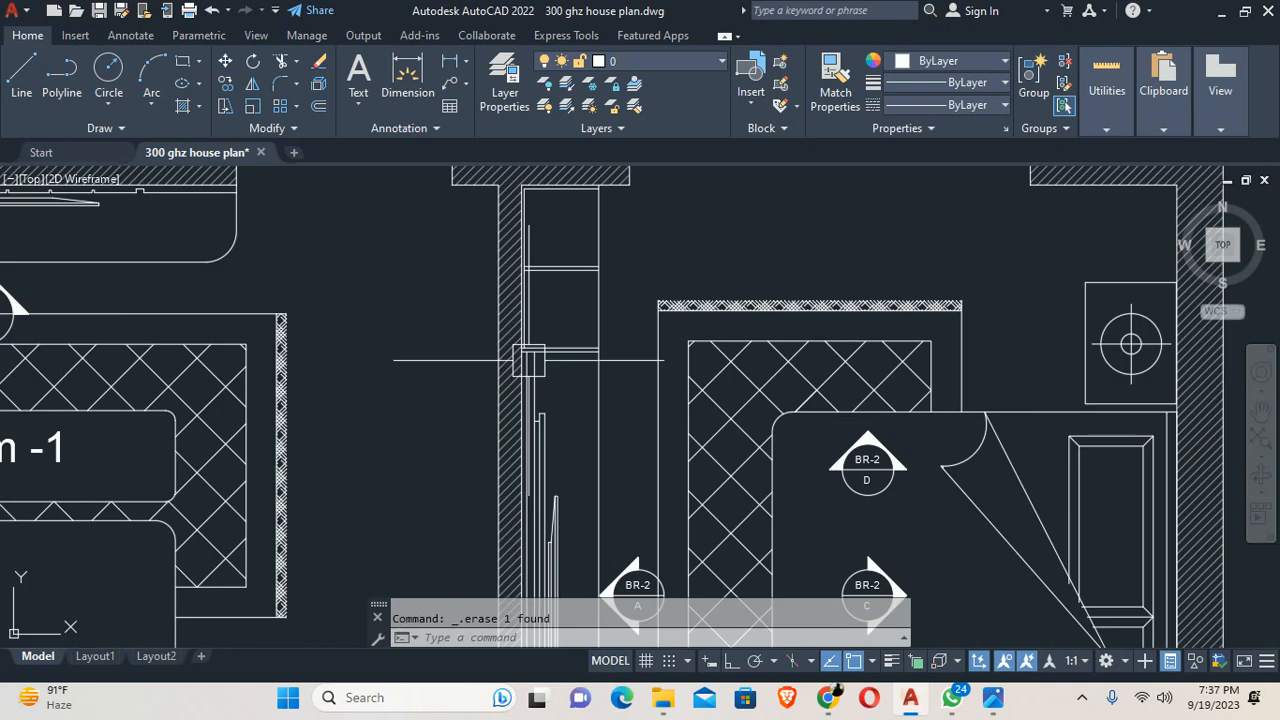
Step: Measure the thickness of the storage unit's back panel at the wall face in the plan
scroll(524, 335, "up", 10)
key("Delete")
key("Escape")
key("Escape")
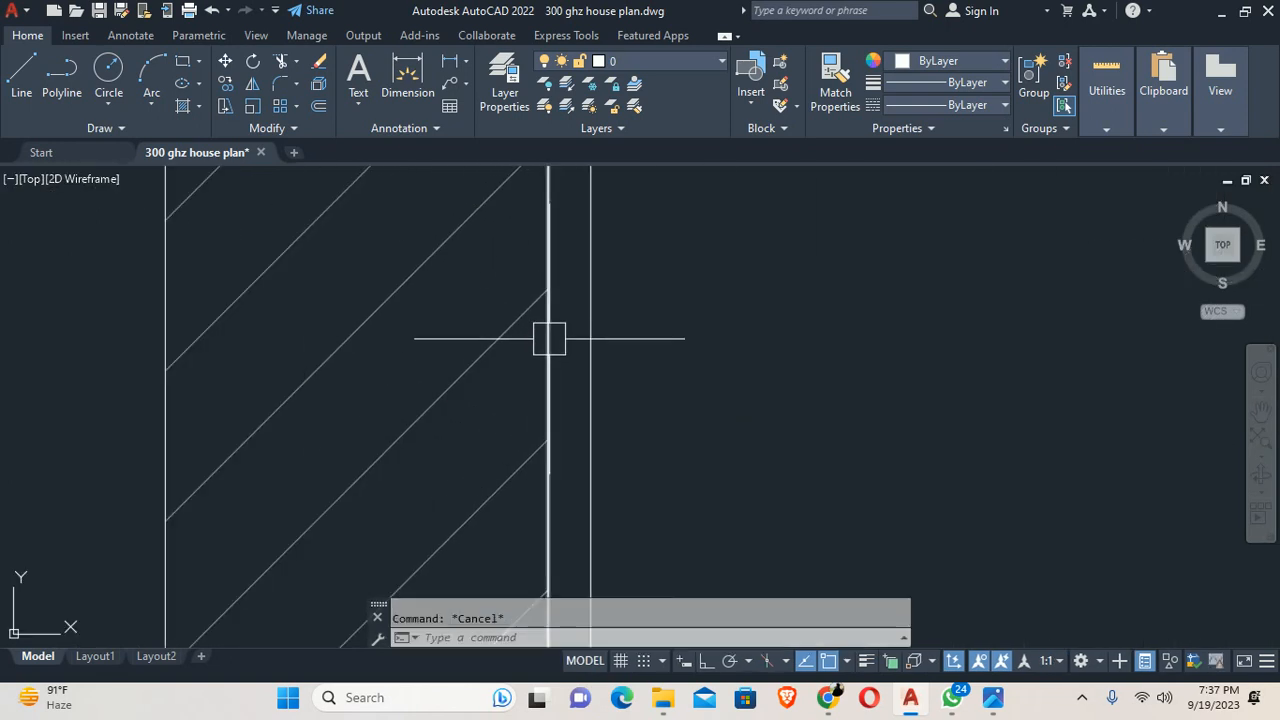
key("Return")
left_click(548, 347)
left_click(590, 346)
scroll(588, 352, "down", 3)
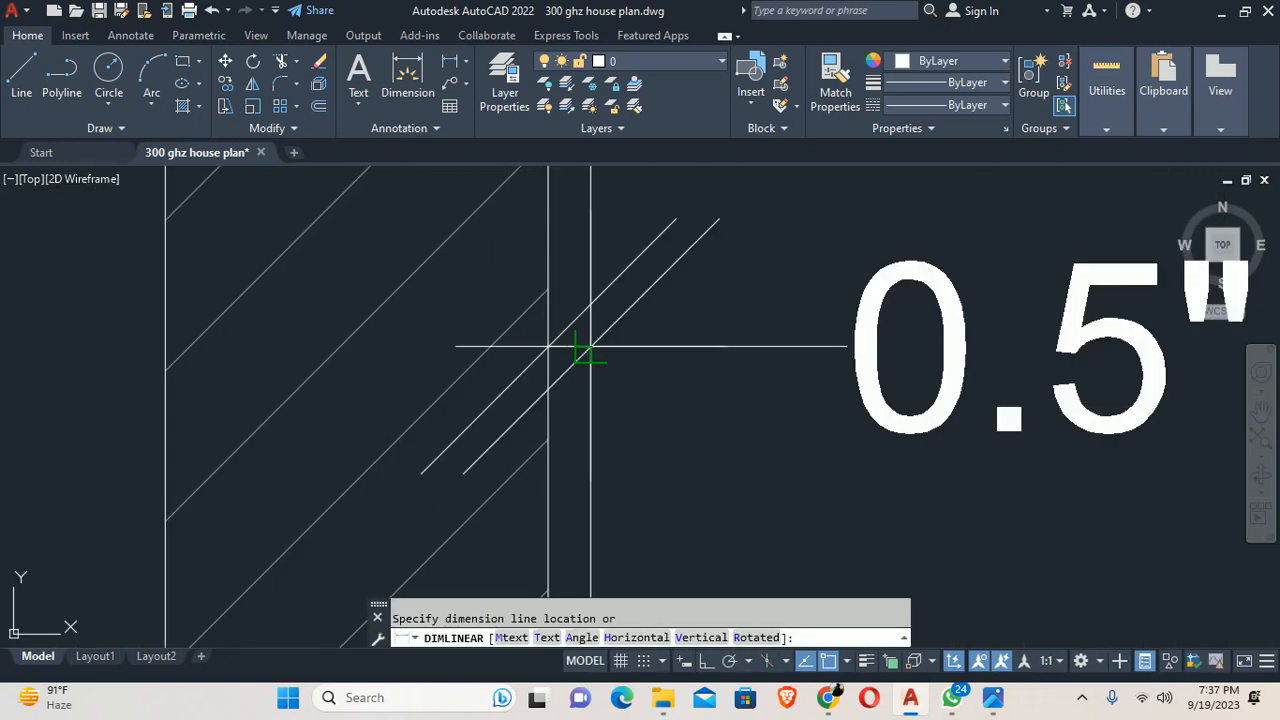
key("Escape")
scroll(652, 354, "down", 4)
scroll(653, 300, "down", 3)
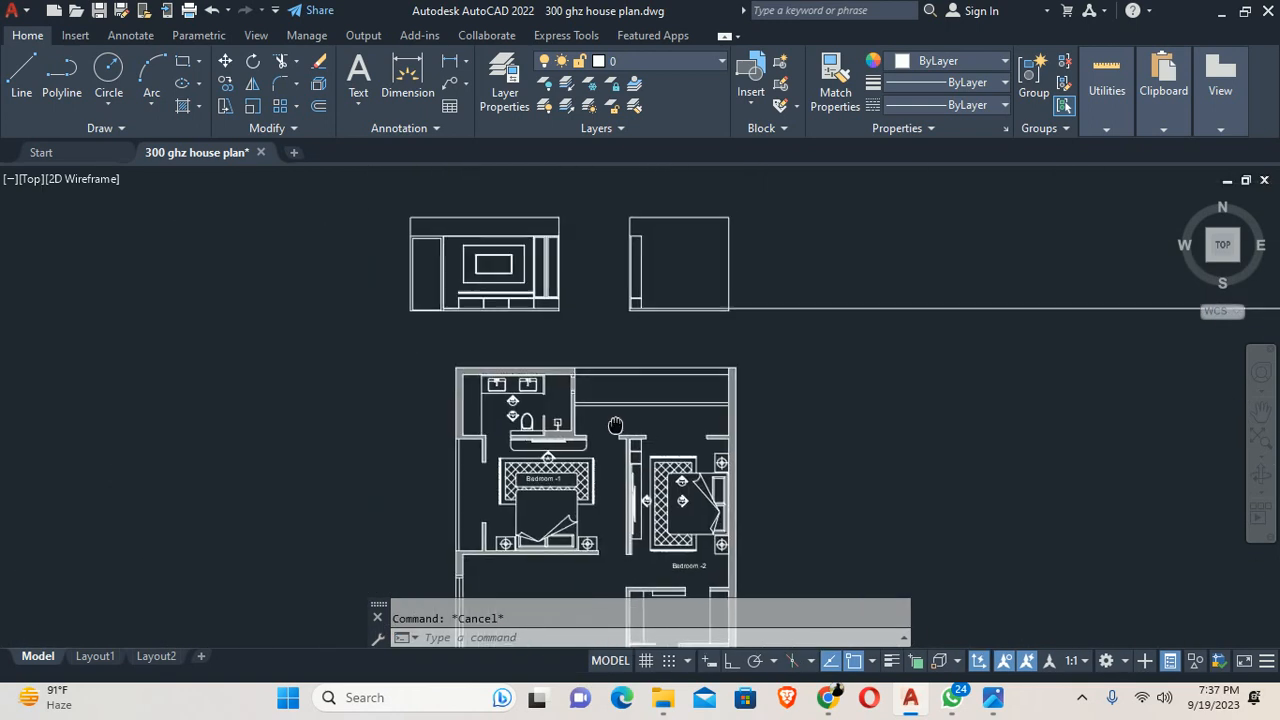
Step: Erase the 1.5" back-panel line in the elevation and offset the wall-side edge 0.5" inward instead
scroll(586, 294, "up", 10)
scroll(733, 355, "up", 4)
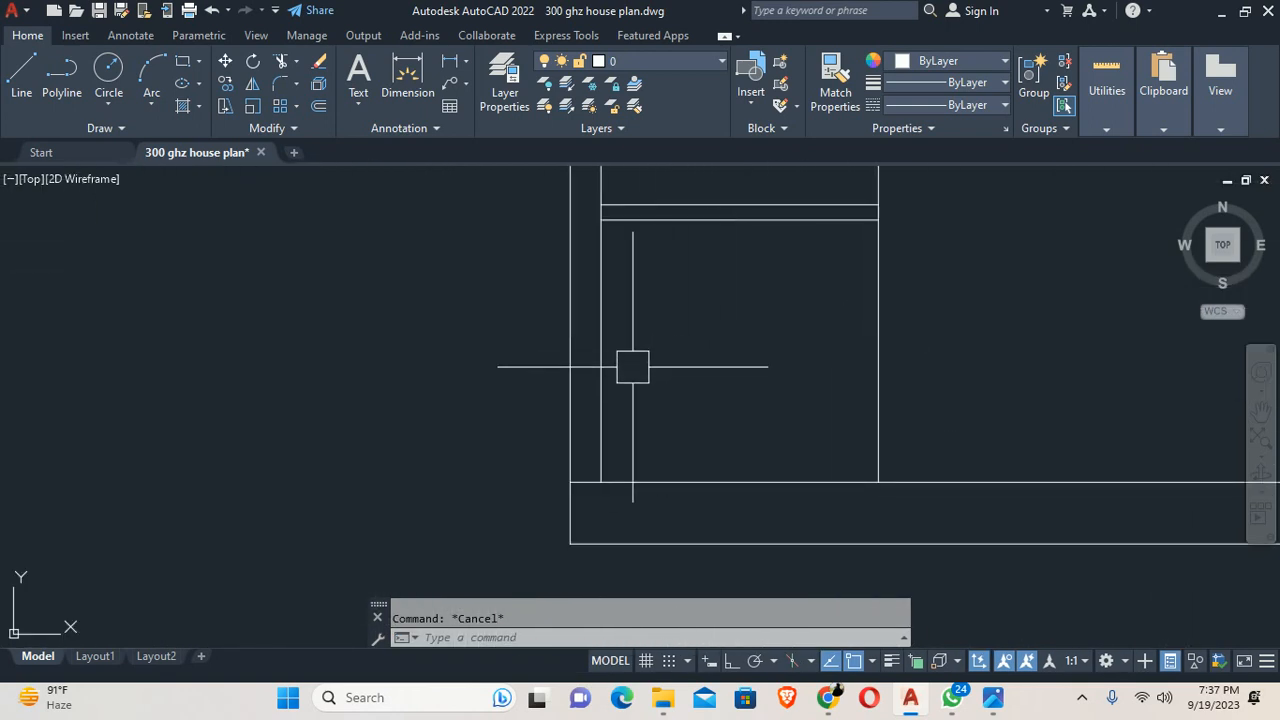
left_click(611, 380)
key("Delete")
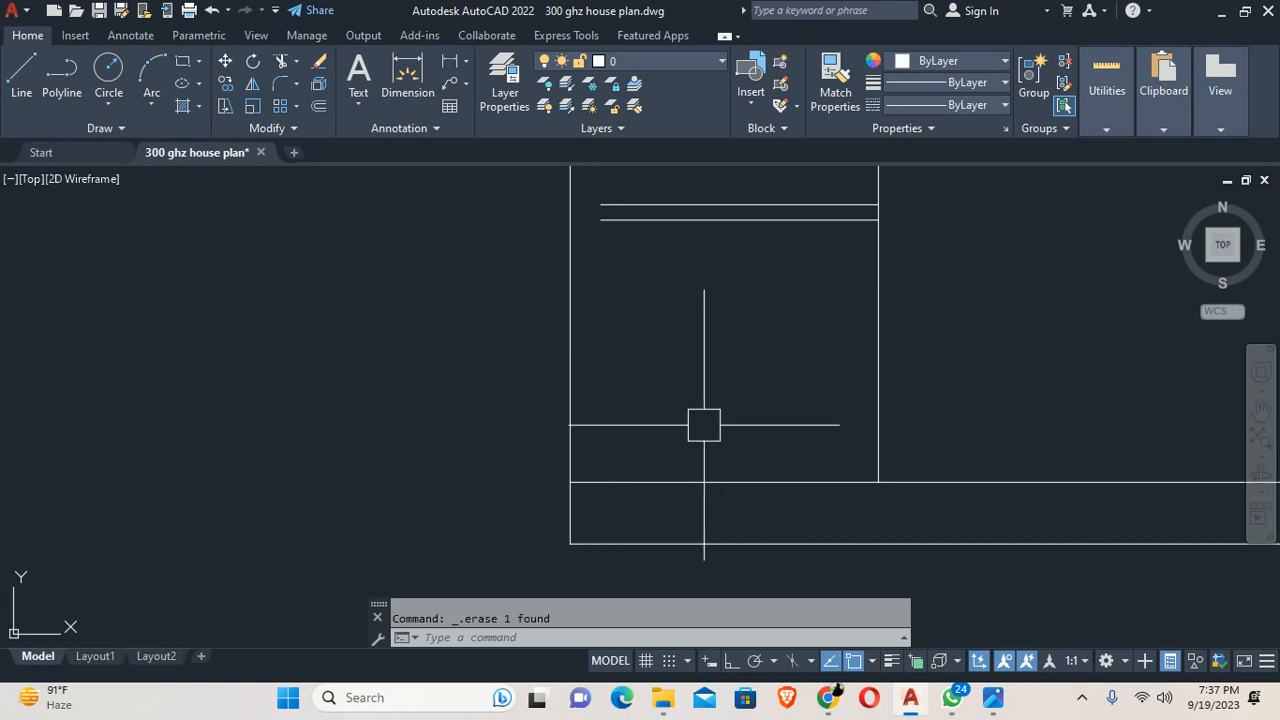
key("Return")
key("Return")
left_click(571, 402)
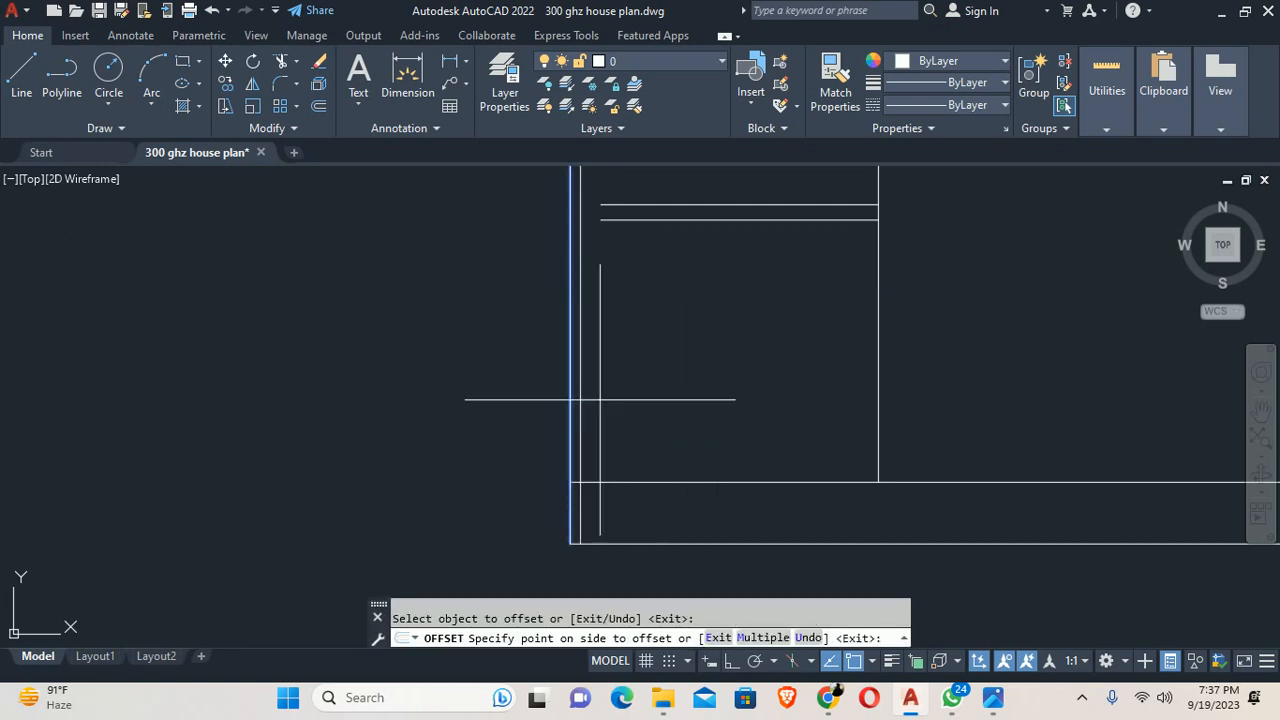
left_click(600, 400)
key("Escape")
Step: Trim the new back-panel line below the floor line of the elevation
type("tr")
key("Return")
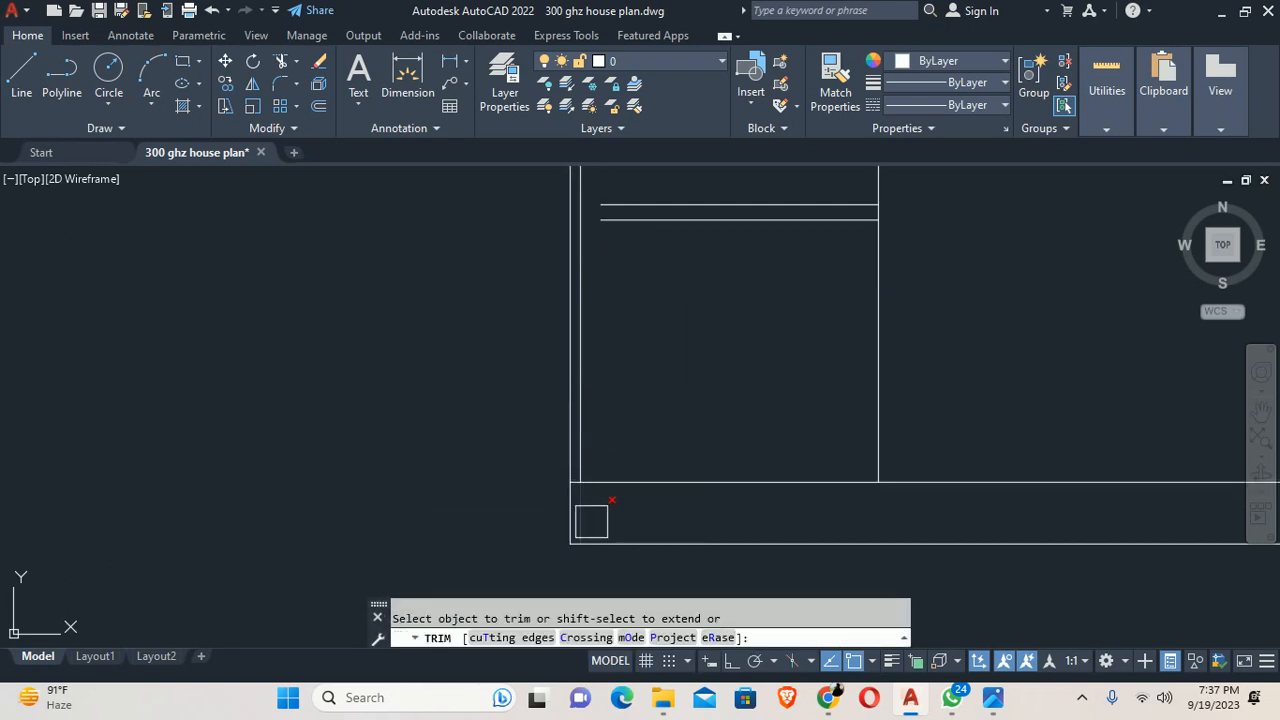
left_click(591, 521)
Step: Extend the two cabinet-top lines to the wall-side edge and trim the back-panel line between them
middle_click_drag(609, 438, 601, 621)
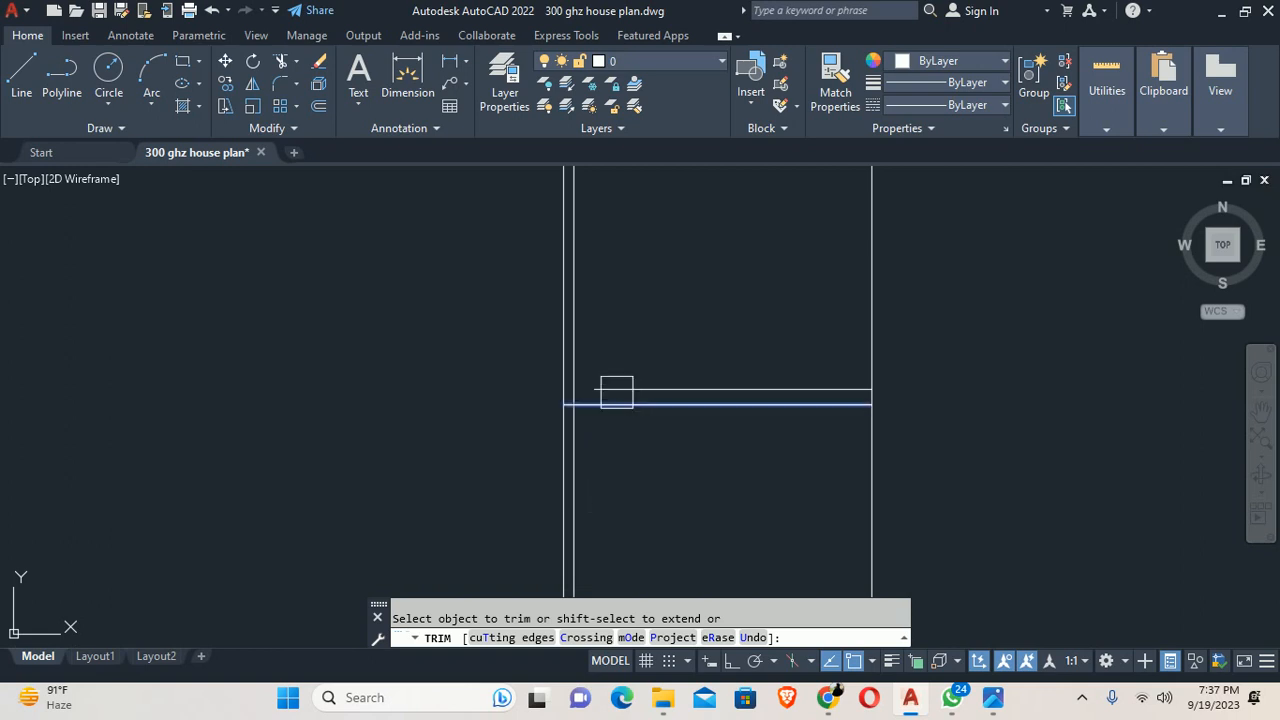
scroll(612, 386, "up", 8)
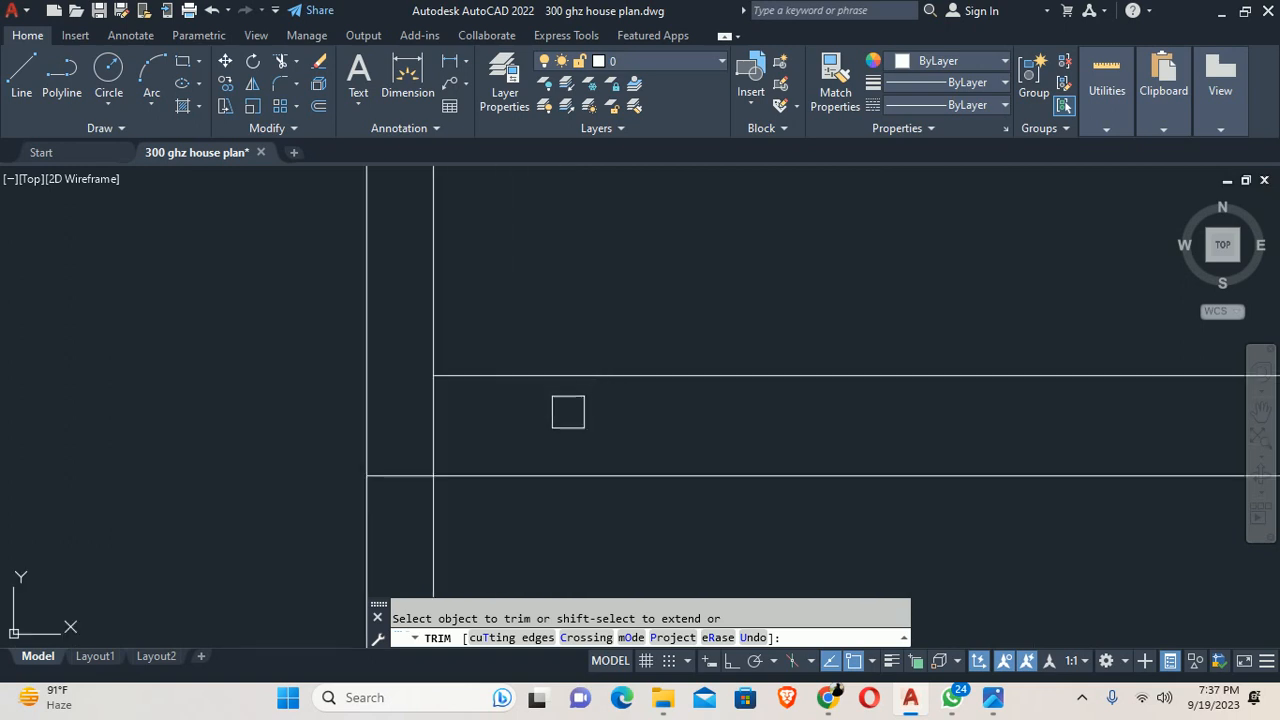
left_click(375, 480)
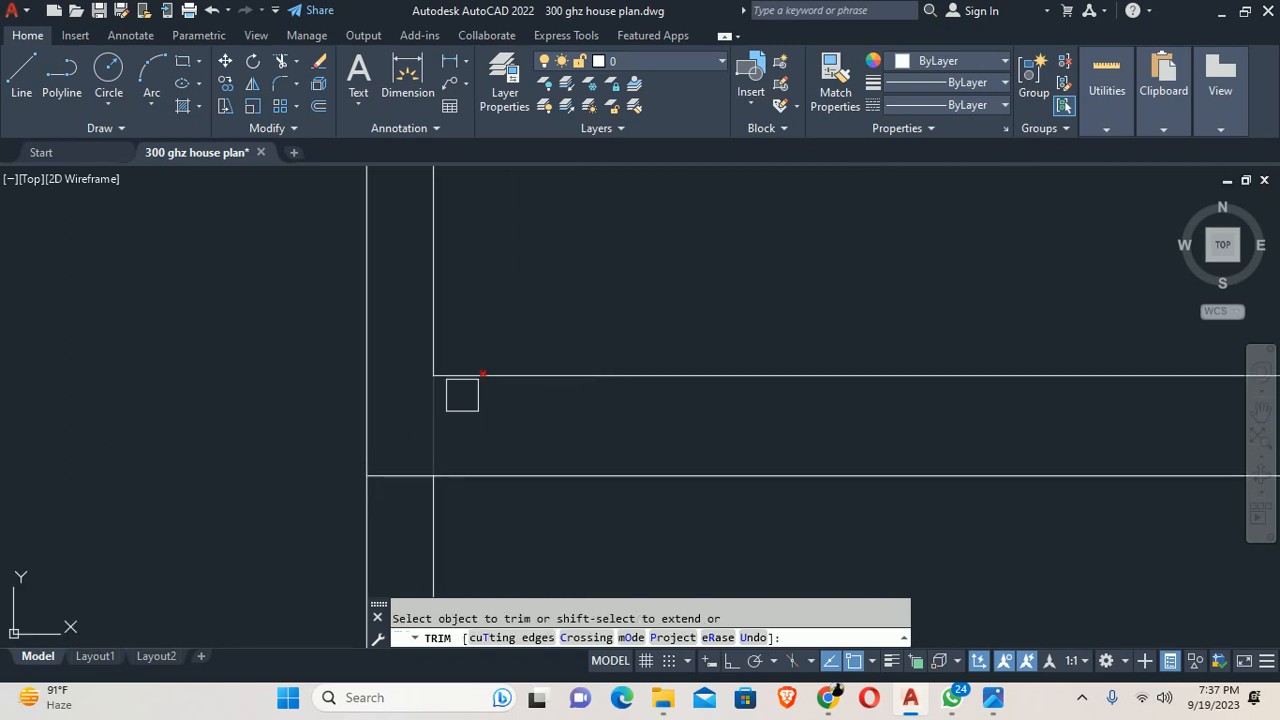
left_click(476, 375, "shift")
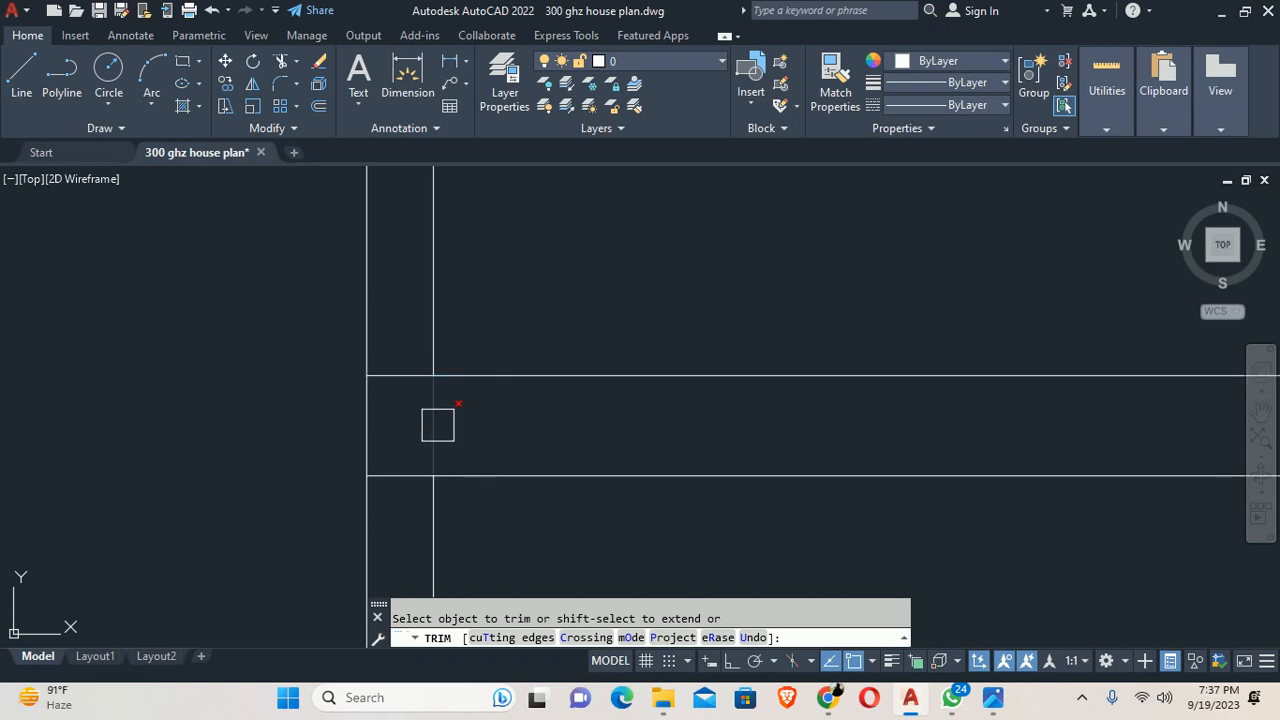
scroll(438, 425, "down", 5)
key("Escape")
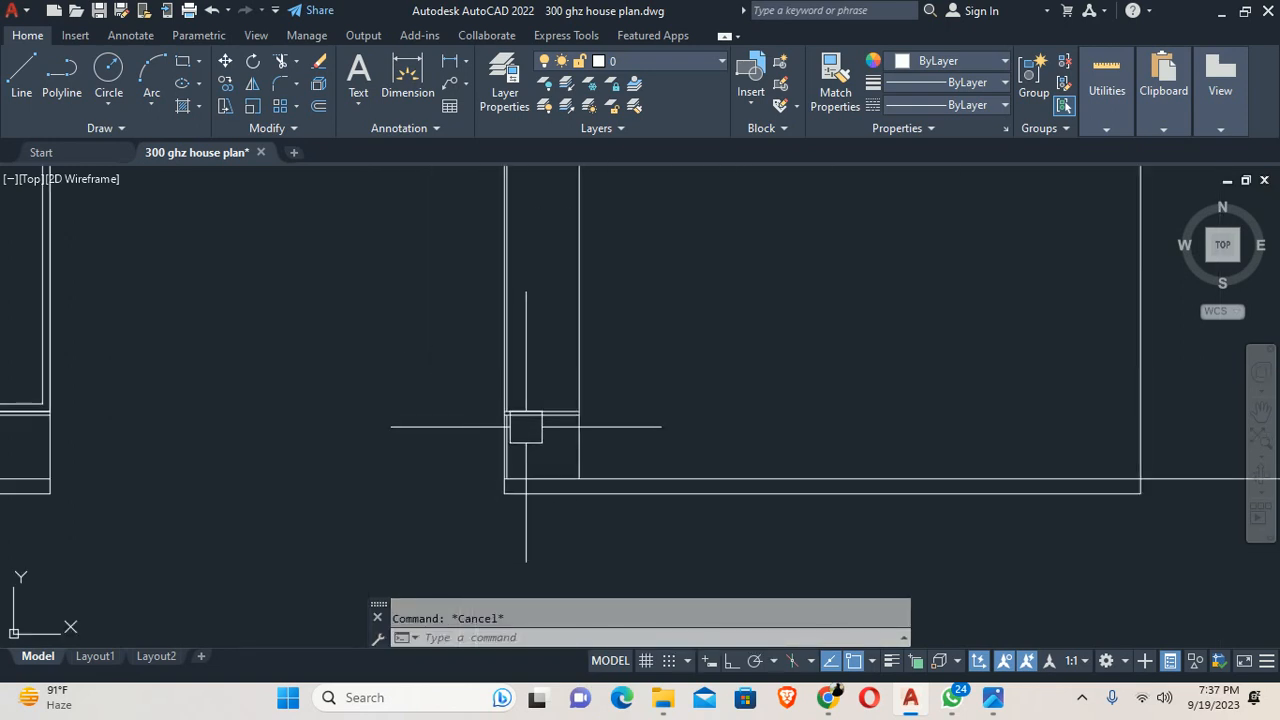
Step: Trim the back-panel line above the top of the storage unit
scroll(530, 500, "down", 5)
scroll(523, 400, "up", 6)
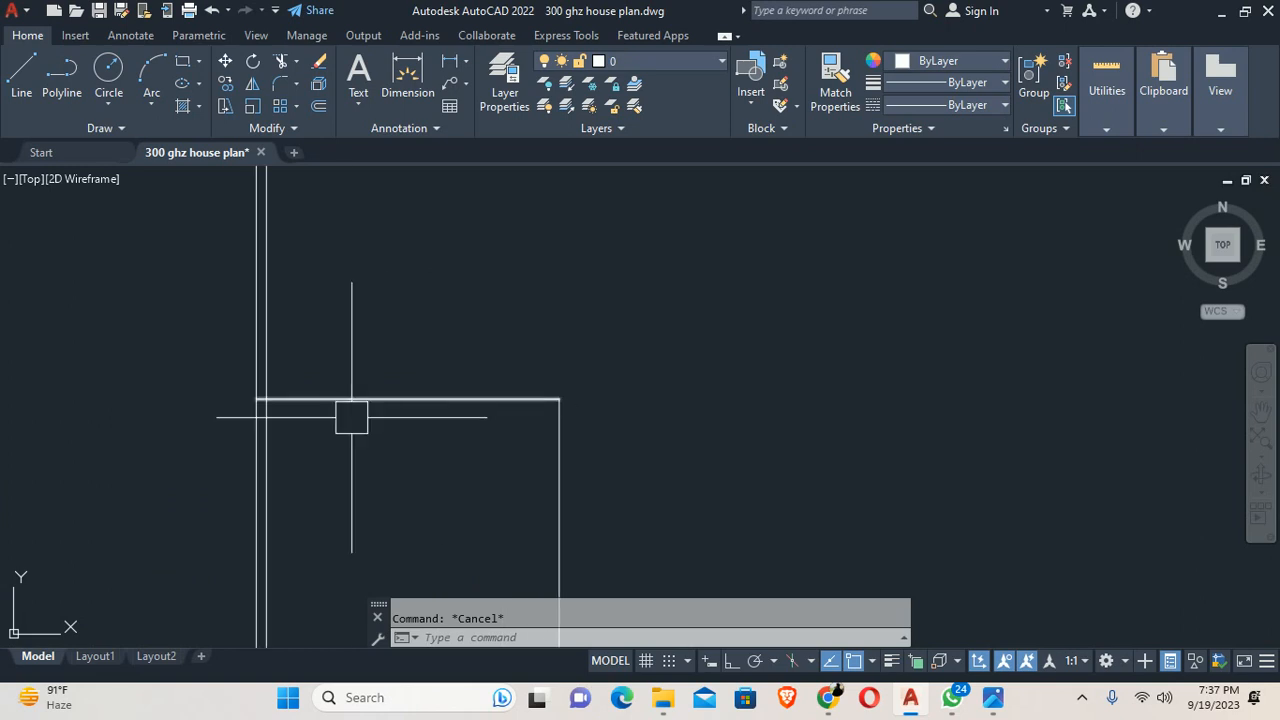
type("tr")
key("Return")
key("Escape")
scroll(546, 320, "down", 6)
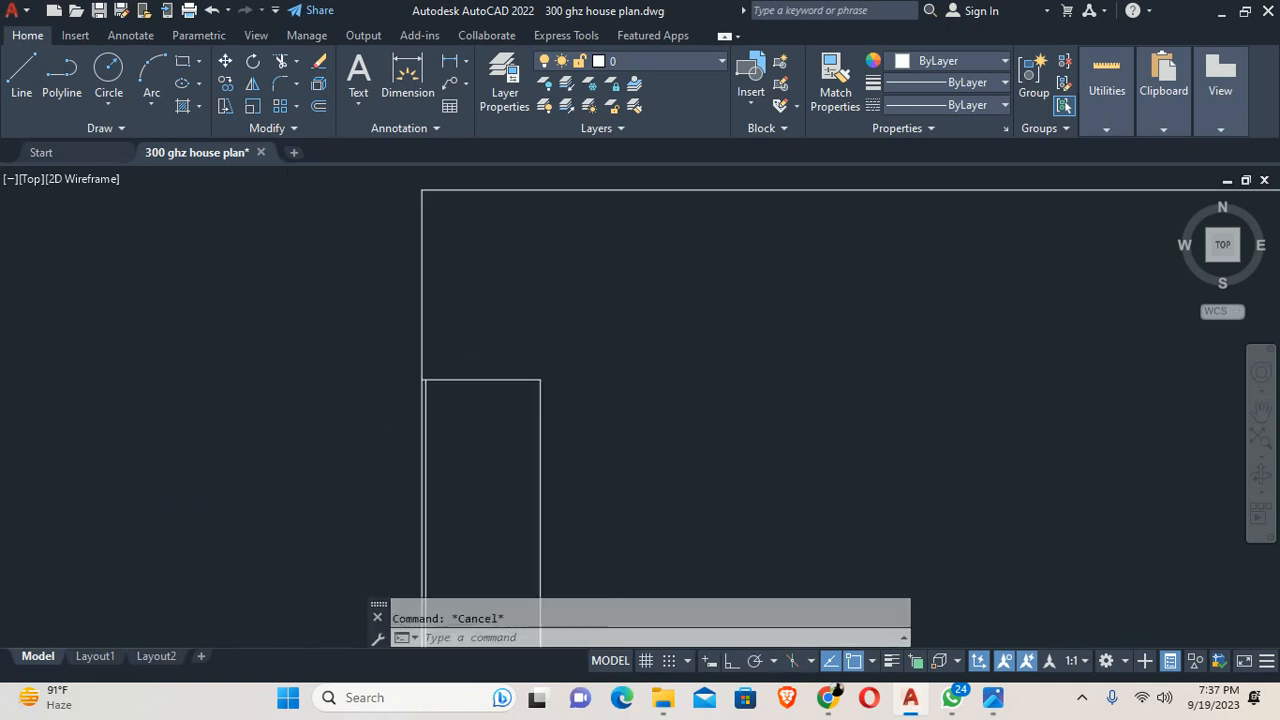
Step: Draw a diagonal line from near the top of the back-panel line to the front corner of the upper cabinet-top line
scroll(545, 355, "up", 4)
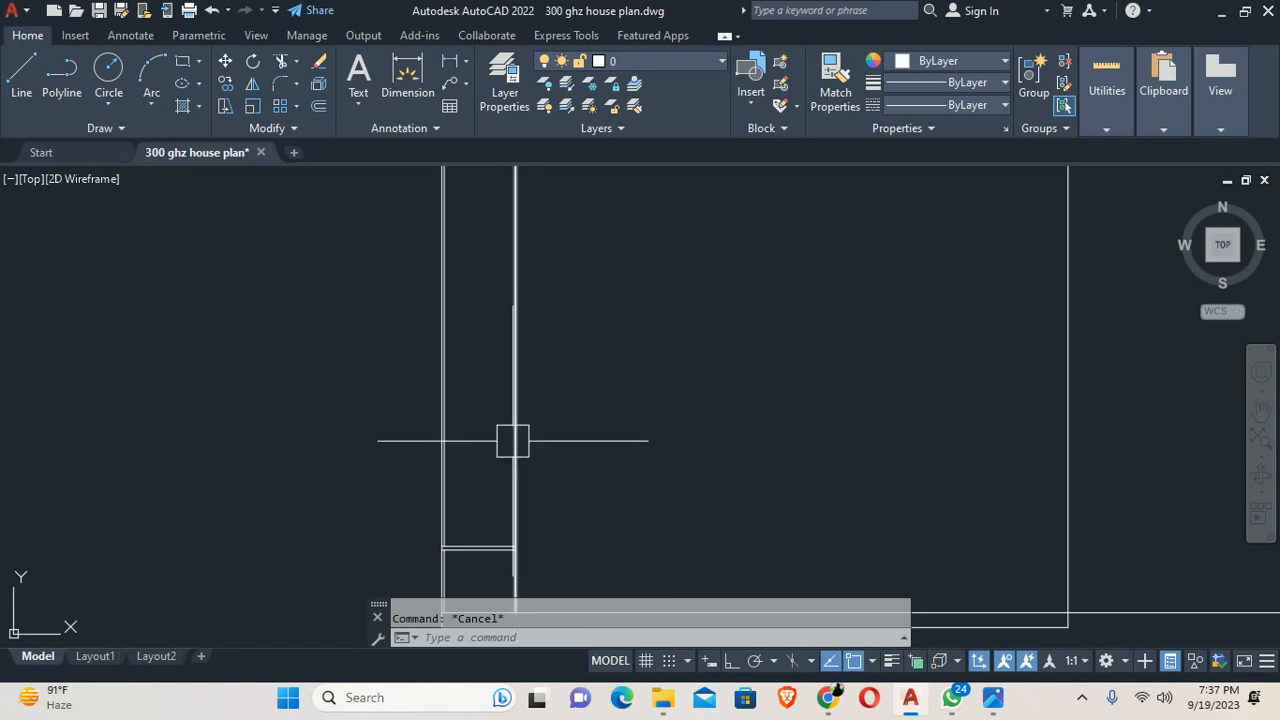
middle_click_drag(513, 441, 472, 440)
type("l")
key("Return")
mouse_move(428, 327)
middle_mouse_down()
mouse_move(471, 357)
mouse_move(478, 560)
middle_mouse_up()
scroll(447, 329, "up", 2)
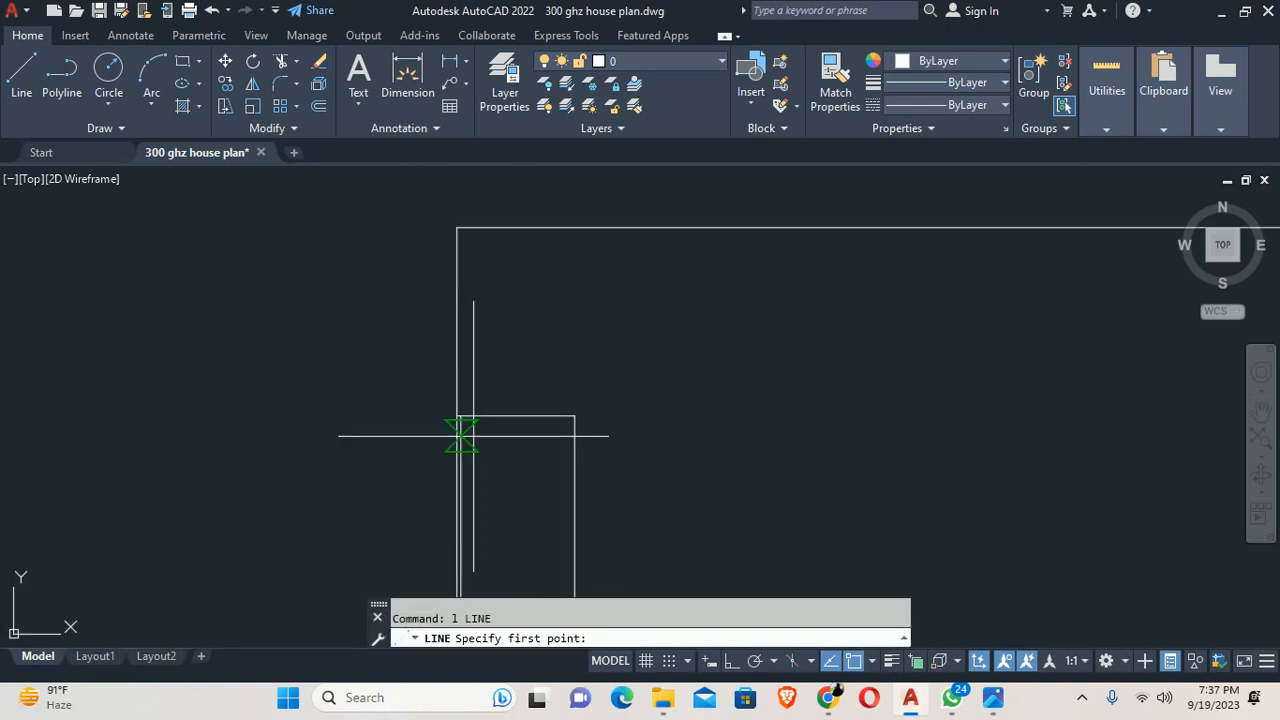
left_click(461, 435)
scroll(514, 391, "down", 2)
middle_click_drag(514, 391, 471, 194)
scroll(466, 303, "up", 3)
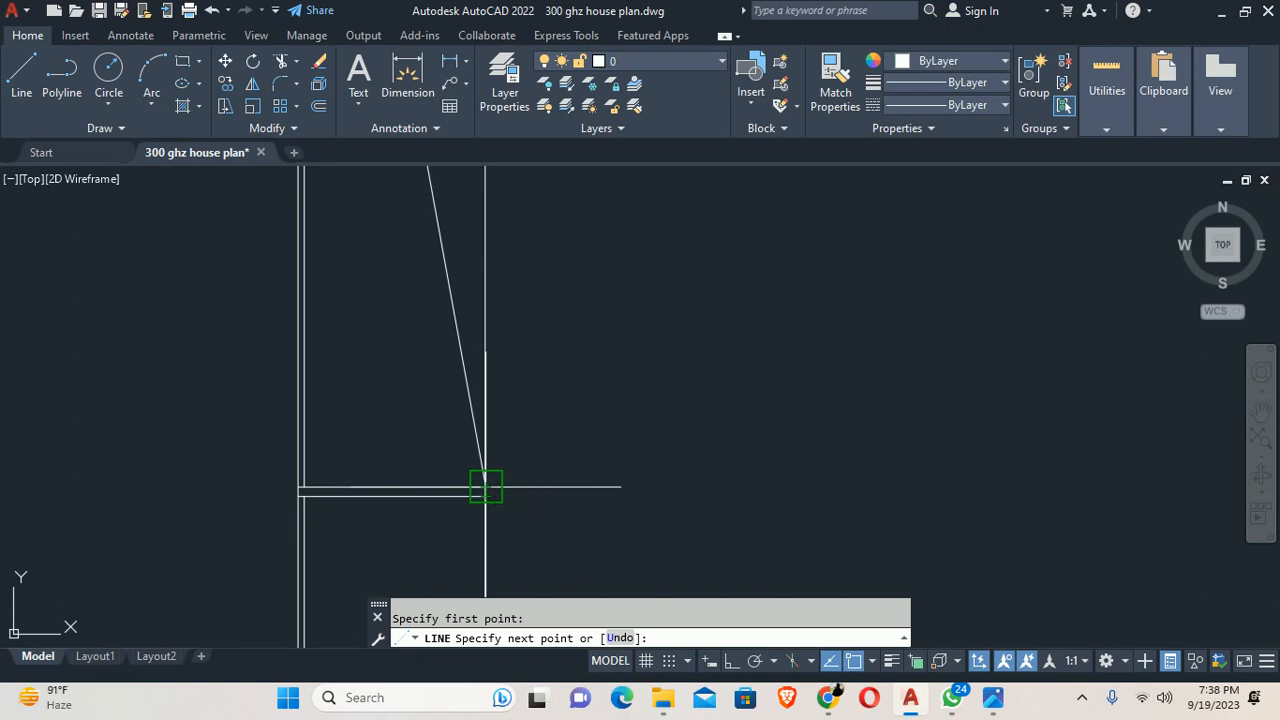
key("Escape")
key("Escape")
scroll(516, 414, "down", 4)
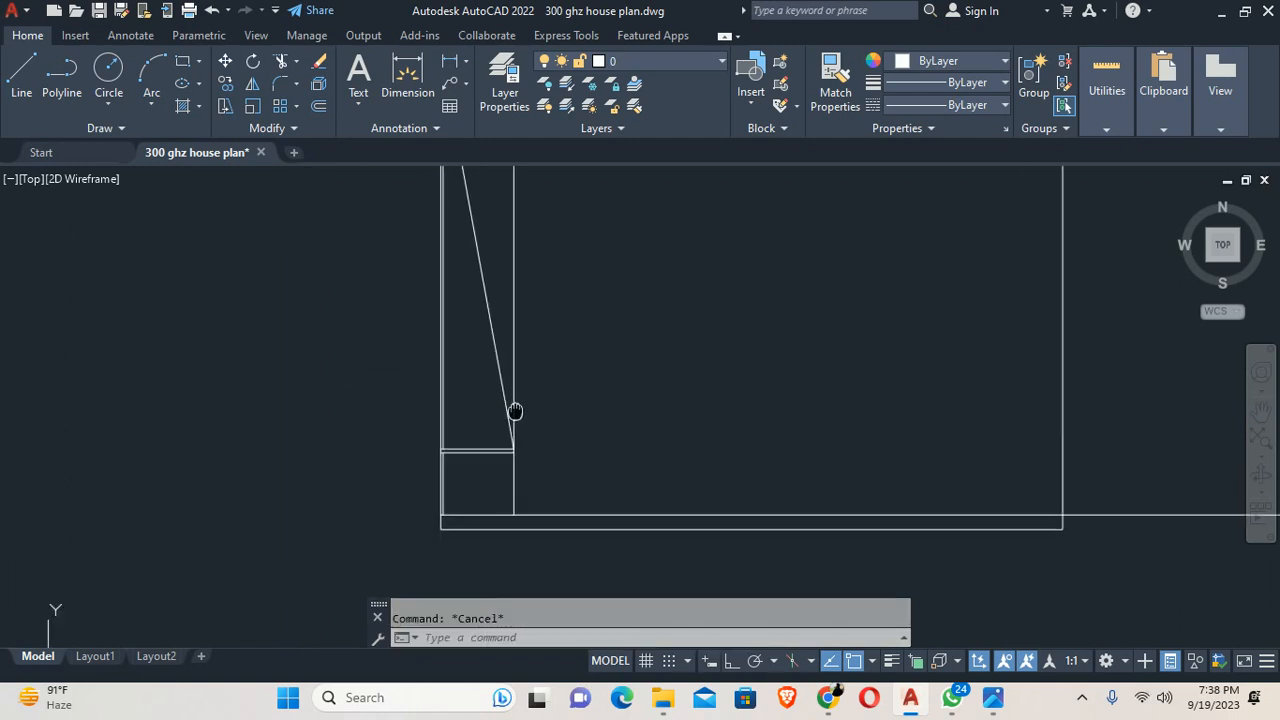
Step: Draw the second crossing diagonal in the storage unit's tall upper section, ending at the back-panel corner on the upper cabinet-top line
middle_click_drag(514, 411, 545, 508)
middle_click_drag(531, 297, 651, 124)
key("Return")
left_click(560, 263)
scroll(615, 306, "up", 4)
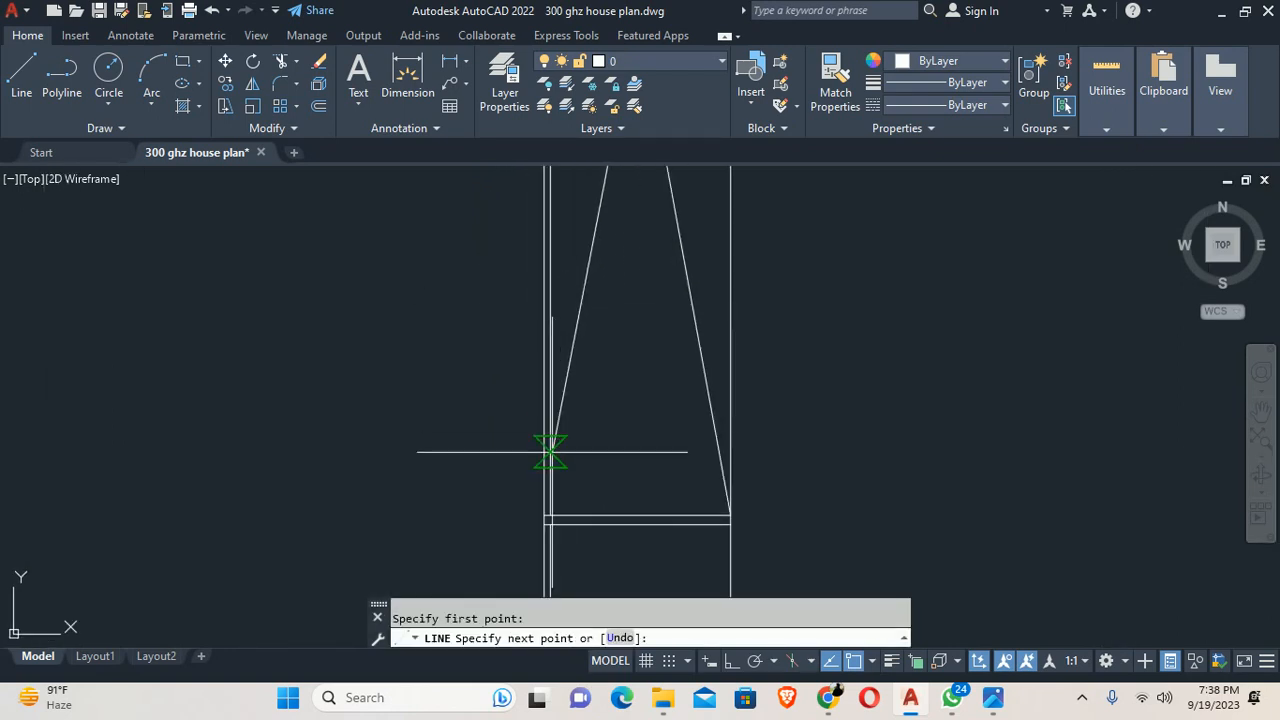
left_click(550, 515)
key("Escape")
Step: Draw two crossing diagonals between the opposite corners of the lower cabinet section
middle_click_drag(566, 514, 425, 114)
key("Return")
mouse_move(438, 228)
middle_mouse_down()
mouse_move(468, 300)
mouse_move(486, 409)
middle_mouse_up()
left_click(457, 305)
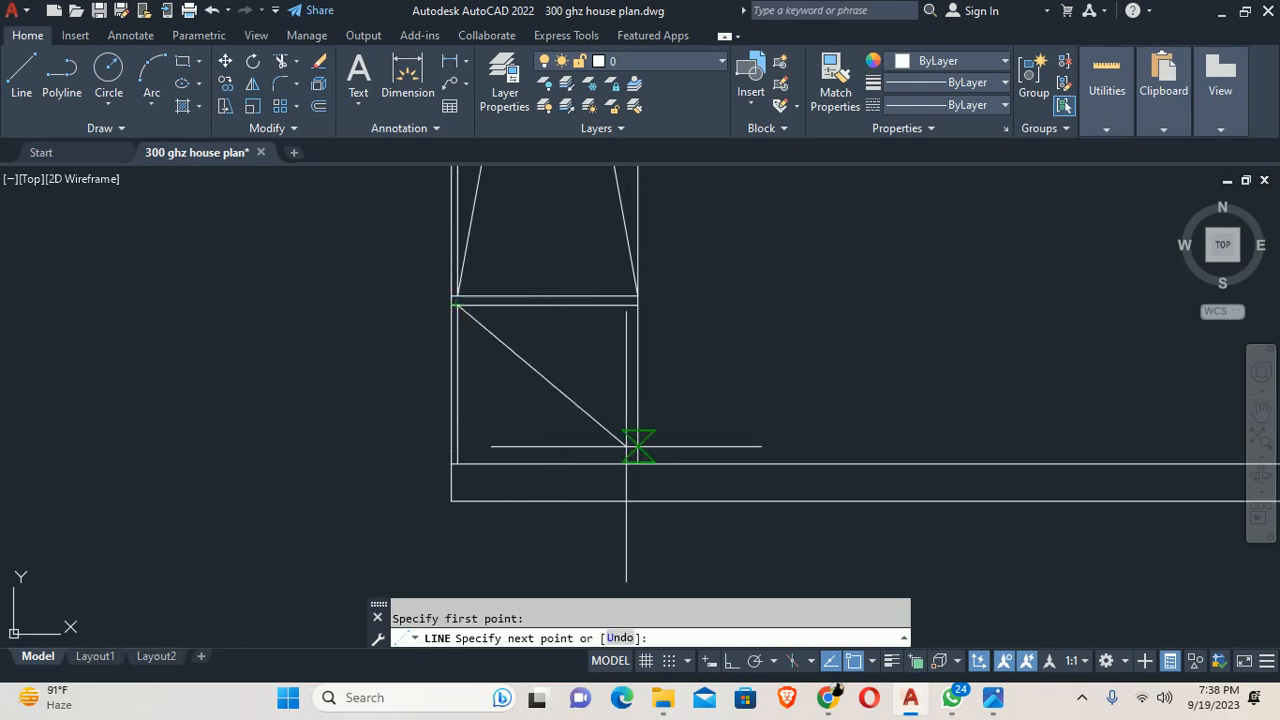
left_click(637, 462)
key("Escape")
key("Return")
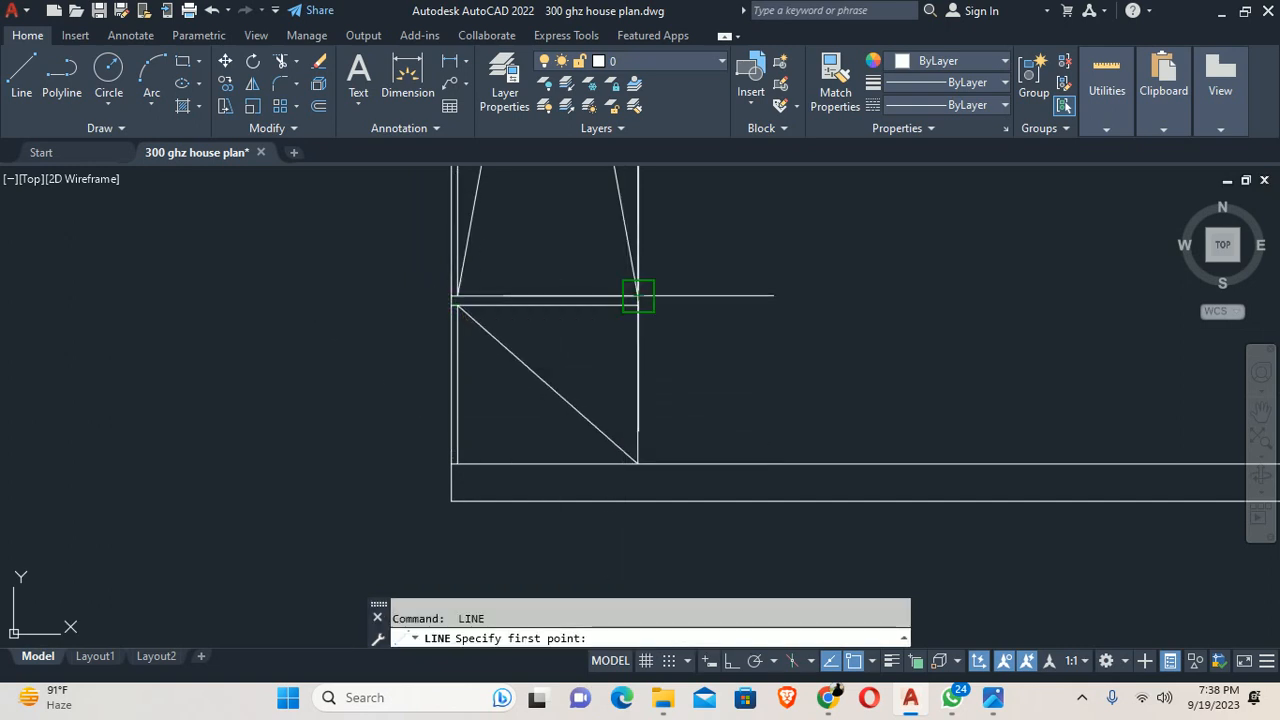
left_click(637, 303)
key("Escape")
Step: Offset the line under the lower cabinet upward by 0.75 inch to form its bottom panel
scroll(578, 425, "up", 2)
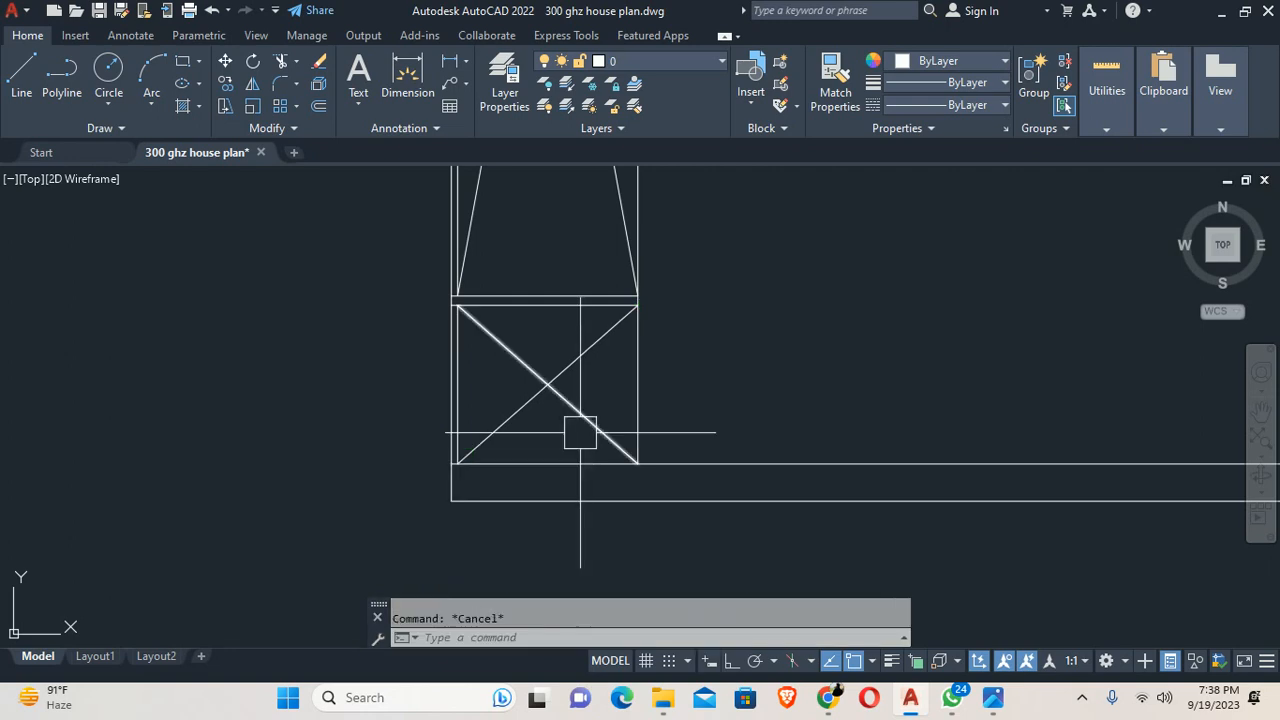
type("o")
key("Return")
type(".75")
key("Return")
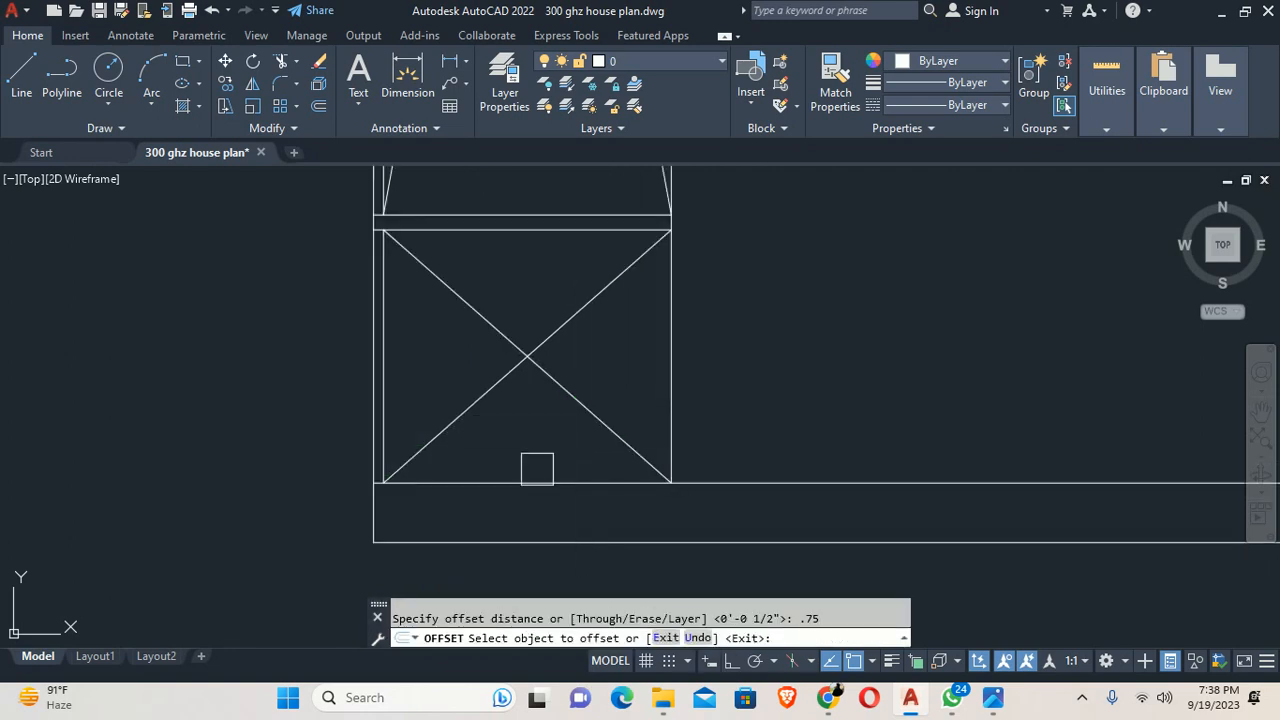
left_click(535, 482)
left_click(520, 423)
key("Escape")
key("Escape")
Step: Trim the new bottom-panel line beyond the cabinet's front edge
scroll(430, 476, "up", 6)
middle_click_drag(343, 476, 8, 412)
type("tr")
key("Return")
scroll(384, 411, "up", 2)
left_click(353, 416)
scroll(561, 449, "down", 2)
key("Escape")
Step: Stretch the lower ends of both lower-cabinet diagonals up to the corners on the bottom-panel line
middle_click_drag(447, 344, 557, 371)
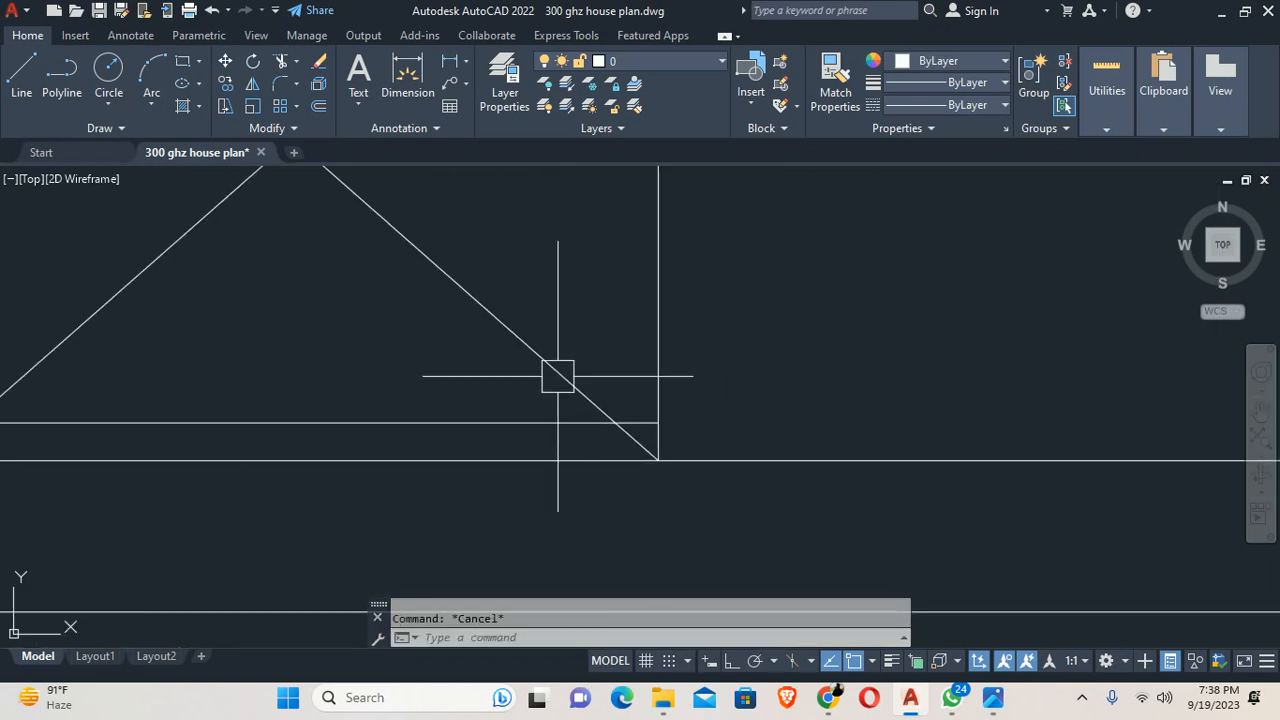
left_click(651, 457)
left_click(658, 460)
left_click(659, 422)
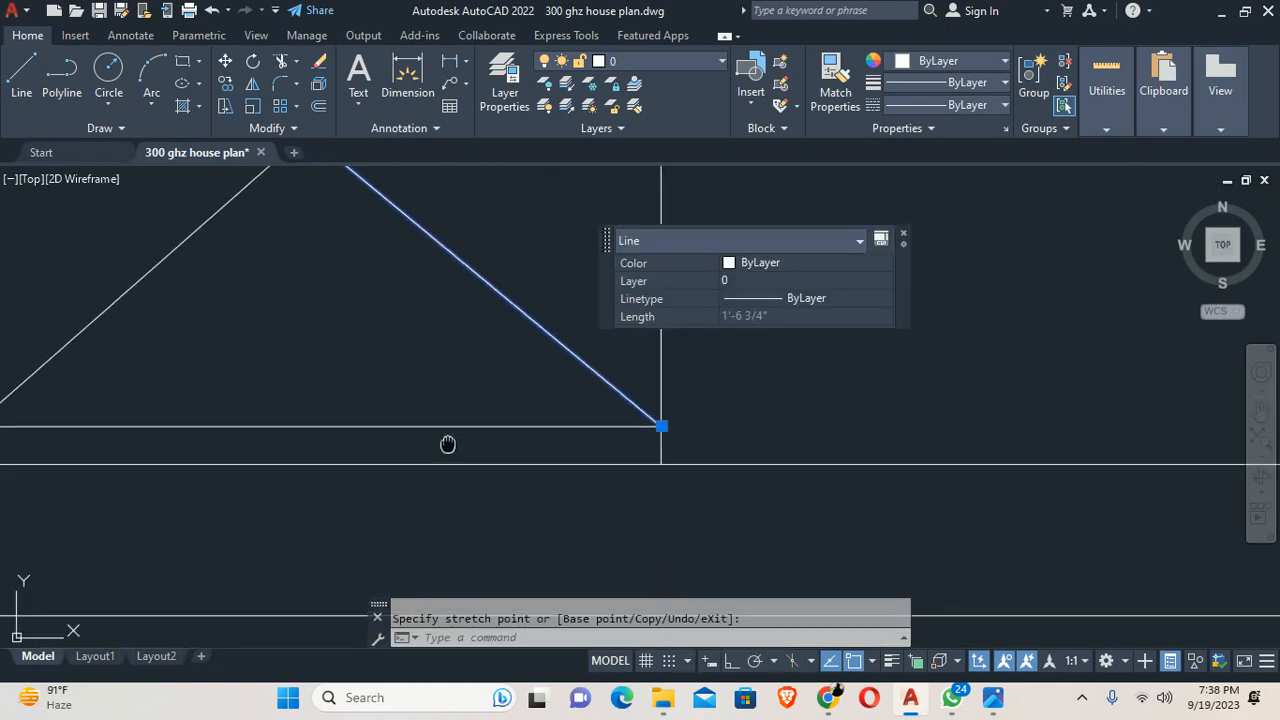
middle_click_drag(446, 446, 889, 449)
left_click(787, 428)
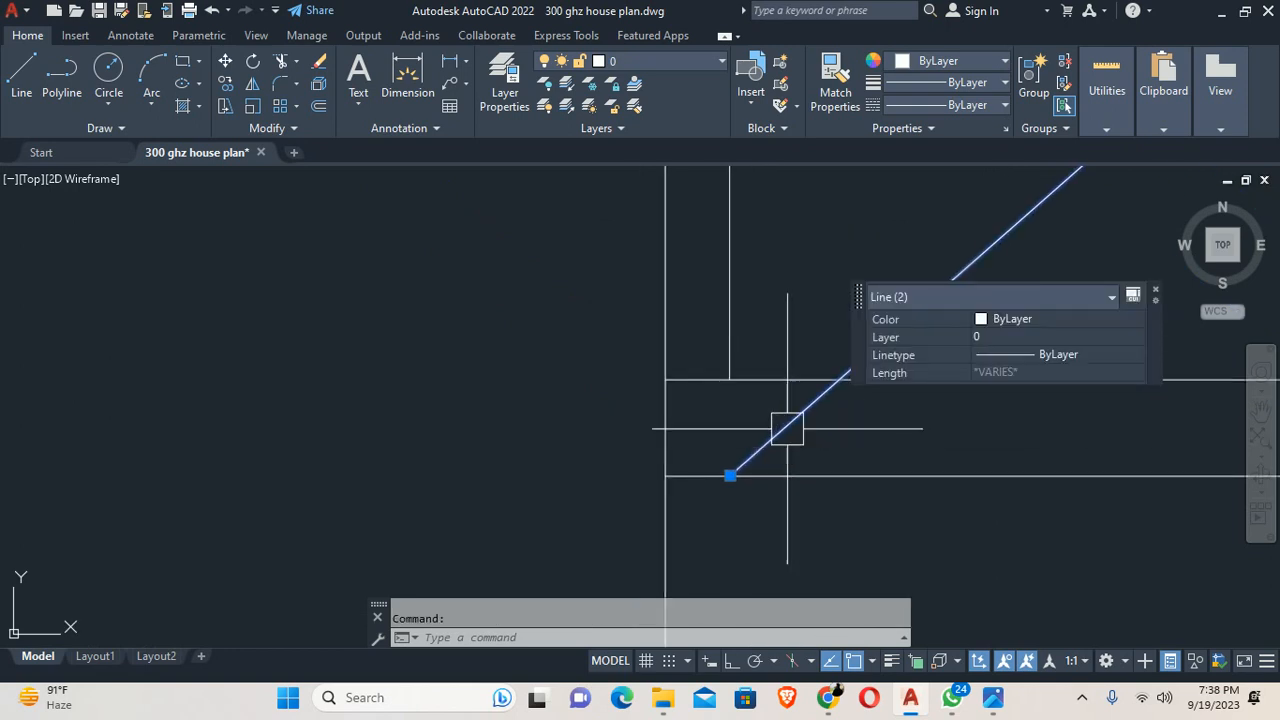
left_click(730, 475)
left_click(729, 379)
key("Escape")
Step: Trim the upper floor line where it runs past the elevation's far wall edge
scroll(728, 377, "down", 10)
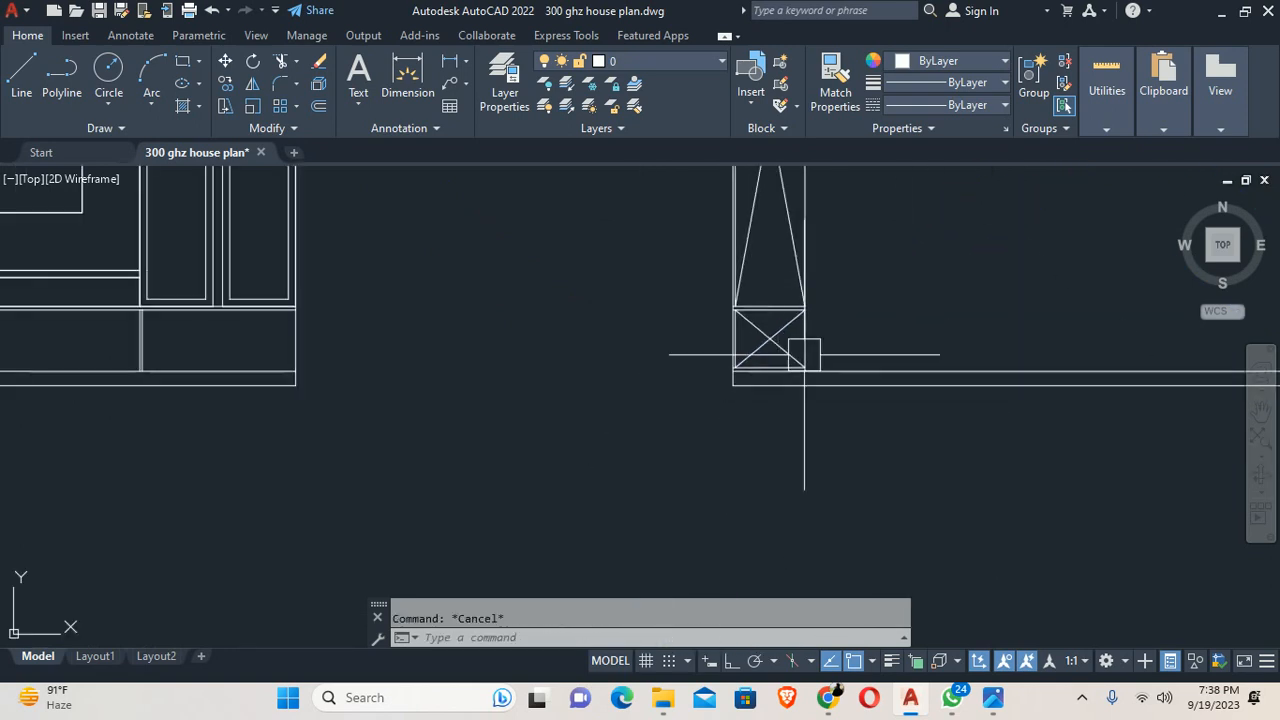
scroll(540, 409, "down", 4)
mouse_move(804, 355)
middle_mouse_down()
mouse_move(540, 409)
mouse_move(464, 394)
middle_mouse_up()
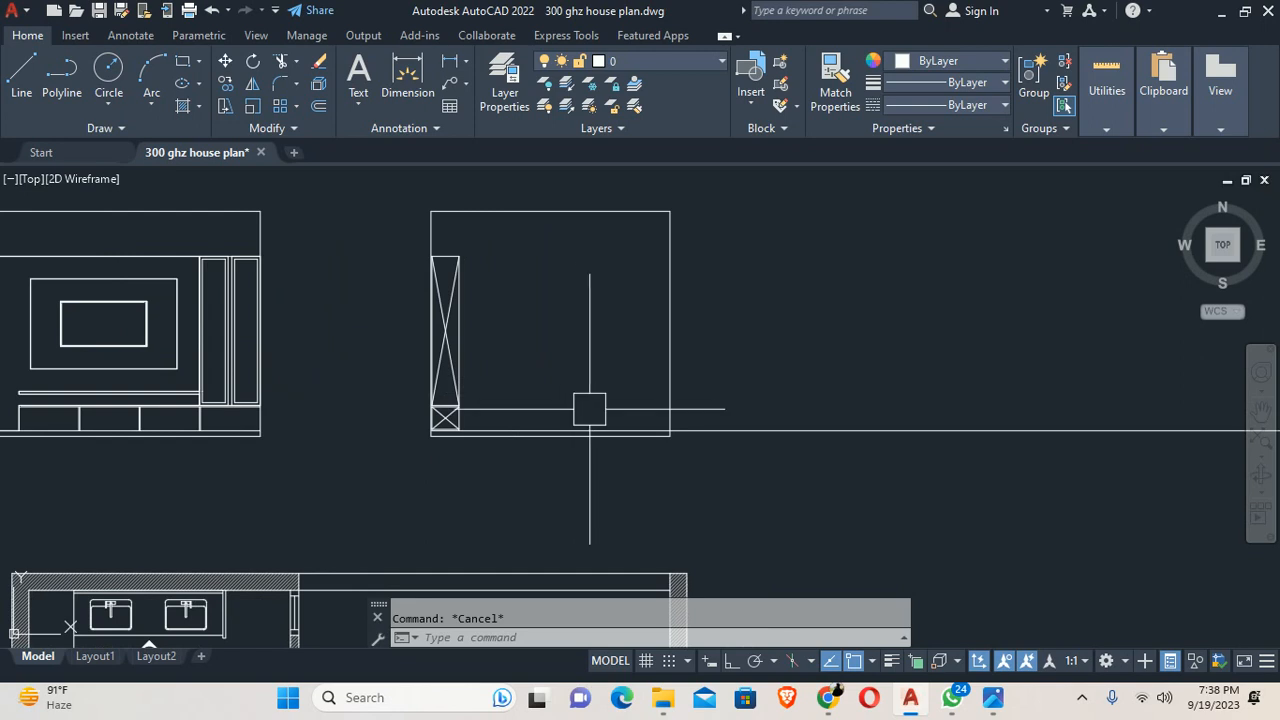
type("tr")
key("space")
left_click(734, 431)
key("Escape")
Step: Place vertical construction lines through both wall ends of the Bedroom 2 door opening in the floor plan
scroll(637, 397, "down", 2)
mouse_move(637, 397)
middle_mouse_down()
mouse_move(599, 409)
mouse_move(593, 340)
middle_mouse_up()
scroll(596, 421, "down", 2)
scroll(577, 480, "up", 4)
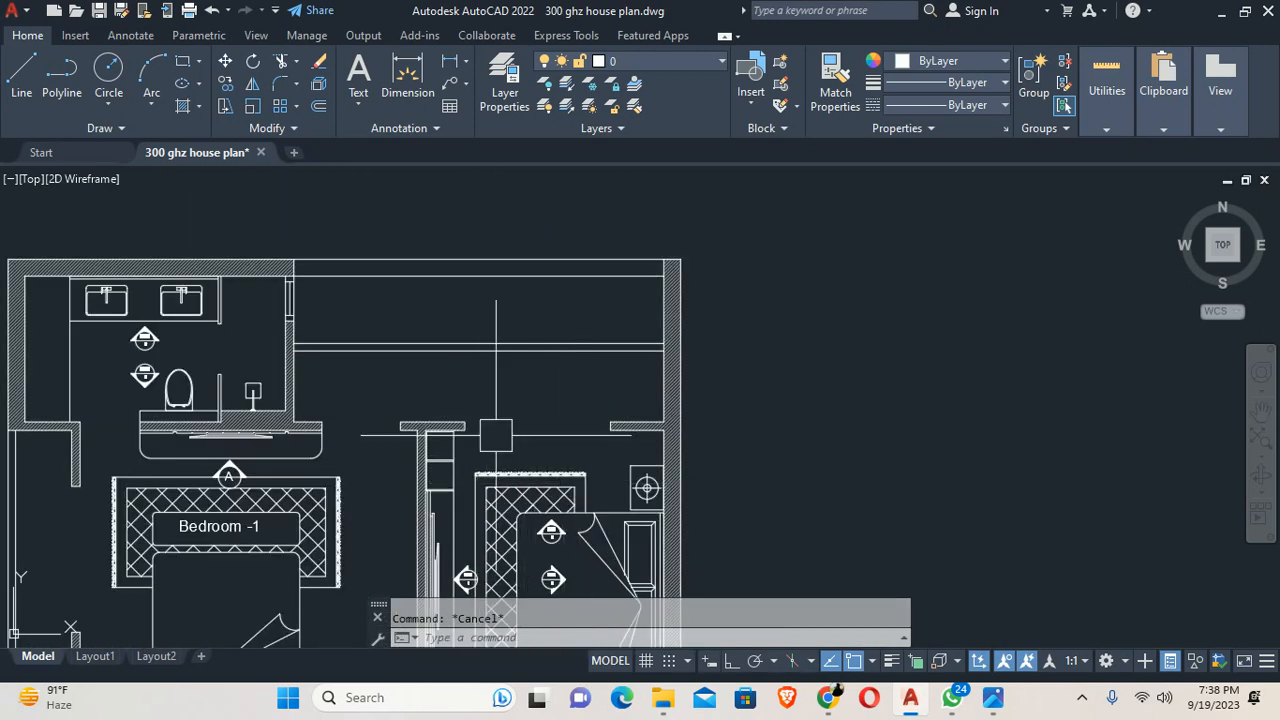
type("al")
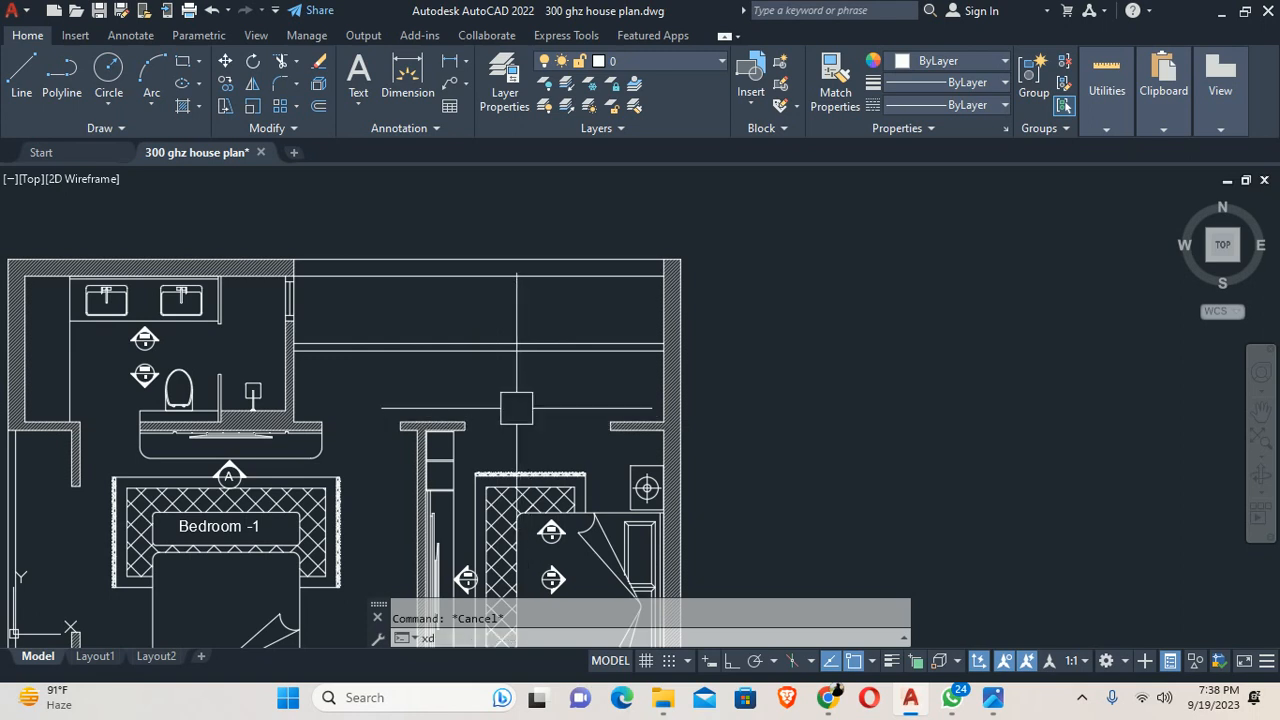
key("space")
key("Escape")
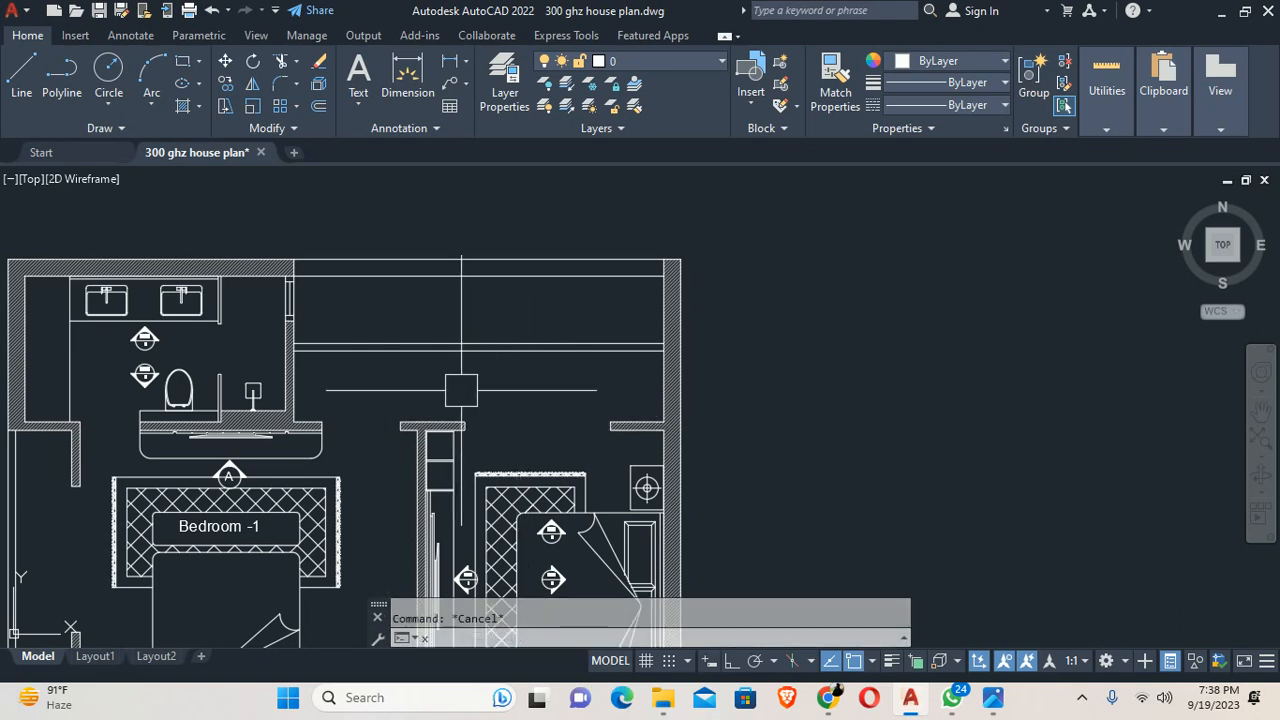
type("xl")
key("space")
left_click(461, 392)
scroll(461, 400, "up", 4)
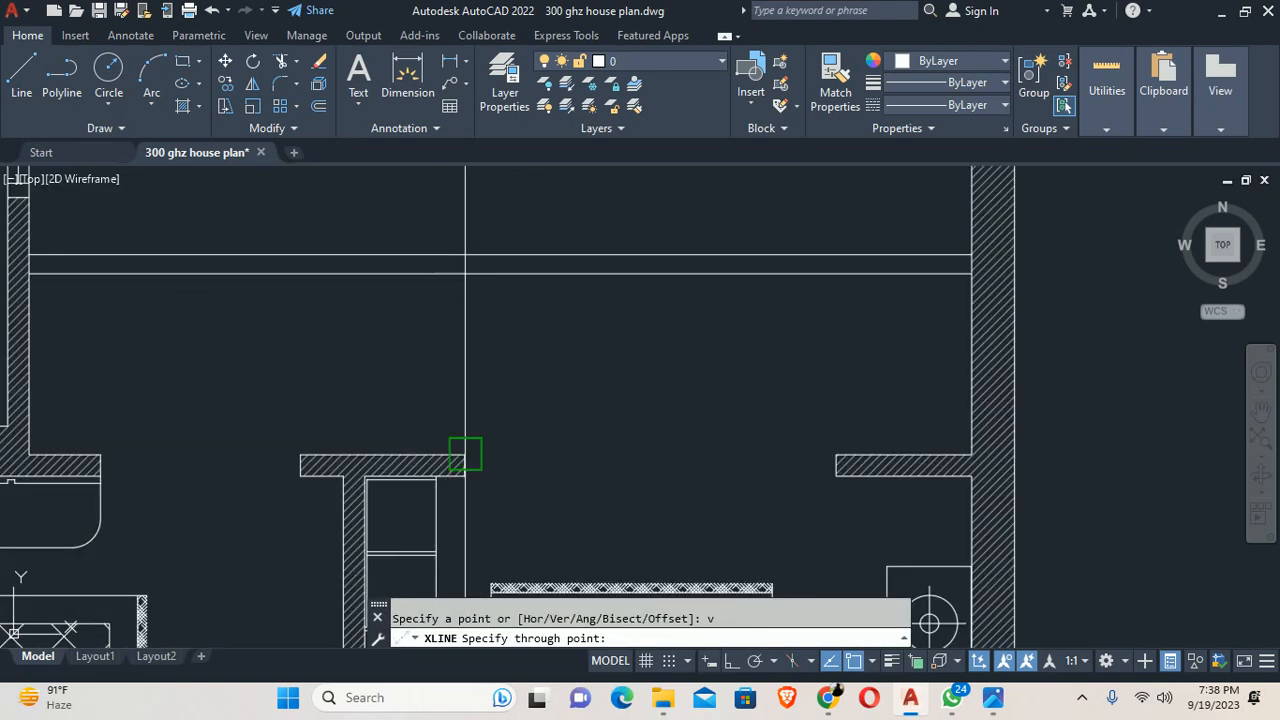
key("Escape")
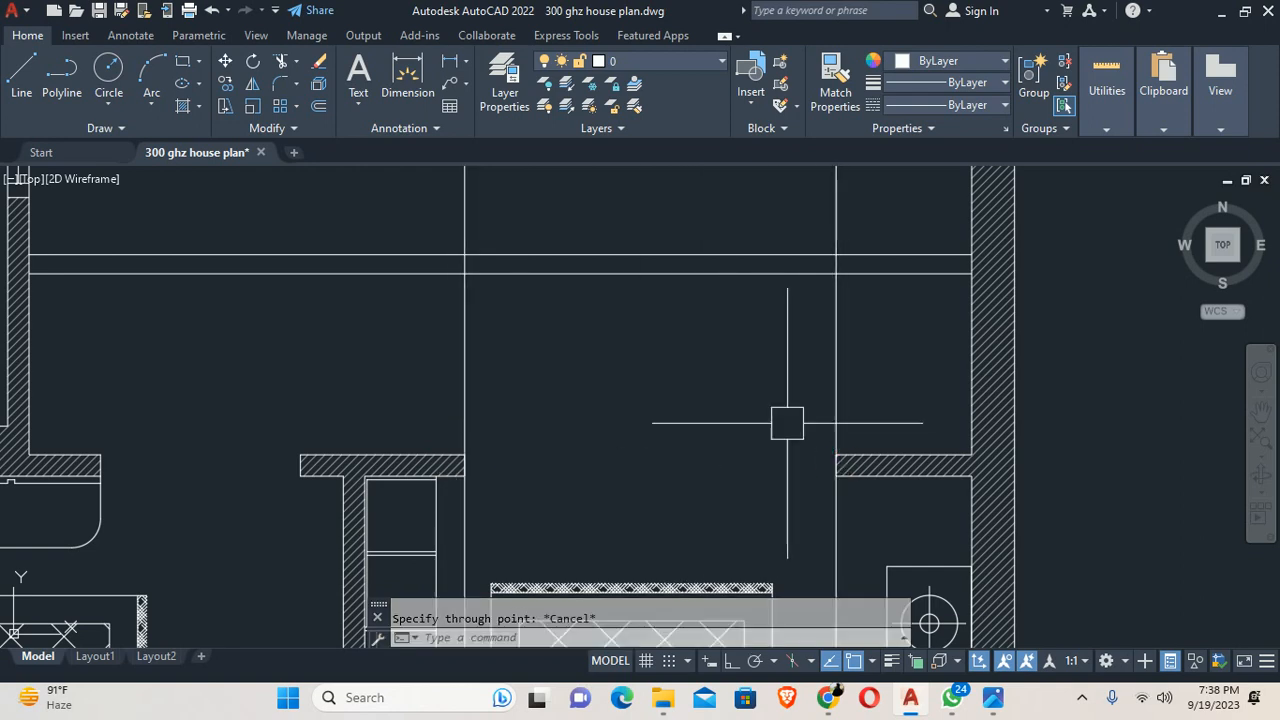
Step: Trim both vertical construction lines below the elevation's base line and remove the upper floor line between them
scroll(789, 423, "down", 5)
middle_click_drag(714, 397, 714, 423)
scroll(729, 457, "up", 6)
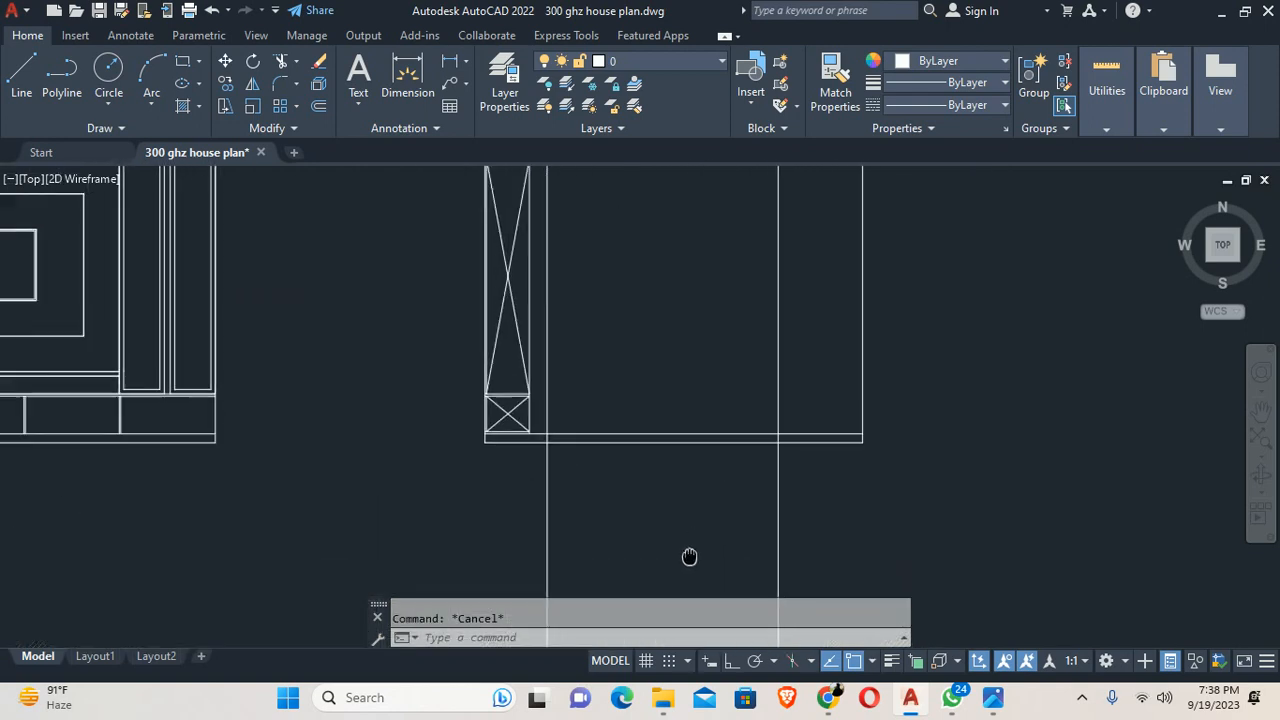
type("t")
key("space")
scroll(694, 556, "up", 4)
left_click(255, 417)
left_click(903, 446)
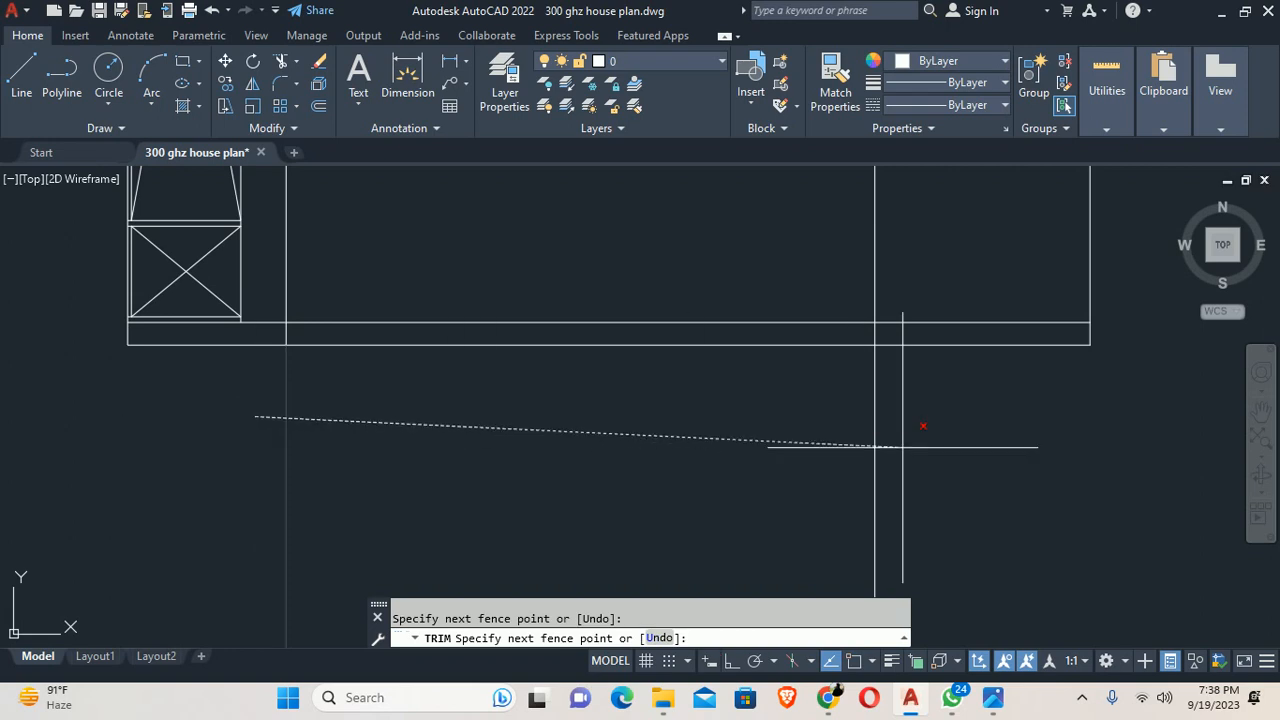
middle_click_drag(815, 416, 818, 508)
scroll(632, 540, "down", 5)
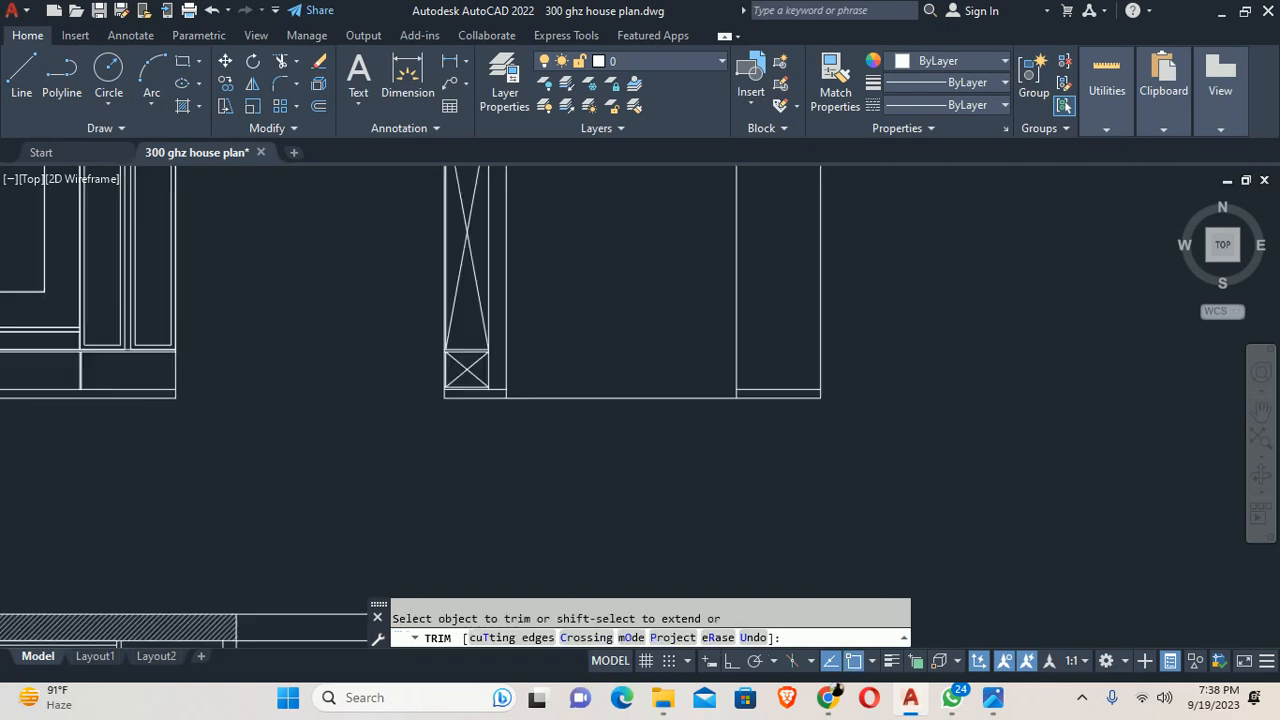
key("Escape")
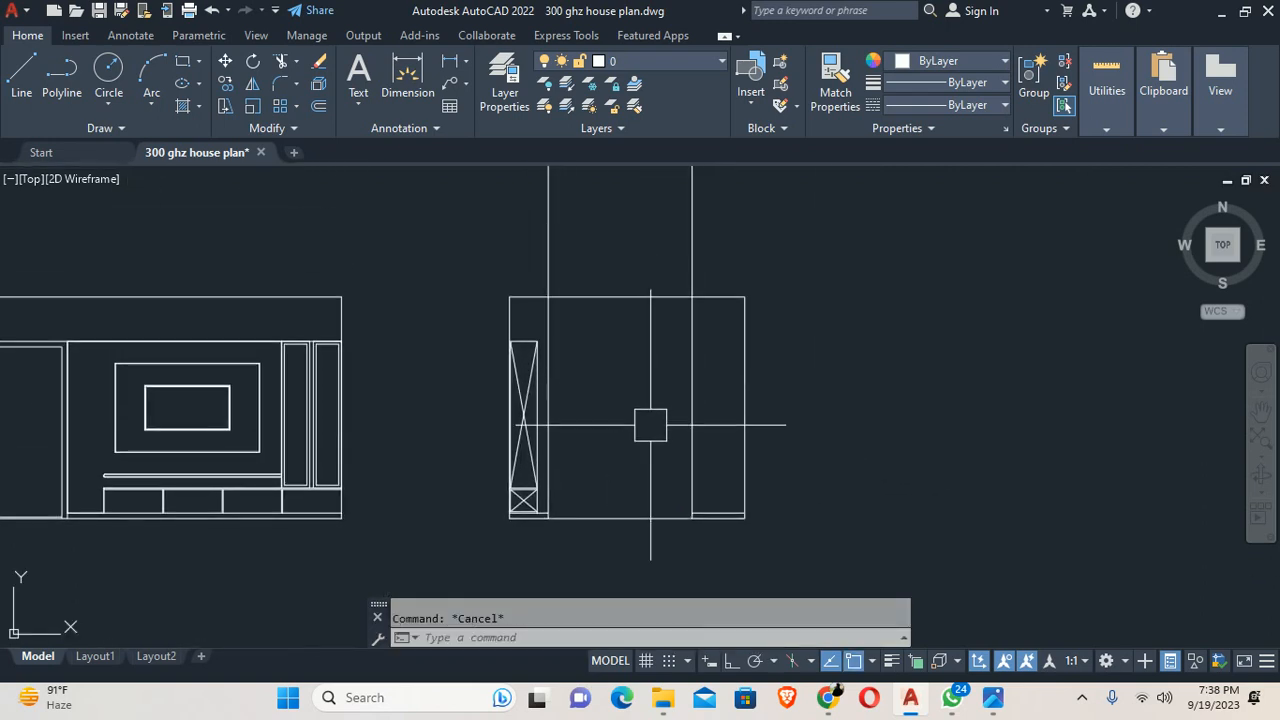
Step: Offset the elevation's base line upward by 8' to mark the door opening's head
middle_click_drag(651, 423, 649, 414)
type("o")
key("Return")
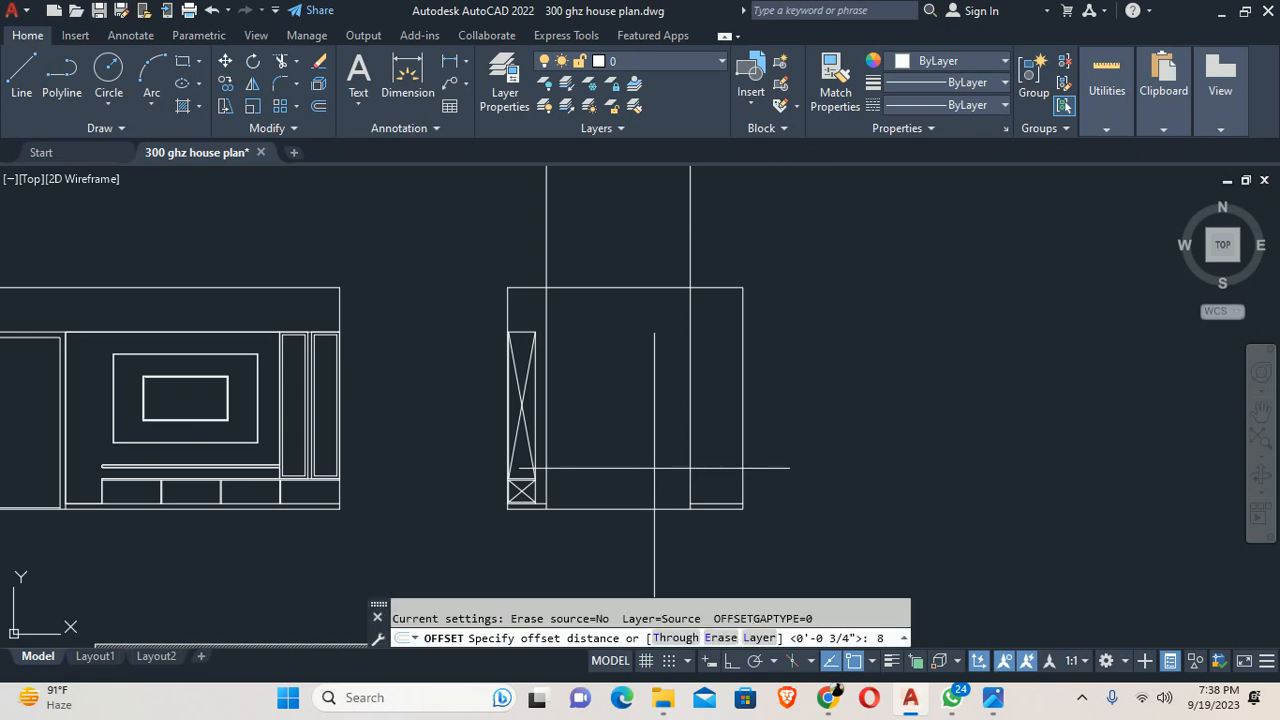
type("8")
key("Return")
left_click(632, 508)
left_click(580, 360)
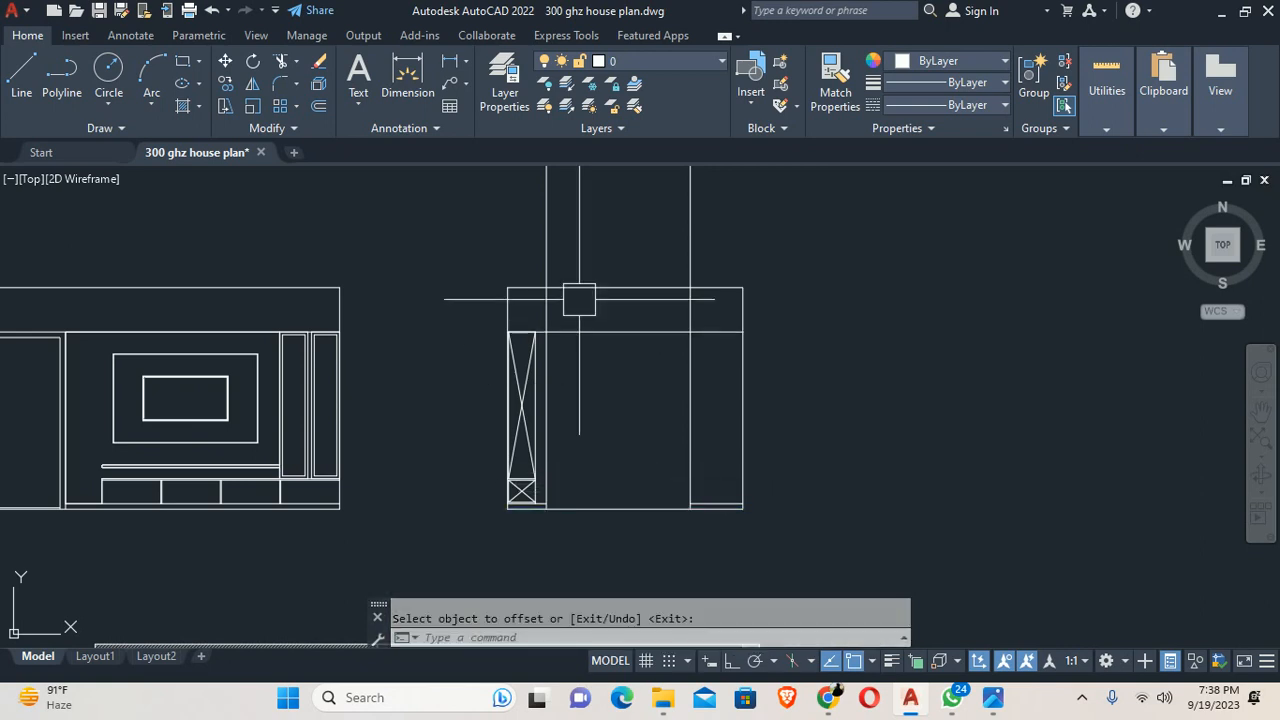
key("Escape")
Step: Trim the head line outside the door opening and both vertical lines above it to leave a clean door outline
scroll(580, 299, "up", 5)
middle_click_drag(492, 458, 225, 300)
scroll(150, 372, "up", 2)
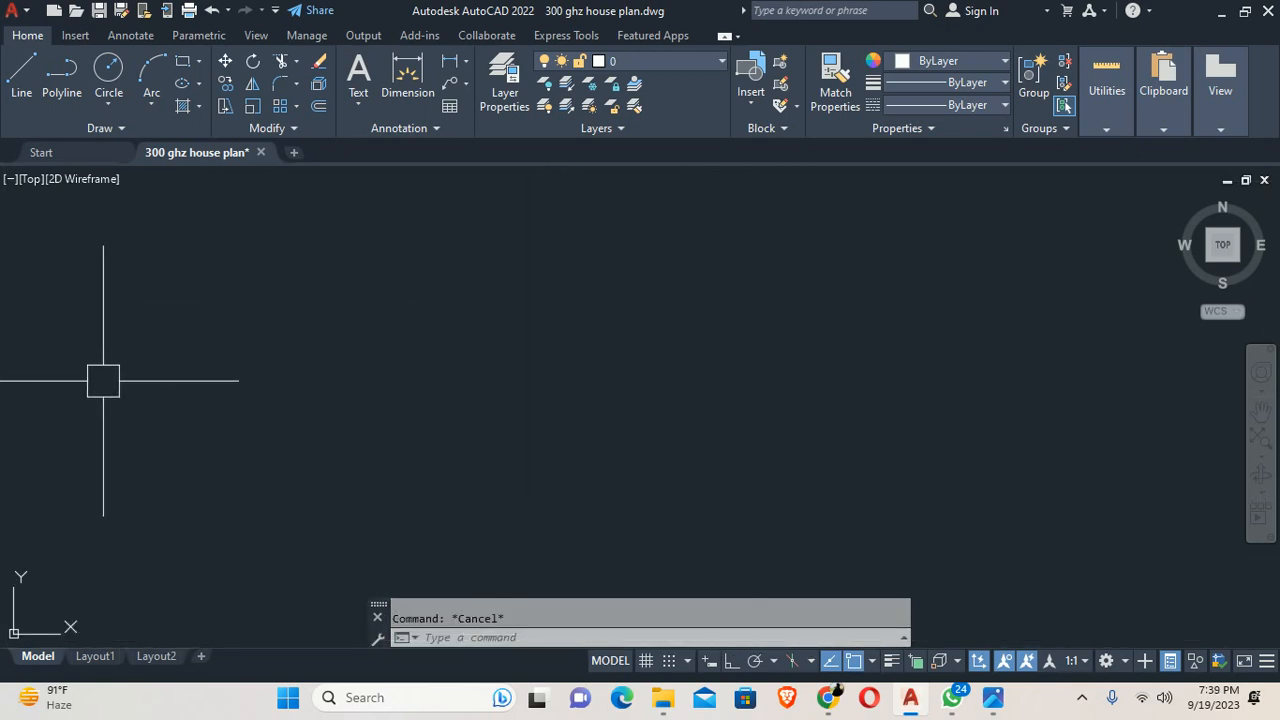
scroll(103, 381, "down", 3)
type("tr")
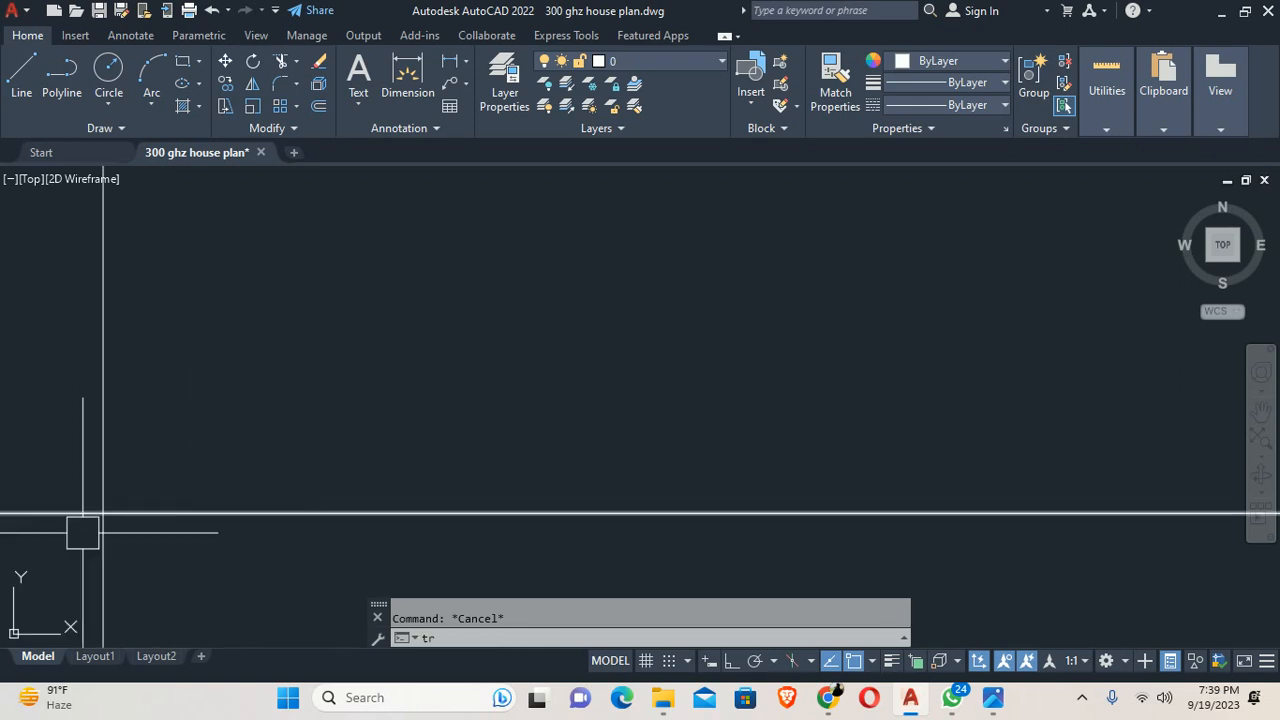
key("Return")
left_click(12, 537)
key("Return")
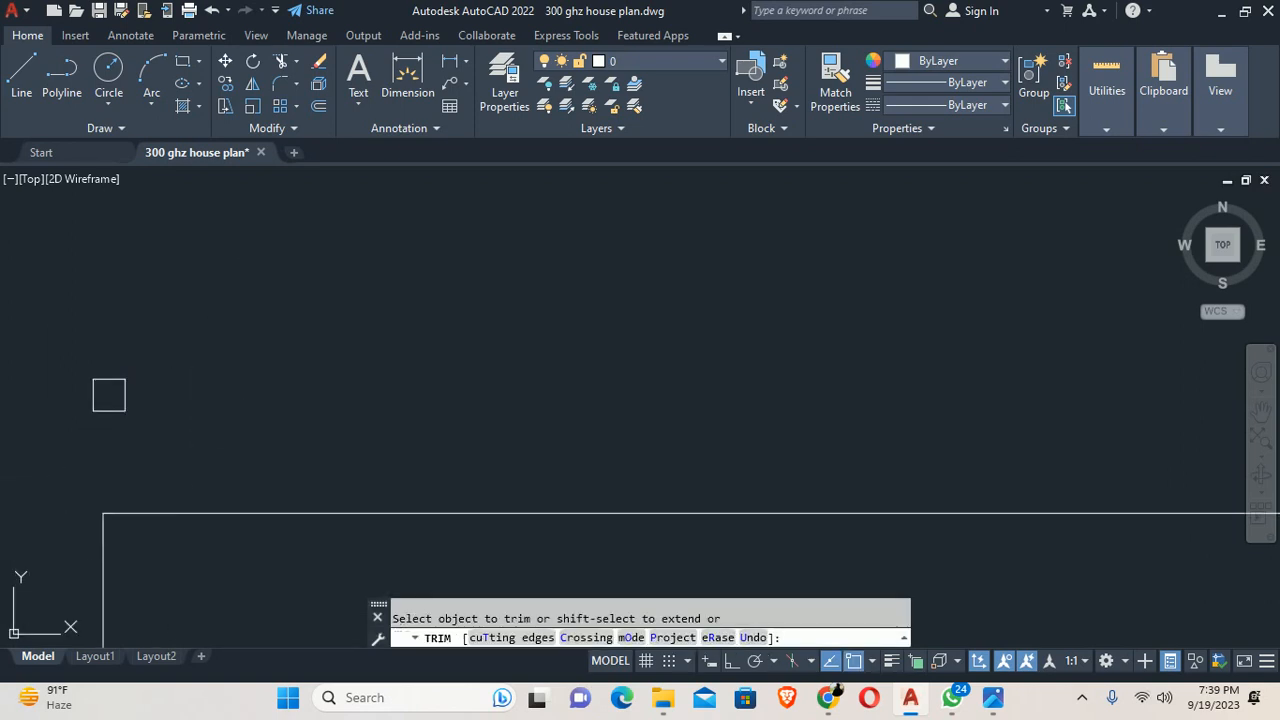
scroll(176, 359, "up", 3)
scroll(660, 287, "up", 4)
middle_click_drag(698, 288, 490, 105)
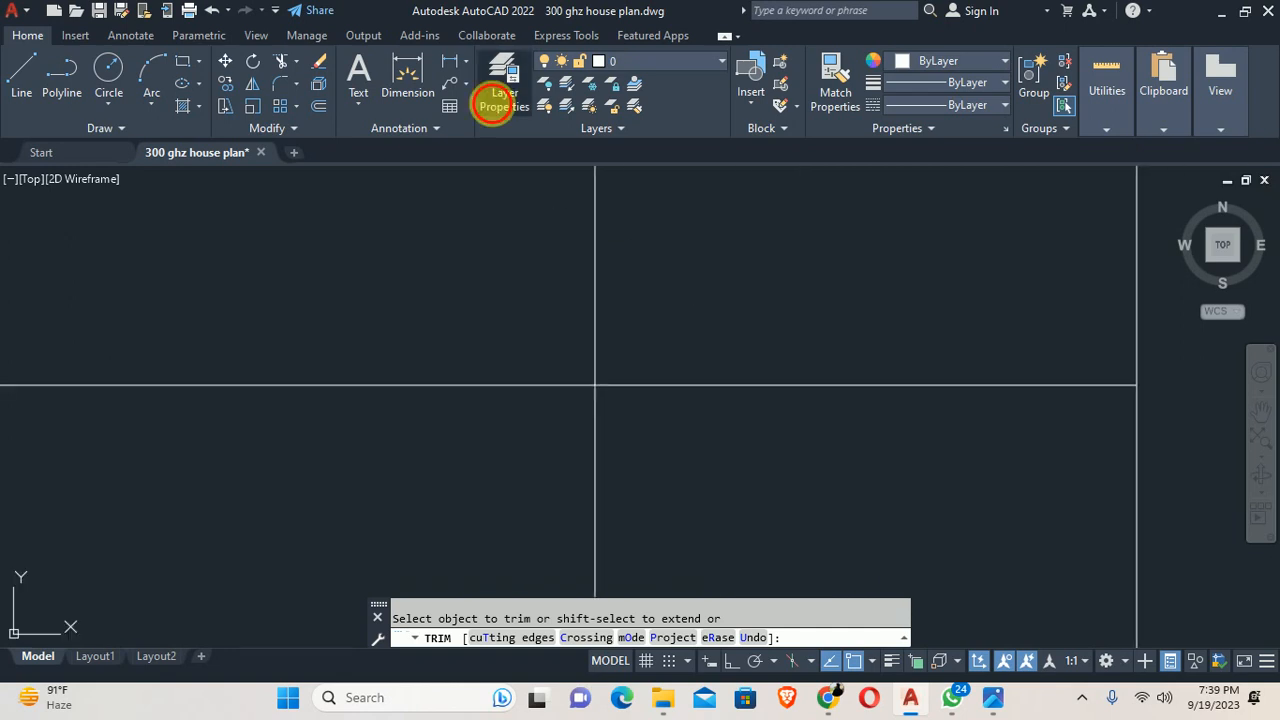
left_click(565, 285)
left_click(640, 330)
left_click(753, 478)
key("Escape")
scroll(600, 330, "down", 6)
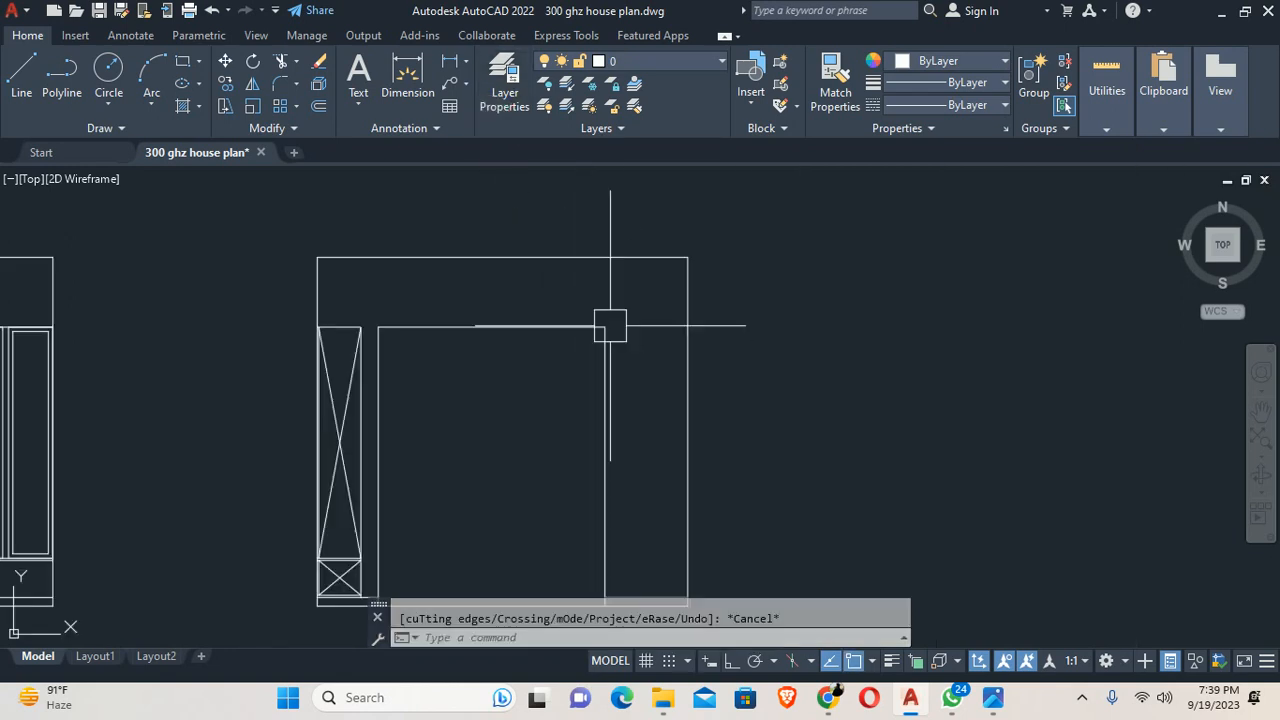
Step: Draw a line along the base of the door opening between its two vertical sides
scroll(512, 318, "up", 2)
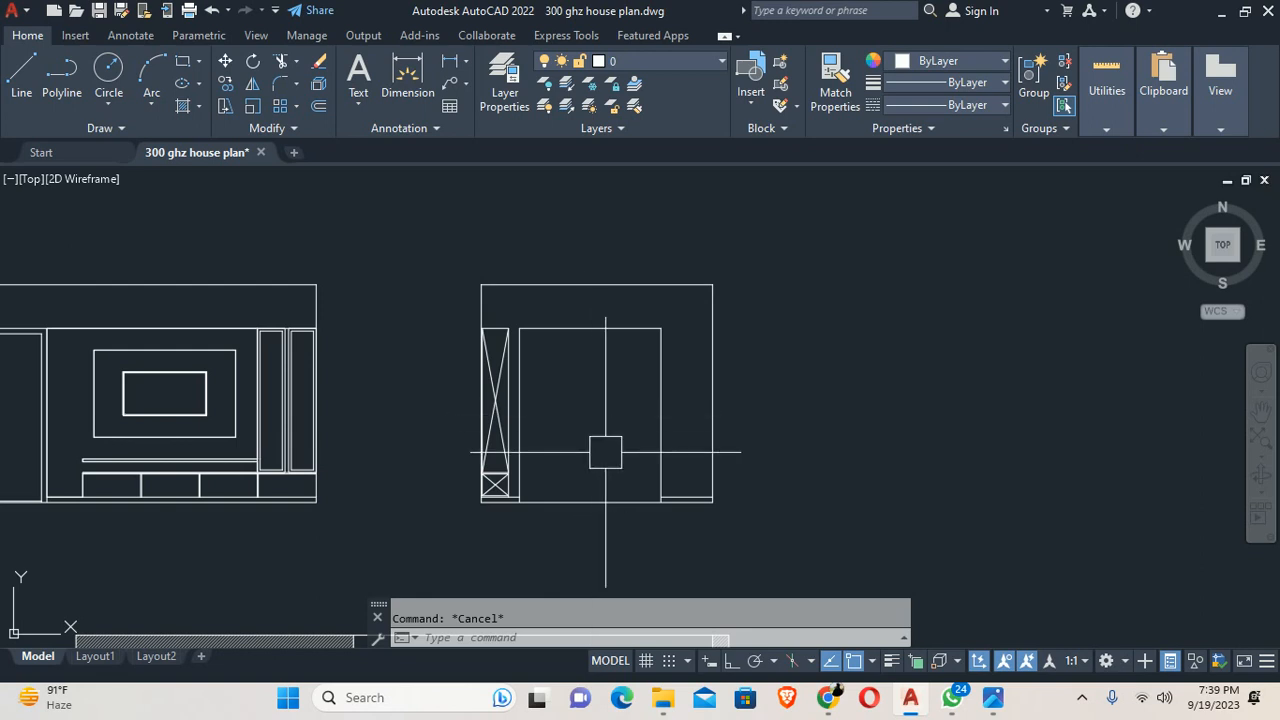
type("l")
key("Return")
scroll(515, 500, "up", 5)
left_click(542, 480)
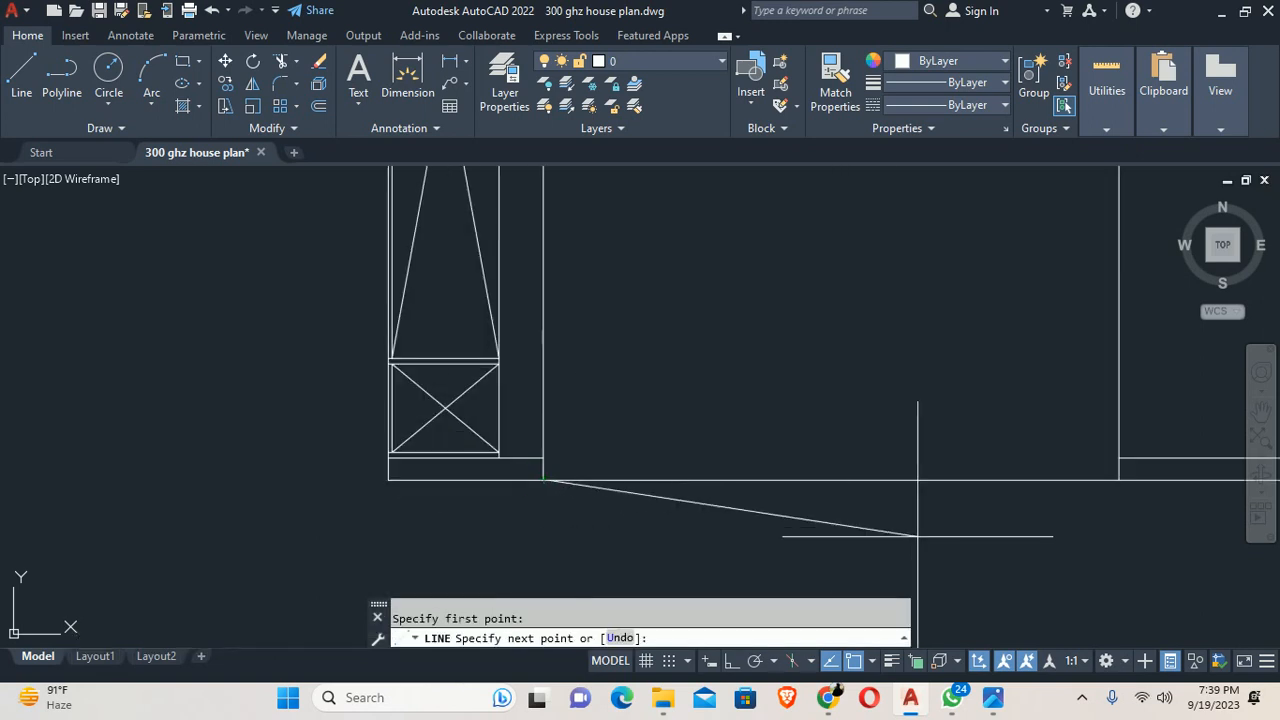
left_click(1119, 478)
key("Escape")
Step: Join the base, head and two side lines of the door opening into one polyline
type("j")
key("Return")
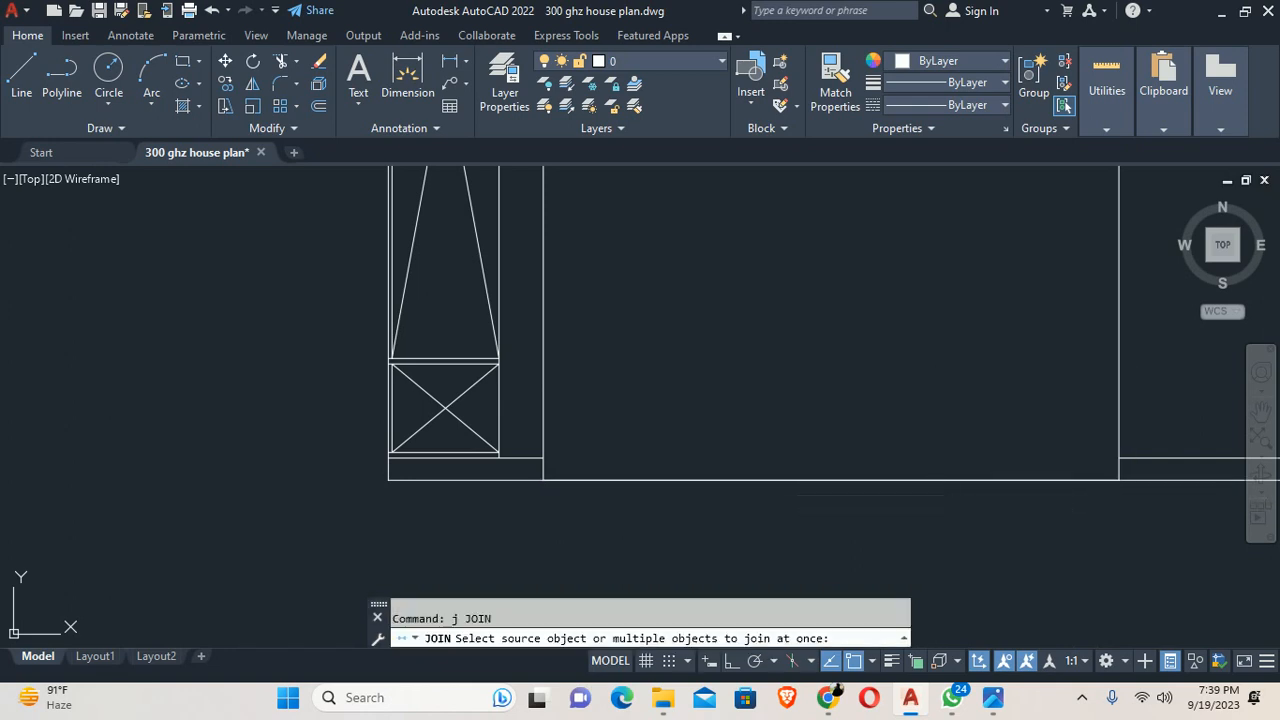
left_click(935, 479)
scroll(916, 516, "down", 4)
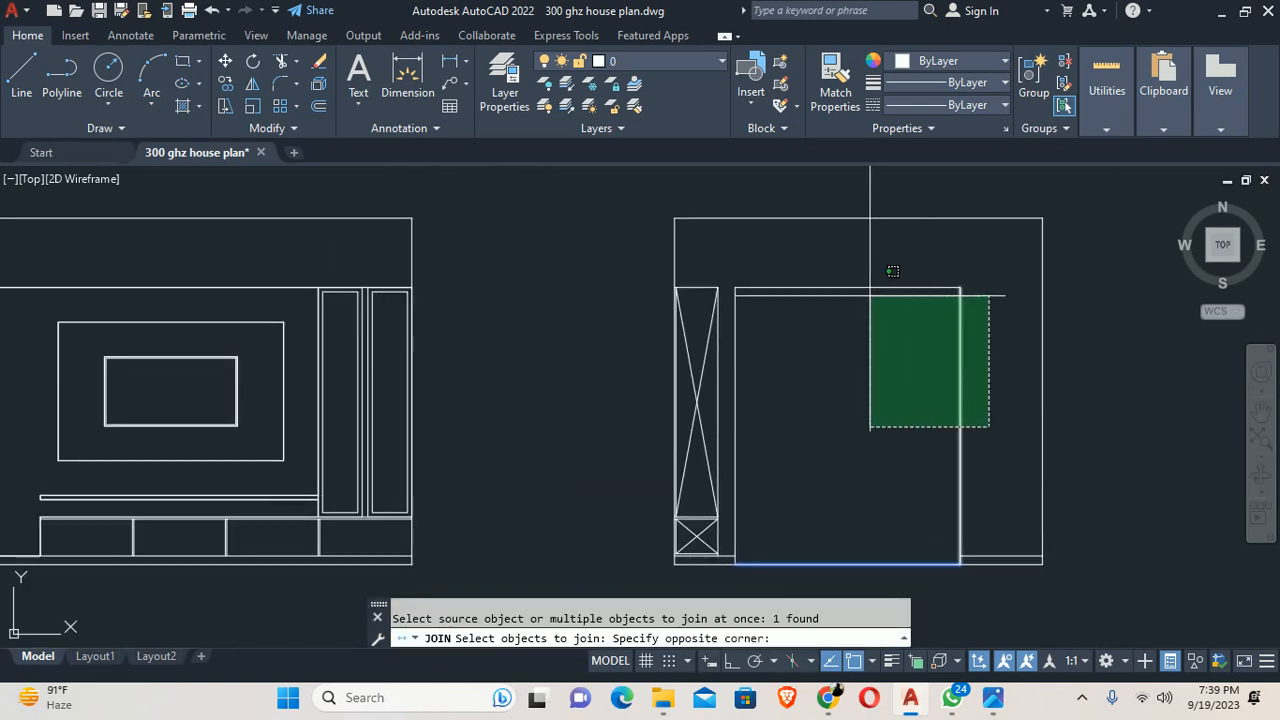
left_click(872, 276)
left_click(728, 403)
key("Return")
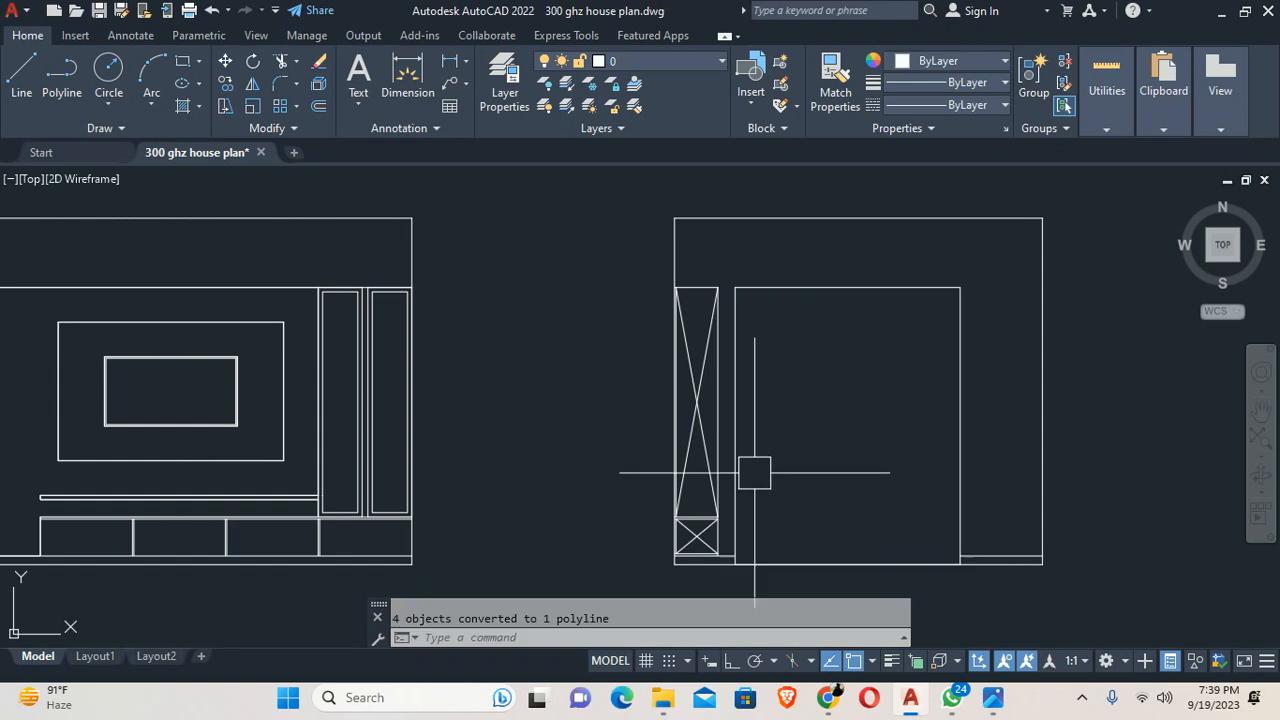
left_click(749, 486)
key("Escape")
key("Escape")
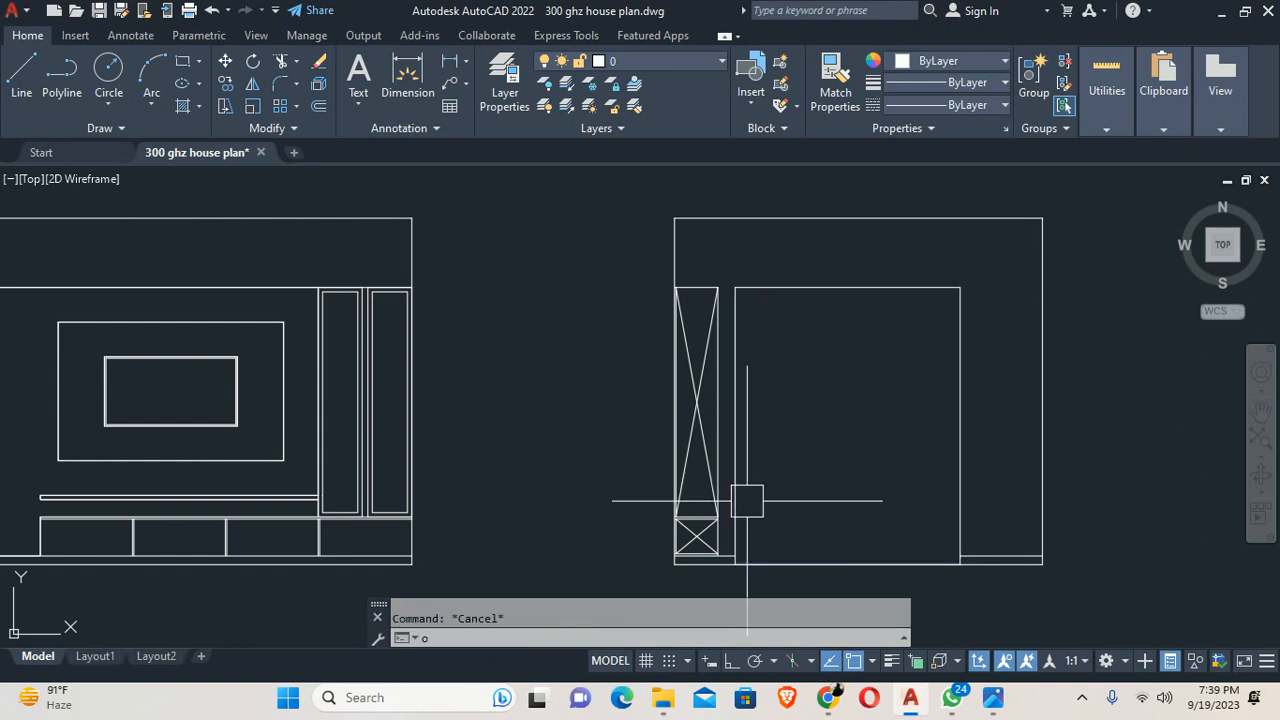
Step: Offset the door outline 2 inches inward to form the frame
key("Return")
key("Return")
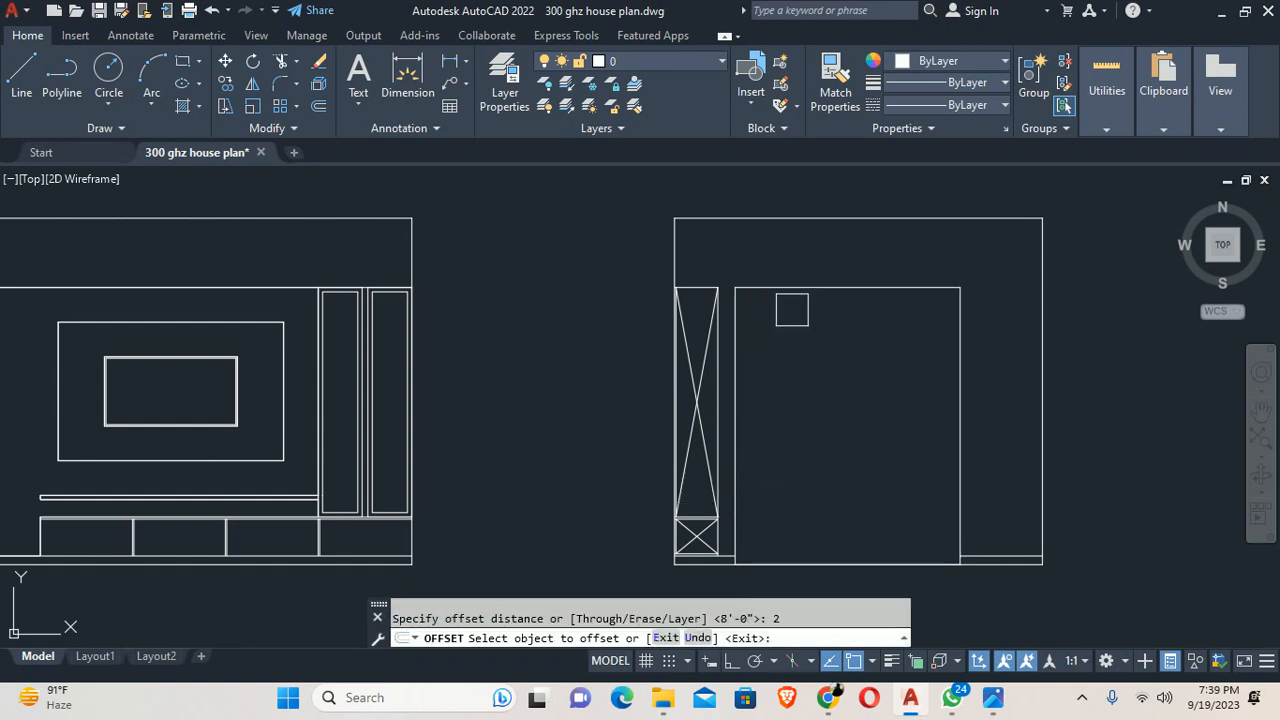
left_click(791, 289)
left_click(849, 427)
key("Escape")
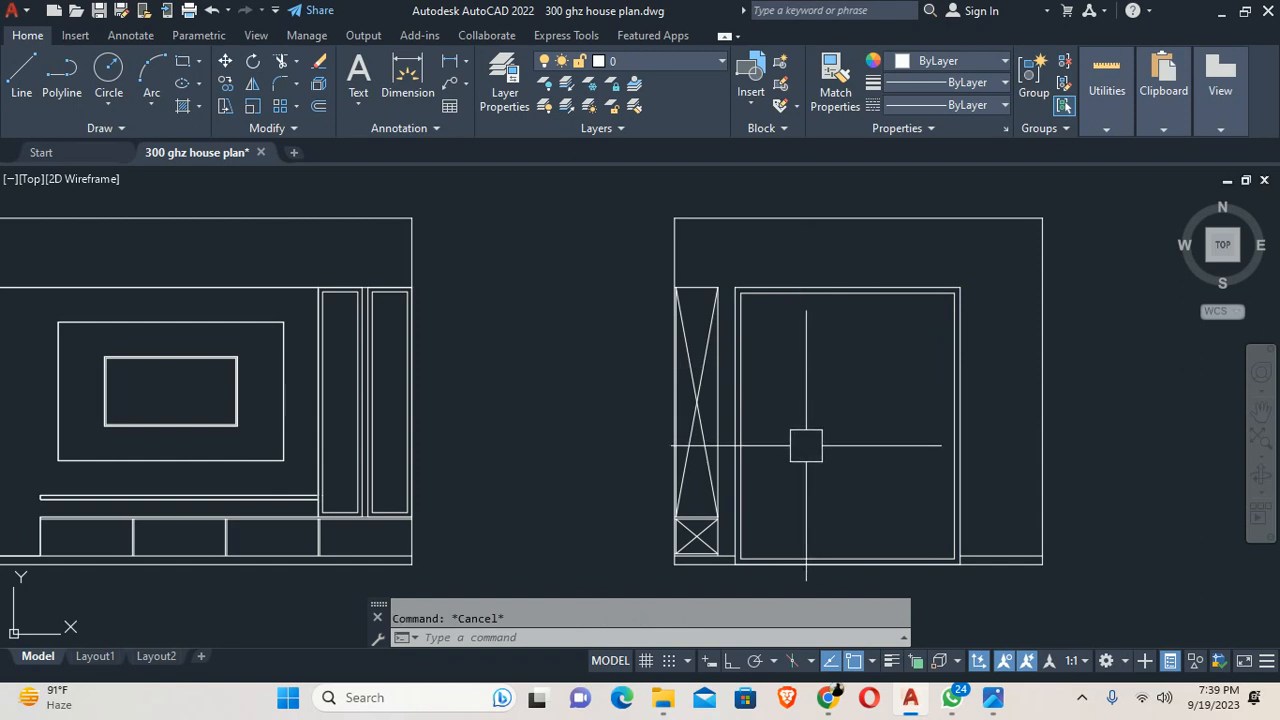
Step: Draw a diagonal mitre line joining the inner and outer corners at the door frame's upper right
scroll(689, 517, "up", 5)
type("l")
key("Return")
middle_click_drag(842, 303, 827, 376)
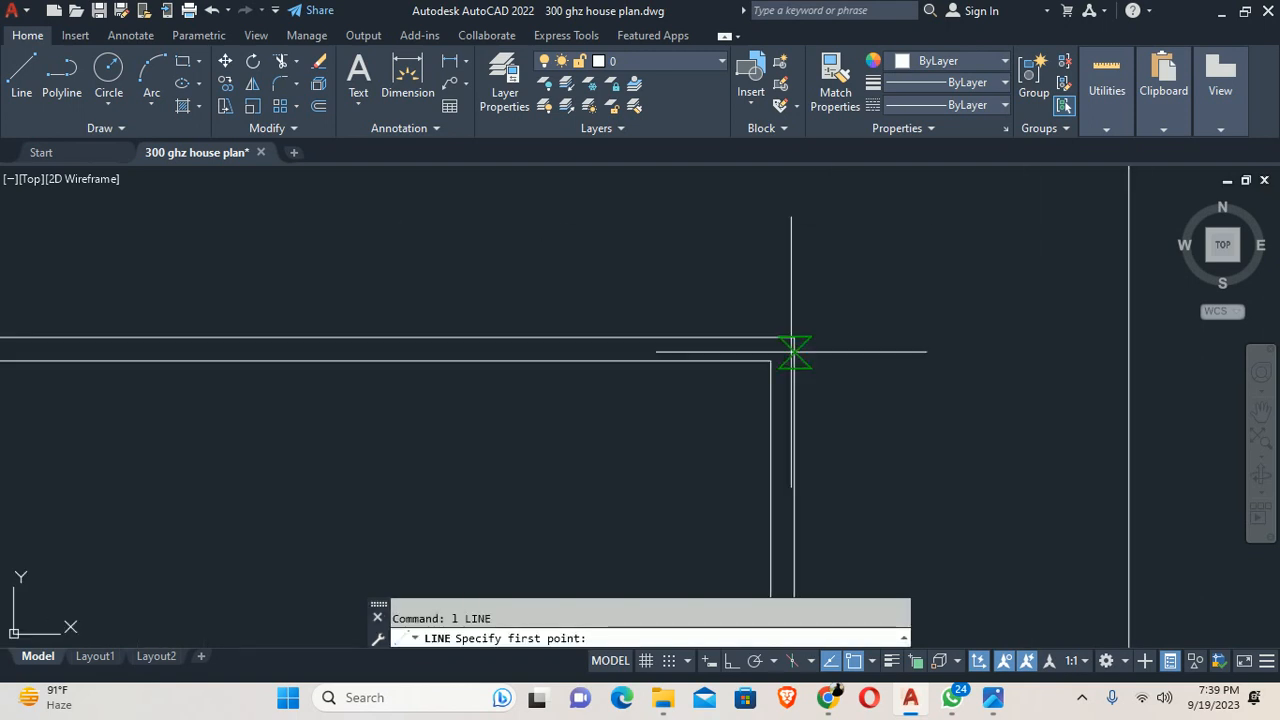
left_click(794, 340)
key("Escape")
scroll(418, 455, "down", 4)
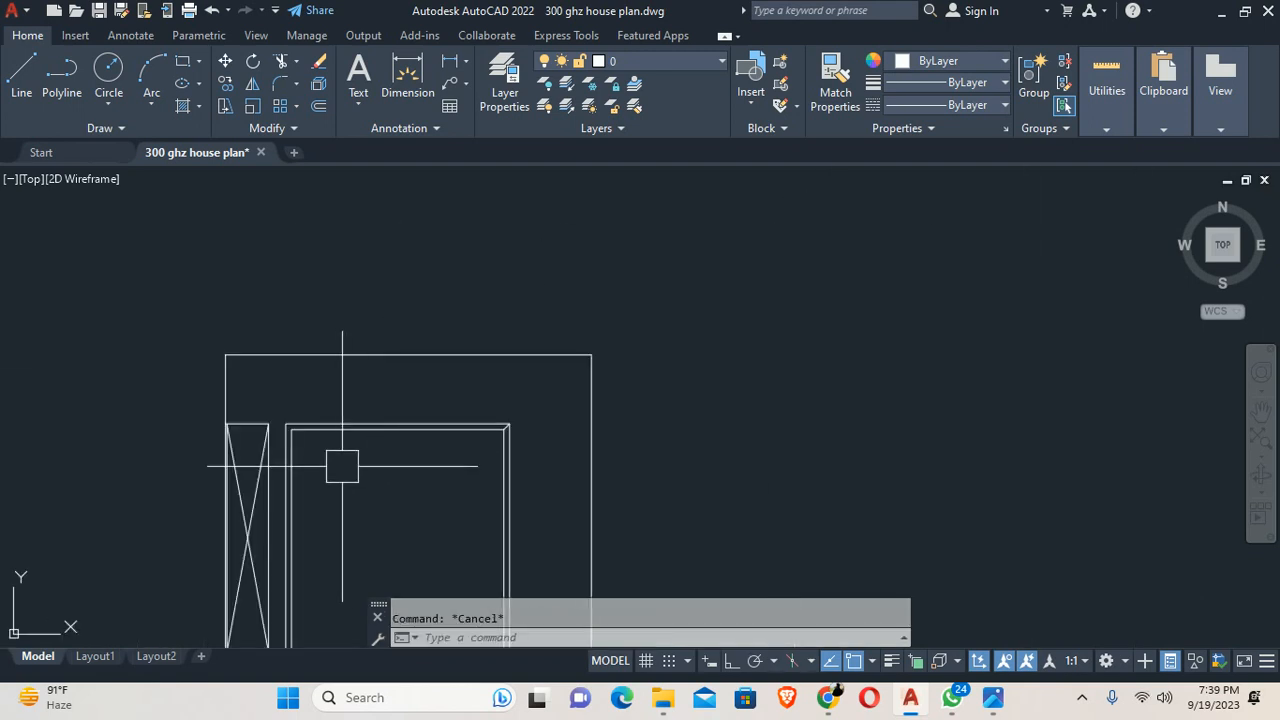
Step: Draw a diagonal mitre line outward from the inner corner at the door frame's upper left
middle_click_drag(343, 463, 828, 500)
scroll(806, 500, "up", 6)
type("l")
key("Return")
left_click(860, 480)
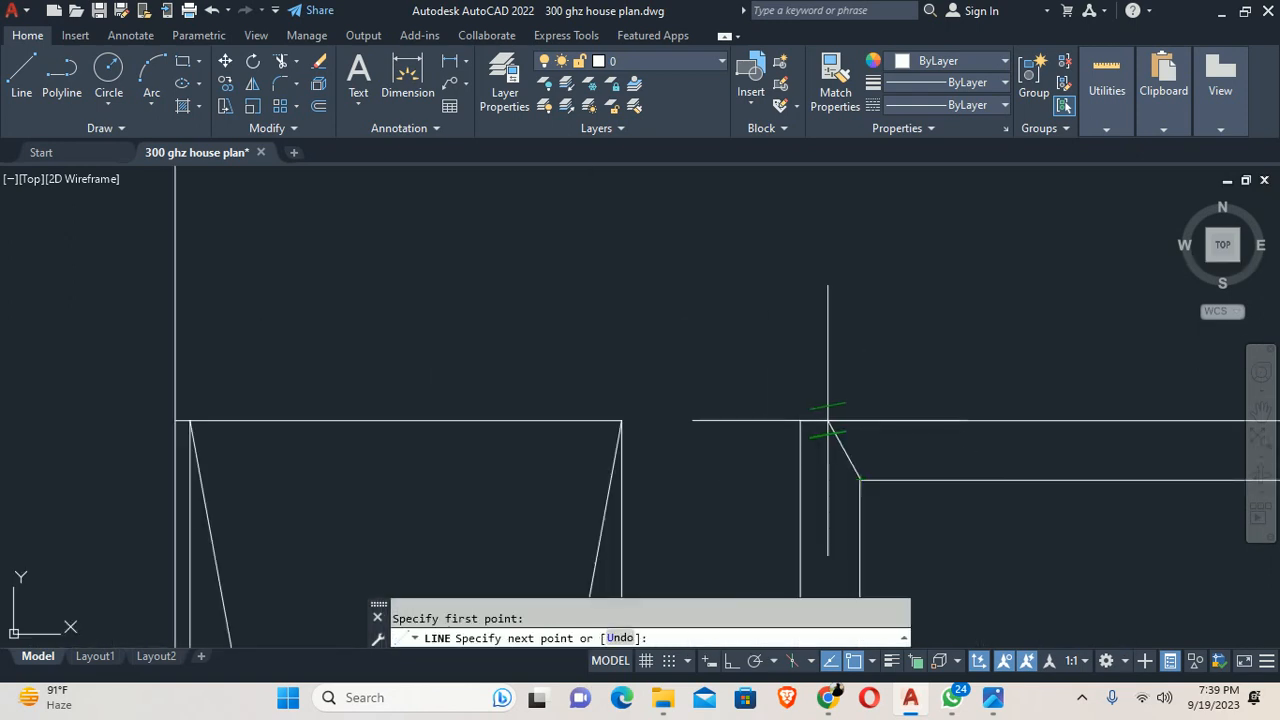
left_click(781, 436)
key("Escape")
Step: Stretch the outer end of the upper-left mitre line onto the frame's outer corner
scroll(777, 434, "down", 2)
scroll(812, 450, "up", 5)
left_click(812, 452)
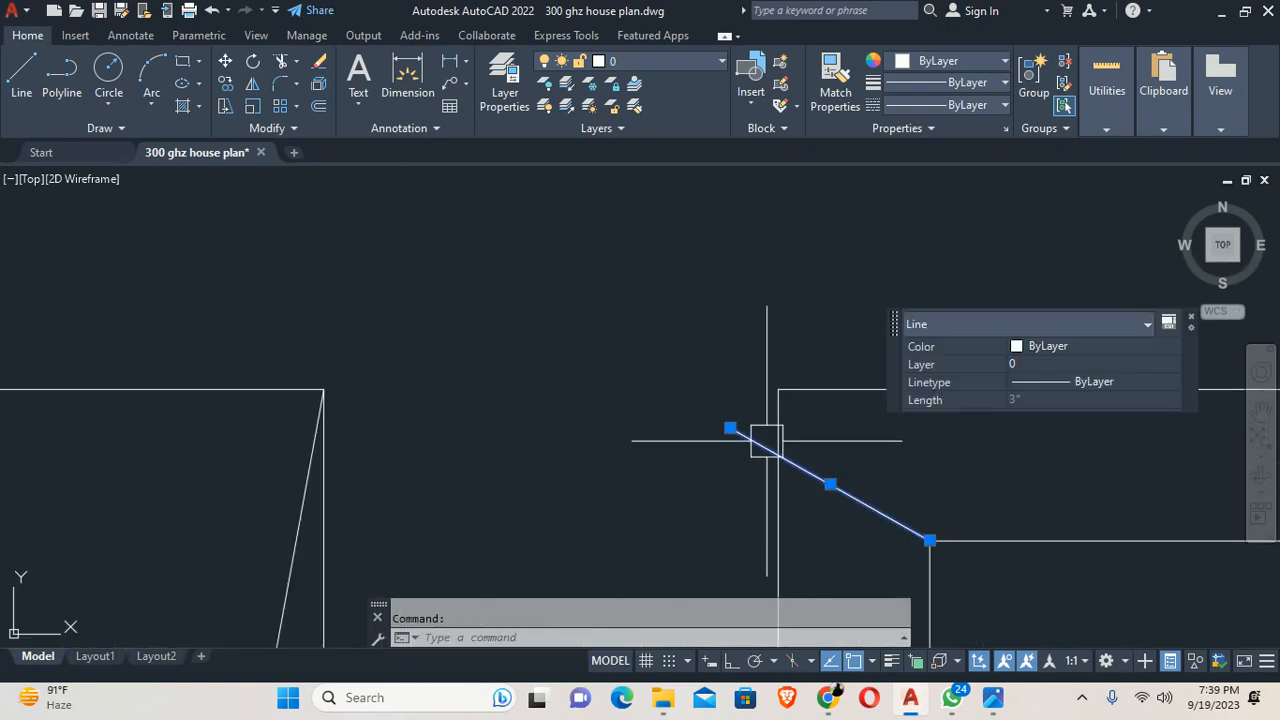
left_click(730, 427)
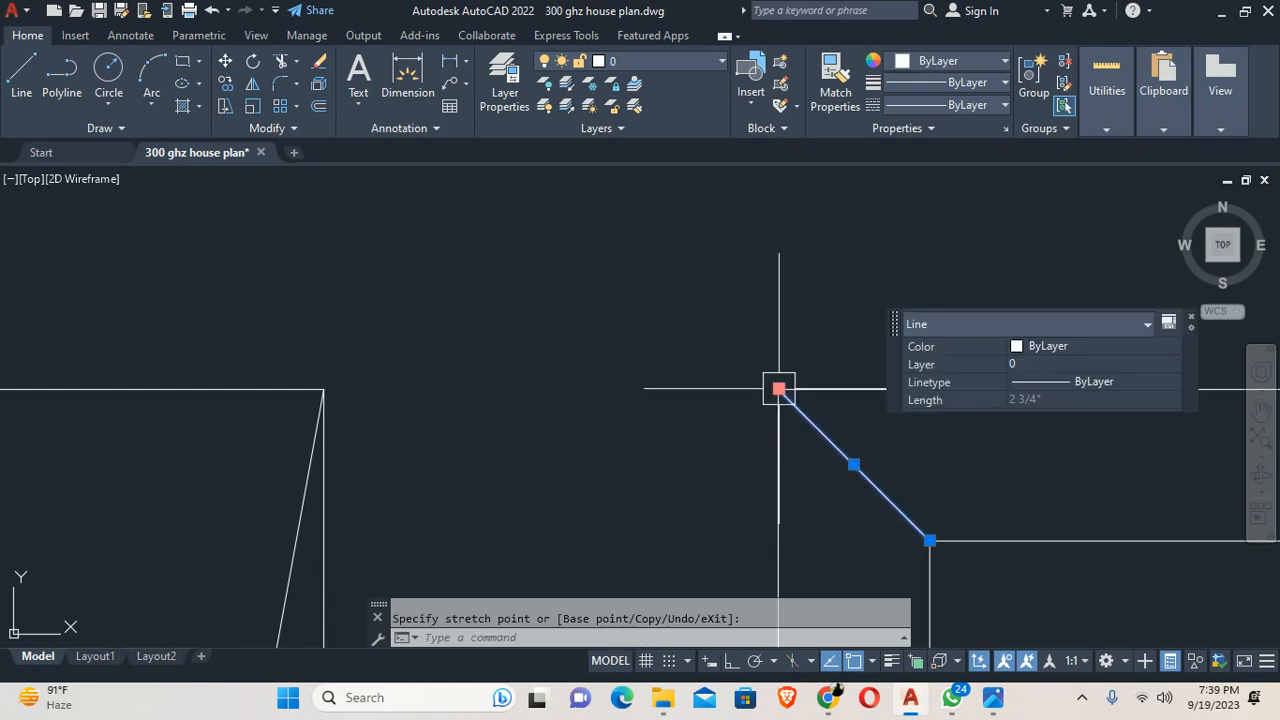
scroll(797, 406, "down", 6)
middle_click_drag(843, 525, 541, 347)
key("Escape")
scroll(541, 347, "down", 8)
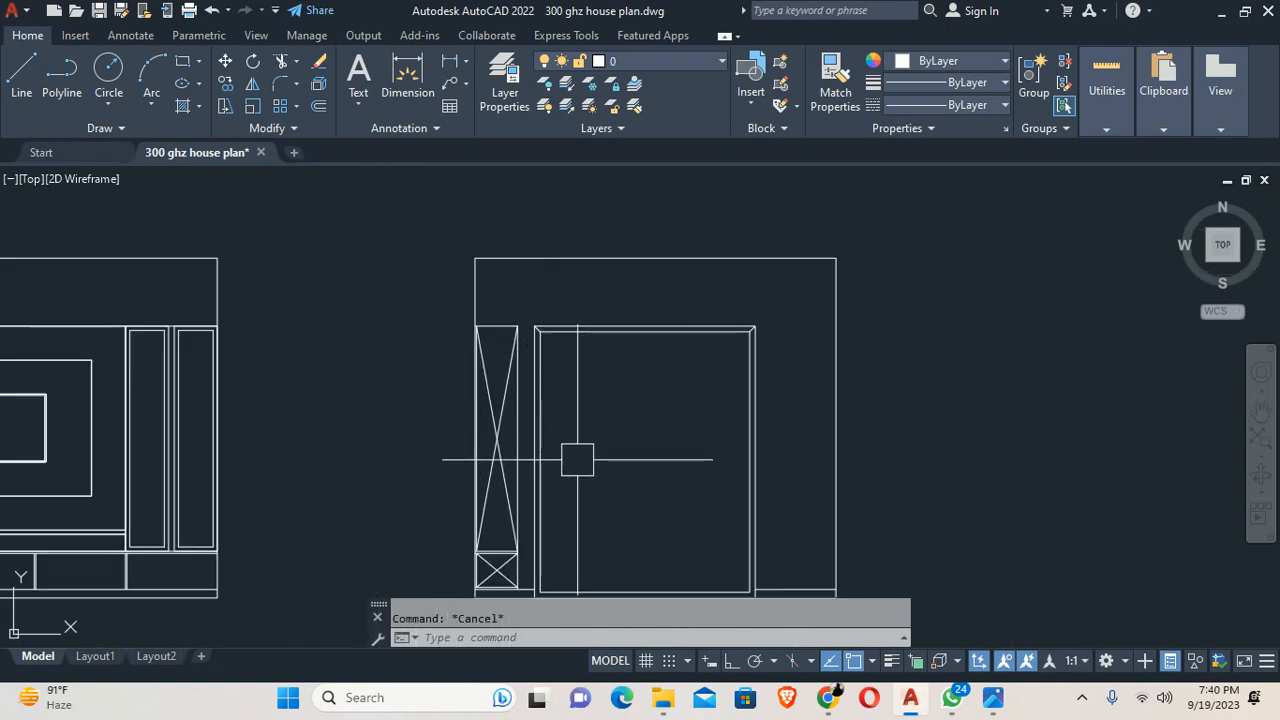
Step: Draw a diagonal mitre line joining the inner and outer corners at the door frame's lower left
scroll(560, 455, "up", 8)
type("l")
key("Return")
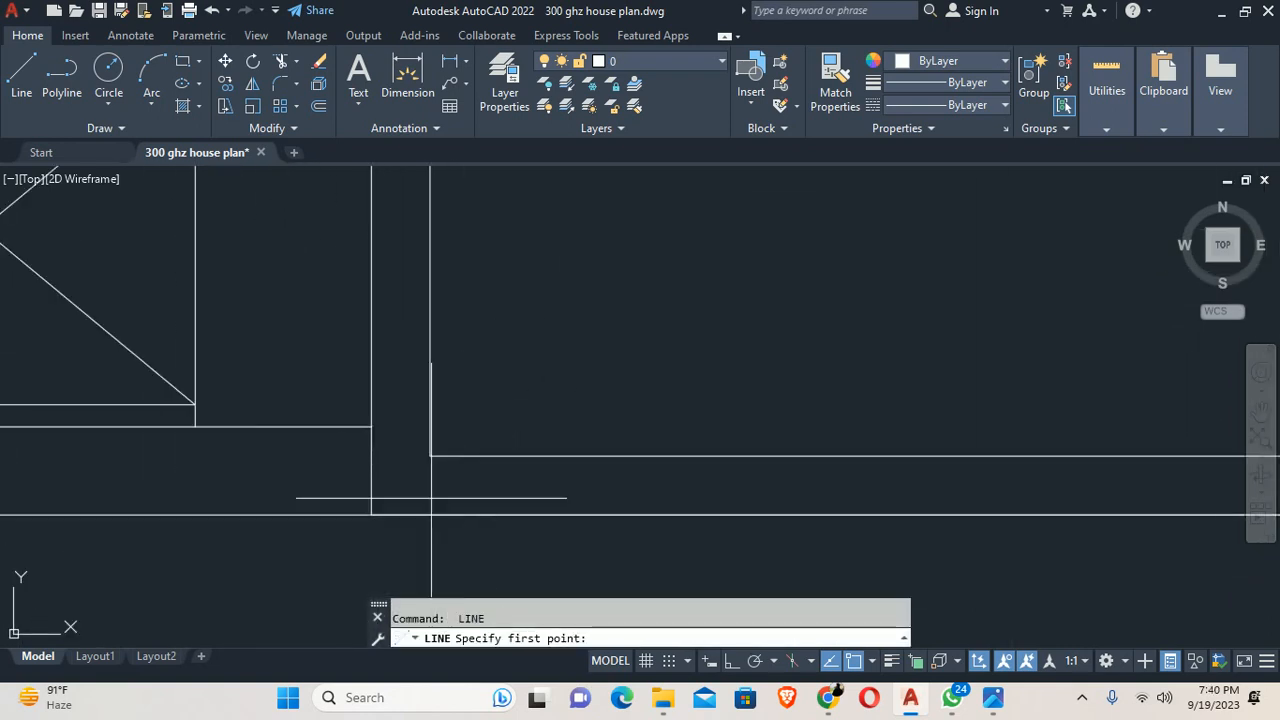
left_click(371, 514)
key("Escape")
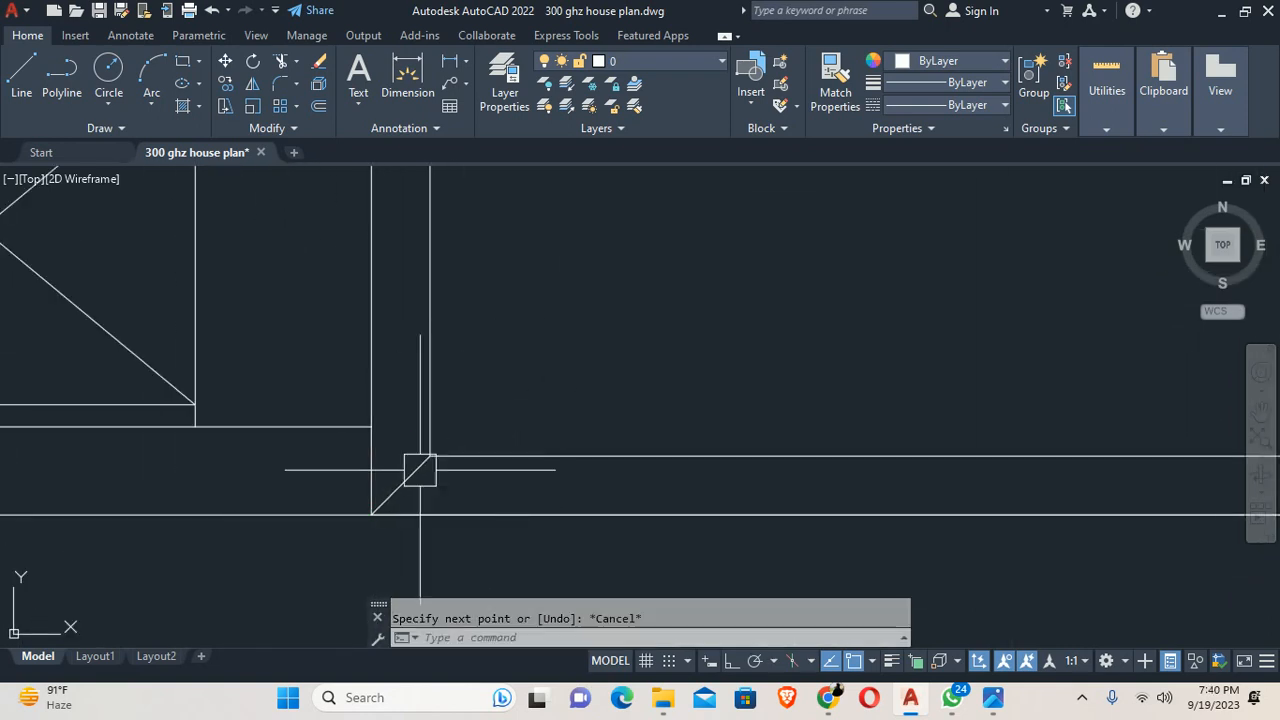
key("Escape")
Step: Draw the last diagonal mitre line between the inner and outer corners at the frame's lower right
scroll(470, 475, "down", 8)
middle_click_drag(733, 491, 570, 490)
scroll(600, 485, "up", 4)
key("Return")
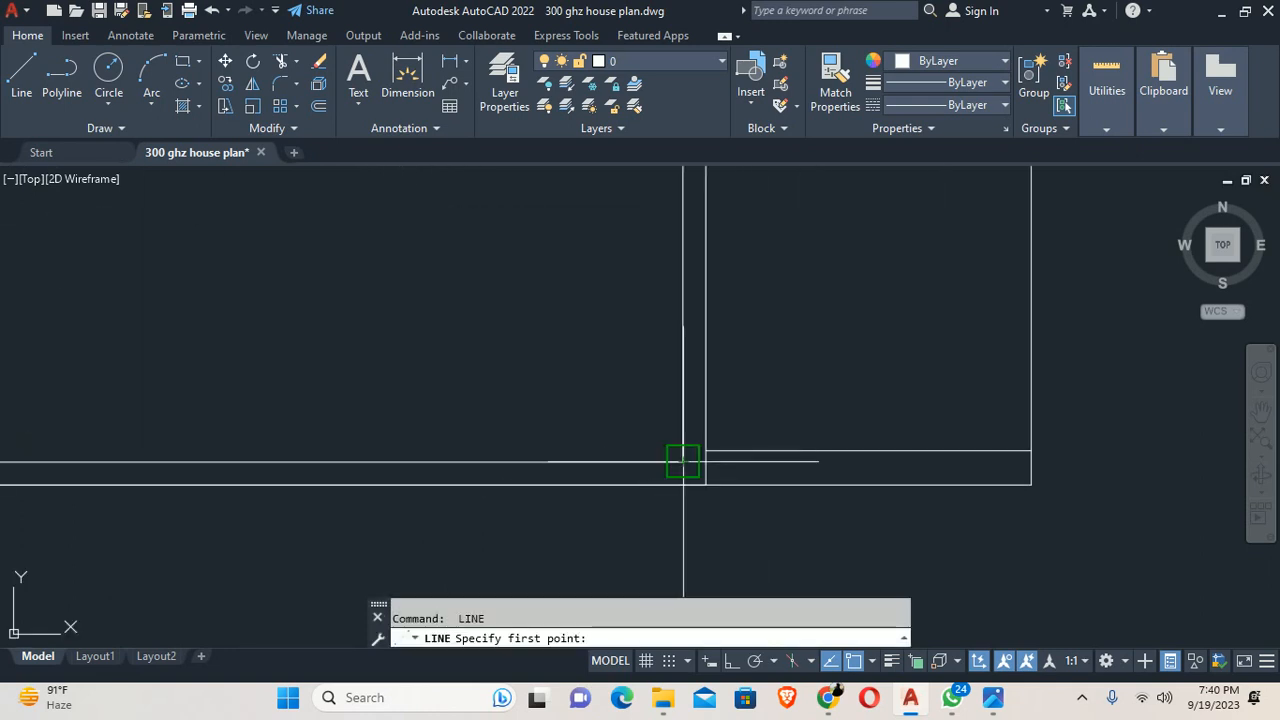
key("Escape")
scroll(677, 451, "down", 5)
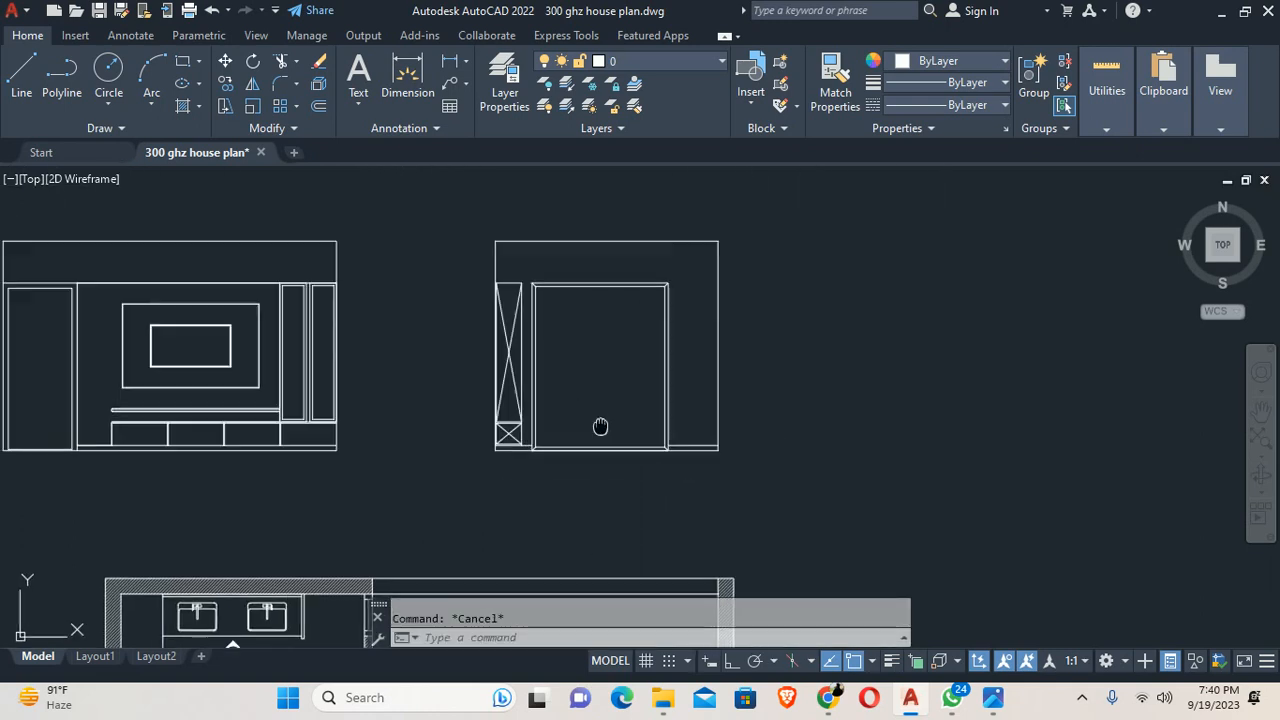
middle_click_drag(548, 335, 593, 421)
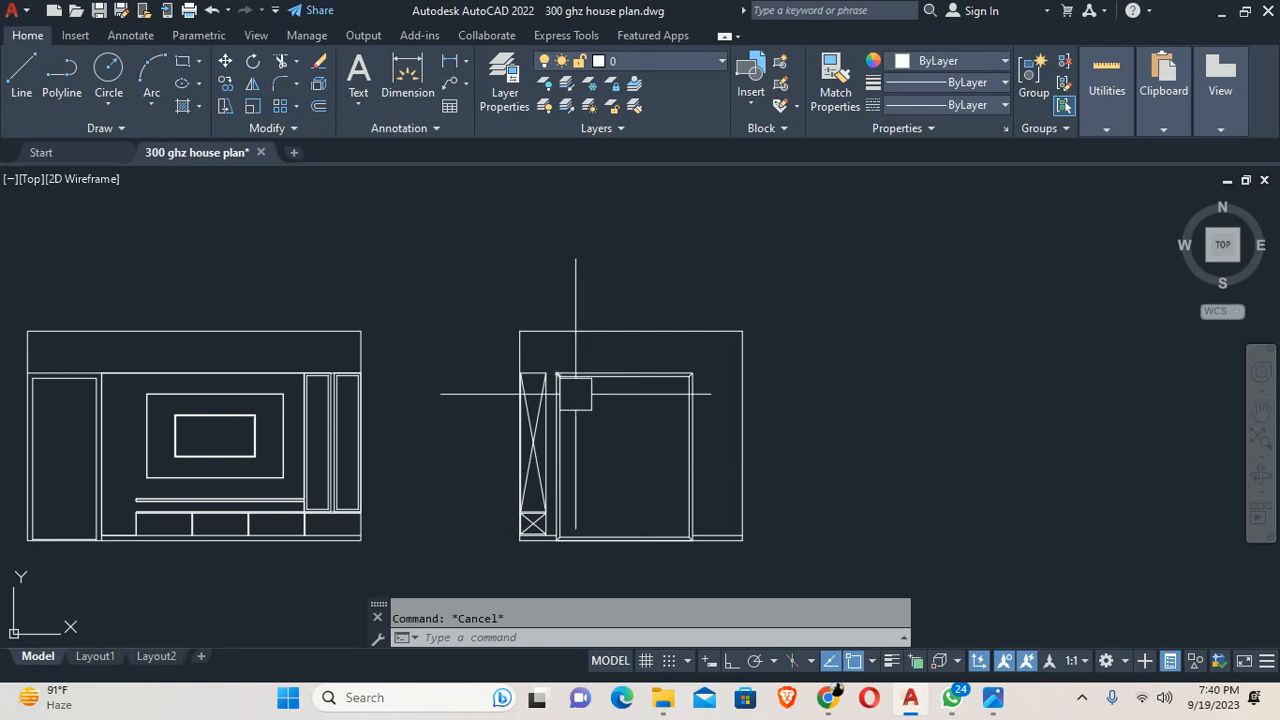
left_click(990, 698)
left_click(910, 698)
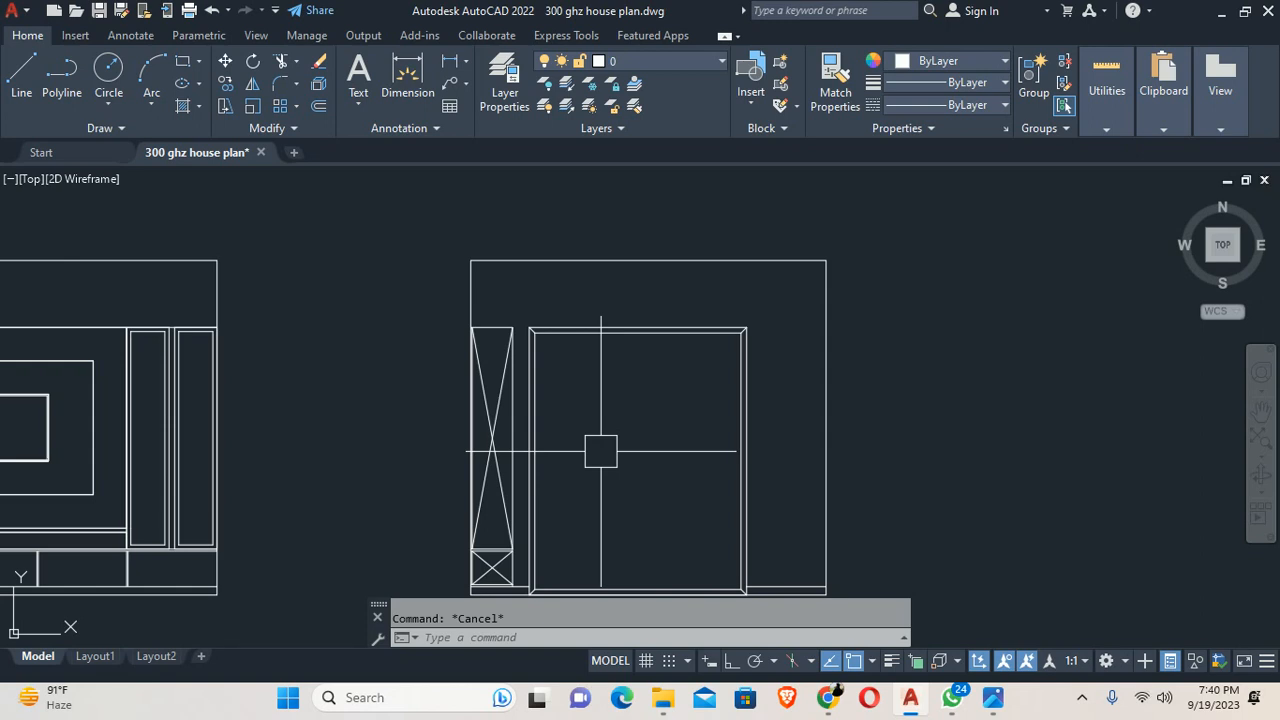
Step: Switch to Paint and set up the Pencil tool with a 4px stroke
key("super")
type("paint")
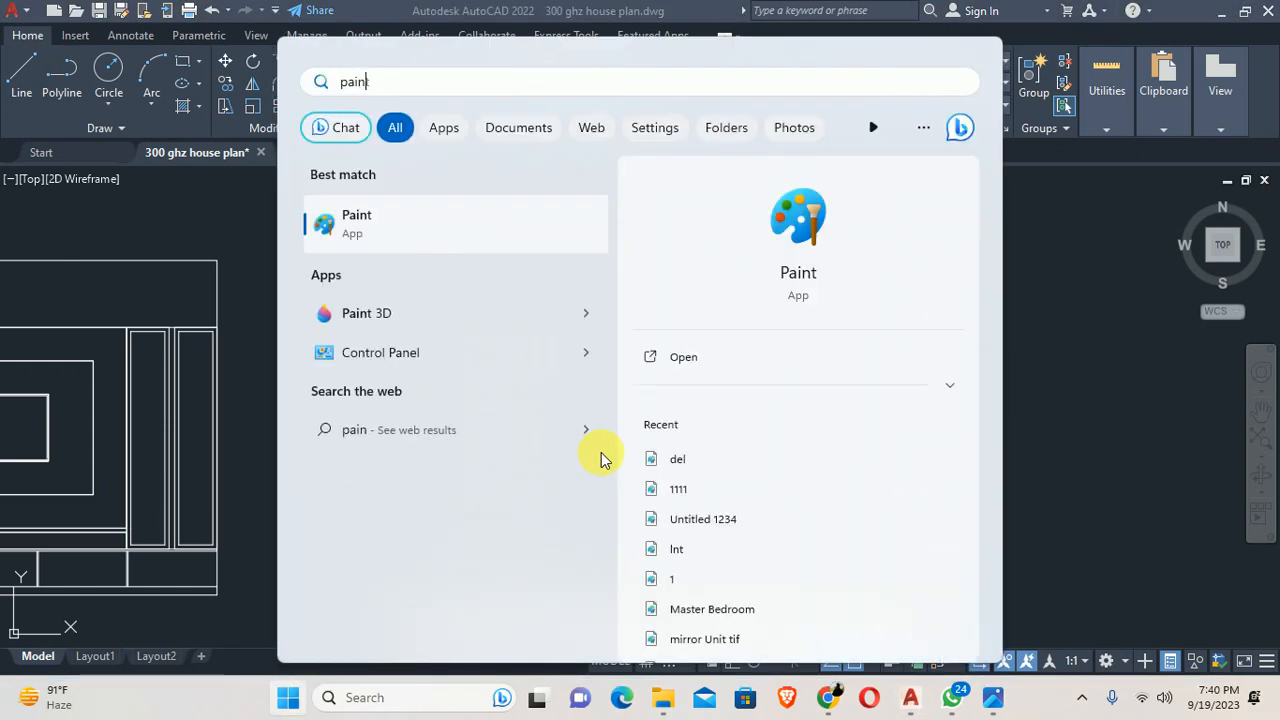
key("Escape")
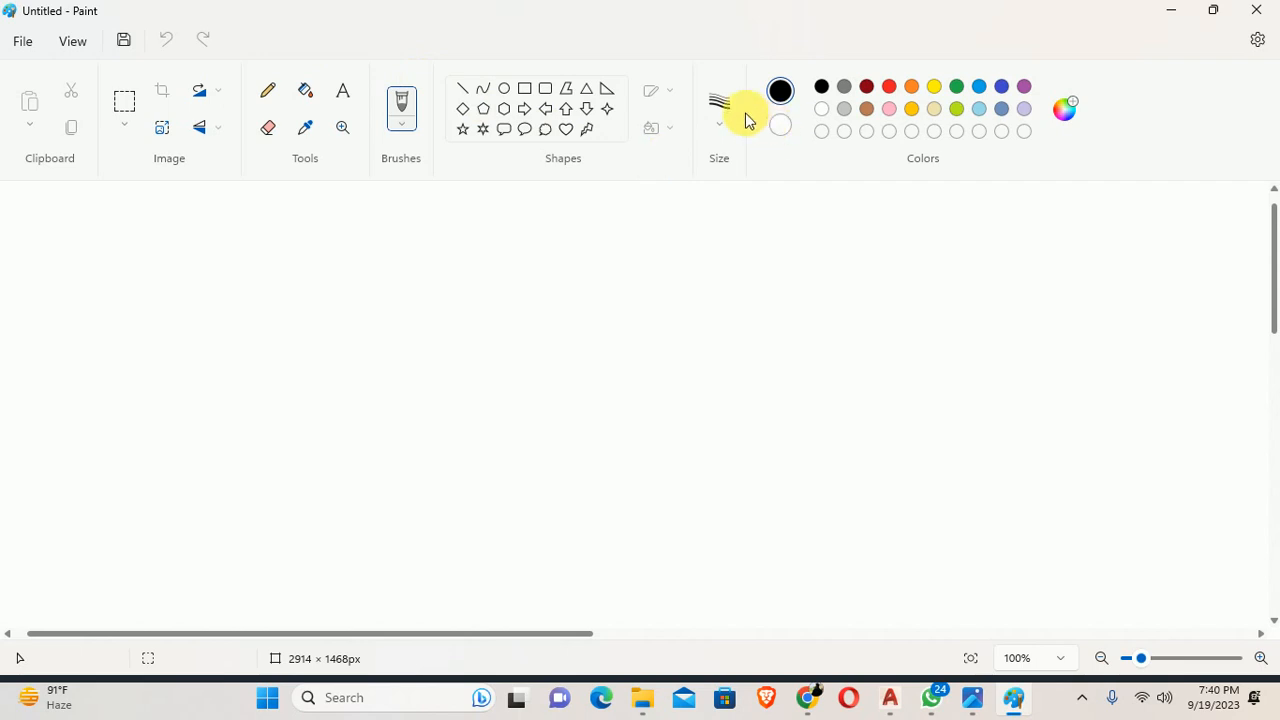
left_click(720, 110)
left_click(734, 286)
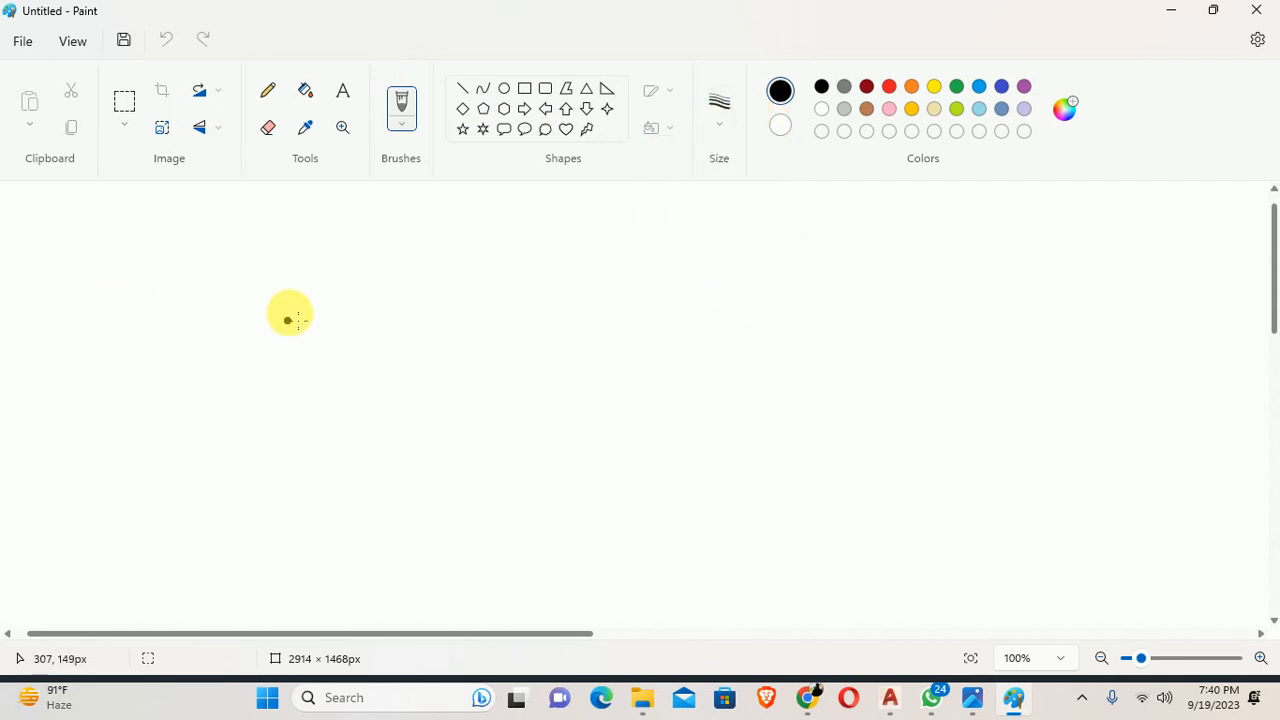
left_click(267, 90)
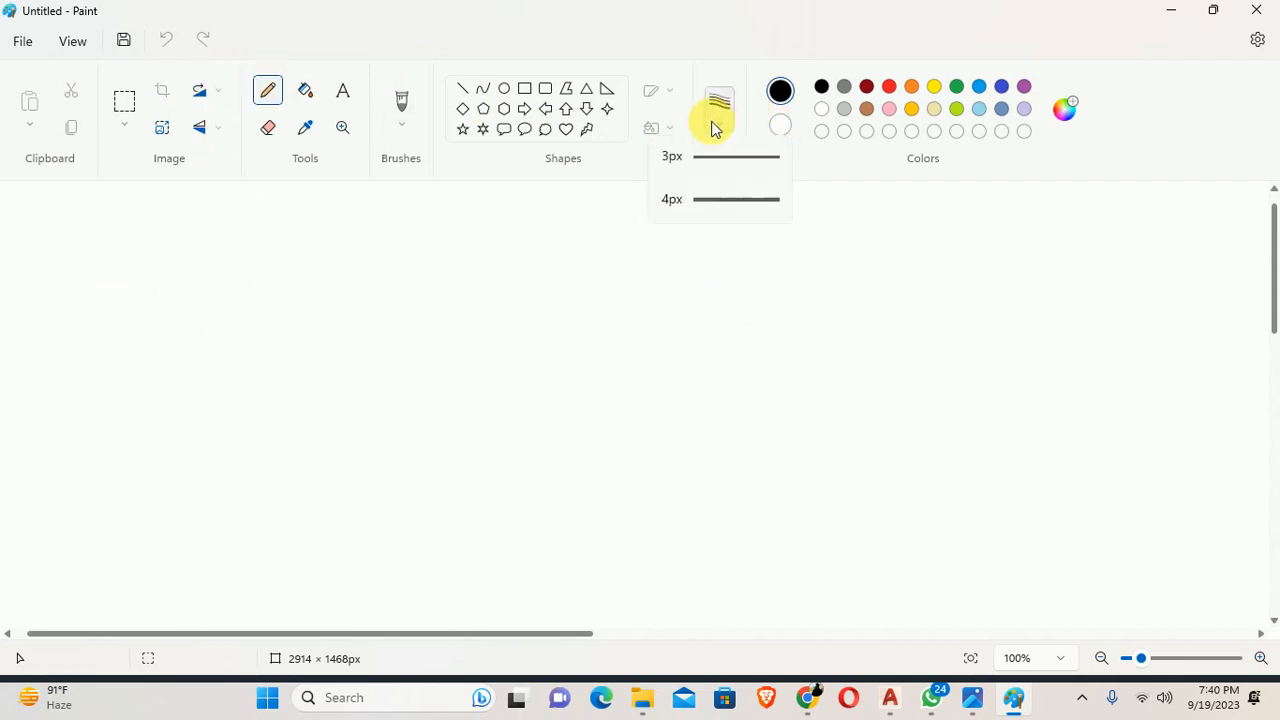
left_click(723, 286)
mouse_move(183, 286)
left_mouse_down()
mouse_move(1150, 266)
mouse_move(1145, 330)
mouse_move(311, 393)
mouse_move(185, 289)
left_mouse_up()
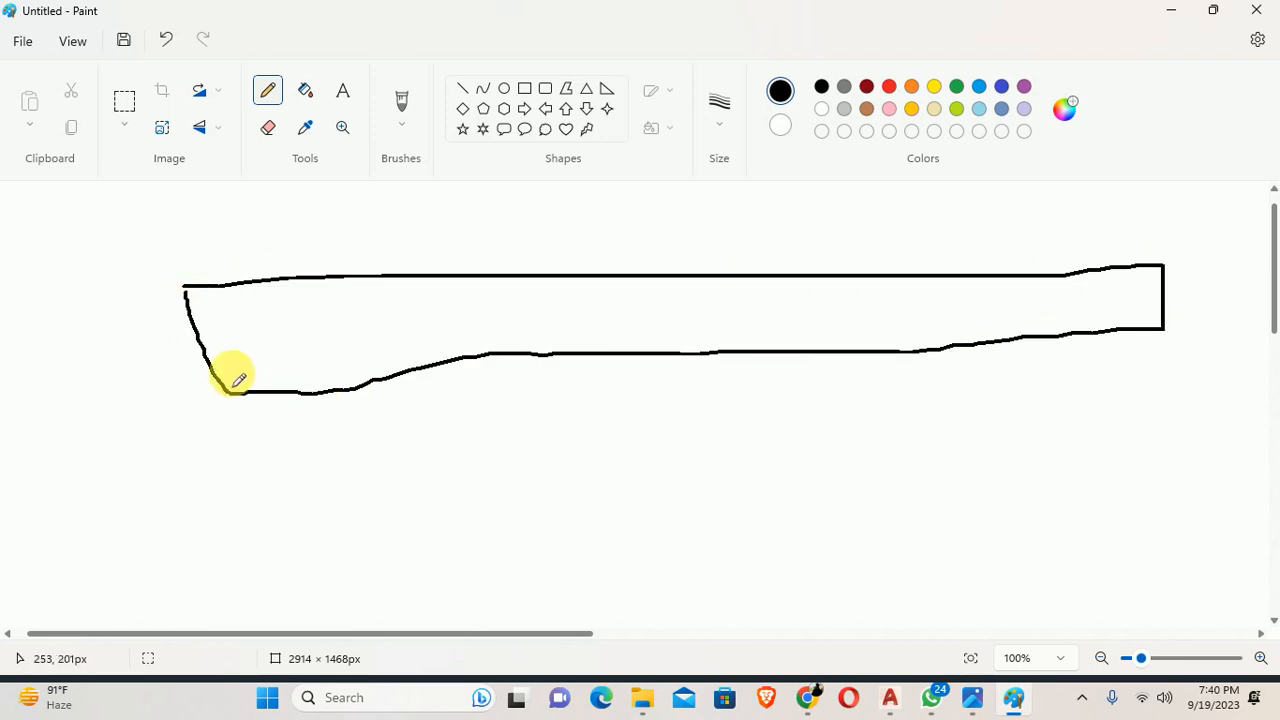
left_click_drag(215, 358, 1150, 298)
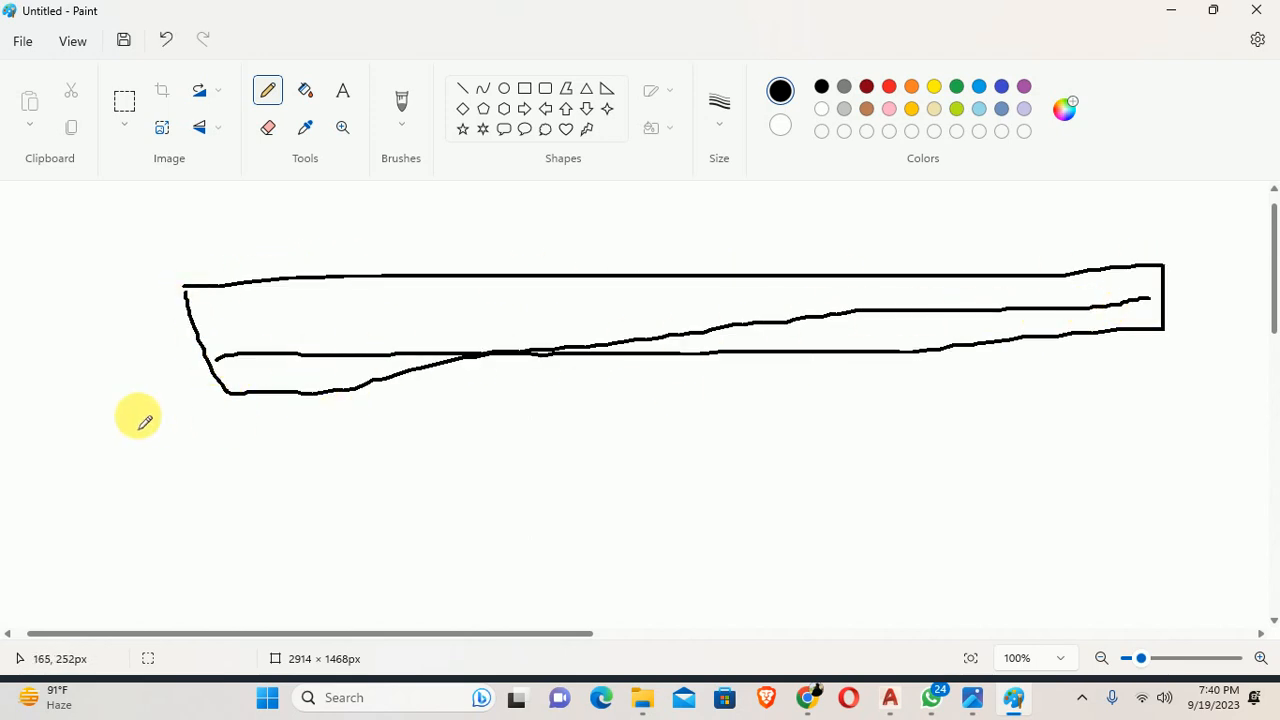
left_click_drag(225, 377, 1073, 362)
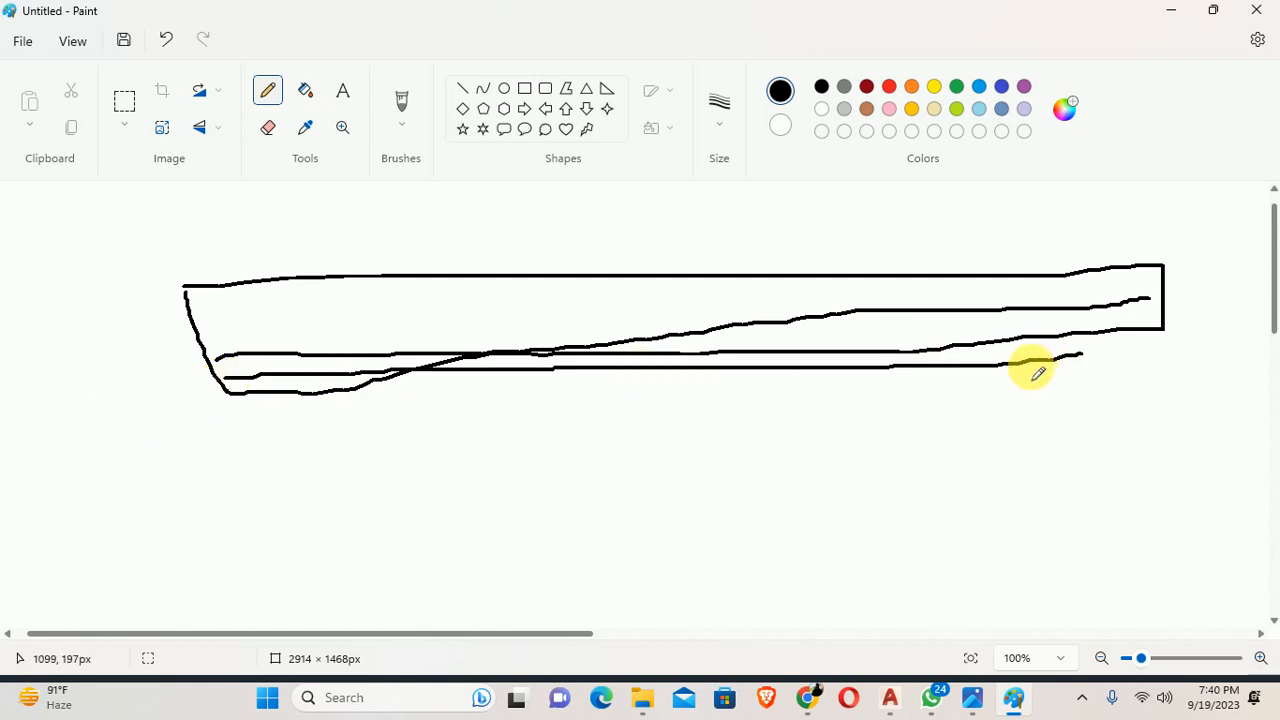
key("ctrl+z")
key("ctrl+z")
key("ctrl+z")
key("ctrl+z")
Step: Sketch a long black rectangle split lengthwise into two tracks, with a red sliding panel and handle in each, overlapping at the middle
mouse_move(206, 301)
left_mouse_down()
mouse_move(1160, 296)
mouse_move(1172, 410)
mouse_move(780, 443)
mouse_move(86, 440)
mouse_move(89, 309)
mouse_move(229, 306)
left_mouse_up()
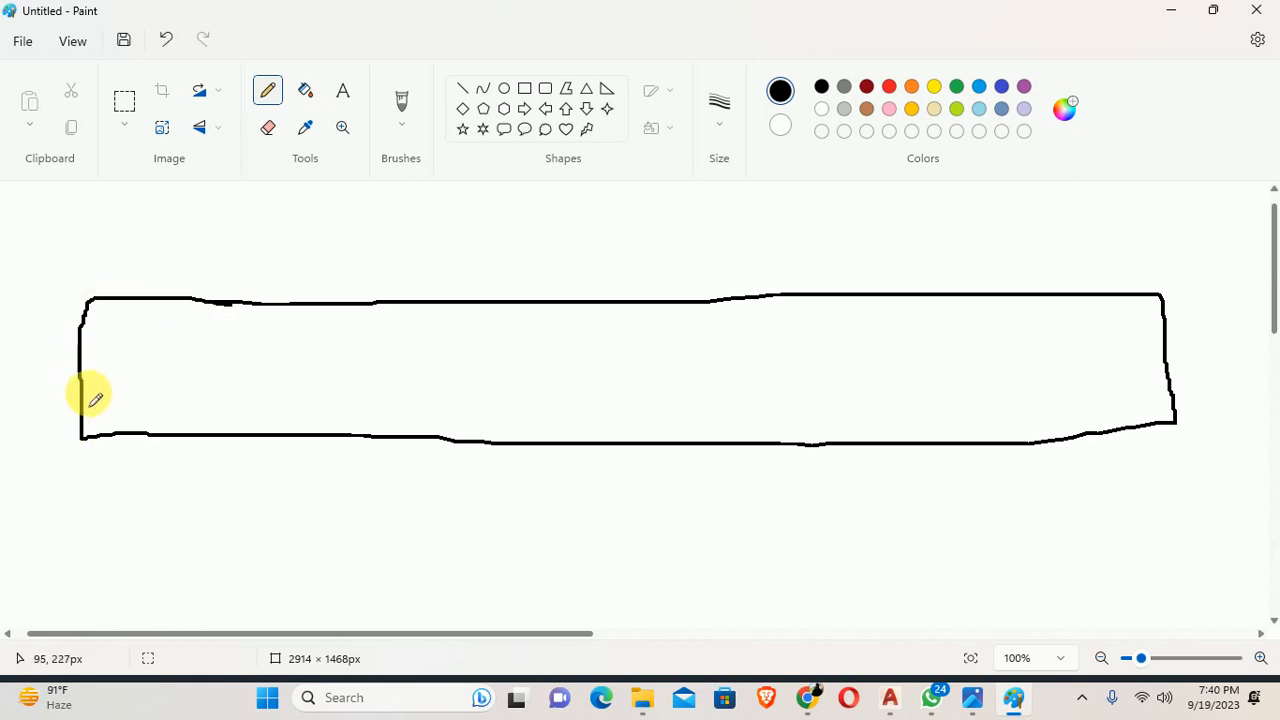
left_click_drag(86, 390, 1168, 370)
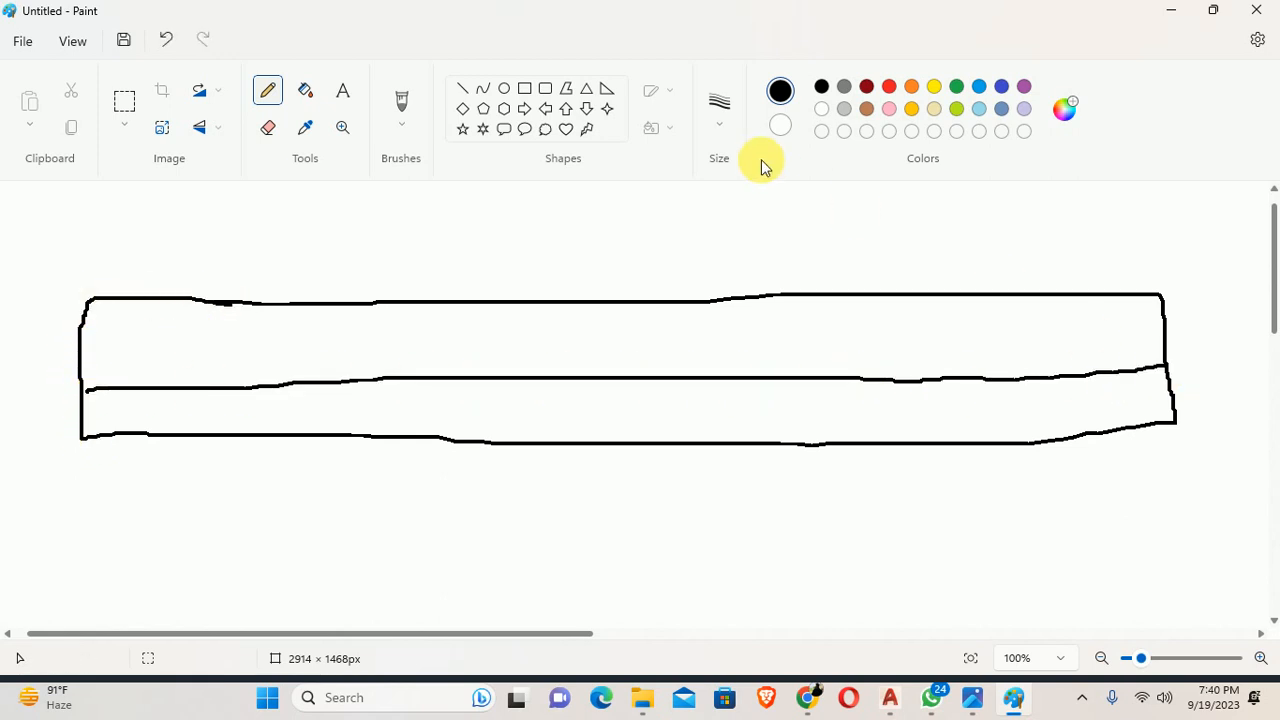
left_click(889, 87)
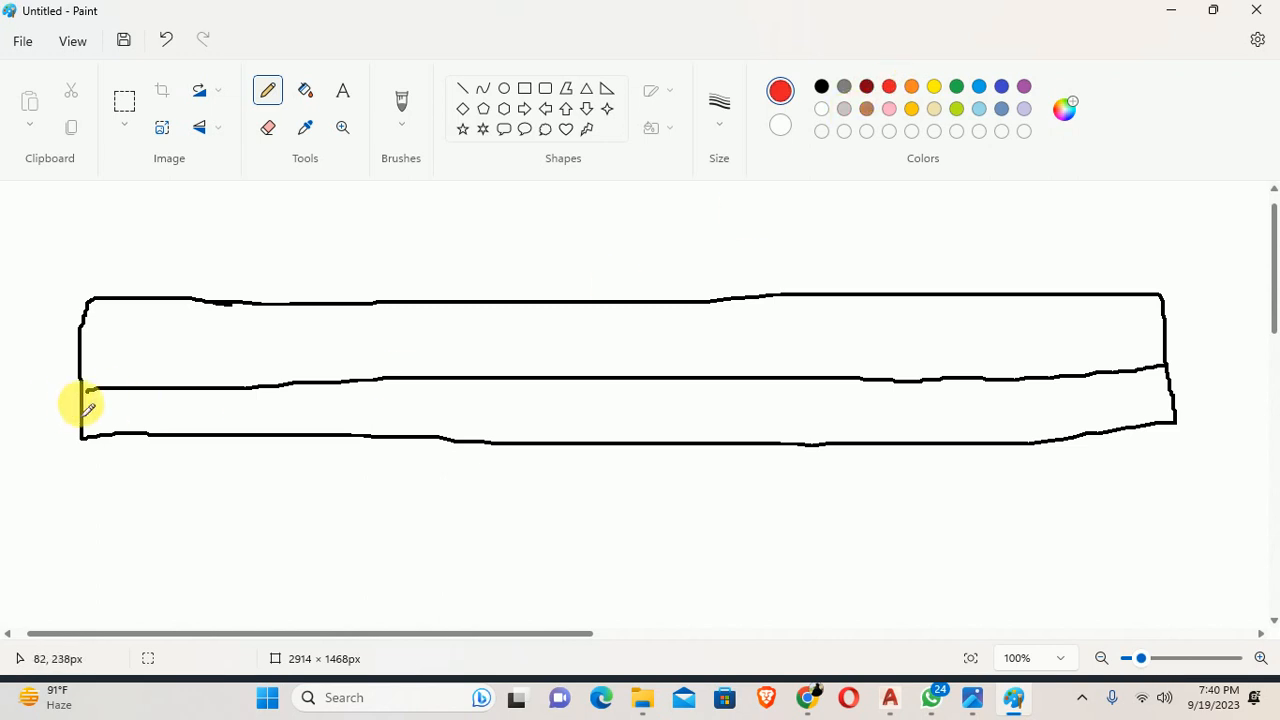
mouse_move(127, 410)
left_mouse_down()
mouse_move(663, 411)
mouse_move(589, 434)
mouse_move(100, 428)
left_mouse_up()
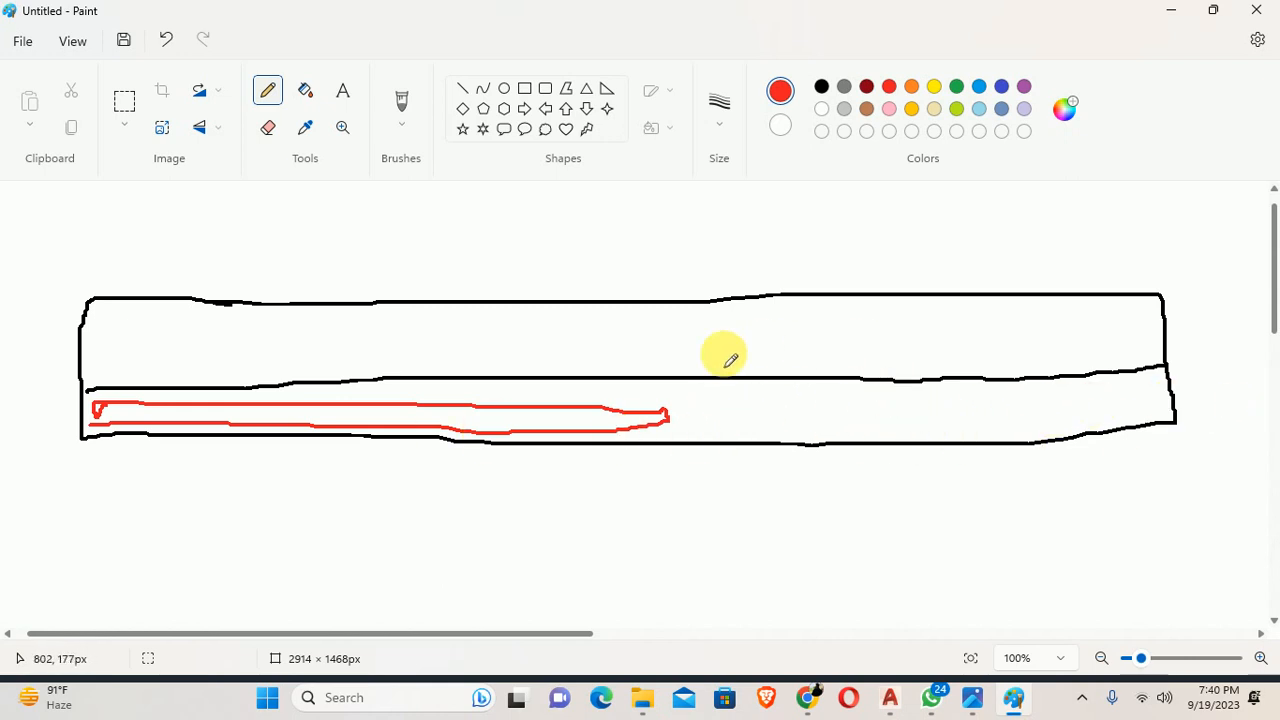
mouse_move(566, 356)
left_mouse_down()
mouse_move(1122, 344)
mouse_move(660, 370)
left_mouse_up()
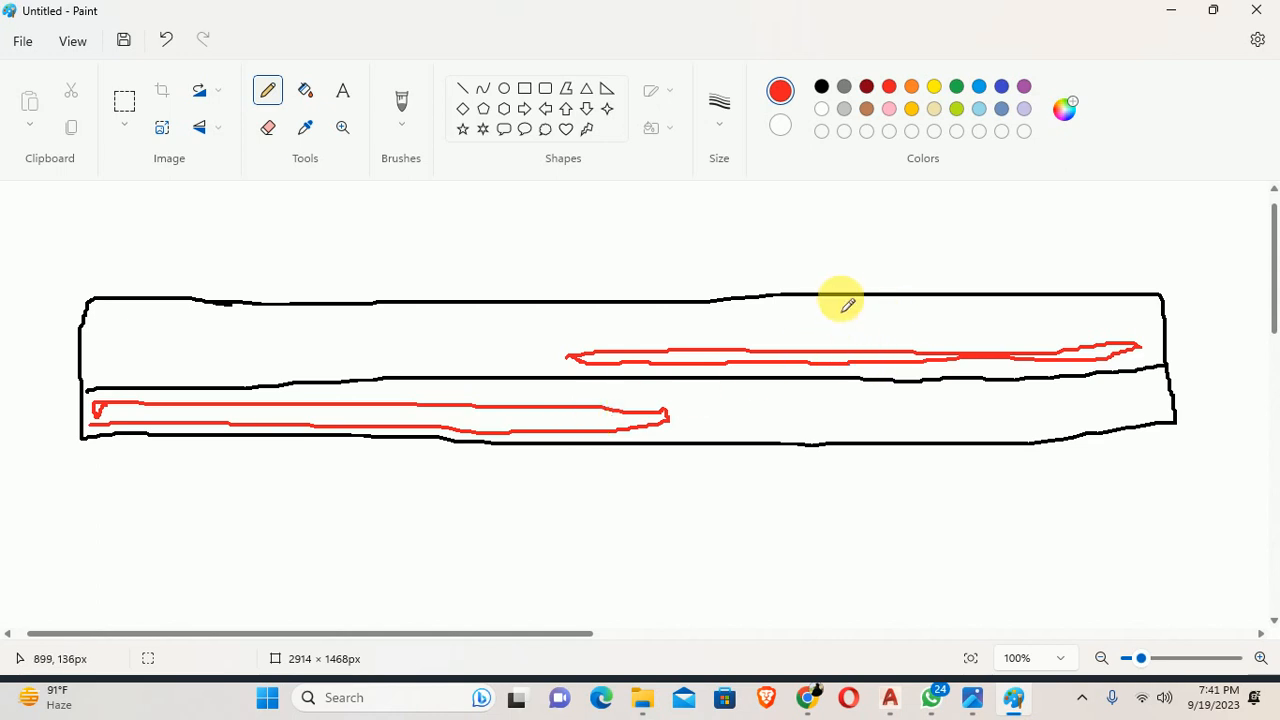
mouse_move(814, 697)
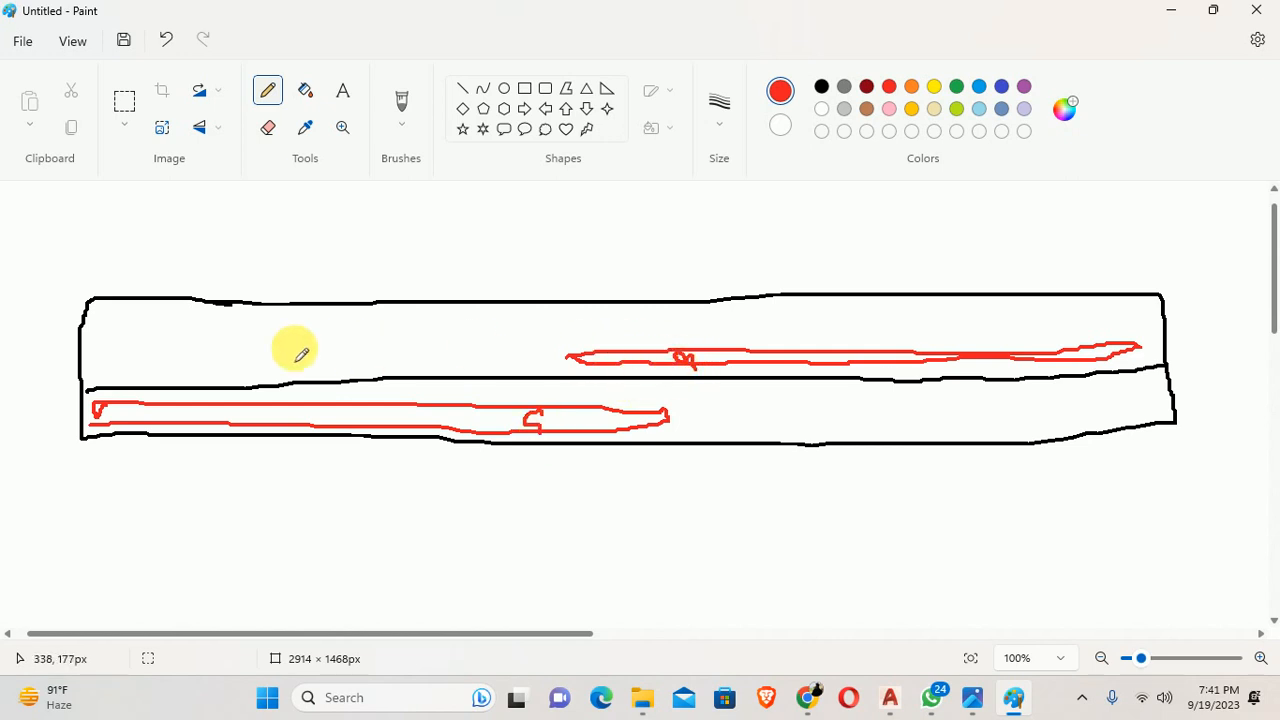
Step: Add a third track with a black lengthwise line across the upper band and sketch a green panel in its left half
left_click(821, 86)
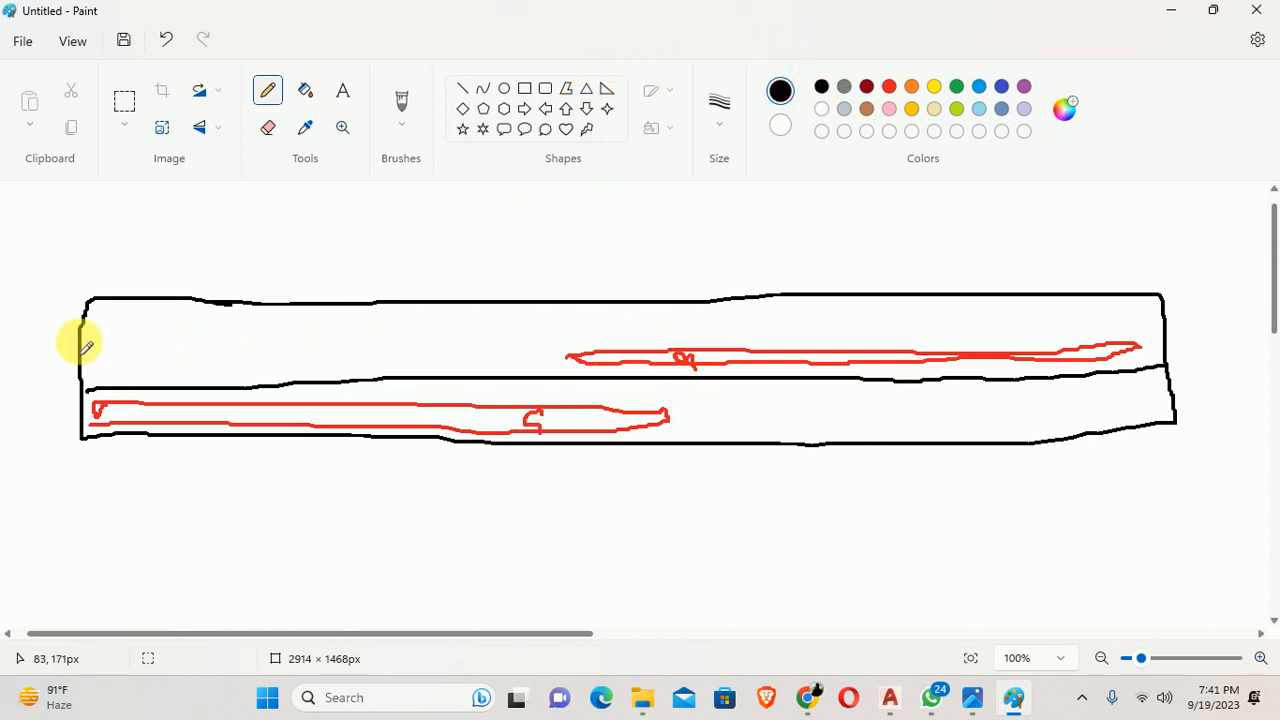
mouse_move(80, 342)
left_mouse_down()
mouse_move(580, 351)
mouse_move(1162, 322)
left_mouse_up()
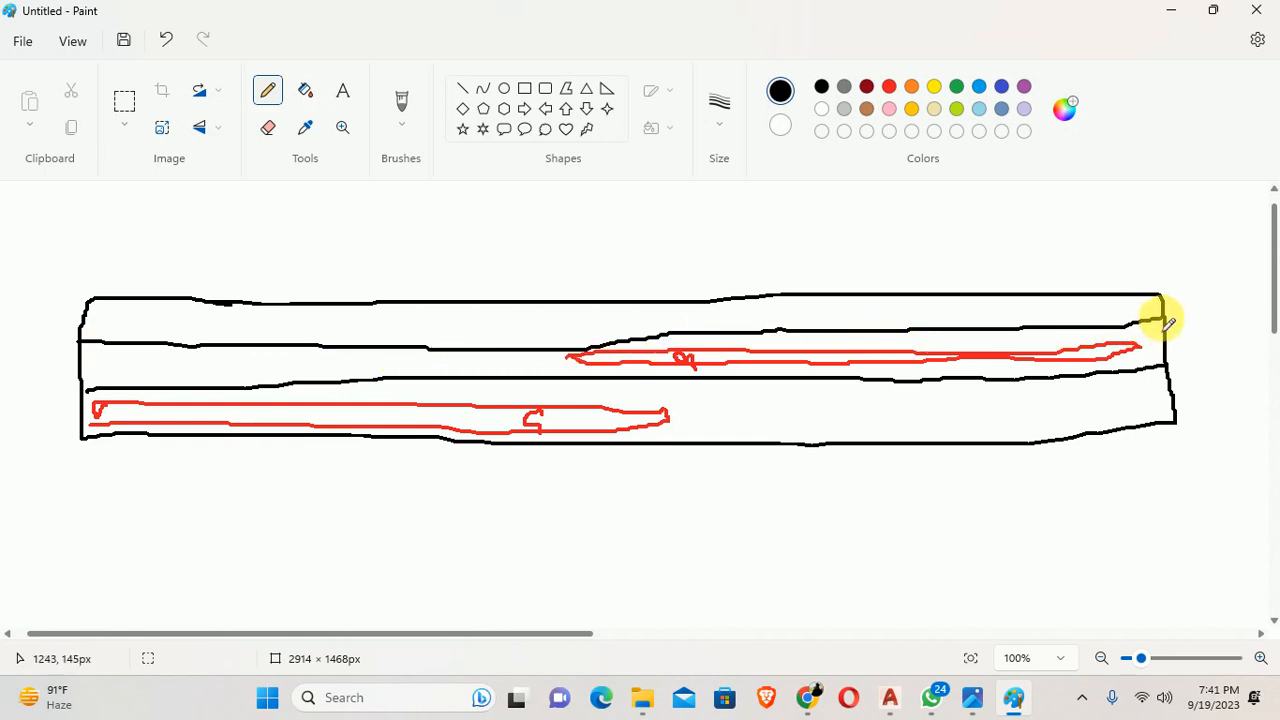
left_click(956, 87)
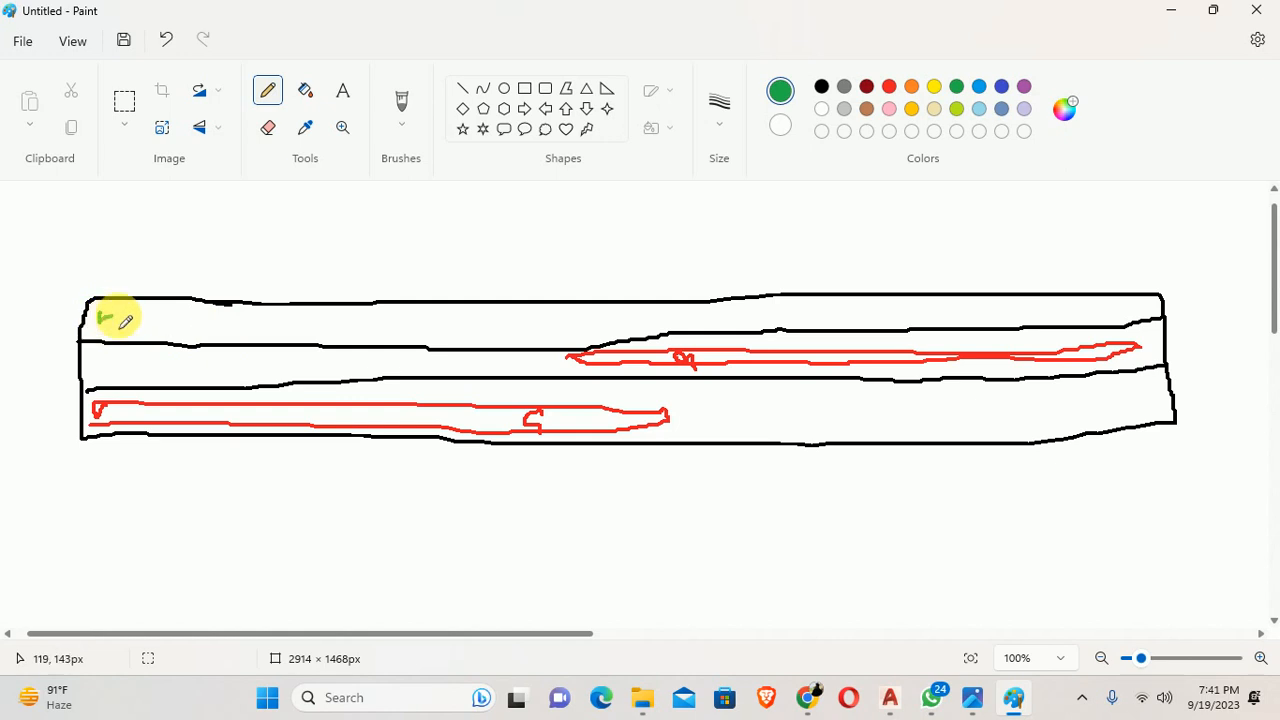
mouse_move(117, 319)
left_mouse_down()
mouse_move(629, 320)
mouse_move(538, 334)
mouse_move(217, 309)
mouse_move(100, 317)
mouse_move(163, 334)
mouse_move(400, 326)
mouse_move(470, 337)
left_mouse_up()
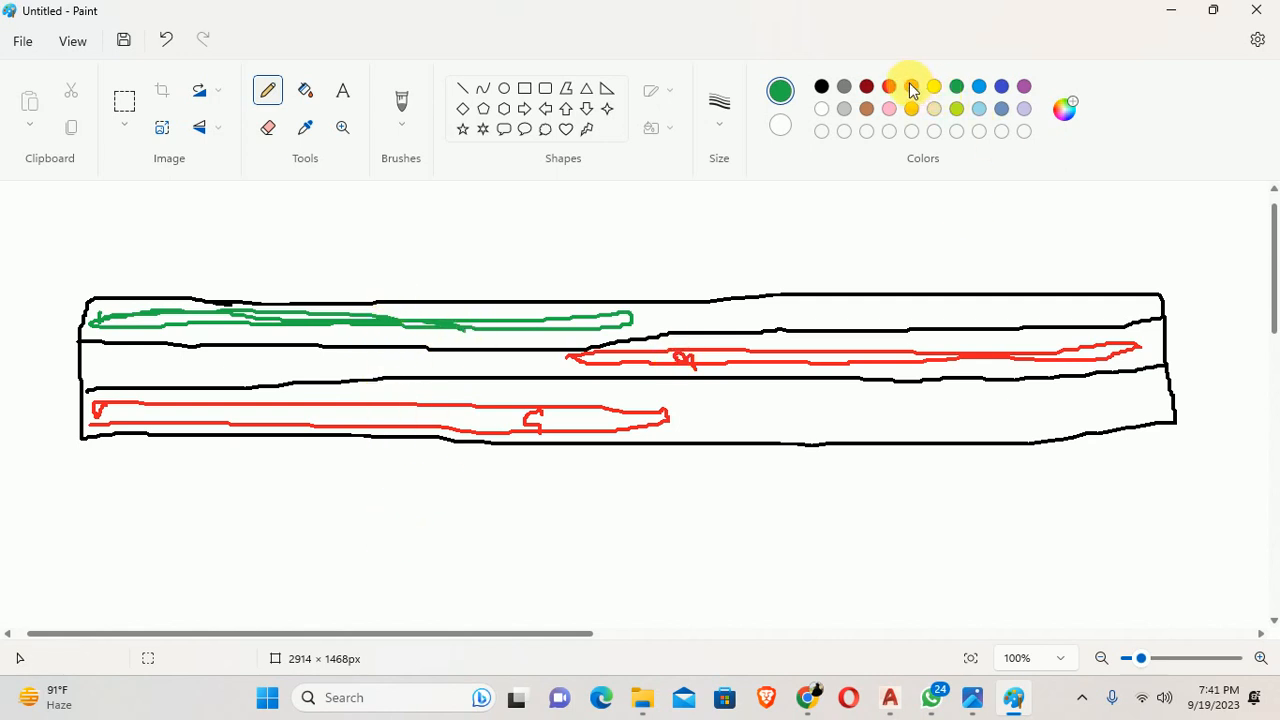
Step: Draw grey arrows pointing right and left below the sketch and one pointing down above the green panel
left_click(844, 87)
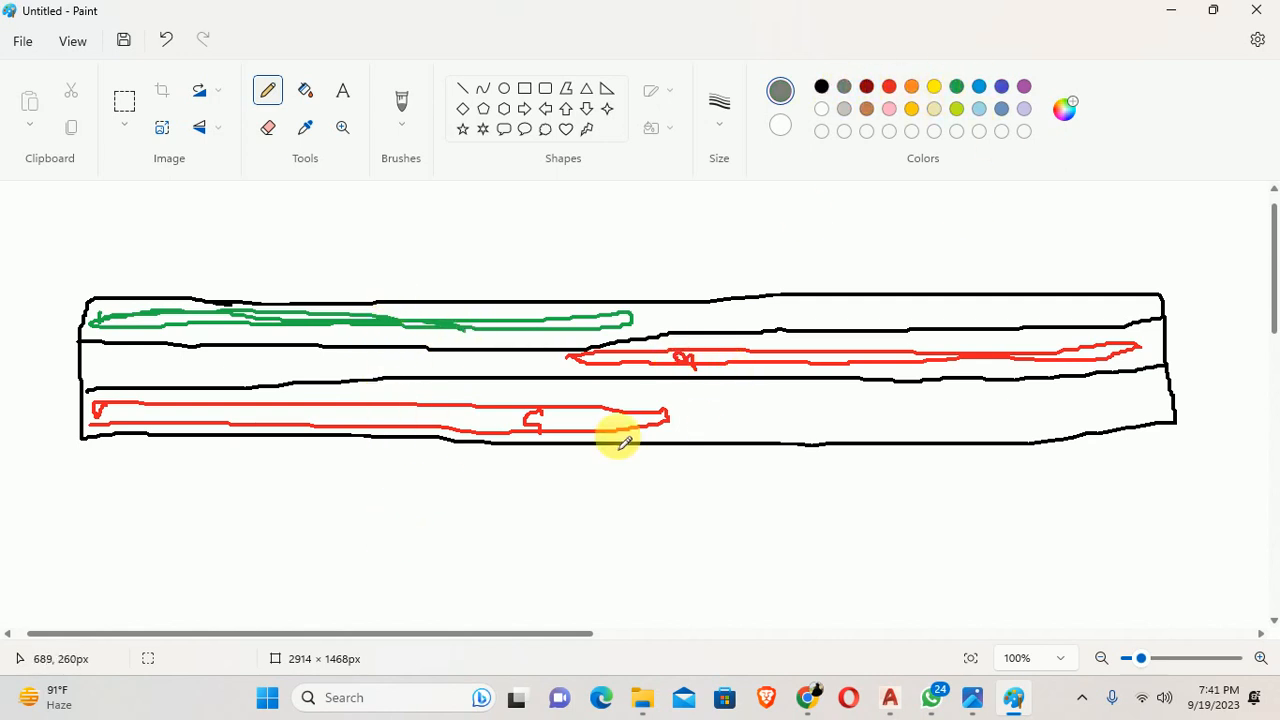
left_click_drag(526, 482, 797, 477)
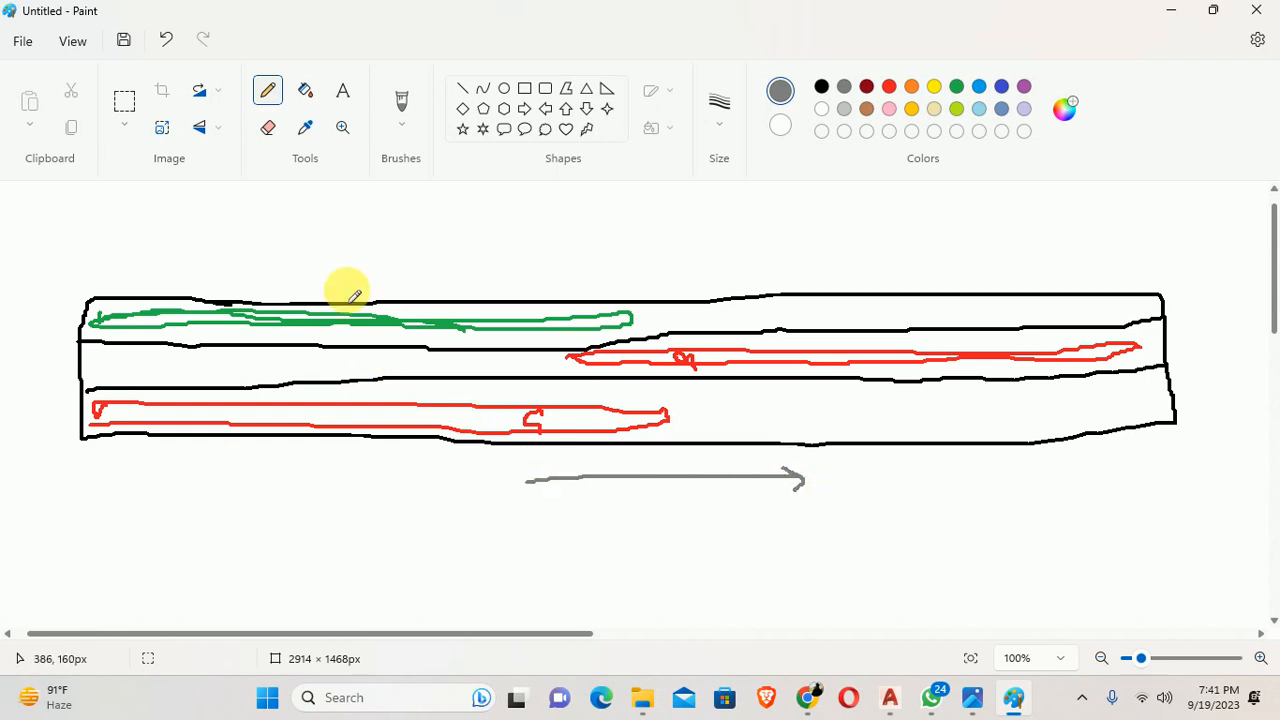
left_click_drag(332, 228, 332, 246)
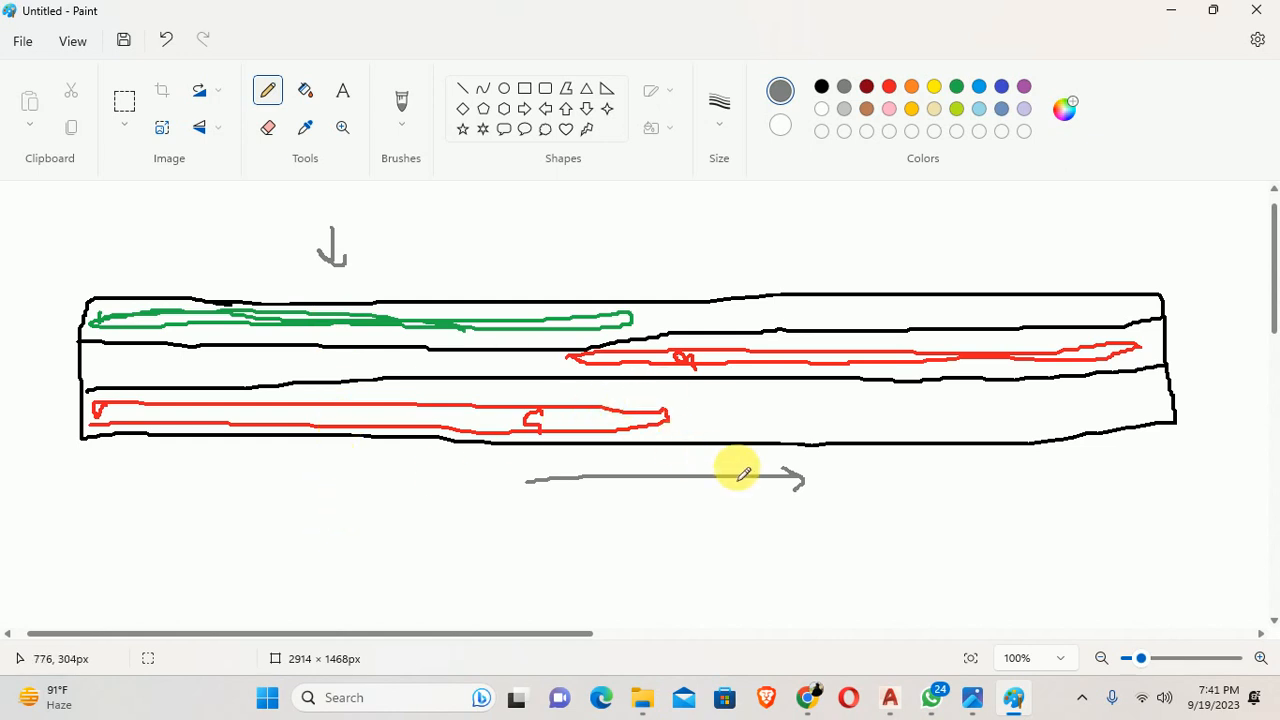
left_click_drag(658, 459, 481, 460)
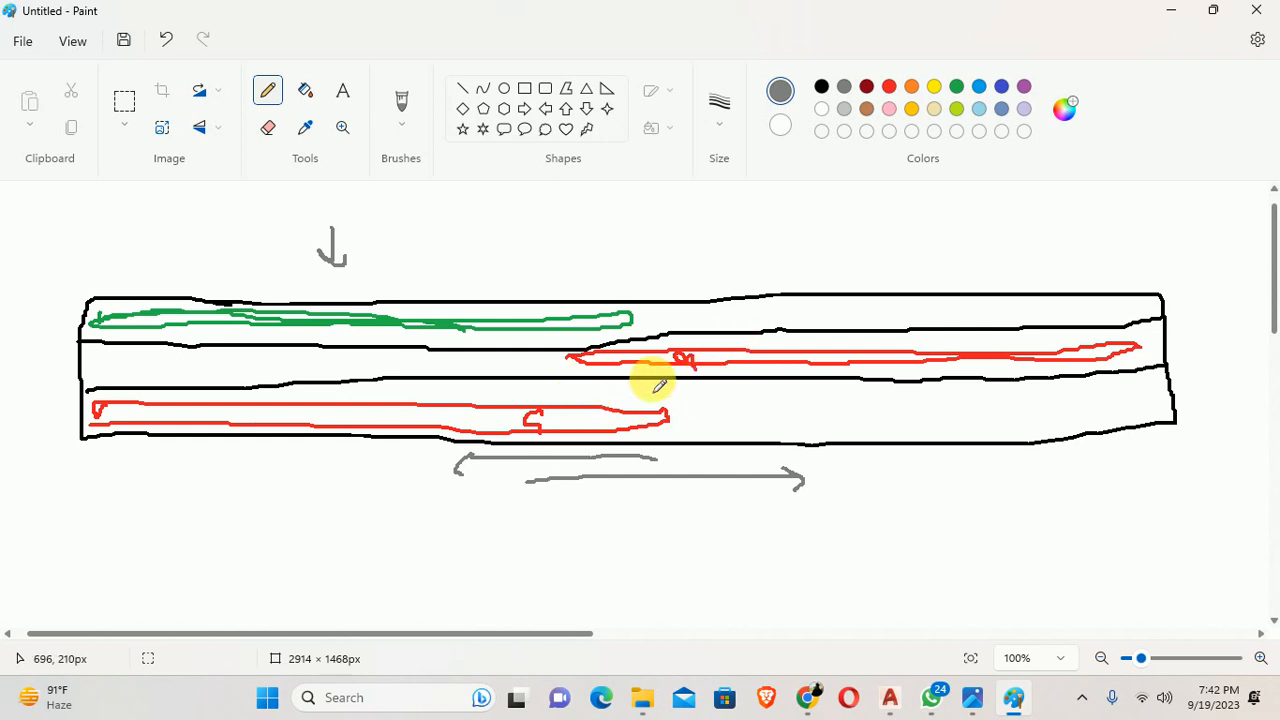
Step: Mark the right-hand ends of the three tracks with short grey strokes
scroll(630, 362, "down", 1)
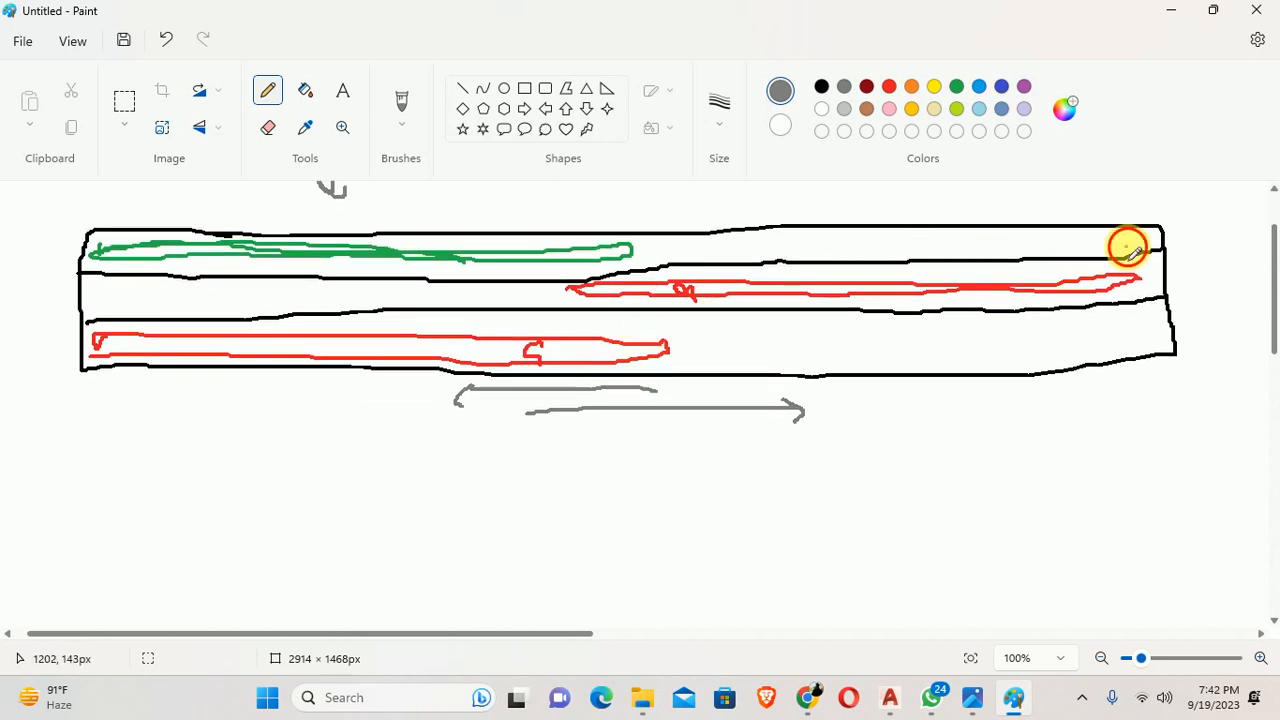
mouse_move(1127, 246)
left_mouse_down()
mouse_move(1182, 238)
mouse_move(1187, 268)
left_mouse_up()
left_click_drag(1135, 316, 1189, 318)
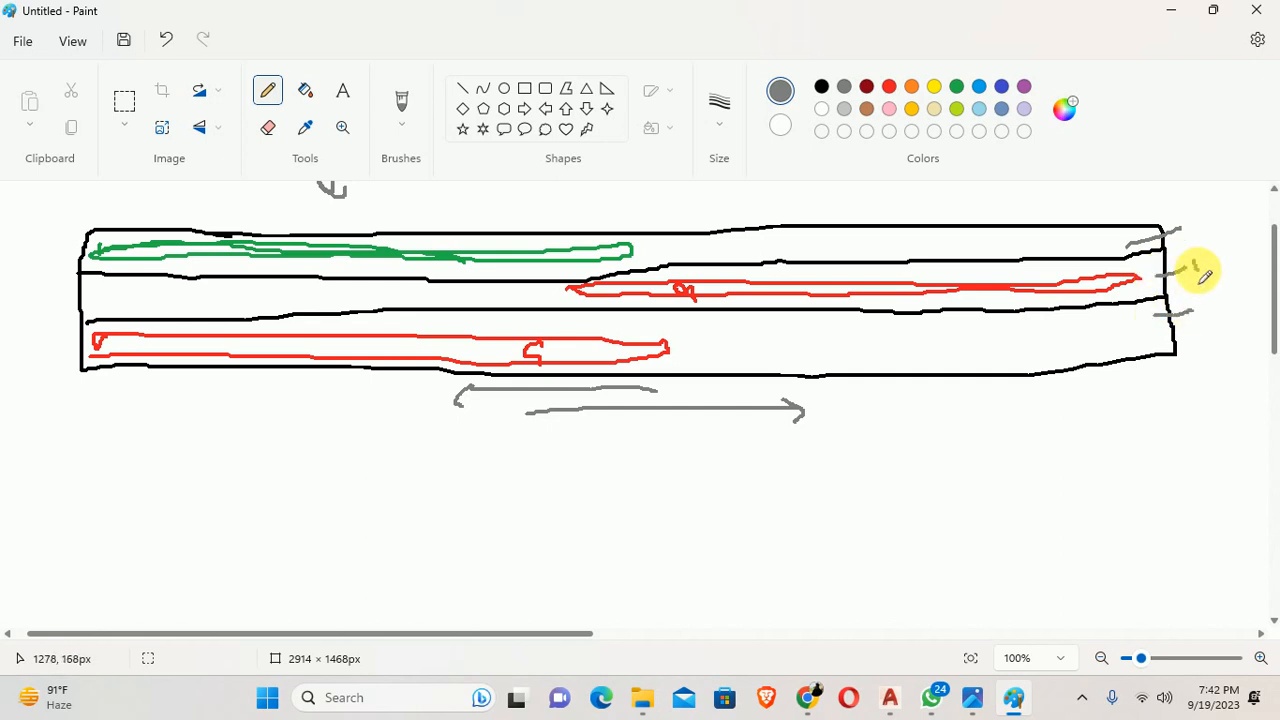
Step: Number the three tracks 1, 2 and 3 beside their grey strokes and return to AutoCAD
mouse_move(1194, 211)
left_mouse_down()
mouse_move(1192, 284)
mouse_move(1208, 271)
mouse_move(1199, 352)
left_mouse_up()
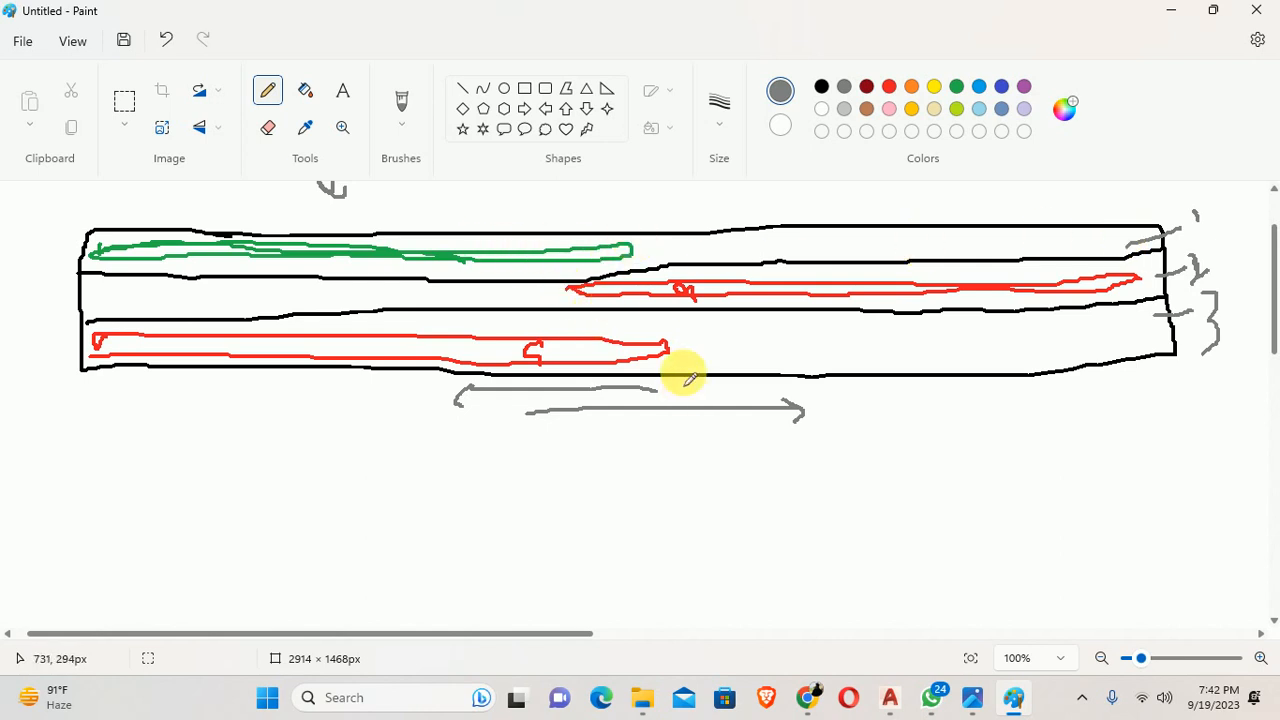
left_click(1168, 11)
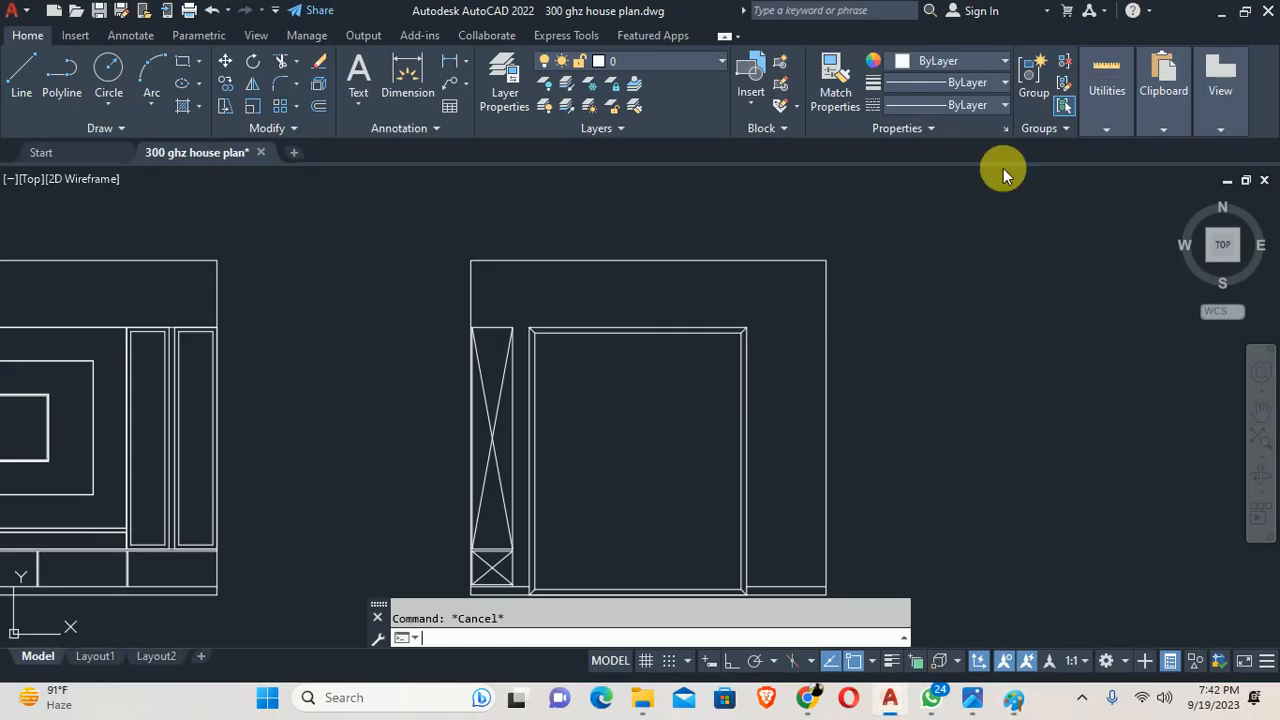
Step: Measure the width of the door frame's inner top edge with a linear dimension
middle_click_drag(645, 429, 642, 379)
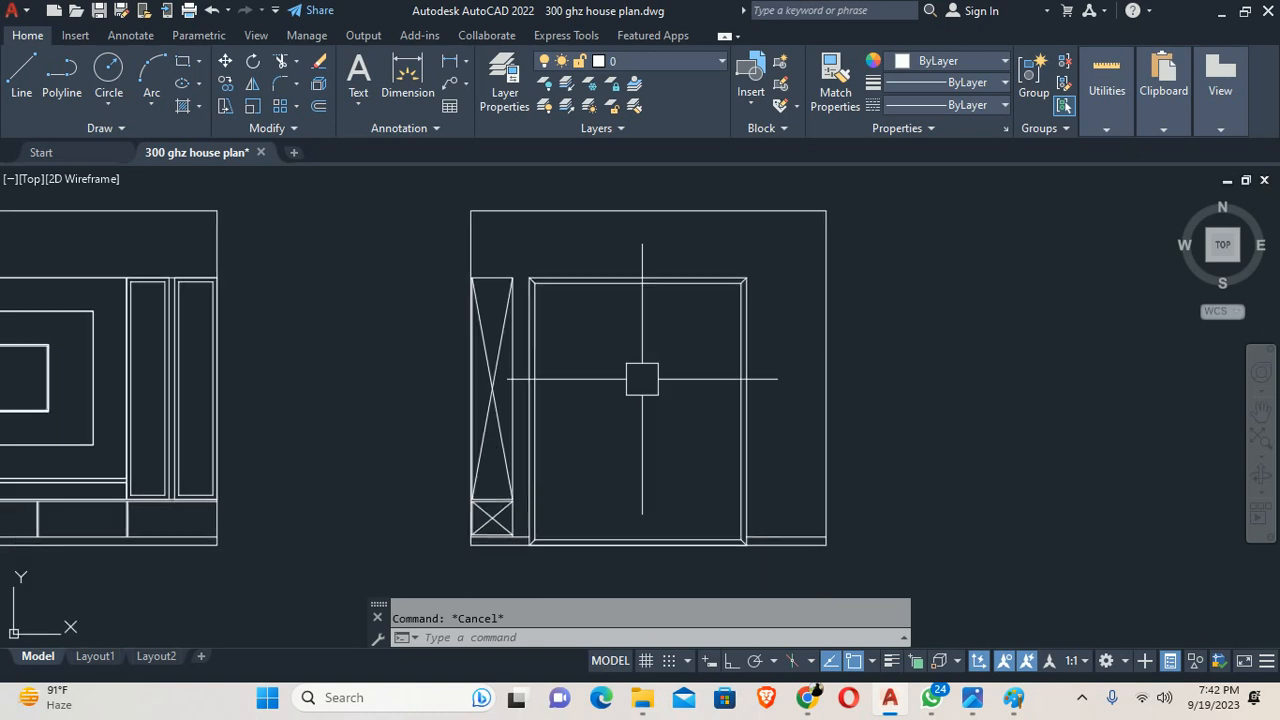
type("dli")
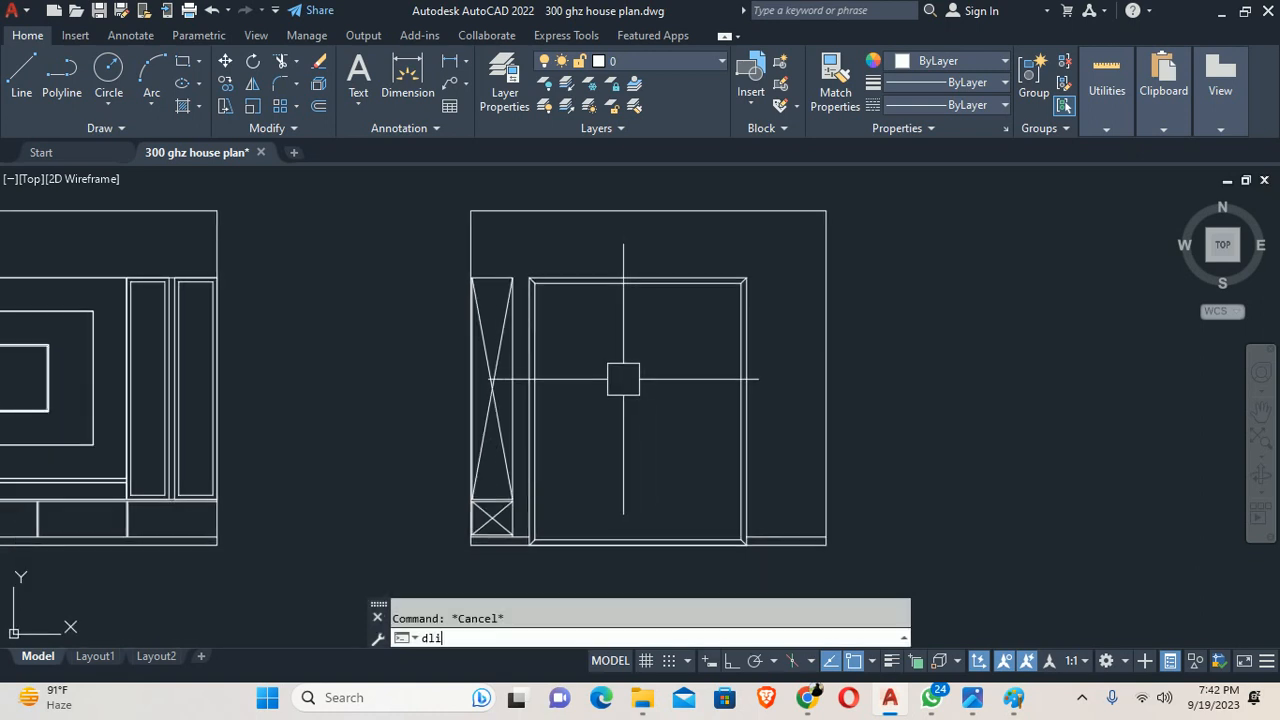
key("Return")
key("Return")
scroll(654, 297, "up", 2)
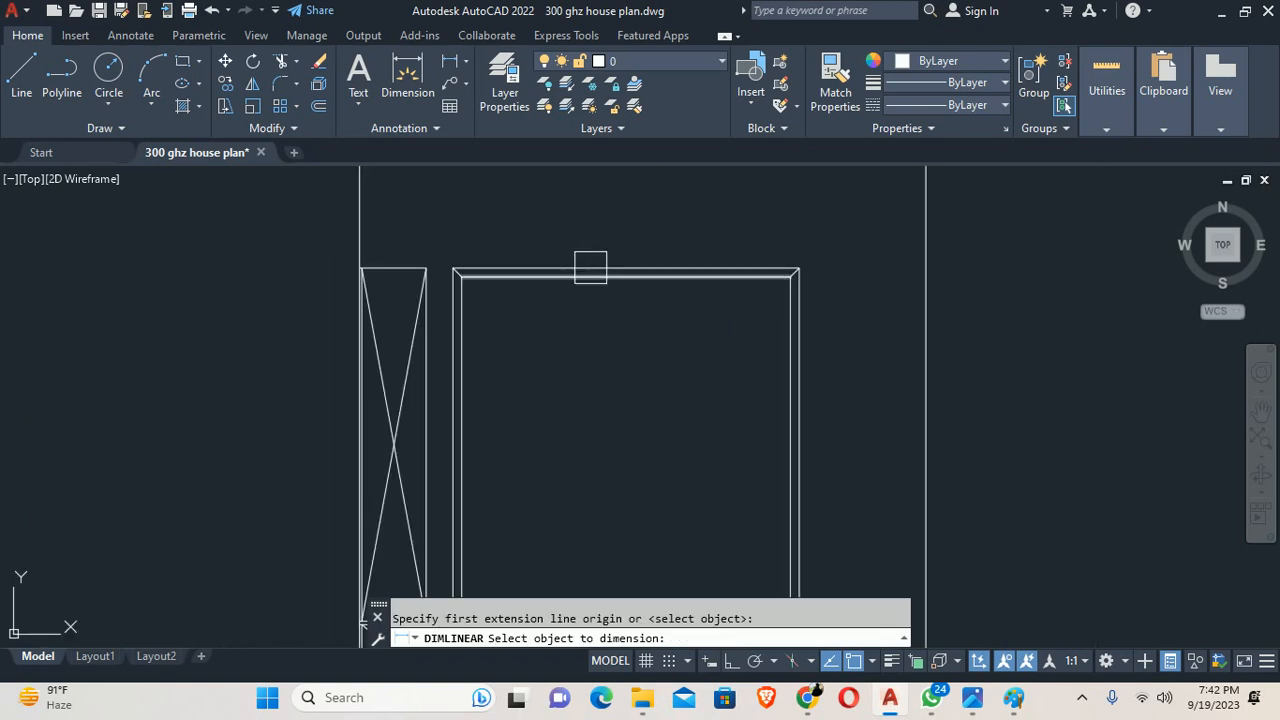
left_click(590, 267)
scroll(597, 300, "up", 4)
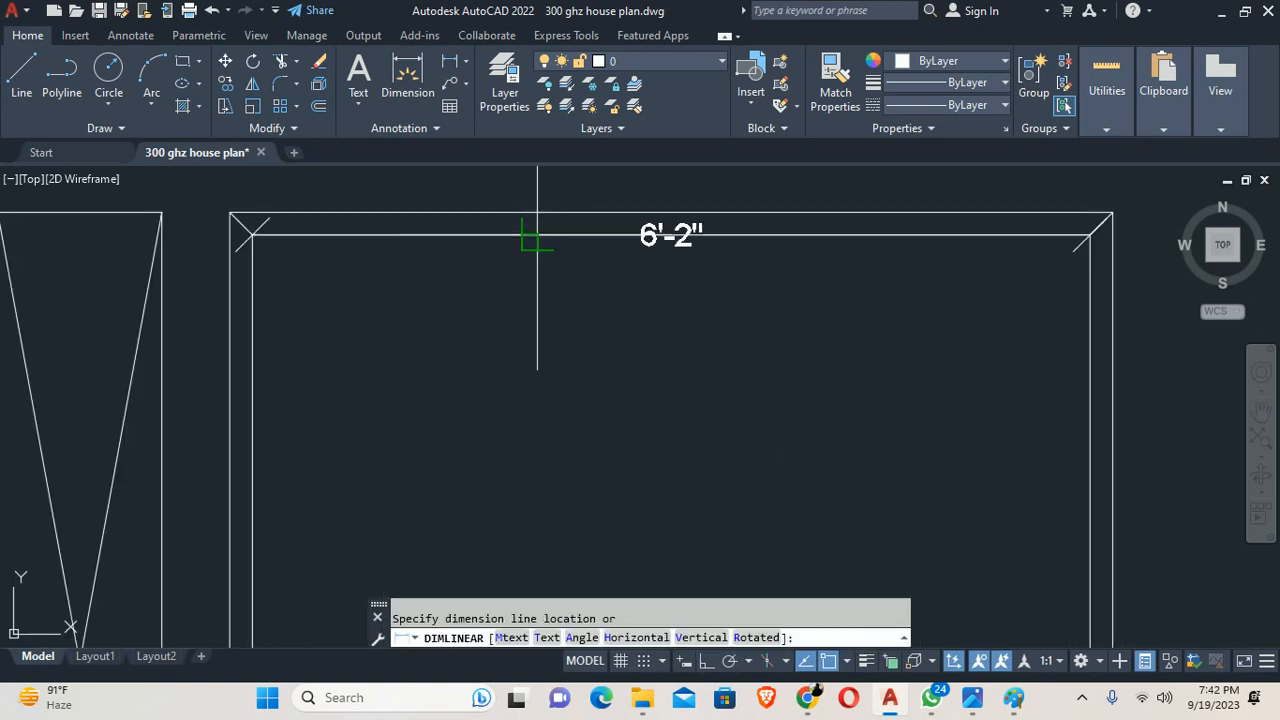
scroll(540, 220, "down", 1)
key("Escape")
Step: Draw a vertical centre line from the midpoint of the door frame's inner top edge down to its inner bottom edge
scroll(535, 330, "down", 2)
middle_click_drag(529, 363, 547, 292)
type("l")
key("Return")
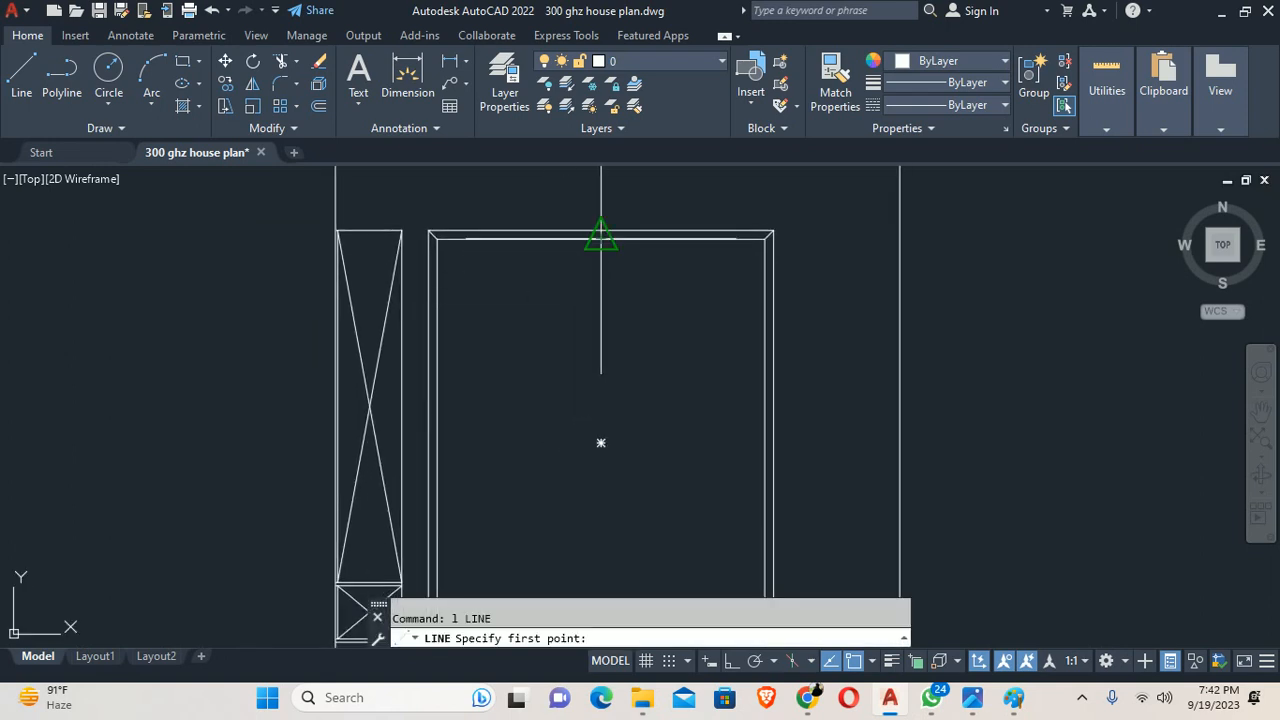
left_click(601, 443)
middle_click_drag(600, 443, 614, 249)
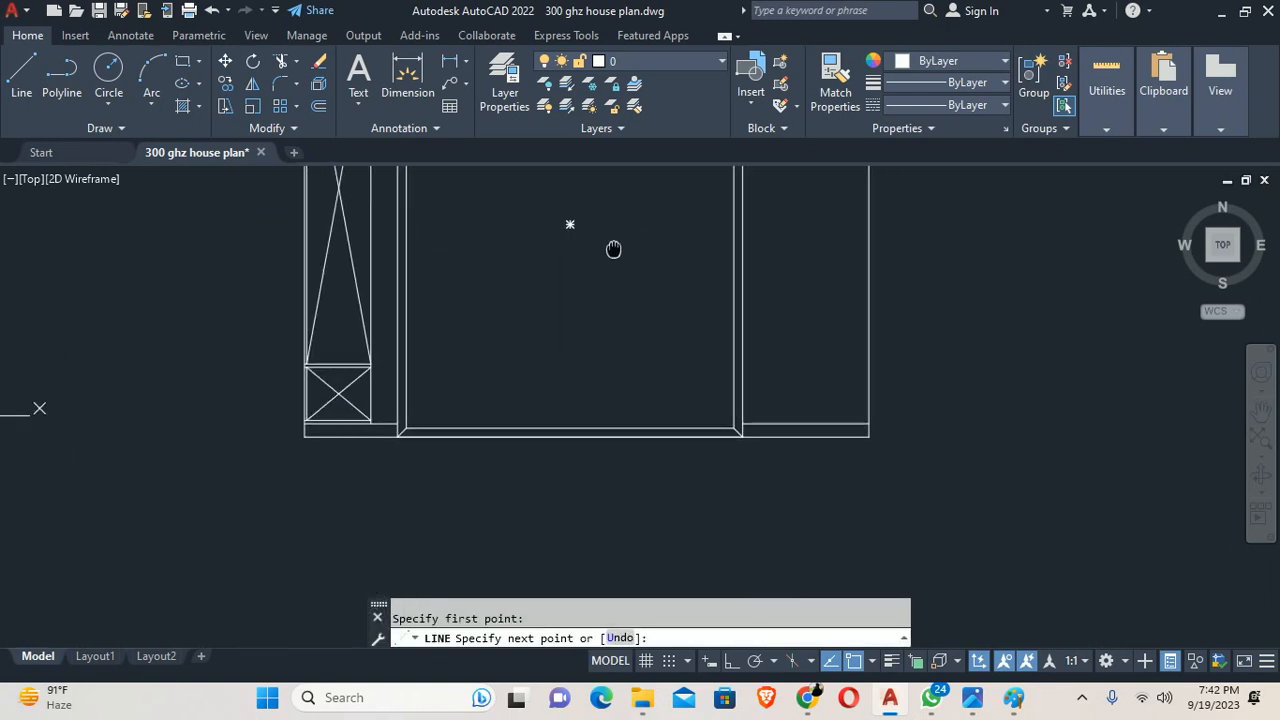
left_click(569, 421)
key("Escape")
scroll(590, 354, "down", 4)
middle_click_drag(592, 346, 582, 393)
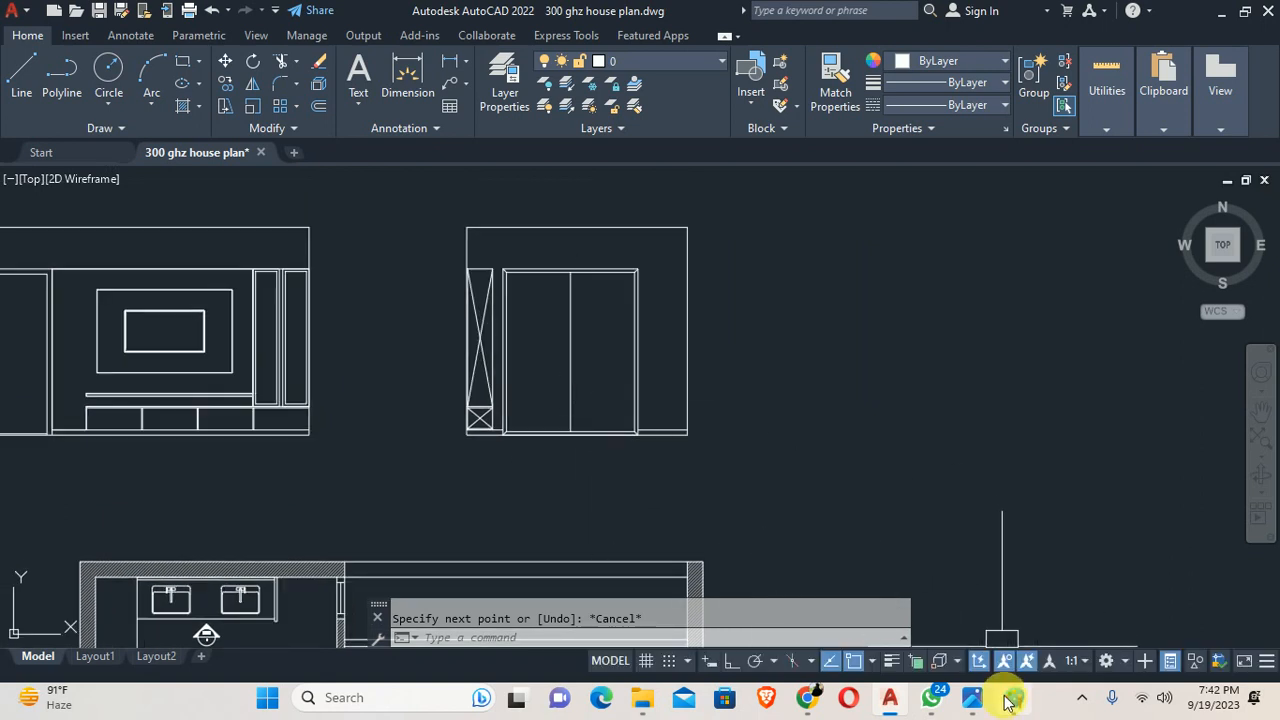
Step: Switch to Paint to examine how the sliding panels overlap at the middle of the sketch, and return to AutoCAD
left_click(1010, 699)
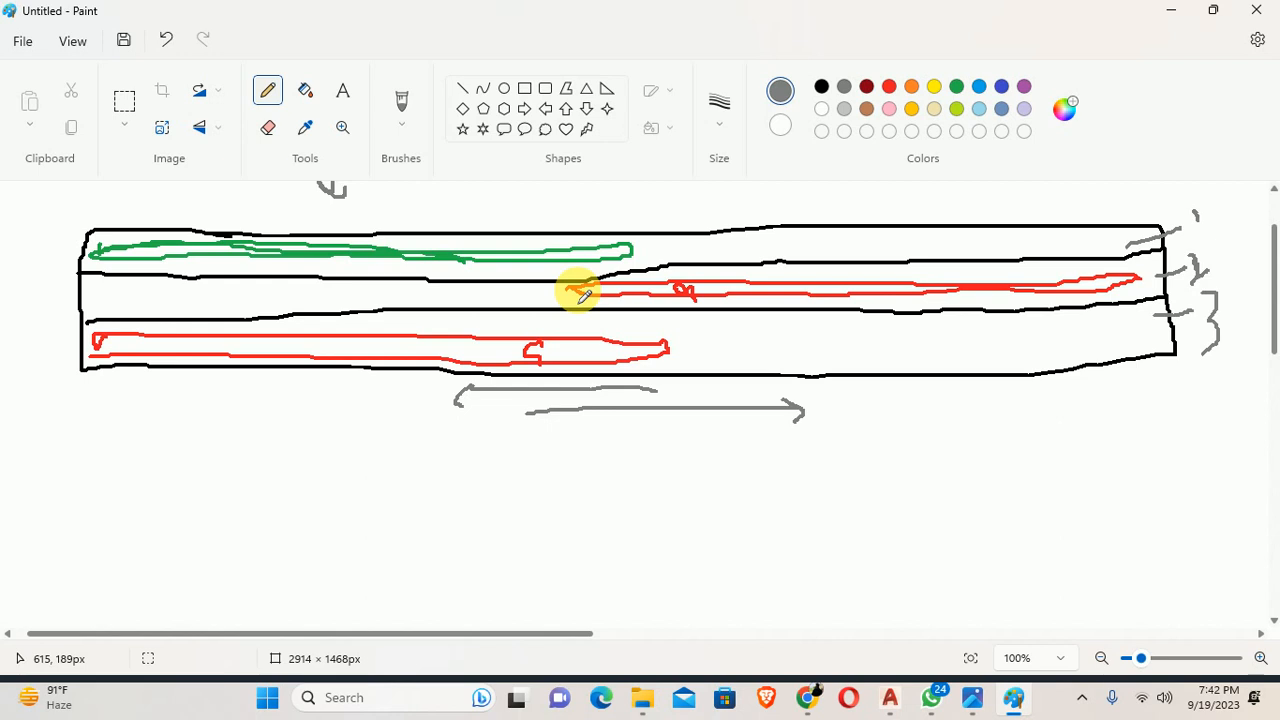
left_click_drag(583, 295, 567, 290)
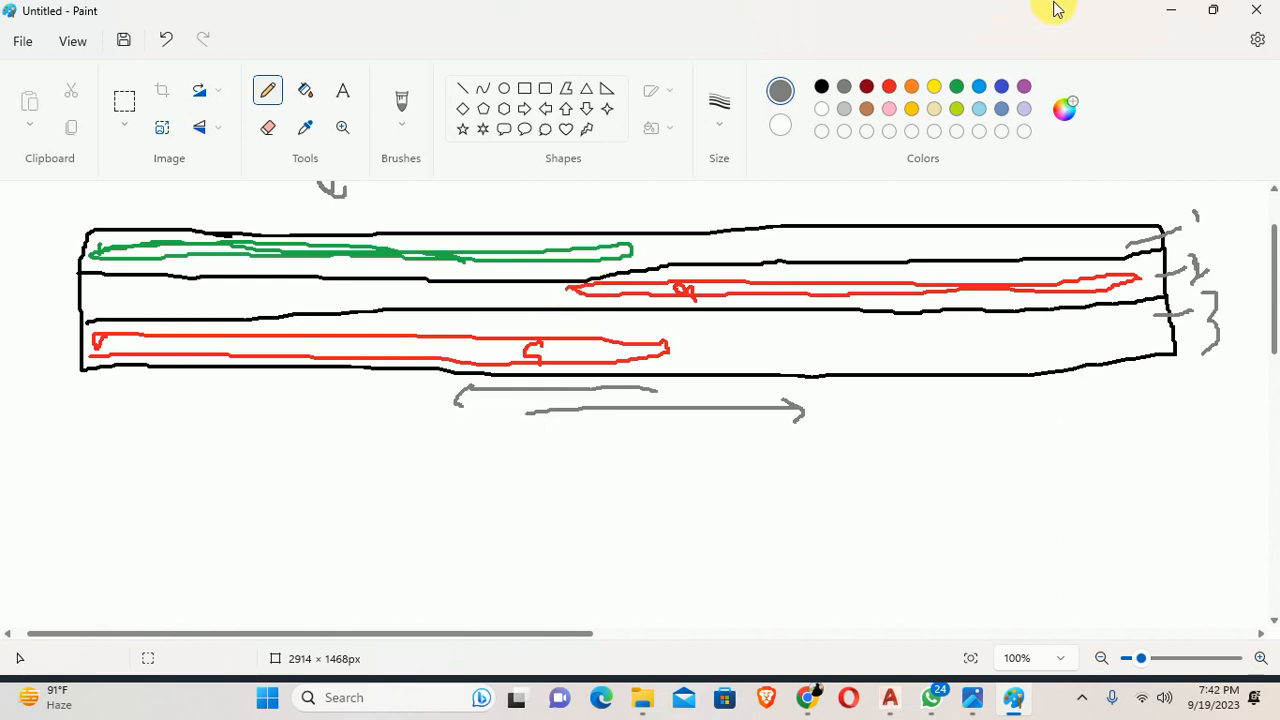
left_click(1188, 12)
Step: Offset the door's centre line 2" to the right and delete the original line
scroll(537, 340, "up", 3)
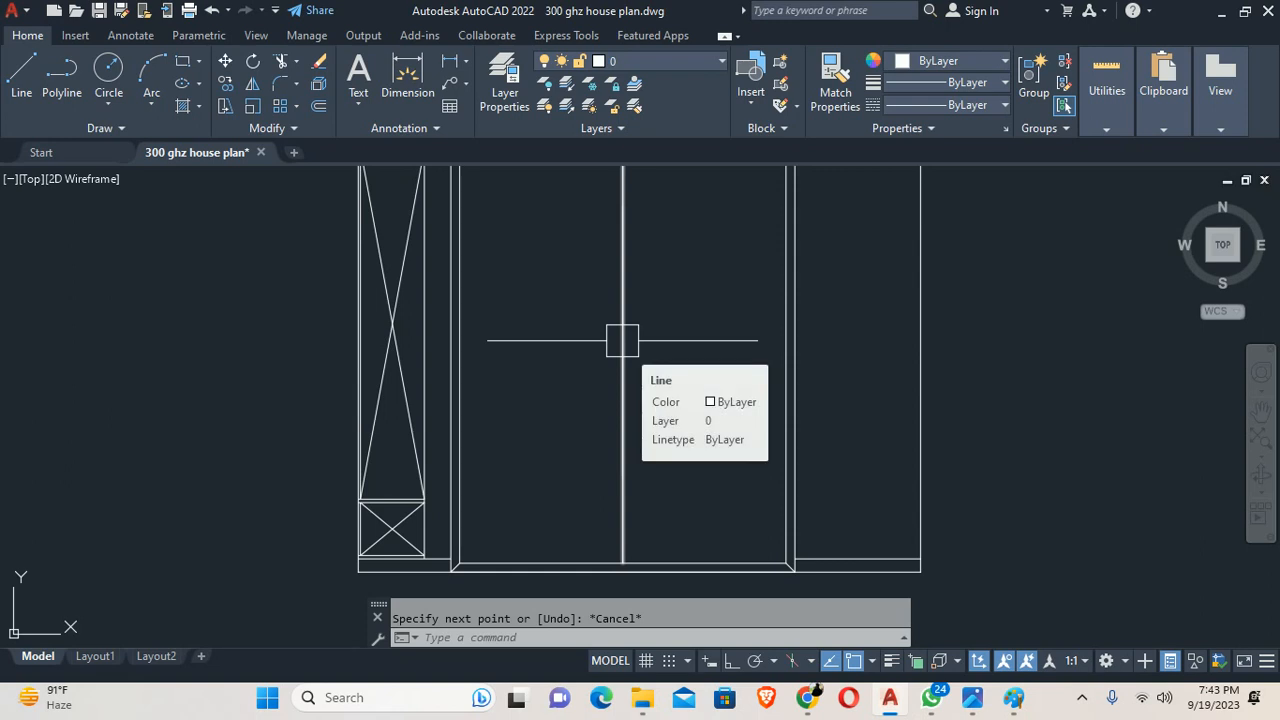
key("Escape")
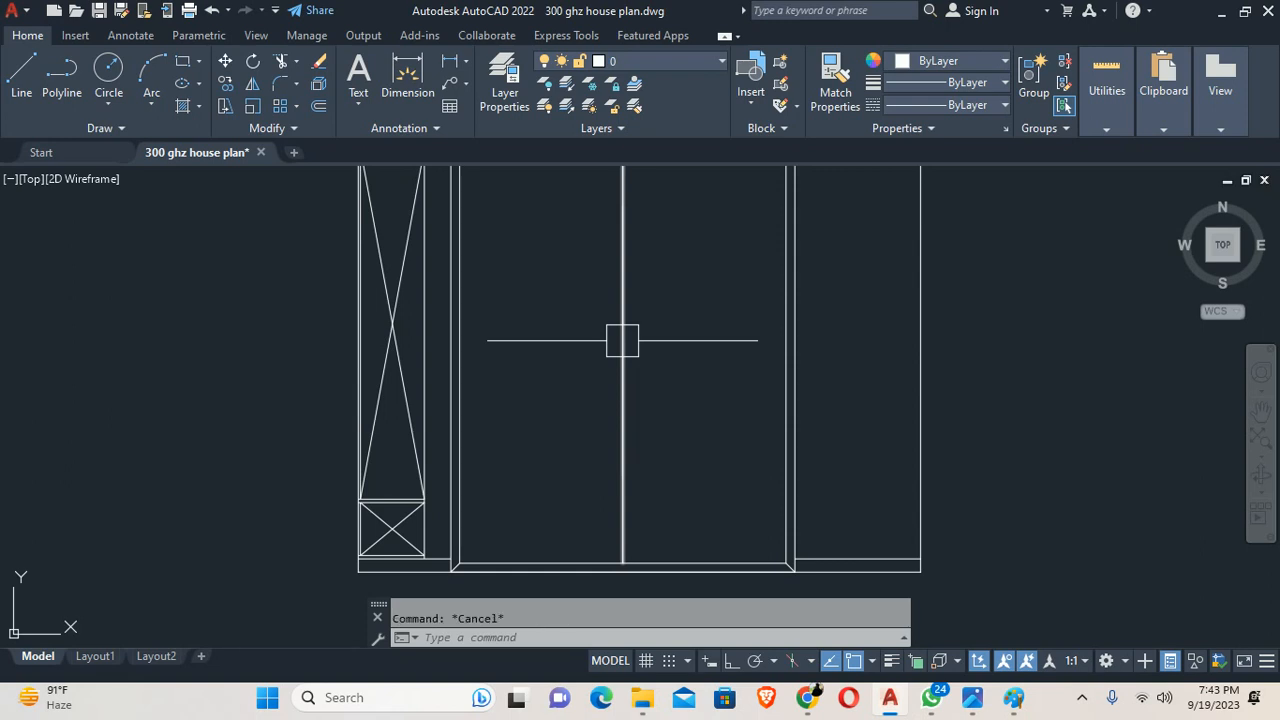
scroll(582, 345, "down", 2)
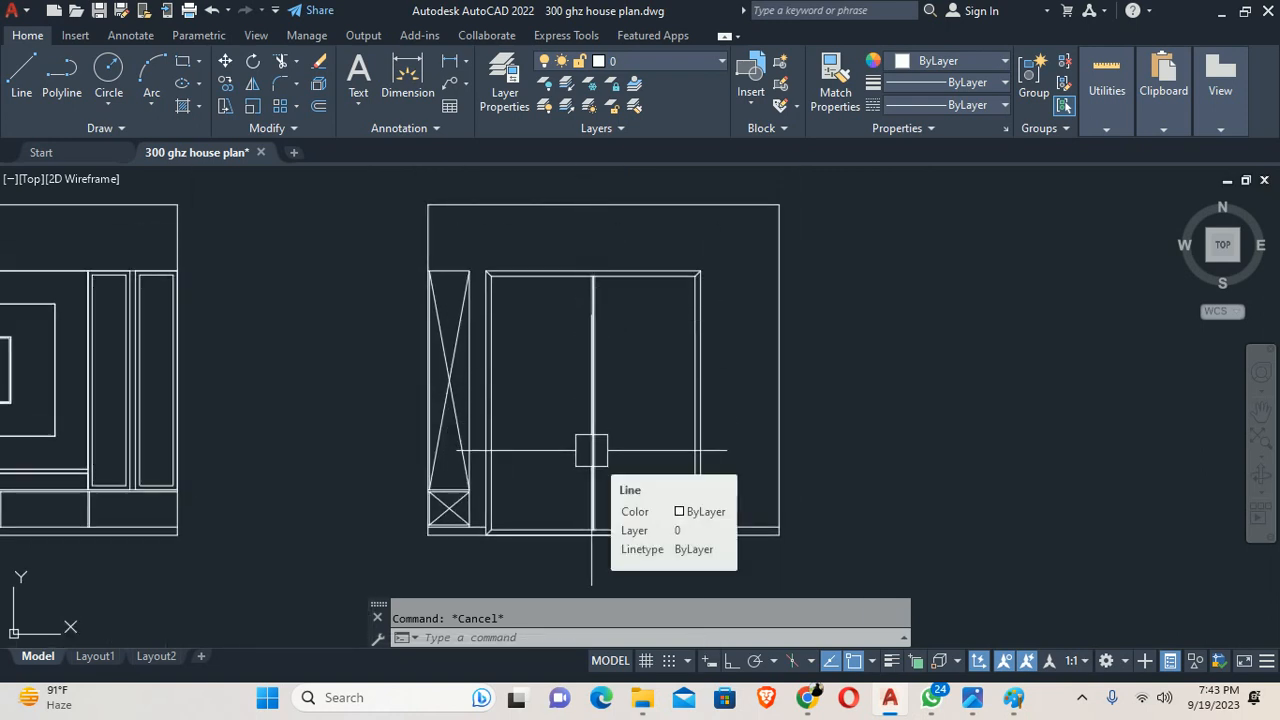
type("o")
key("Return")
type("2")
key("Return")
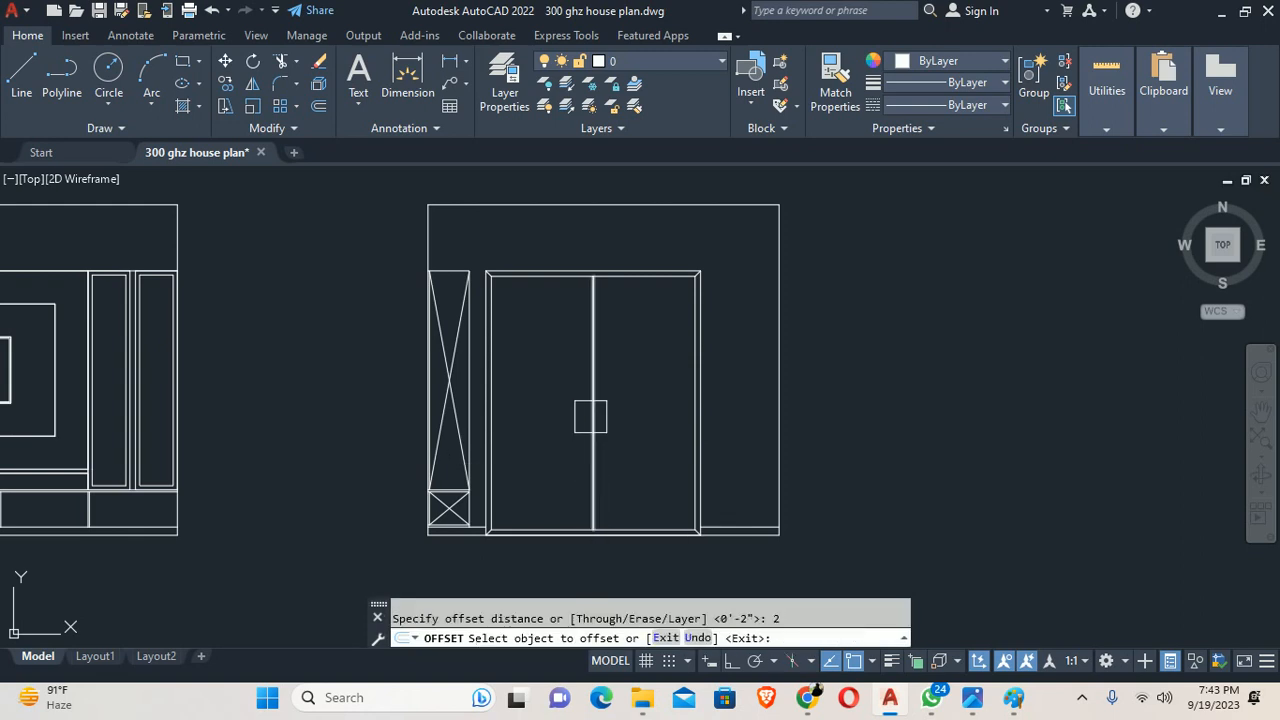
left_click(590, 416)
scroll(586, 371, "up", 3)
key("Escape")
left_click(584, 358)
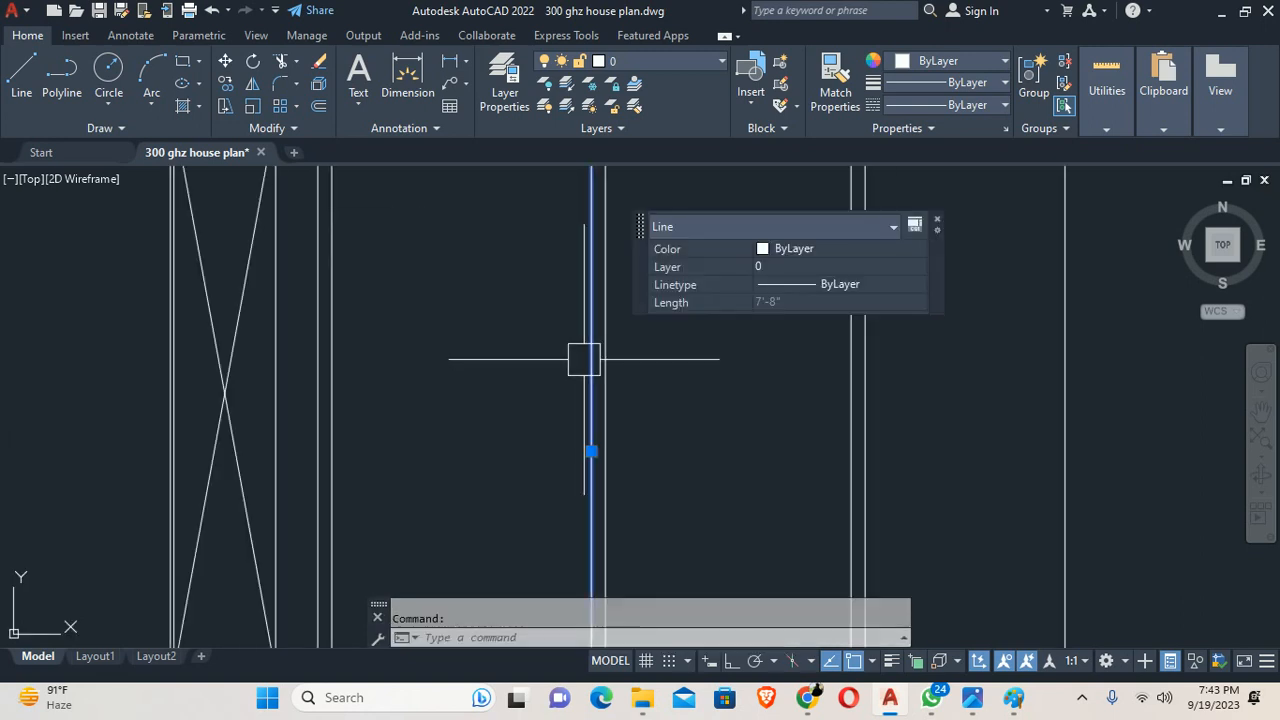
key("Delete")
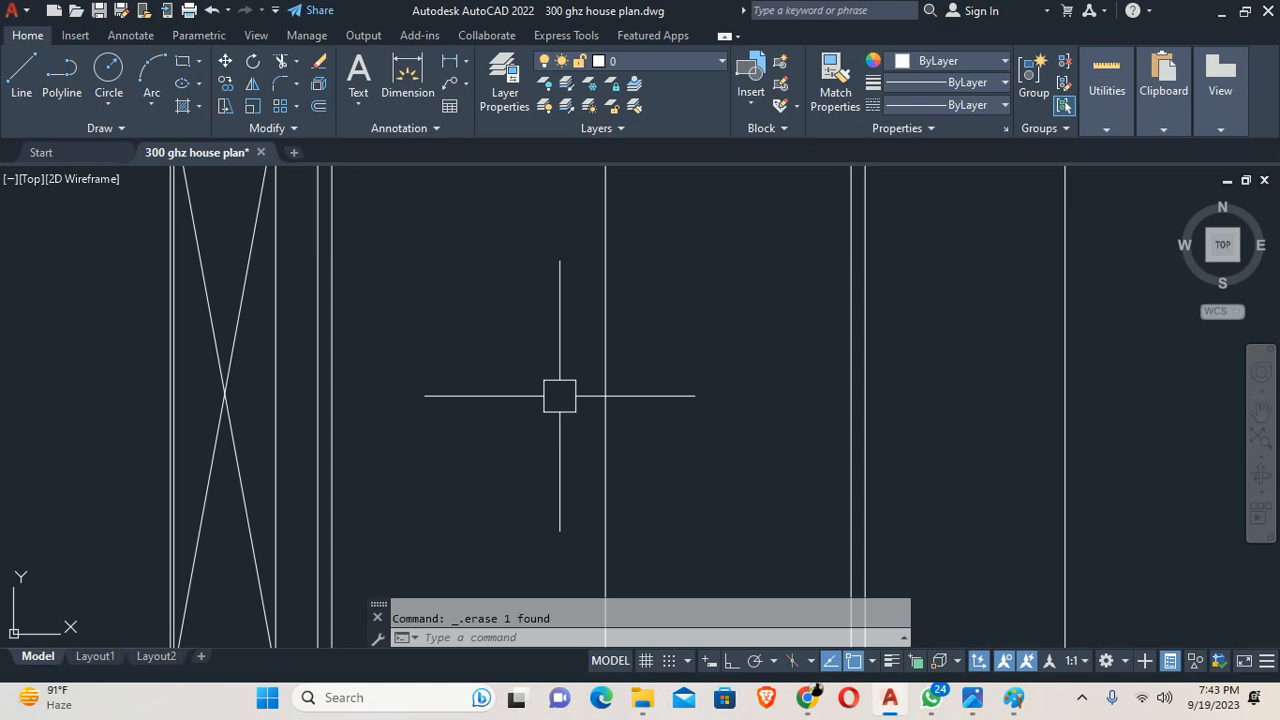
Step: Create a polyline boundary from the area of the door opening left of the dividing line
scroll(560, 396, "down", 3)
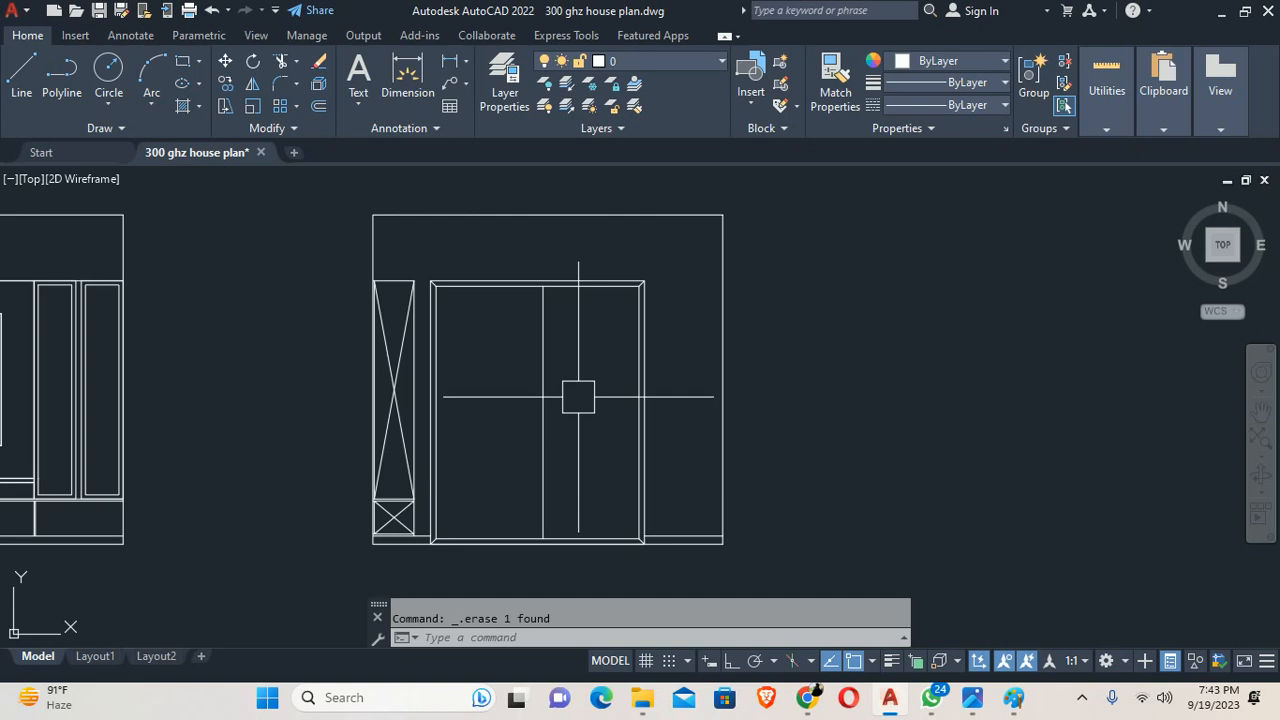
type("bo")
key("Return")
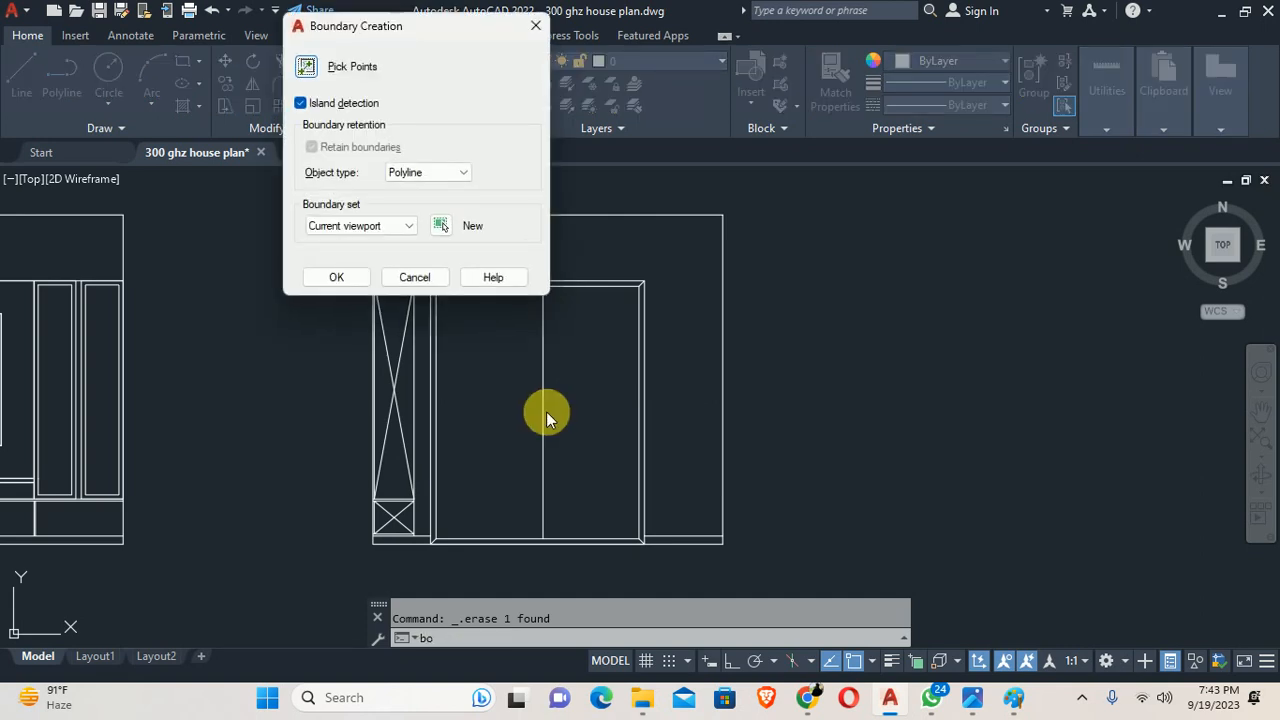
left_click(320, 67)
left_click(488, 339)
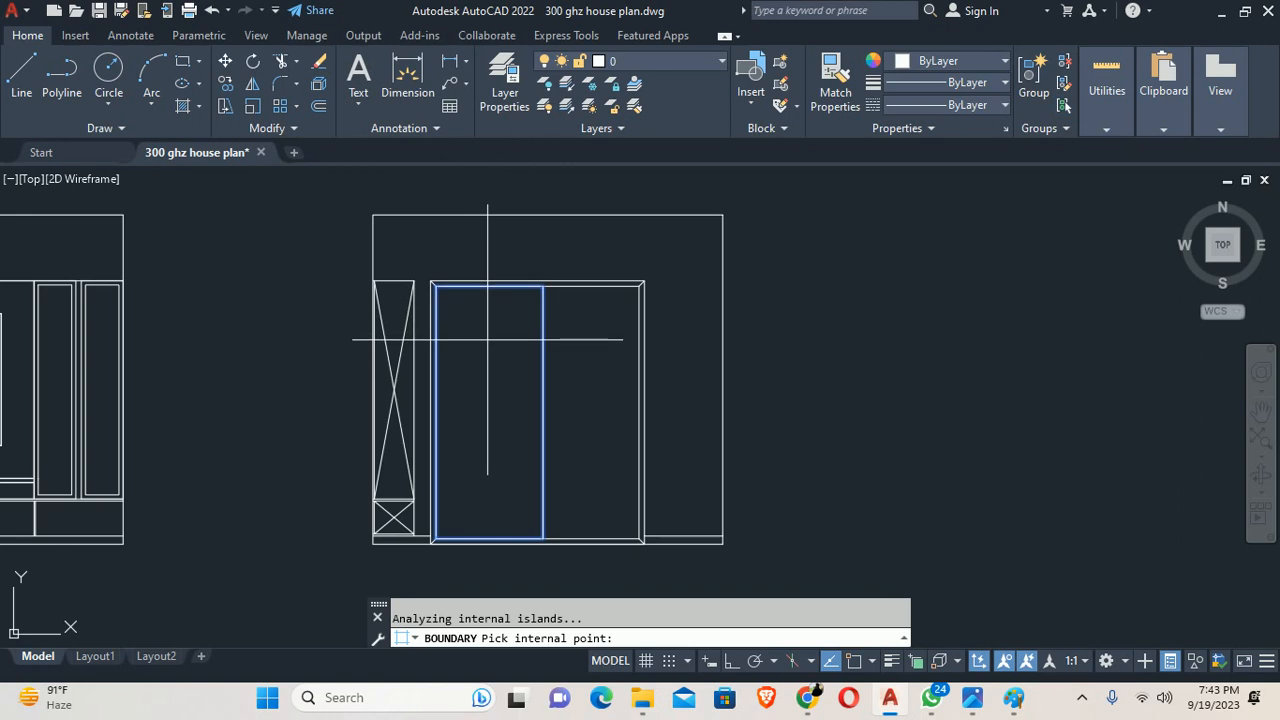
key("Escape")
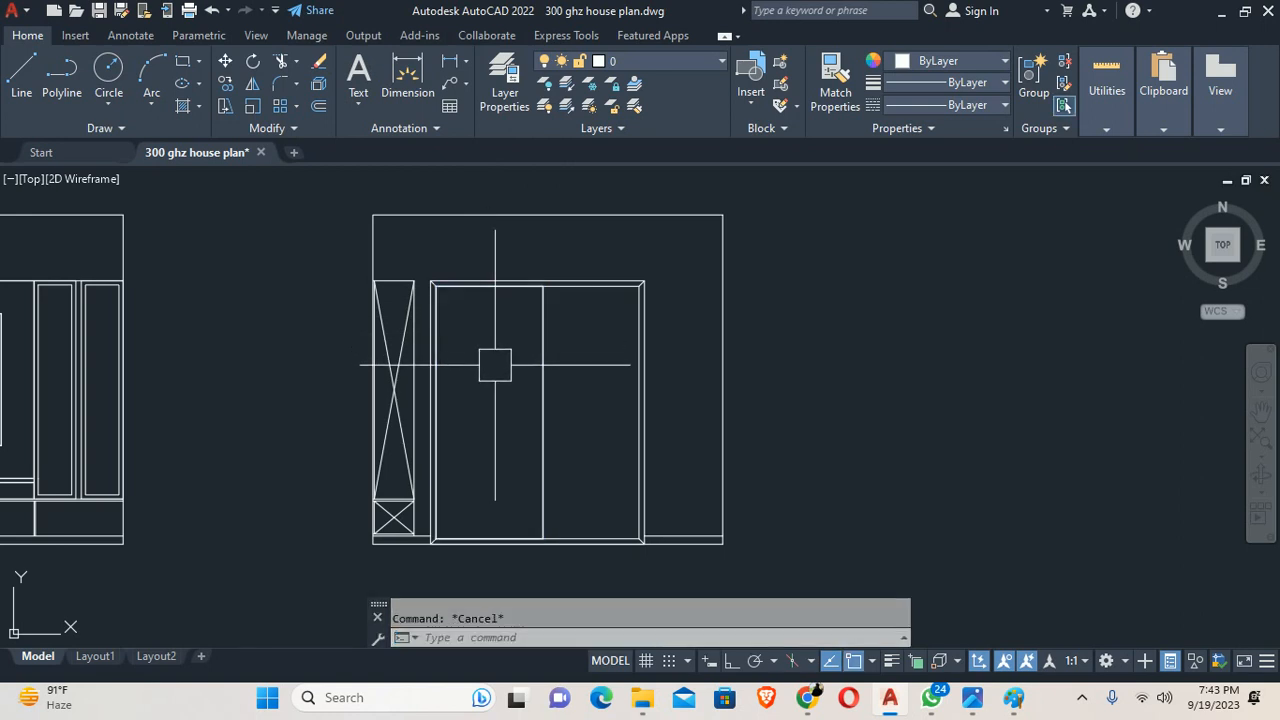
Step: Offset the left panel's boundary 4" inward to form its inner frame outline
type("o")
key("Return")
type("4")
key("Return")
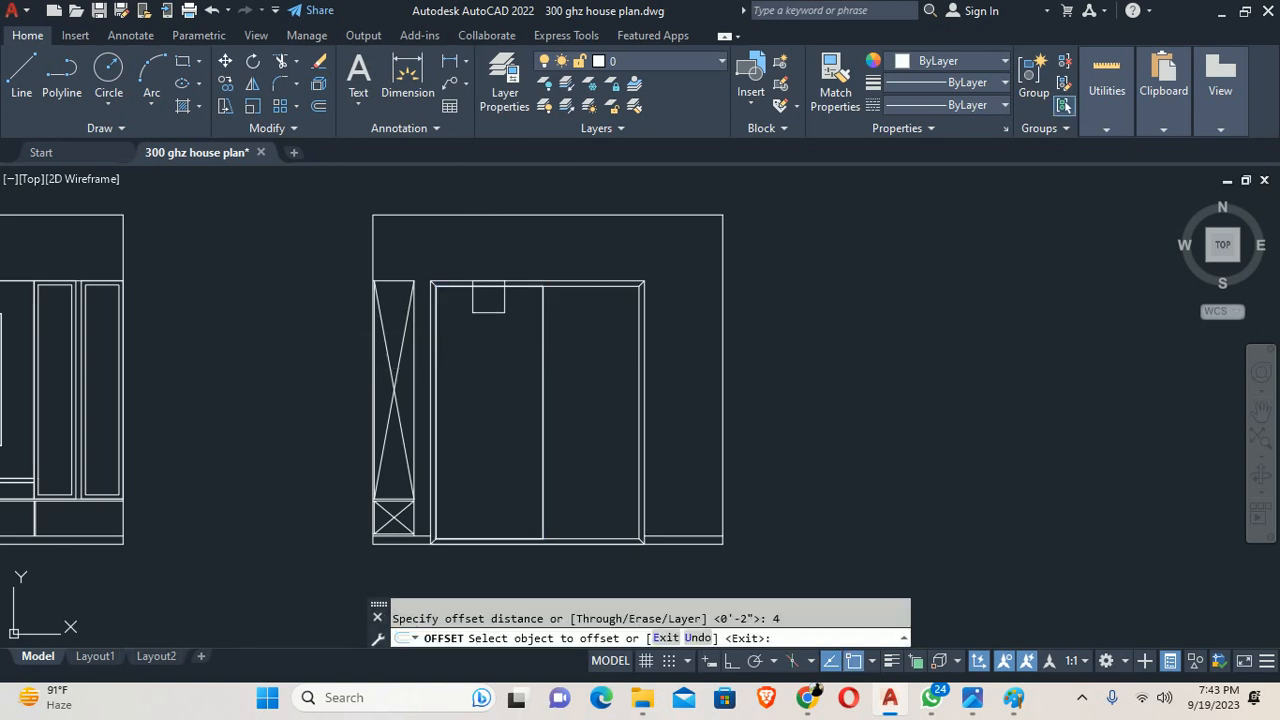
left_click(436, 370)
left_click(499, 347)
key("Escape")
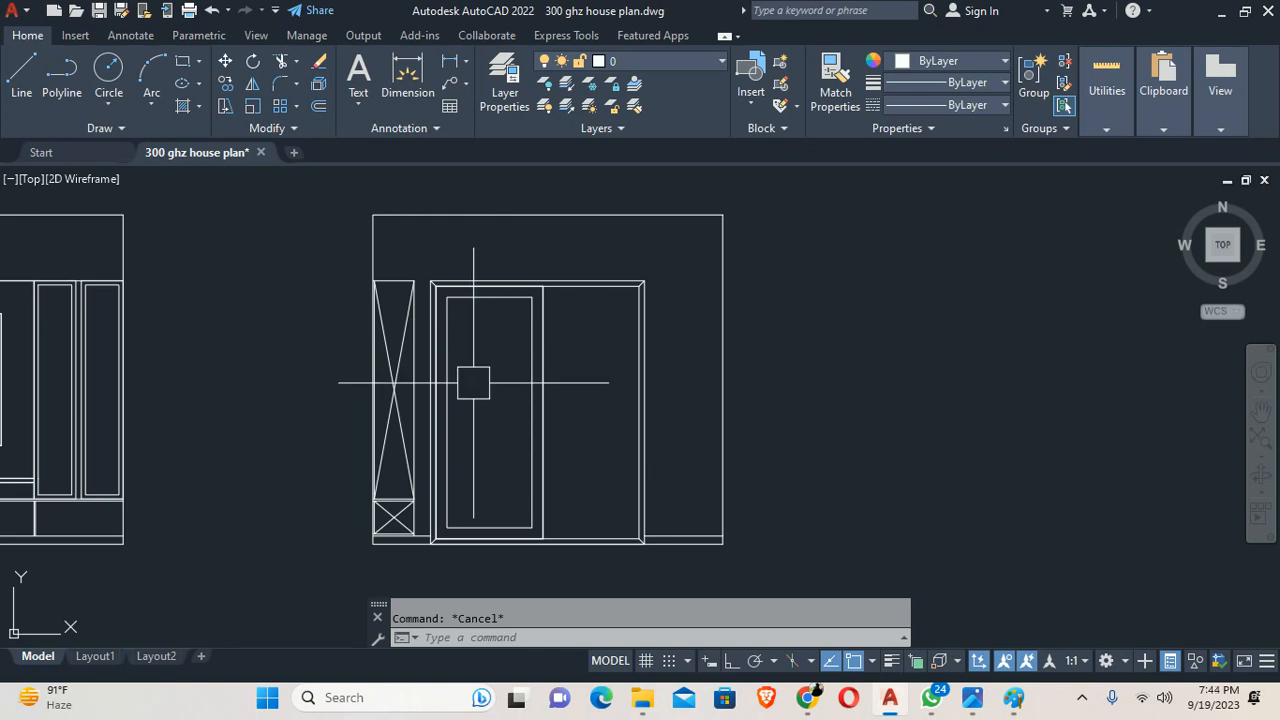
Step: Create a polyline boundary from the area of the door opening right of the dividing line
middle_click_drag(614, 429, 537, 423)
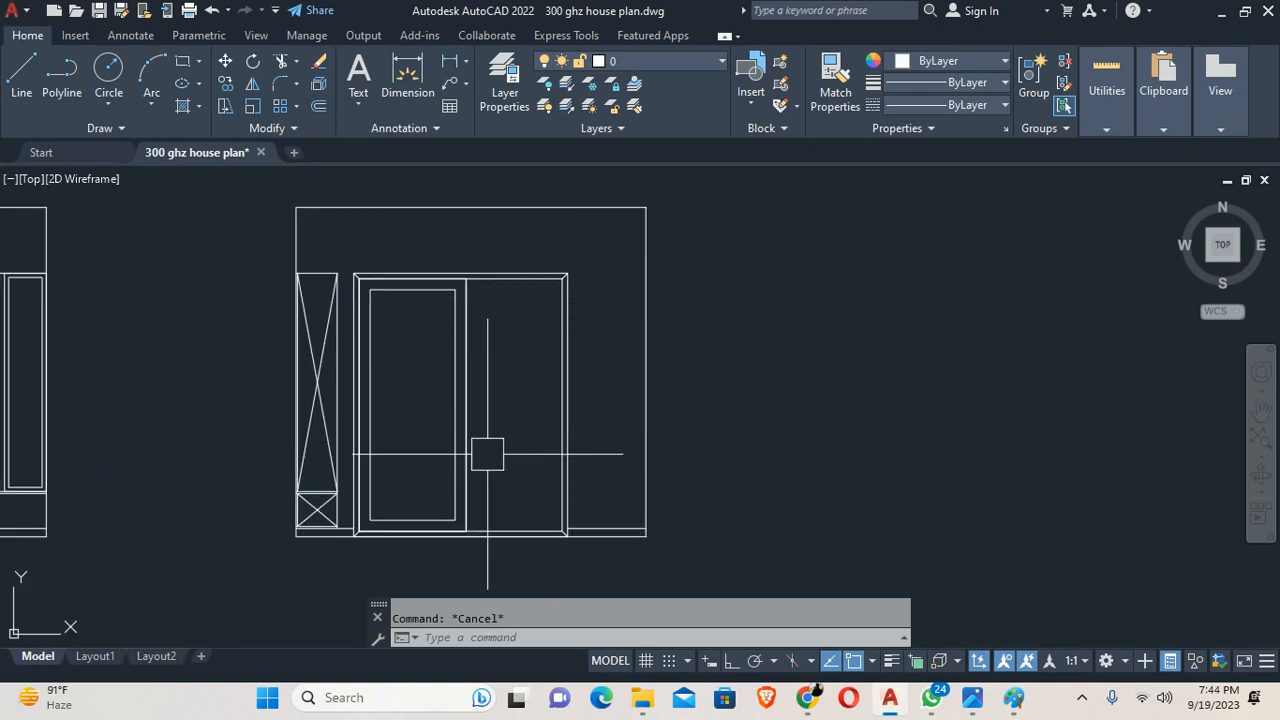
type("bo")
key("Return")
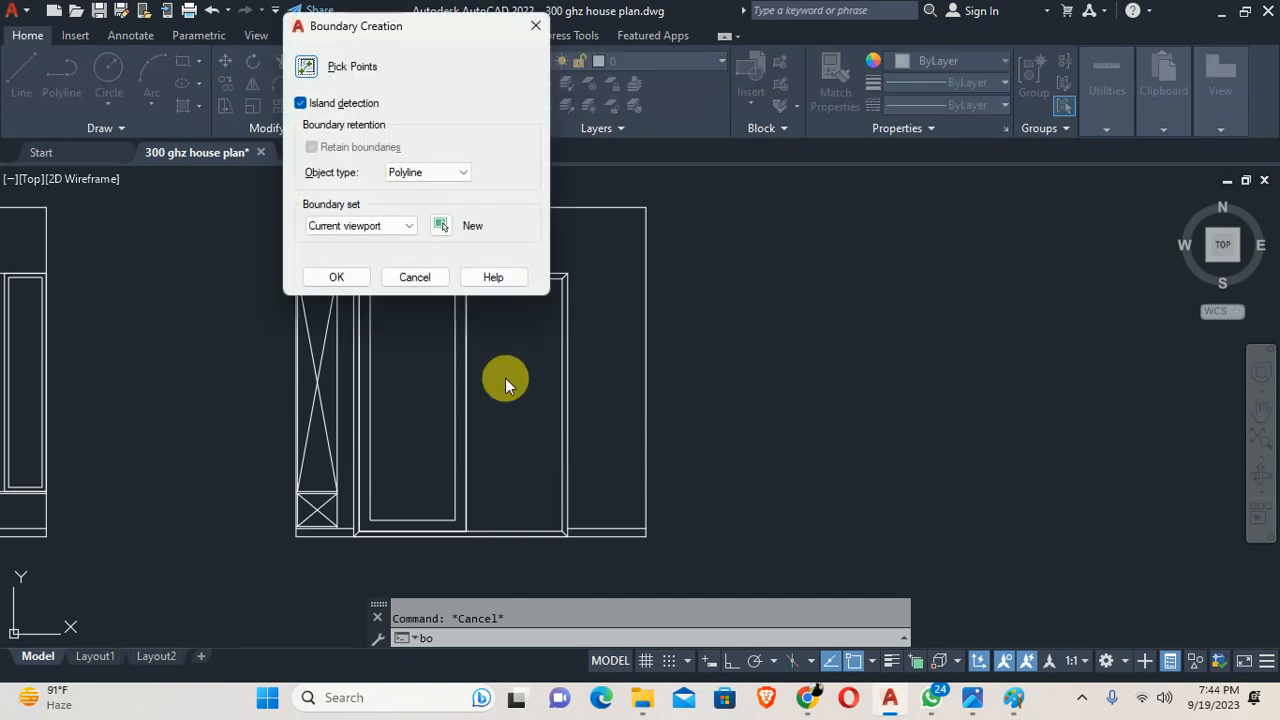
left_click(305, 65)
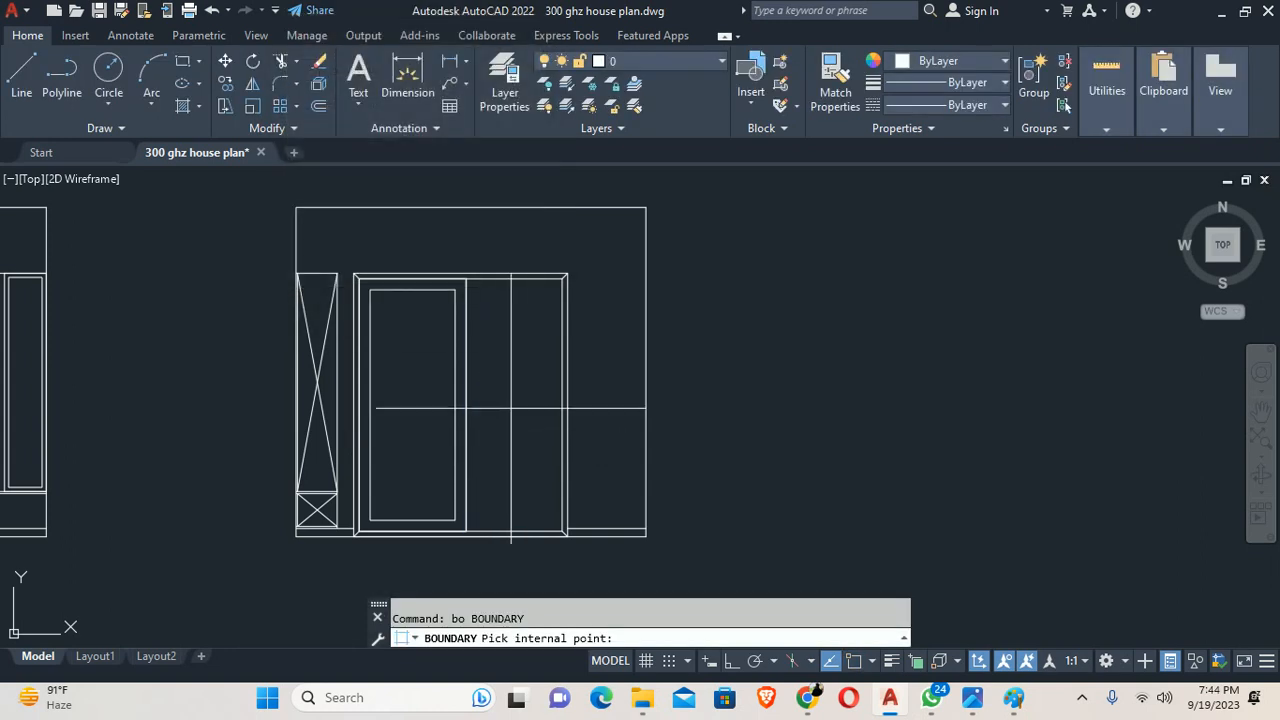
left_click(513, 435)
key("Escape")
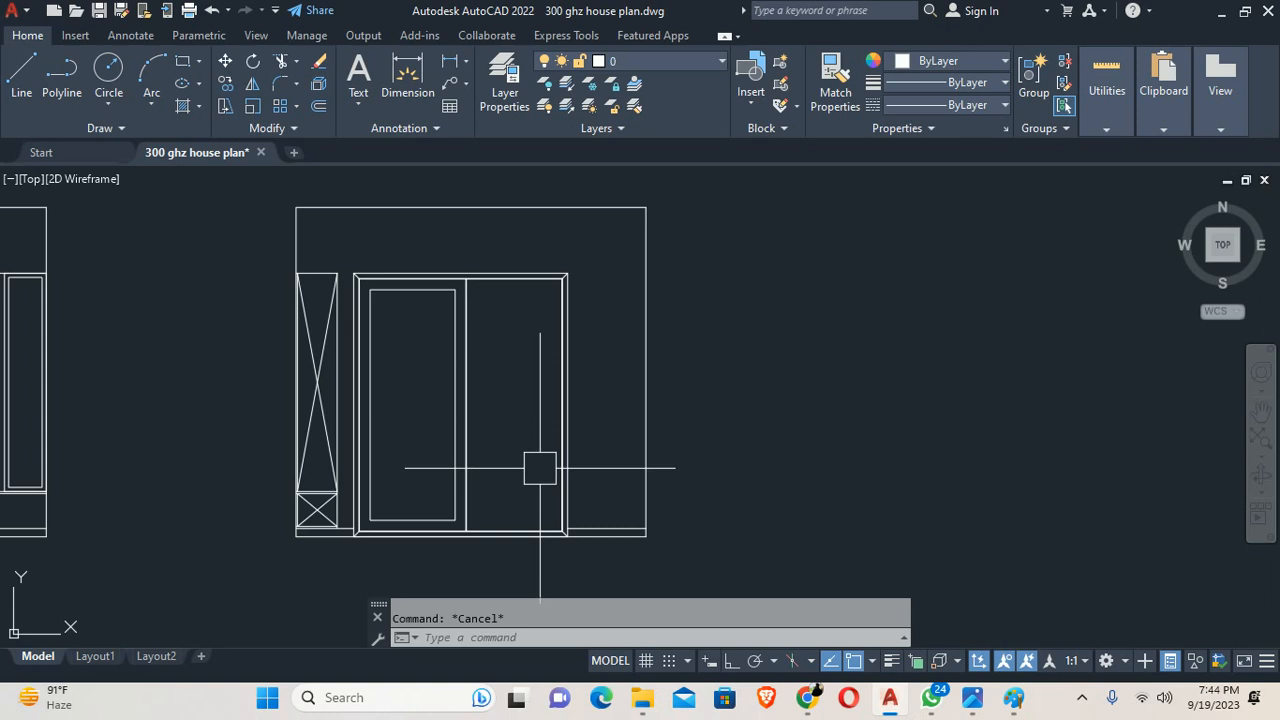
Step: Offset the right panel's boundary 4" inward to form its inner frame outline
type("o")
key("Return")
type("4")
key("Return")
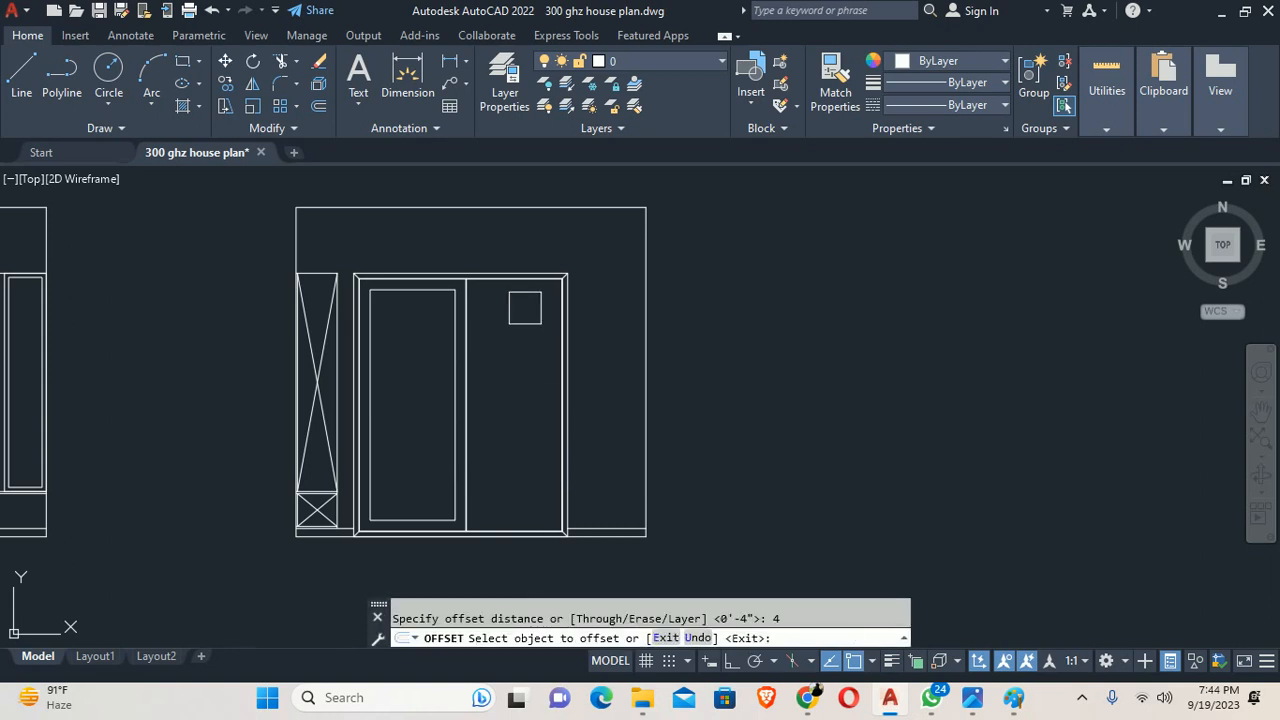
left_click(524, 278)
left_click(543, 337)
key("Escape")
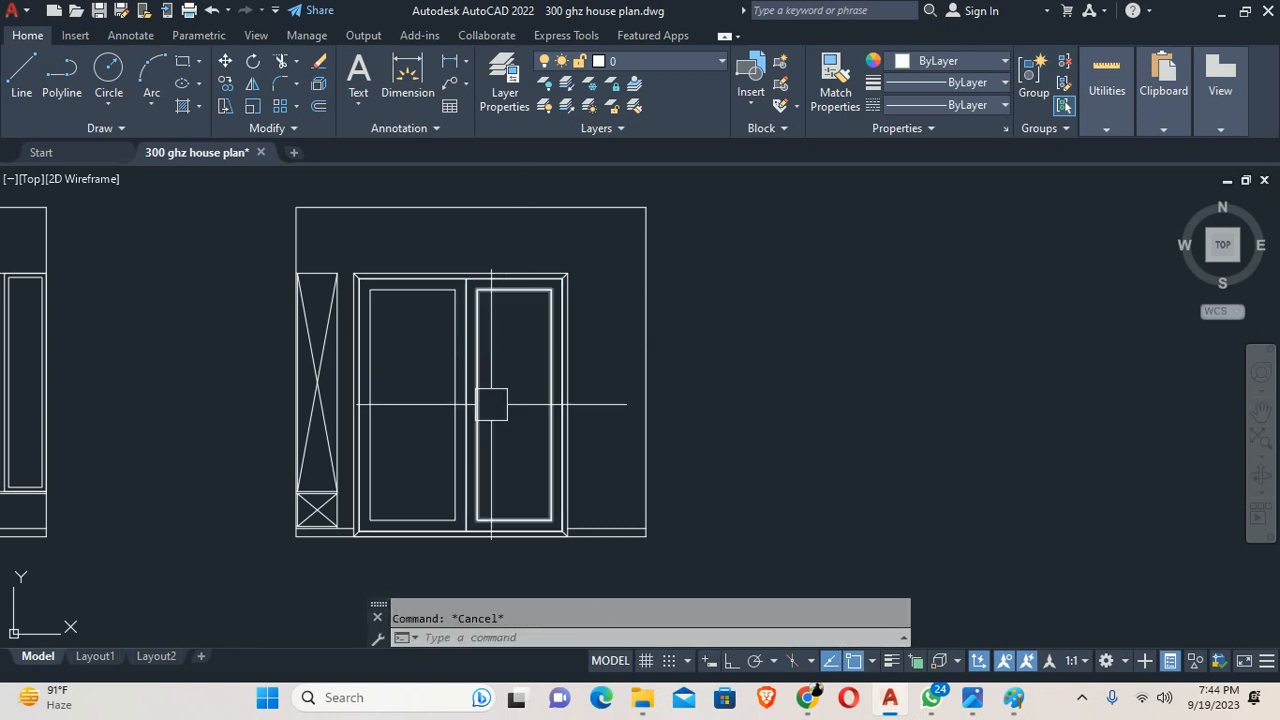
Step: Stretch the left edge of the right panel's inner outline to meet the dividing line
left_click(479, 386)
scroll(481, 386, "up", 8)
left_click(452, 392)
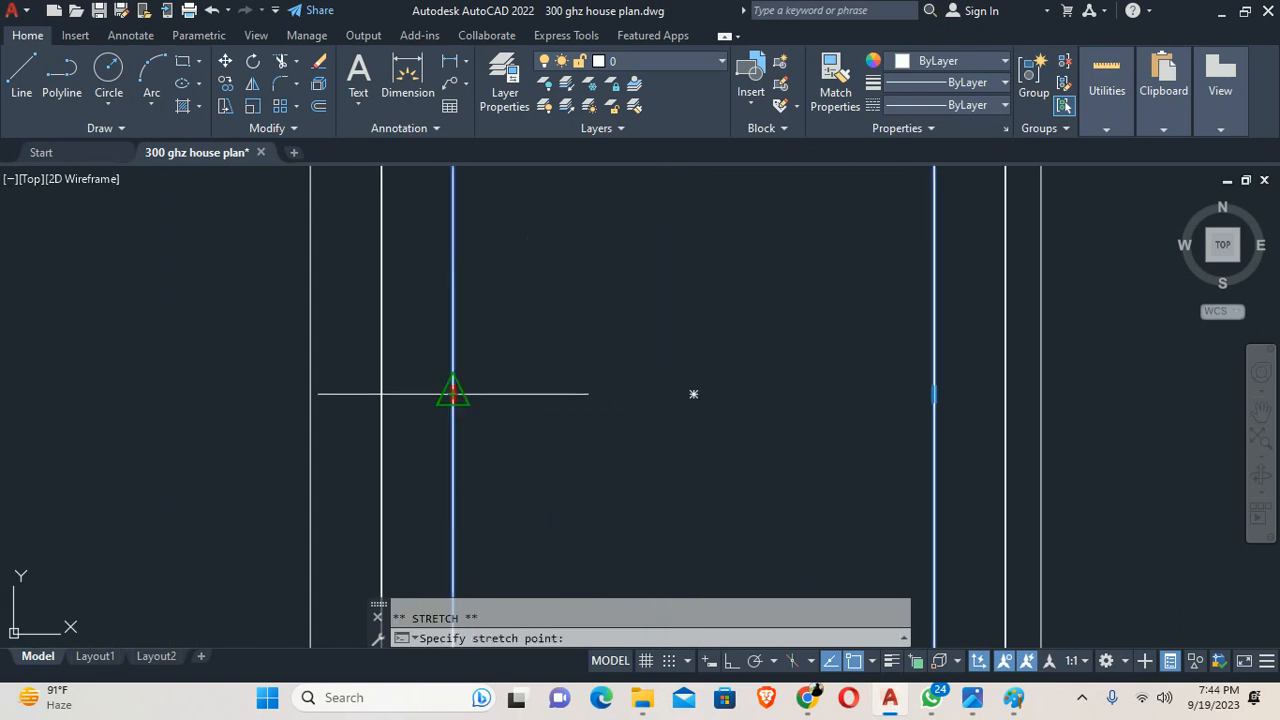
key("Escape")
scroll(377, 423, "down", 6)
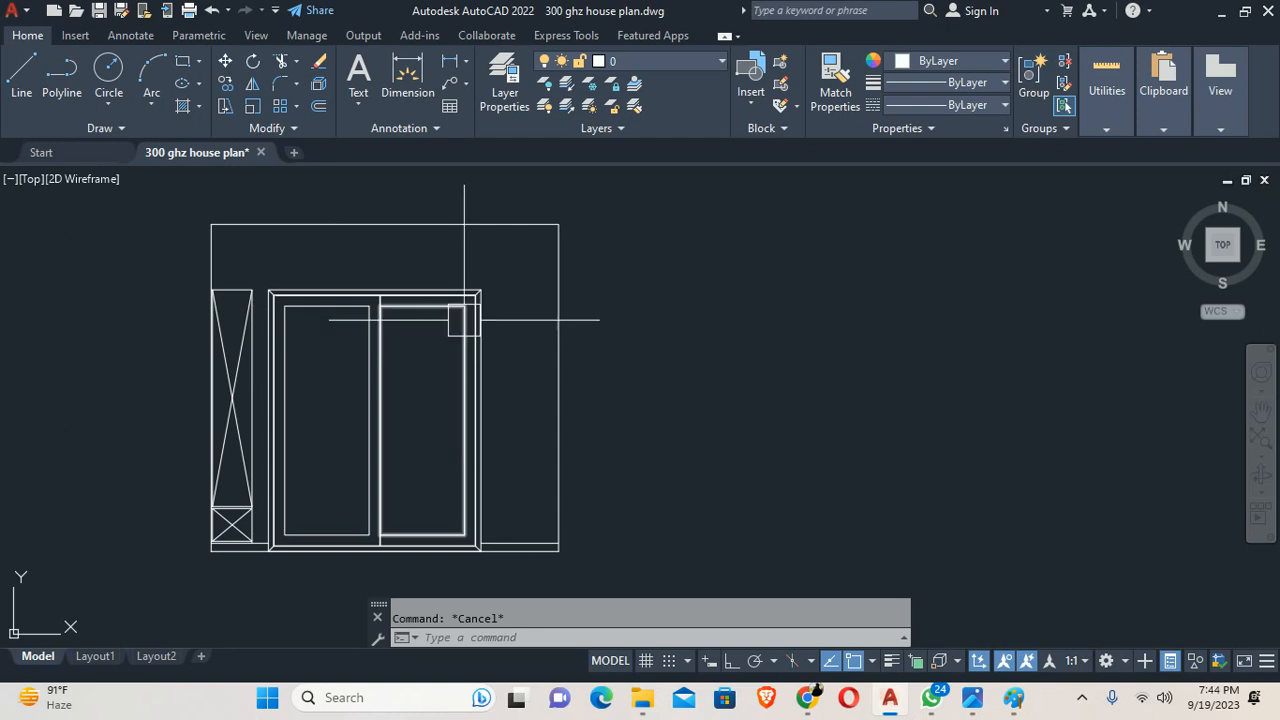
Step: Draw diagonal mitre lines joining the inner and outer outlines at the left panel's two top corners
type("l")
key("Return")
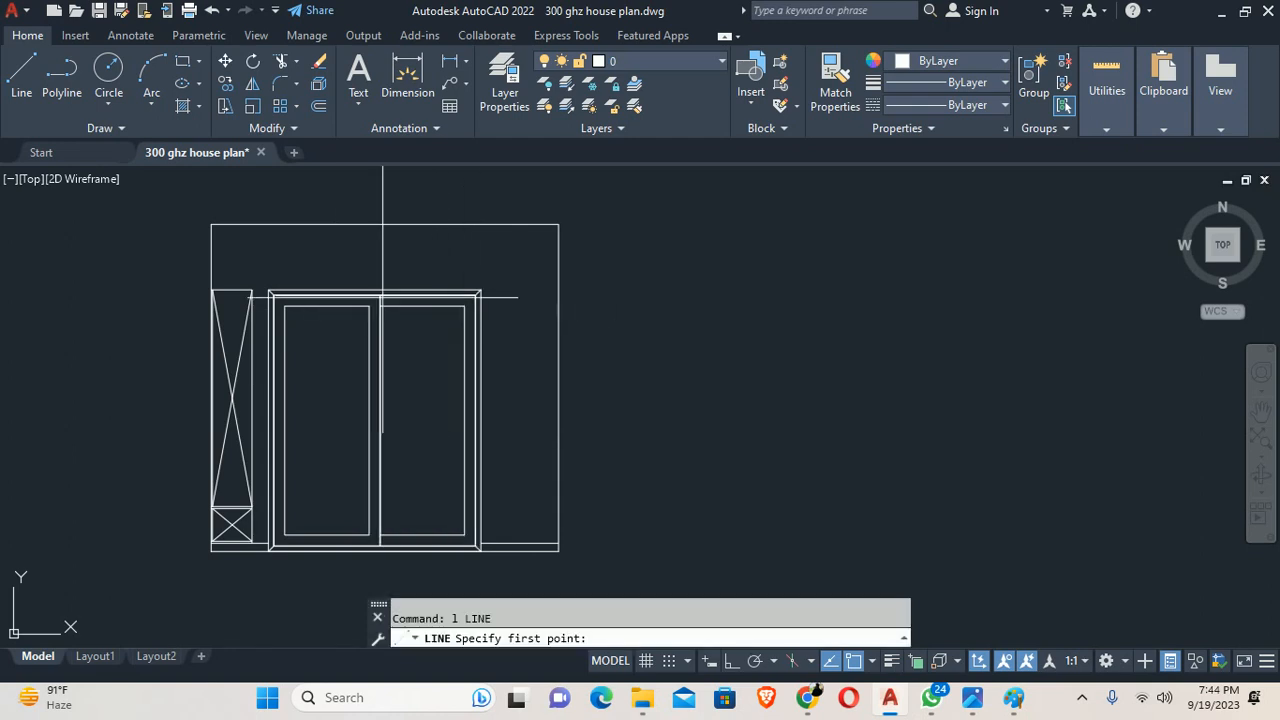
scroll(350, 305, "up", 4)
left_click(402, 305)
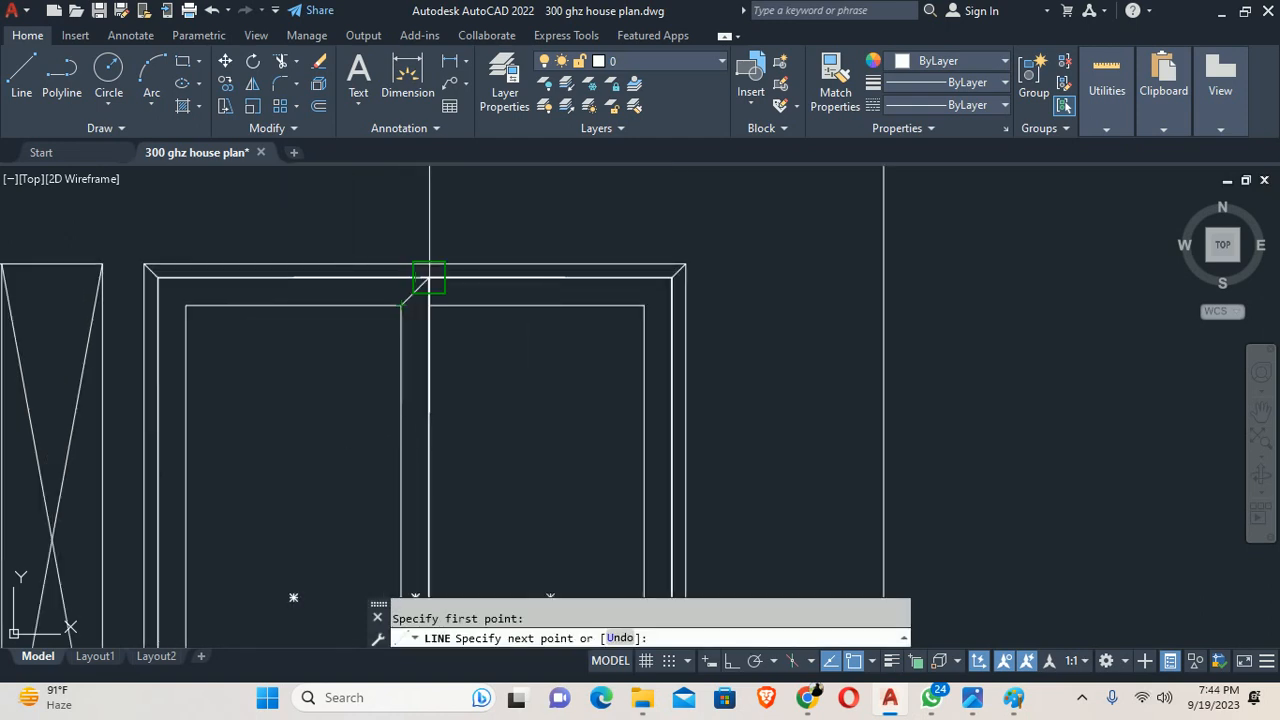
left_click(429, 280)
key("Escape")
key("Return")
left_click(186, 305)
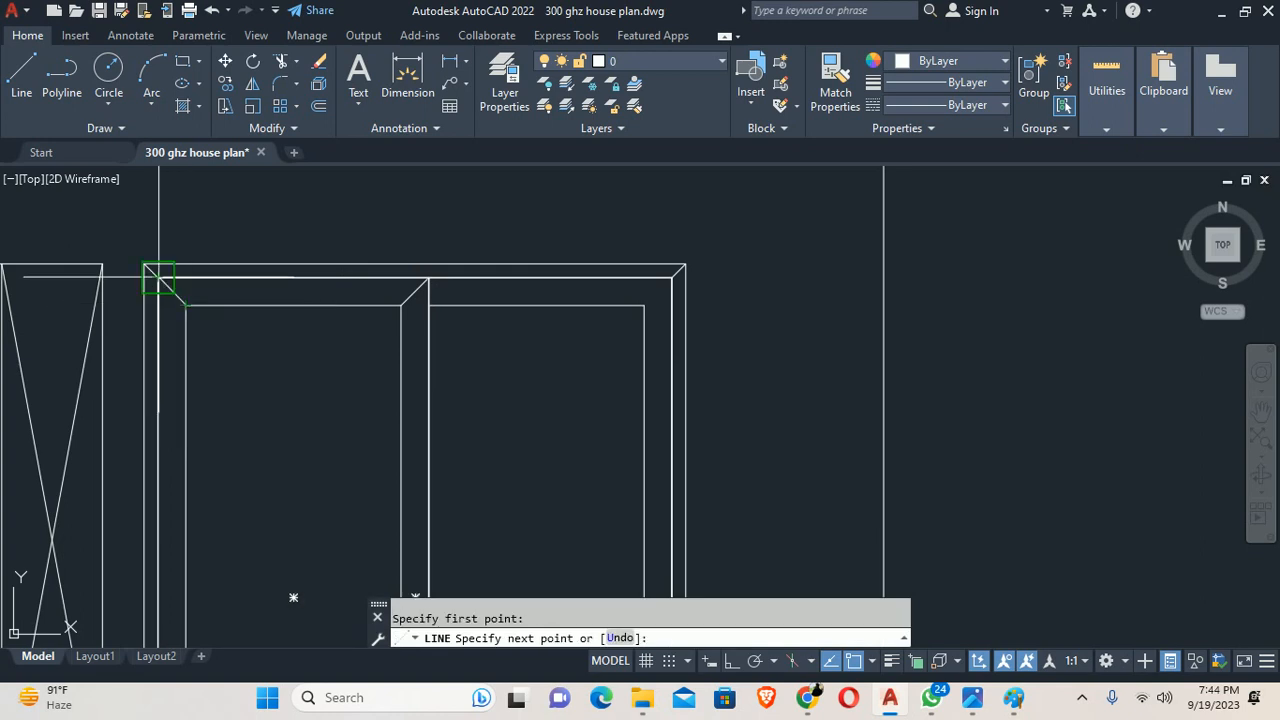
key("Escape")
Step: Draw diagonal mitre lines joining the inner and outer outlines at the left panel's two bottom corners
scroll(206, 366, "down", 5)
scroll(274, 366, "up", 4)
key("Return")
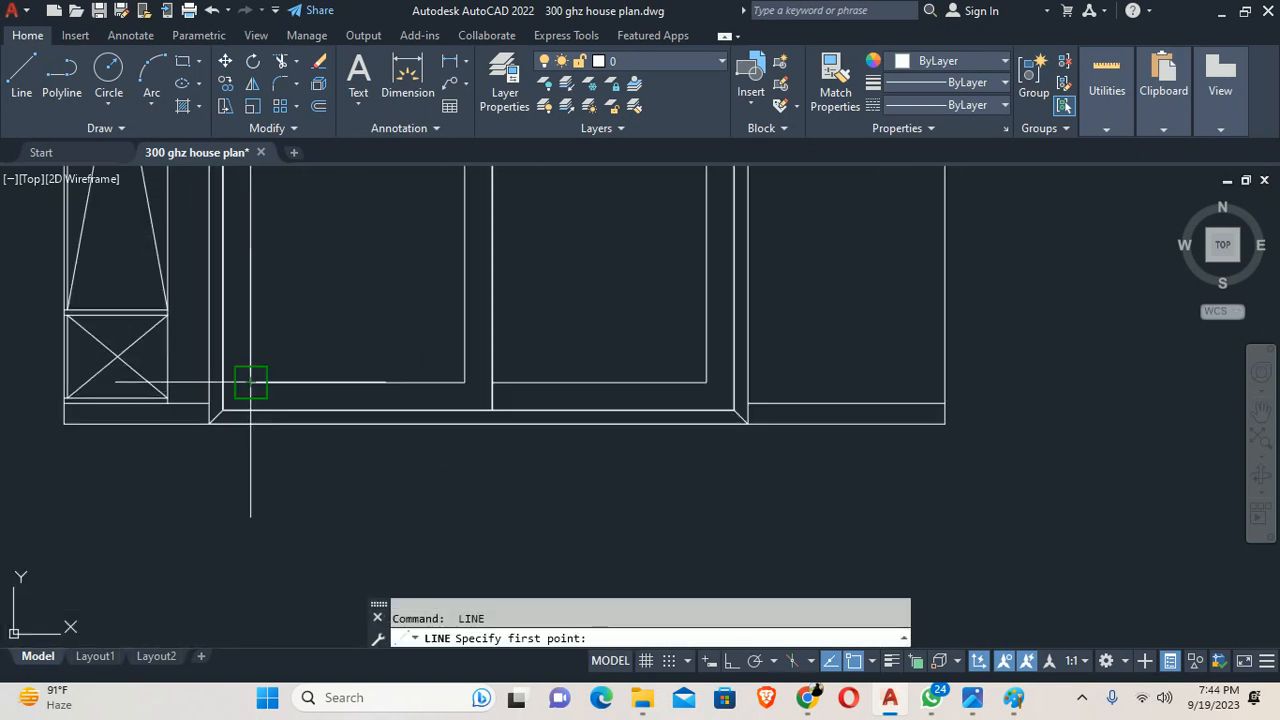
left_click(250, 381)
left_click(222, 410)
key("Escape")
key("Return")
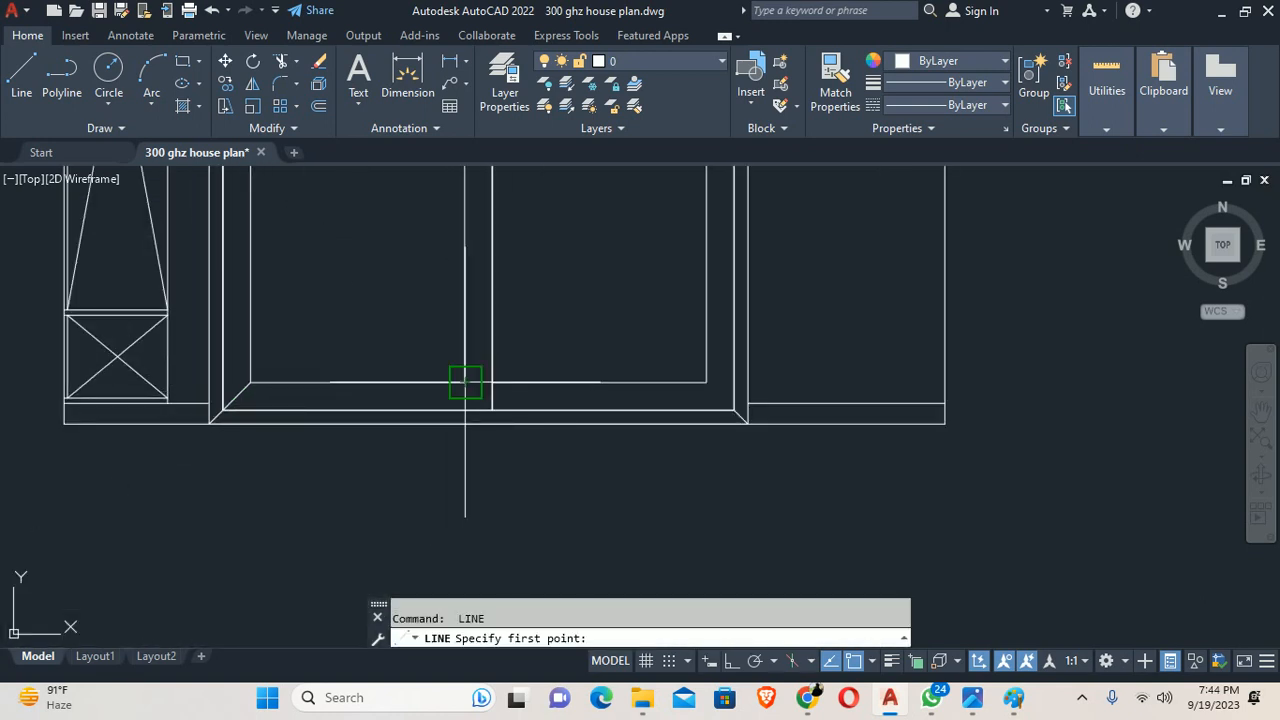
left_click(465, 381)
left_click(492, 409)
key("Escape")
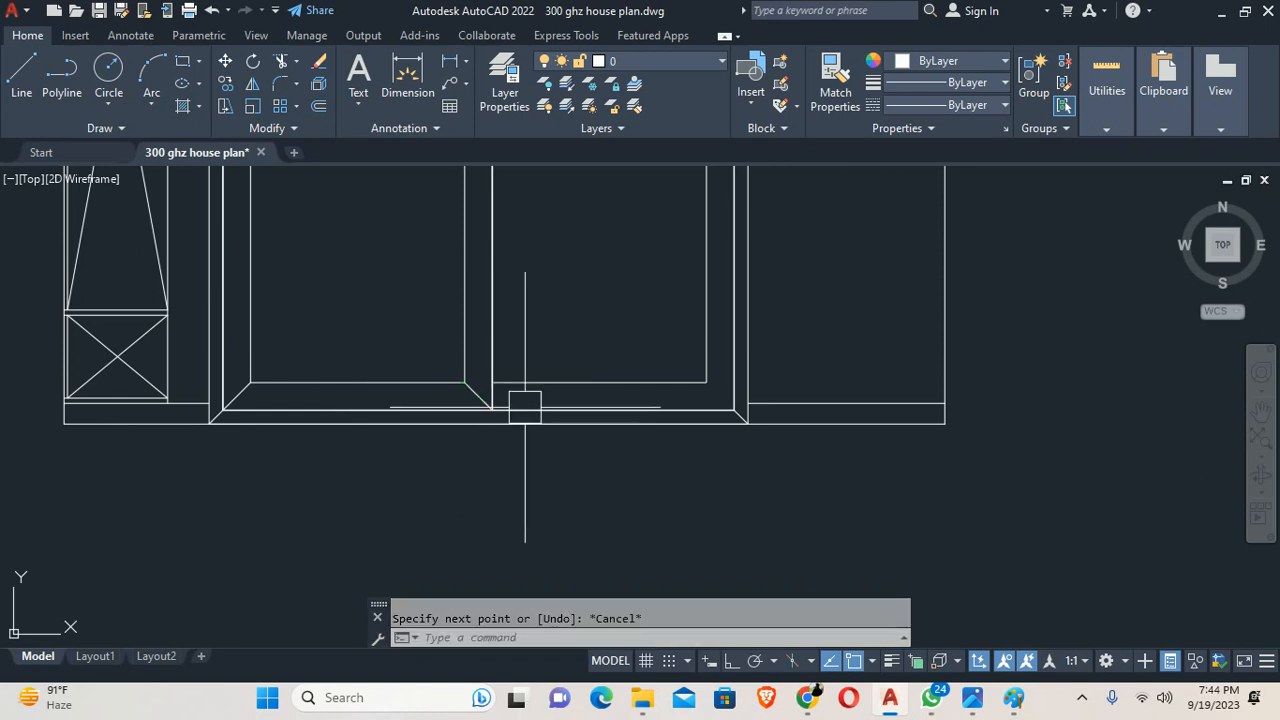
Step: Draw diagonal mitre lines joining the inner and outer outlines at the right panel's bottom-right and top-right corners
key("Return")
scroll(700, 380, "up", 4)
left_click(737, 374)
left_click(777, 423)
key("Escape")
scroll(747, 352, "down", 4)
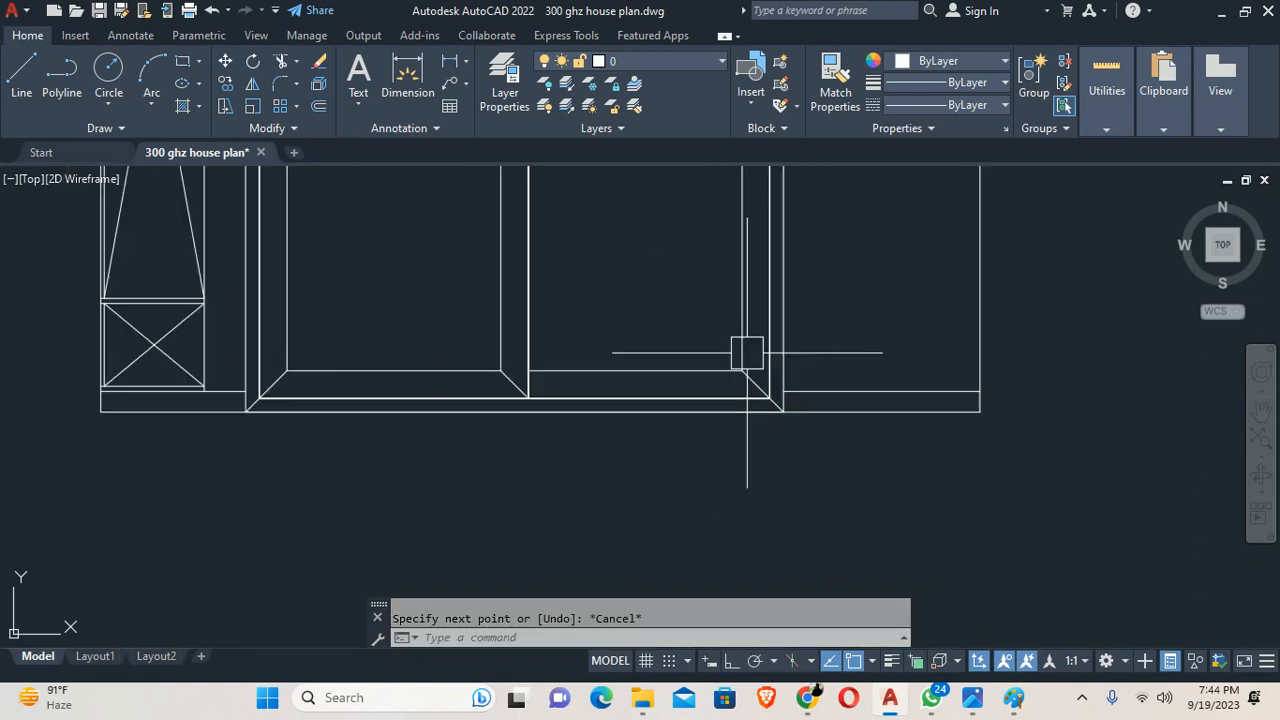
scroll(657, 443, "down", 3)
scroll(686, 366, "up", 4)
key("Return")
left_click(726, 282)
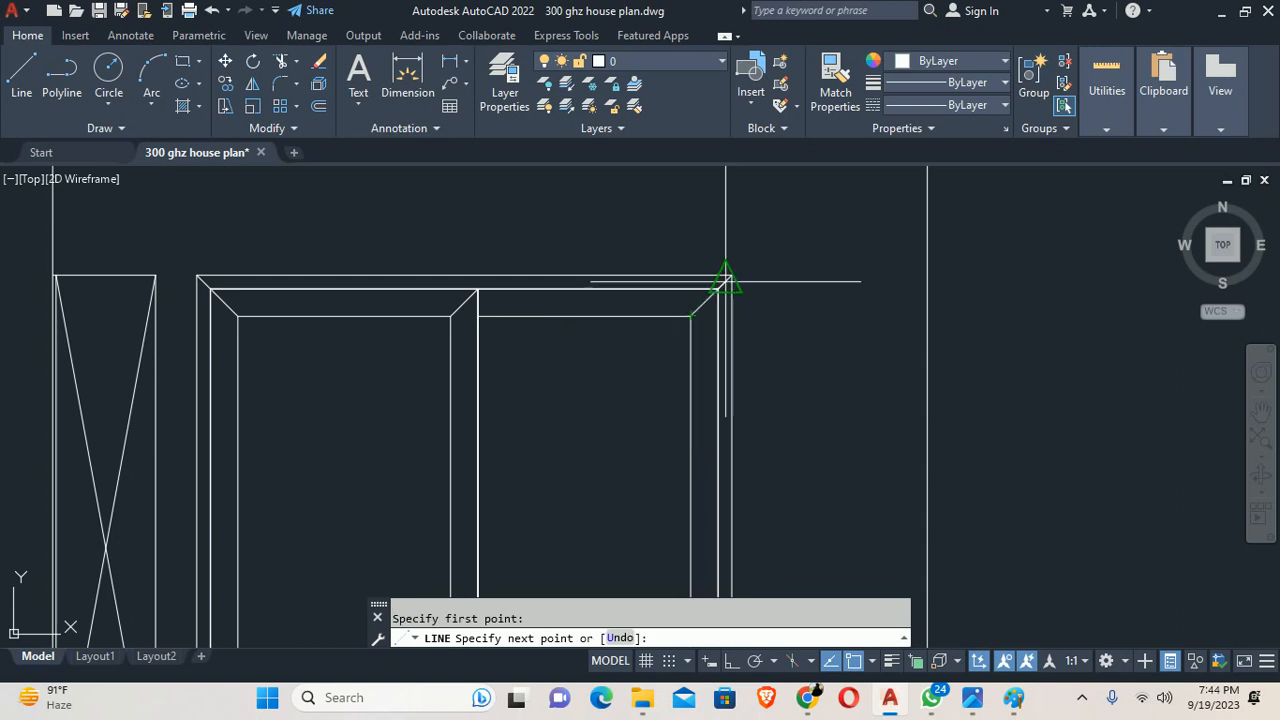
key("Escape")
scroll(640, 320, "down", 6)
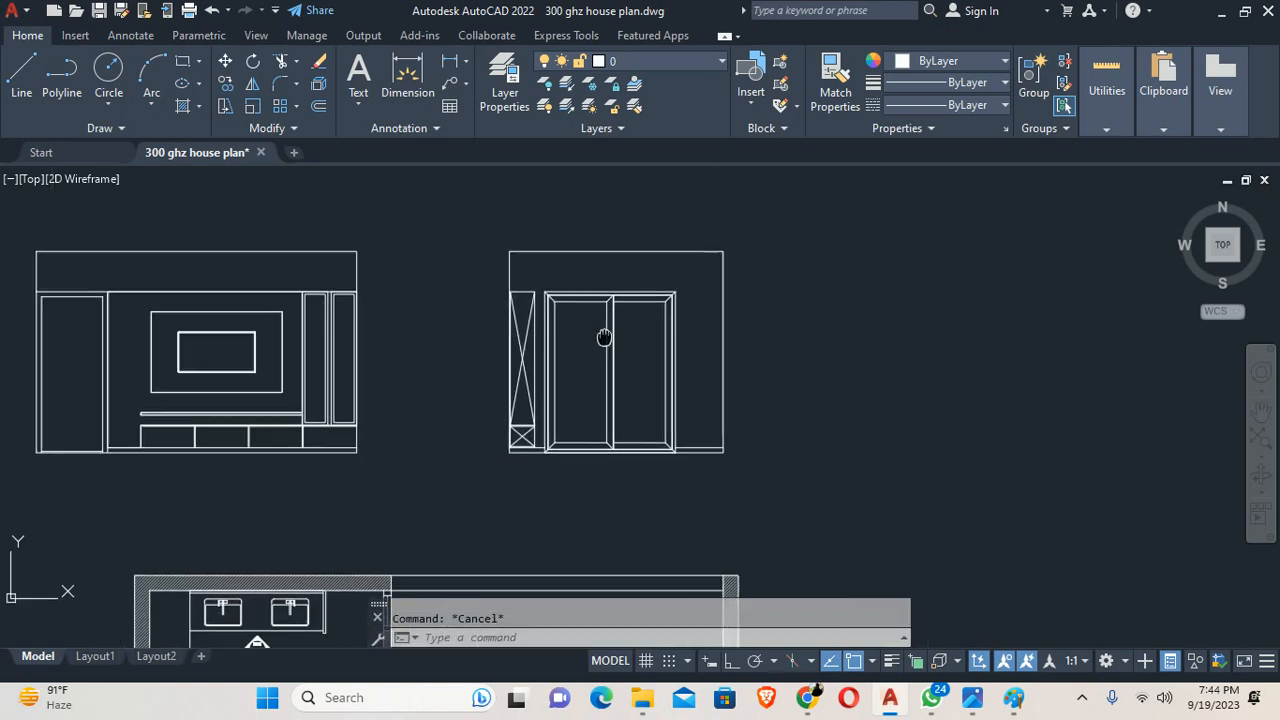
scroll(595, 332, "up", 4)
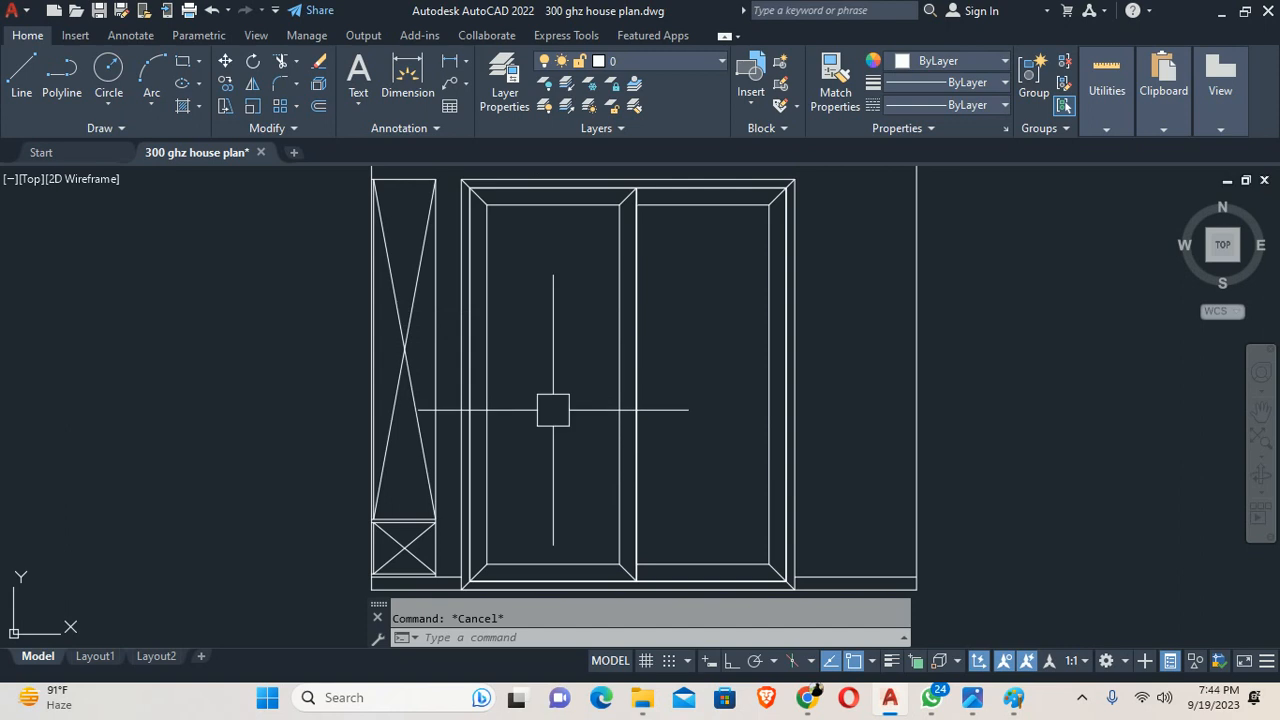
type("lo")
key("Return")
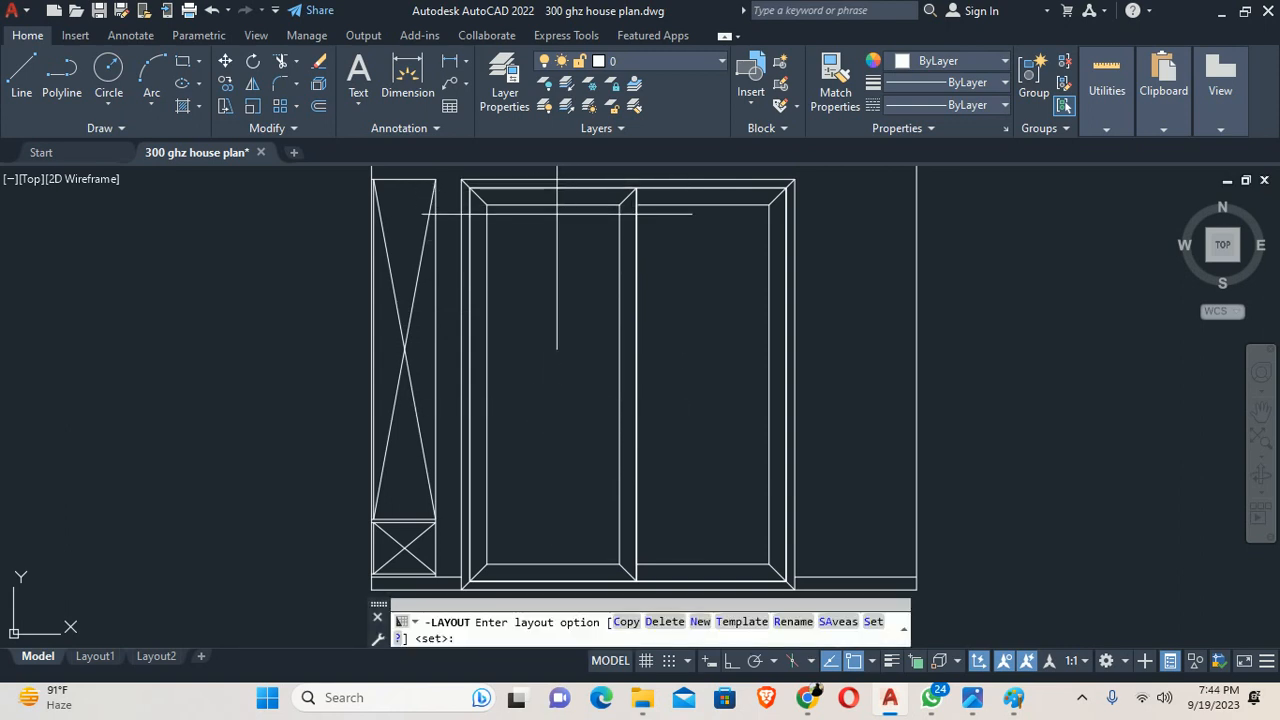
key("Escape")
scroll(629, 398, "down", 4)
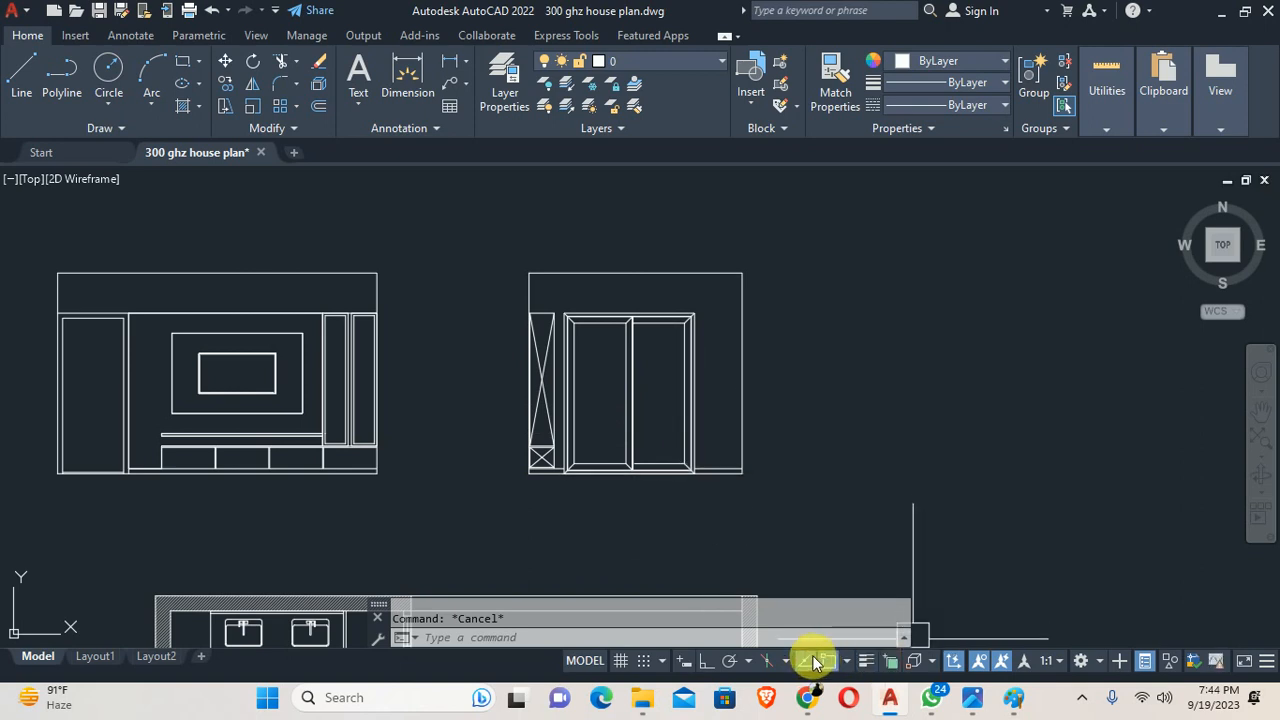
Step: Draw an 8" diagonal glass line rising at 45° inside the left door panel
type("l")
key("Return")
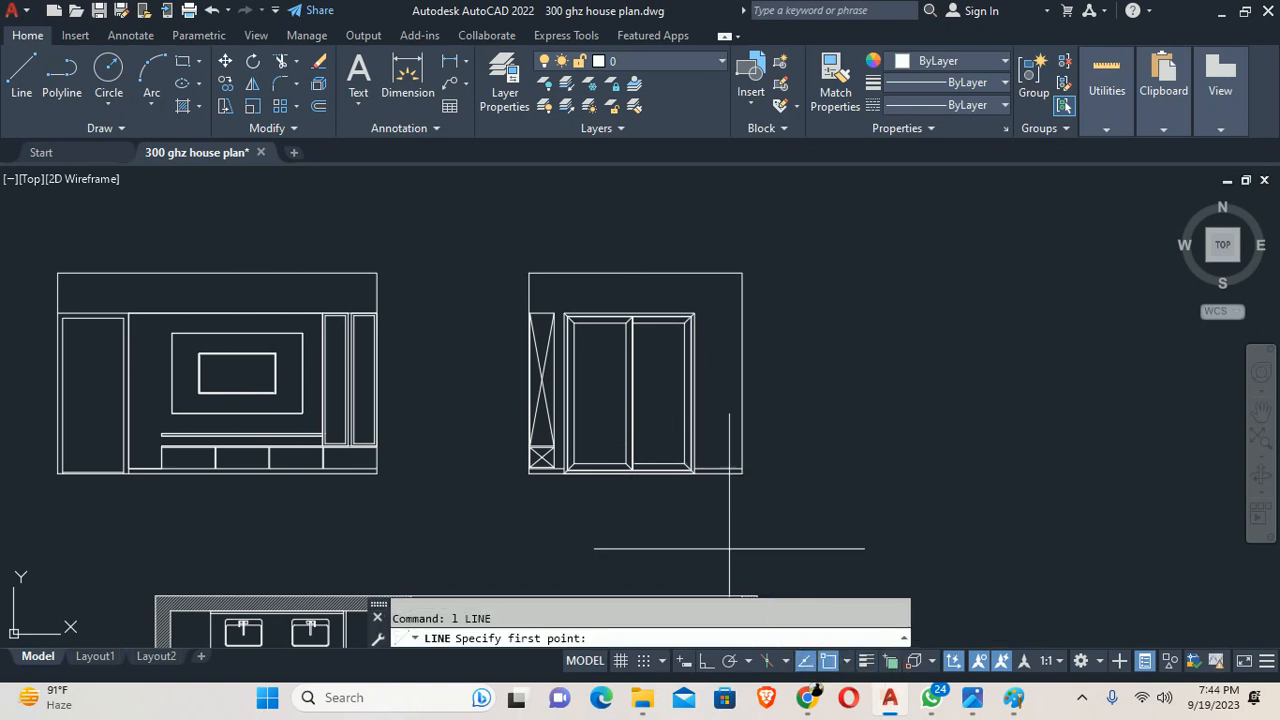
left_click(600, 393)
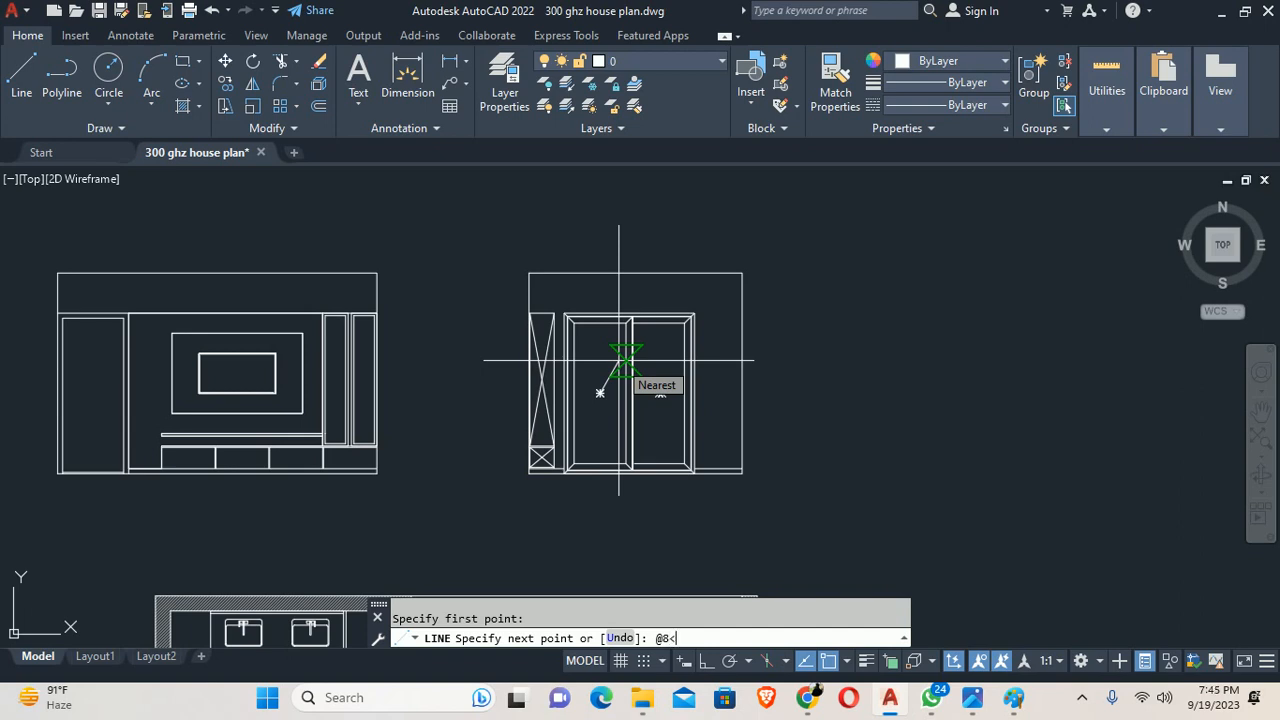
key("Escape")
Step: Offset the diagonal glass line 1.5" to both sides
scroll(620, 380, "up", 6)
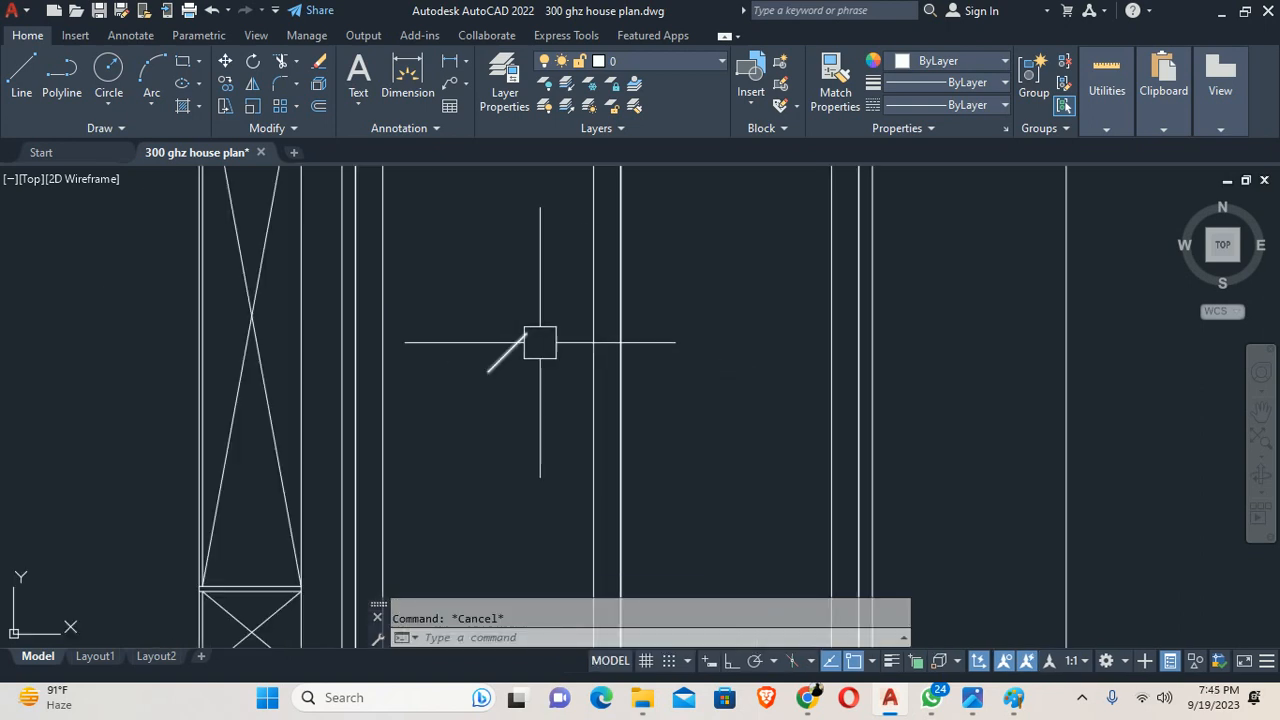
type("o")
key("Return")
type("1.5")
key("Return")
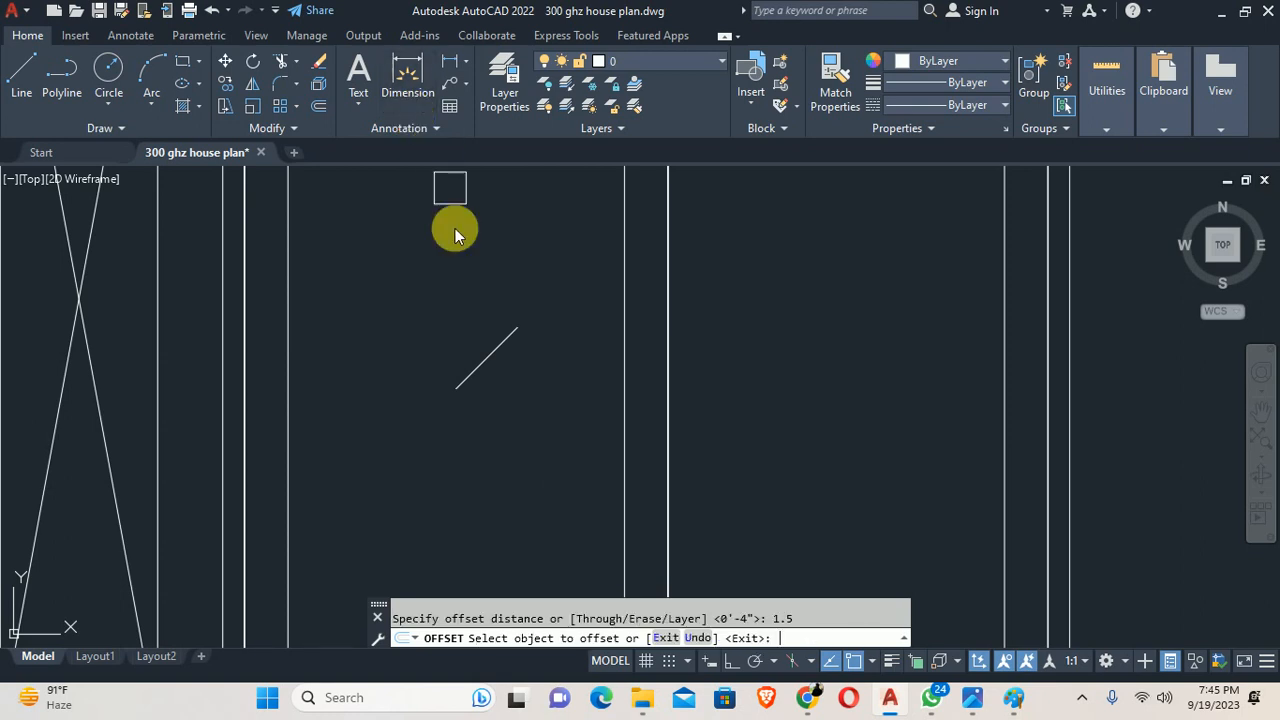
left_click(500, 343)
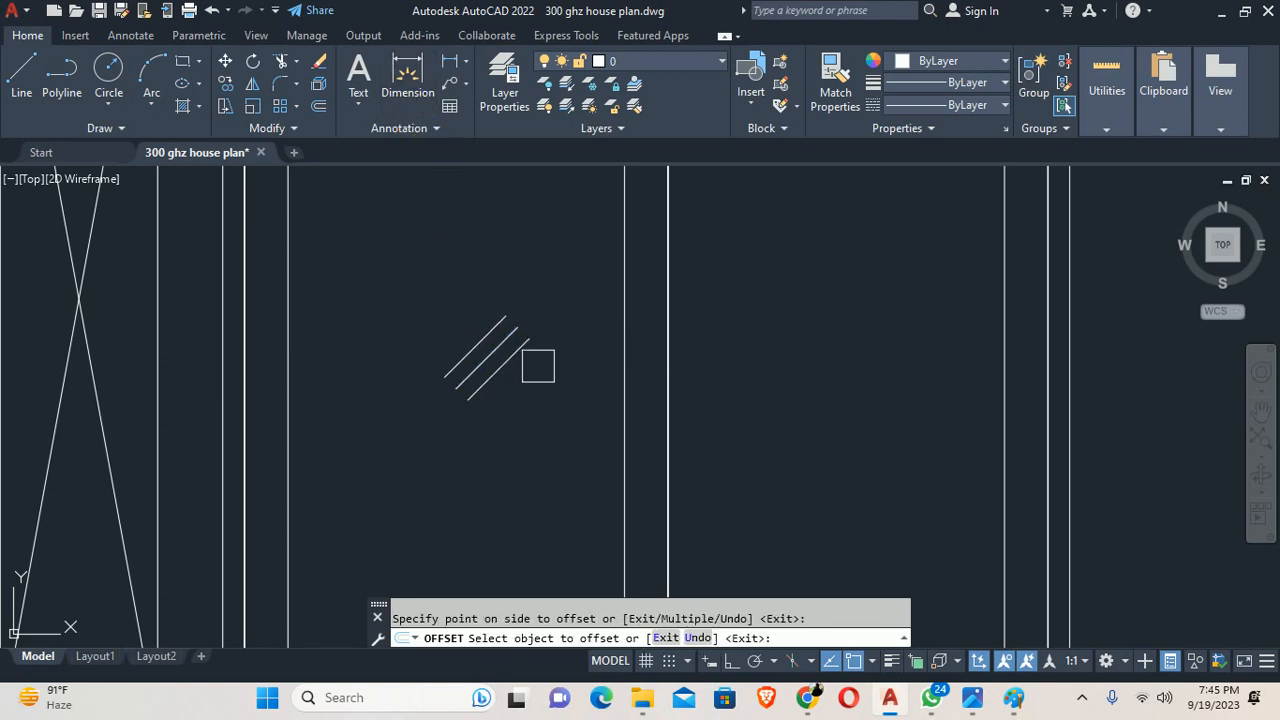
key("Escape")
scroll(529, 337, "up", 2)
type("s")
key("Return")
left_click(590, 396)
left_click(494, 279)
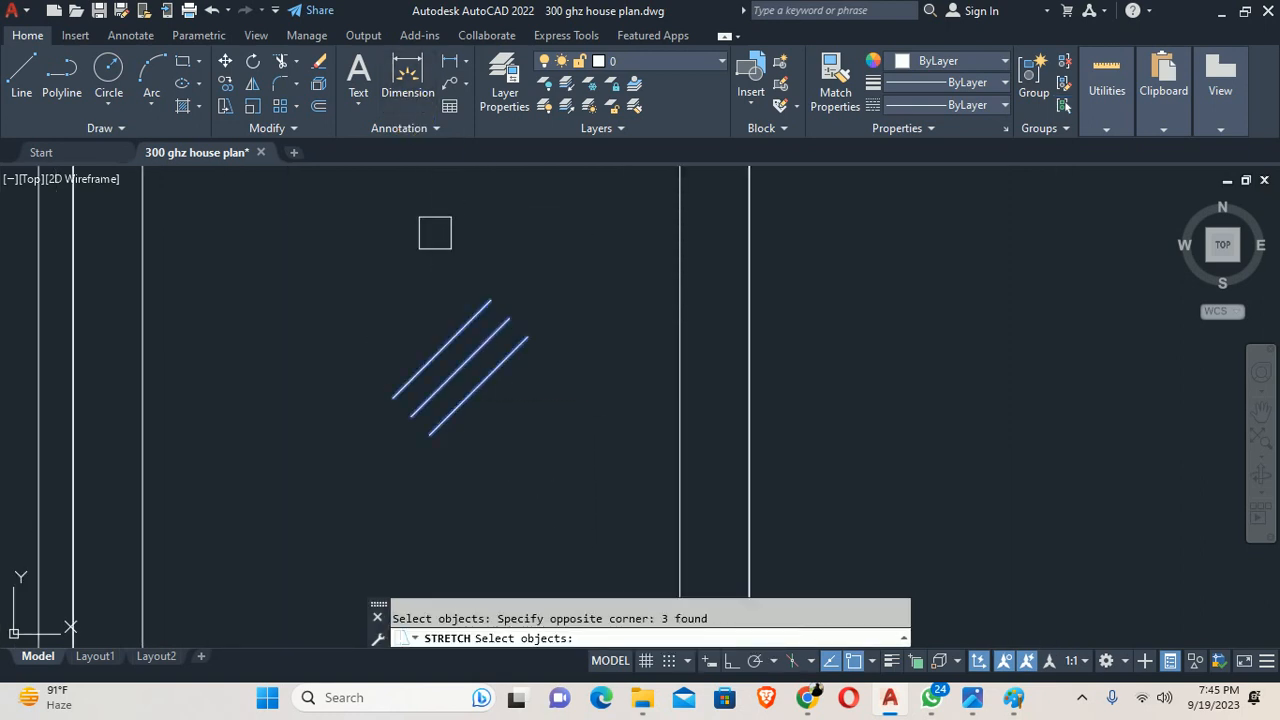
key("Return")
key("Escape")
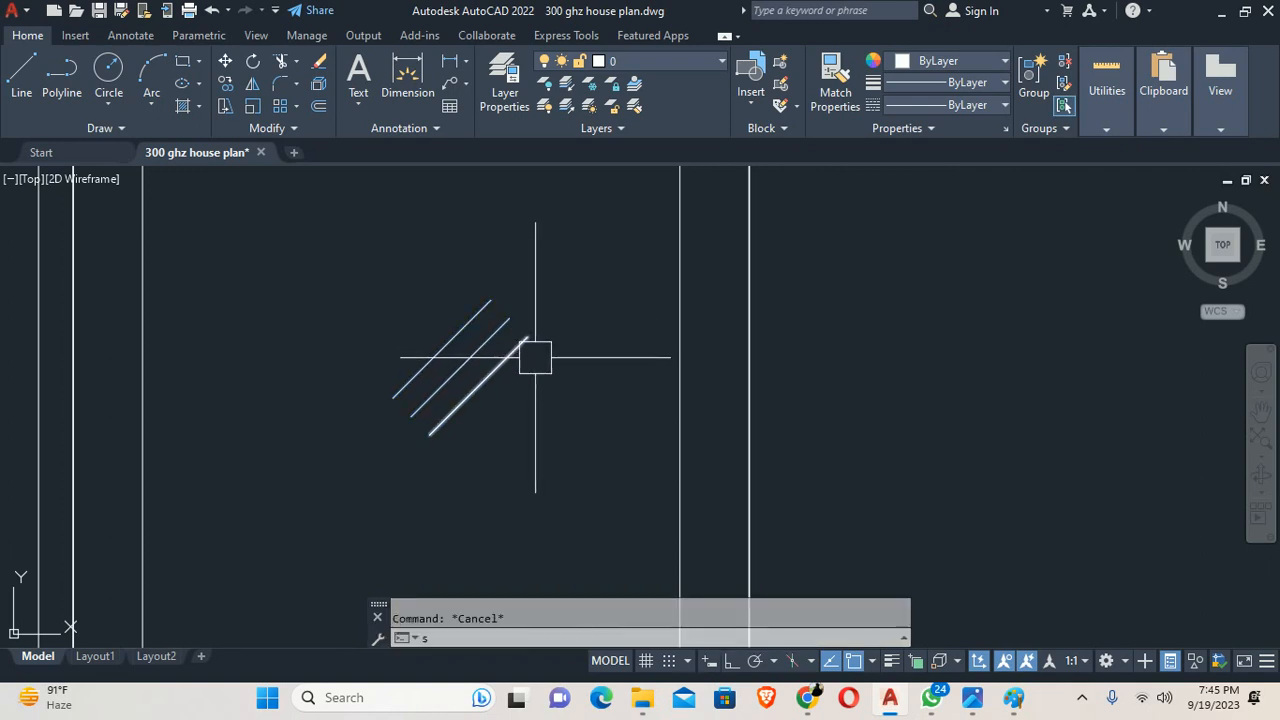
Step: Shorten the two outer glass lines by stretching their upper ends back to about half the length, leaving the middle line unchanged
key("Return")
left_click(577, 371)
left_click(474, 269)
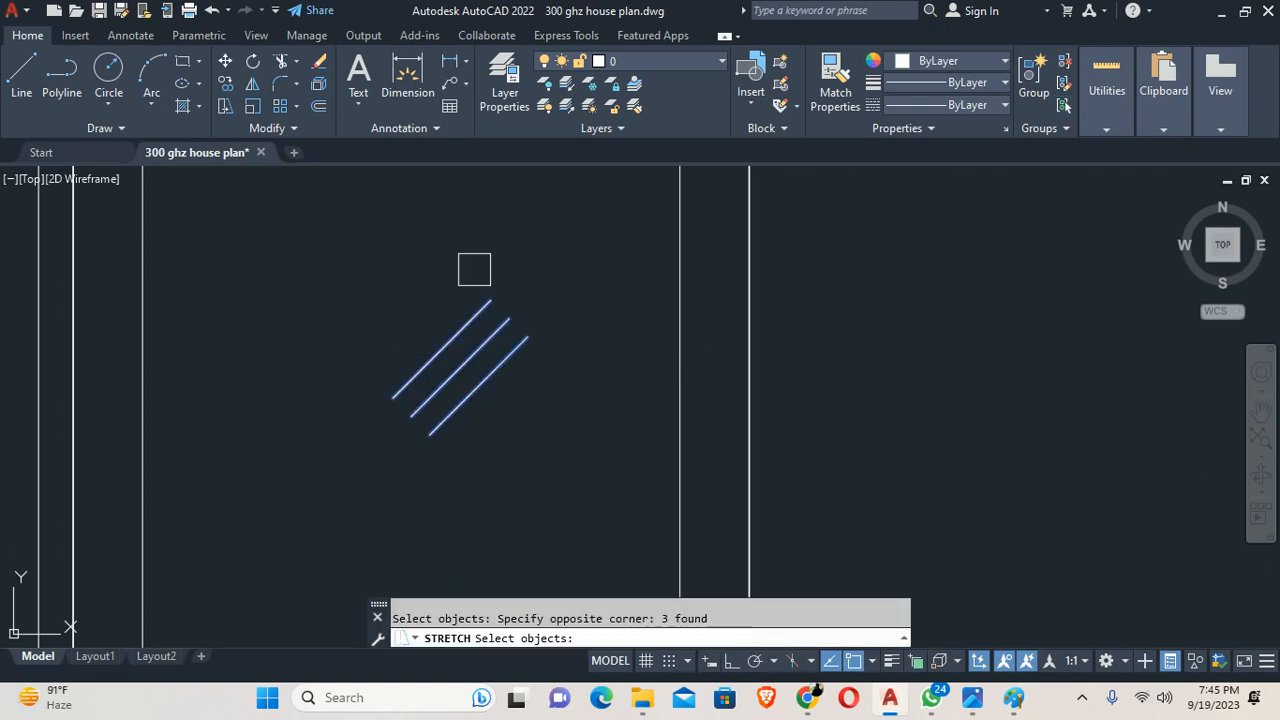
key("Return")
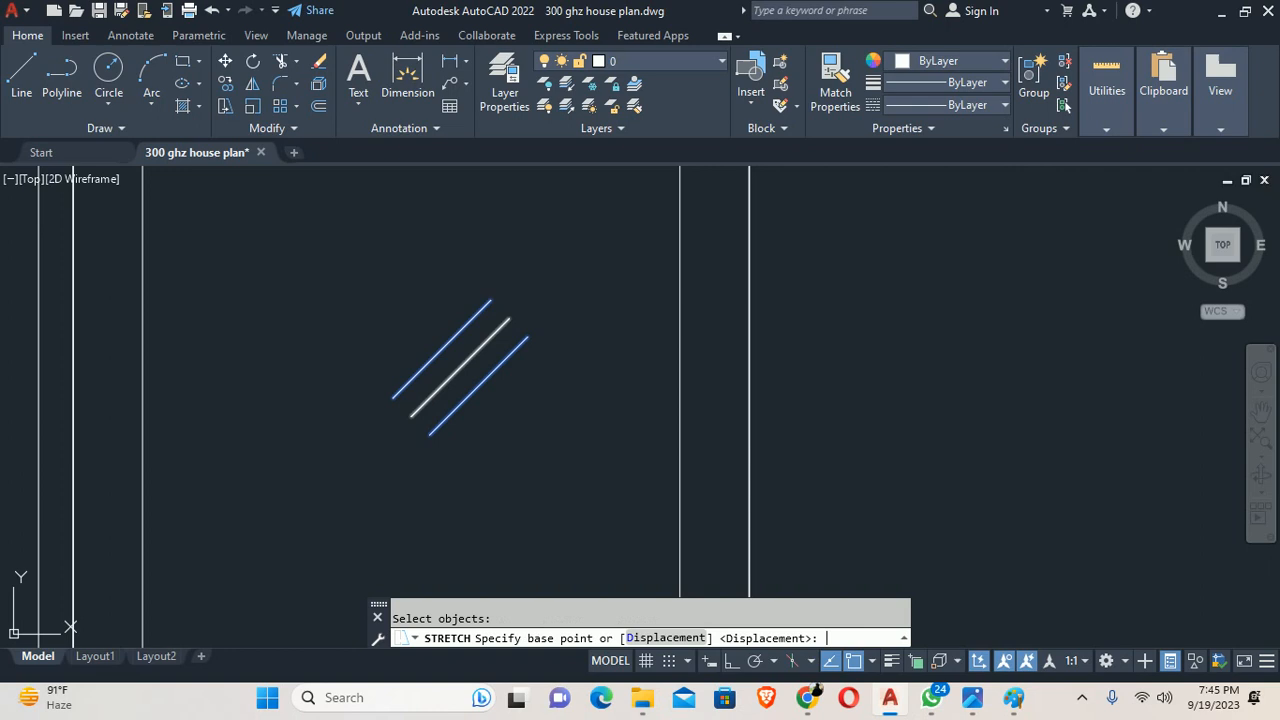
left_click(509, 318)
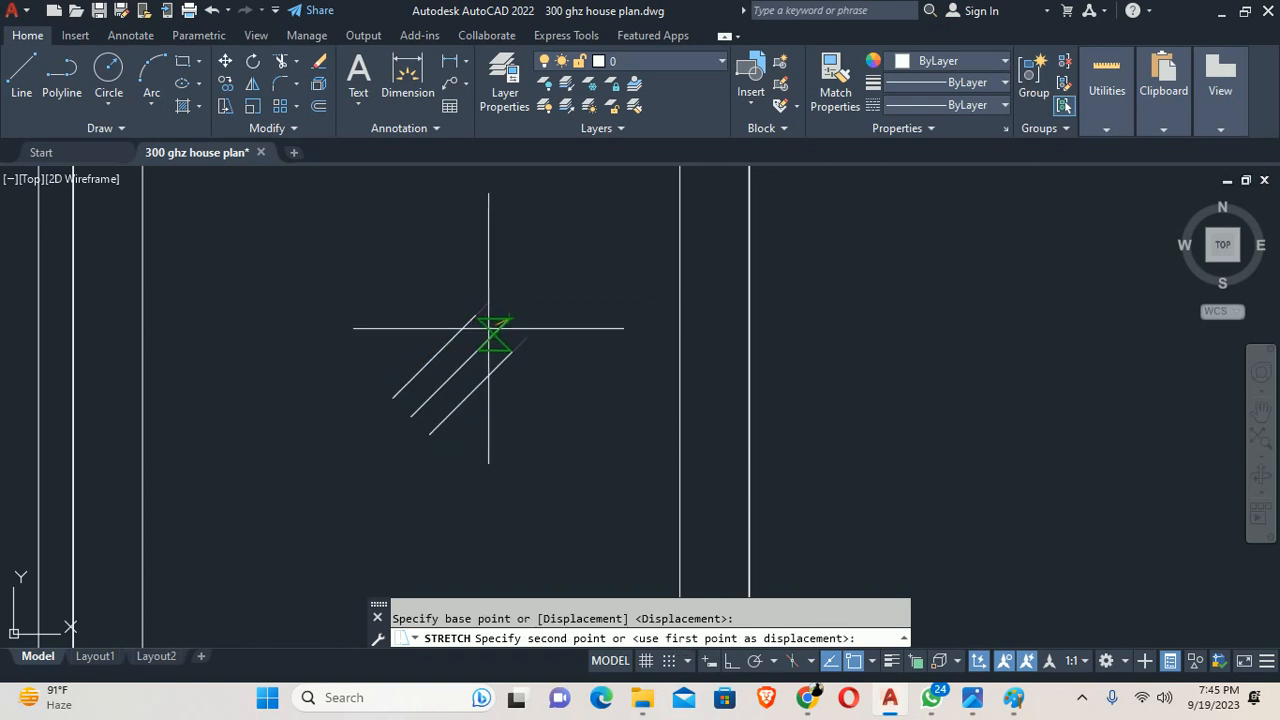
left_click(460, 364)
Step: Mirror the three glass lines across a line through their lower ends to complete the glass symbol
type("mi")
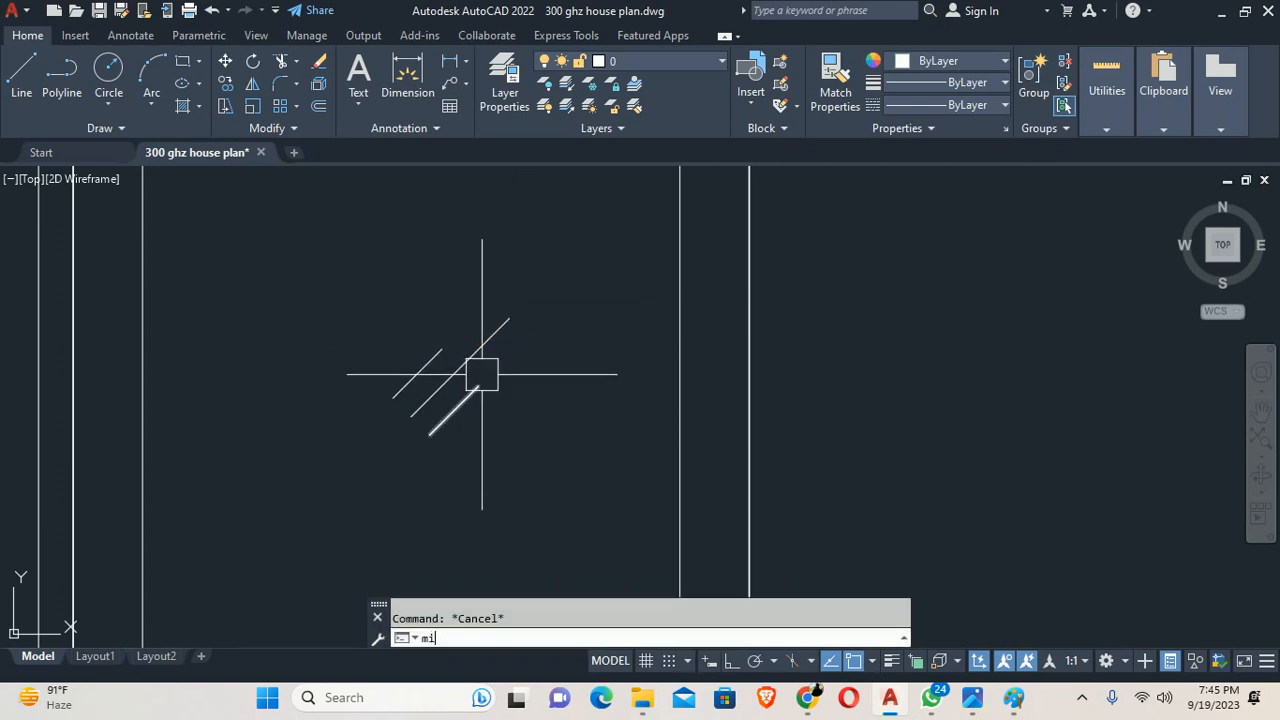
left_click(416, 398)
key("Return")
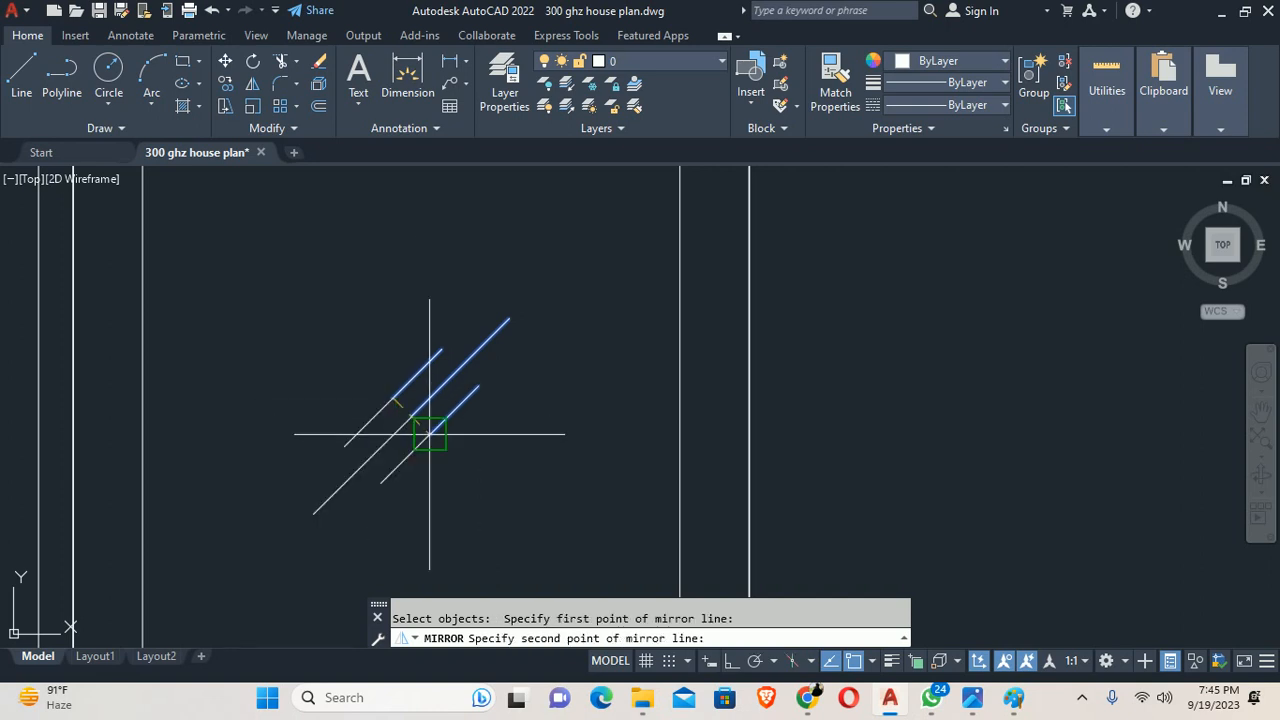
left_click(428, 432)
key("Escape")
scroll(551, 302, "down", 3)
middle_click_drag(551, 302, 517, 420)
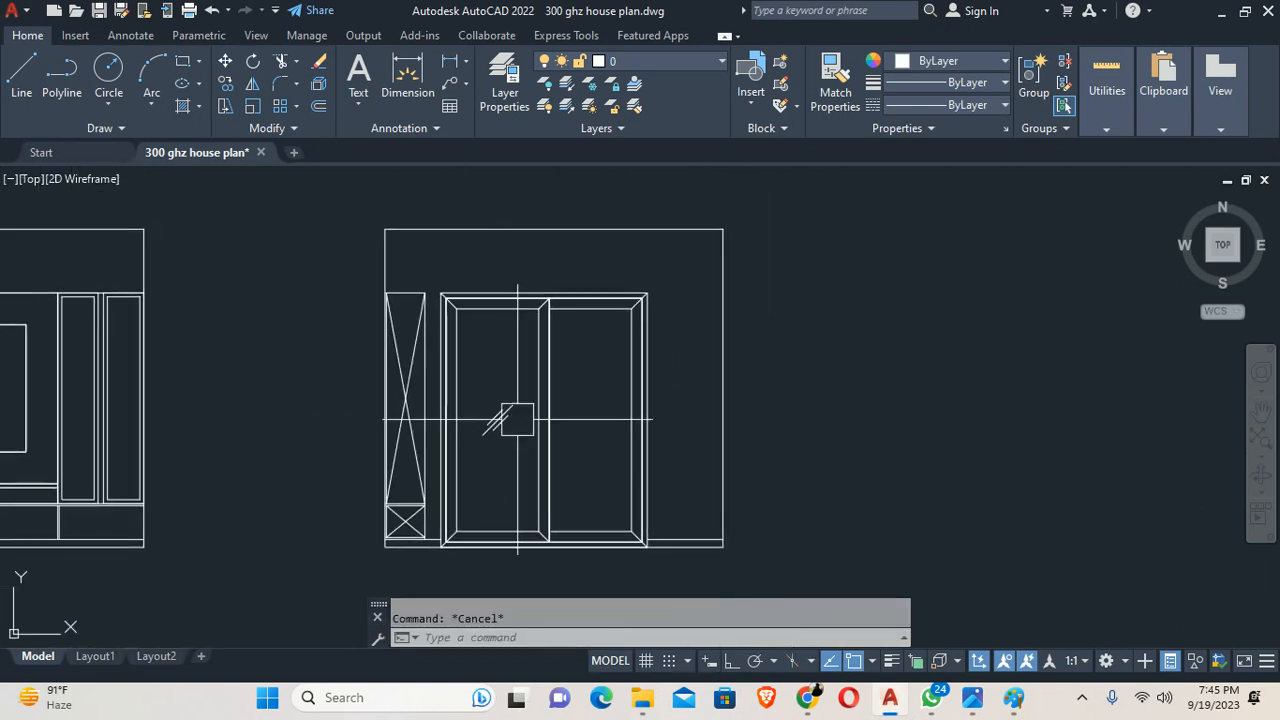
Step: Copy the glass symbol horizontally with Ortho on from the left door panel into the right panel
type("co")
key("Return")
scroll(508, 420, "up", 4)
left_click(528, 436)
left_click(448, 350)
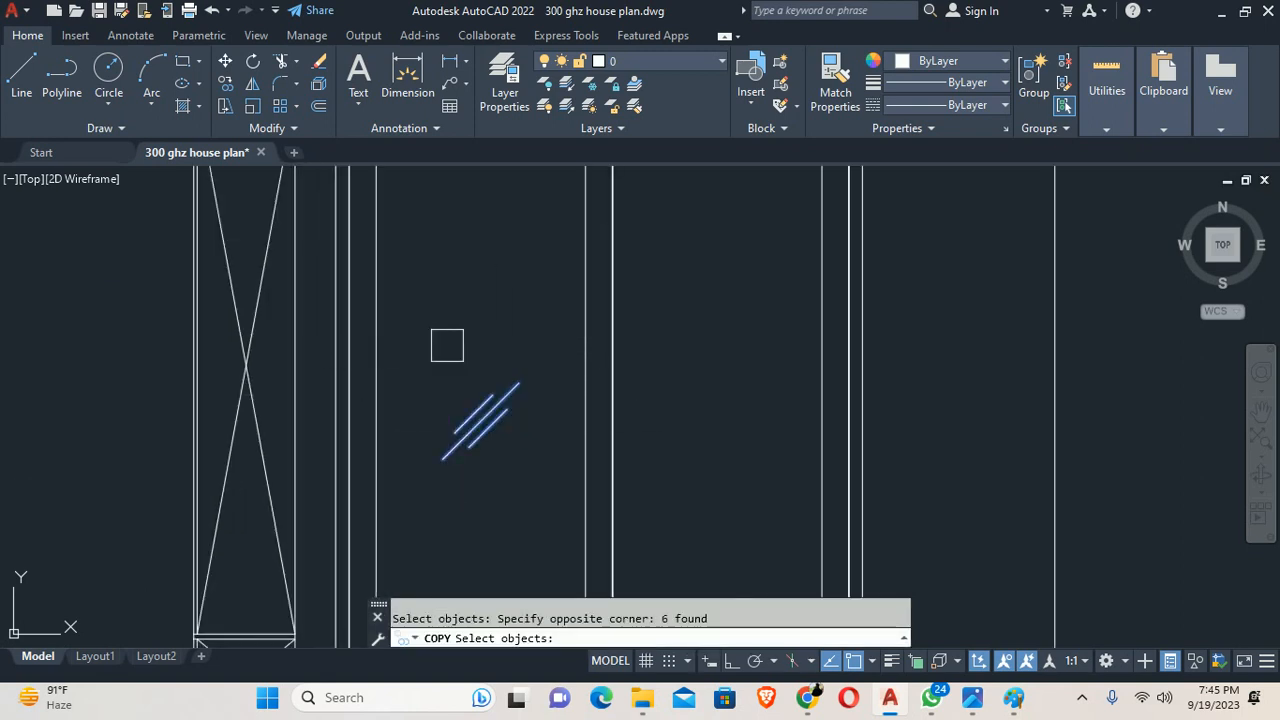
key("Return")
left_click(431, 316)
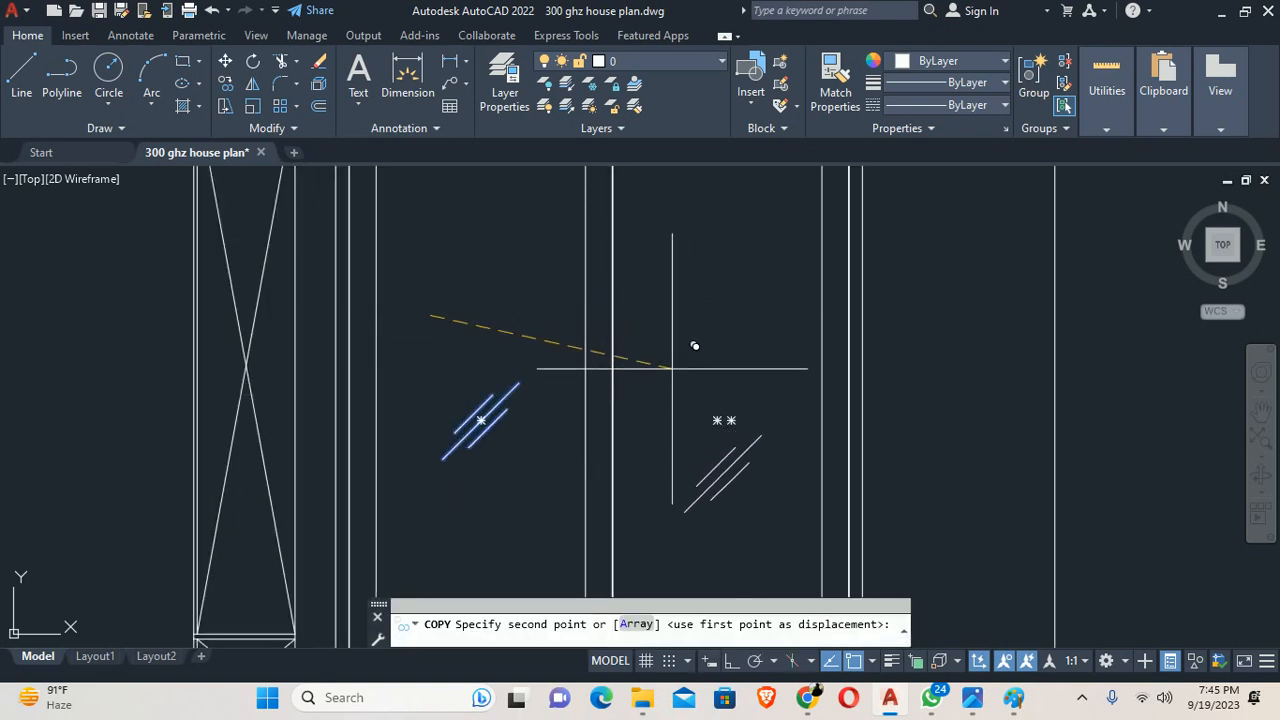
key("F8")
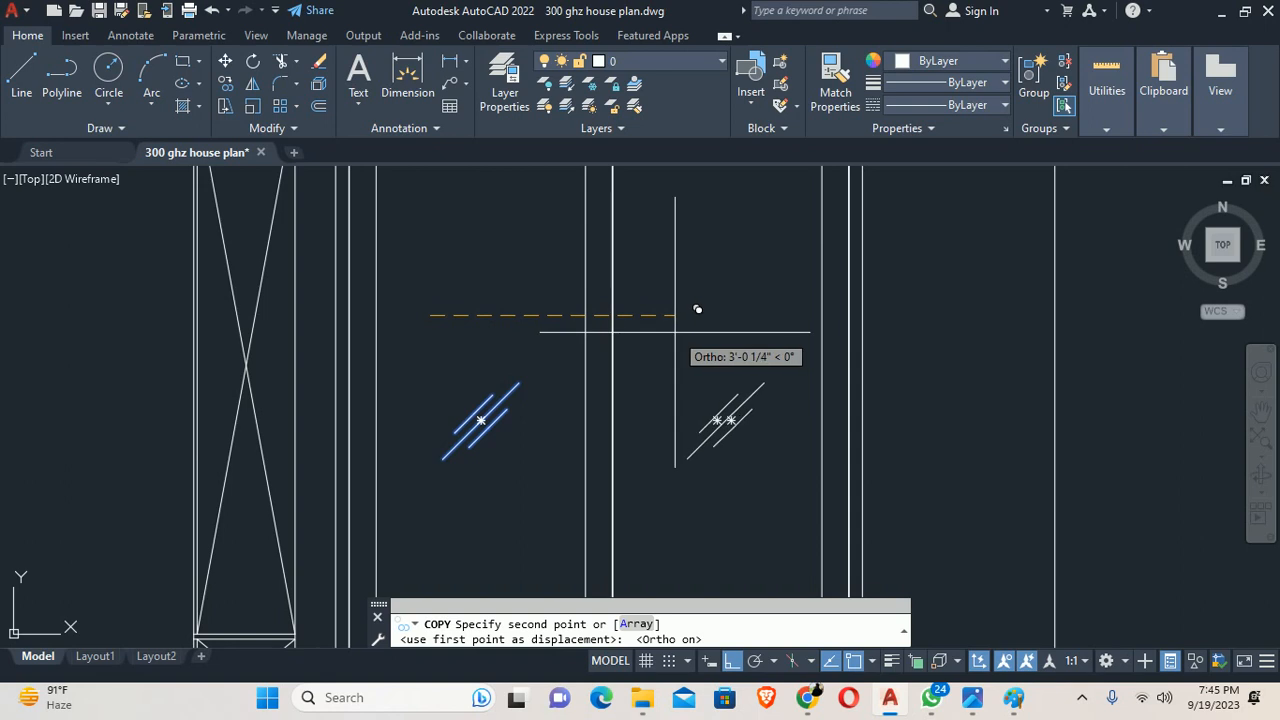
left_click(697, 309)
key("Escape")
scroll(694, 306, "down", 5)
scroll(600, 300, "up", 5)
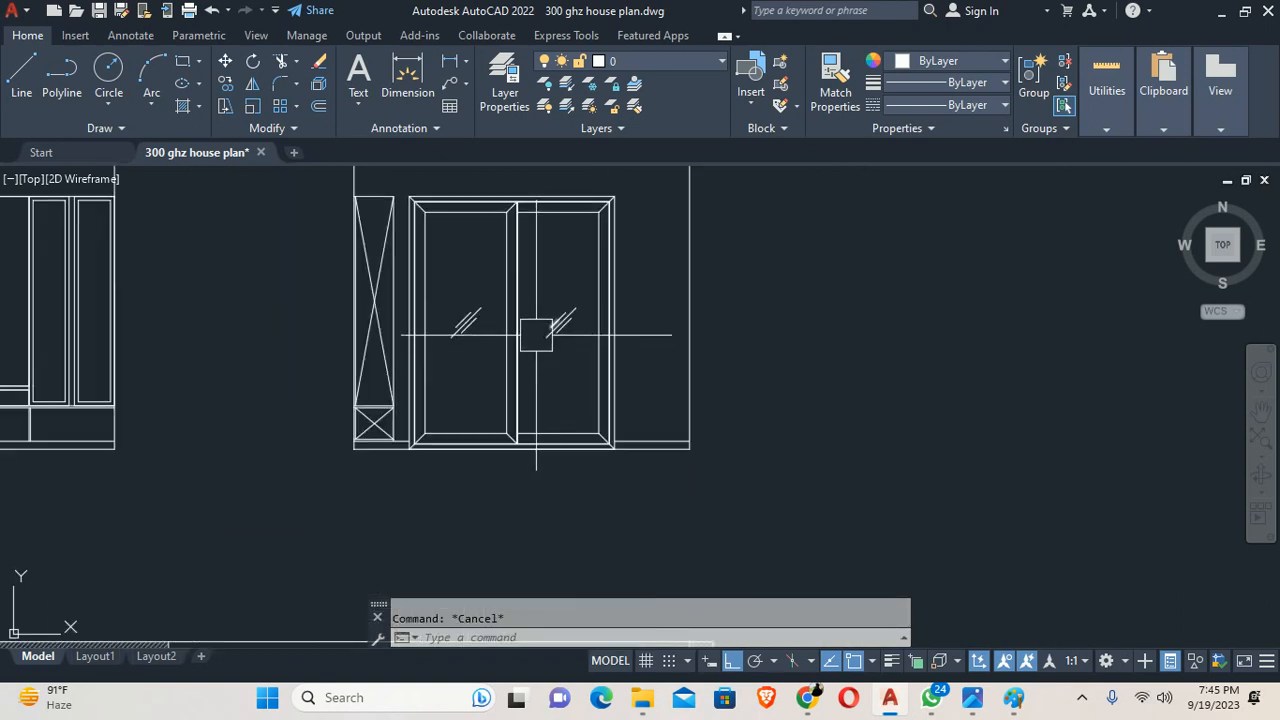
scroll(567, 296, "down", 2)
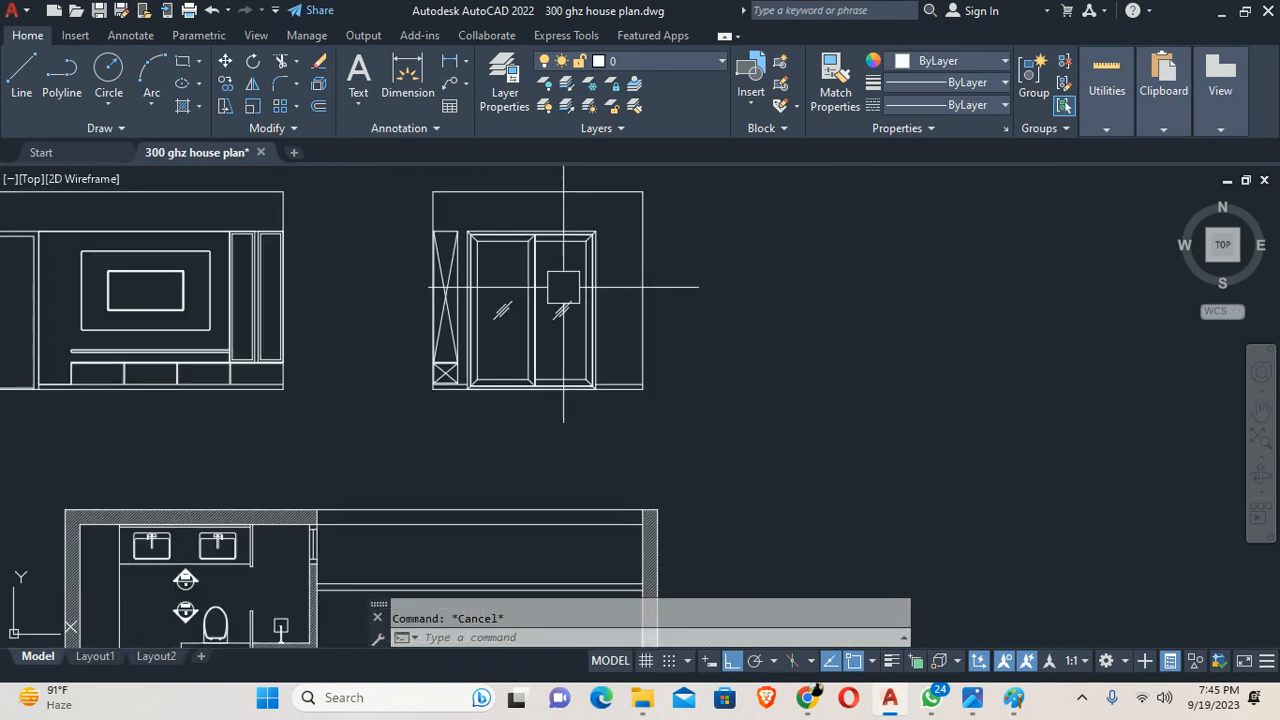
middle_click_drag(567, 292, 517, 327)
scroll(517, 327, "down", 3)
middle_click_drag(490, 285, 514, 229)
scroll(515, 240, "down", 2)
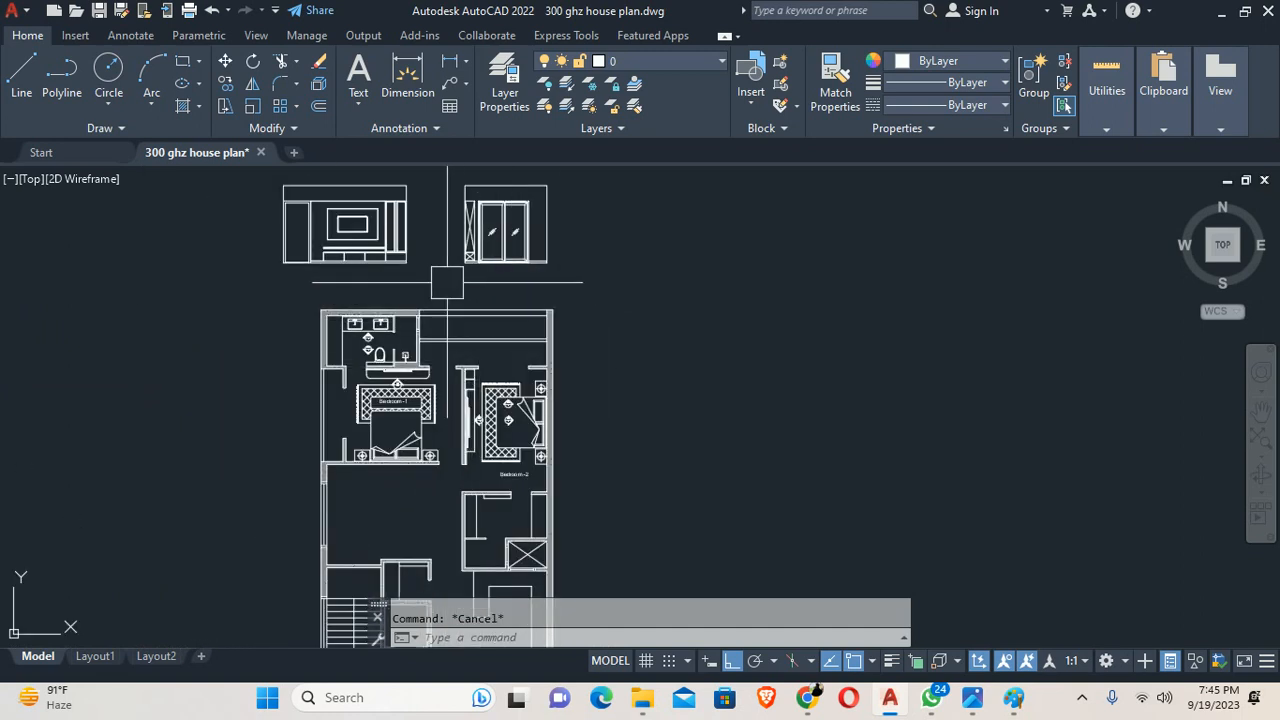
scroll(489, 341, "up", 5)
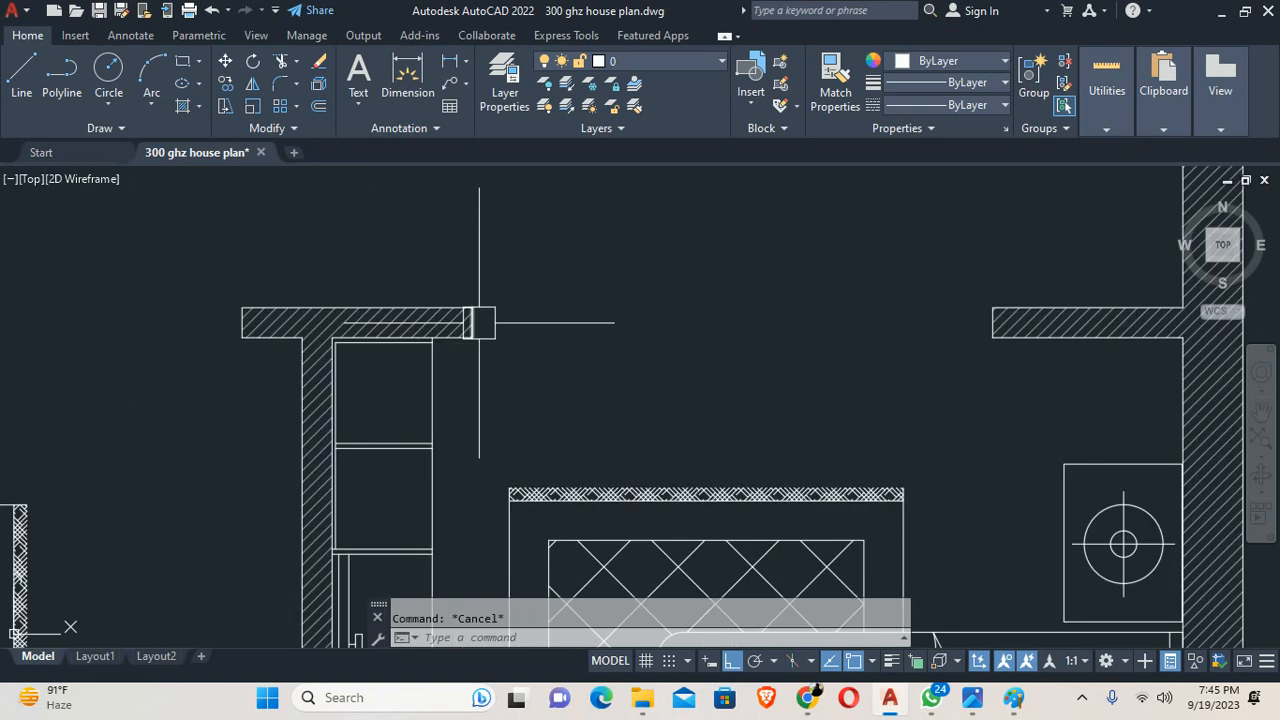
key("Return")
scroll(494, 345, "up", 2)
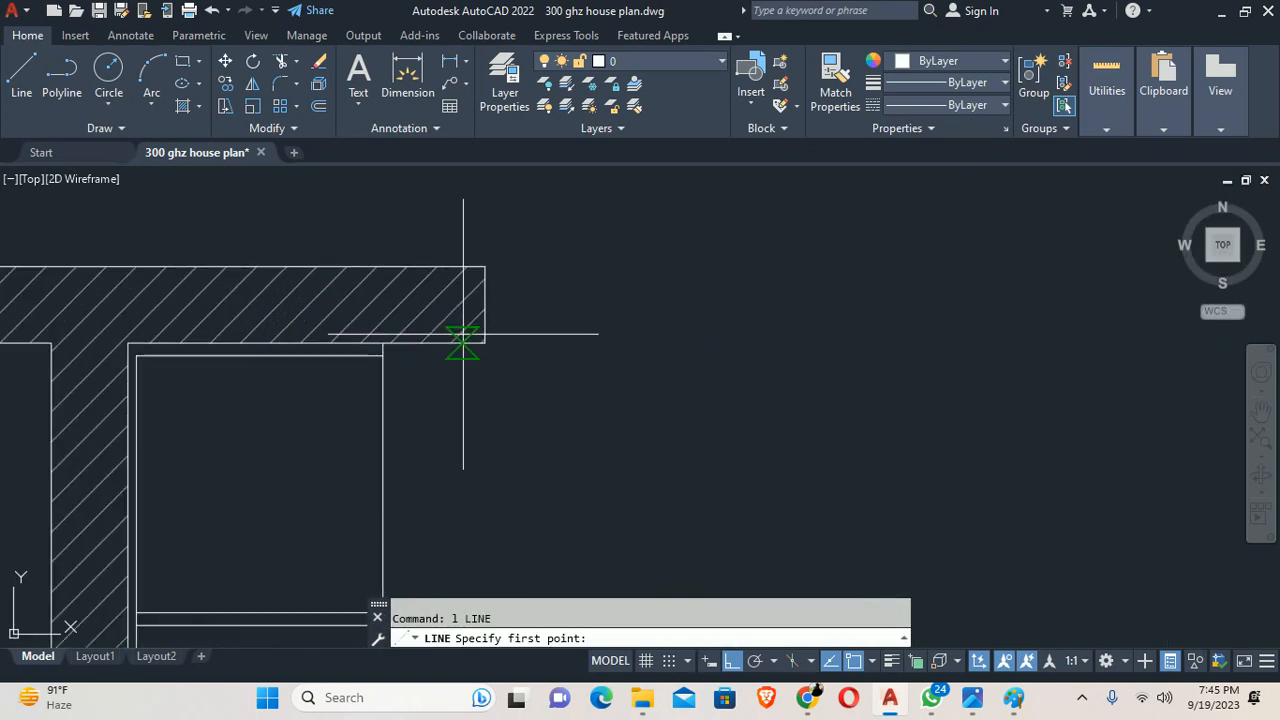
key("Escape")
Step: Measure the wall's thickness at the left end of the Bedroom-2 door opening in the plan with a linear dimension
type("dli")
key("Return")
scroll(490, 318, "up", 3)
key("Return")
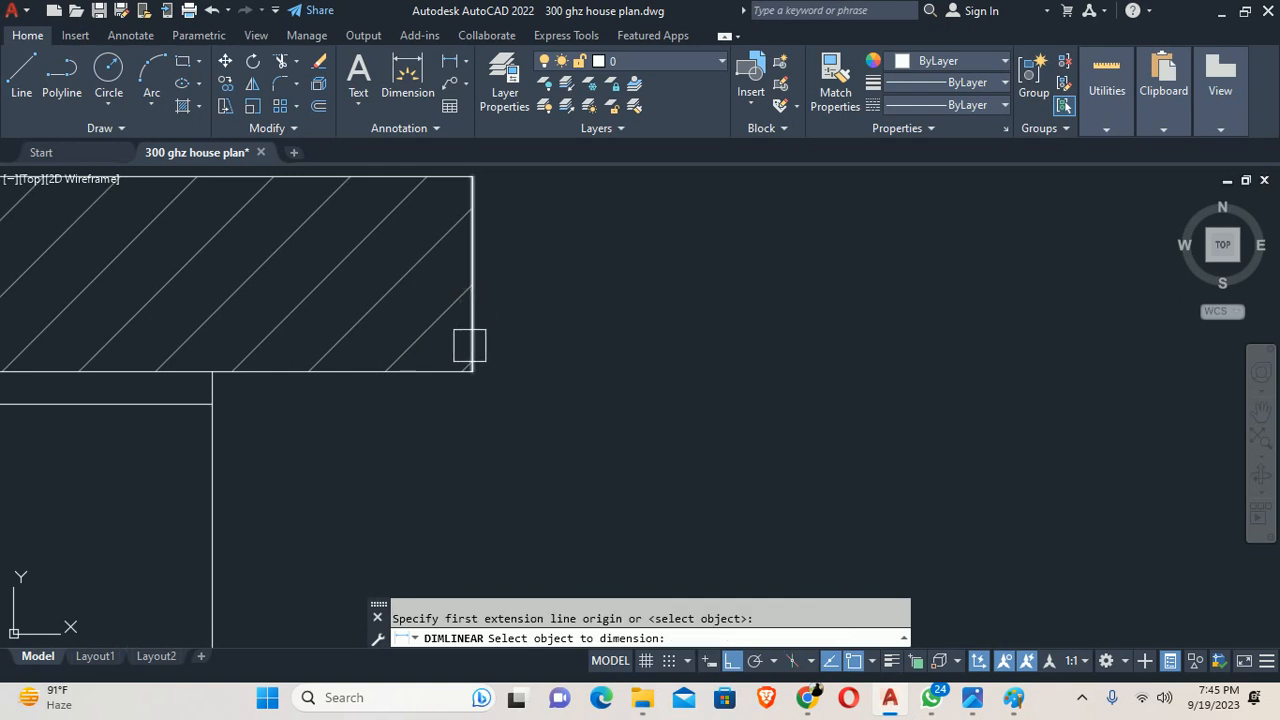
left_click(471, 346)
scroll(548, 300, "down", 2)
key("Escape")
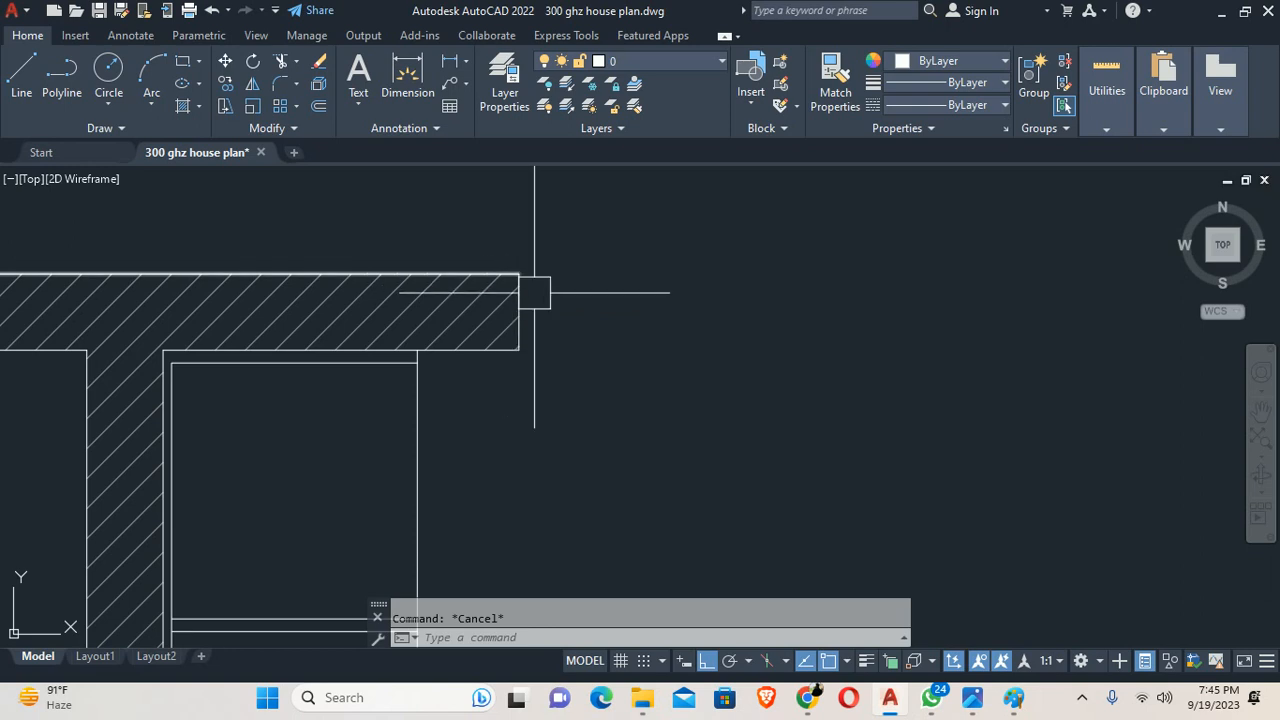
Step: Draw a horizontal line across the Bedroom-2 door opening between the midpoints of the two wall ends
key("Return")
left_click(516, 308)
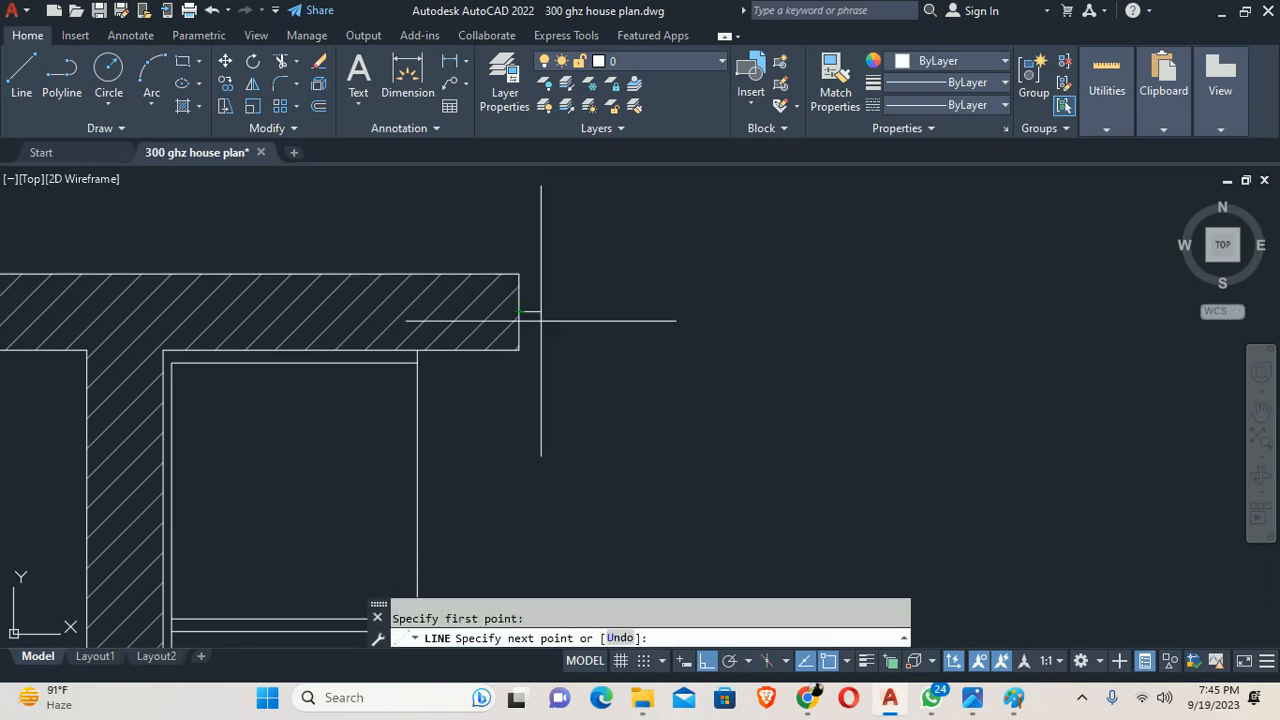
scroll(560, 310, "up", 4)
scroll(250, 335, "up", 5)
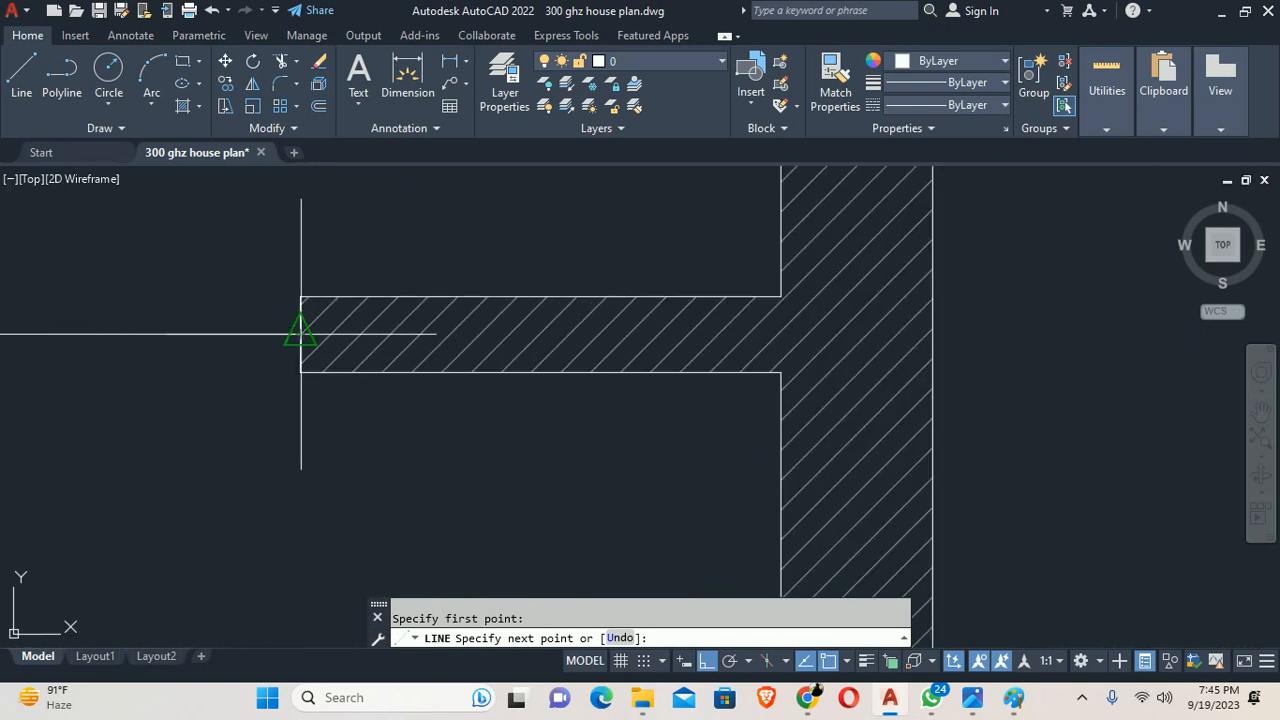
key("Escape")
scroll(214, 351, "down", 2)
middle_click_drag(214, 351, 420, 360)
type("3")
key("Return")
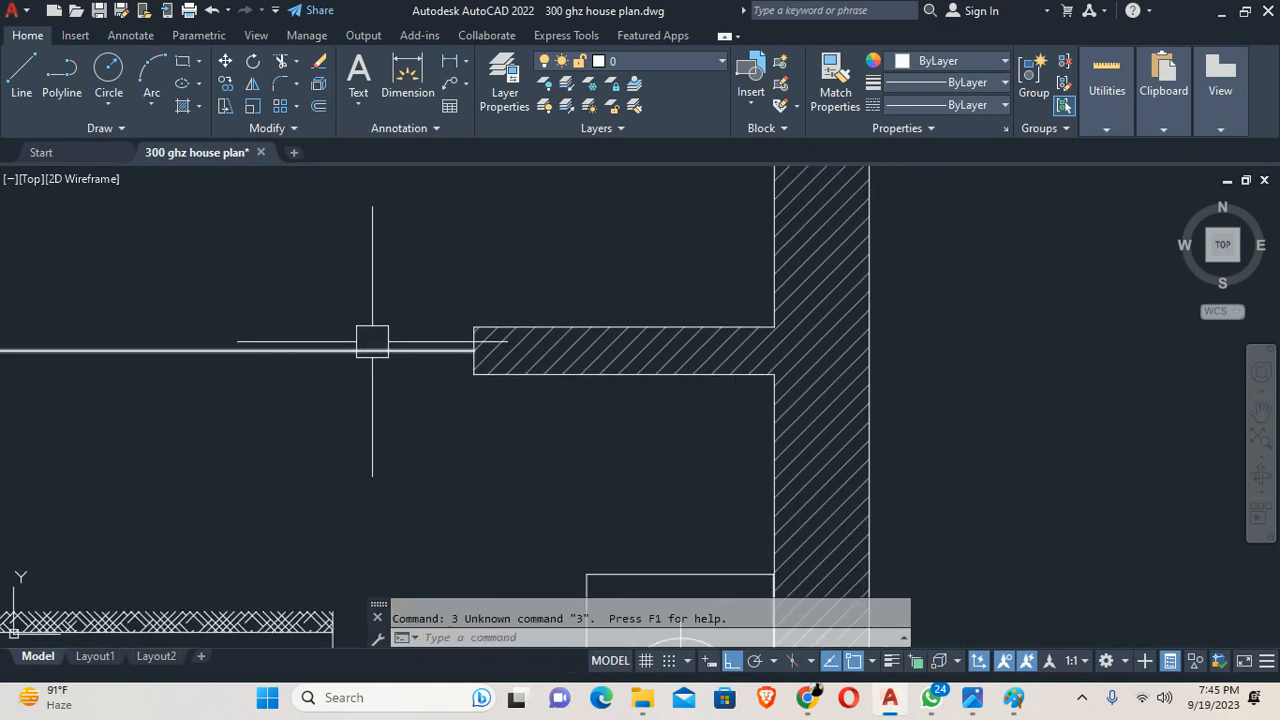
Step: Offset the horizontal line across the Bedroom-2 door opening by 3 inches to both its upper and lower sides
type("o")
key("Return")
key("Return")
left_click(357, 351)
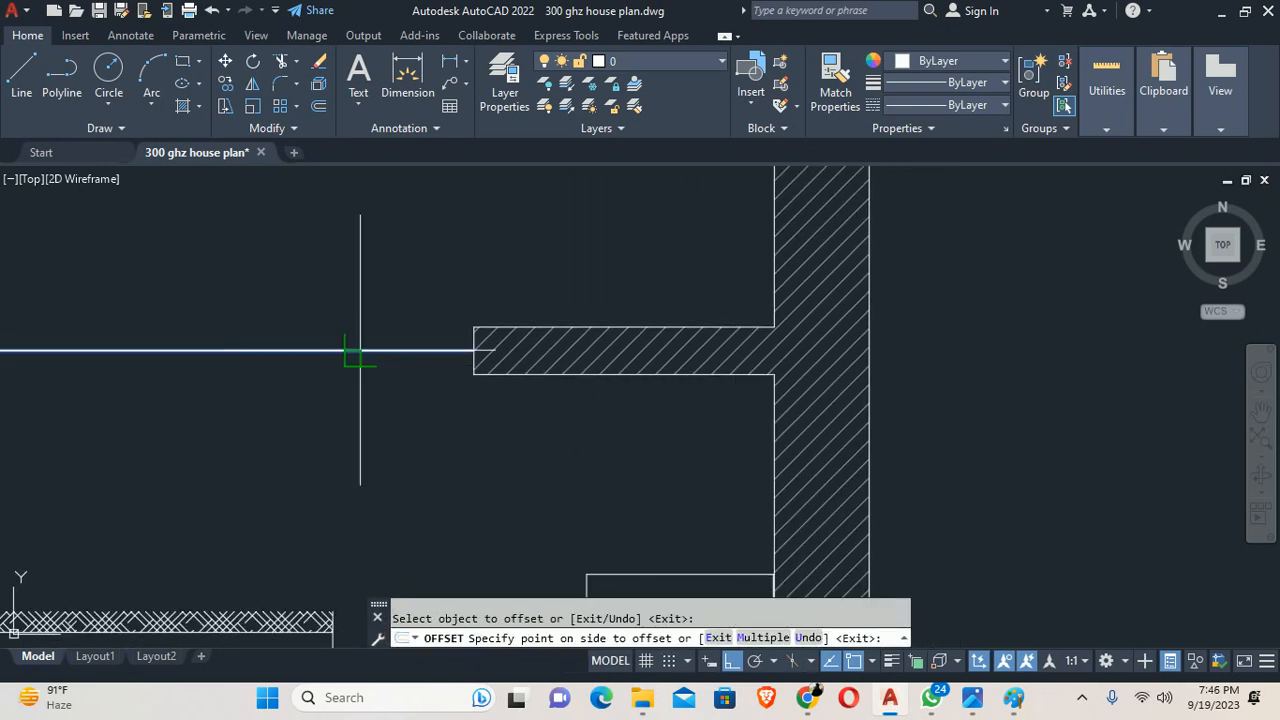
left_click(371, 343)
left_click(375, 358)
left_click(369, 396)
key("Escape")
scroll(306, 400, "down", 2)
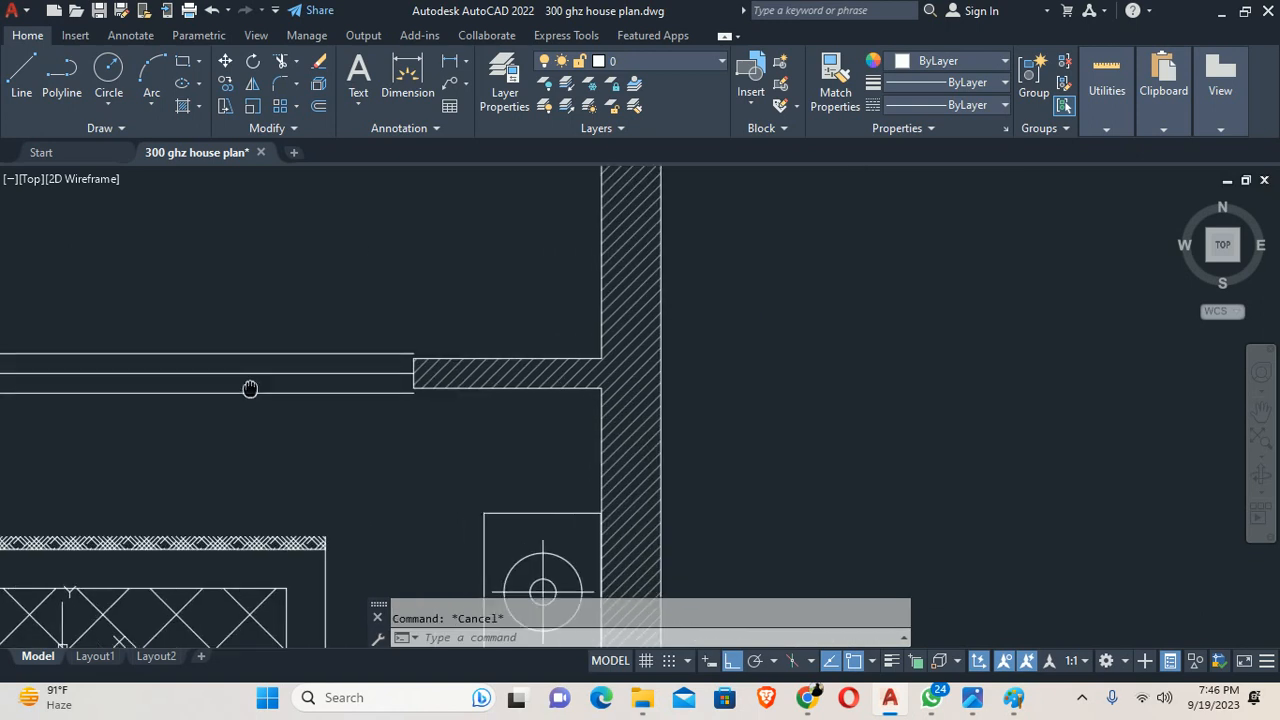
Step: Draw a vertical line closing the left ends of the upper and lower door lines at the wall end
middle_click_drag(251, 389, 828, 383)
scroll(432, 355, "up", 4)
type("l")
key("Return")
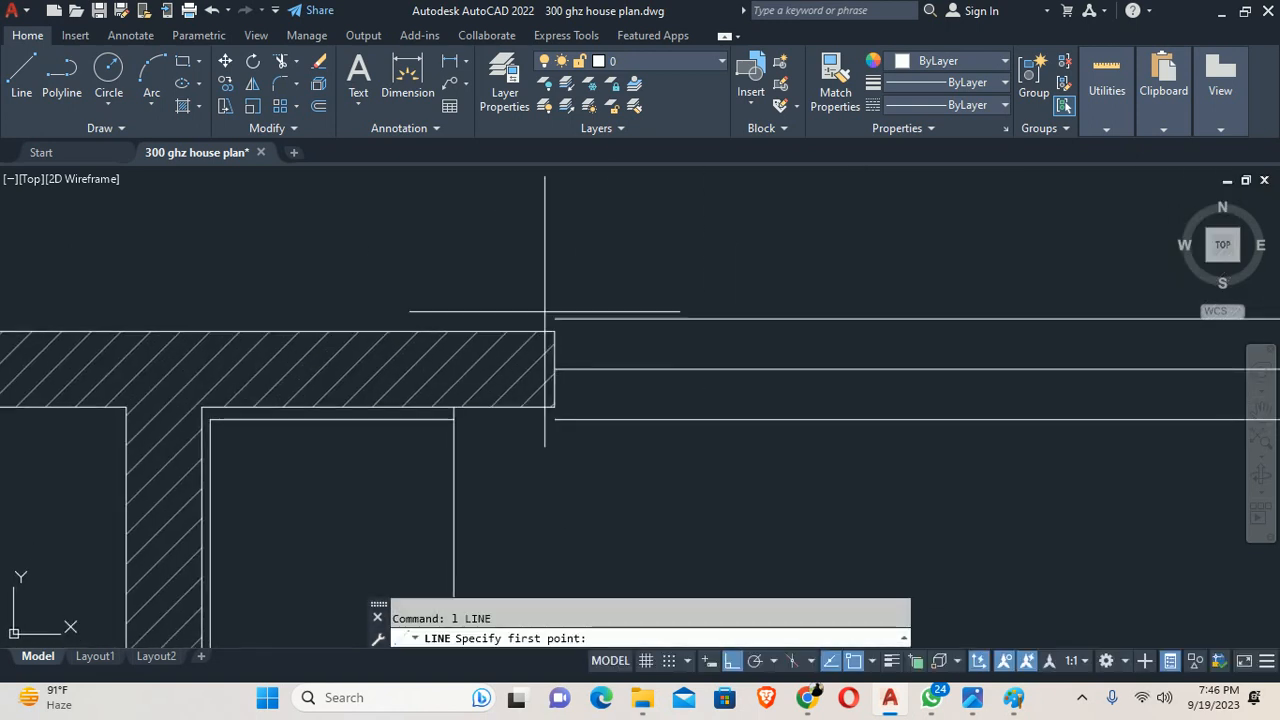
left_click(555, 420)
key("Escape")
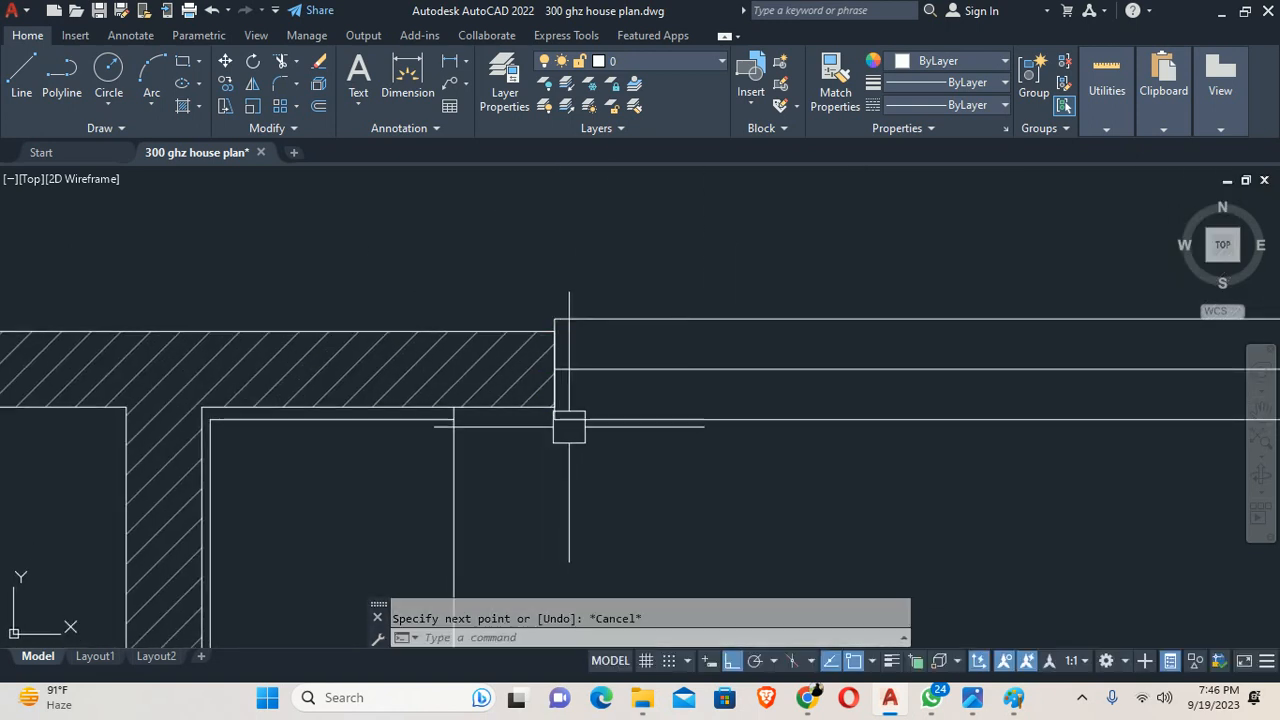
key("Escape")
Step: Close the right ends of the upper and lower door lines with a vertical line at the opposite wall end
scroll(590, 415, "down", 4)
middle_click_drag(790, 400, 253, 350)
scroll(522, 344, "up", 4)
key("Return")
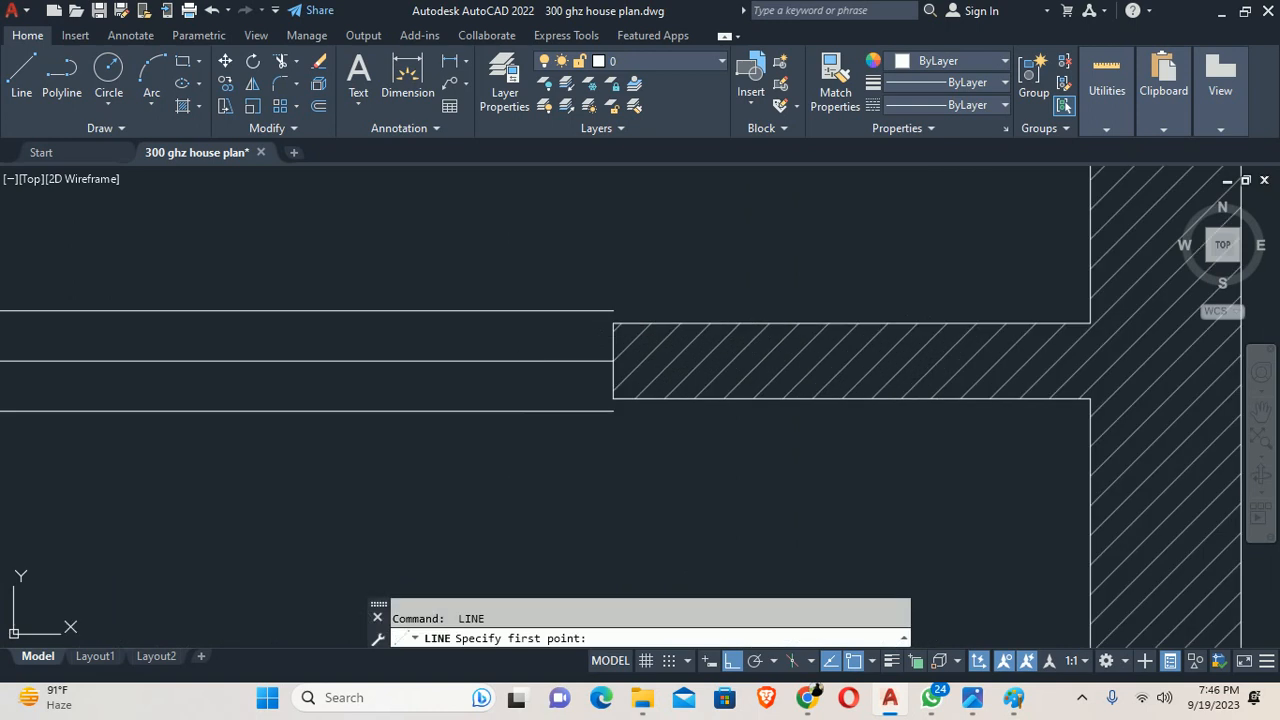
left_click(613, 310)
left_click(613, 410)
key("Escape")
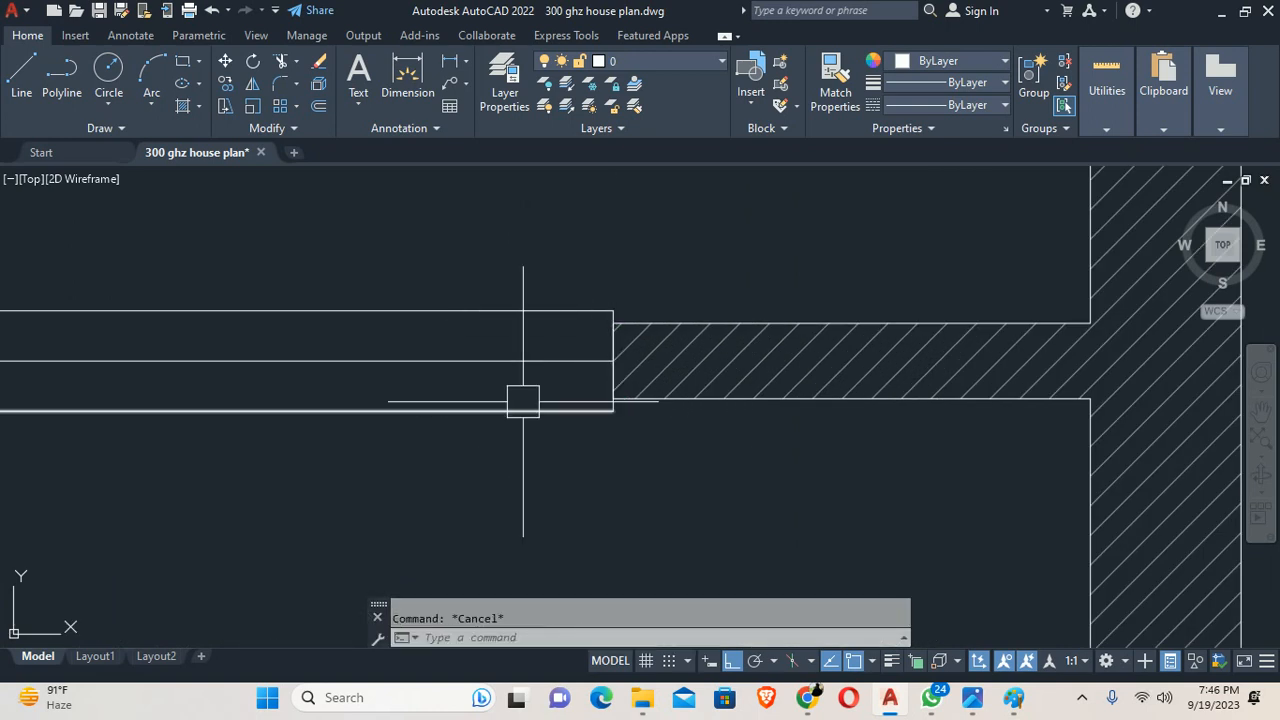
Step: Set the Offset distance to 2 inches for the sliding-door outline at the right end of the opening
type("o")
key("Return")
type("2")
key("Return")
scroll(601, 388, "up", 3)
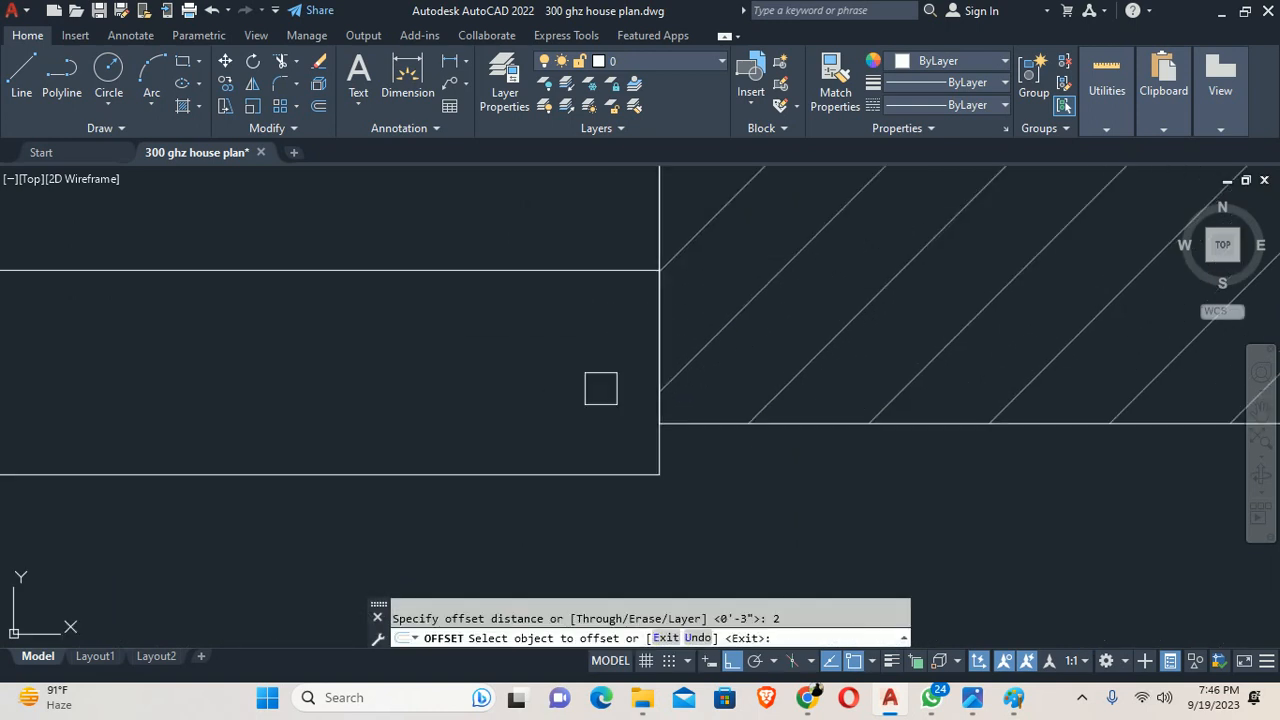
Step: Offset the end lines of the window 2 inches inward at both wall openings to form the jambs
left_click(652, 387)
scroll(260, 331, "down", 4)
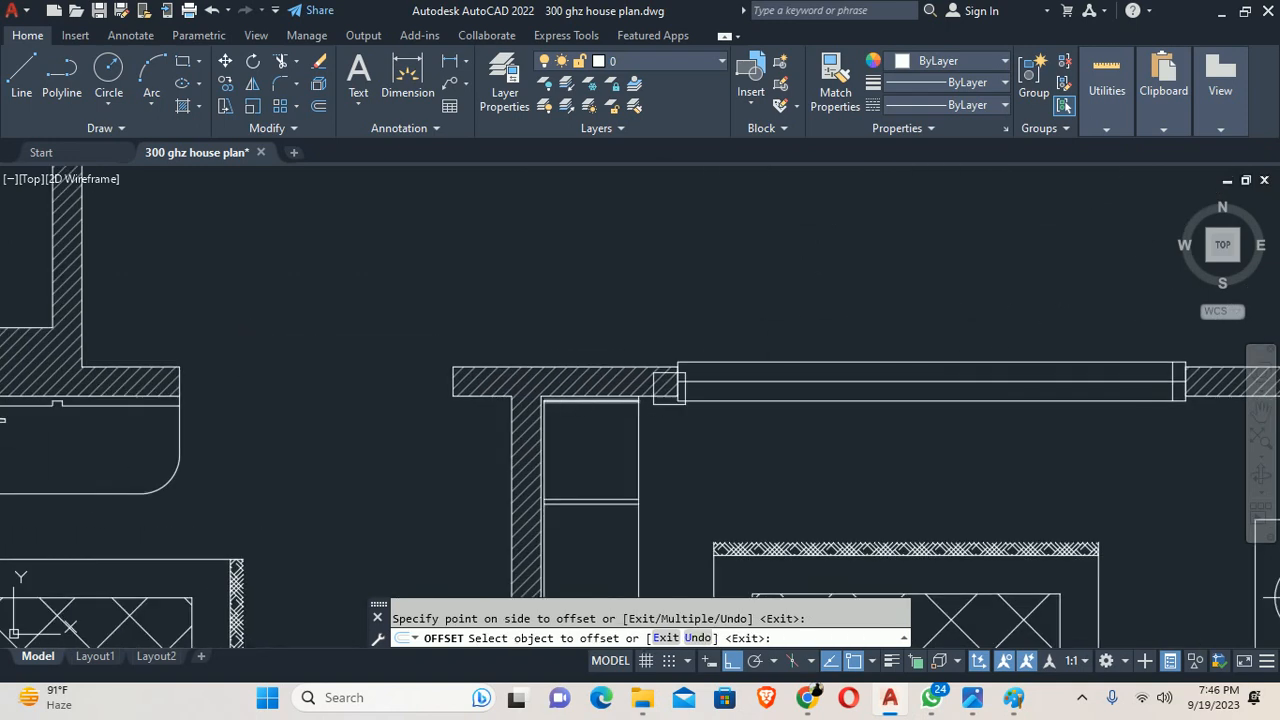
scroll(669, 388, "up", 4)
mouse_move(689, 383)
middle_mouse_down()
mouse_move(666, 352)
mouse_move(594, 494)
middle_mouse_up()
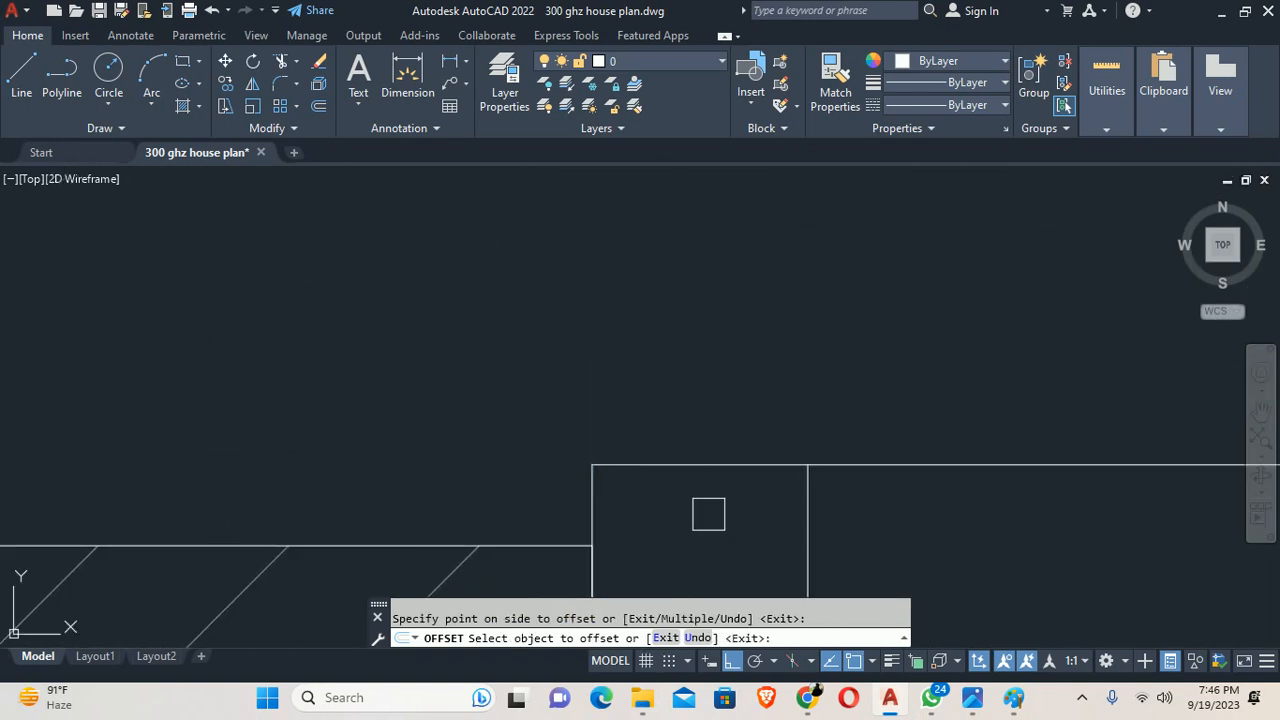
key("Escape")
key("Escape")
Step: Trim the window's centre line where it crosses the frame jambs at both ends
scroll(708, 514, "down", 5)
middle_click_drag(702, 517, 430, 317)
type("tr")
key("Return")
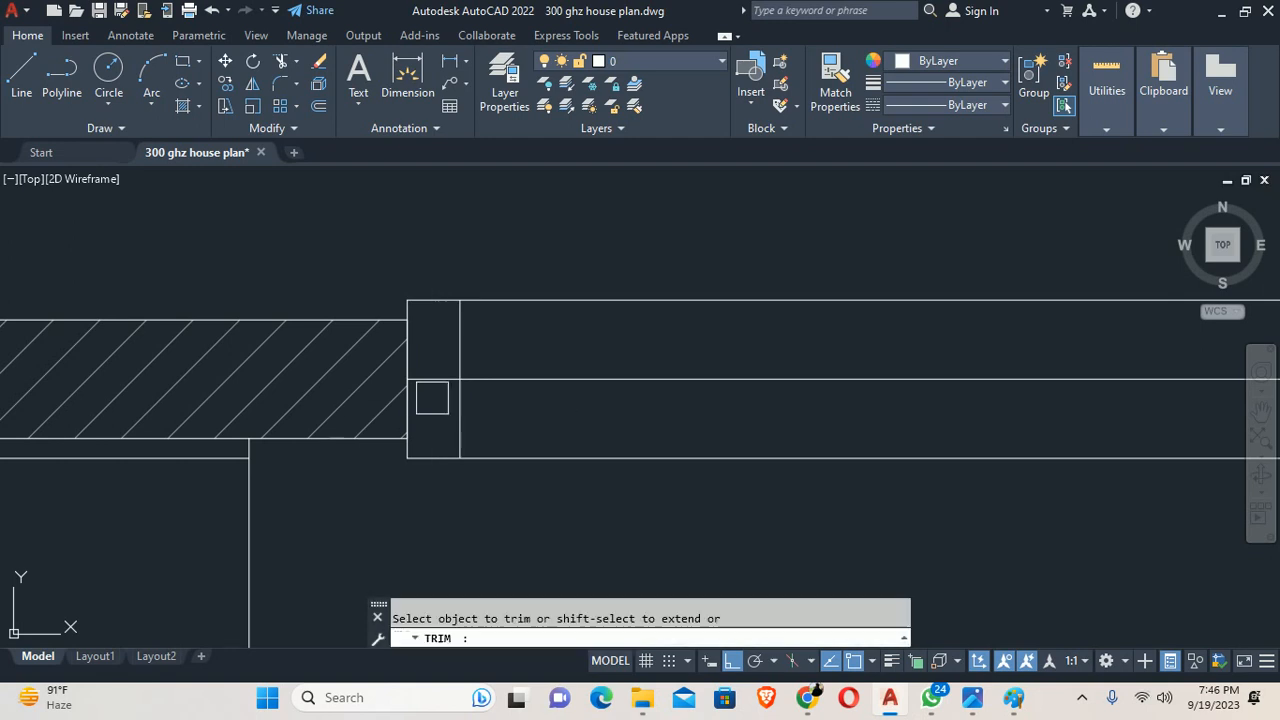
scroll(432, 390, "up", 2)
left_click(430, 379)
scroll(459, 398, "down", 6)
middle_click_drag(771, 468, 299, 409)
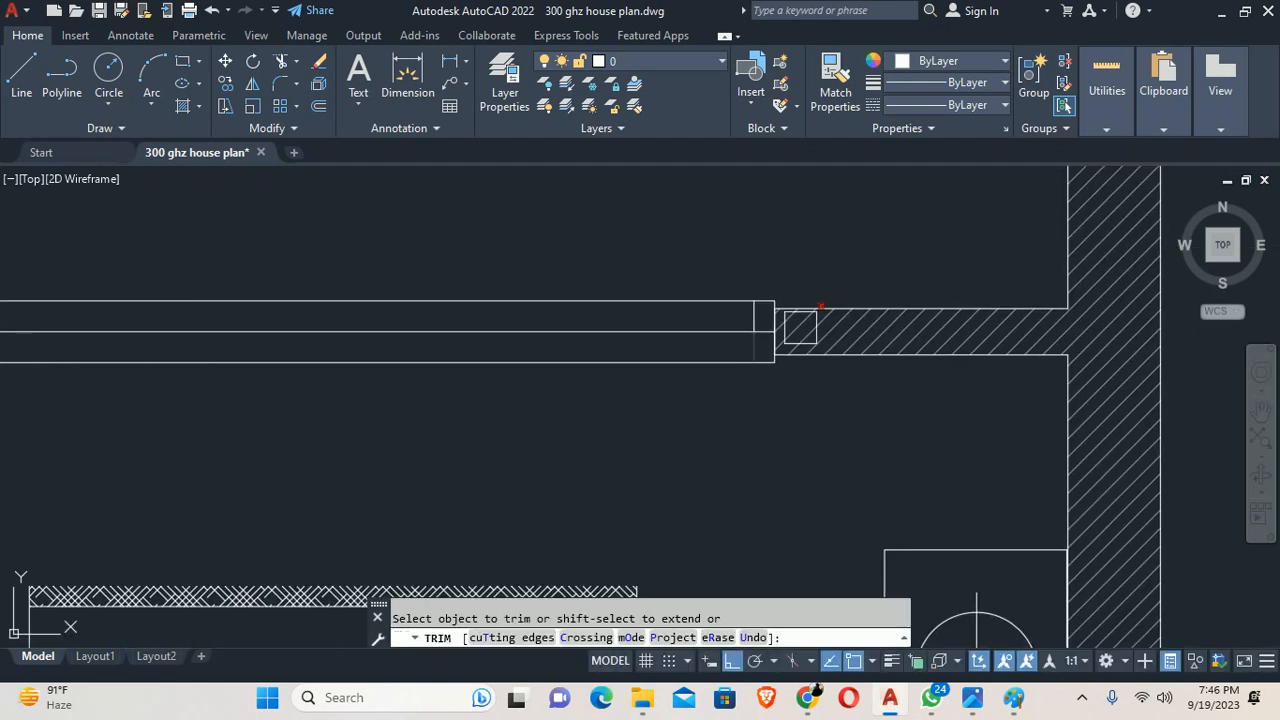
scroll(800, 327, "up", 3)
key("Escape")
scroll(552, 370, "down", 1)
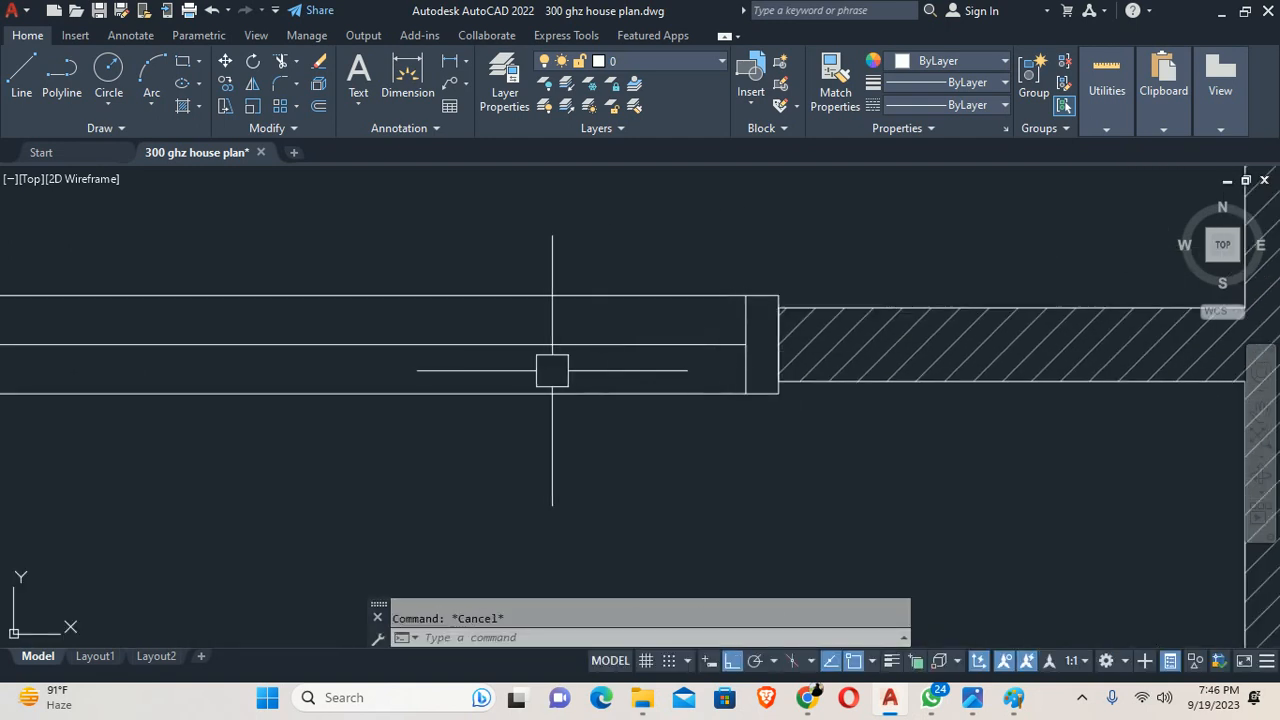
Step: Offset the window's two long outer lines 1.5 inches toward its centre line
type("o")
key("Return")
type("1.5")
key("Return")
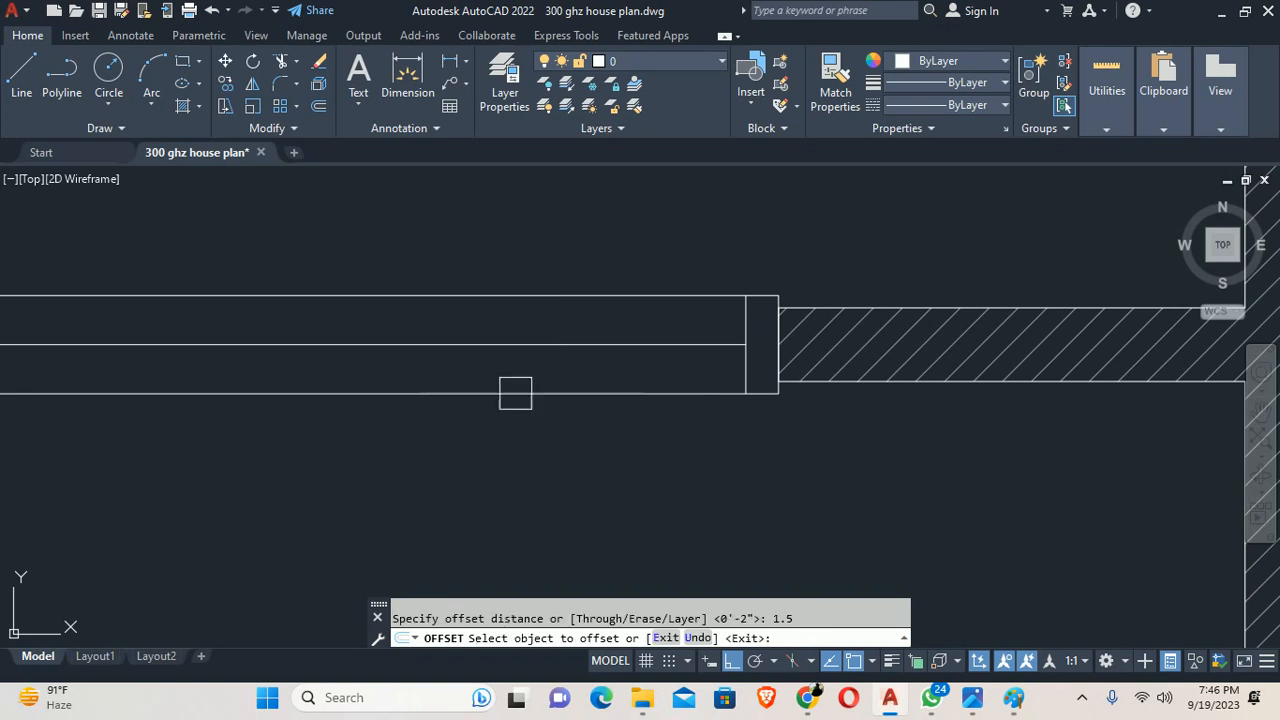
left_click(512, 392)
left_click(509, 364)
left_click(543, 302)
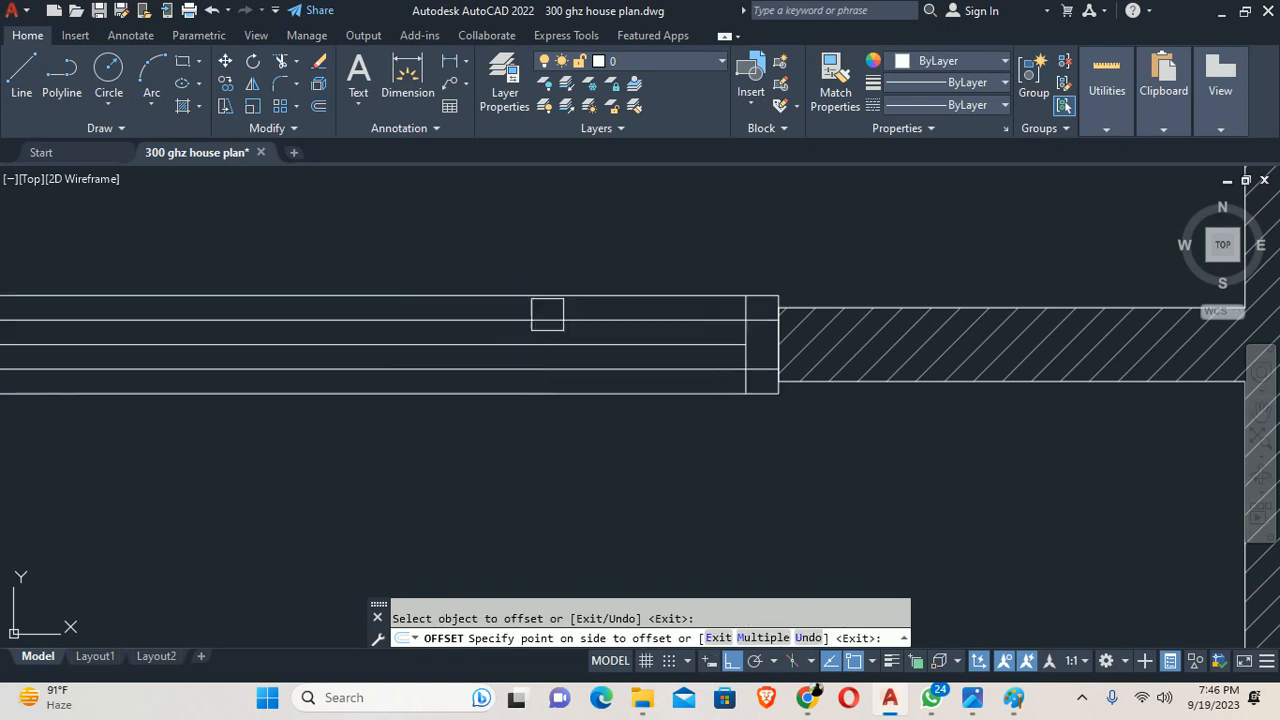
left_click(580, 345)
key("Escape")
Step: Offset the window's centre line 0.75 inch to both sides and delete the original centre line
middle_click_drag(606, 363, 800, 370)
key("Return")
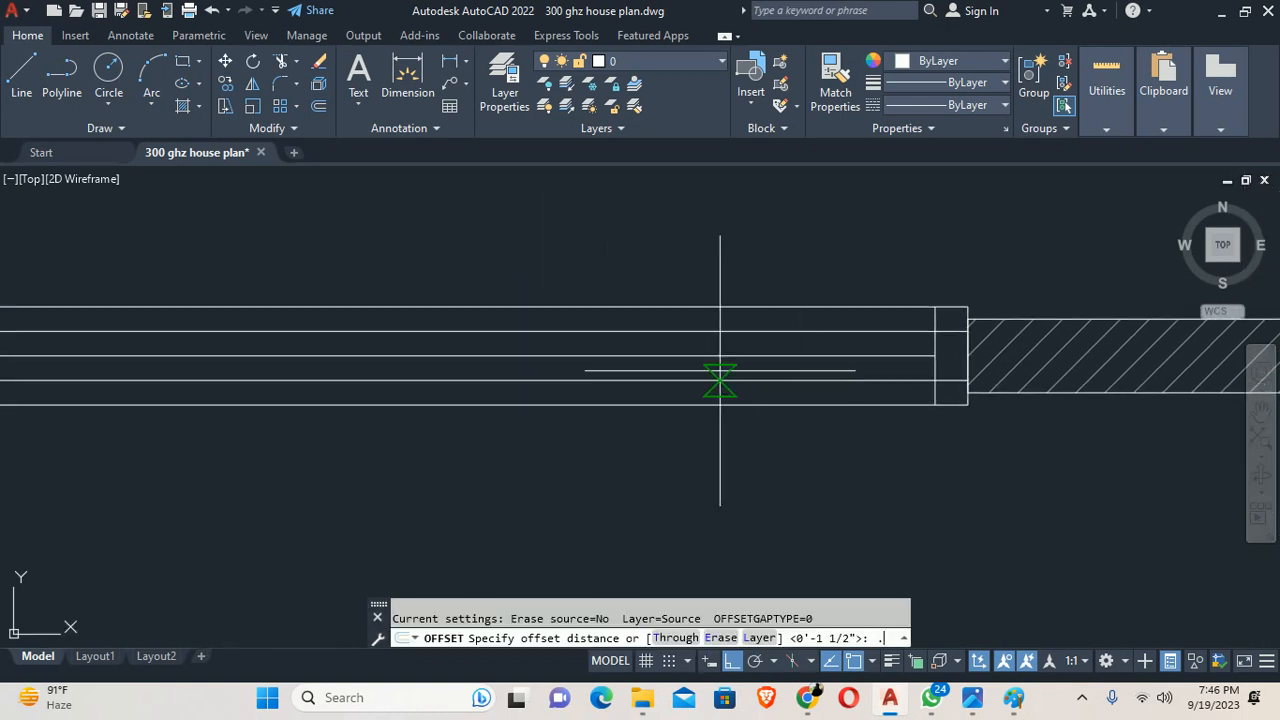
type(".75")
key("Return")
scroll(714, 357, "up", 4)
left_click(700, 351)
left_click(704, 326)
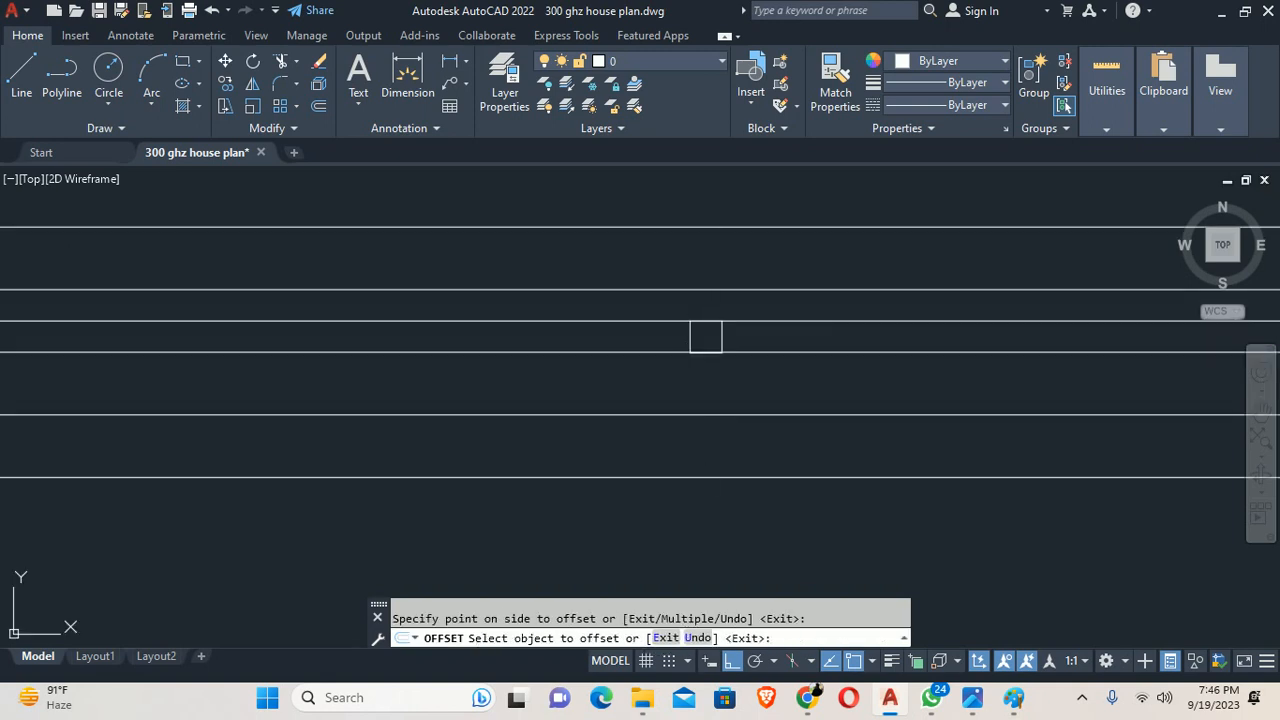
left_click(712, 352)
left_click(717, 381)
key("Escape")
key("Escape")
left_click(720, 351)
key("Delete")
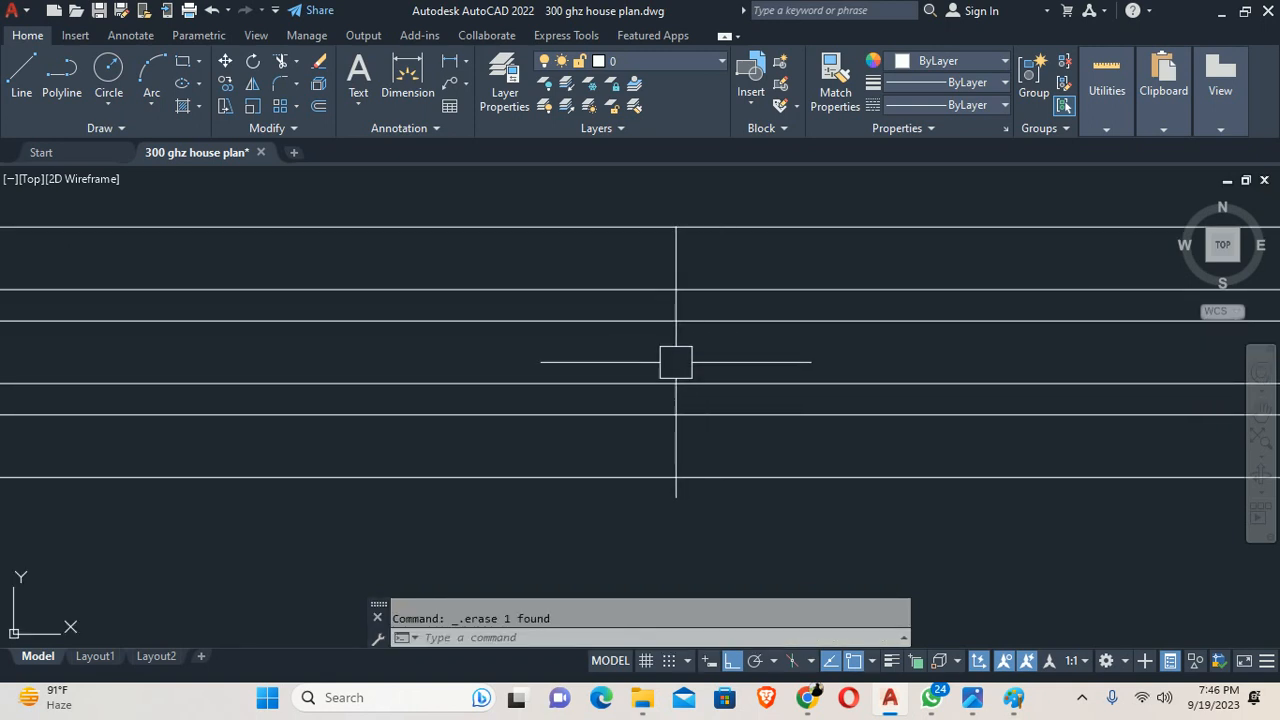
Step: Trim the 1.5-inch offset lines where they run through the jambs at both ends of the window
scroll(697, 383, "down", 5)
middle_click_drag(562, 395, 668, 397)
scroll(468, 375, "up", 2)
key("Escape")
scroll(461, 372, "up", 4)
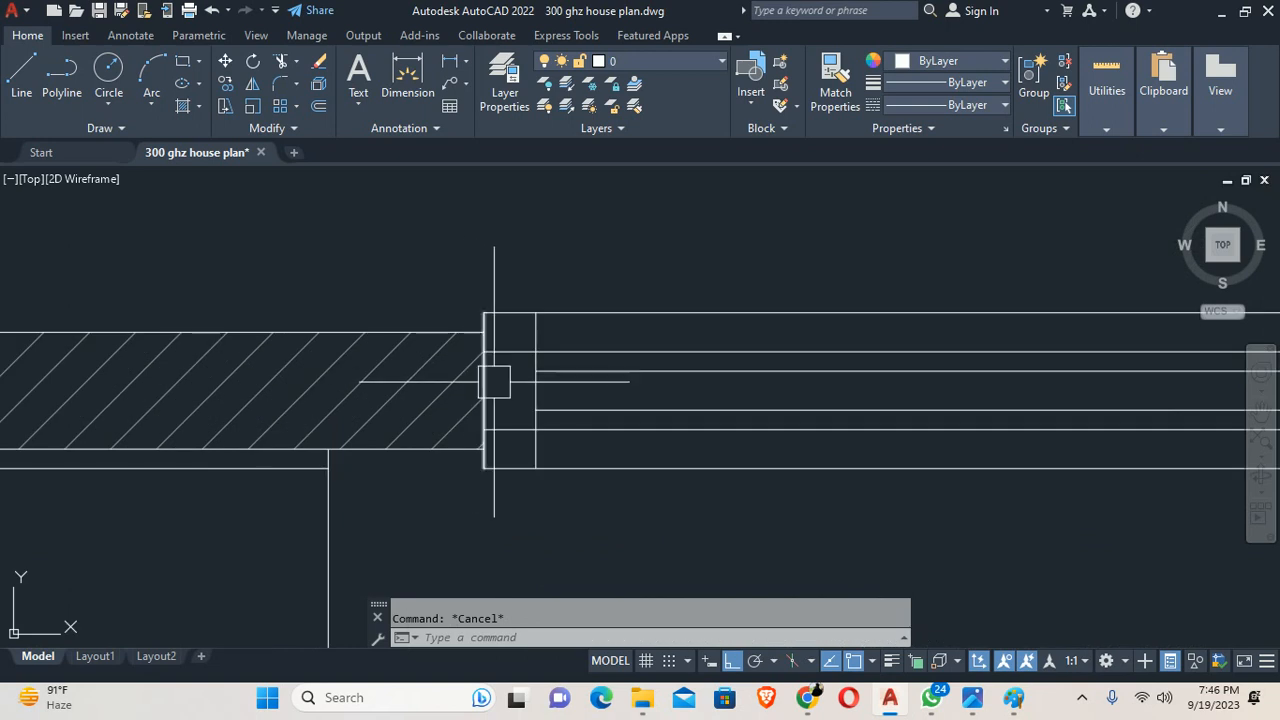
type("tr")
key("Return")
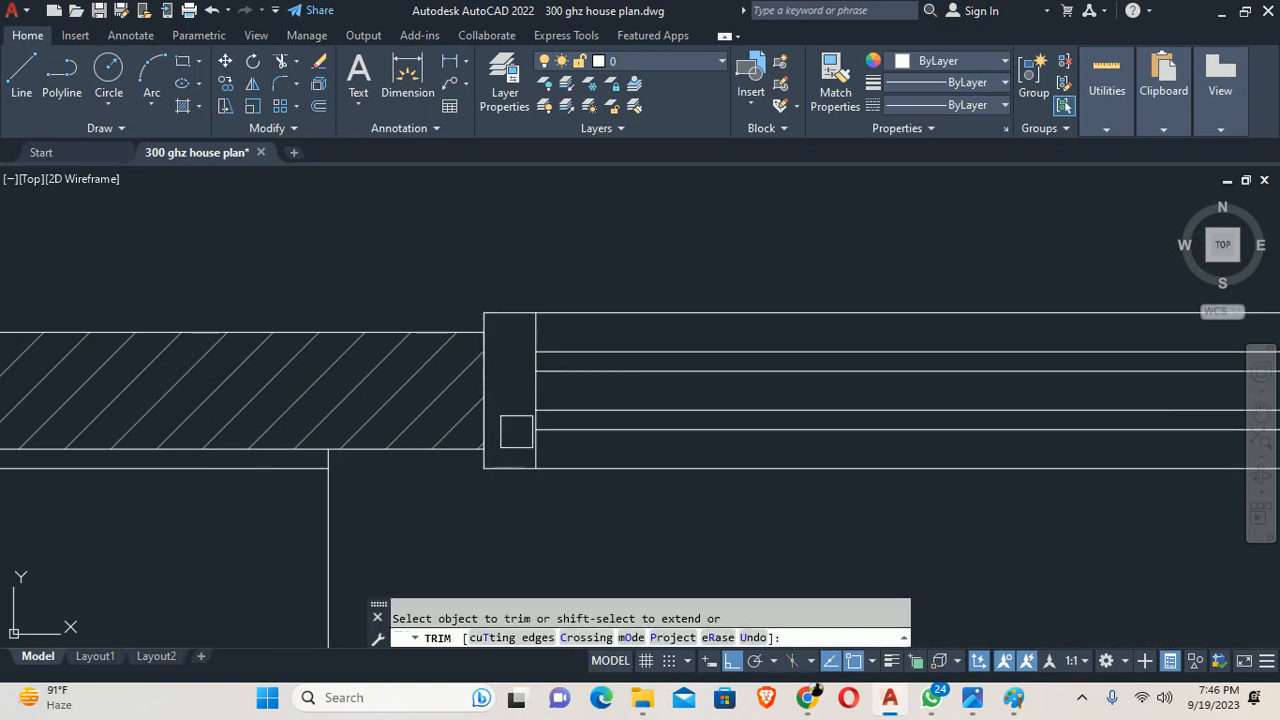
scroll(516, 432, "down", 2)
middle_click_drag(745, 424, 243, 383)
middle_click_drag(860, 406, 122, 396)
scroll(474, 382, "up", 4)
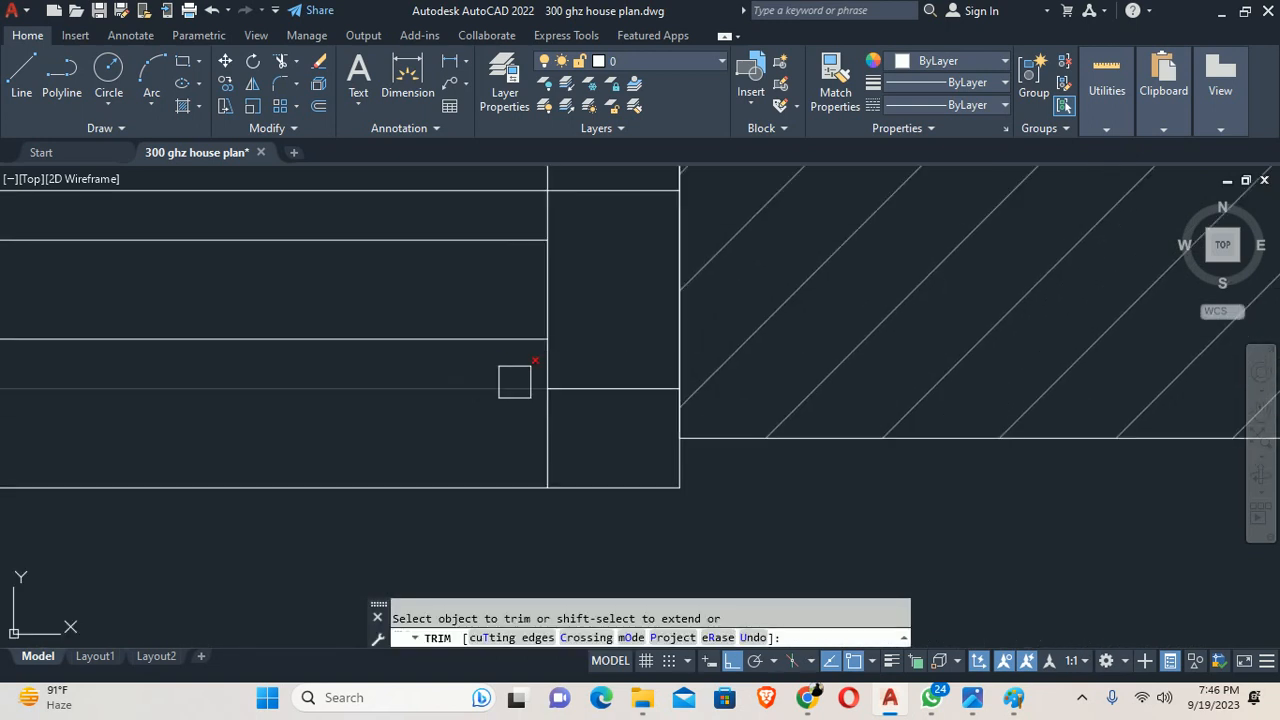
left_click(592, 178)
key("Escape")
key("Escape")
scroll(581, 261, "down", 3)
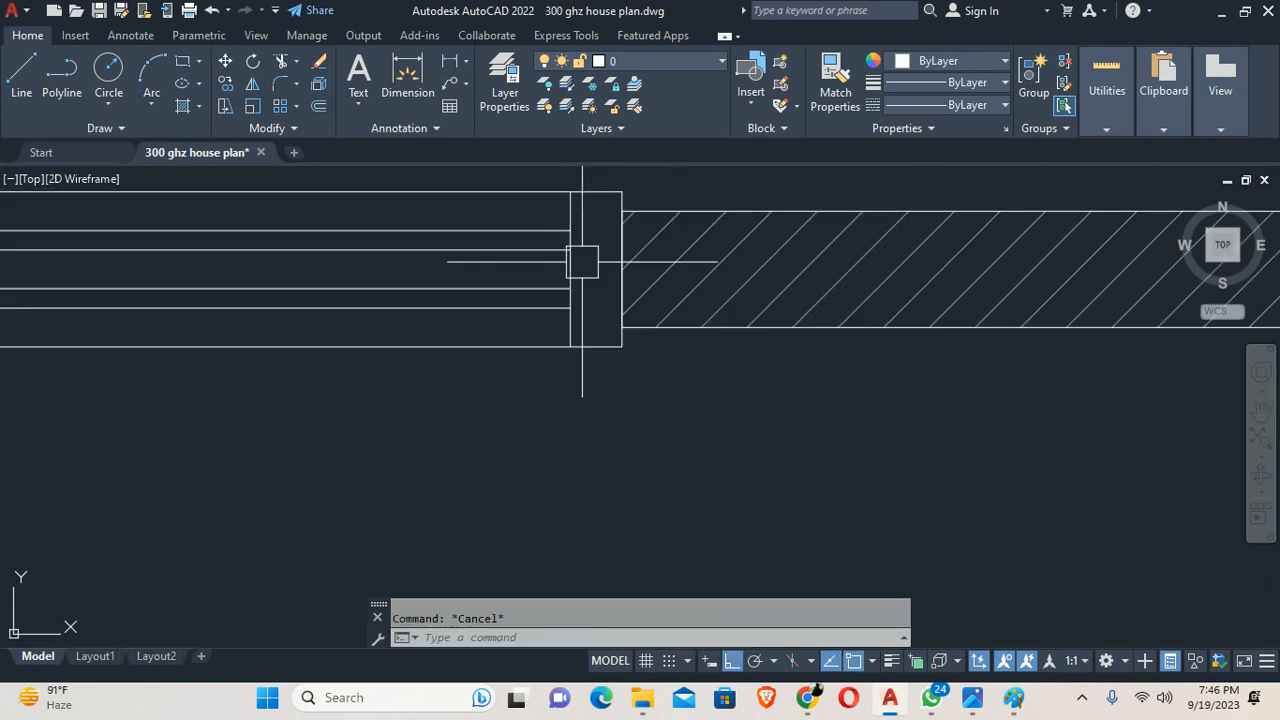
middle_click_drag(497, 322, 852, 346)
mouse_move(499, 352)
middle_mouse_down()
mouse_move(632, 365)
mouse_move(230, 360)
middle_mouse_up()
middle_click_drag(959, 356, 608, 354)
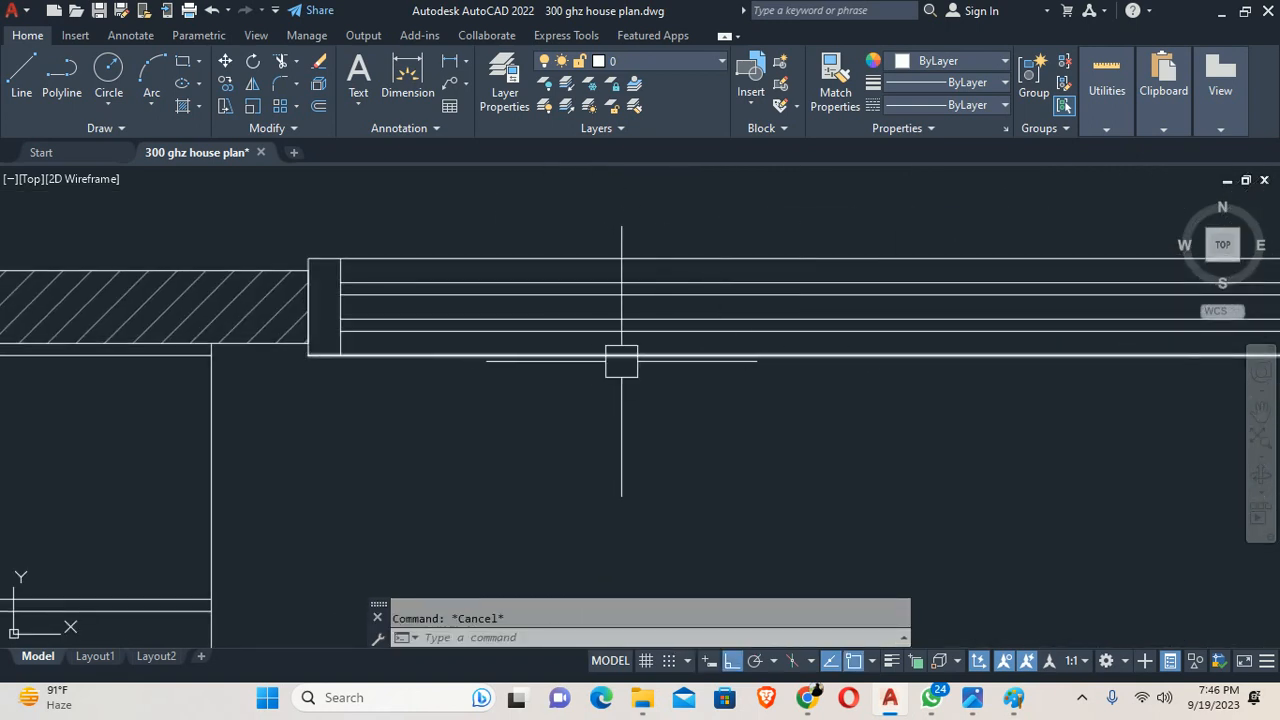
scroll(427, 341, "up", 2)
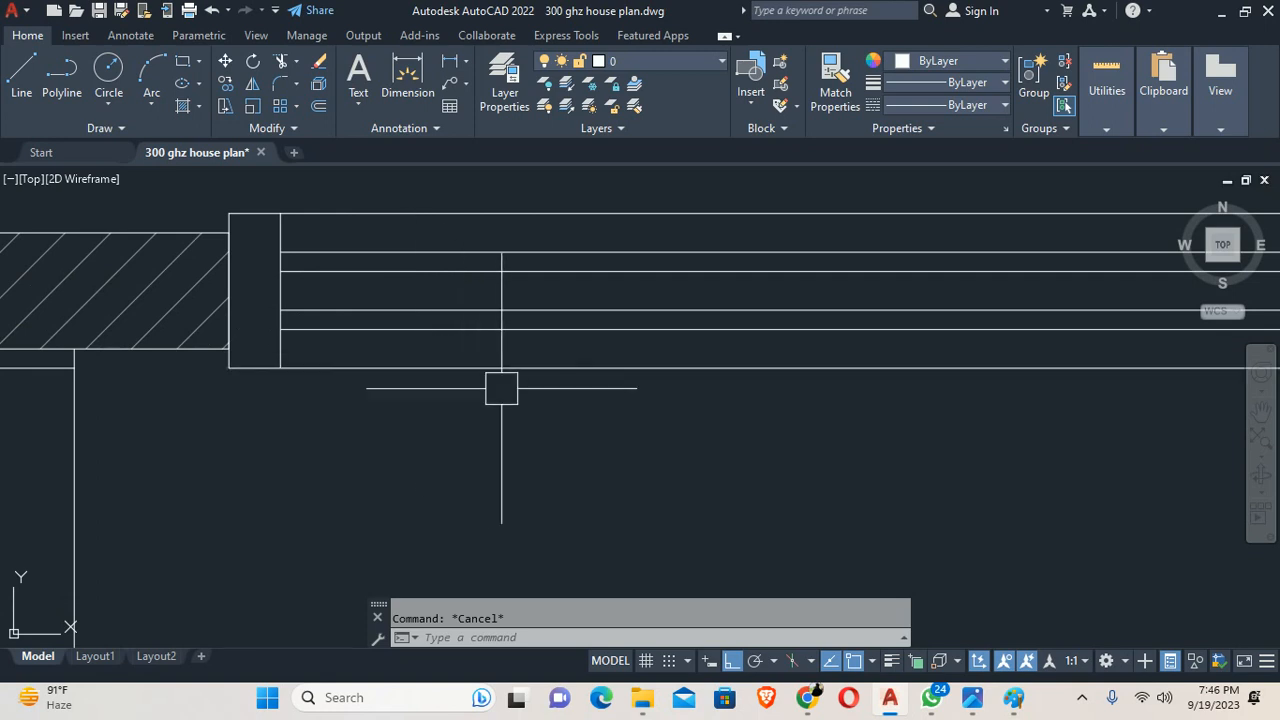
type("re")
key("Escape")
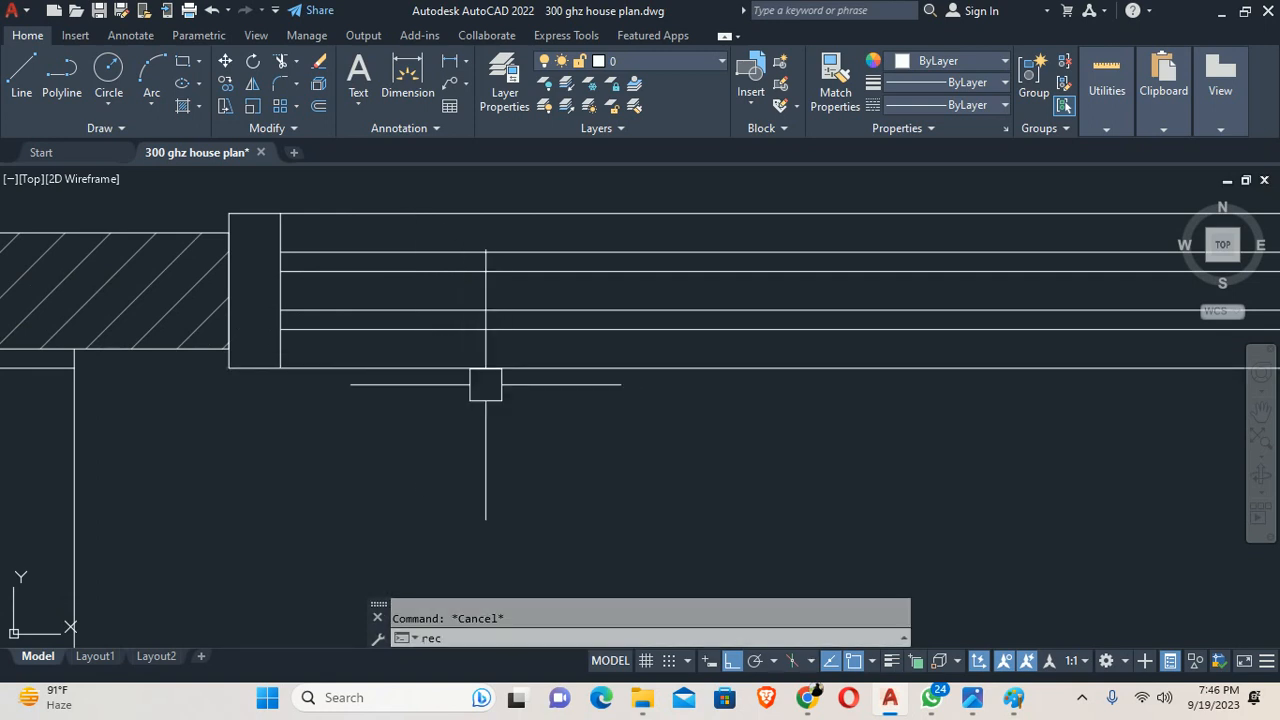
key("Return")
scroll(346, 361, "up", 3)
middle_click_drag(200, 287, 358, 278)
scroll(358, 279, "down", 1)
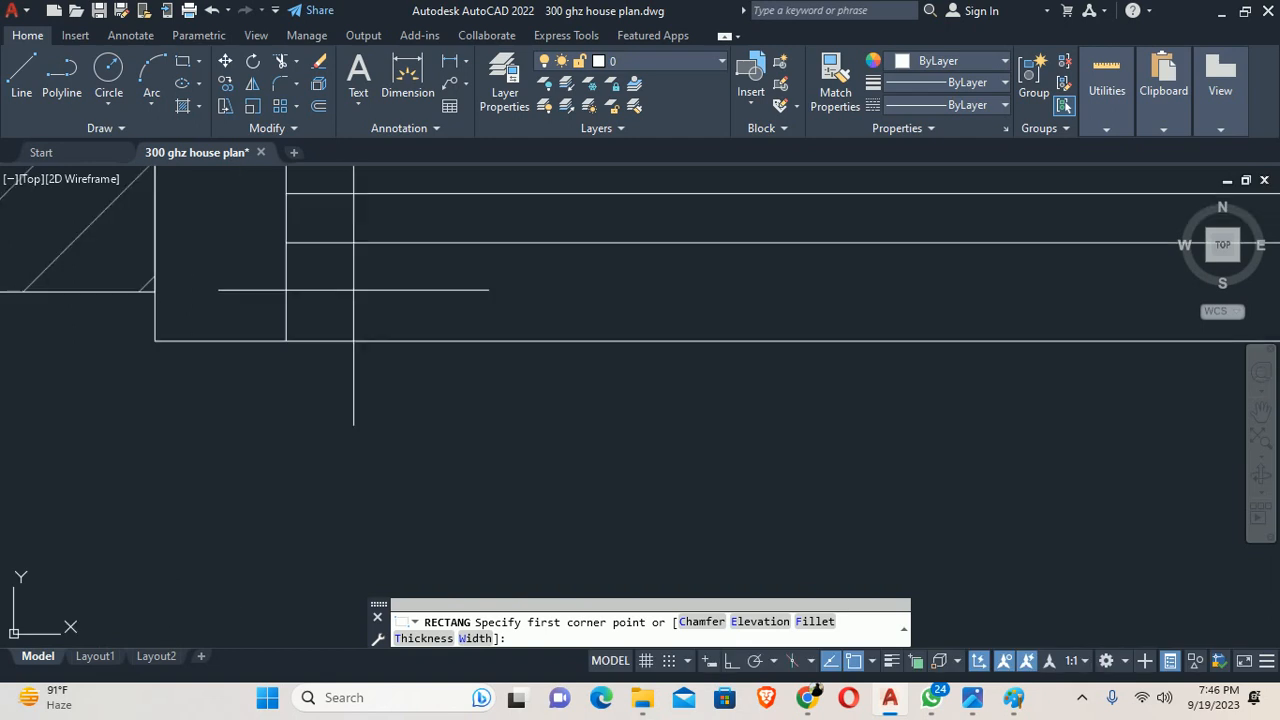
key("Escape")
key("F8")
type("t")
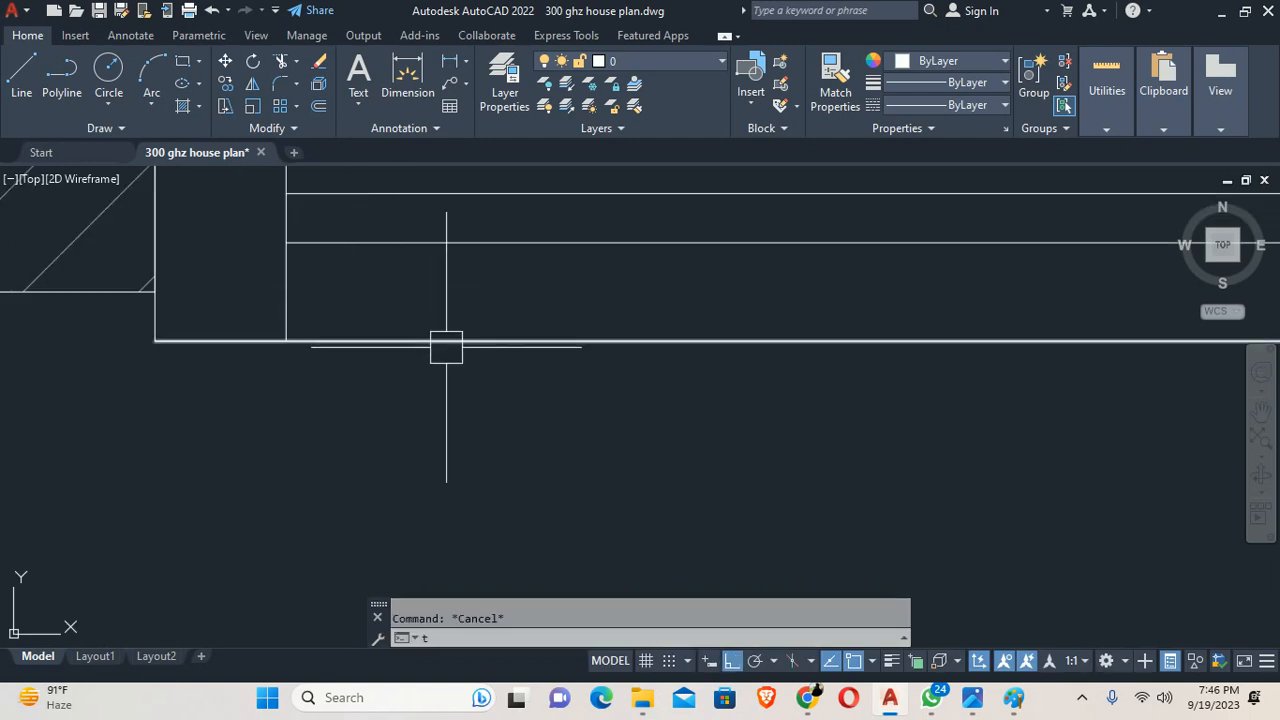
type("rec")
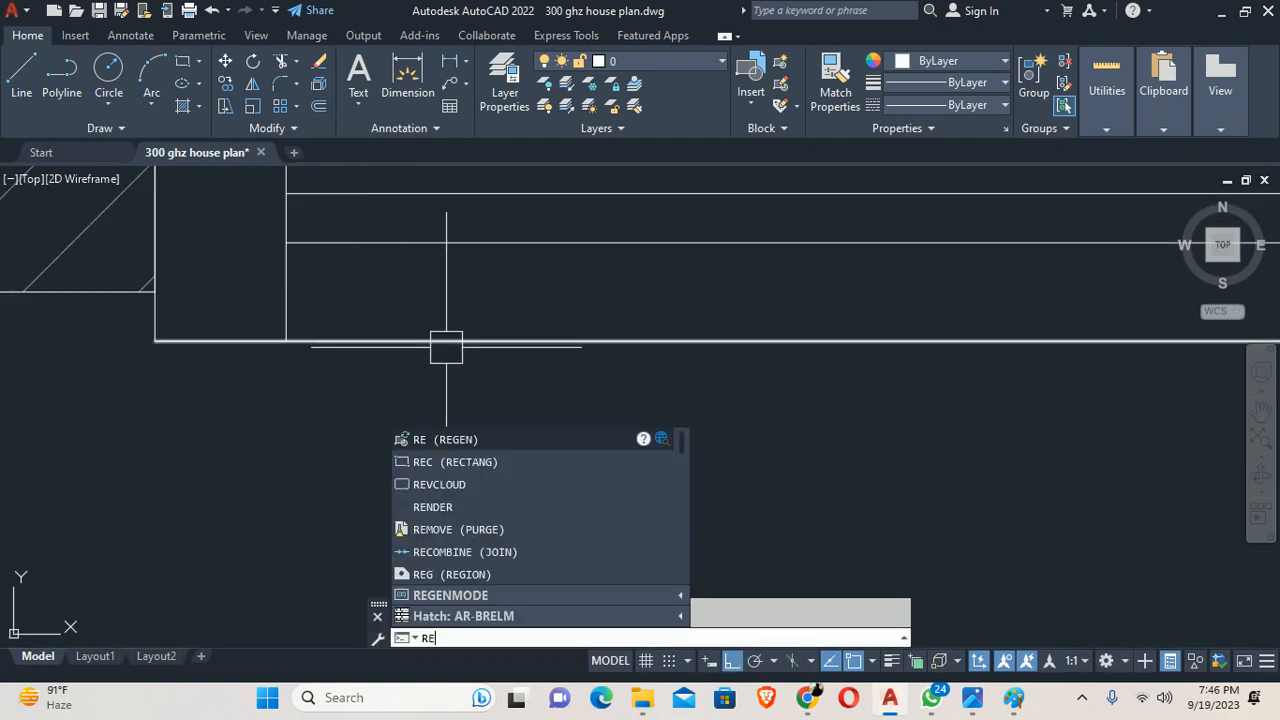
key("Return")
scroll(450, 340, "down", 2)
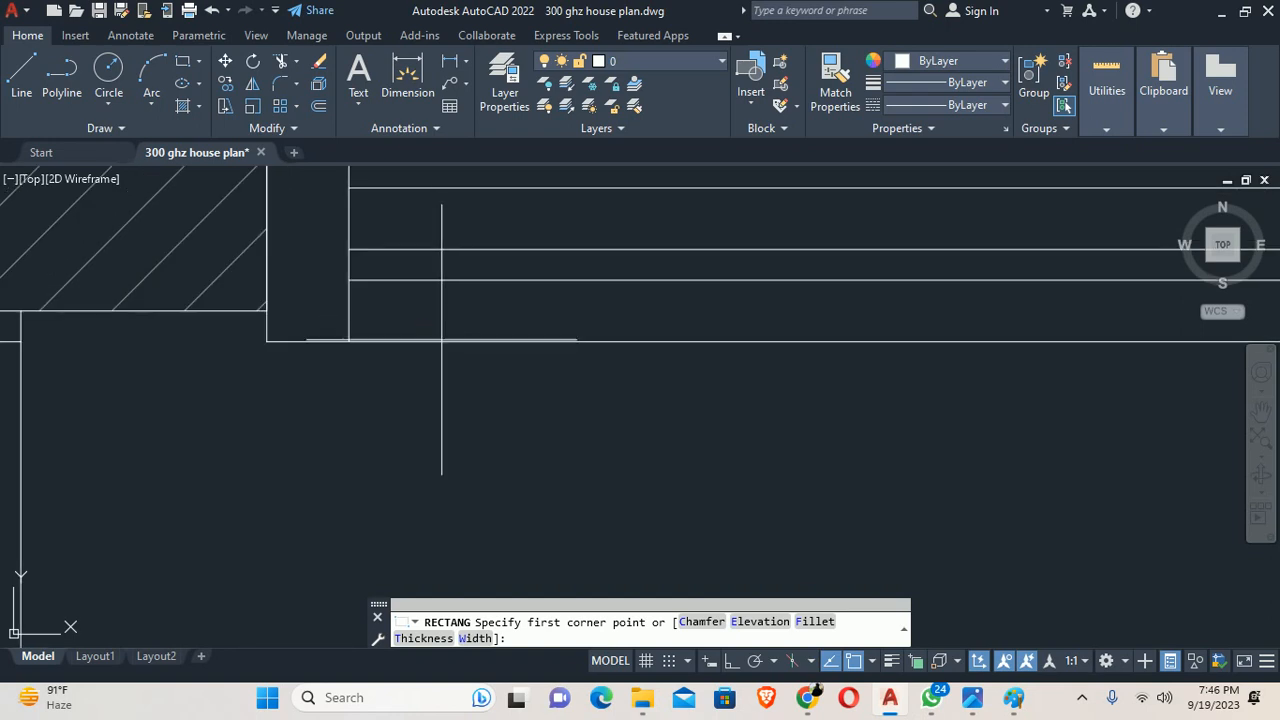
middle_click_drag(446, 340, 438, 286)
scroll(387, 366, "down", 2)
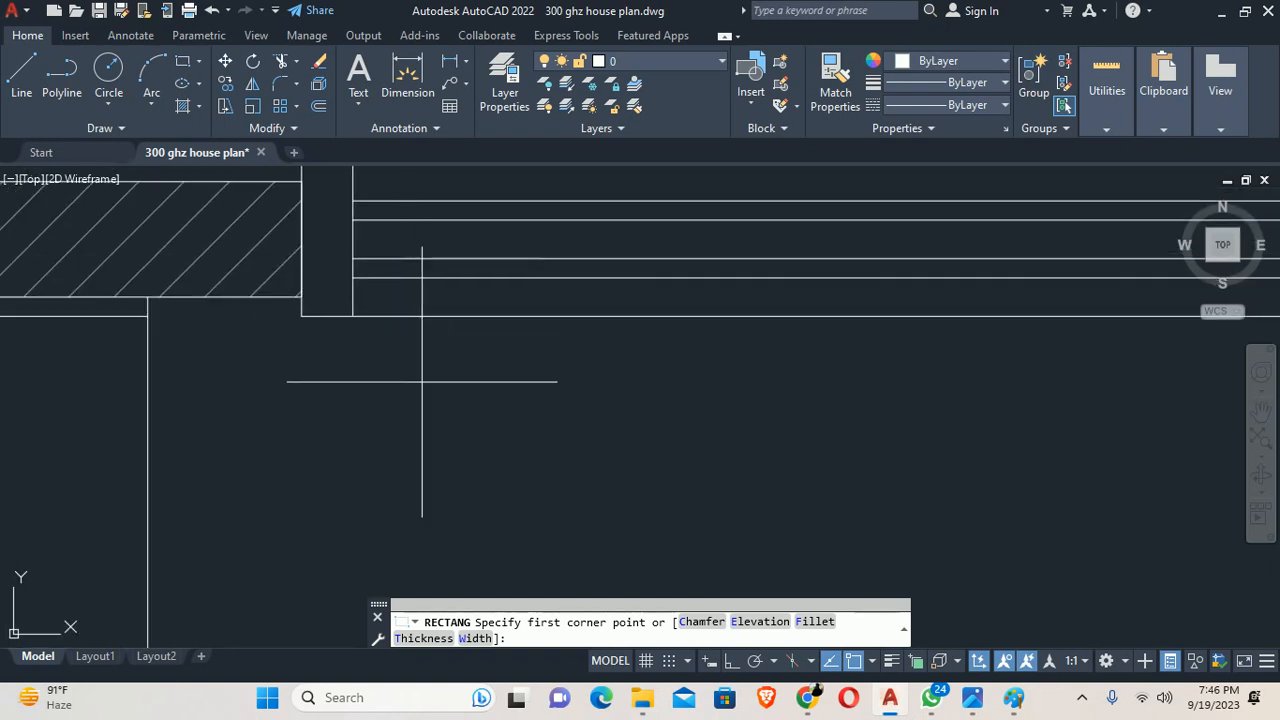
key("Escape")
middle_click_drag(386, 329, 460, 372)
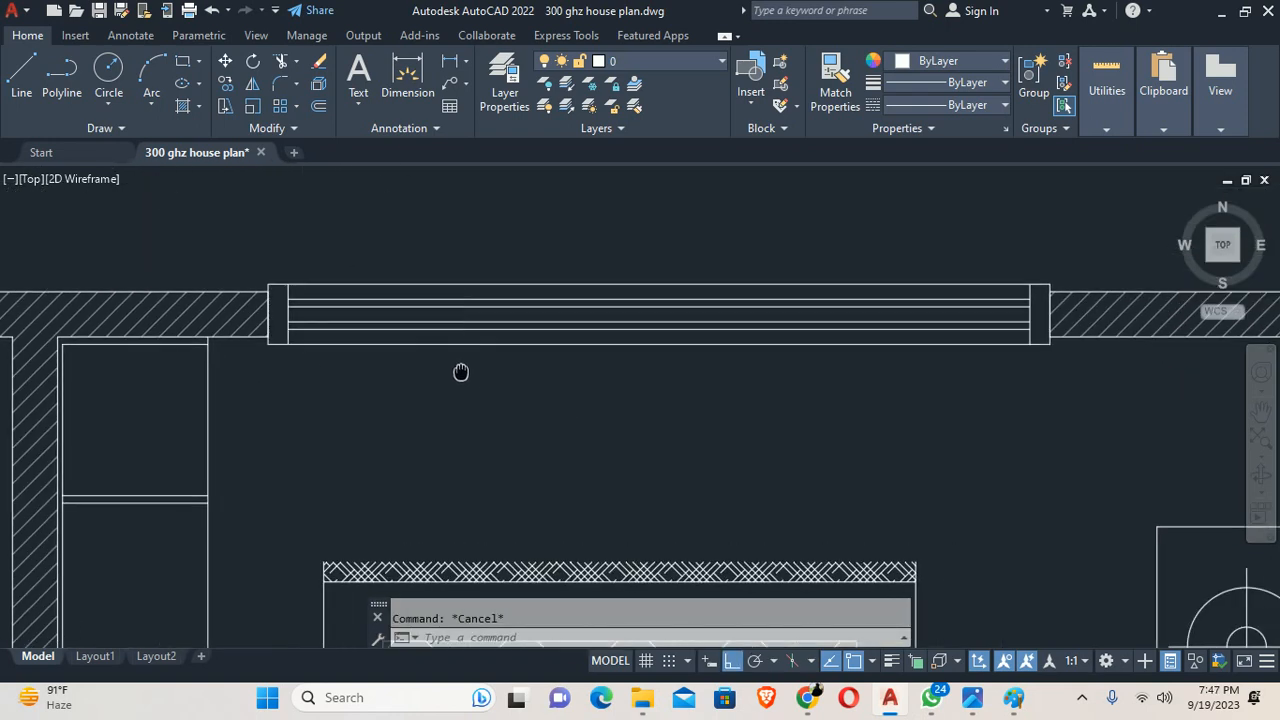
Step: Draw a vertical line across the window from the midpoint of its upper edge to its lower edge
type("l")
key("Return")
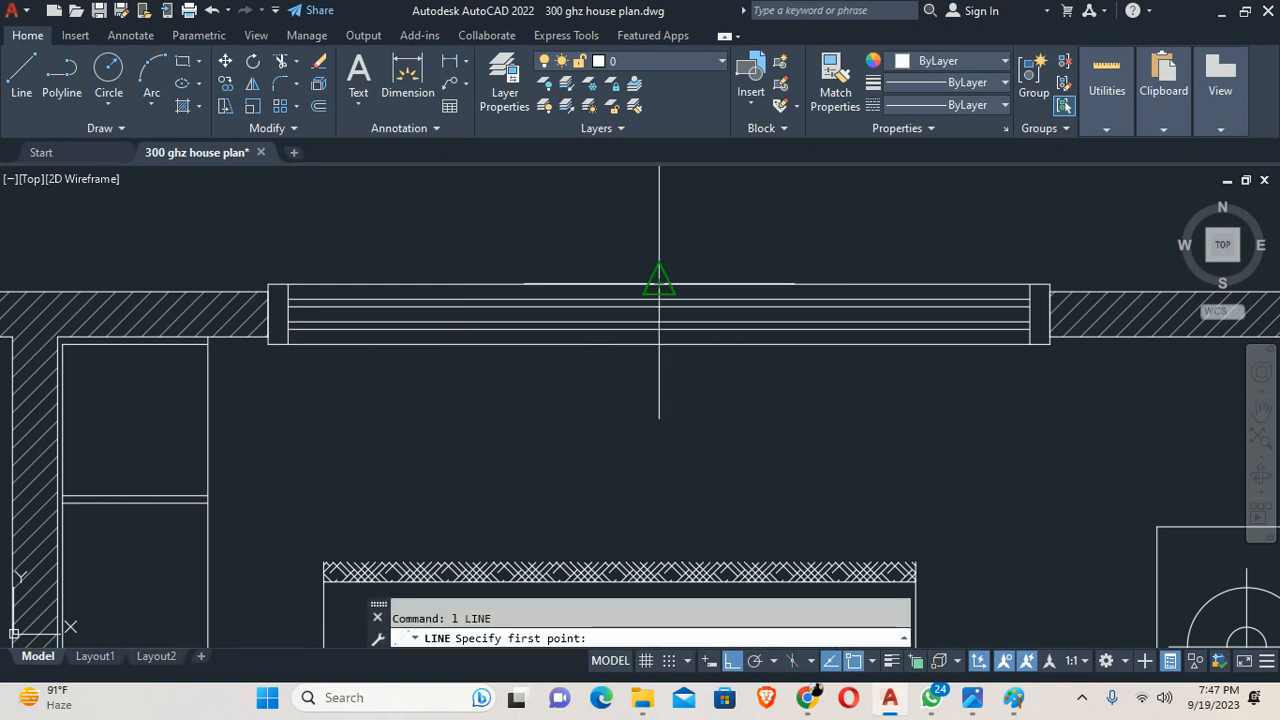
left_click(659, 284)
left_click(664, 350)
key("Escape")
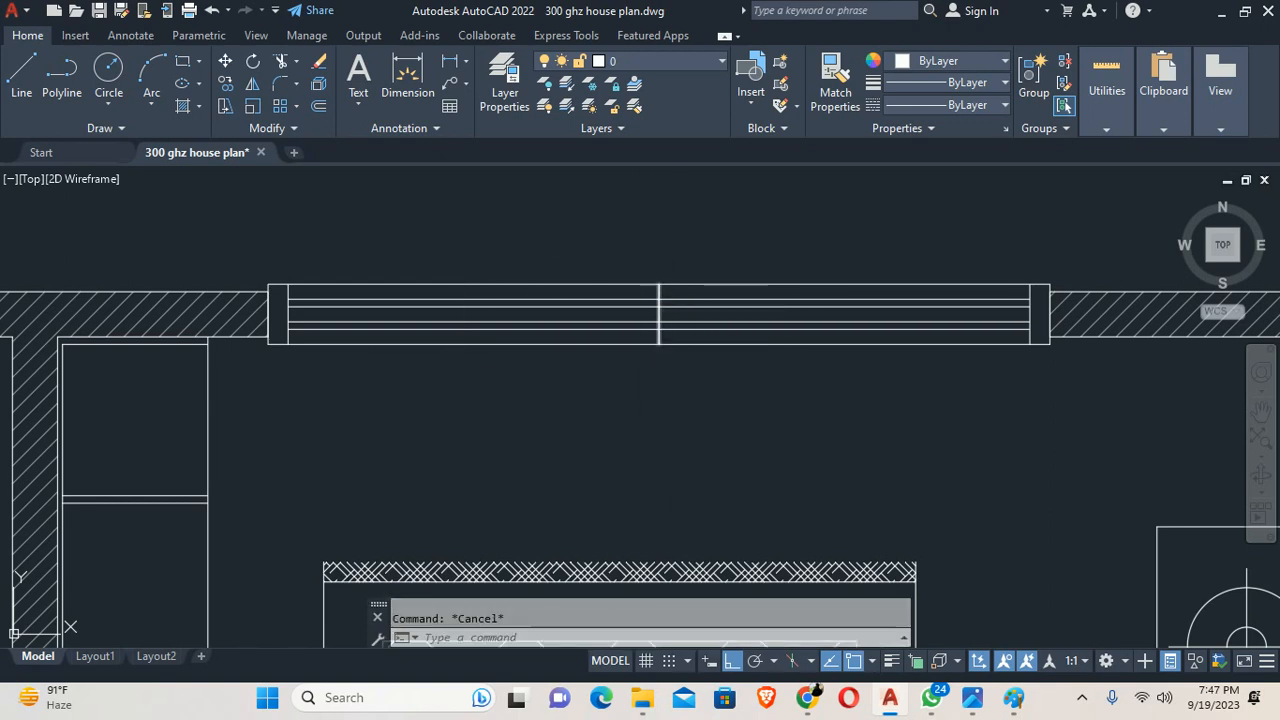
Step: Offset the window's middle vertical line 2 inches to both sides
type("o")
key("Return")
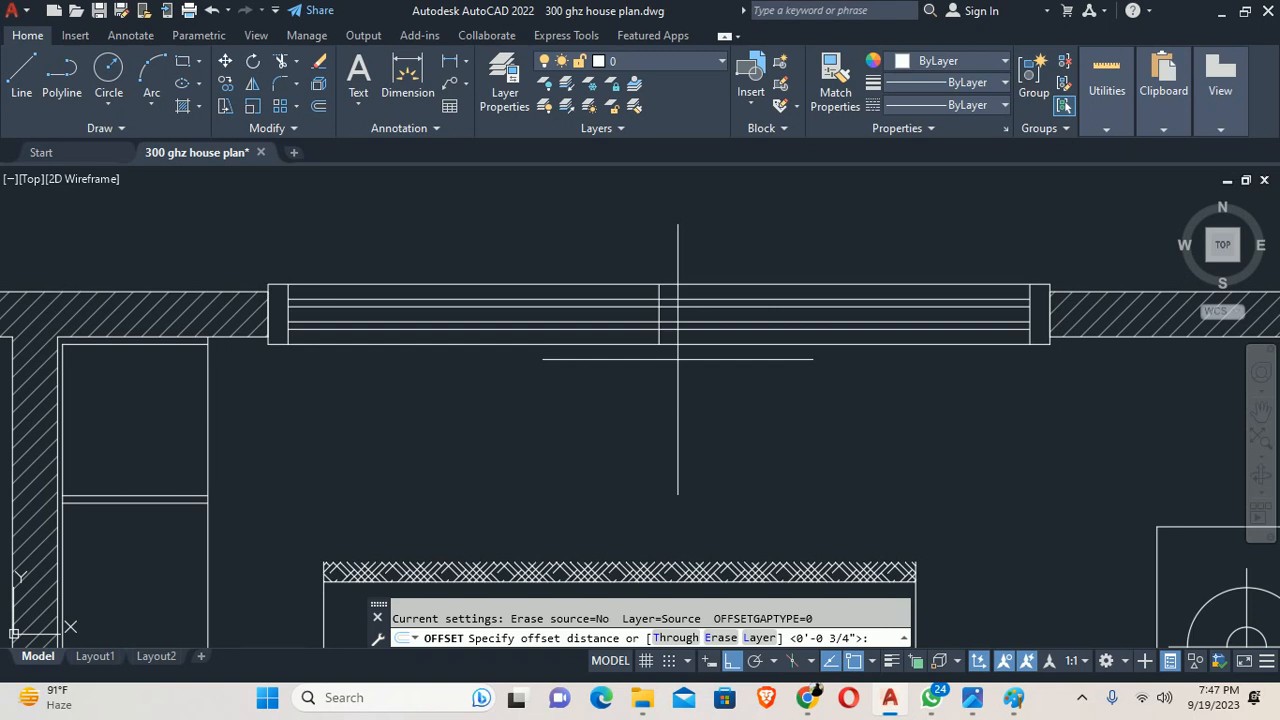
type("2")
key("Return")
scroll(668, 333, "up", 5)
left_click(698, 313)
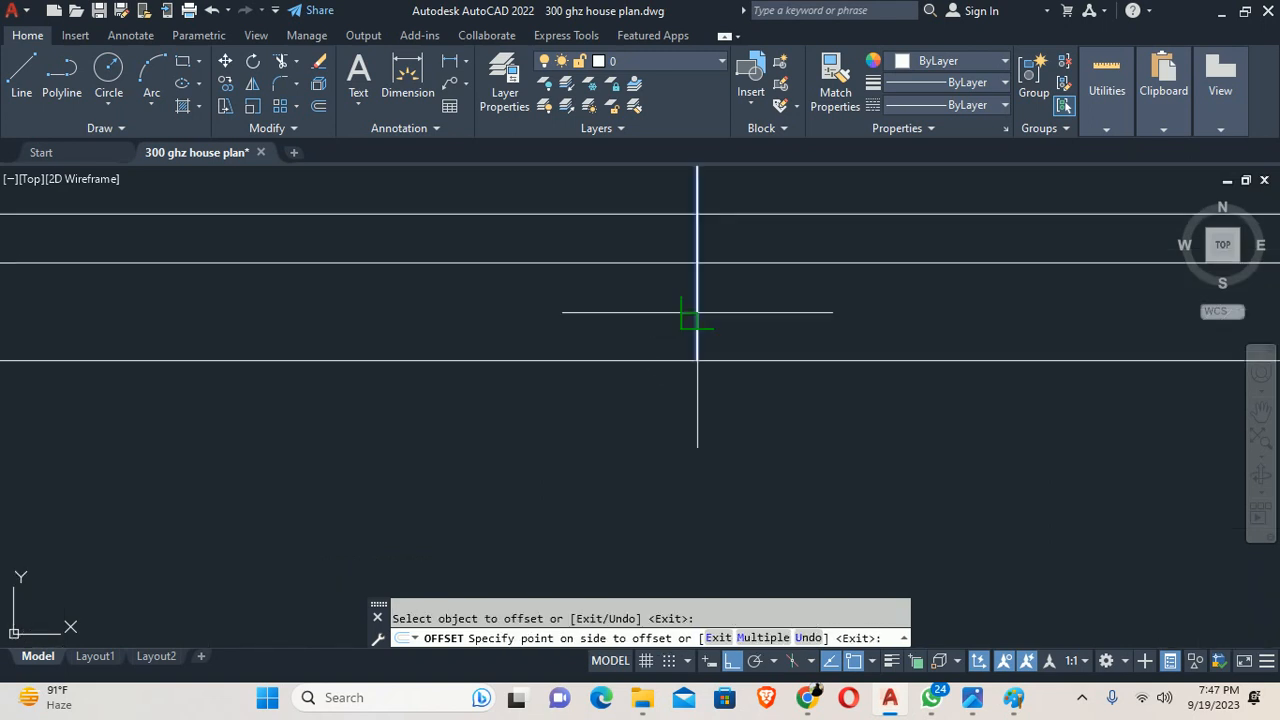
left_click(793, 306)
key("Escape")
scroll(588, 310, "down", 2)
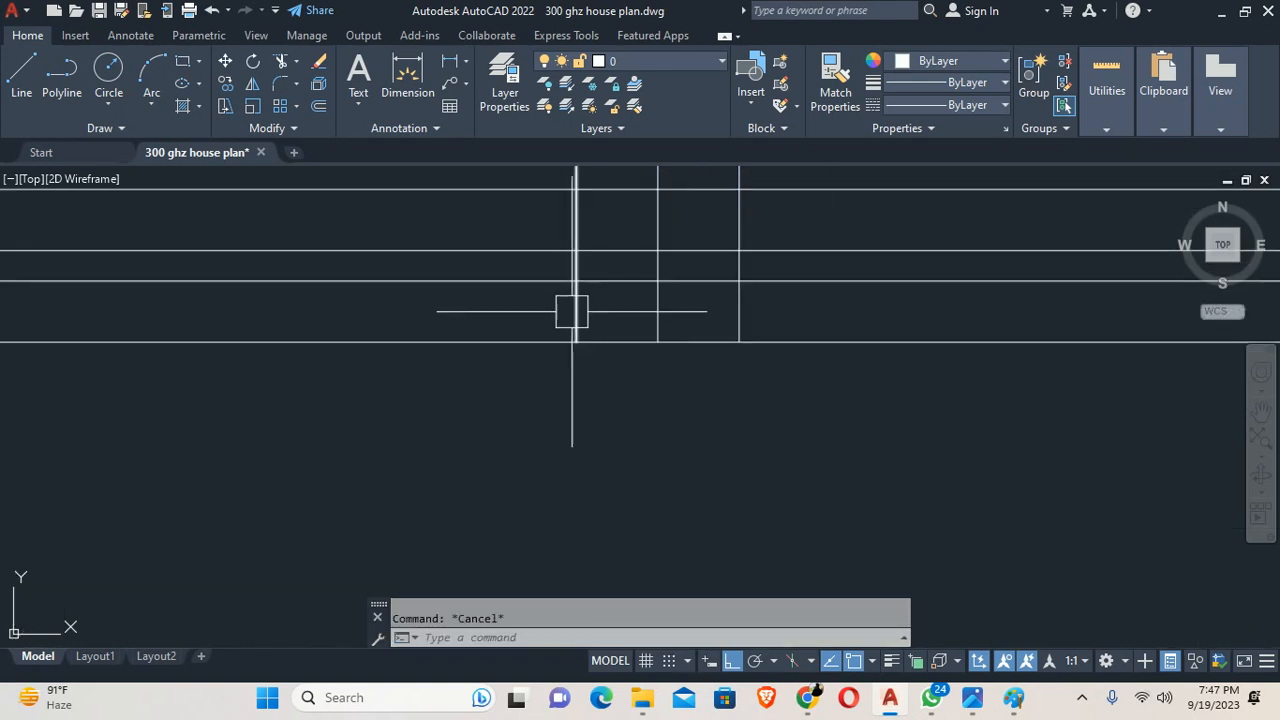
Step: Trim the inner pair of sash lines back to the left offset line and remove the excess vertical segments below that pair
type("tr")
key("Return")
scroll(736, 285, "up", 5)
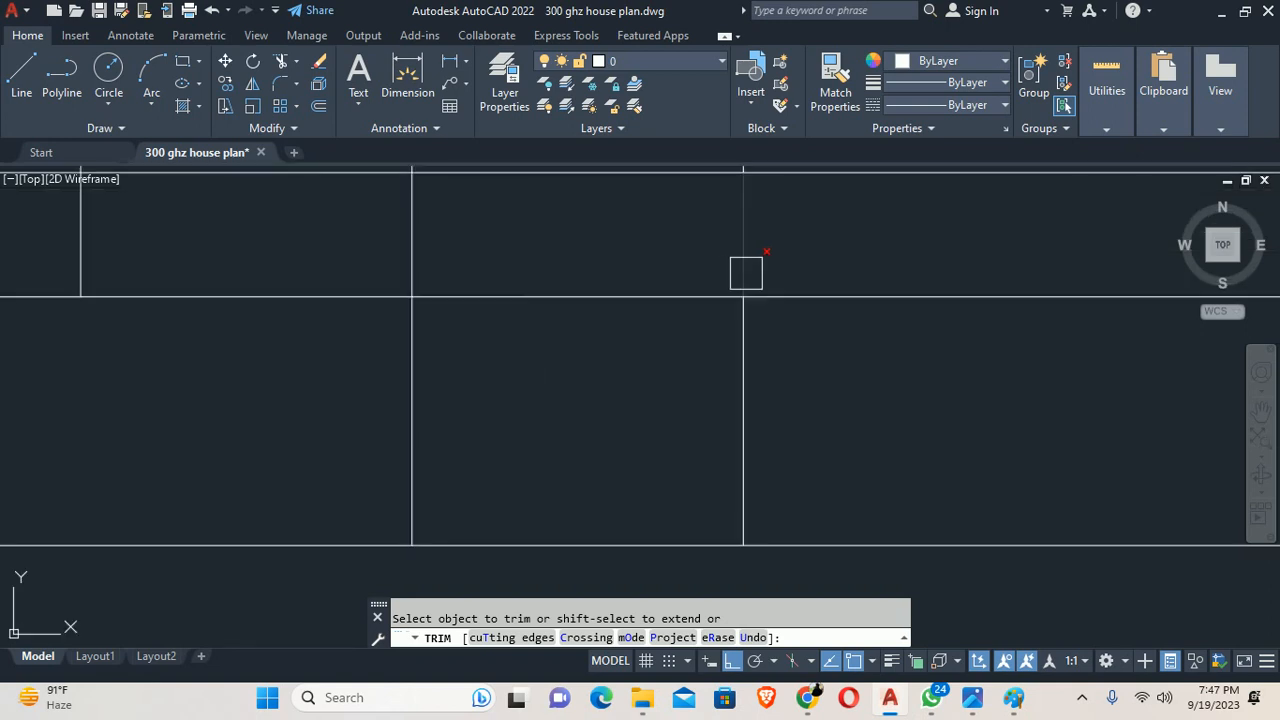
middle_click_drag(822, 227, 823, 295)
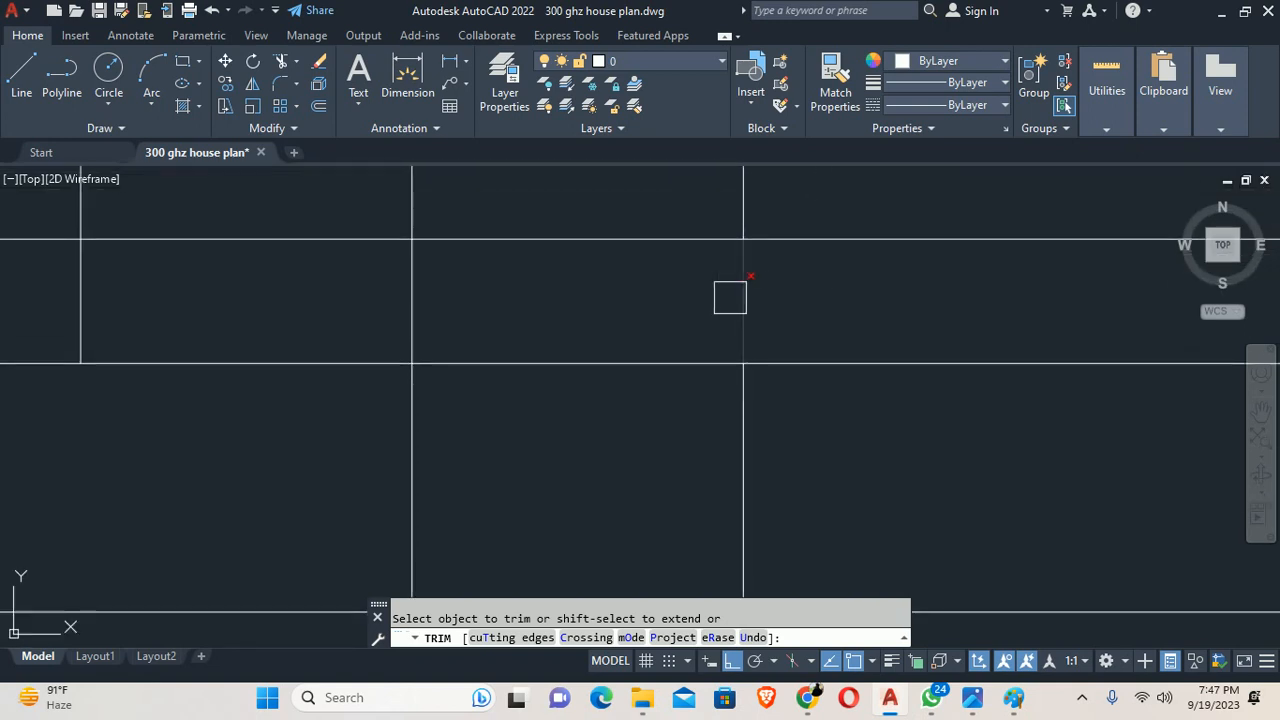
left_click(731, 298)
scroll(730, 299, "down", 2)
scroll(731, 299, "down", 2)
middle_click_drag(731, 299, 752, 363)
scroll(581, 365, "up", 2)
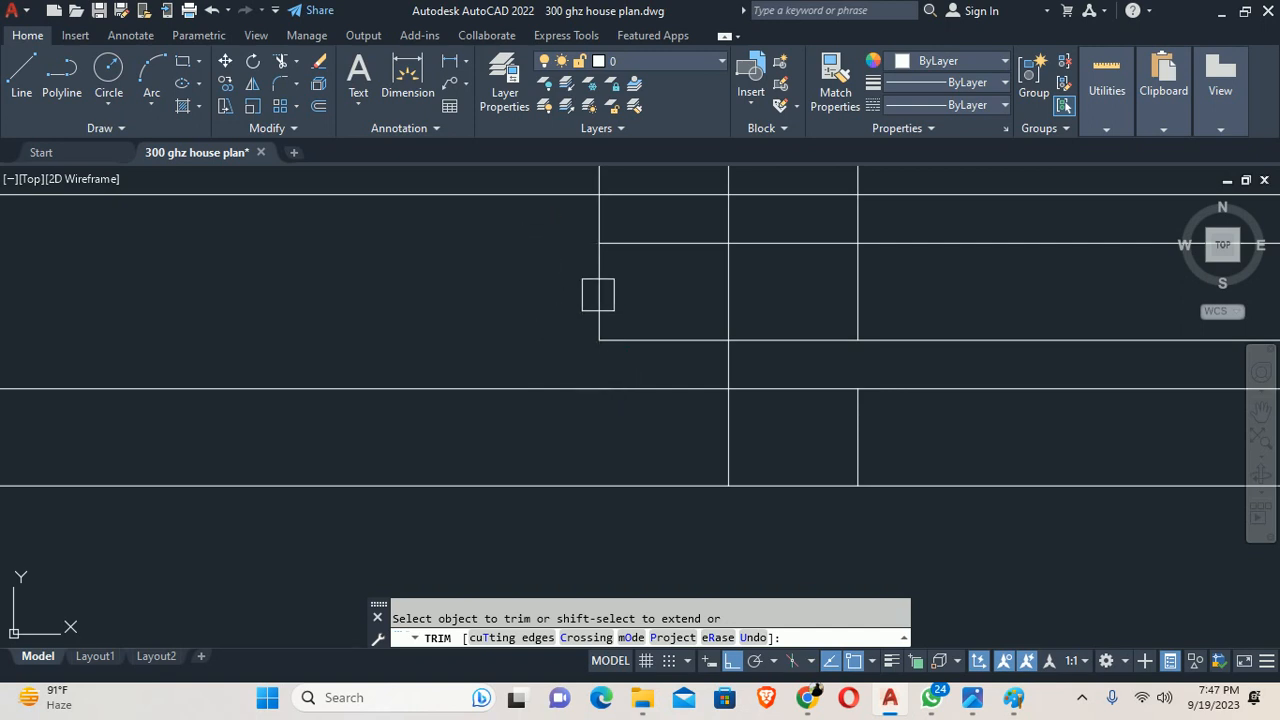
Step: Trim the outer sash lines back to the right offset line, clear the leftover segments, and delete the window's middle vertical line
scroll(606, 220, "up", 4)
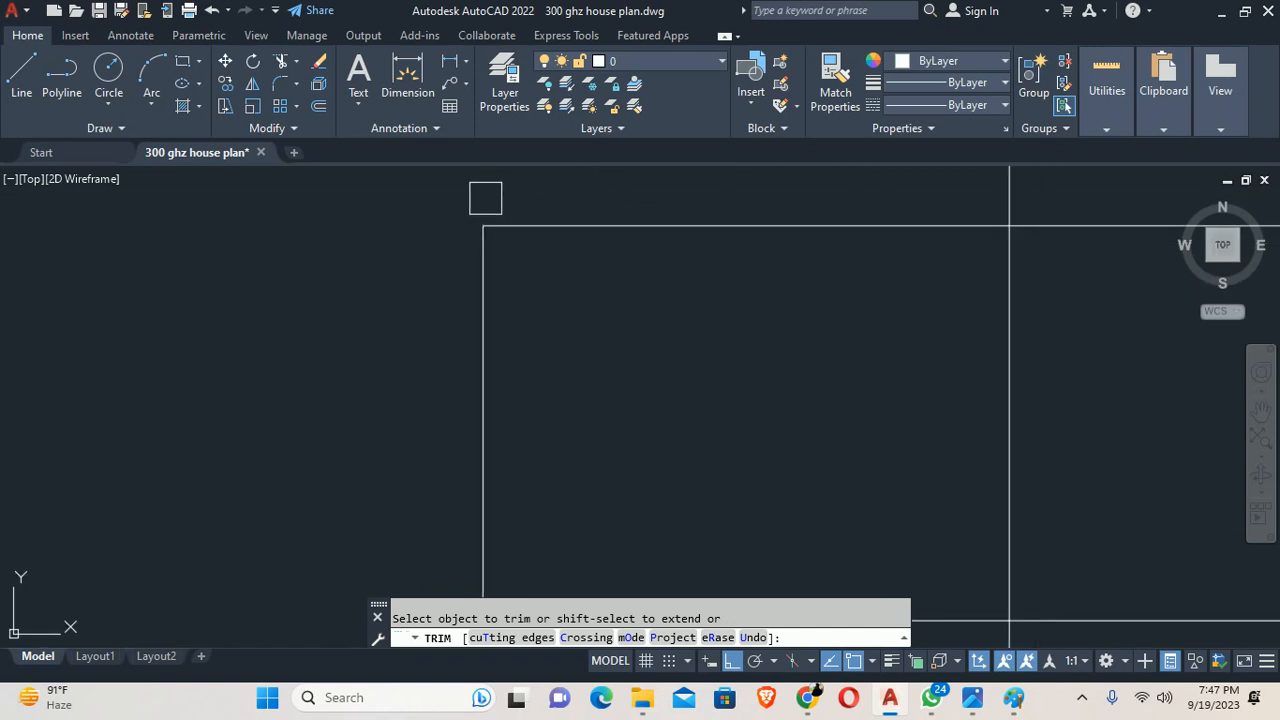
scroll(680, 291, "down", 3)
scroll(594, 392, "up", 2)
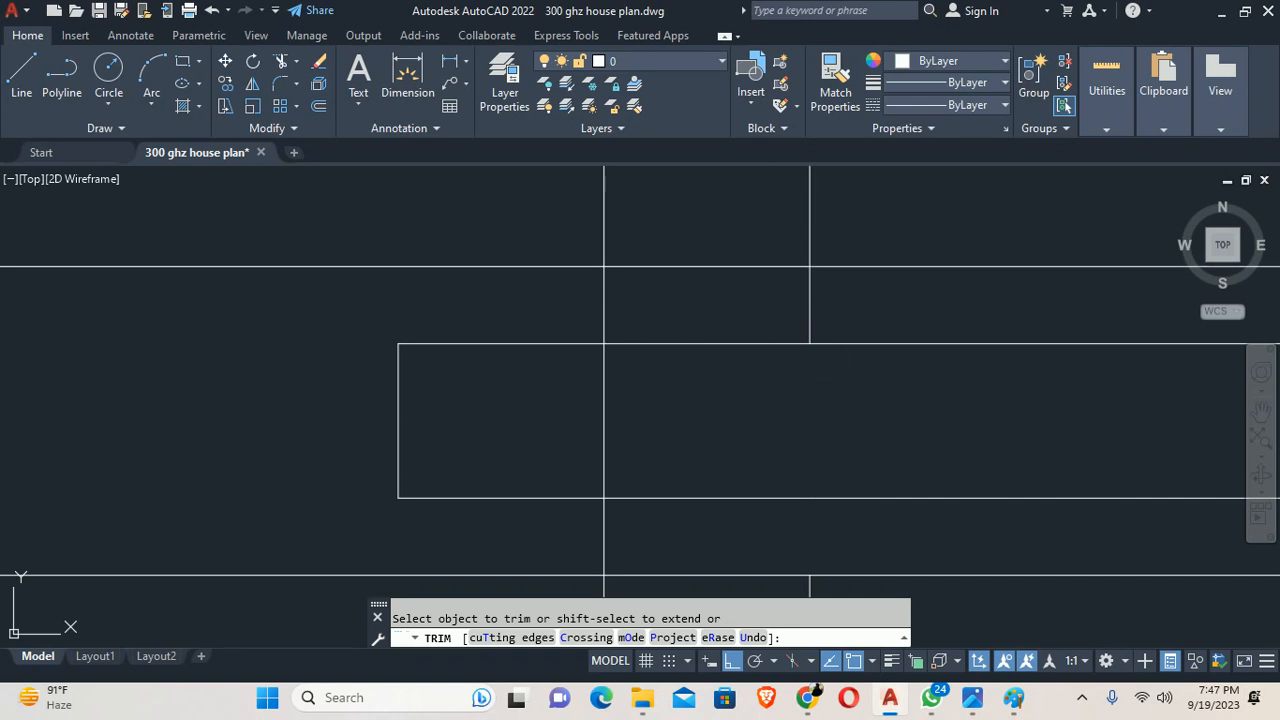
middle_click_drag(862, 270, 847, 396)
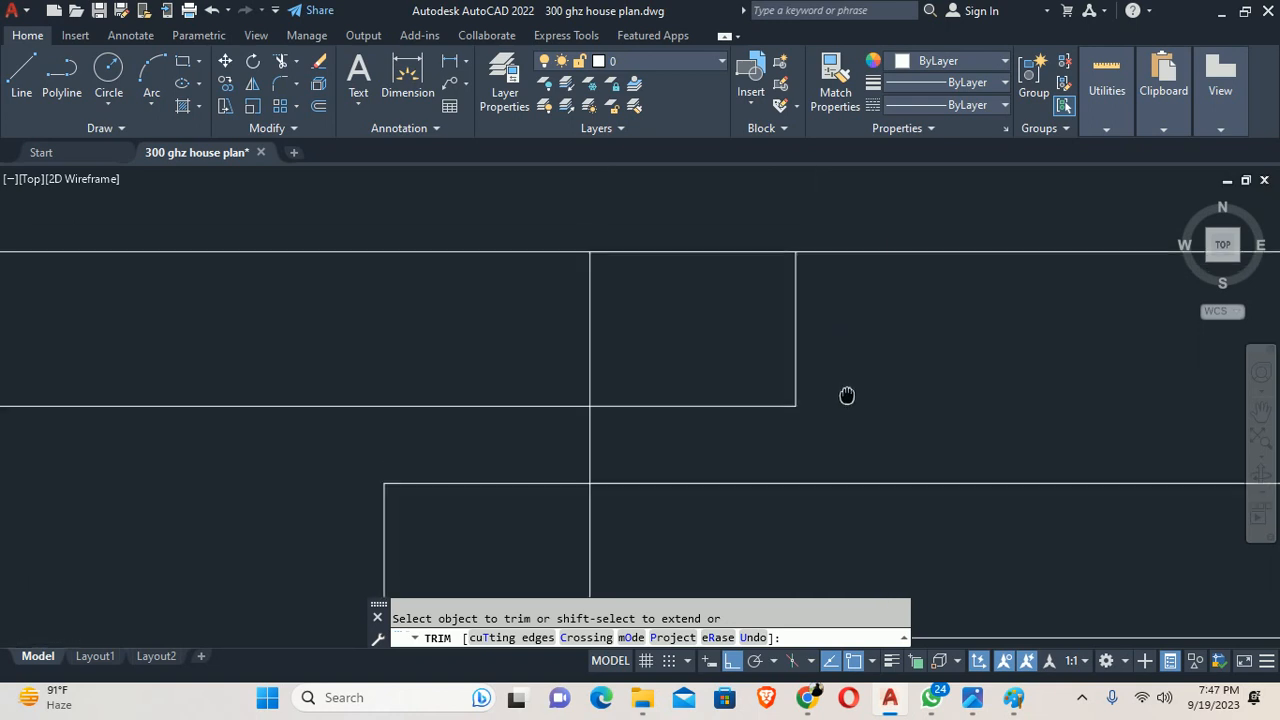
left_click(829, 253)
scroll(835, 246, "down", 3)
scroll(781, 298, "down", 1)
scroll(792, 365, "up", 2)
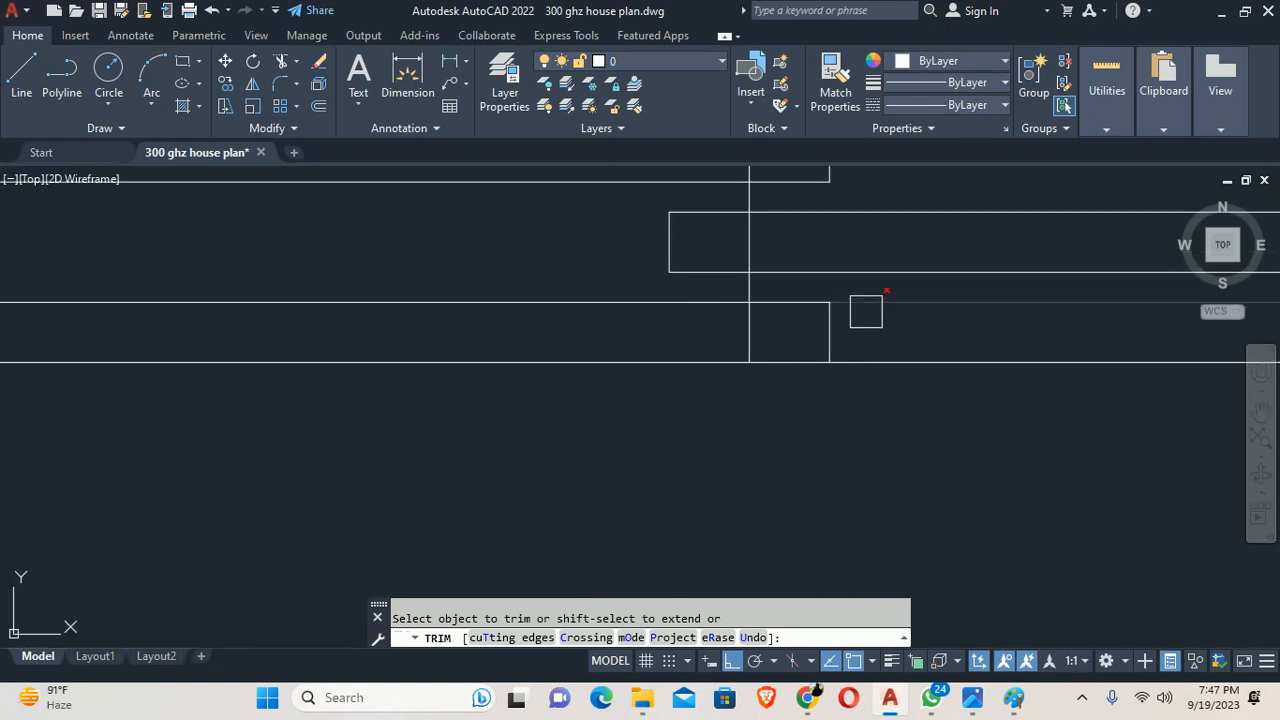
scroll(868, 305, "down", 1)
key("Escape")
key("Escape")
left_click(750, 343)
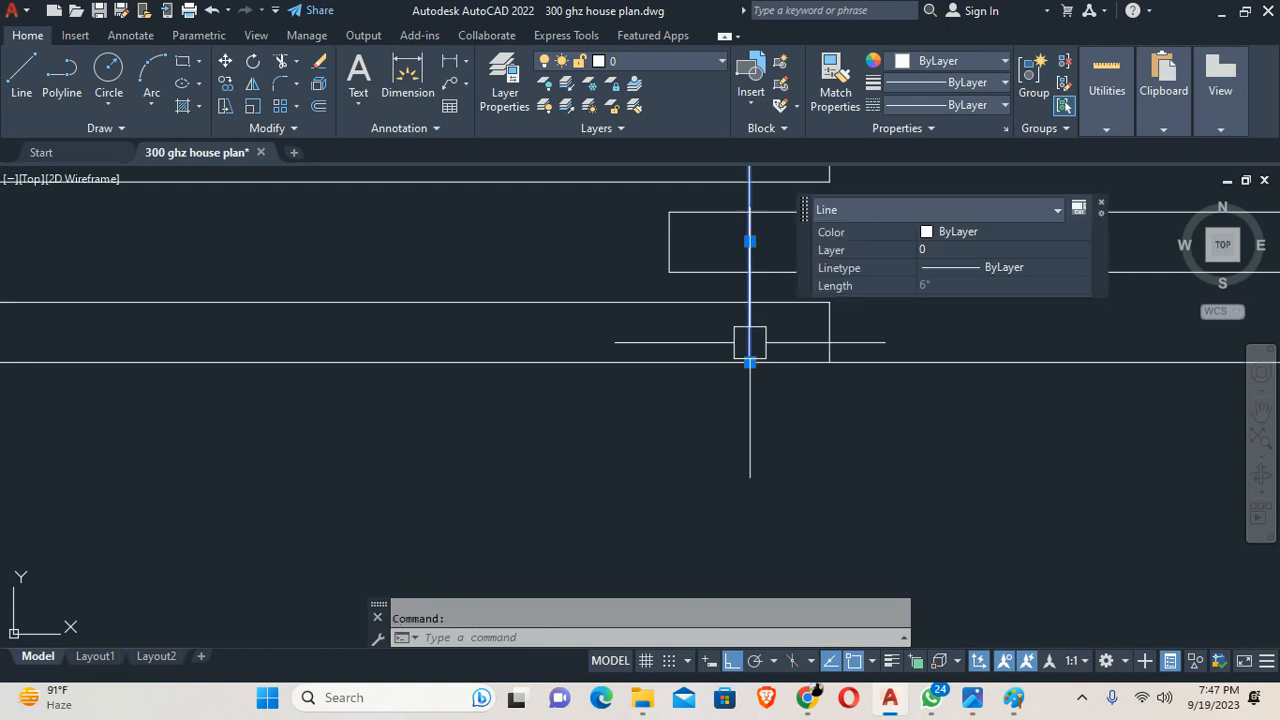
key("Delete")
Step: Draw a line along the window's upper edge from the upper sash's end to the right jamb's outer corner
scroll(766, 333, "down", 1)
middle_click_drag(774, 332, 712, 357)
type("l")
key("Return")
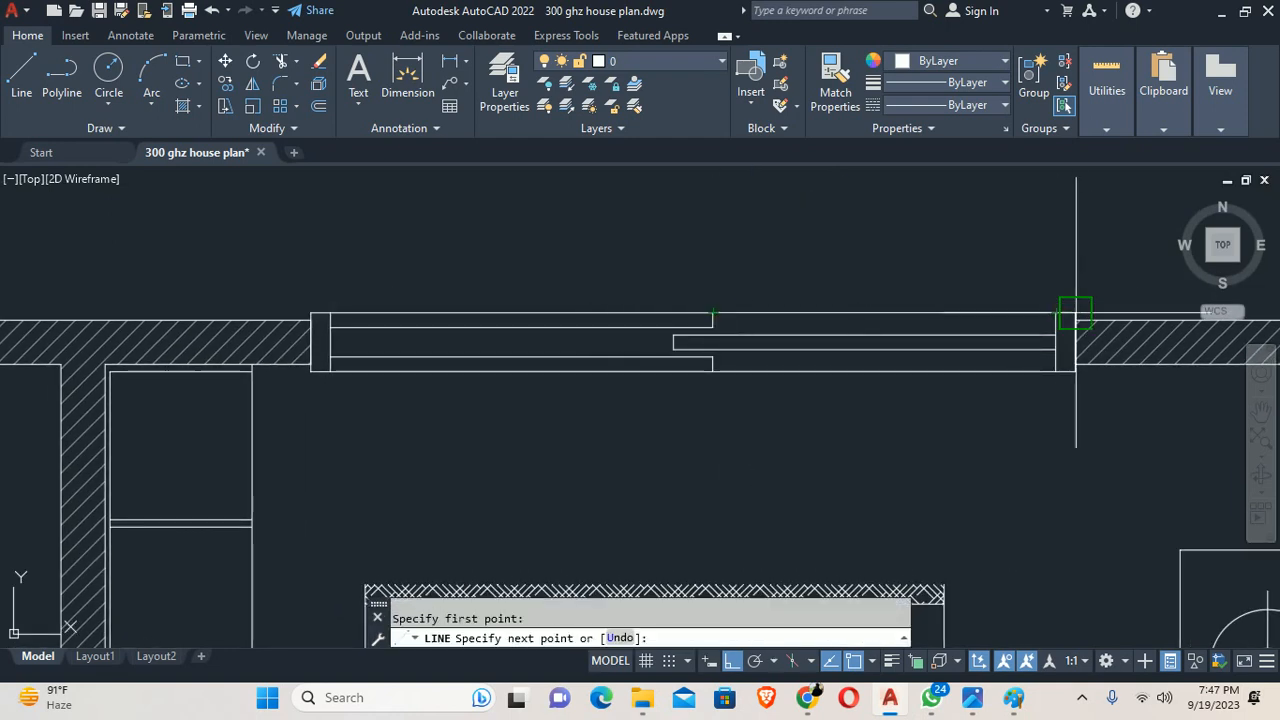
left_click(1075, 313)
key("Escape")
middle_click_drag(644, 308, 684, 313)
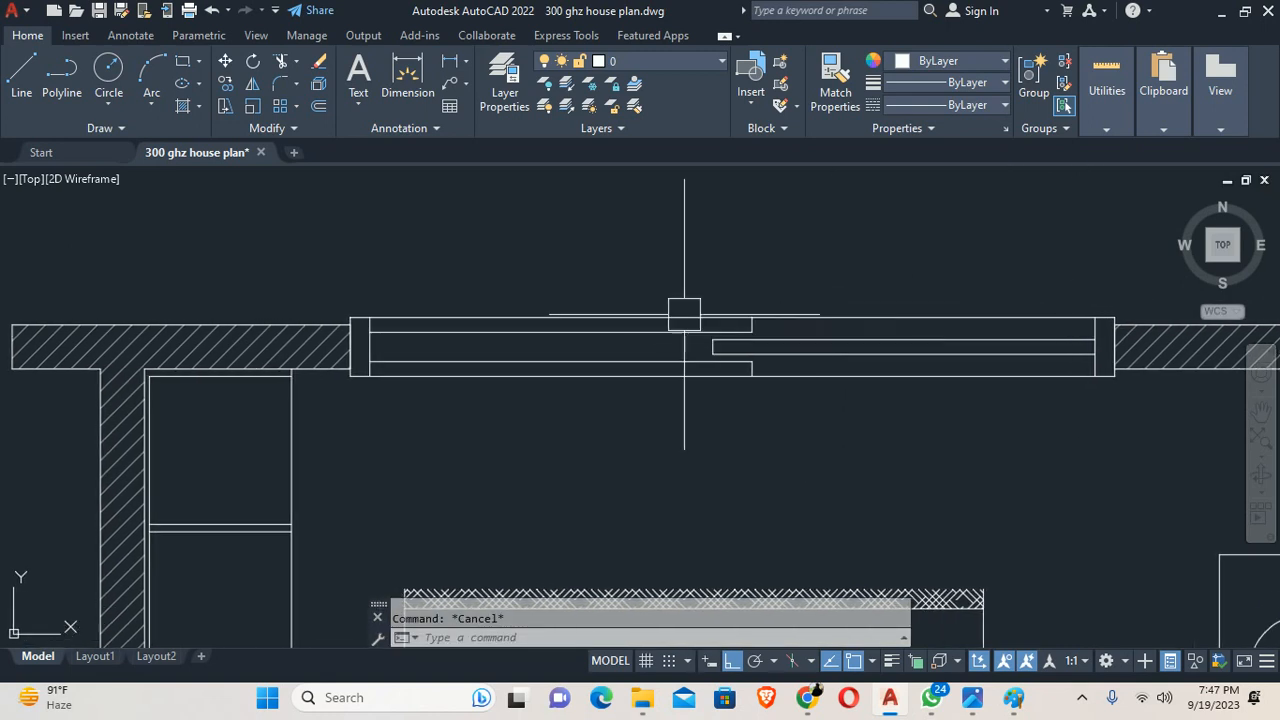
Step: Offset the window's lower edge .25 inch toward the inside of the window
type("o")
key("Return")
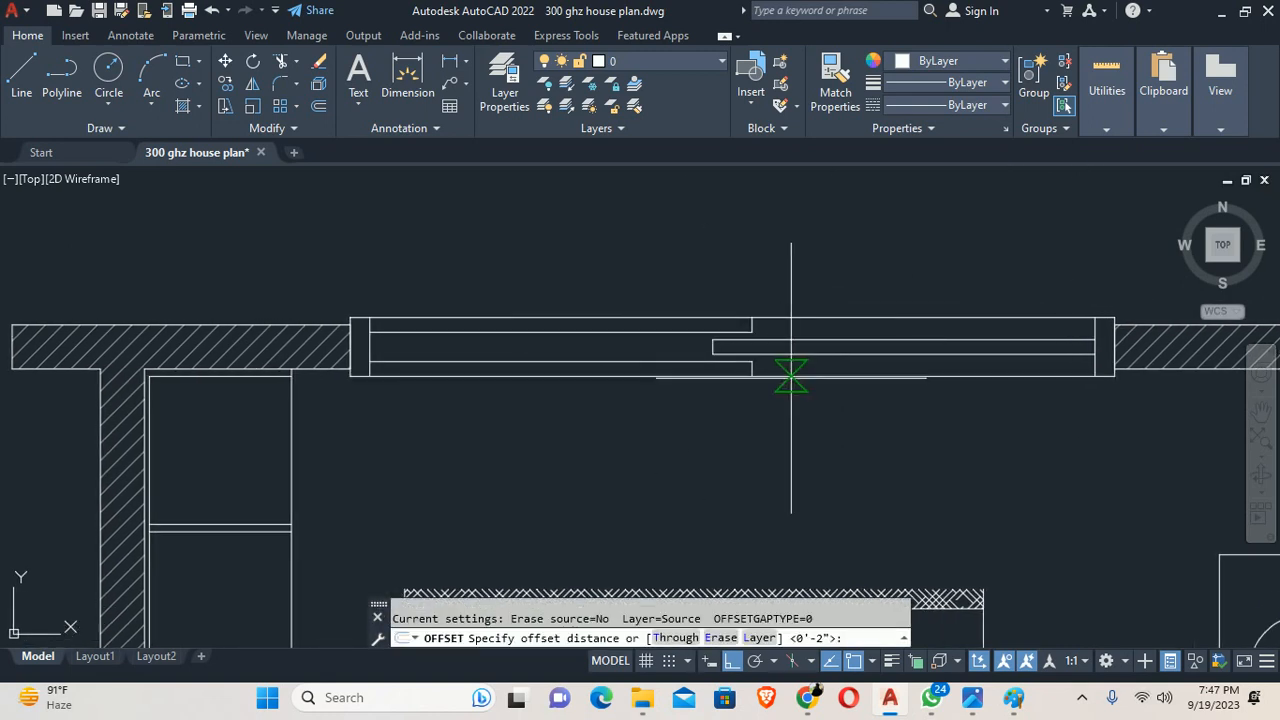
key("Return")
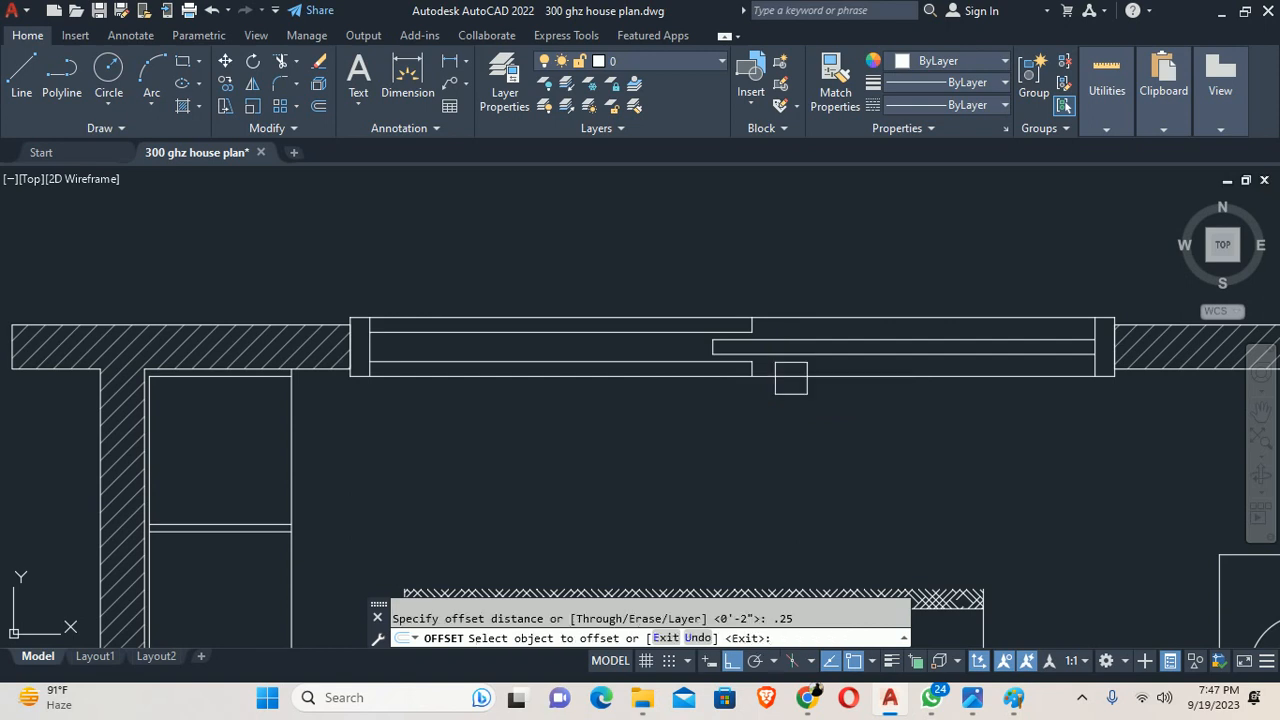
scroll(794, 380, "up", 3)
scroll(790, 380, "up", 2)
left_click(788, 398)
left_click(788, 350)
middle_click_drag(785, 351, 808, 379)
left_click(620, 368)
left_click(605, 366)
scroll(608, 341, "down", 2)
scroll(610, 342, "up", 4)
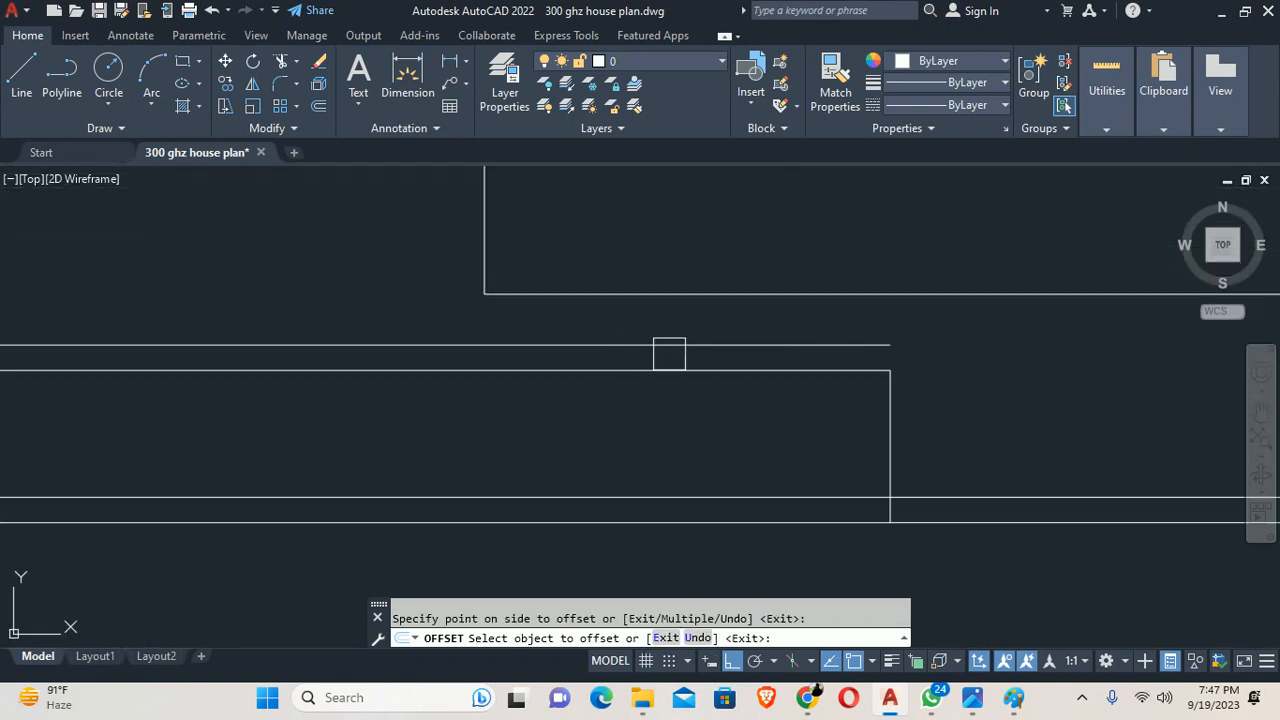
key("ctrl+z")
Step: Offset the inner lines of both outer sashes .25 inch toward the middle sash, and the window's upper edge .25 inch inward
scroll(720, 343, "down", 4)
scroll(720, 343, "up", 2)
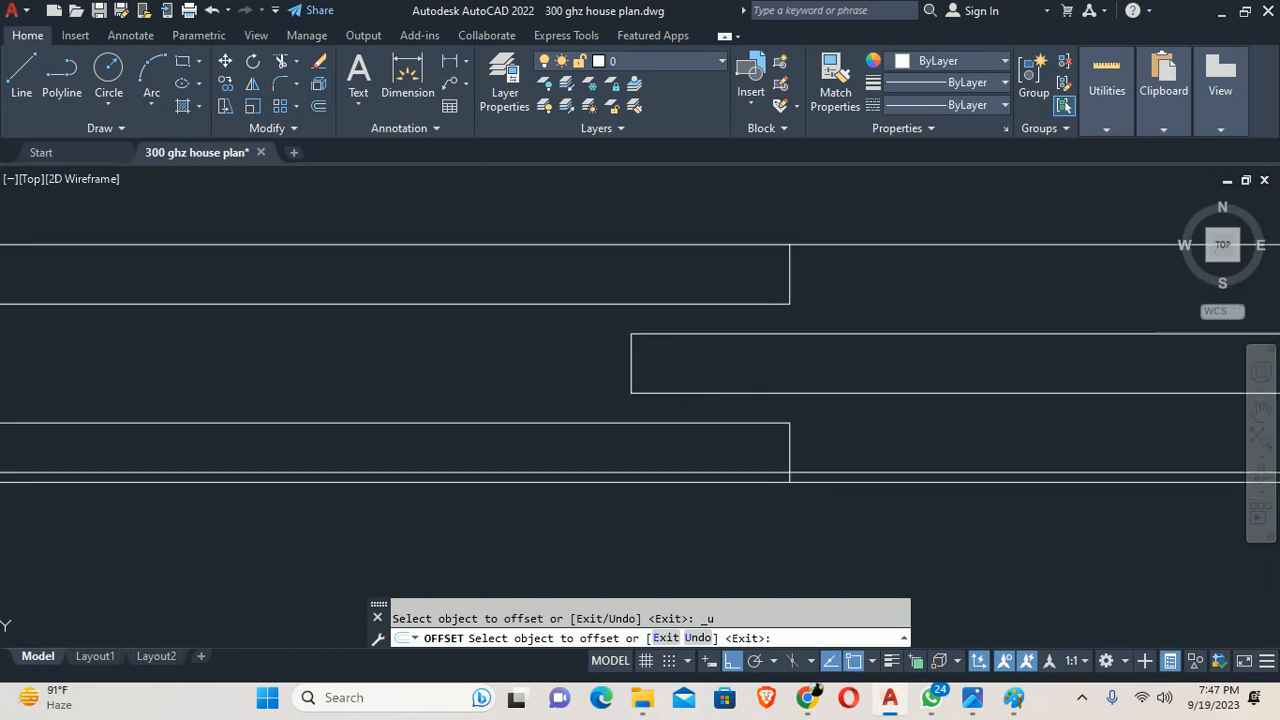
left_click(566, 430)
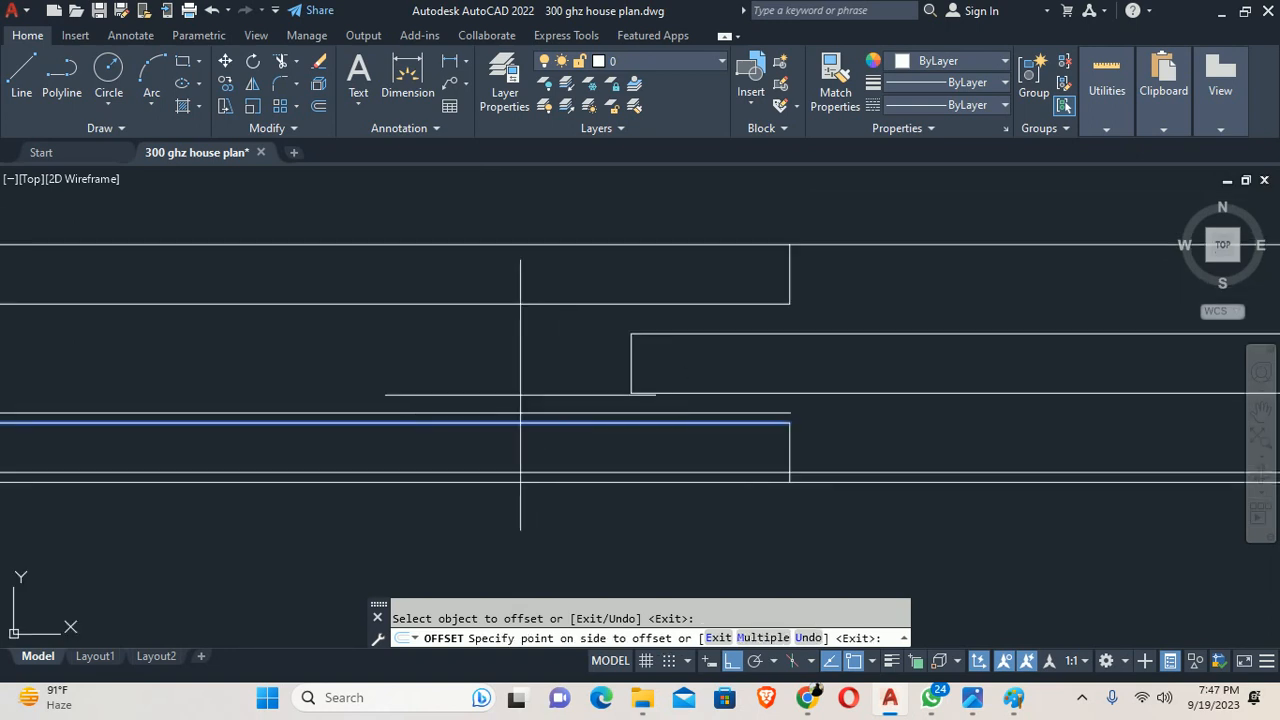
left_click(543, 336)
middle_click_drag(543, 334, 529, 379)
left_click(551, 290)
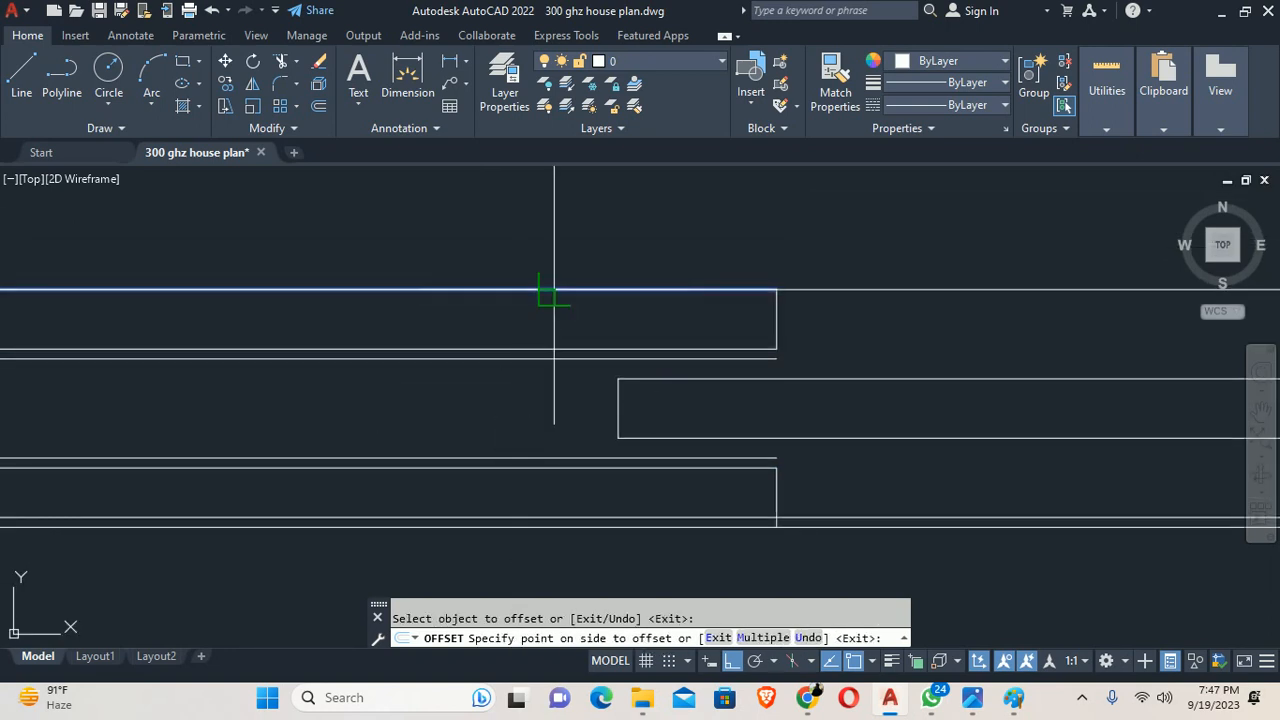
left_click(557, 320)
key("Escape")
Step: Extend the upper sash's end line to its new inner line, and trim the excess at the upper edge and the old sash line
scroll(760, 318, "up", 2)
scroll(786, 351, "up", 2)
type("ex")
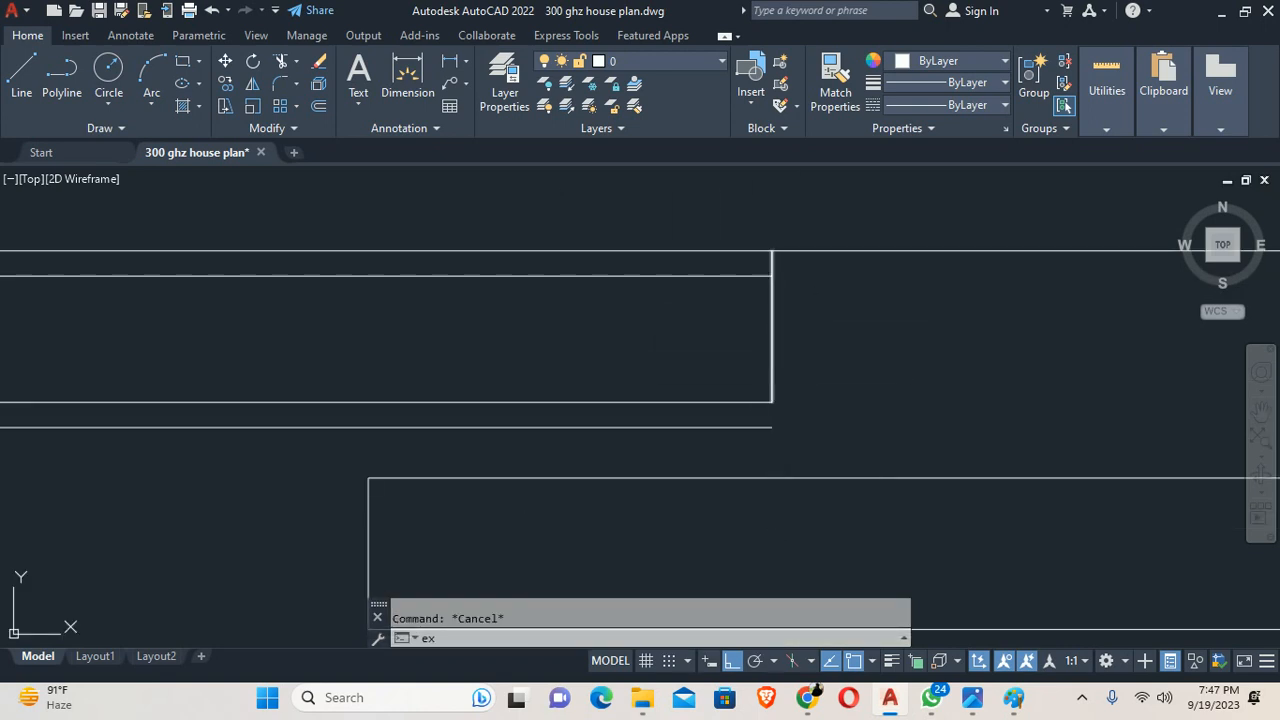
key("Return")
scroll(777, 261, "up", 2)
left_click(769, 260, "shift")
scroll(755, 266, "down", 6)
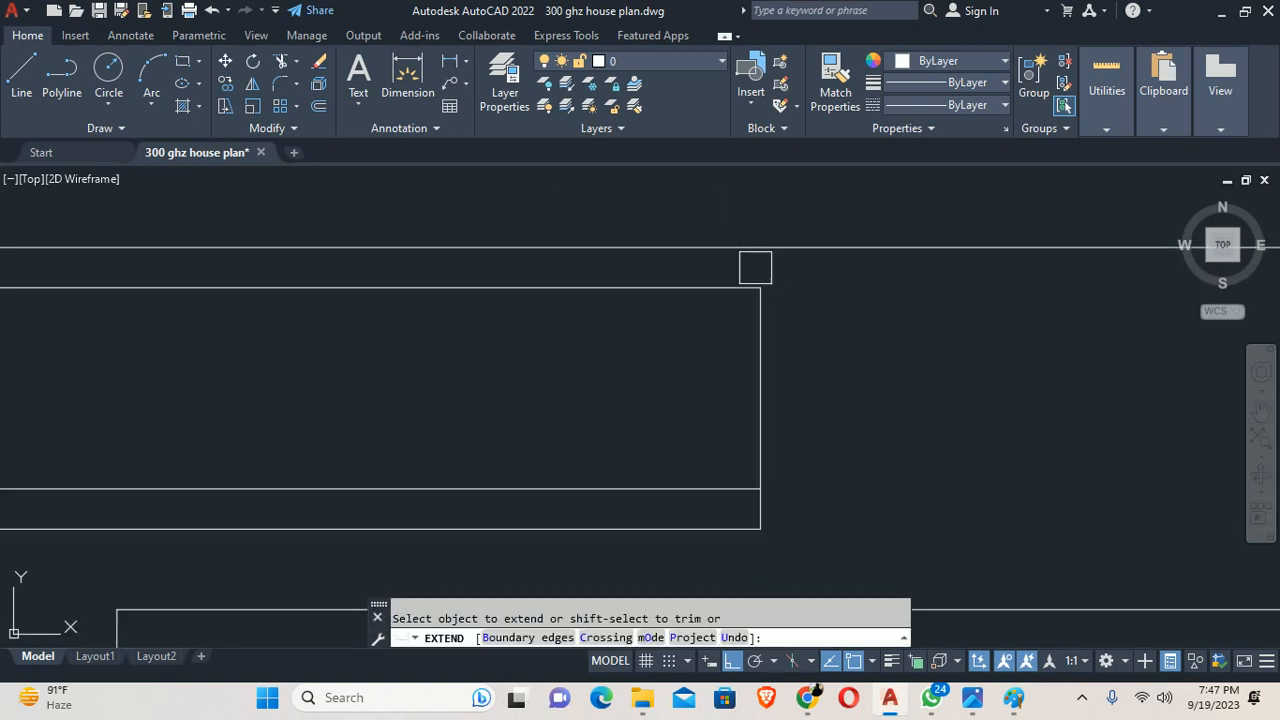
scroll(710, 317, "up", 2)
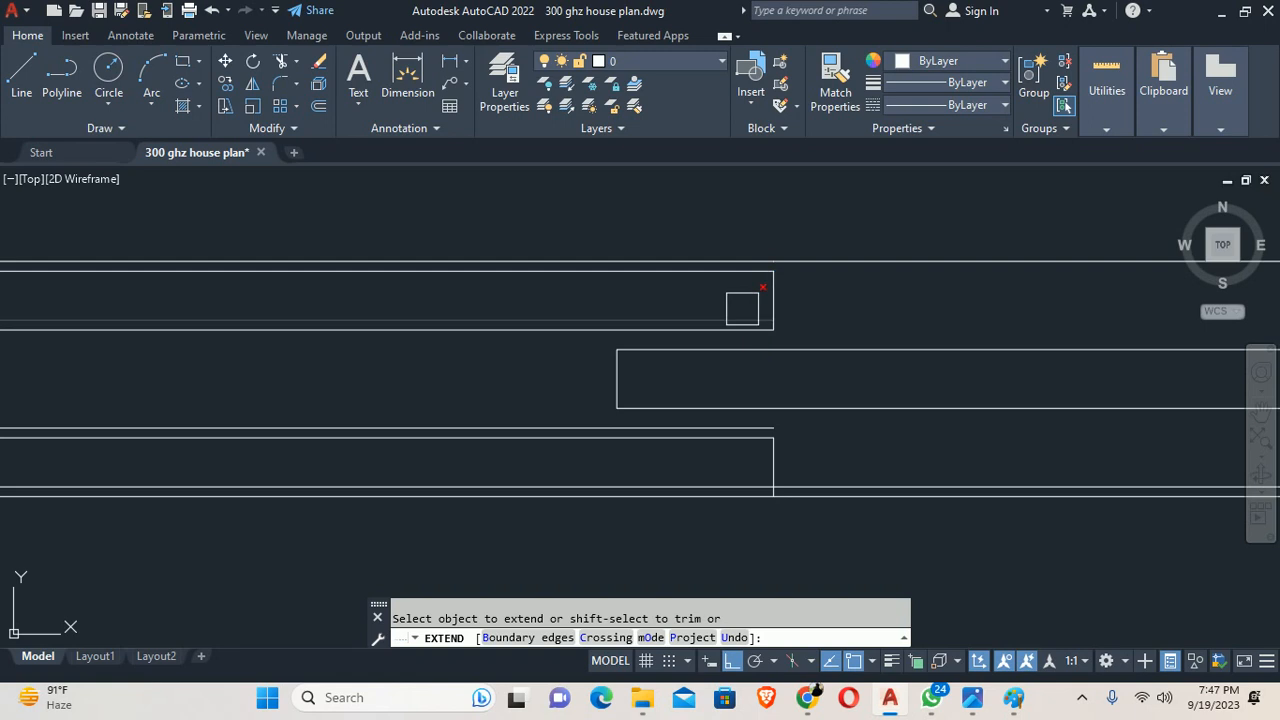
Step: Close the lower sash's end between its two .25-inch offset lines, and trim away the old sash line and the excess segments
scroll(742, 308, "down", 4)
scroll(720, 323, "up", 4)
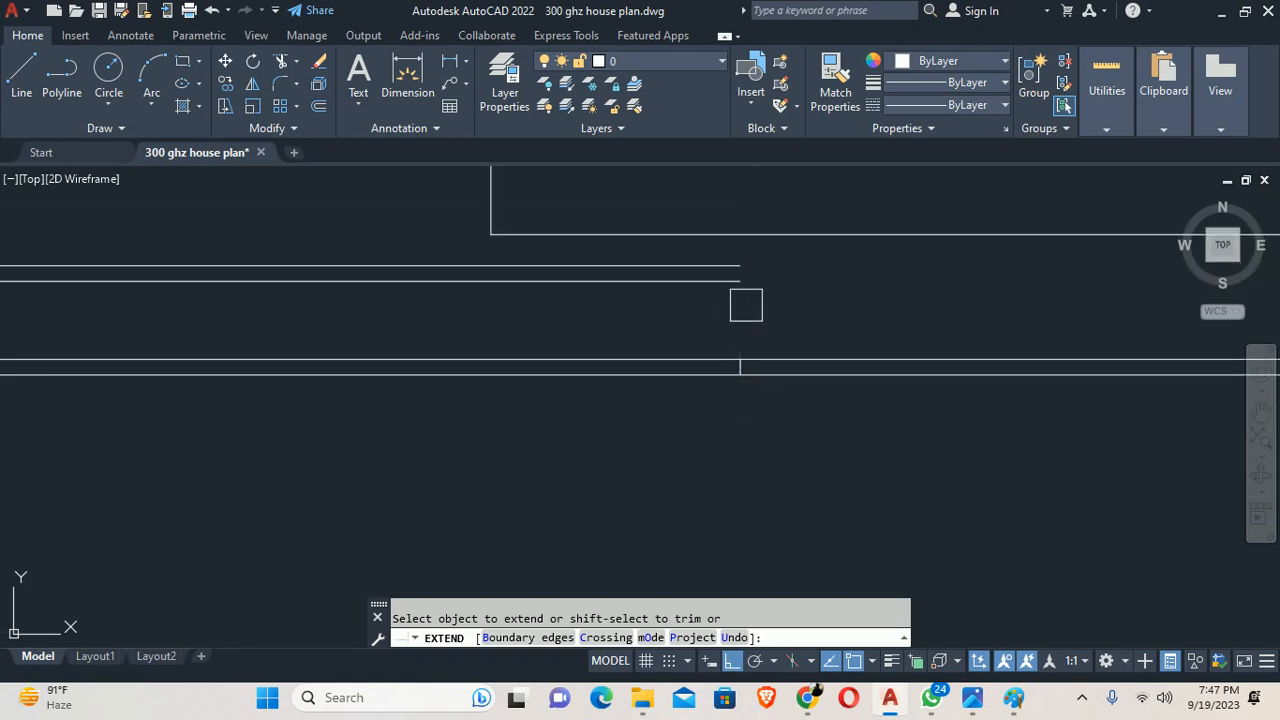
scroll(744, 349, "down", 2)
scroll(780, 475, "up", 4)
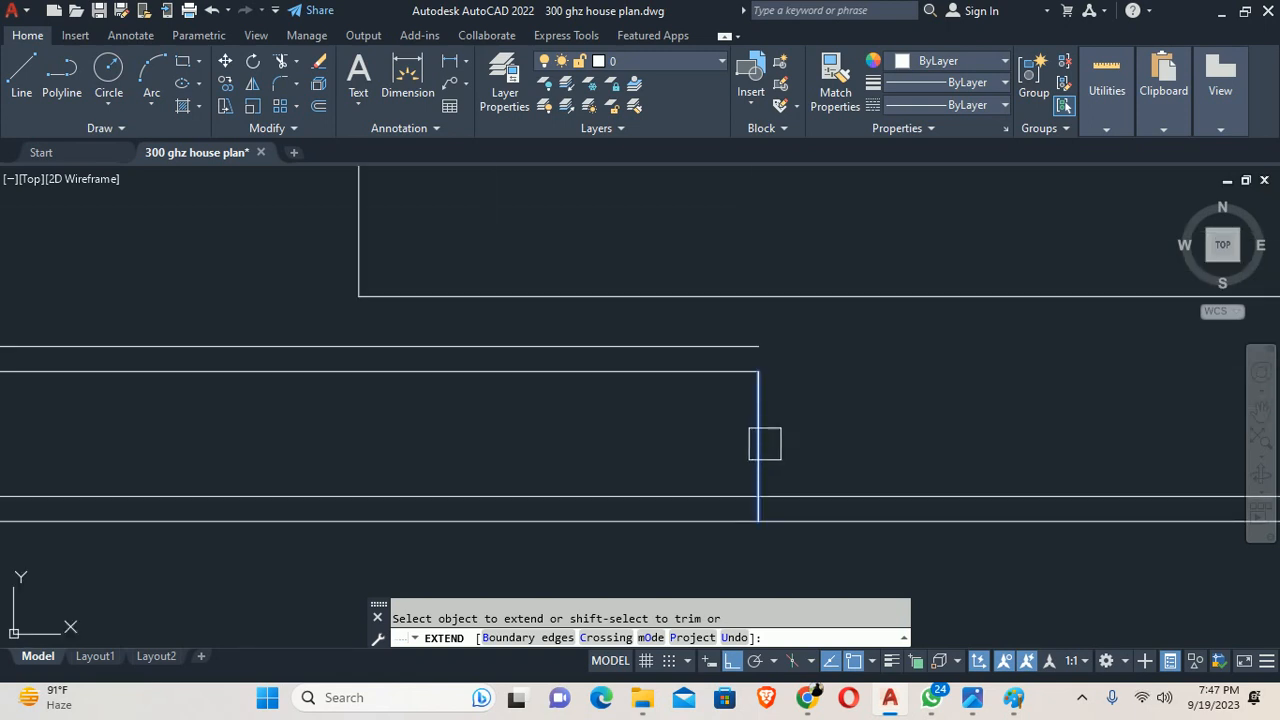
scroll(814, 487, "up", 3)
scroll(763, 500, "down", 5)
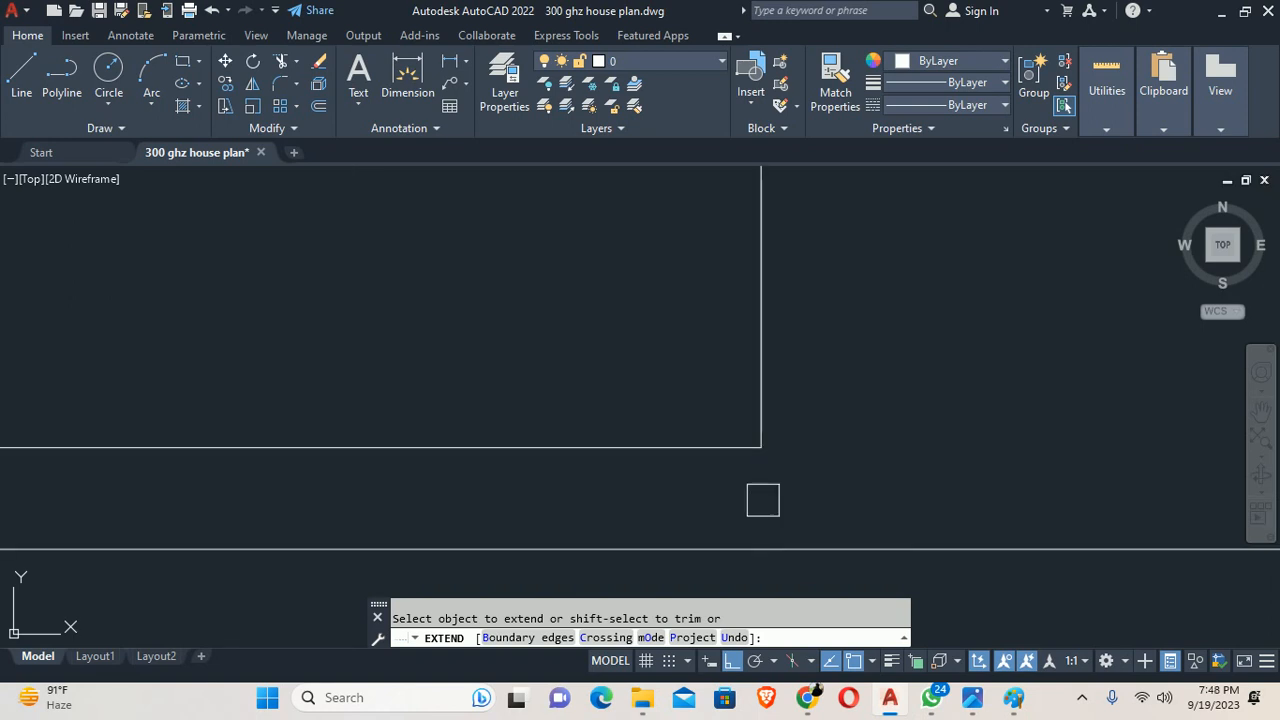
scroll(734, 456, "up", 3)
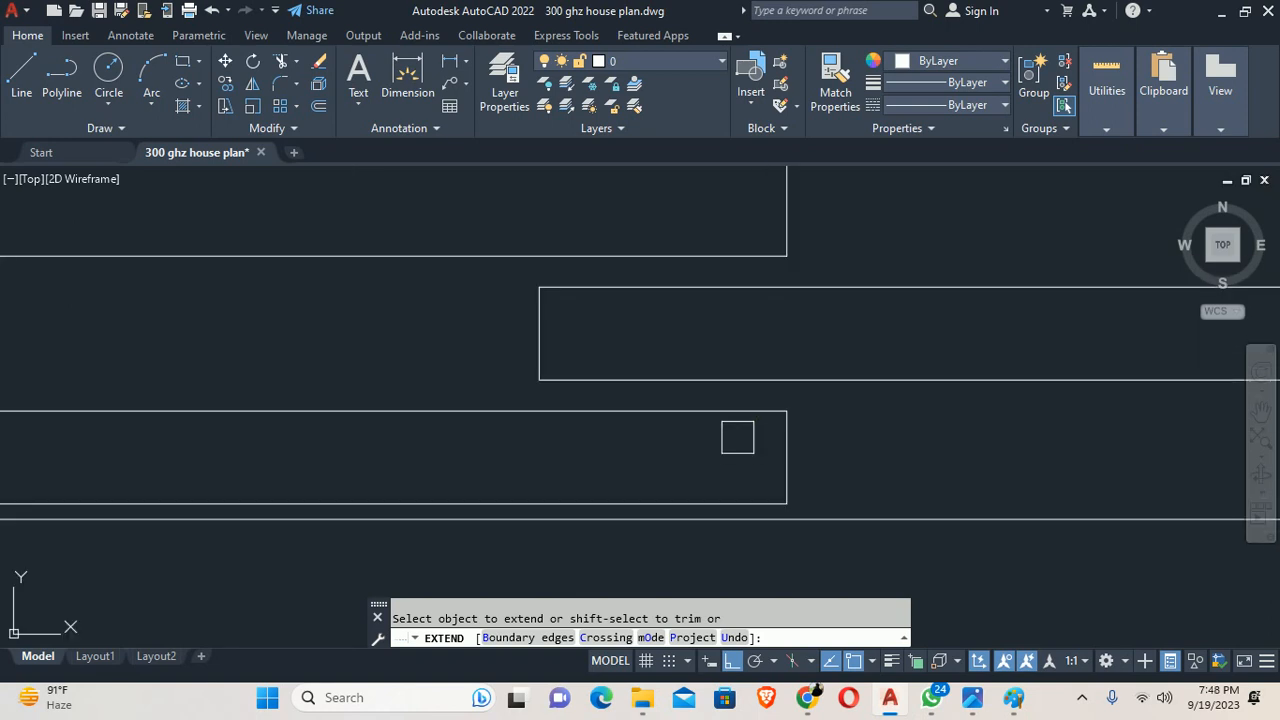
key("Escape")
Step: Trim the .25-inch offset lines where they run through the left jamb
scroll(720, 420, "down", 3)
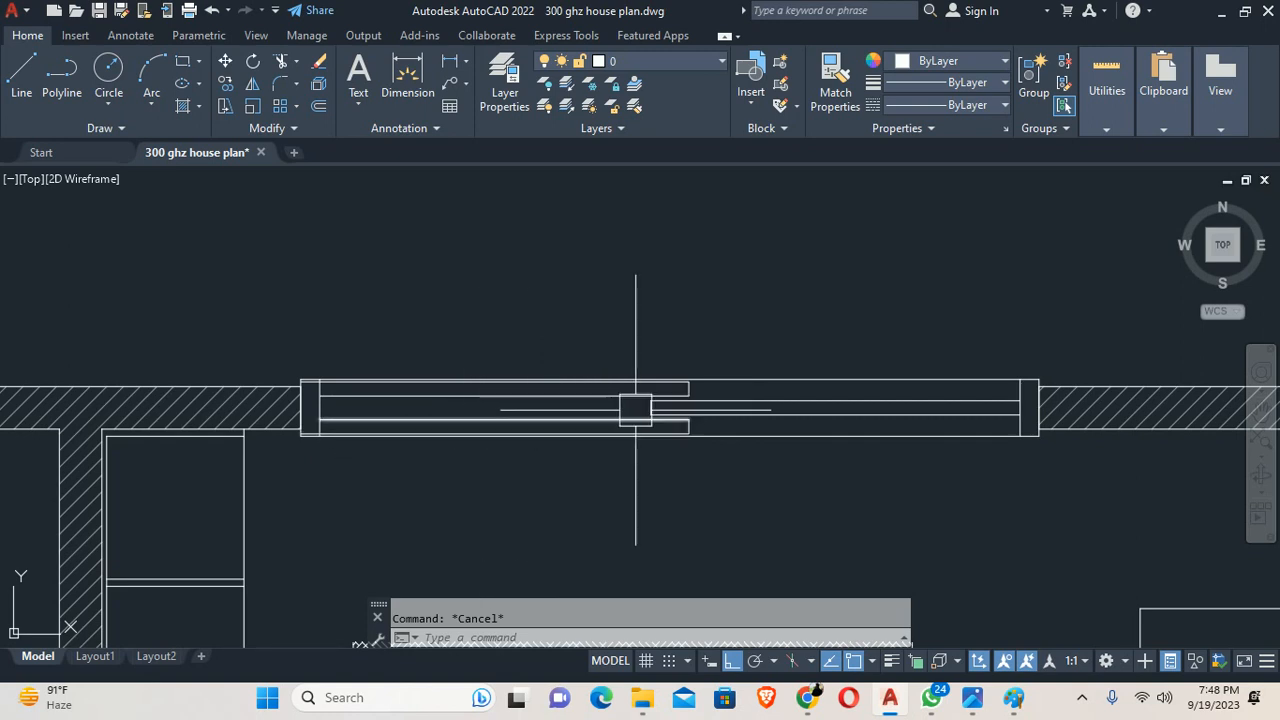
scroll(635, 410, "up", 2)
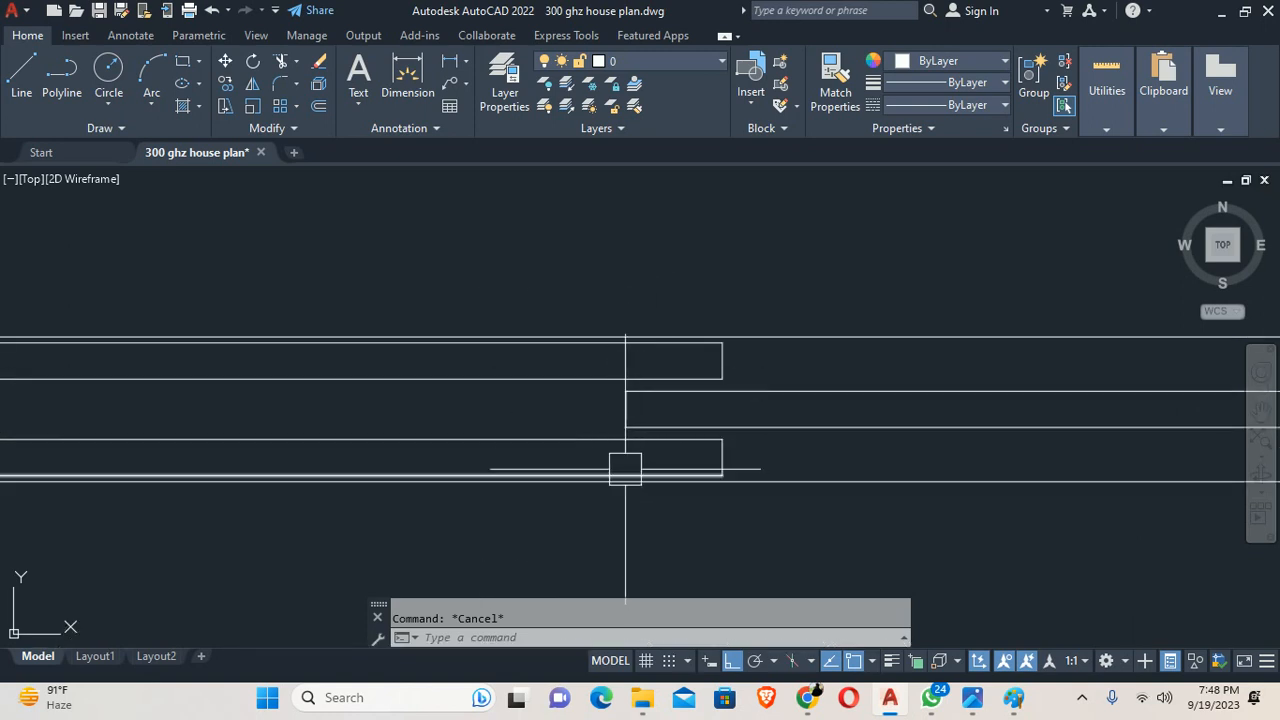
mouse_move(382, 442)
middle_mouse_down()
mouse_move(411, 453)
mouse_move(683, 437)
middle_mouse_up()
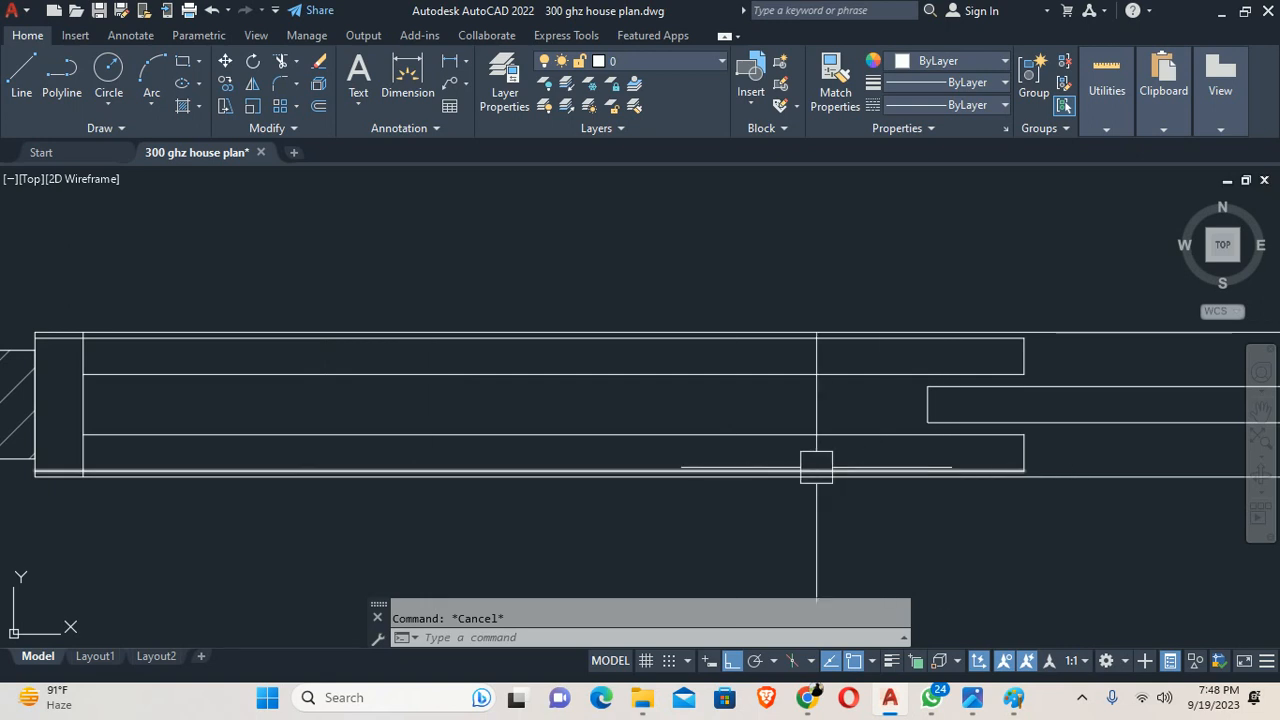
type("tr")
key("Return")
scroll(216, 427, "up", 3)
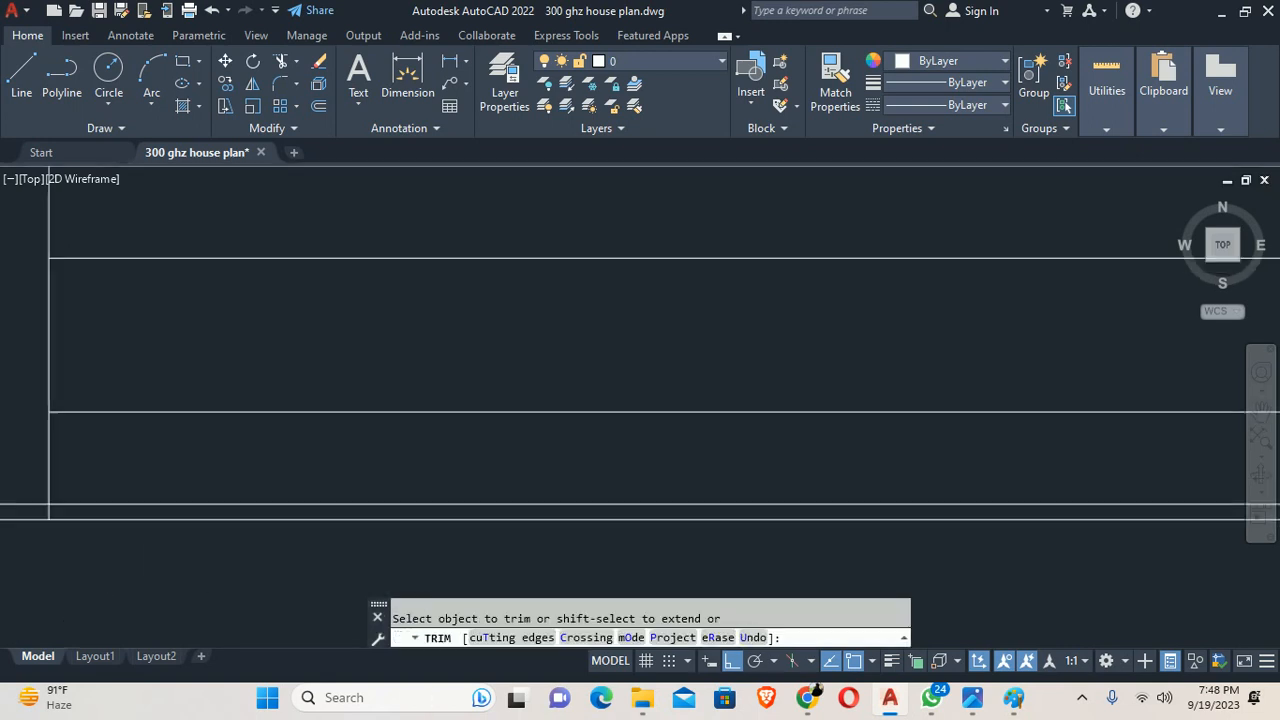
scroll(216, 427, "down", 3)
middle_click_drag(213, 430, 351, 600)
scroll(248, 508, "up", 4)
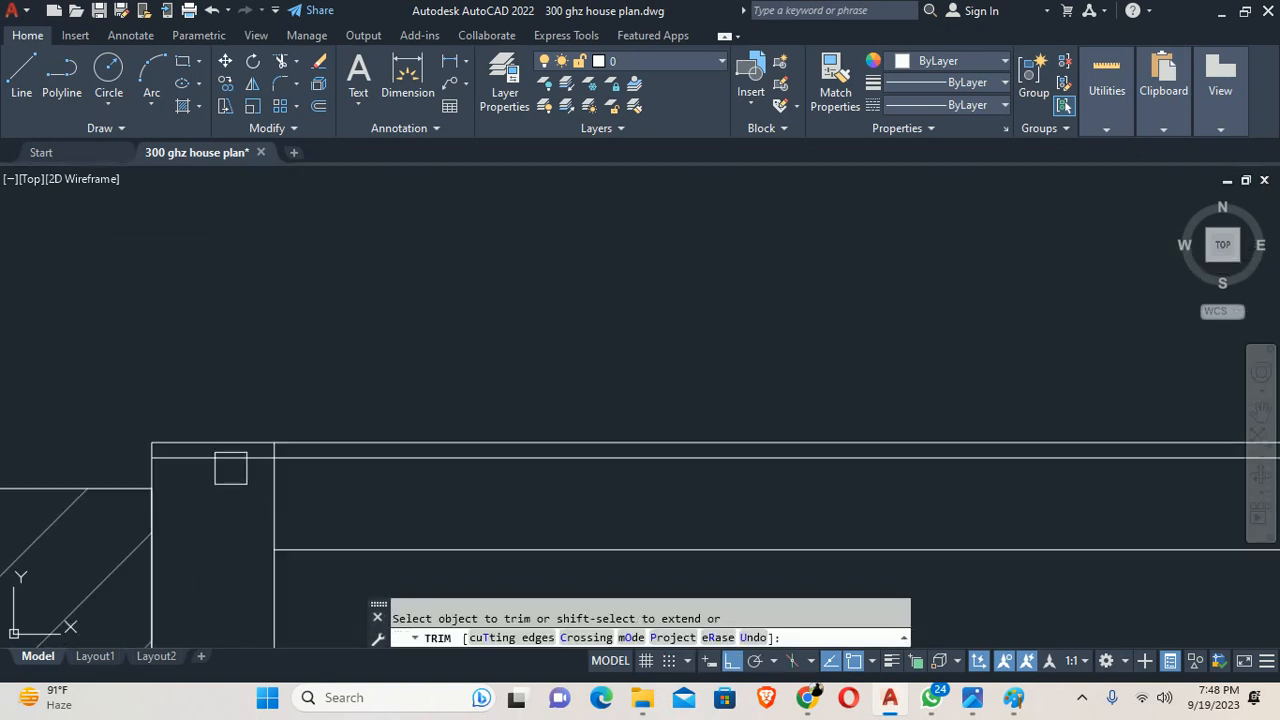
left_click(231, 464)
key("Return")
key("Escape")
Step: Offset the left jamb's inner line 4 inches into the window
scroll(351, 494, "down", 6)
middle_click_drag(350, 494, 251, 349)
type("o")
key("Return")
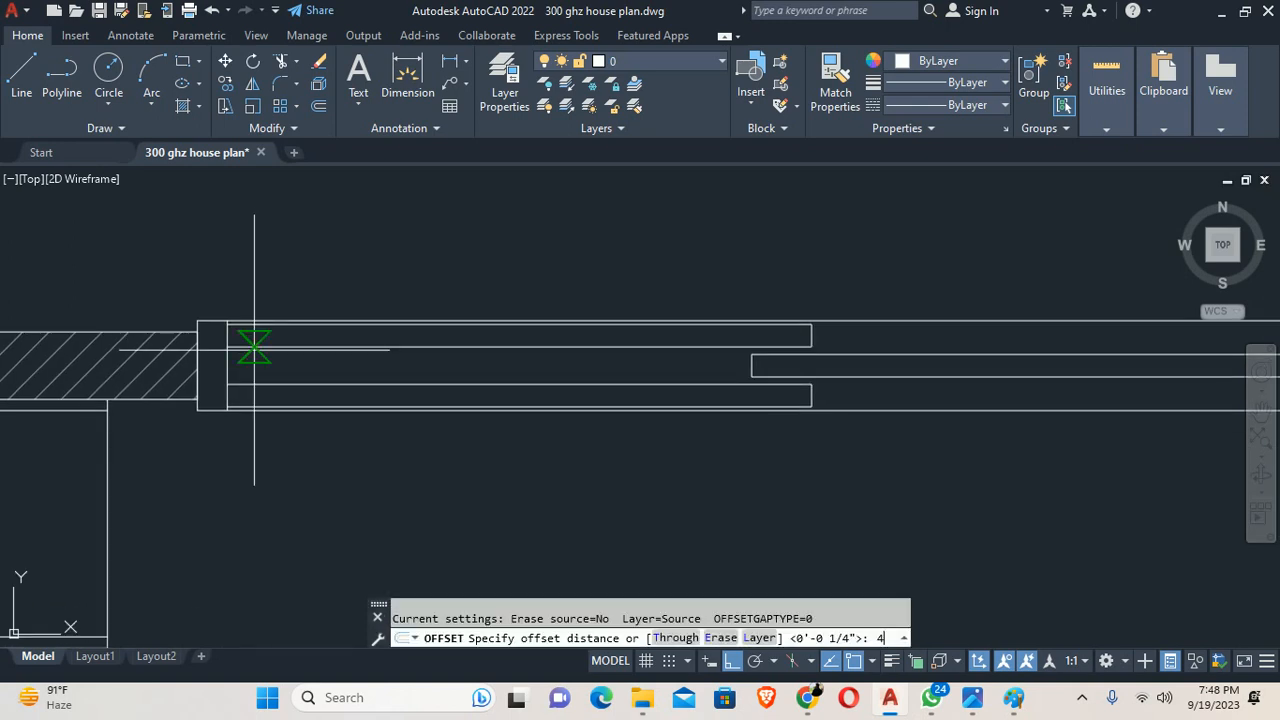
type("4")
key("Return")
scroll(251, 349, "up", 3)
left_click(200, 331)
scroll(566, 343, "down", 3)
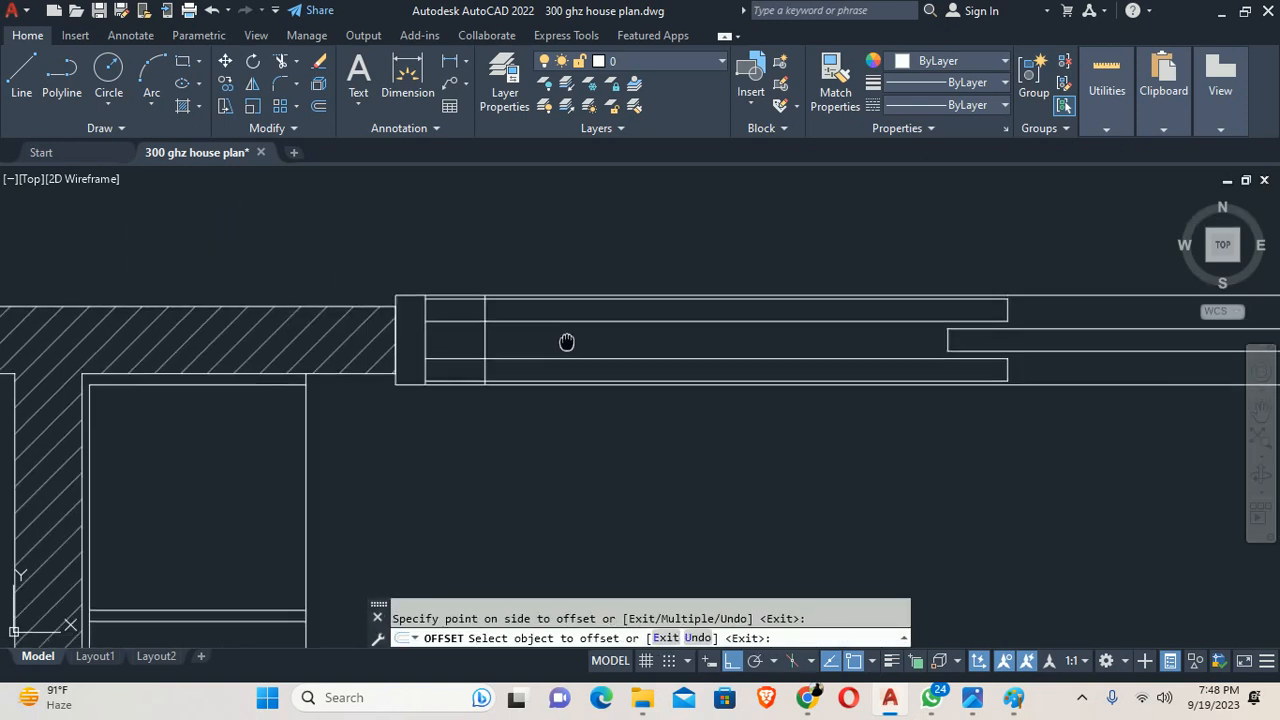
Step: Offset the overlapping end lines of the middle, upper and lower sashes 4 inches back into each sash
scroll(597, 353, "up", 5)
left_click(597, 353)
left_click(731, 348)
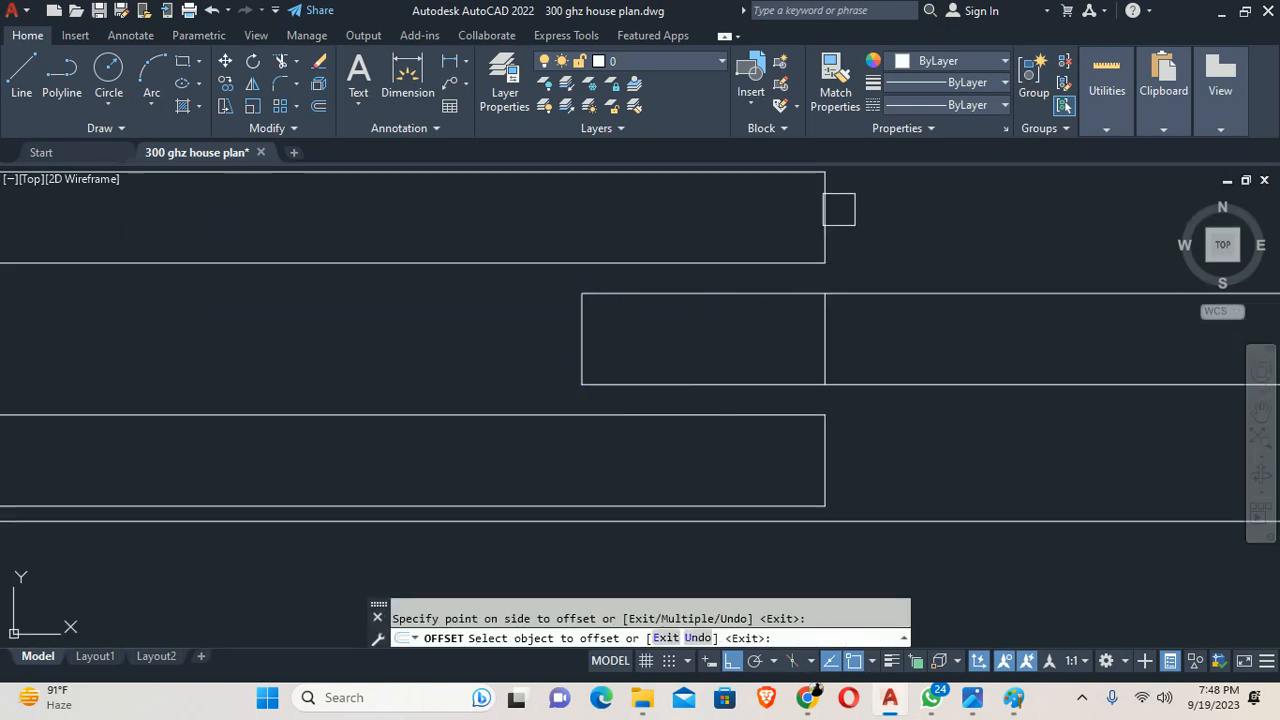
left_click(822, 488)
left_click(620, 450)
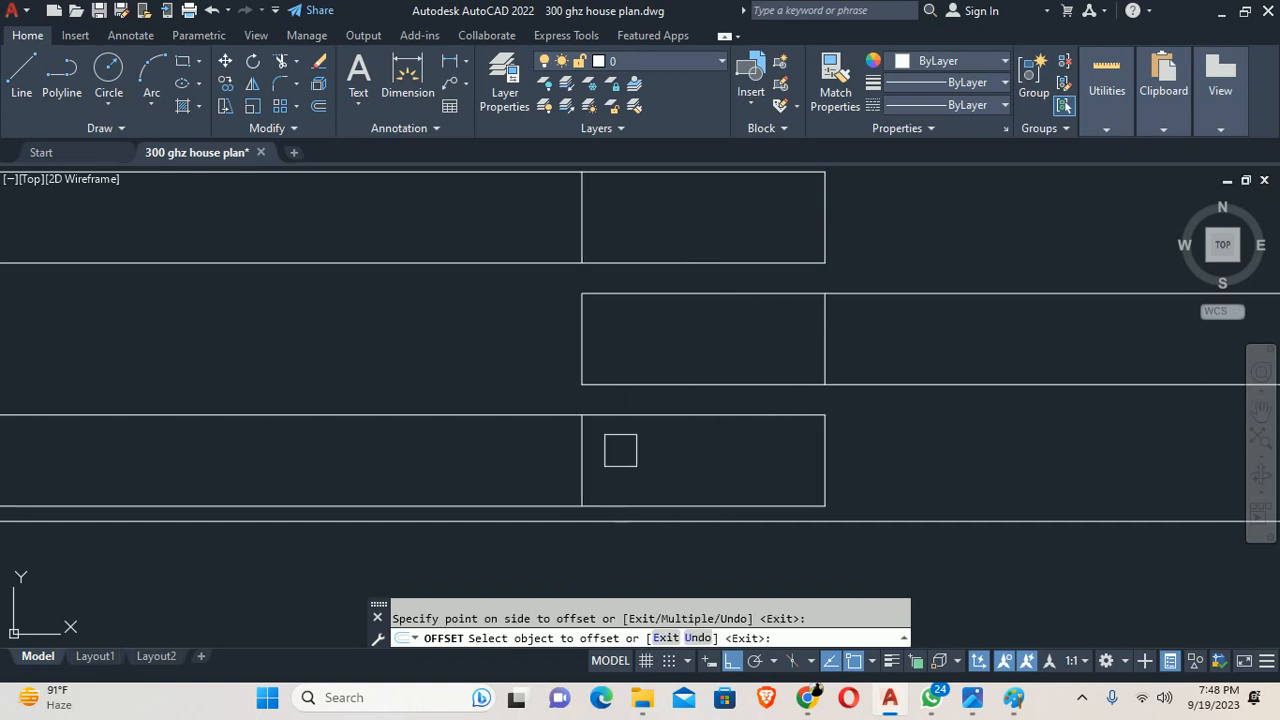
Step: Offset the right jamb's inner line 4 inches into the window
scroll(620, 450, "down", 3)
scroll(863, 380, "up", 5)
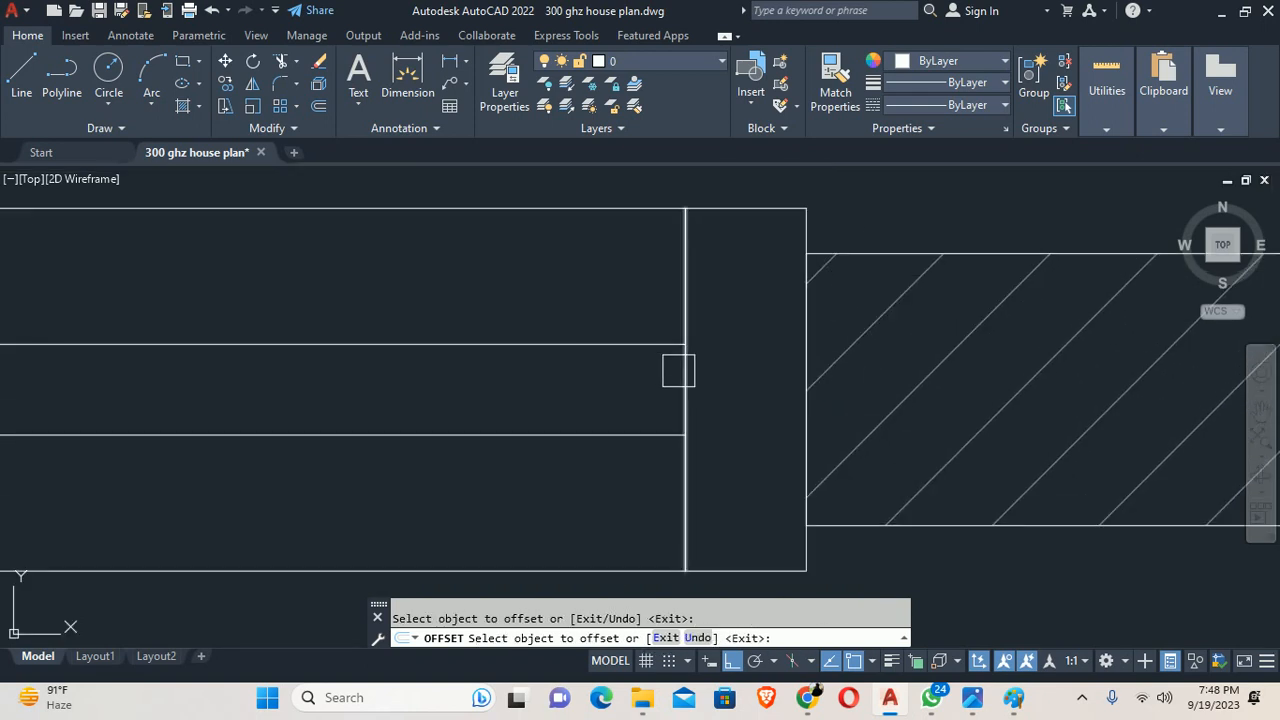
left_click(680, 370)
left_click(534, 374)
key("Escape")
key("Escape")
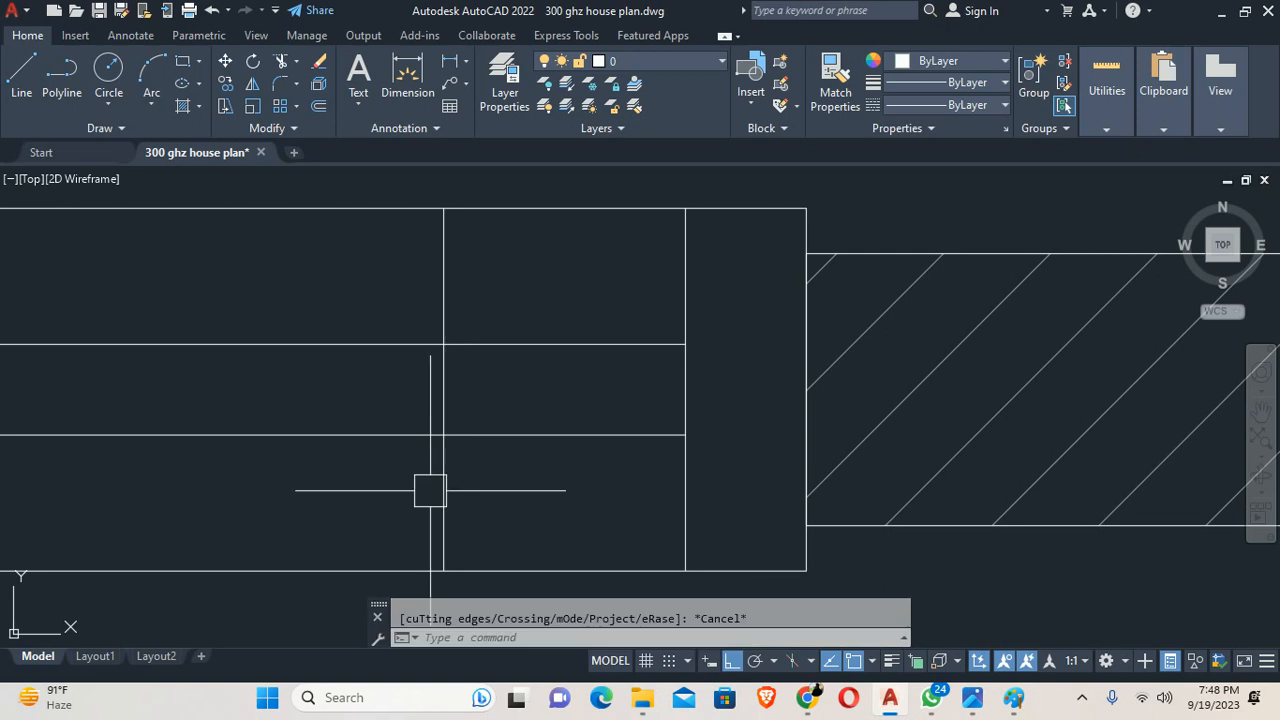
Step: Trim the right 4-inch offset line above and below the middle sash
type("tr")
key("Return")
left_click(443, 479)
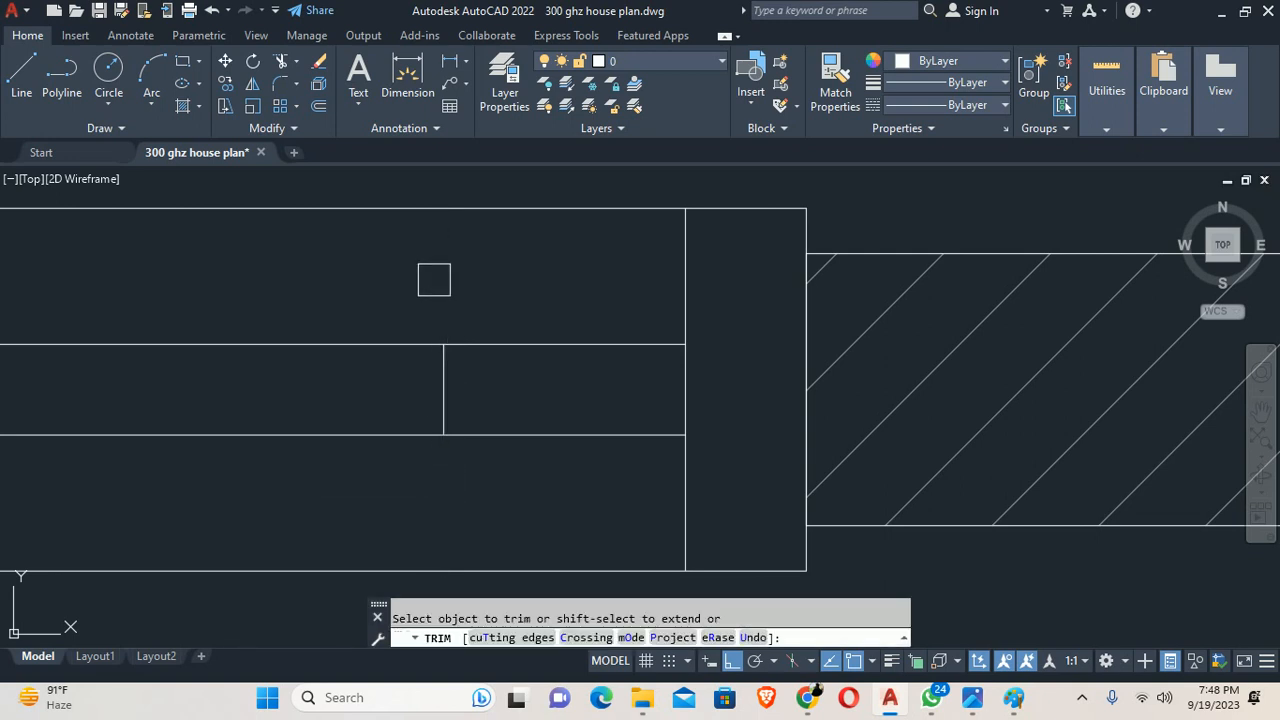
scroll(434, 279, "down", 3)
Step: Trim the left 4-inch offset line between the upper and lower sashes and below the lower sash
middle_click_drag(471, 421, 666, 411)
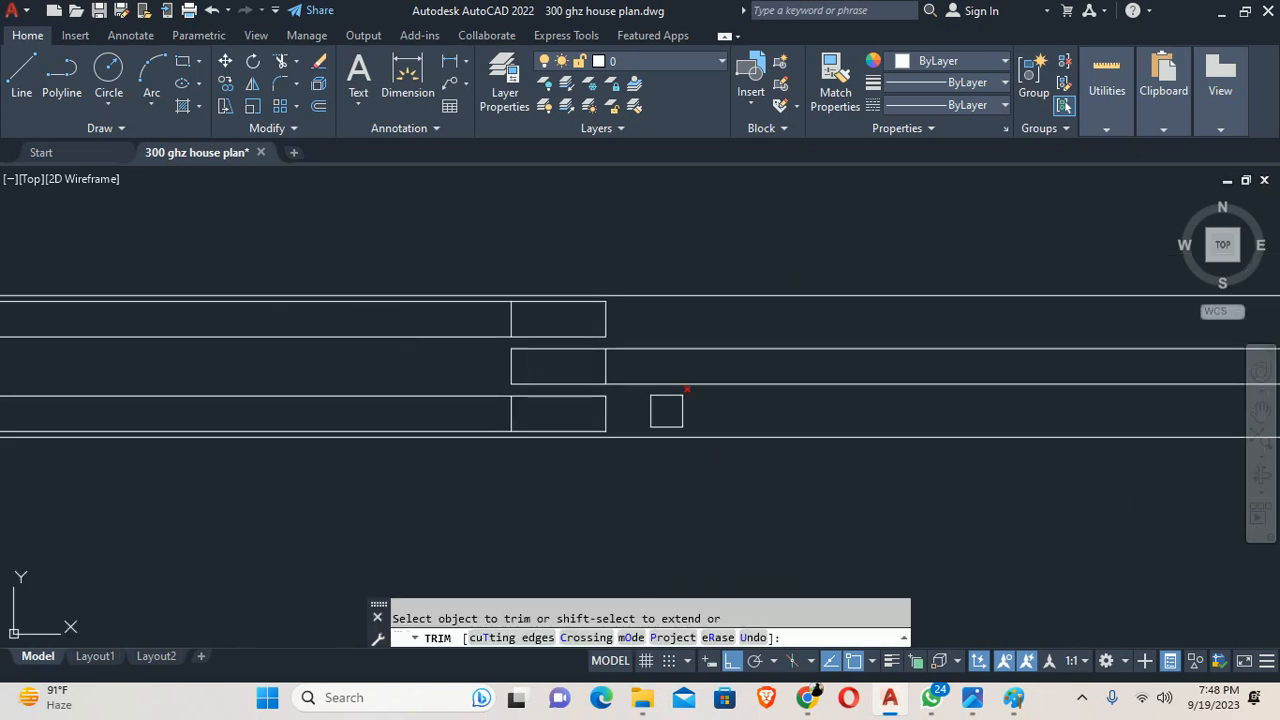
scroll(457, 379, "up", 2)
scroll(911, 397, "up", 2)
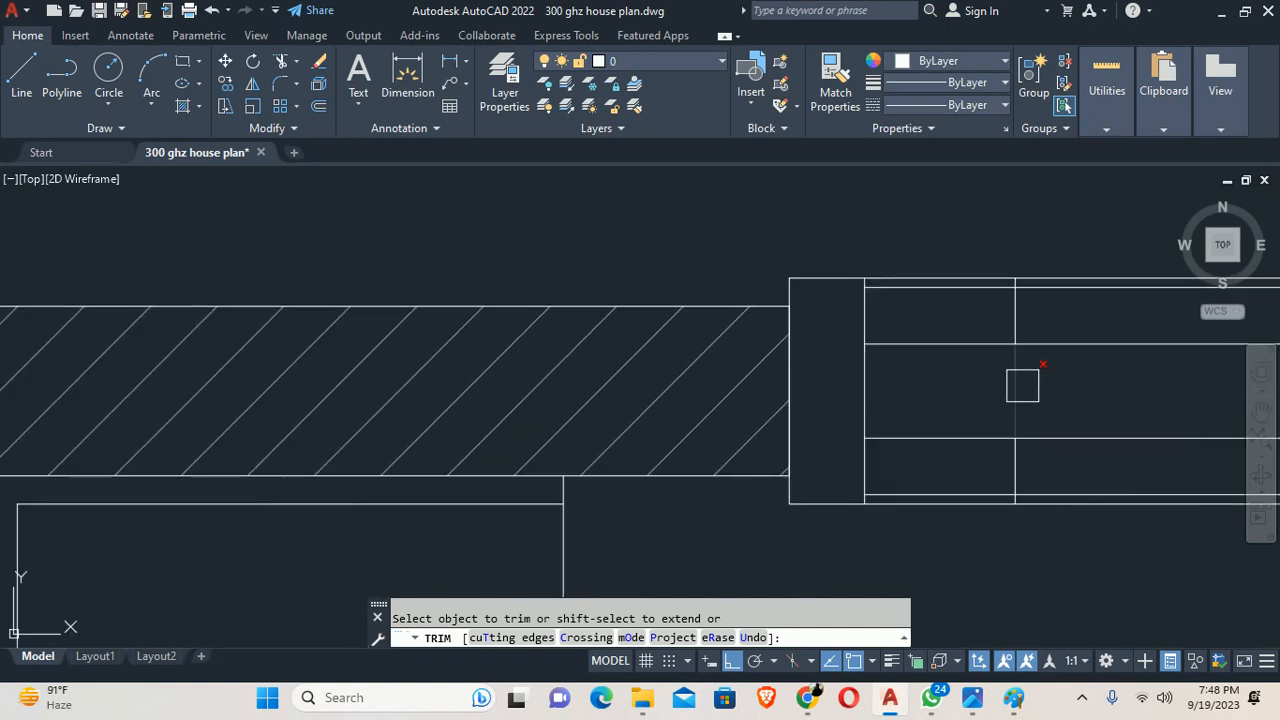
middle_click_drag(1020, 380, 779, 370)
scroll(807, 442, "up", 4)
middle_click_drag(823, 528, 753, 216)
scroll(718, 289, "up", 3)
left_click(717, 289)
left_click(659, 314)
Step: Trim the left 4-inch offset line's remaining piece between the upper sash and the outer frame line
scroll(650, 312, "down", 4)
middle_click_drag(672, 218, 648, 591)
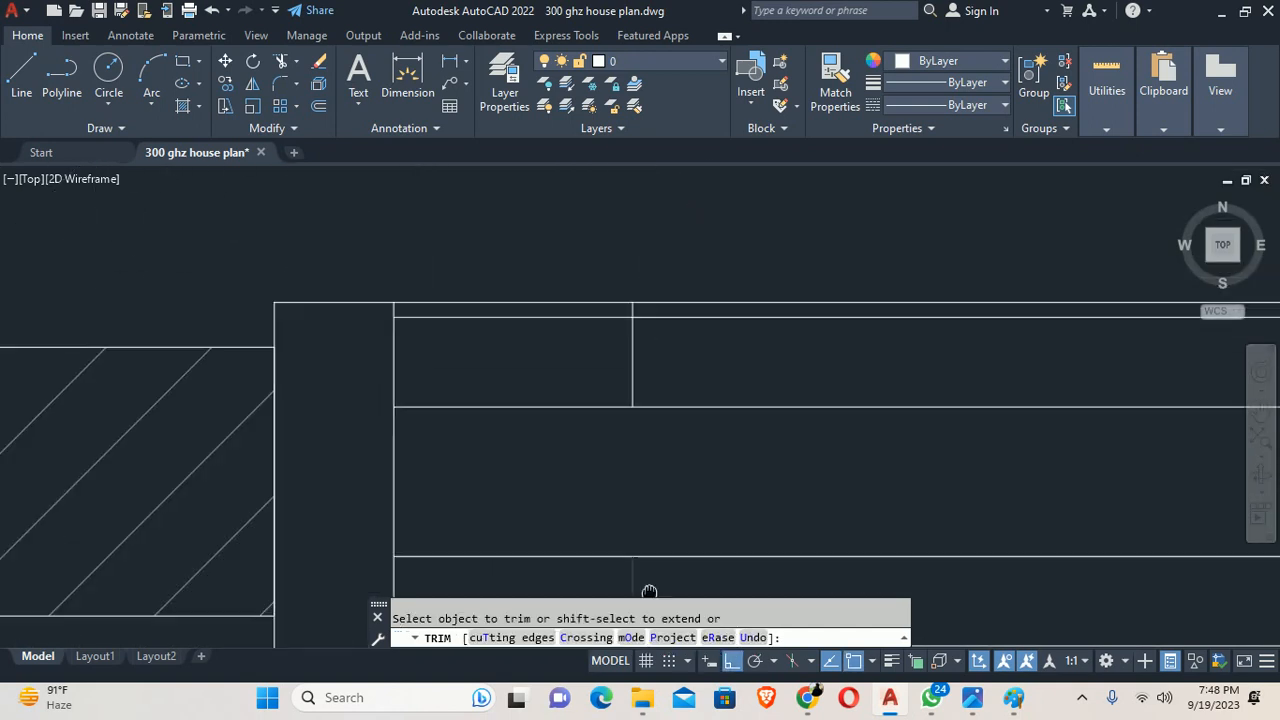
scroll(622, 597, "down", 1)
scroll(625, 447, "up", 4)
left_click(621, 297)
scroll(632, 309, "down", 7)
key("Escape")
key("Escape")
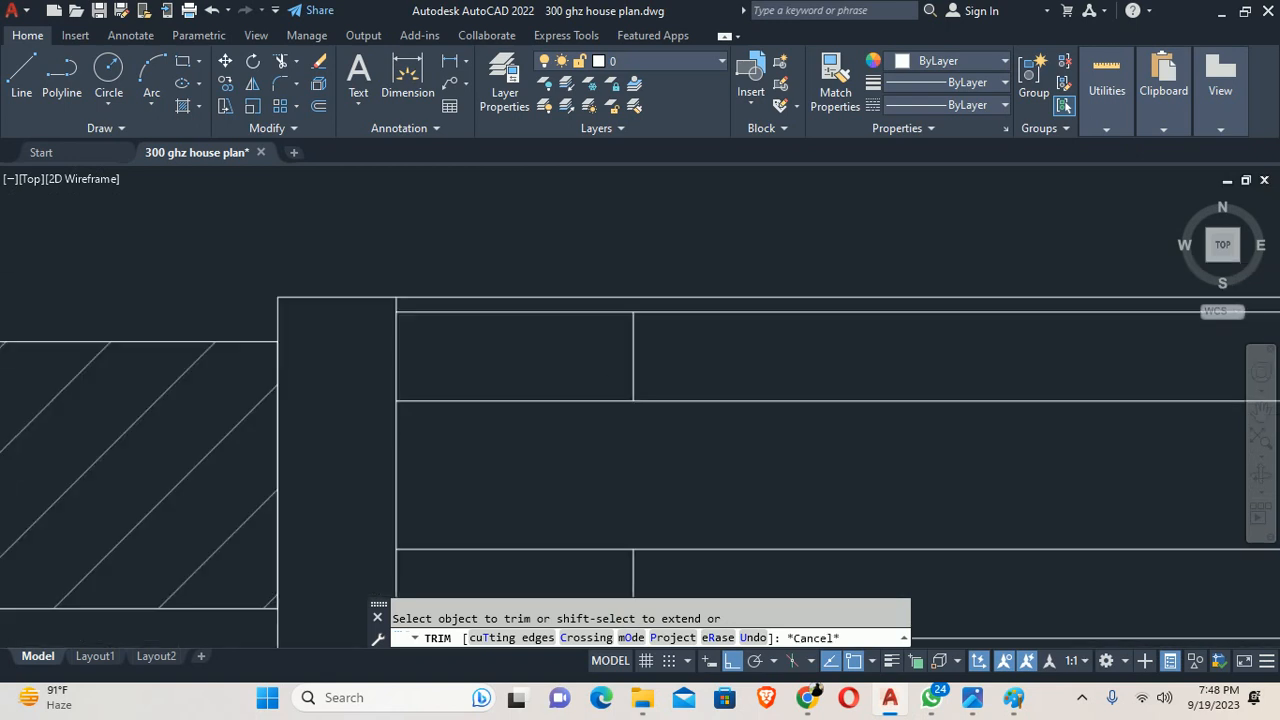
Step: Draw a horizontal centre line through the upper sash, from its left stile's midpoint to its right stile's midpoint
middle_click_drag(666, 370, 474, 370)
type("l")
key("Return")
scroll(474, 370, "up", 7)
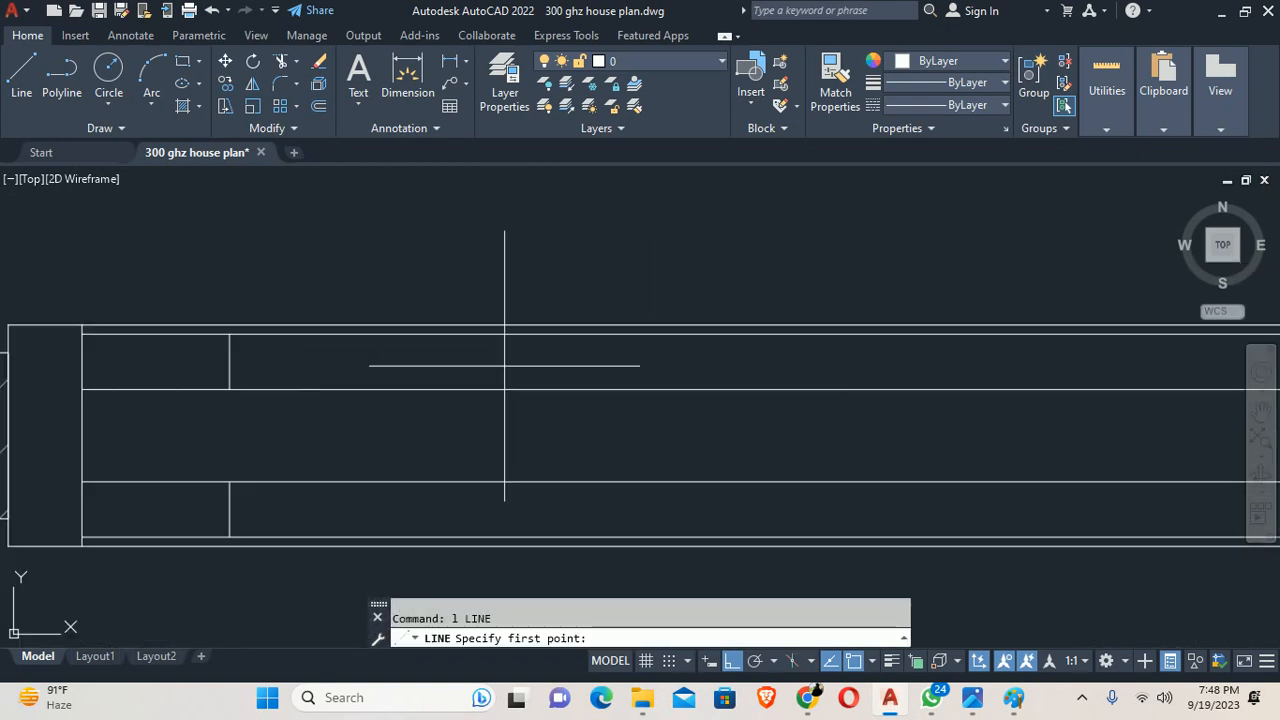
left_click(250, 365)
middle_click_drag(783, 353, 506, 405)
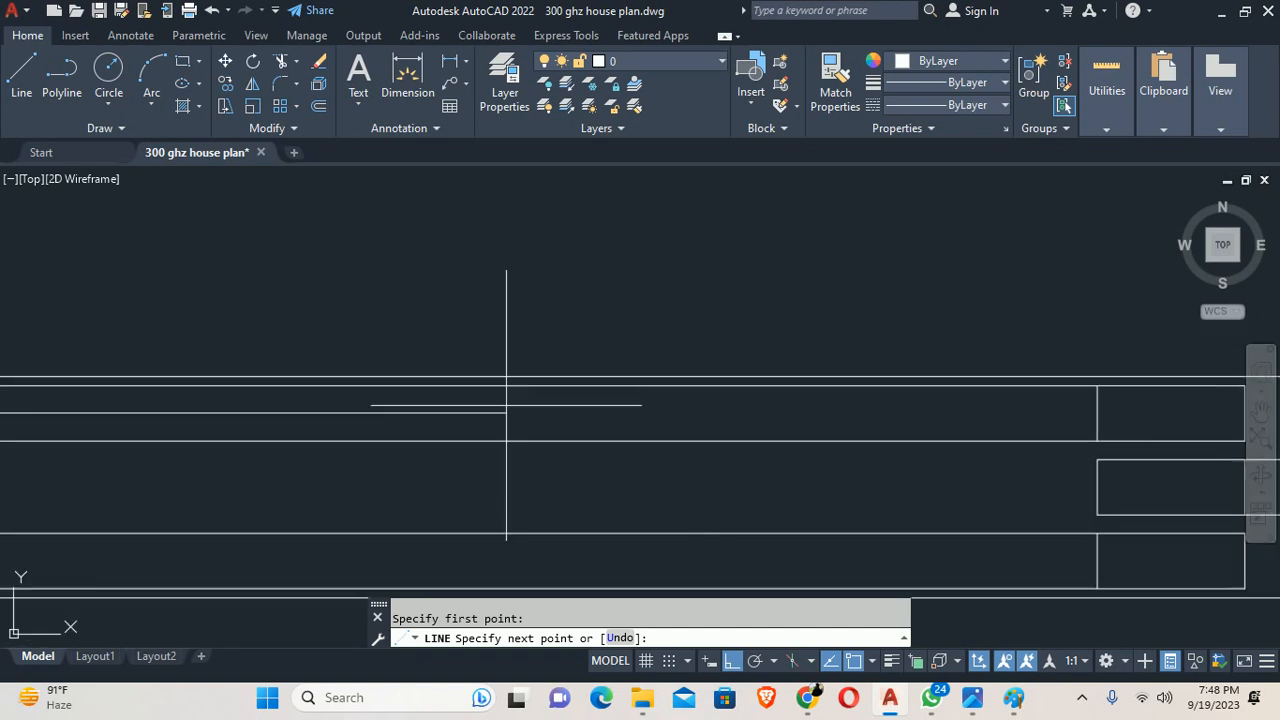
left_click(1097, 413)
key("Escape")
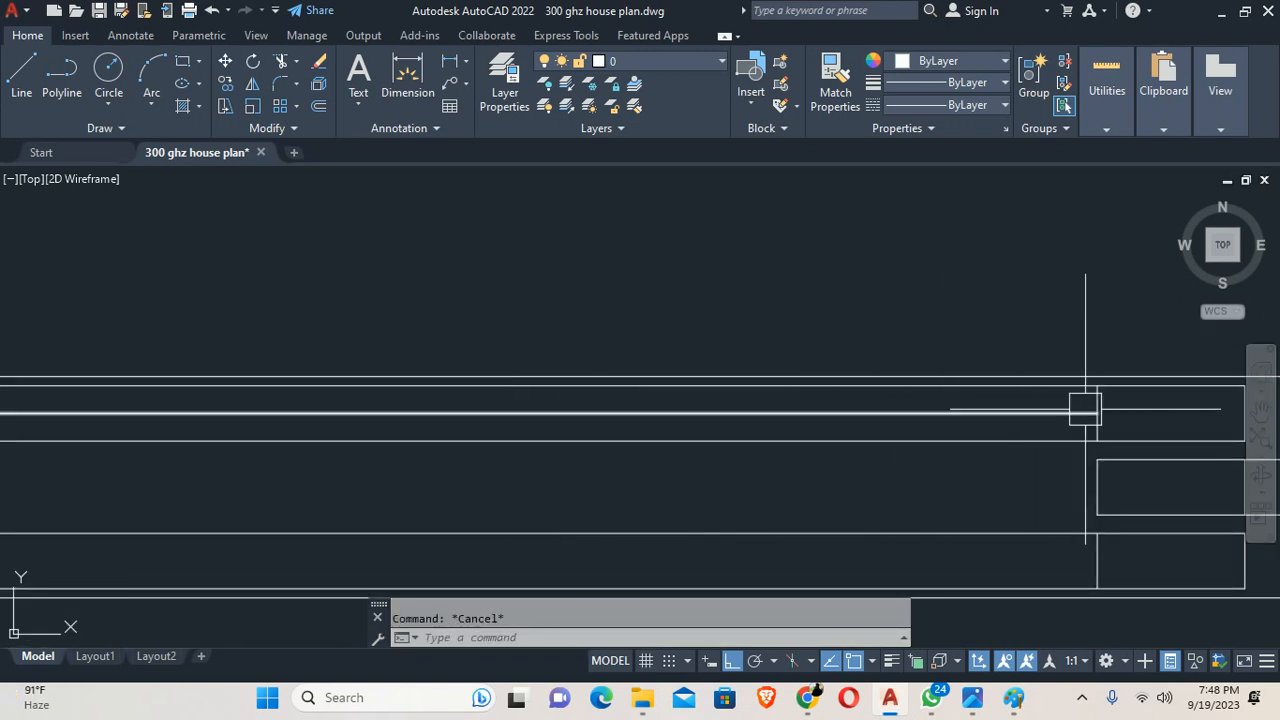
Step: Offset the upper sash's centre line 0.25 inch above and below itself
type("o")
key("Return")
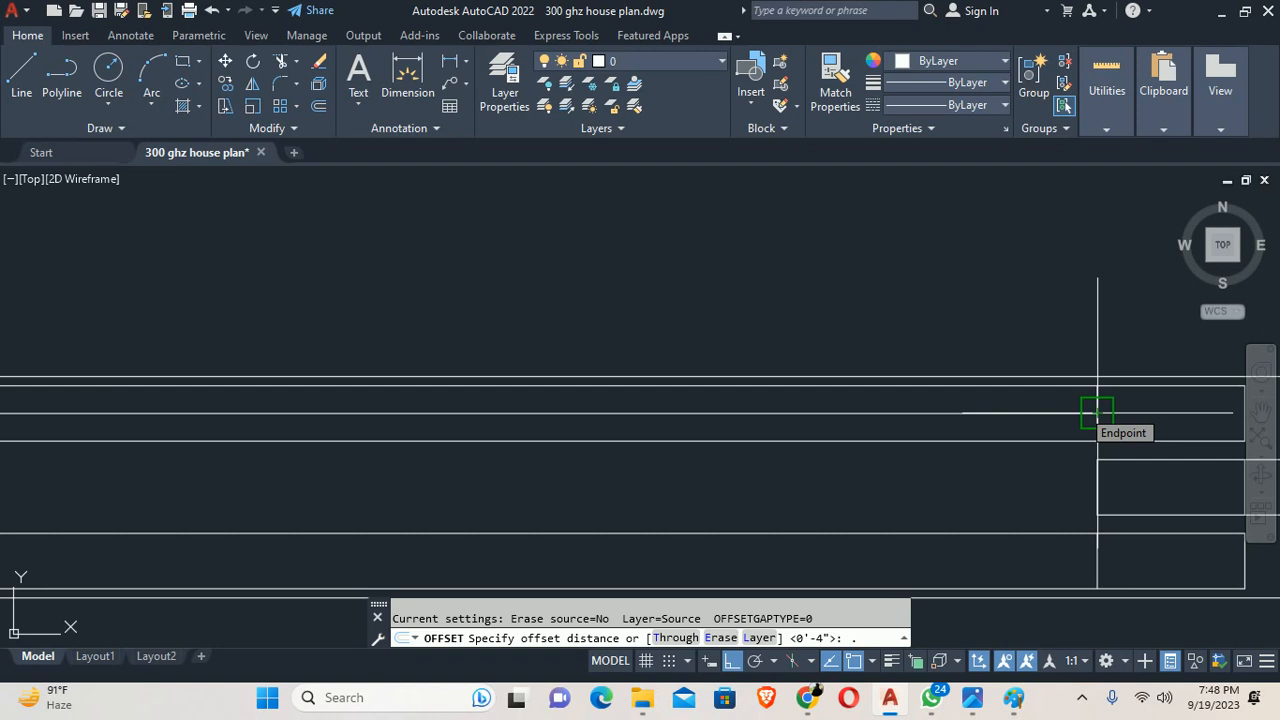
type("25")
key("Return")
scroll(1001, 405, "up", 2)
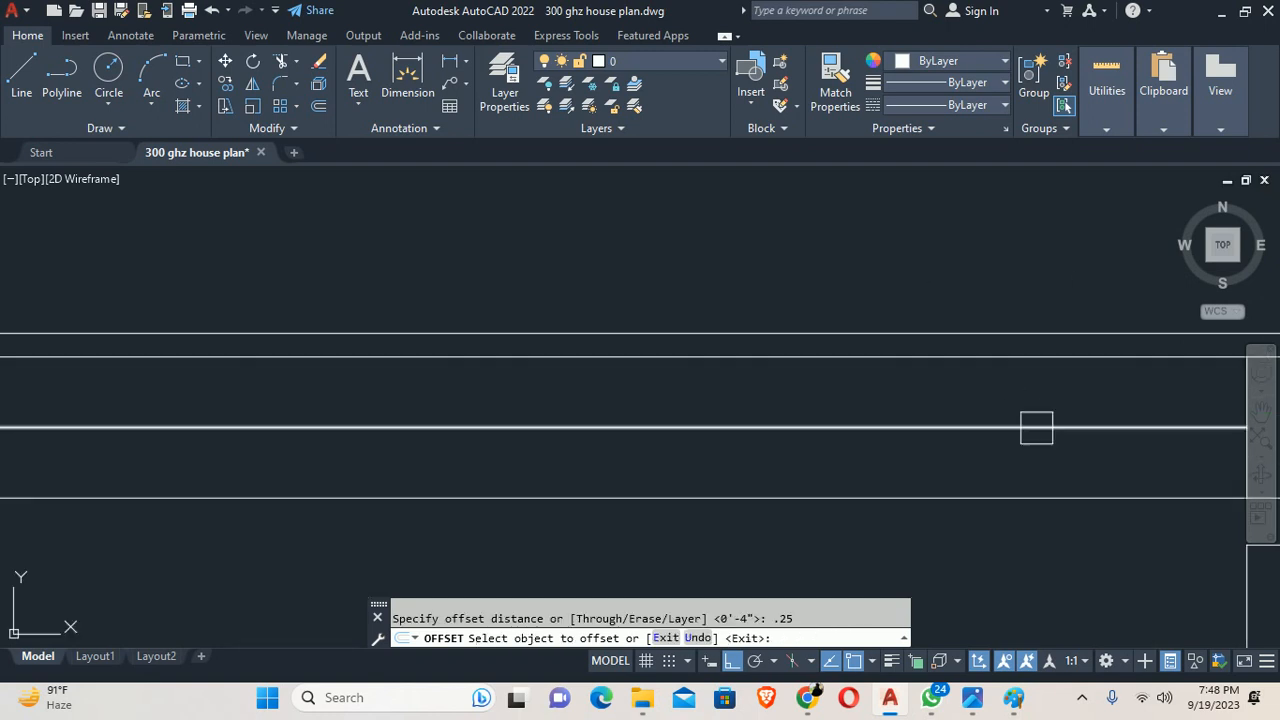
left_click(1037, 428)
left_click(1003, 390)
left_click(990, 428)
left_click(994, 492)
key("Escape")
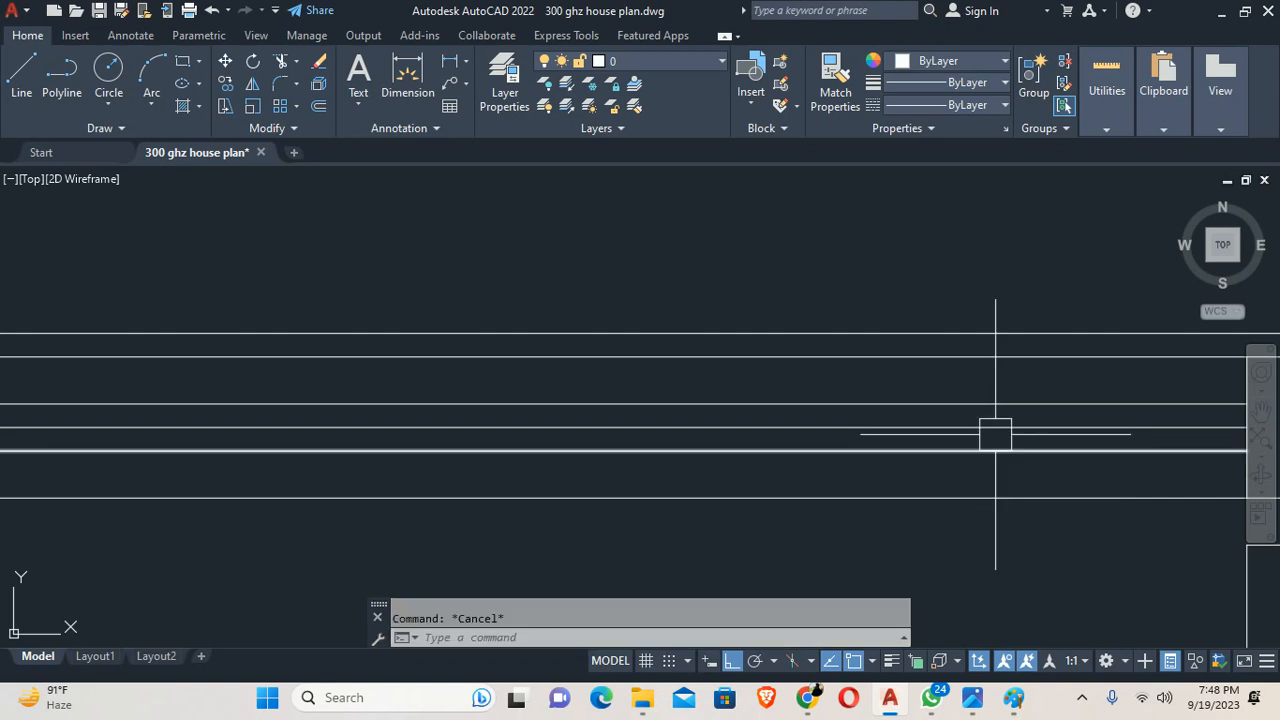
Step: Delete the original centre line of the upper sash, keeping the two offset glass lines
left_click(1003, 428)
key("Delete")
scroll(980, 428, "down", 3)
key("Escape")
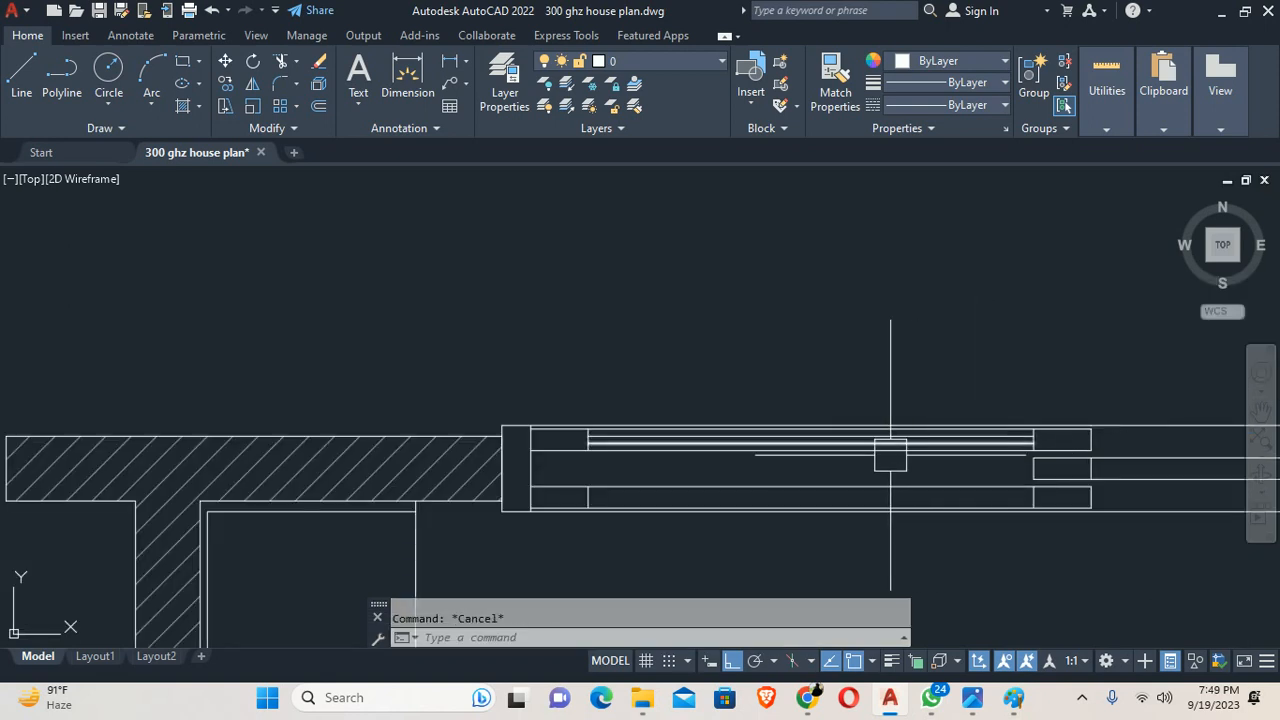
Step: Copy the two glass lines from the upper sash into the lower sash, using matching left stile corners
type("co")
key("Return")
scroll(850, 446, "up", 3)
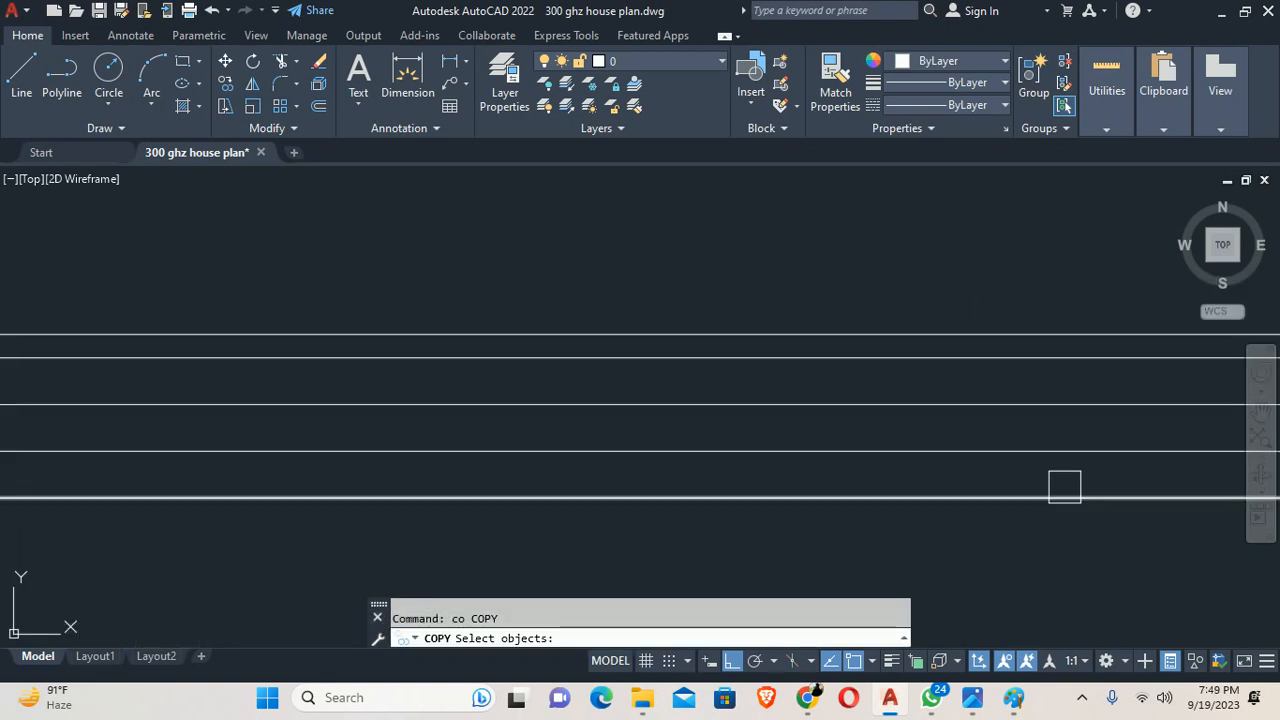
left_click(1048, 453)
left_click(997, 398)
scroll(829, 435, "down", 3)
key("Return")
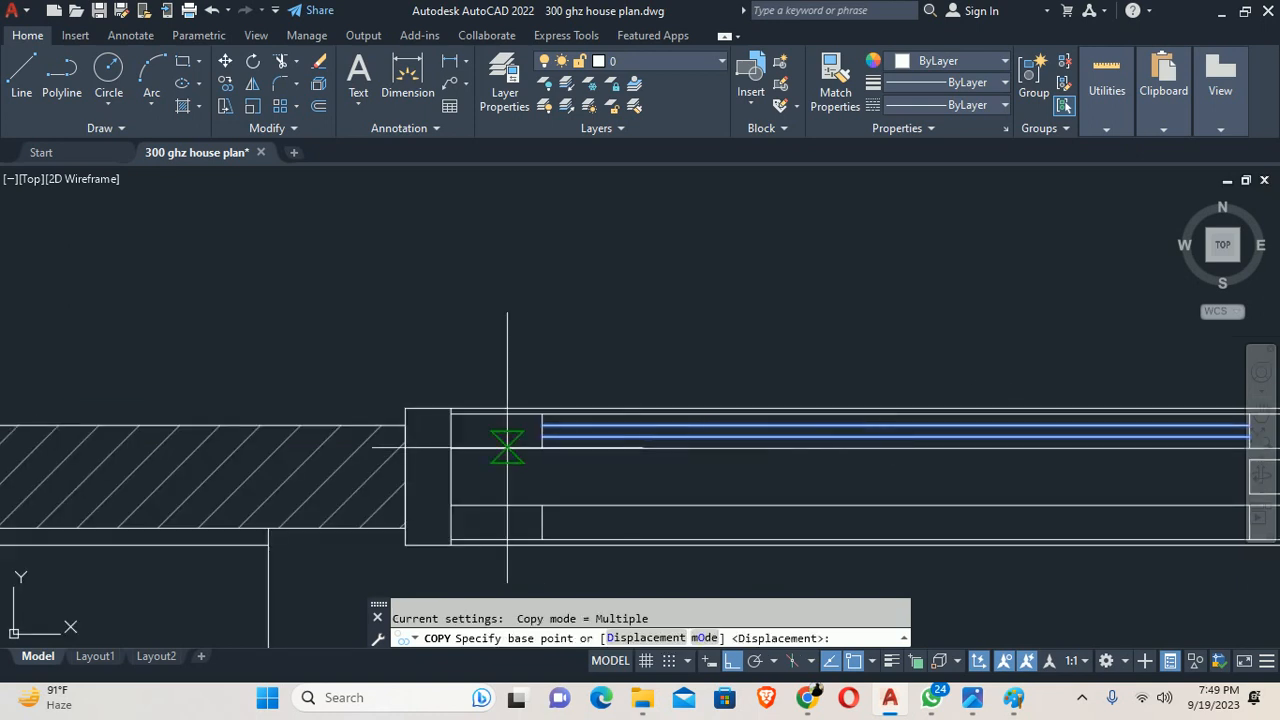
scroll(513, 451, "up", 1)
left_click(562, 447)
middle_click_drag(562, 564, 506, 378)
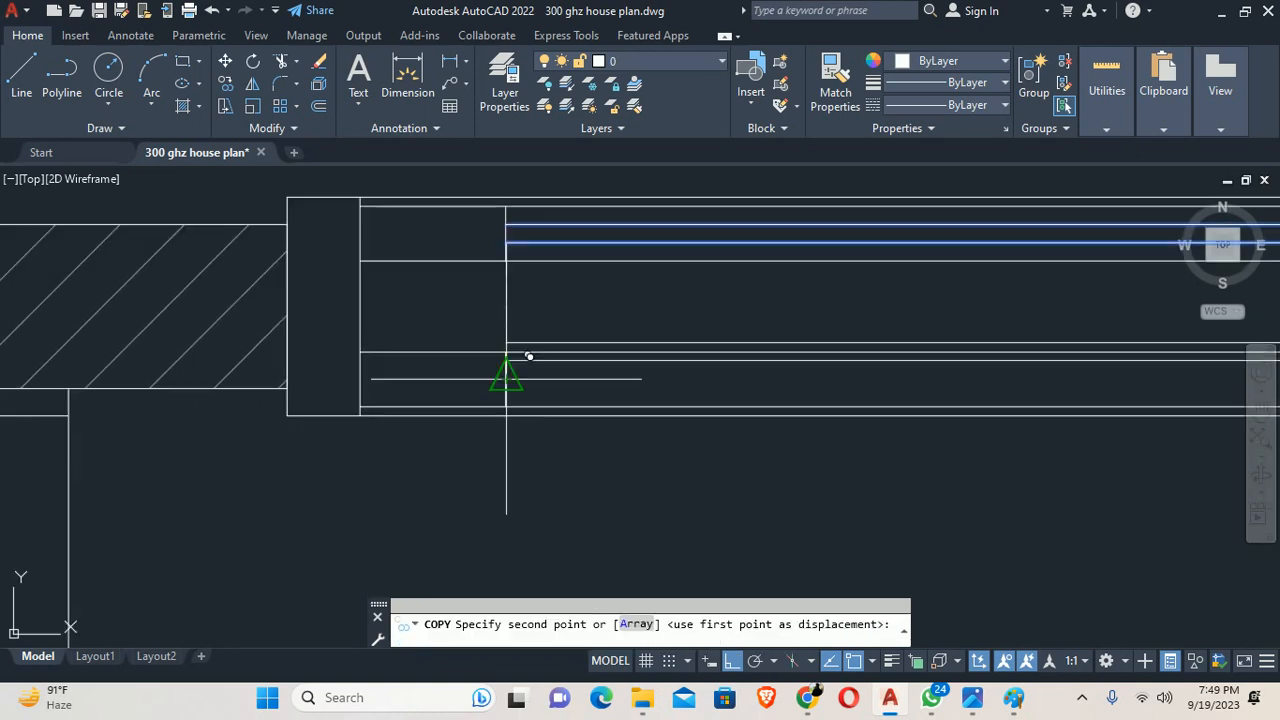
left_click(506, 407)
Step: Place another copy of the two glass lines in the middle sash between its stiles
scroll(709, 384, "down", 2)
middle_click_drag(810, 376, 14, 412)
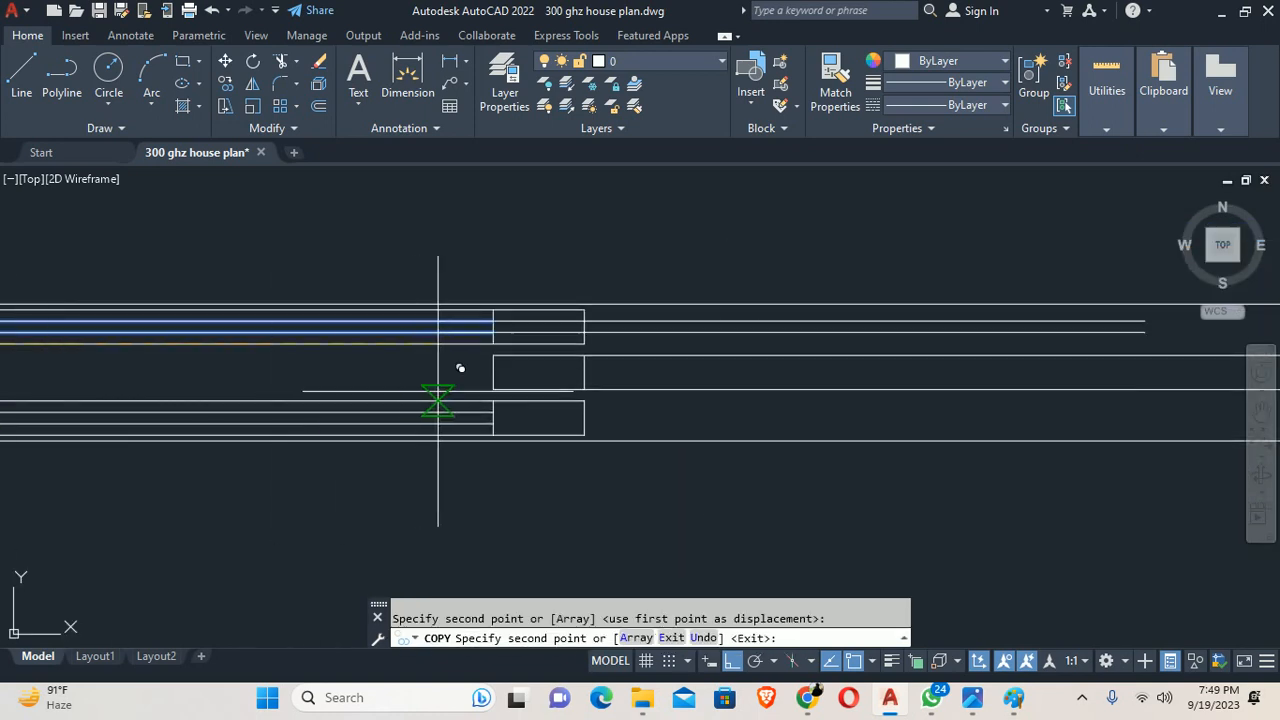
key("Escape")
Step: Examine the overlapping stiles and glass lines of the three sashes at the window's centre
scroll(586, 375, "down", 3)
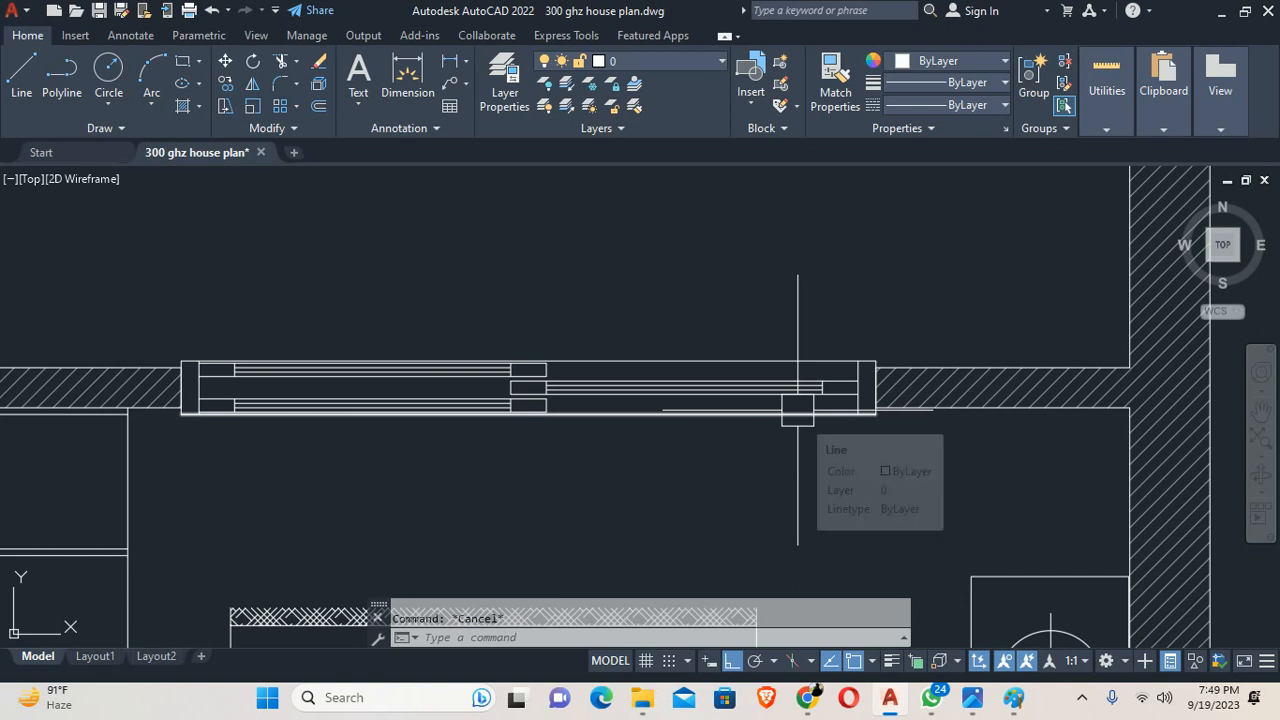
scroll(490, 440, "up", 4)
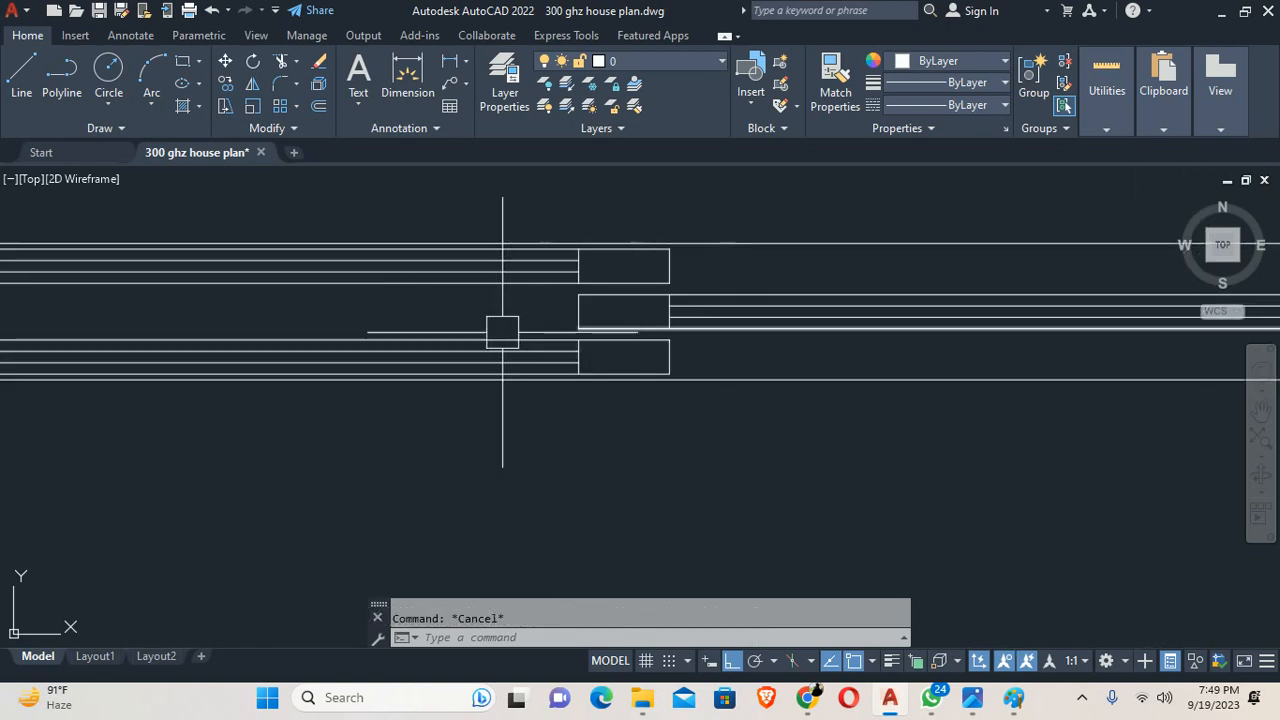
middle_click_drag(503, 329, 576, 428)
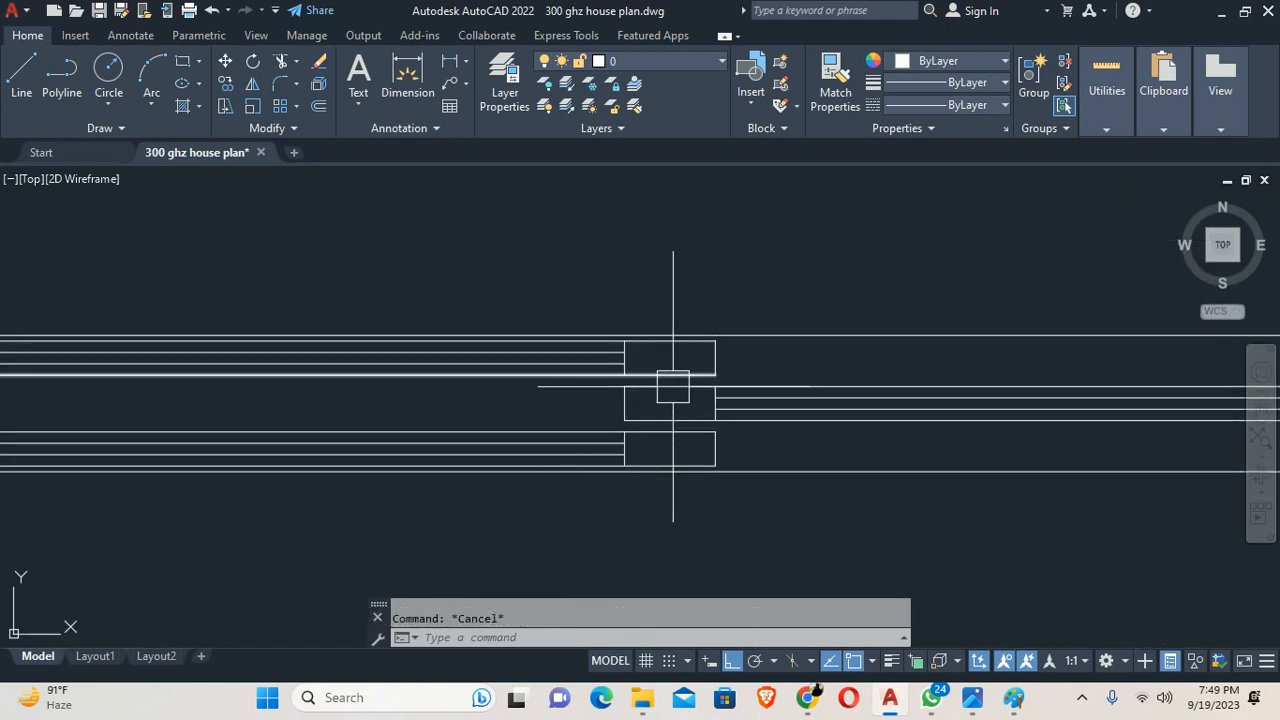
scroll(577, 346, "up", 4)
scroll(581, 353, "down", 4)
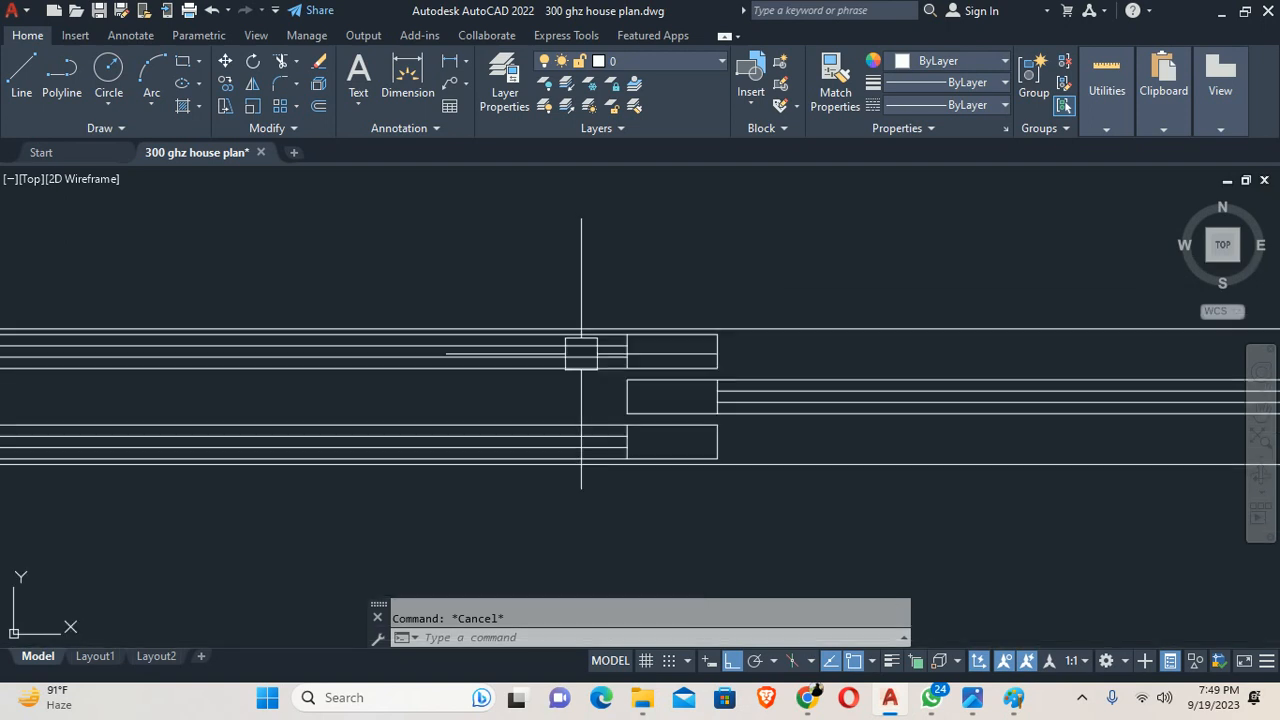
scroll(754, 382, "up", 2)
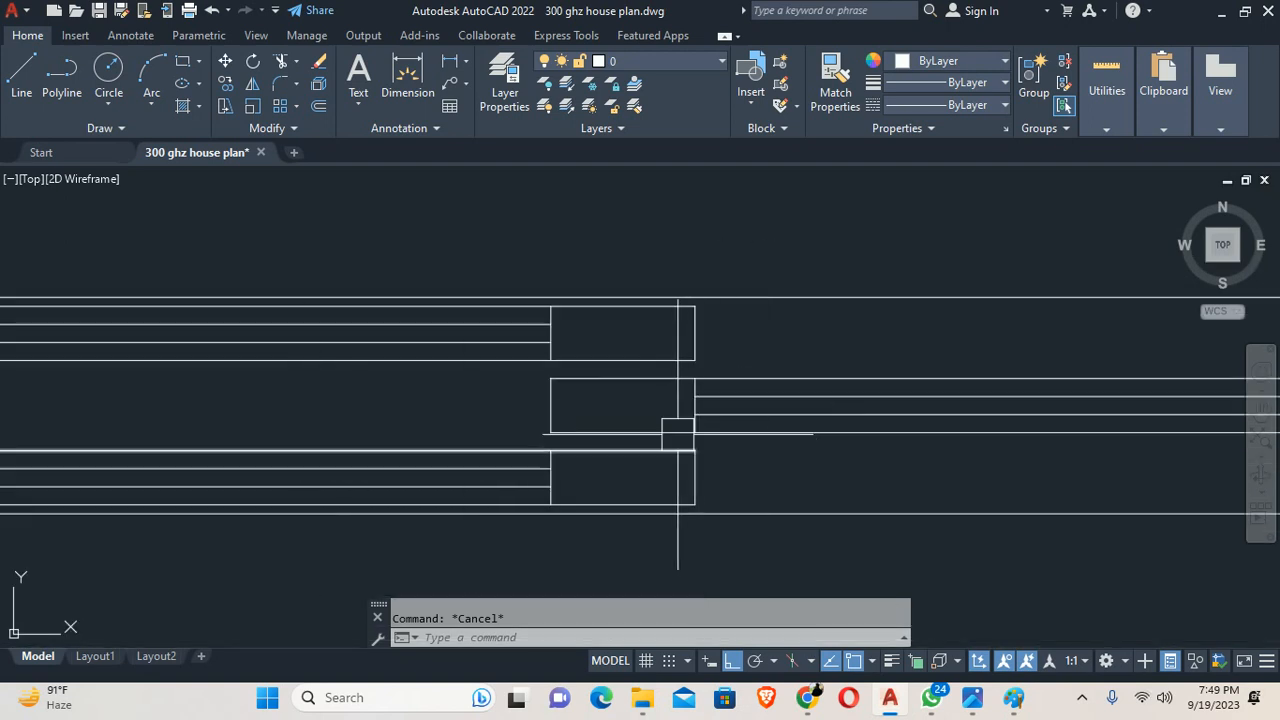
scroll(650, 412, "down", 4)
scroll(580, 371, "up", 3)
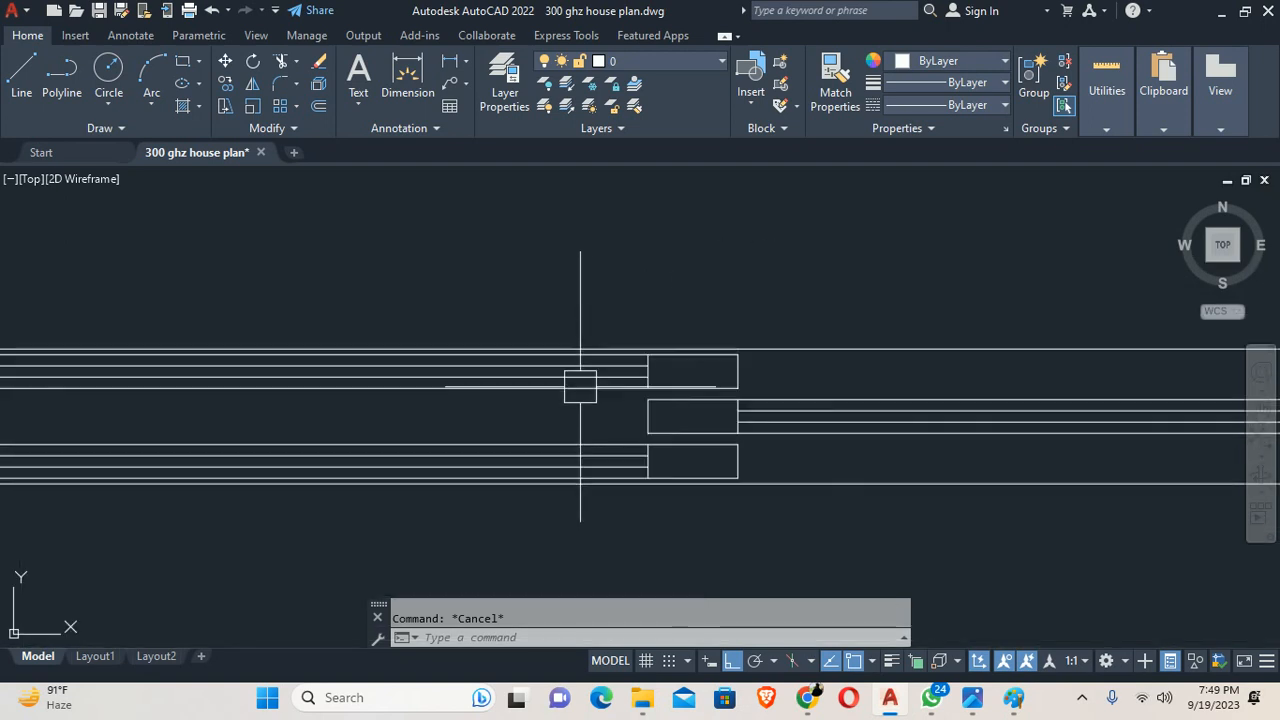
scroll(820, 423, "down", 3)
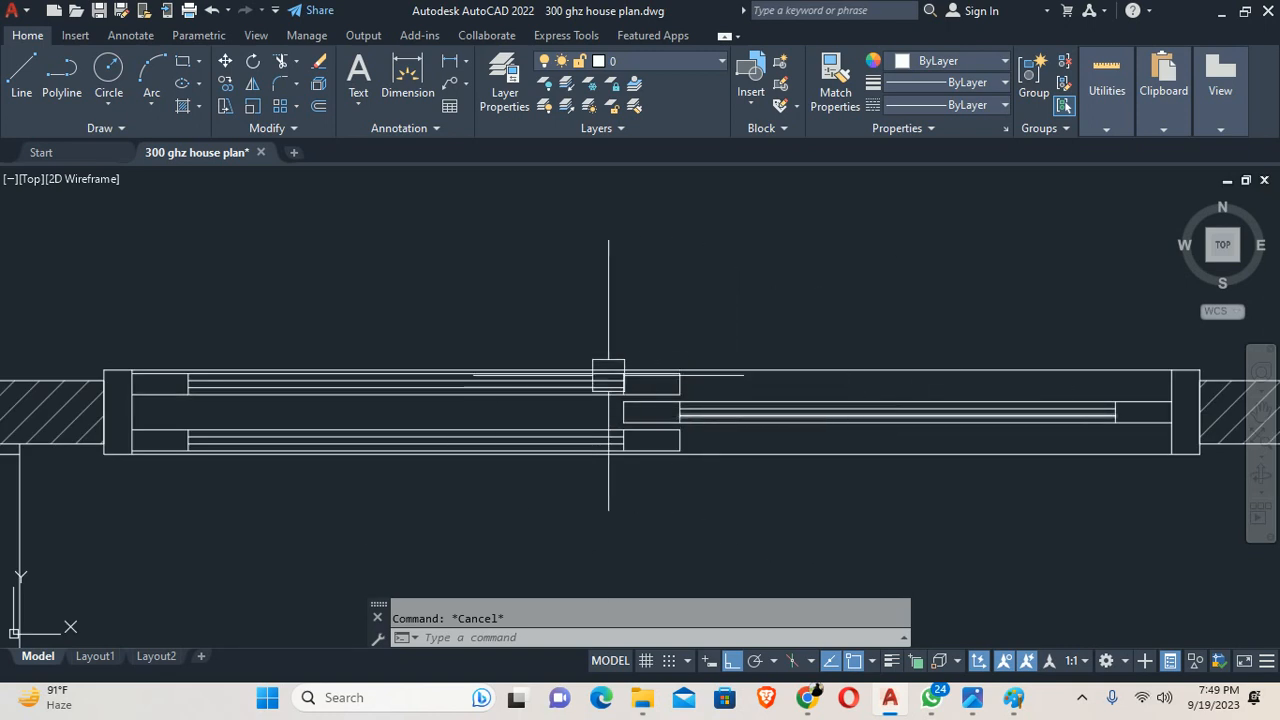
scroll(585, 378, "up", 2)
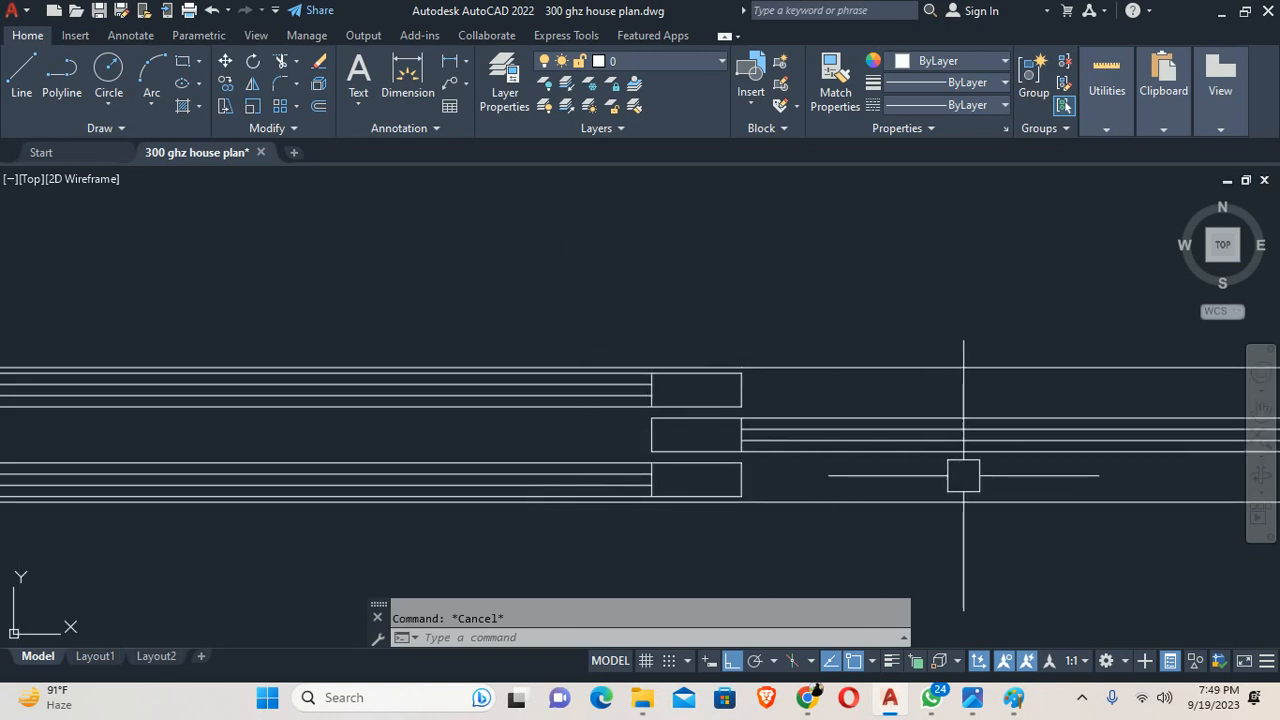
mouse_move(960, 488)
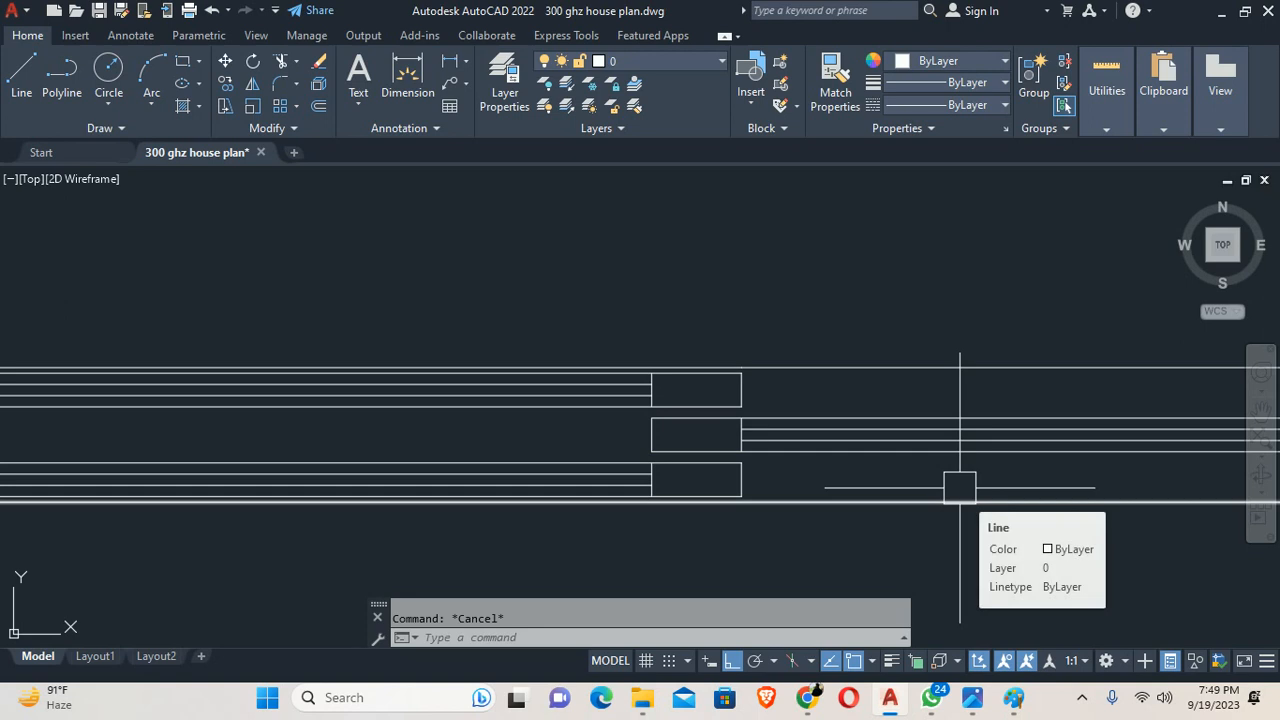
Step: Examine the finished window within the floor plan, including the left jamb's junction with the hatched wall
scroll(700, 429, "down", 5)
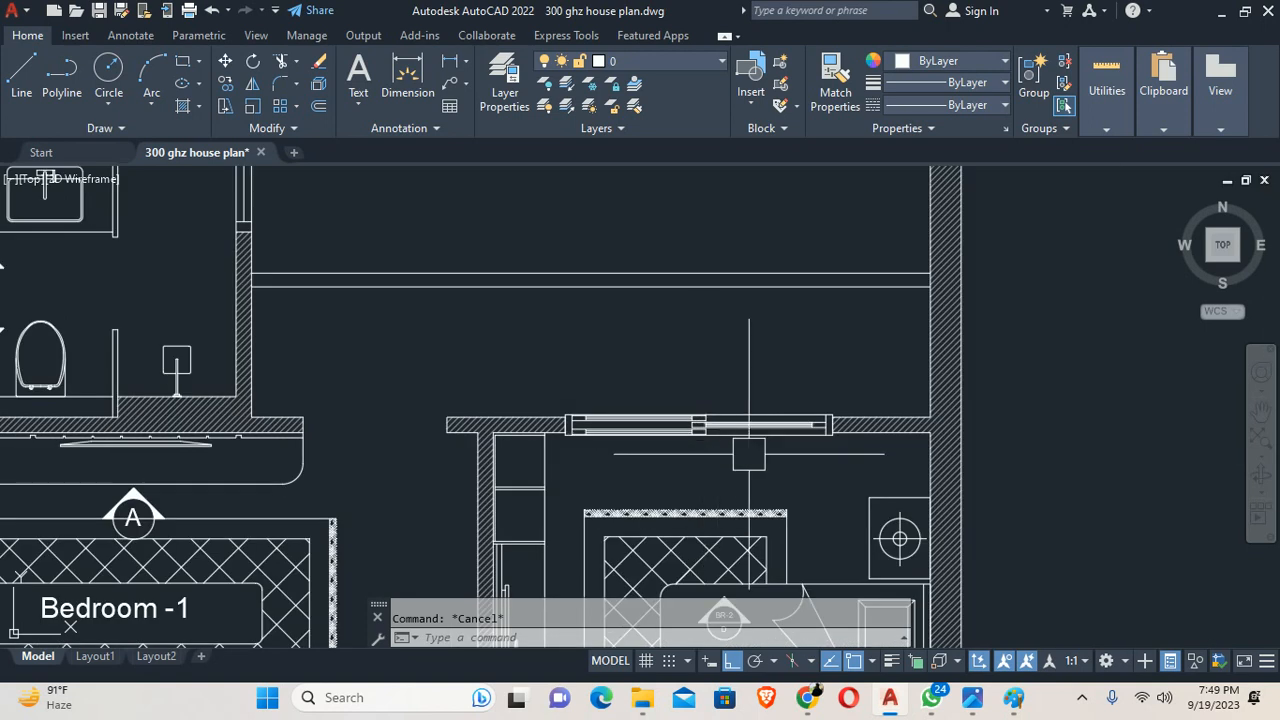
scroll(658, 435, "up", 2)
scroll(658, 435, "up", 2)
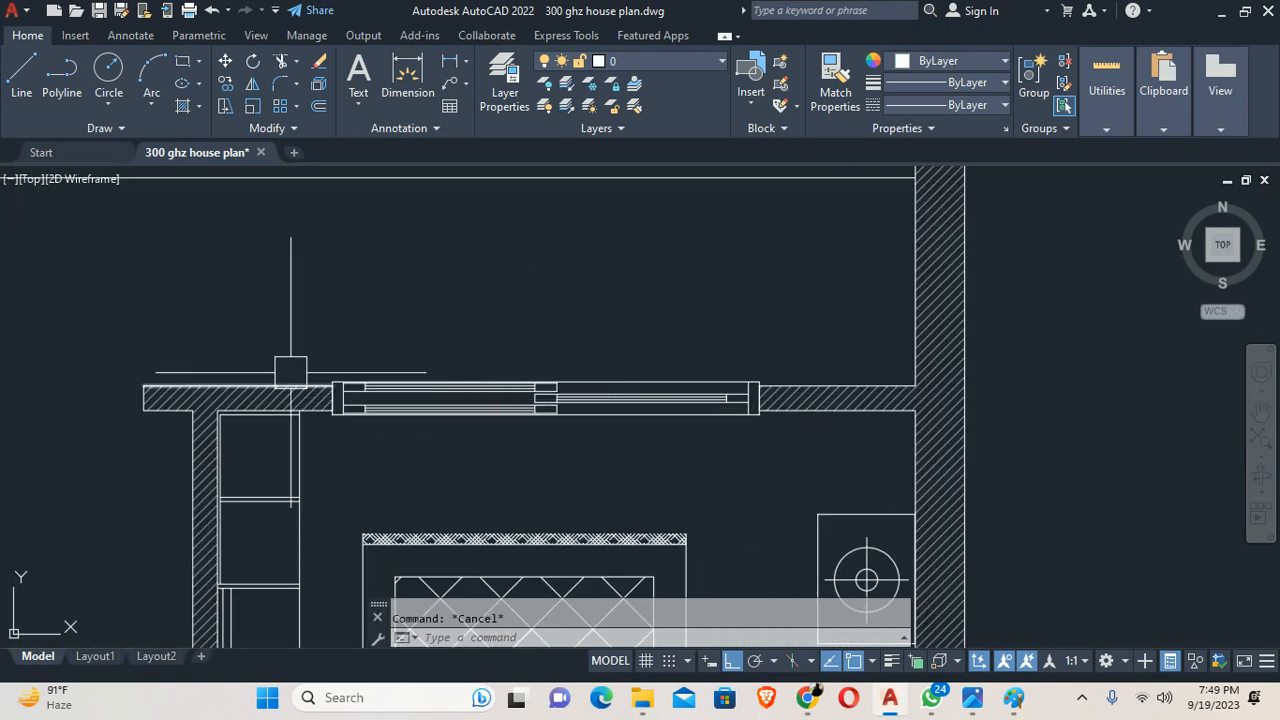
scroll(352, 432, "up", 3)
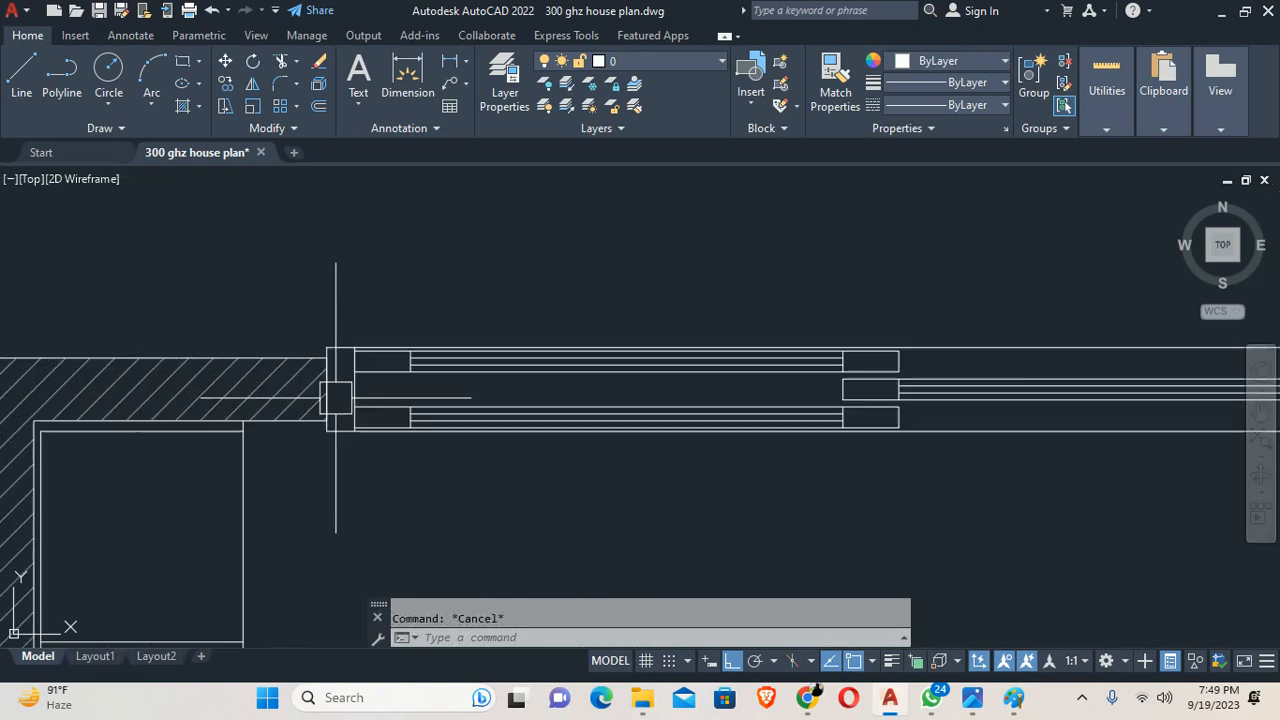
scroll(620, 380, "down", 3)
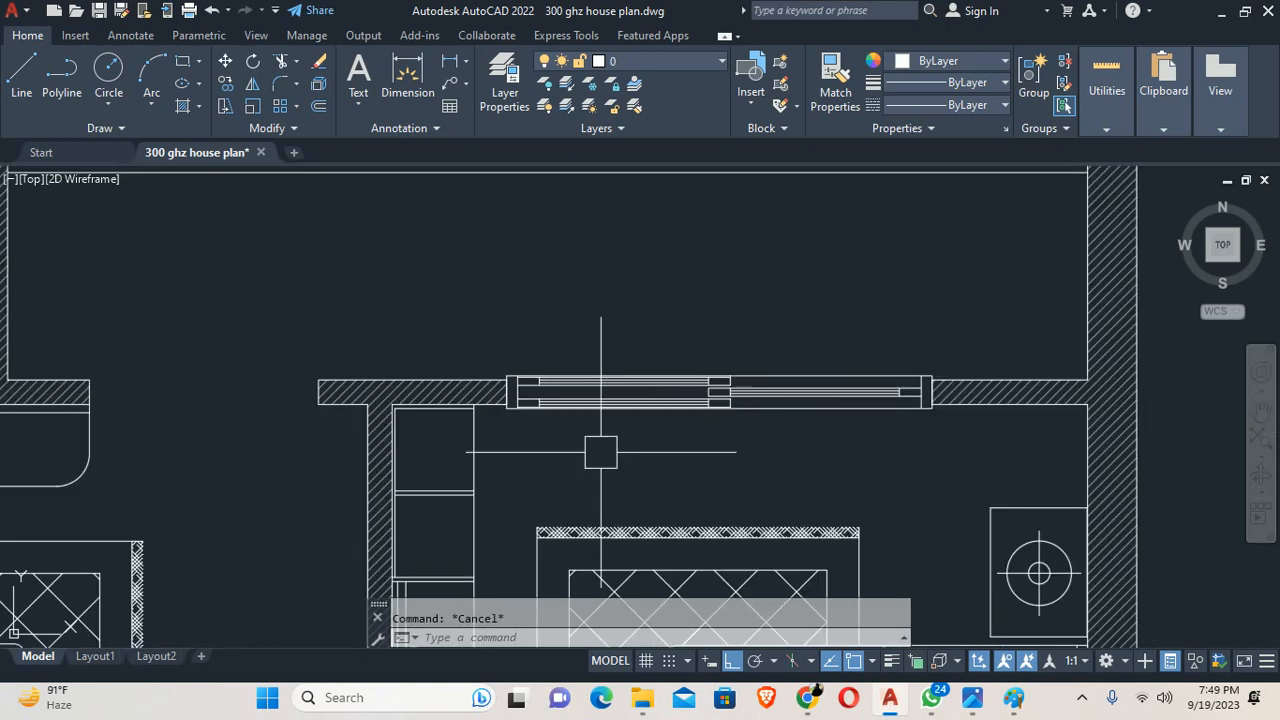
scroll(510, 376, "up", 2)
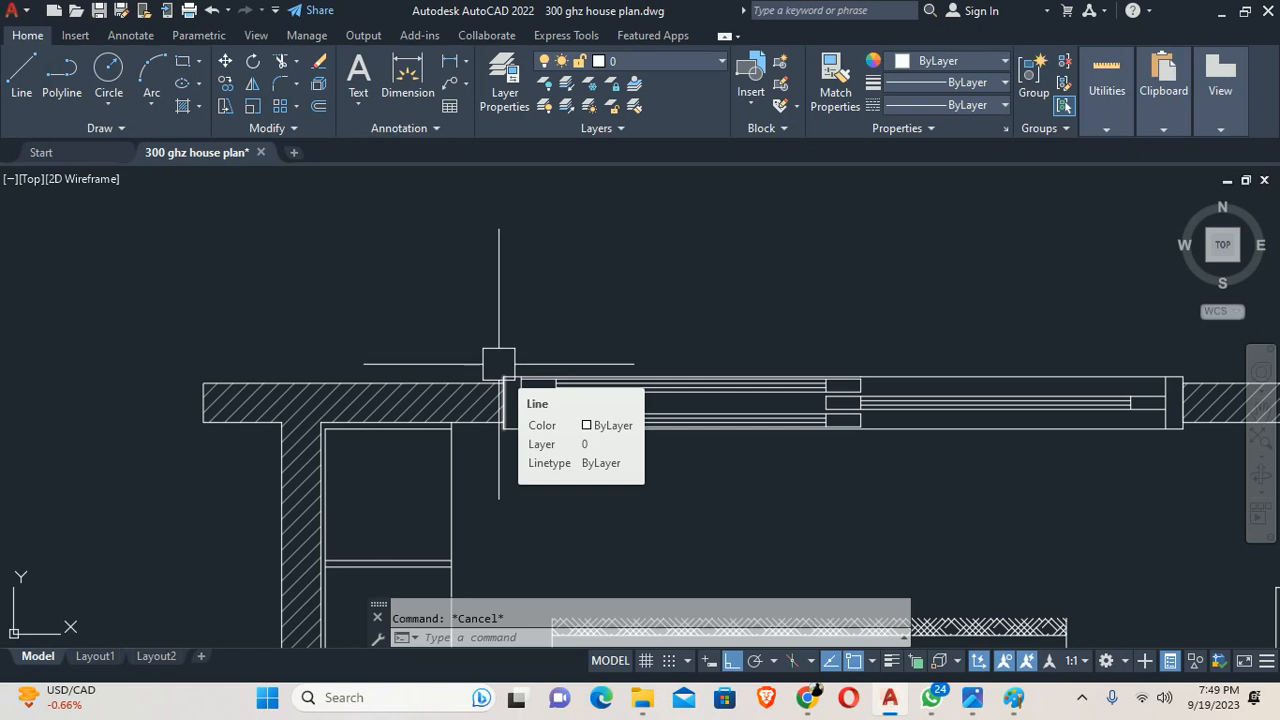
scroll(490, 412, "up", 3)
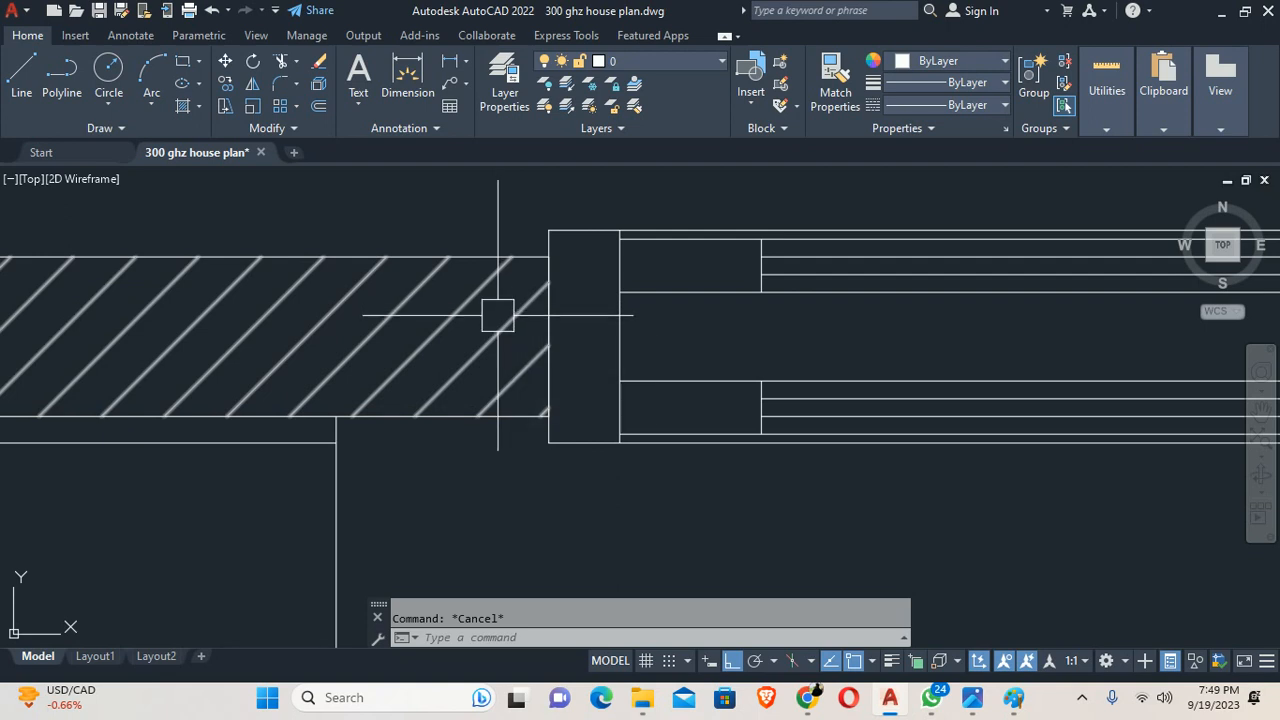
mouse_move(498, 315)
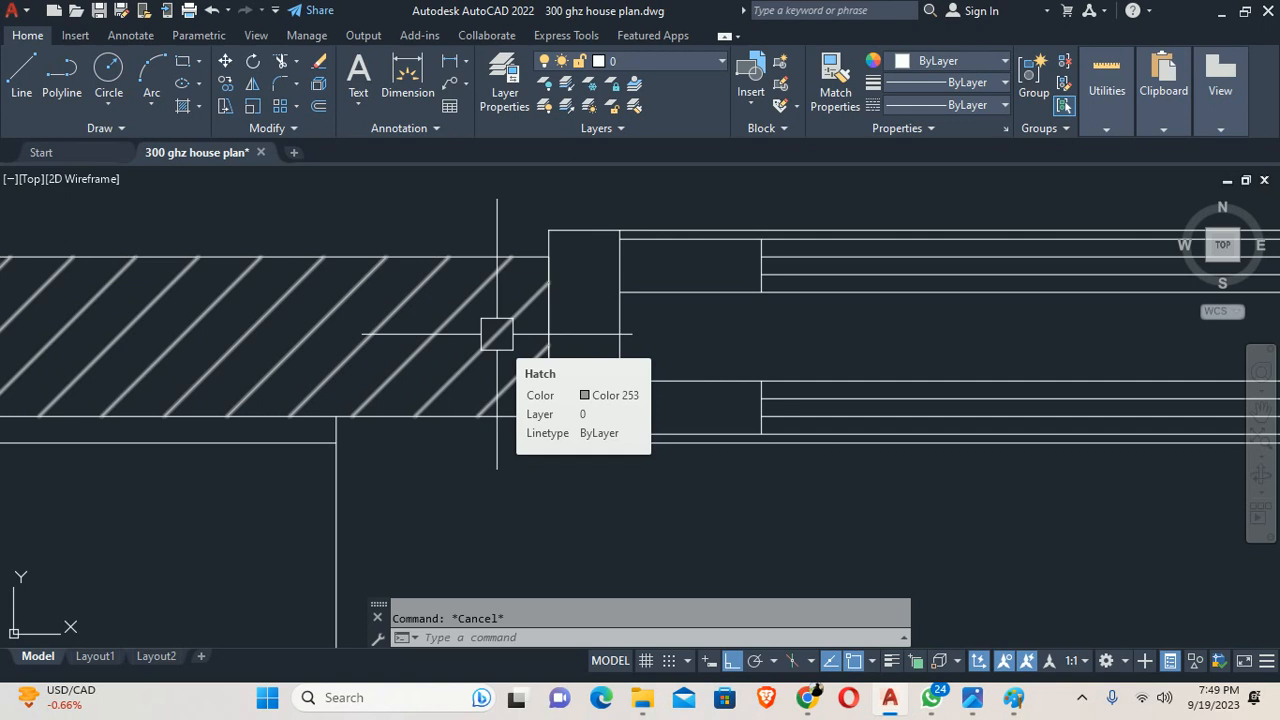
scroll(530, 335, "down", 2)
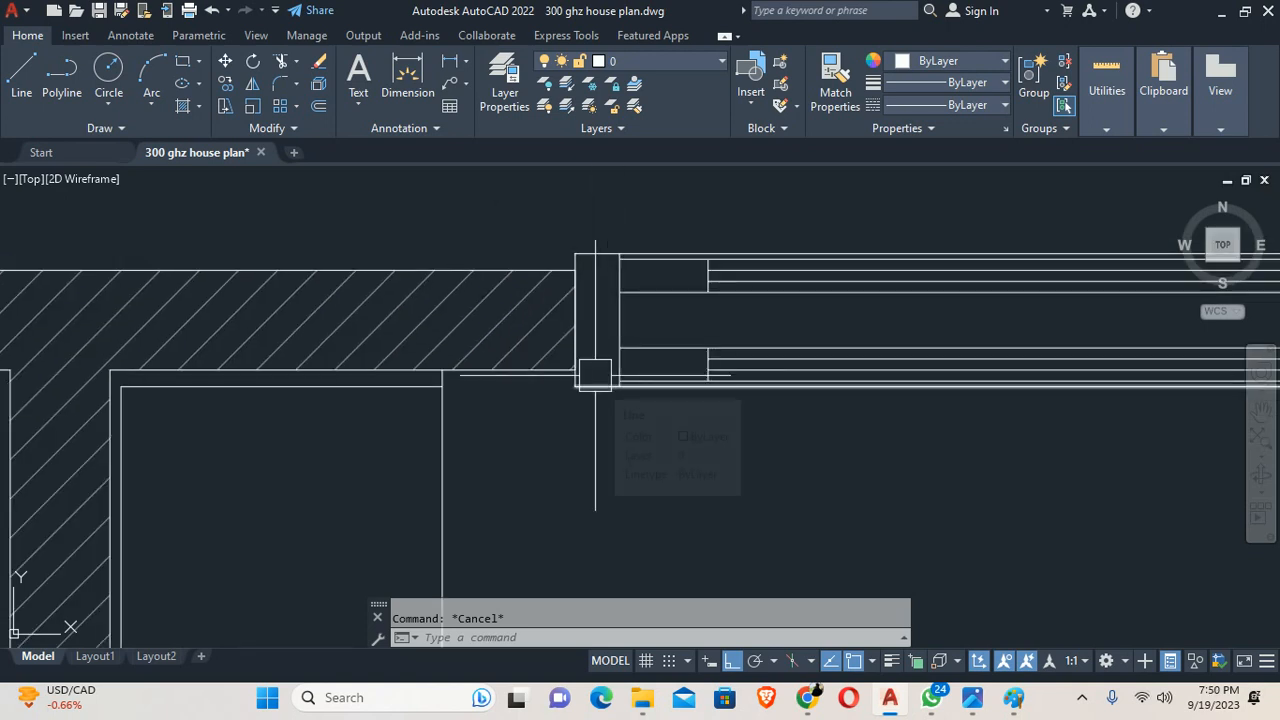
mouse_move(595, 375)
scroll(585, 372, "down", 3)
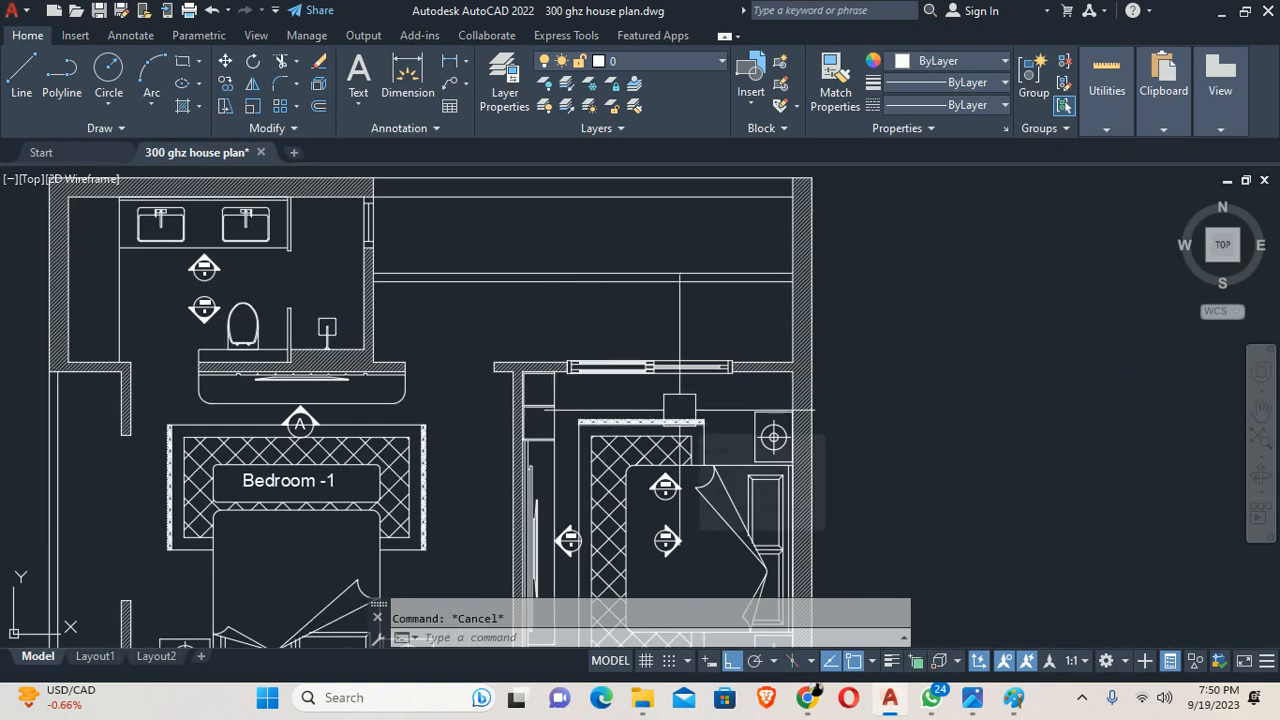
scroll(679, 415, "up", 5)
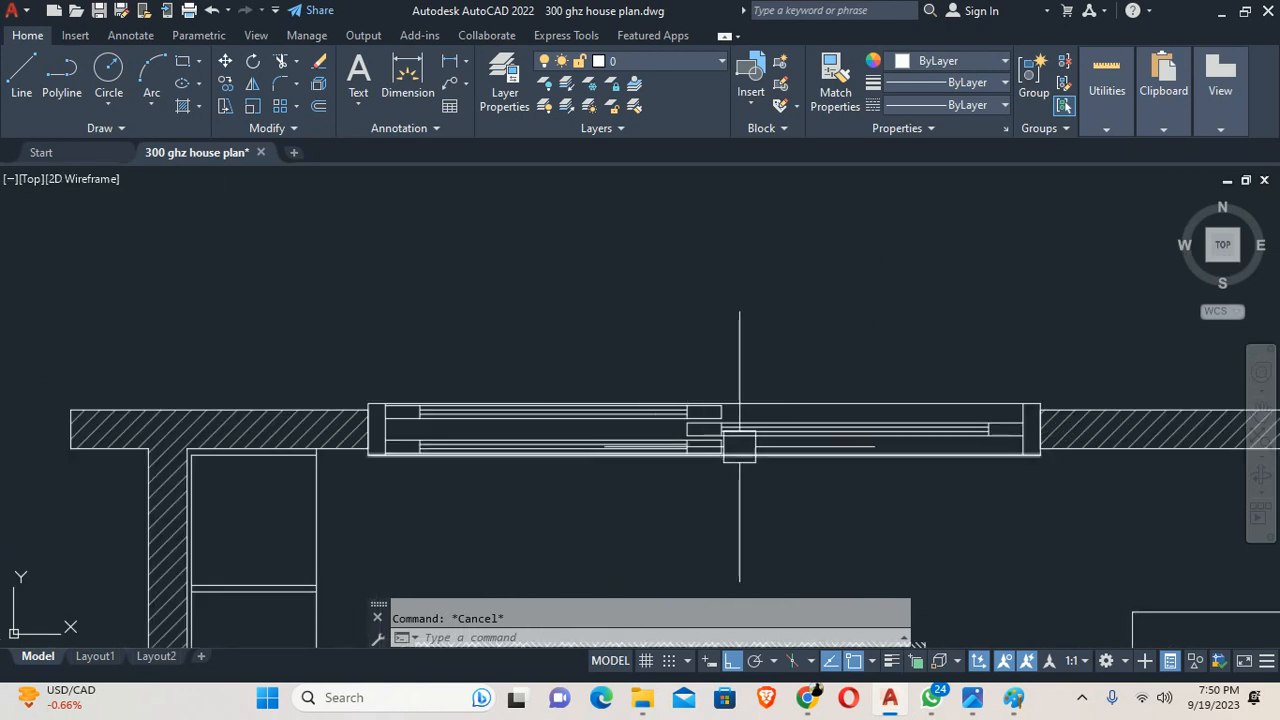
scroll(726, 447, "up", 2)
middle_click_drag(726, 447, 535, 457)
scroll(535, 457, "down", 2)
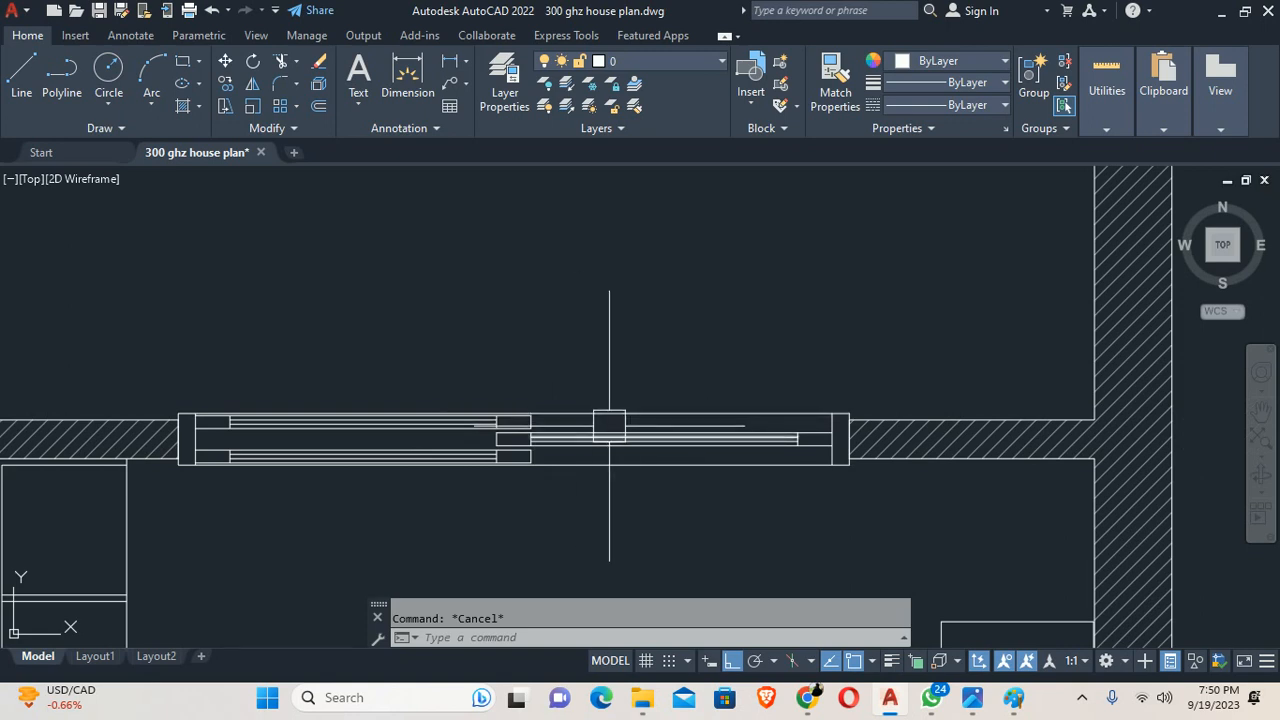
Step: Compare the sliding window in the floor plan with the two-panel window elevation drawn above it
scroll(586, 409, "up", 4)
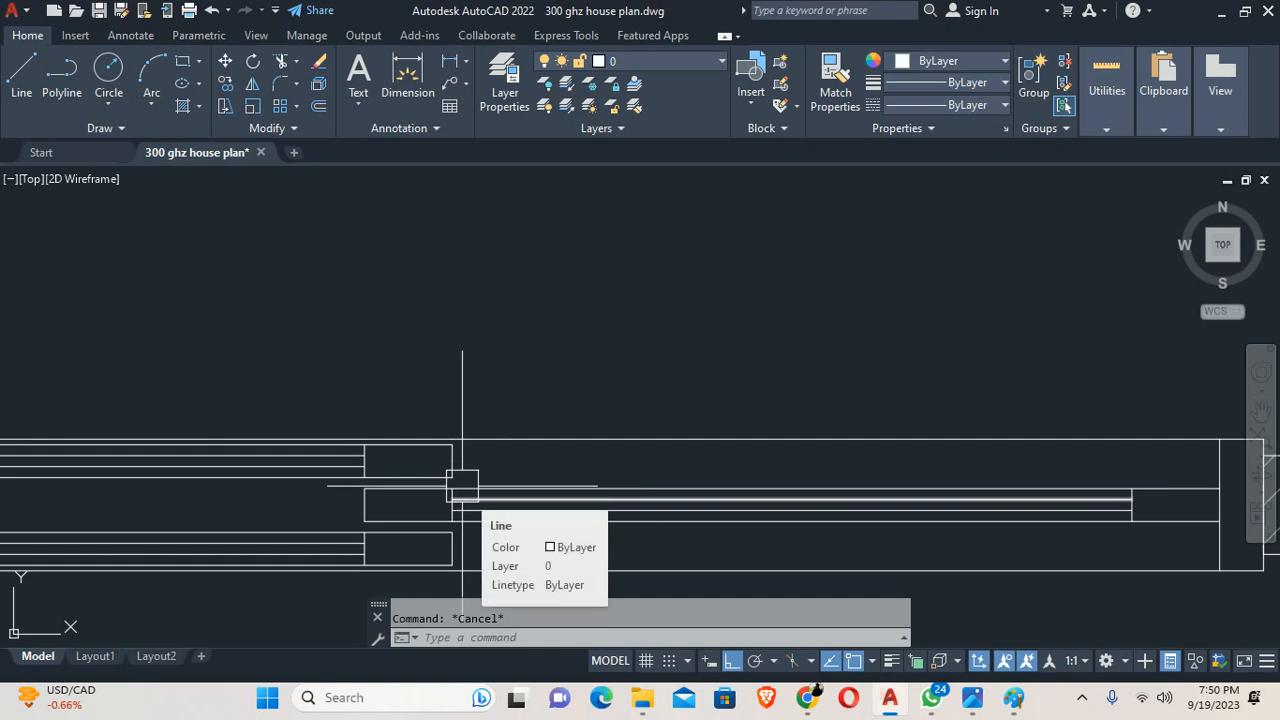
scroll(462, 486, "down", 6)
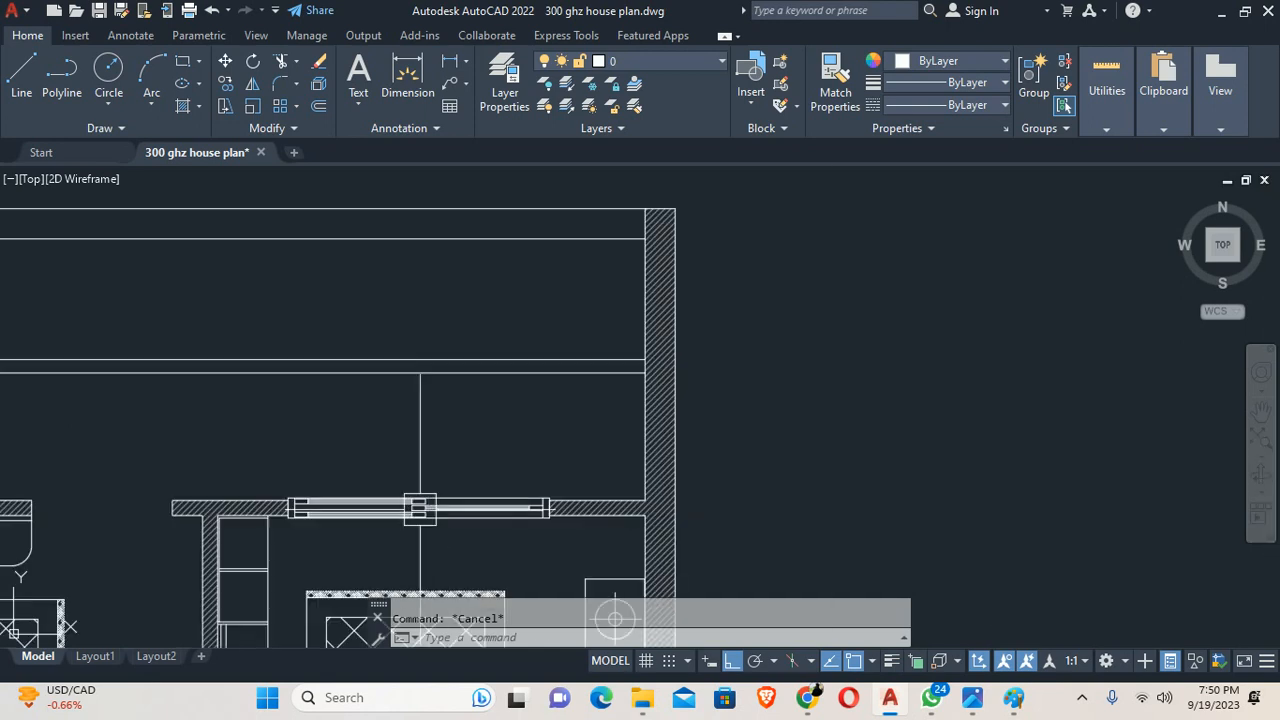
scroll(440, 315, "down", 1)
middle_click_drag(437, 272, 452, 508)
scroll(452, 500, "down", 1)
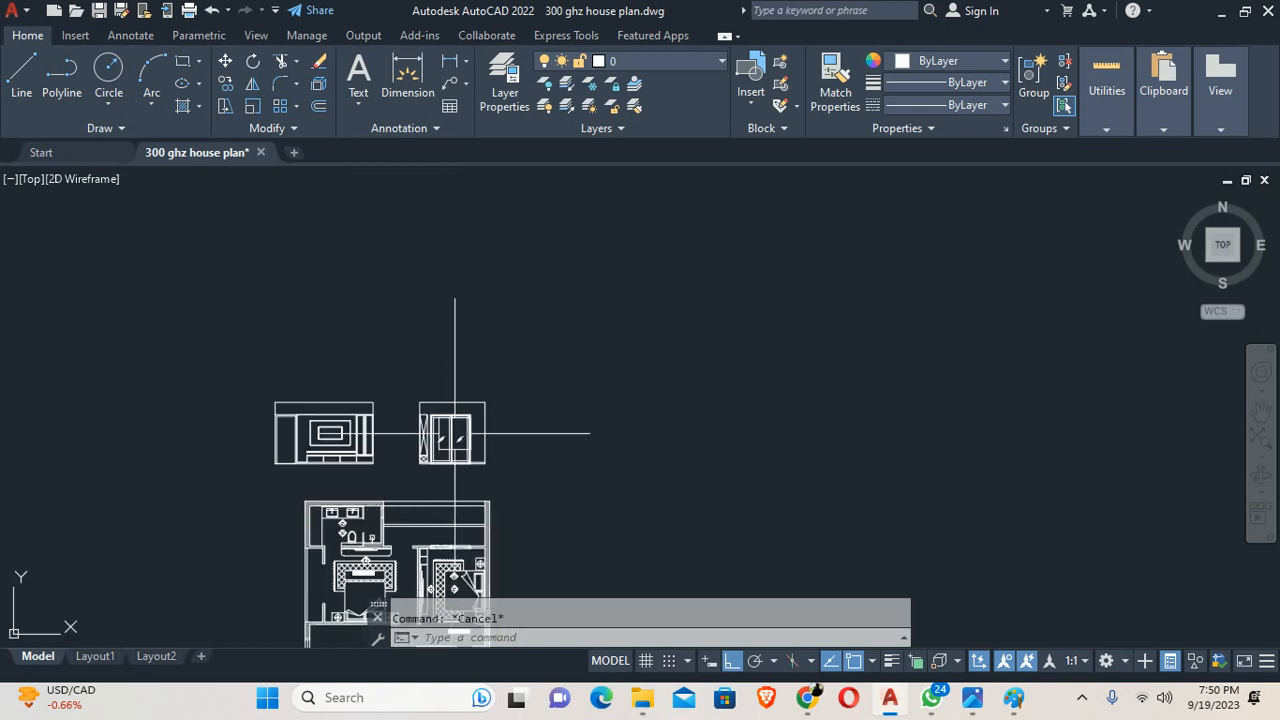
scroll(453, 432, "up", 3)
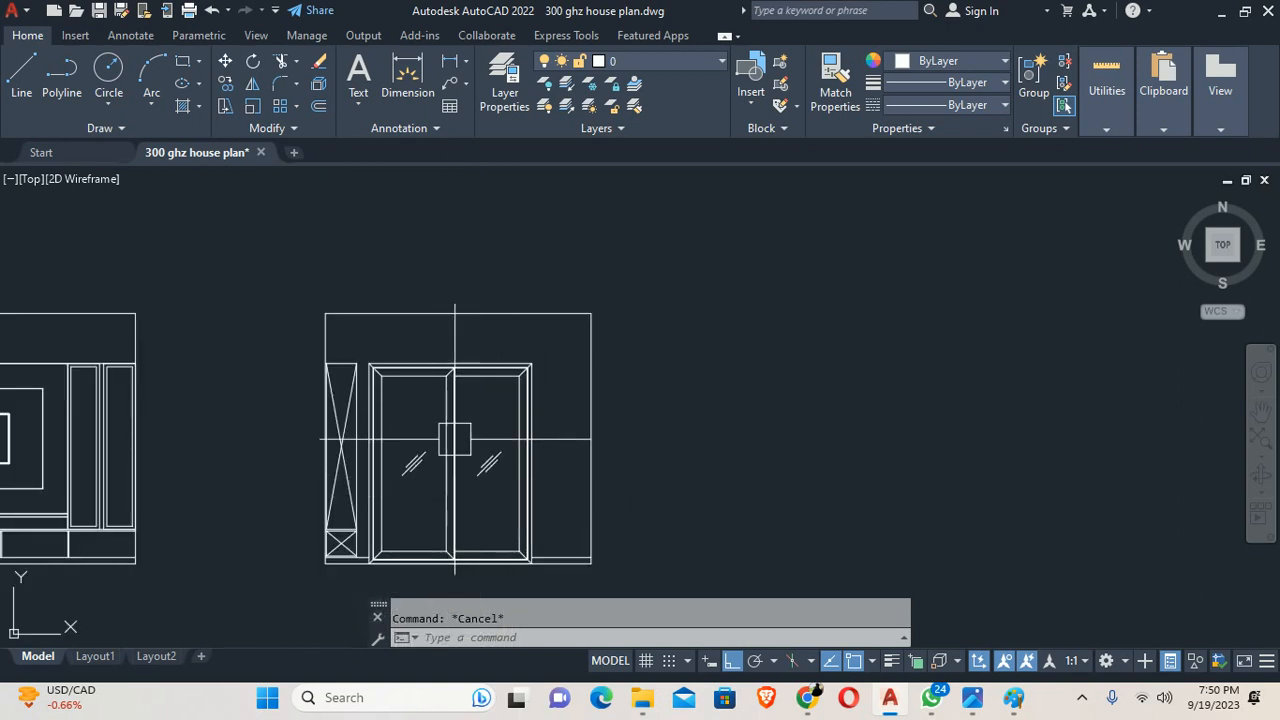
scroll(436, 420, "down", 5)
middle_click_drag(431, 508, 423, 371)
scroll(423, 371, "up", 5)
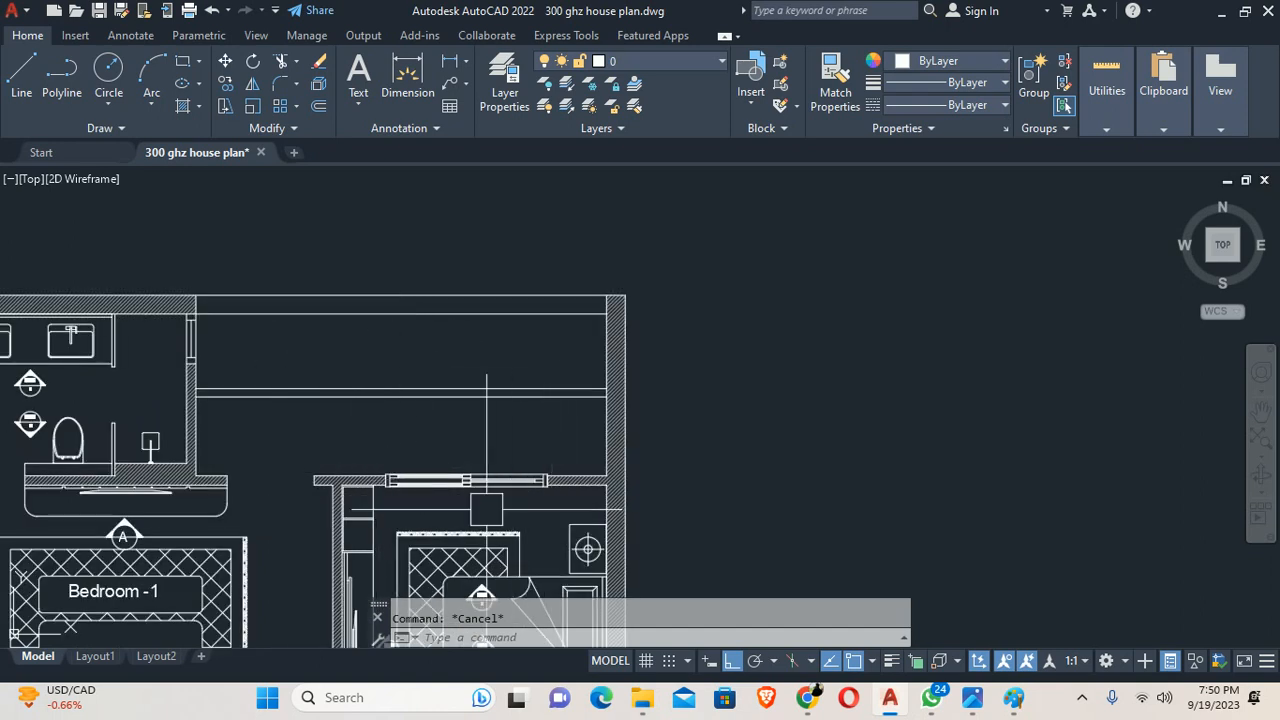
scroll(486, 509, "down", 5)
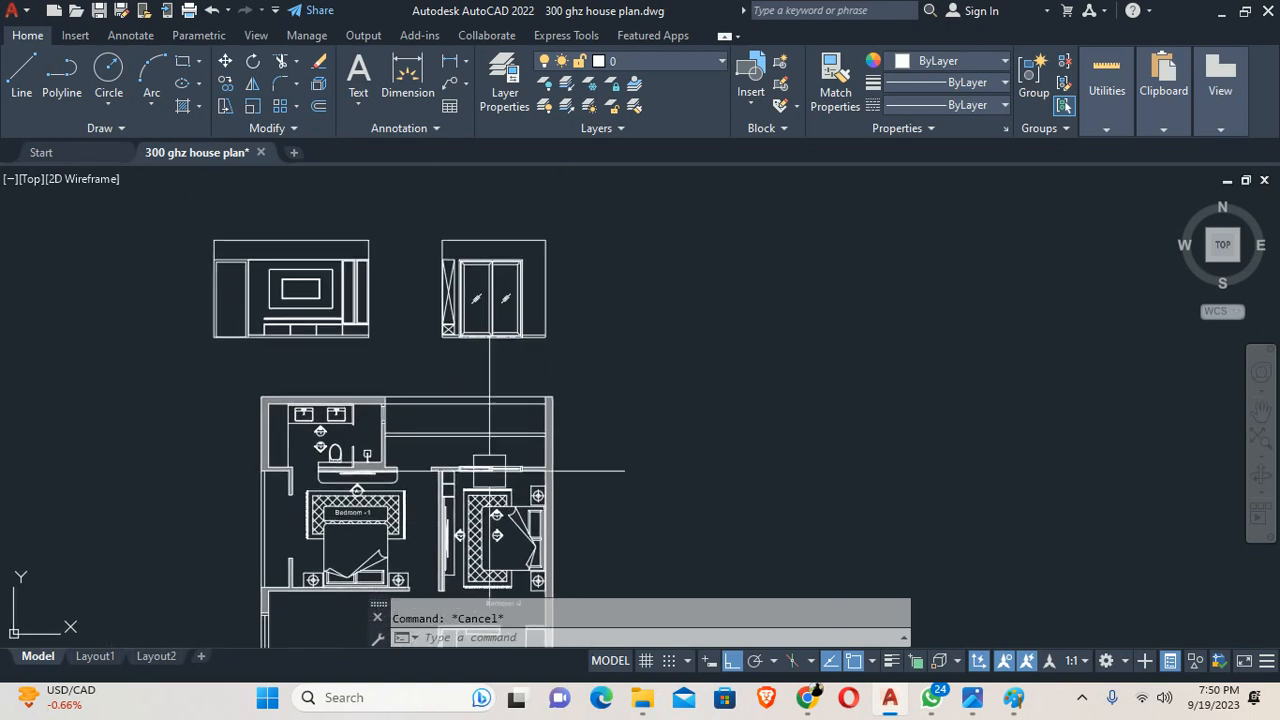
scroll(514, 343, "up", 4)
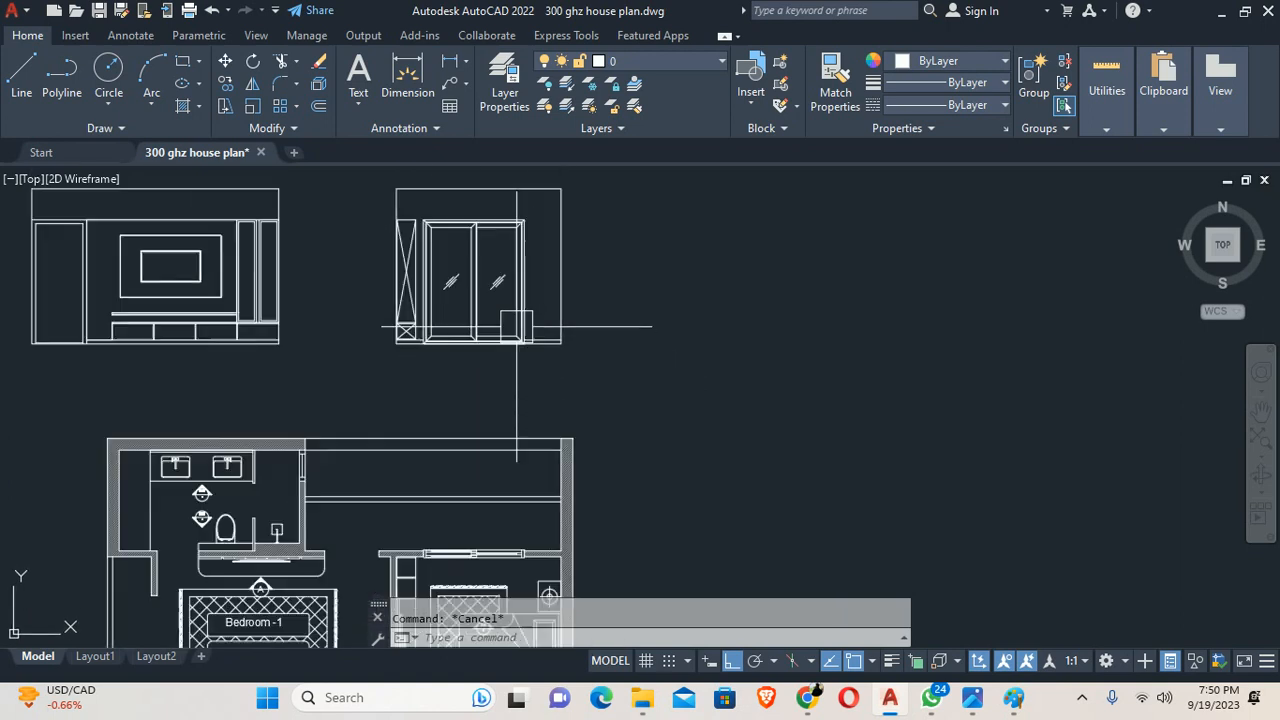
scroll(510, 340, "down", 5)
scroll(437, 457, "up", 6)
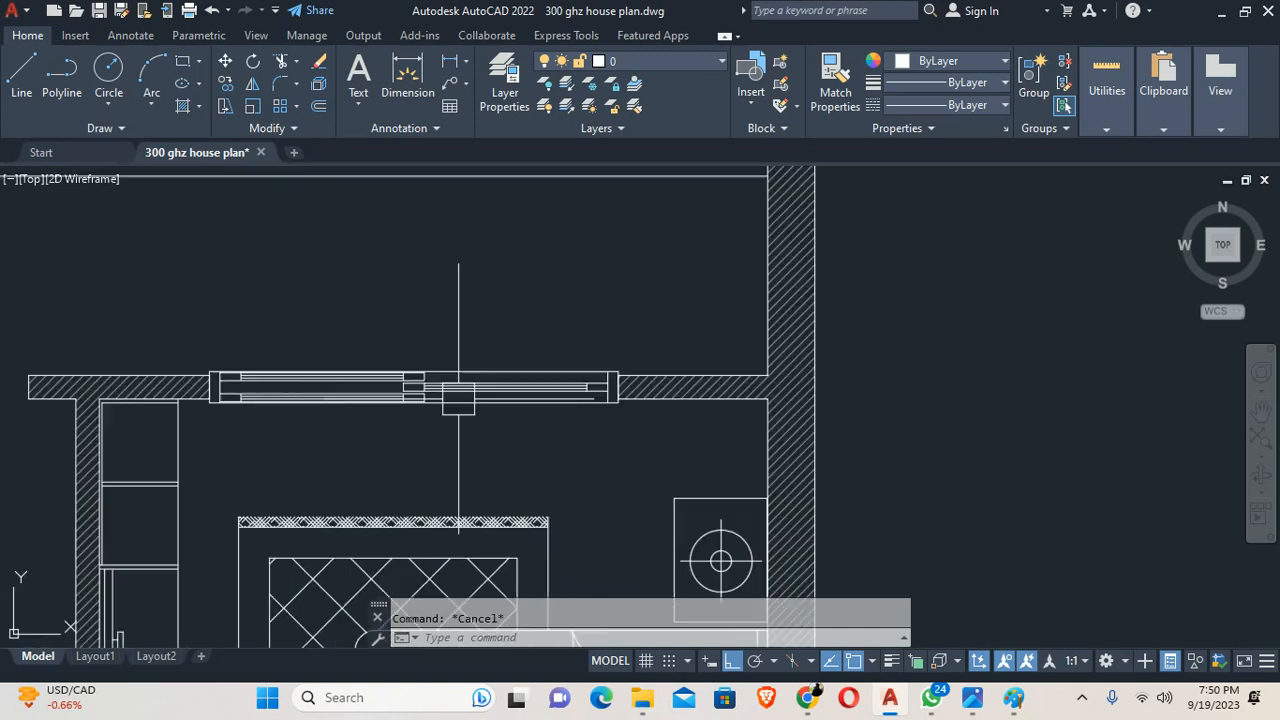
Step: Hatch the glass strips of the upper and lower sashes with the ANSI31 pattern in red
middle_click_drag(421, 440, 537, 388)
middle_click_drag(390, 385, 424, 376)
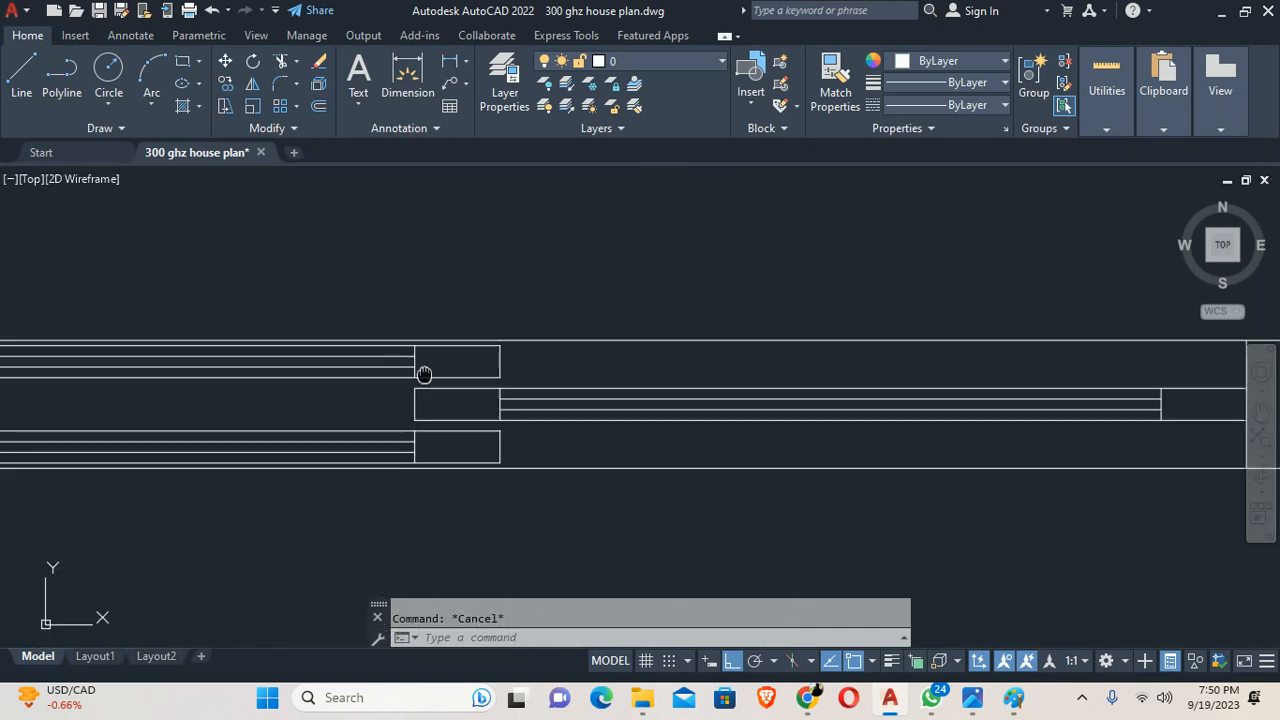
type("h")
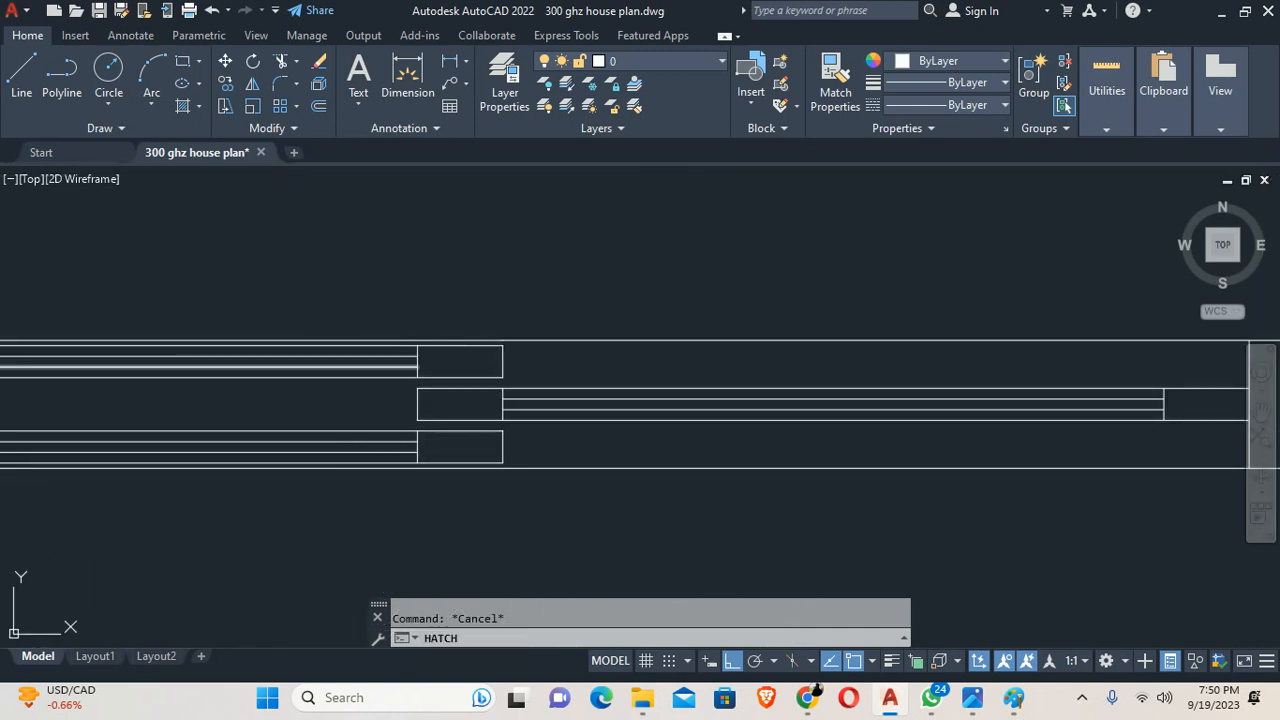
key("Return")
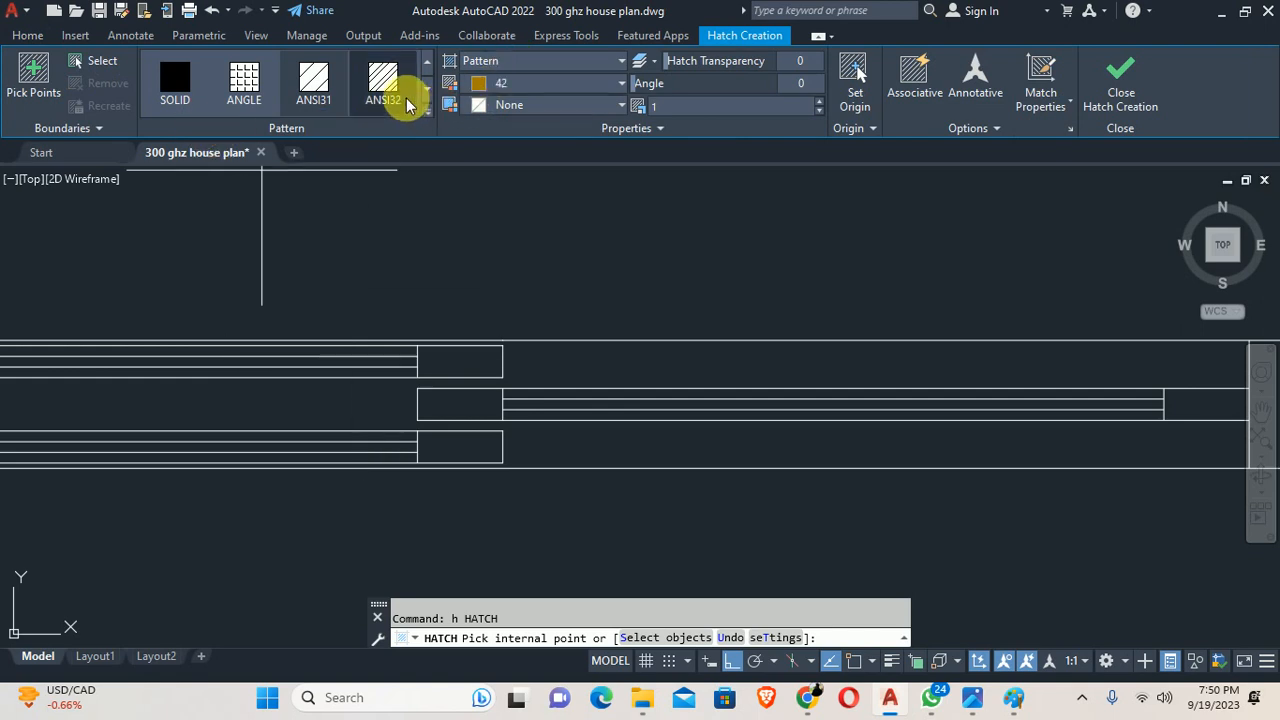
left_click(545, 83)
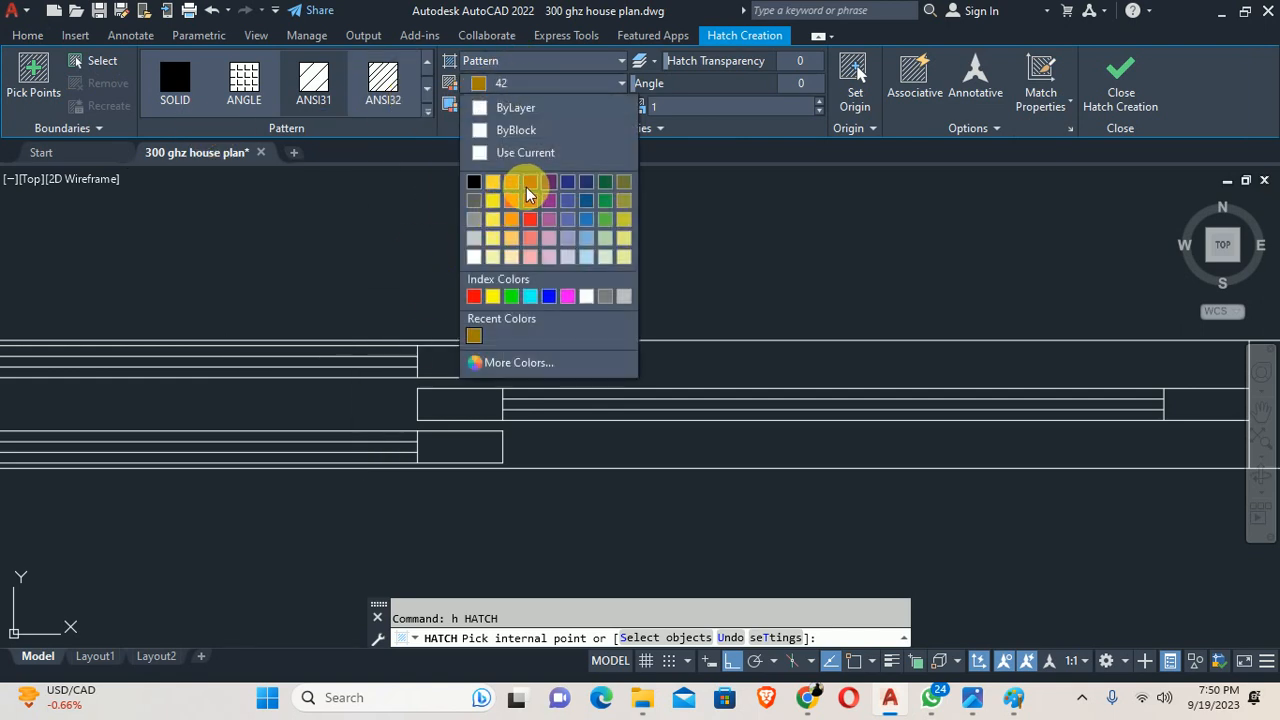
left_click(474, 296)
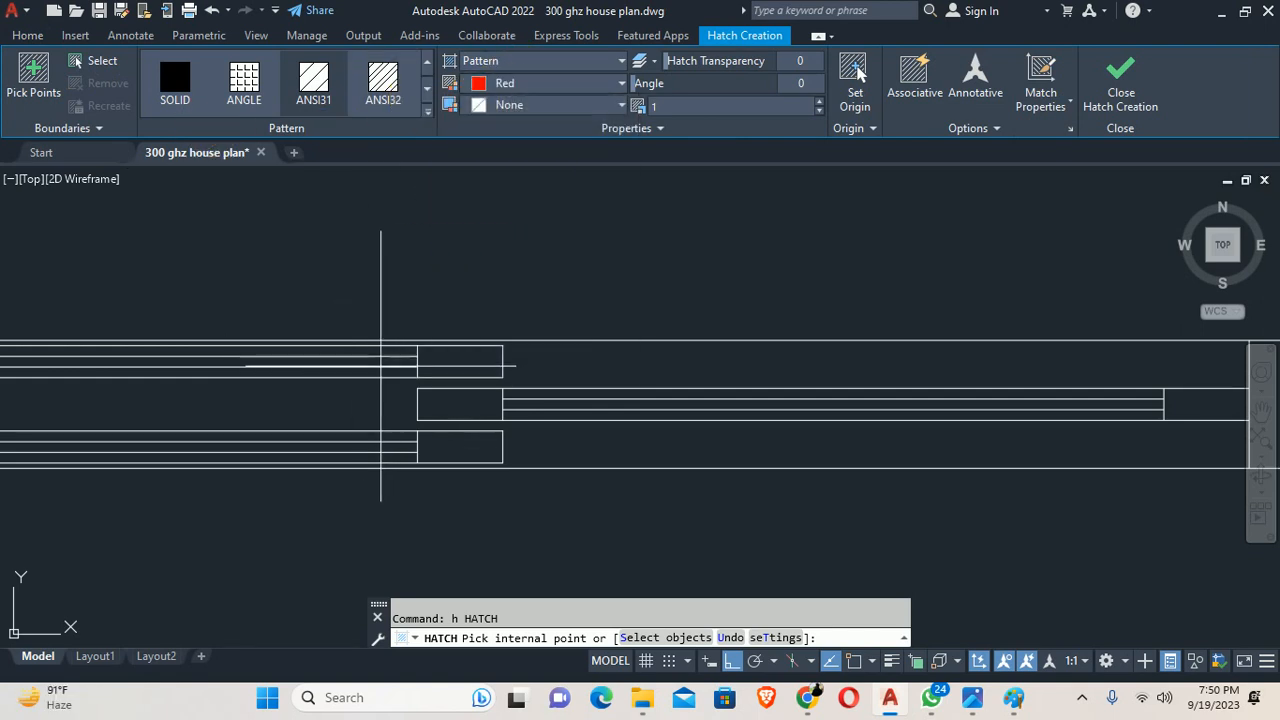
middle_click_drag(381, 444, 591, 414)
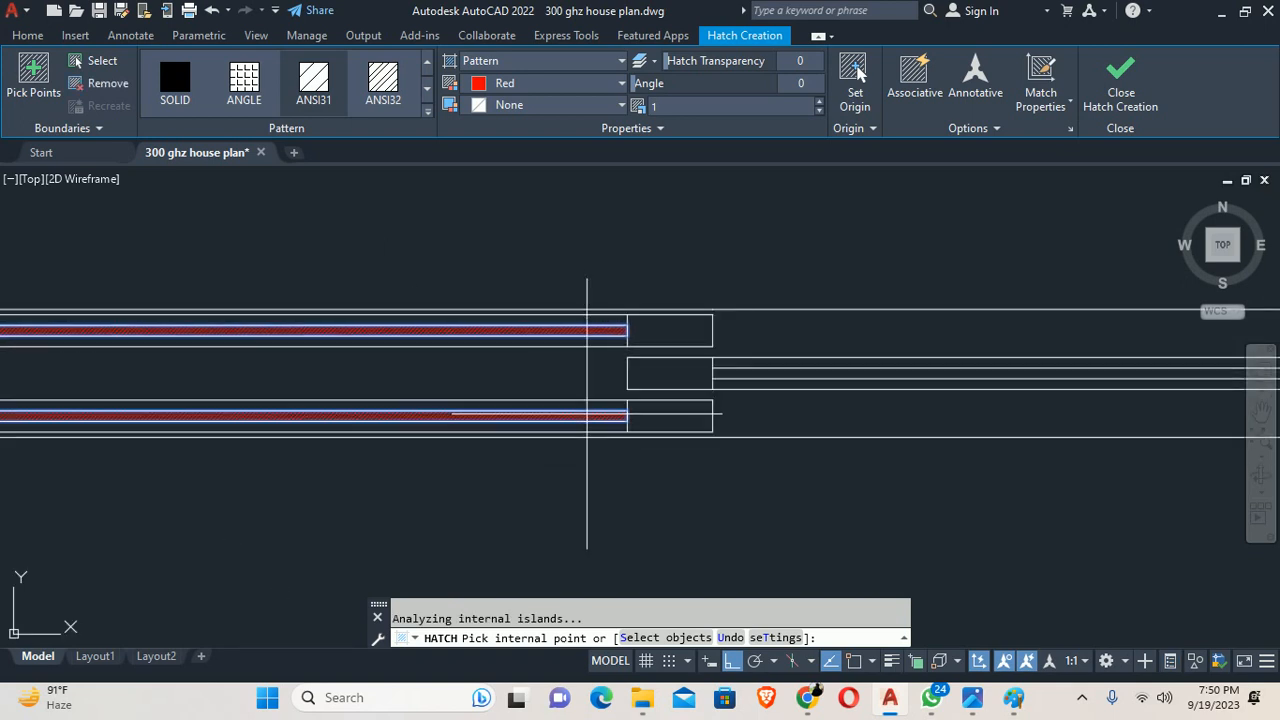
scroll(529, 400, "down", 2)
key("Escape")
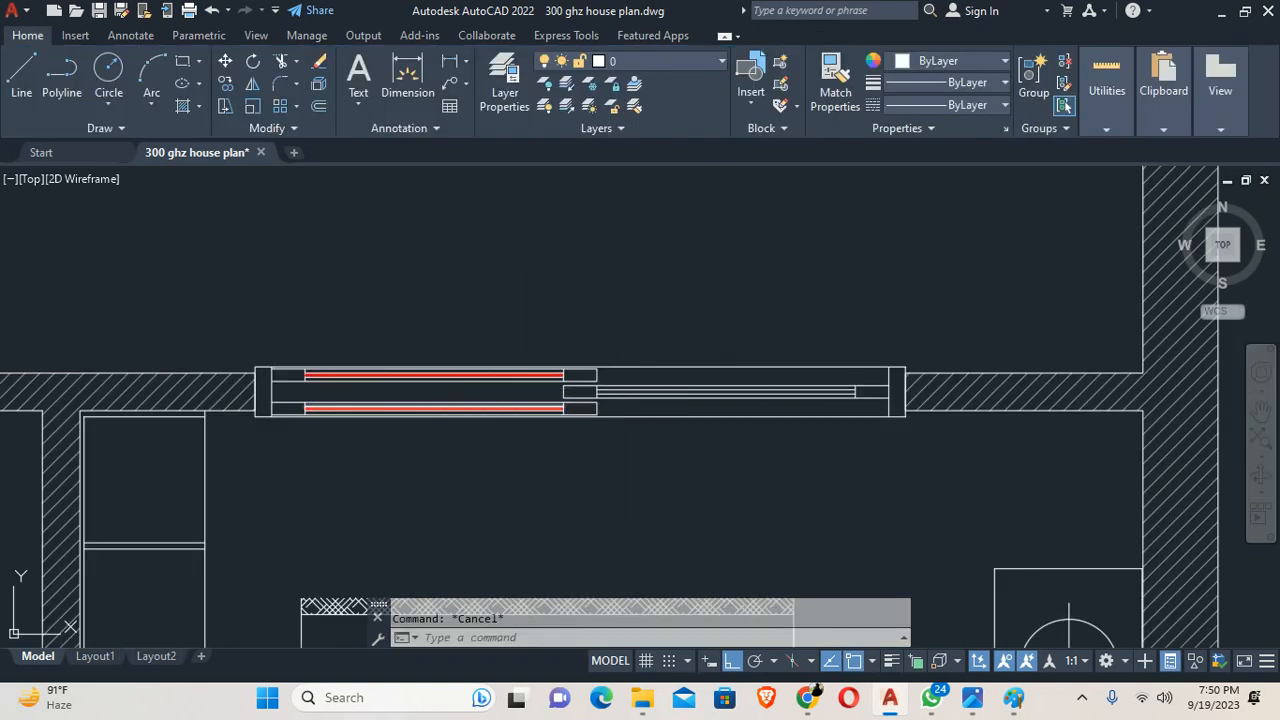
Step: Configure a new hatch with the ANSI31 pattern and index colour 94
key("Return")
key("Return")
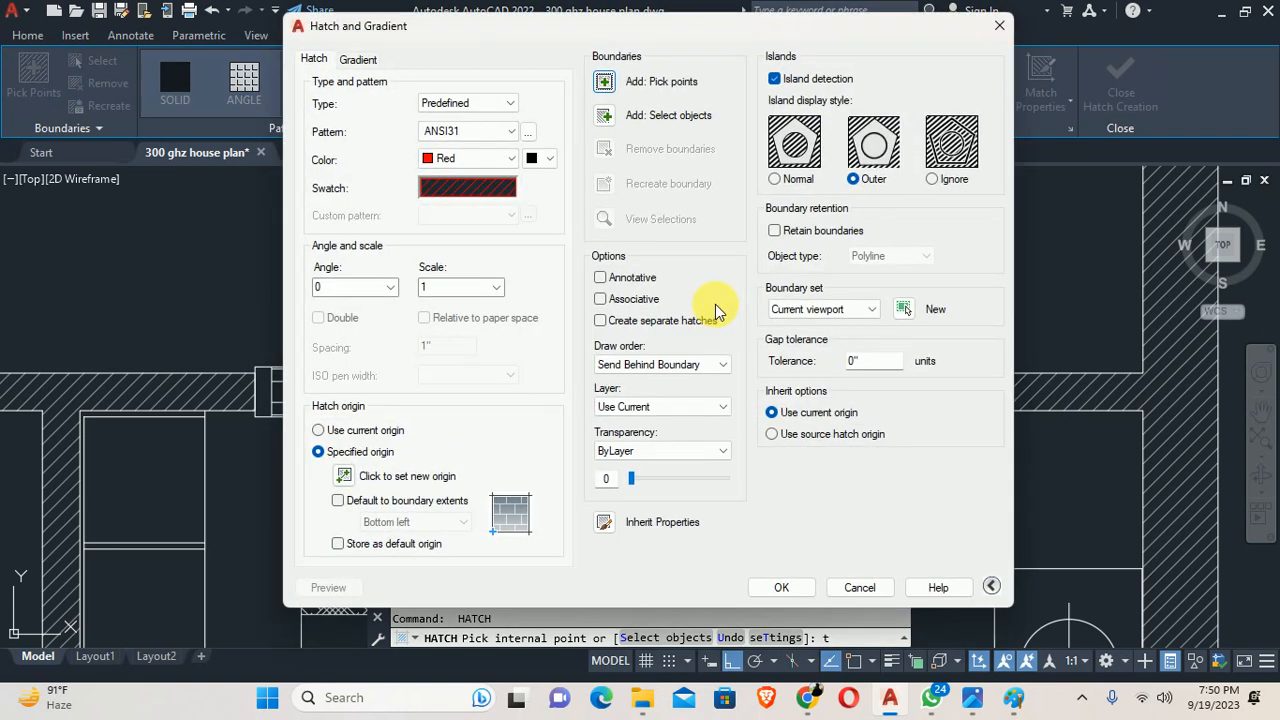
left_click(529, 133)
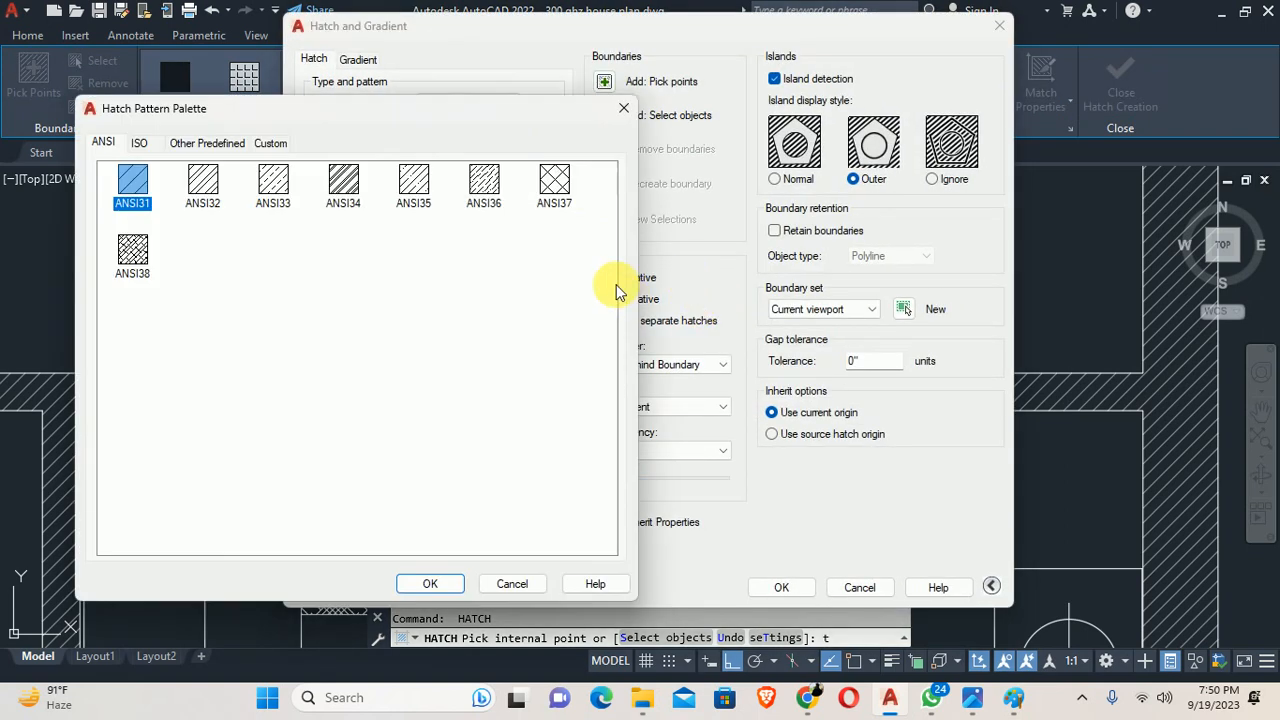
key("Return")
left_click(508, 158)
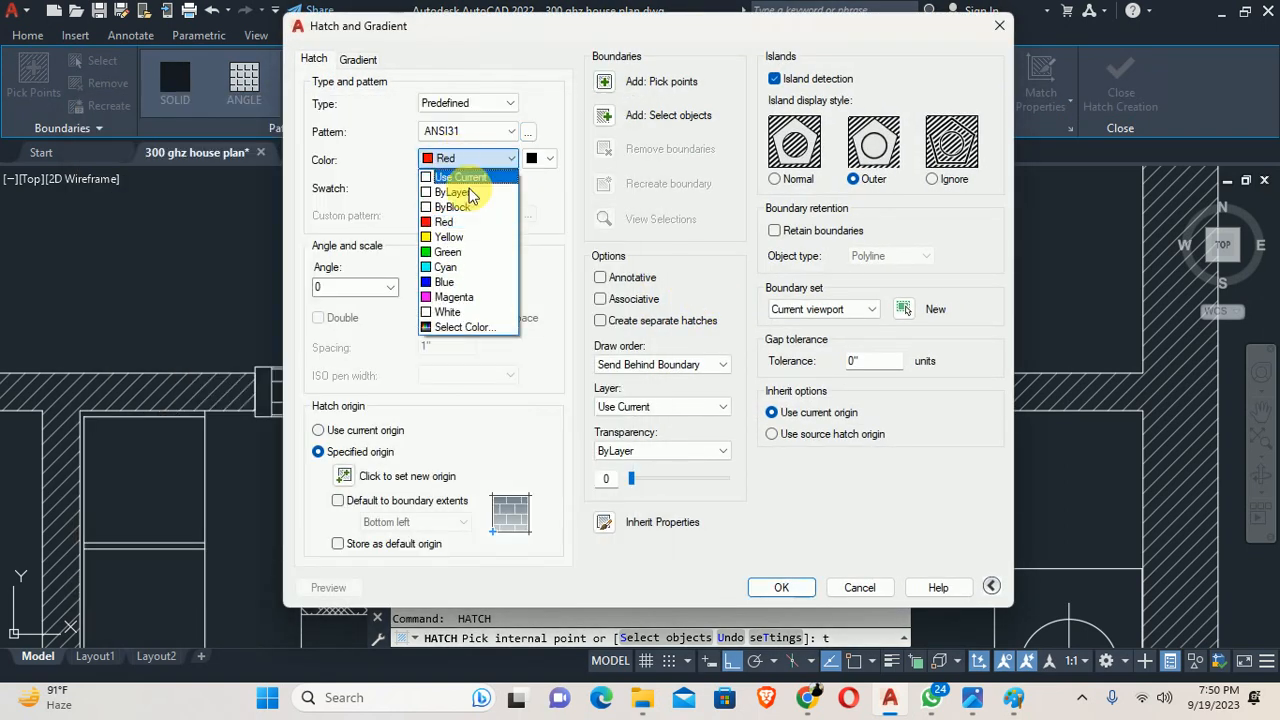
left_click(463, 327)
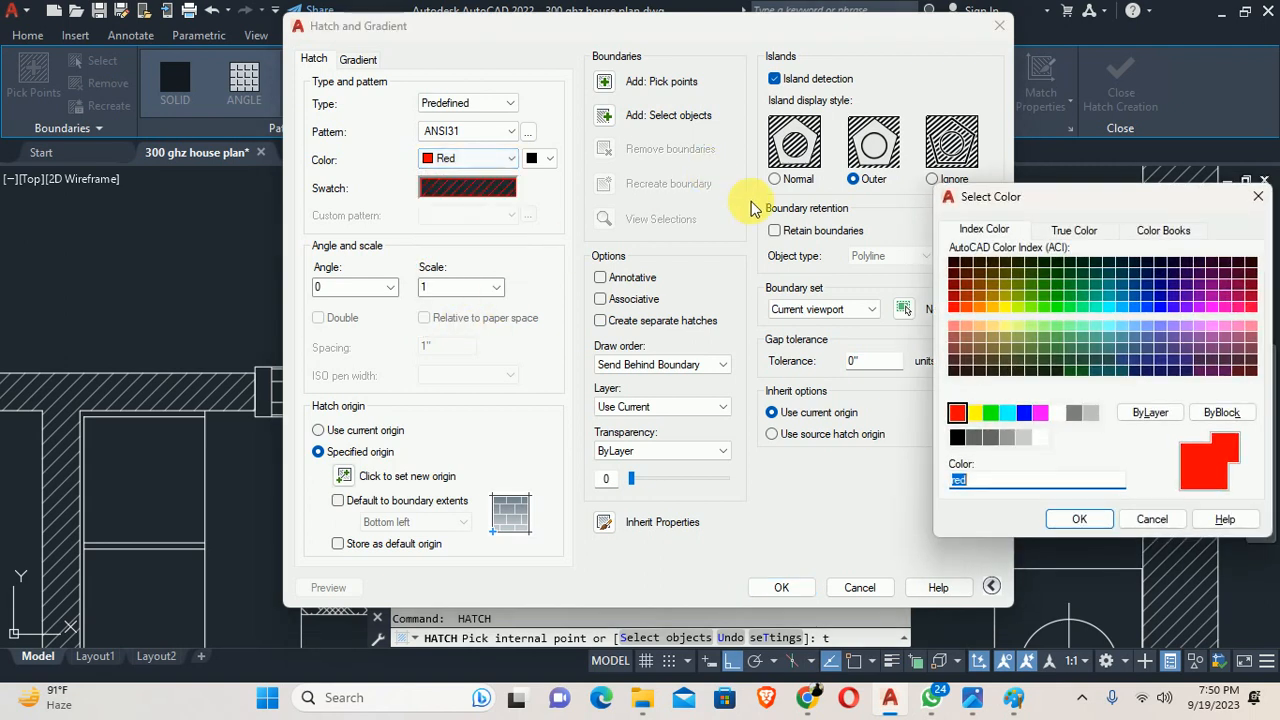
left_click(1052, 289)
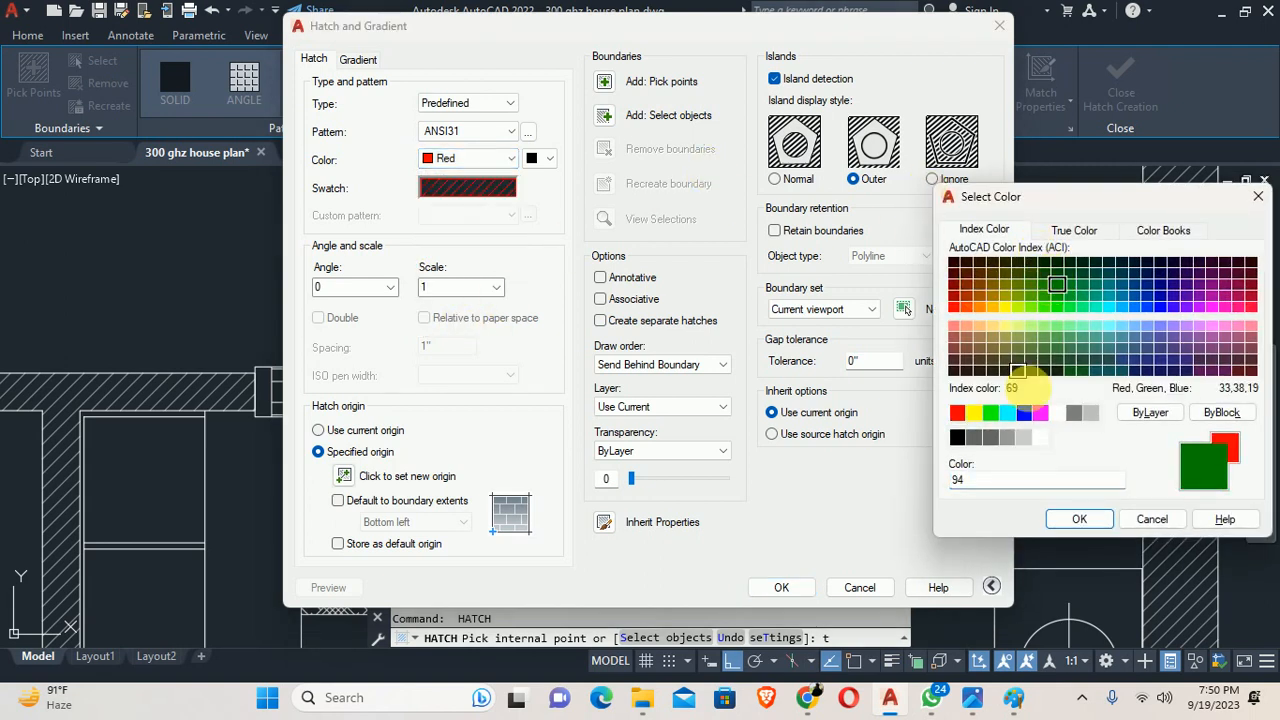
left_click(1076, 520)
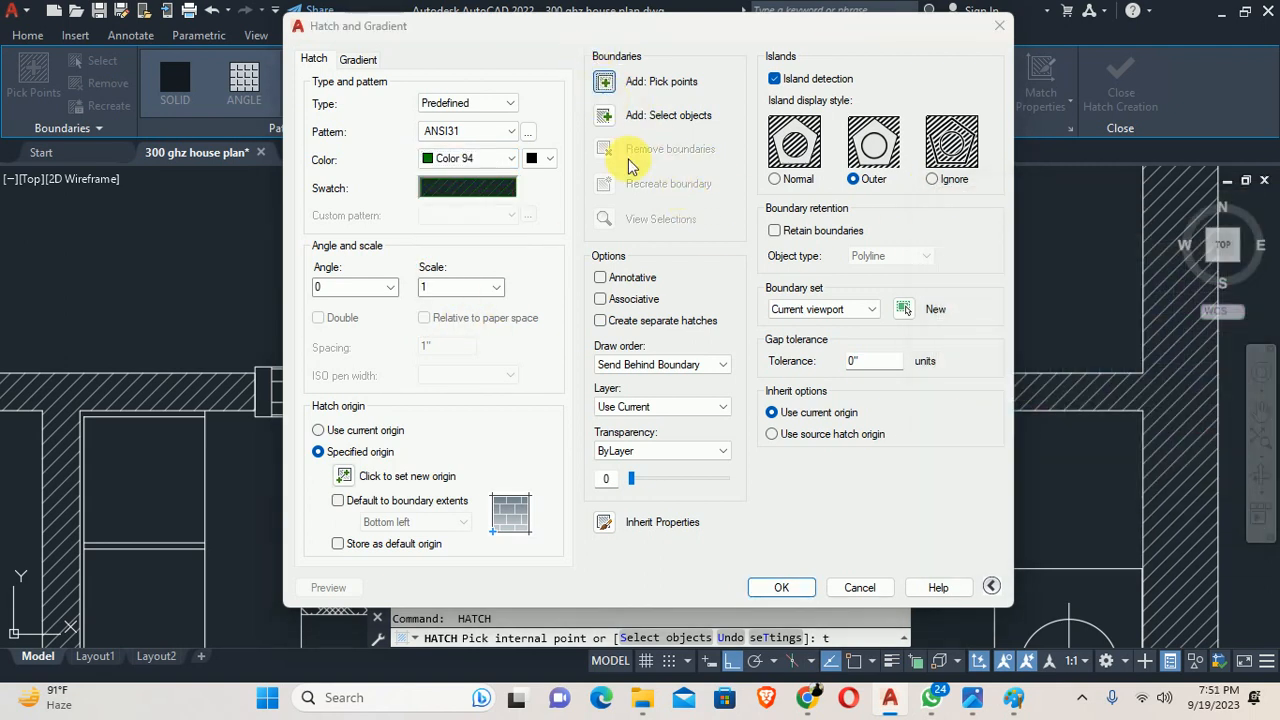
Step: Apply the green hatch between the two glass lines of the middle sash
left_click(606, 82)
scroll(868, 379, "up", 4)
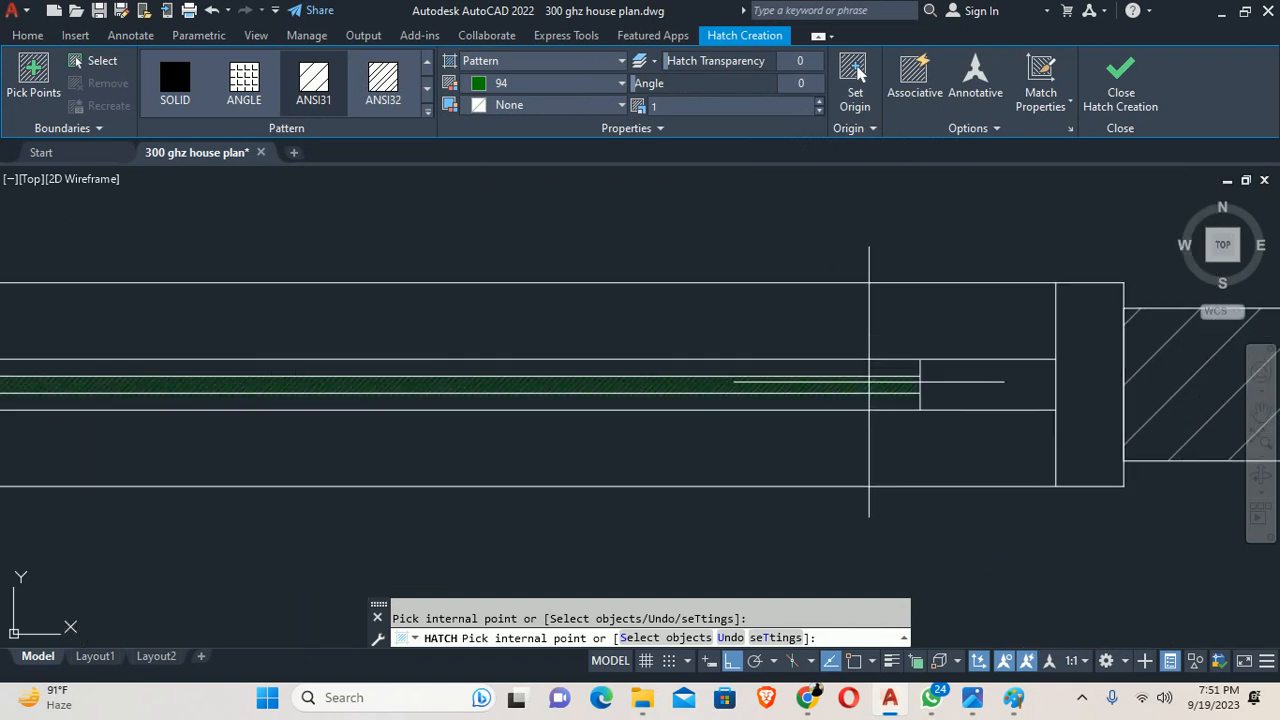
left_click(868, 381)
key("Return")
key("Escape")
Step: Erase the diagonal glass marks from the right panel of the window elevation
scroll(762, 409, "down", 12)
scroll(760, 409, "down", 2)
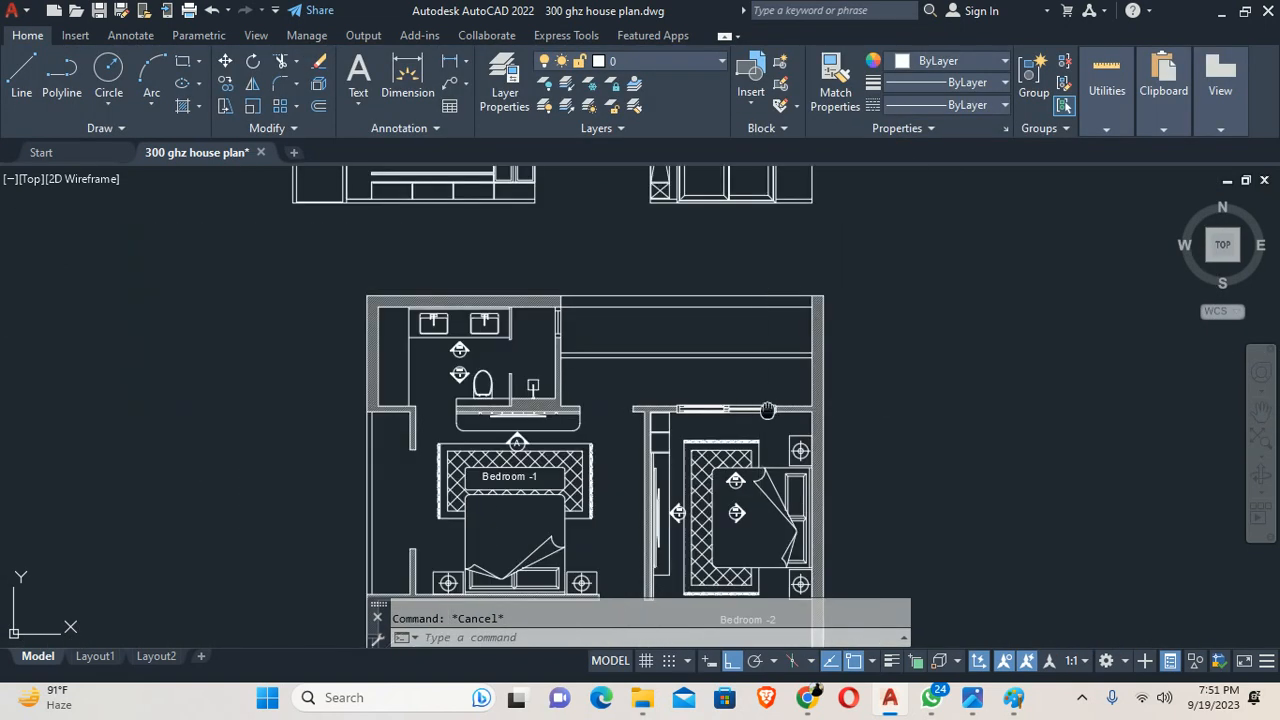
scroll(694, 337, "up", 10)
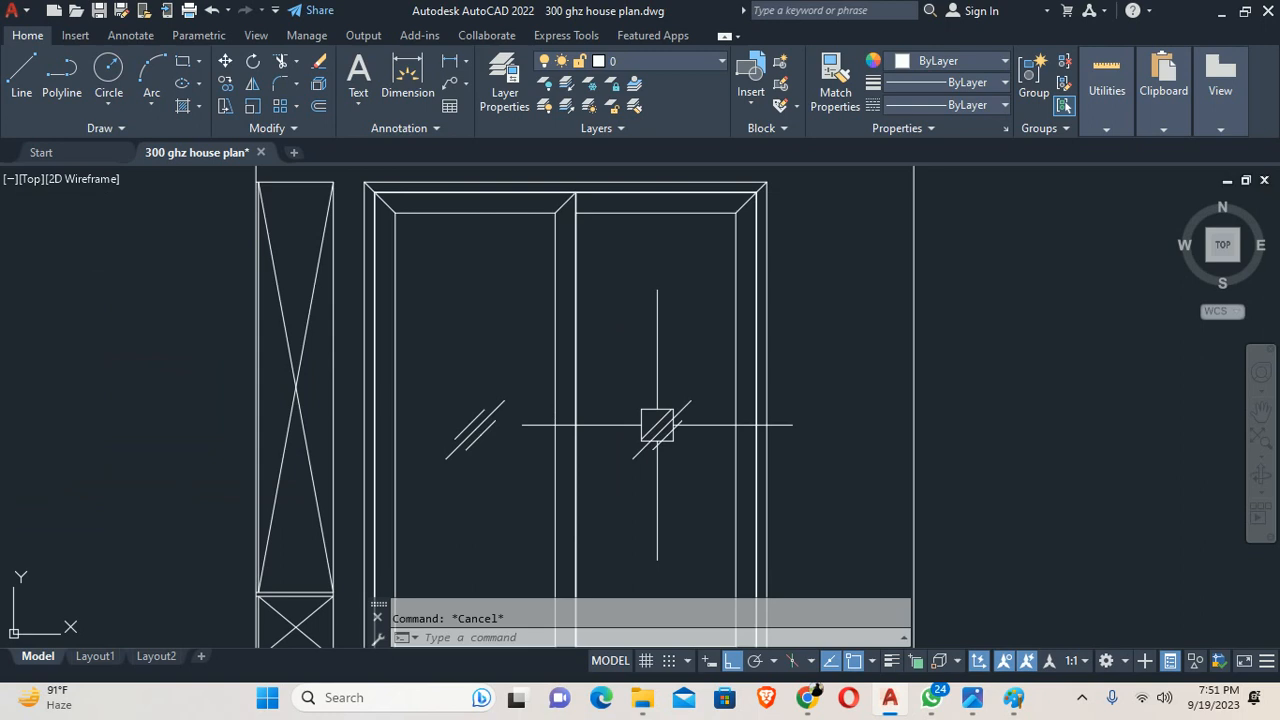
left_click(626, 372)
left_click(698, 455)
key("Delete")
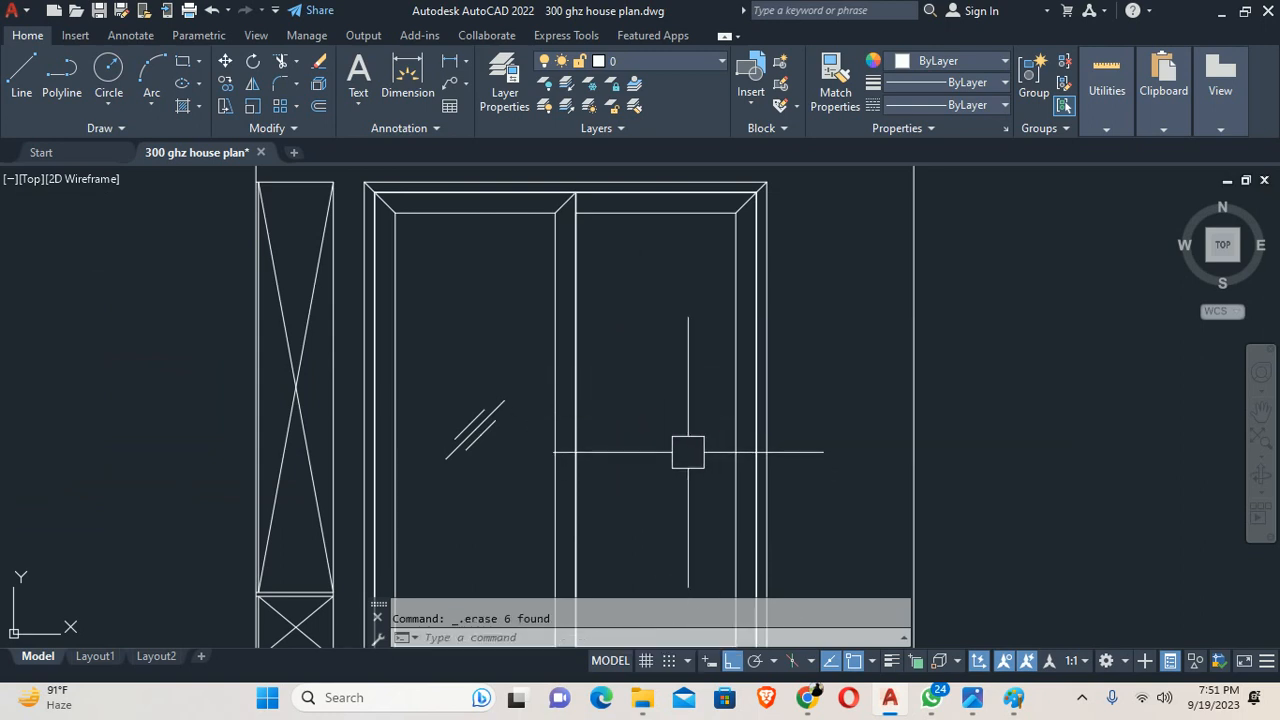
Step: Set up a hatch for the window elevation's glass using the predefined NET pattern
scroll(687, 450, "down", 2)
type("h")
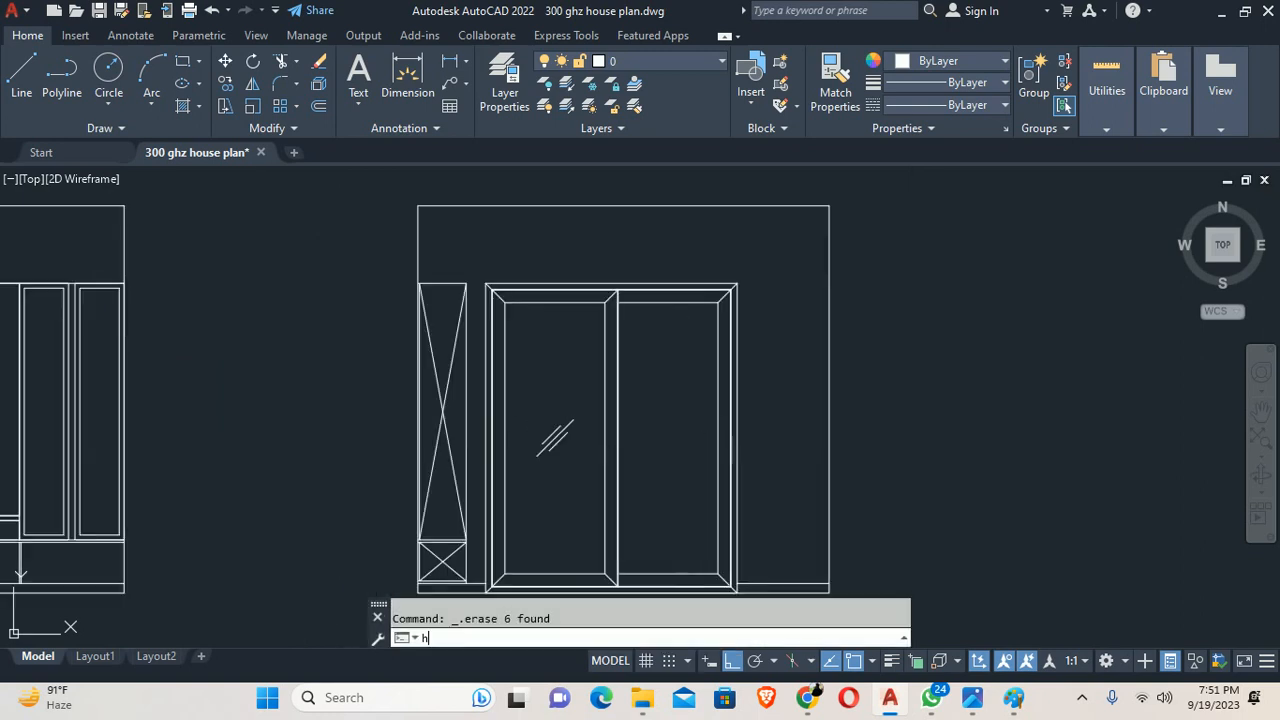
key("Return")
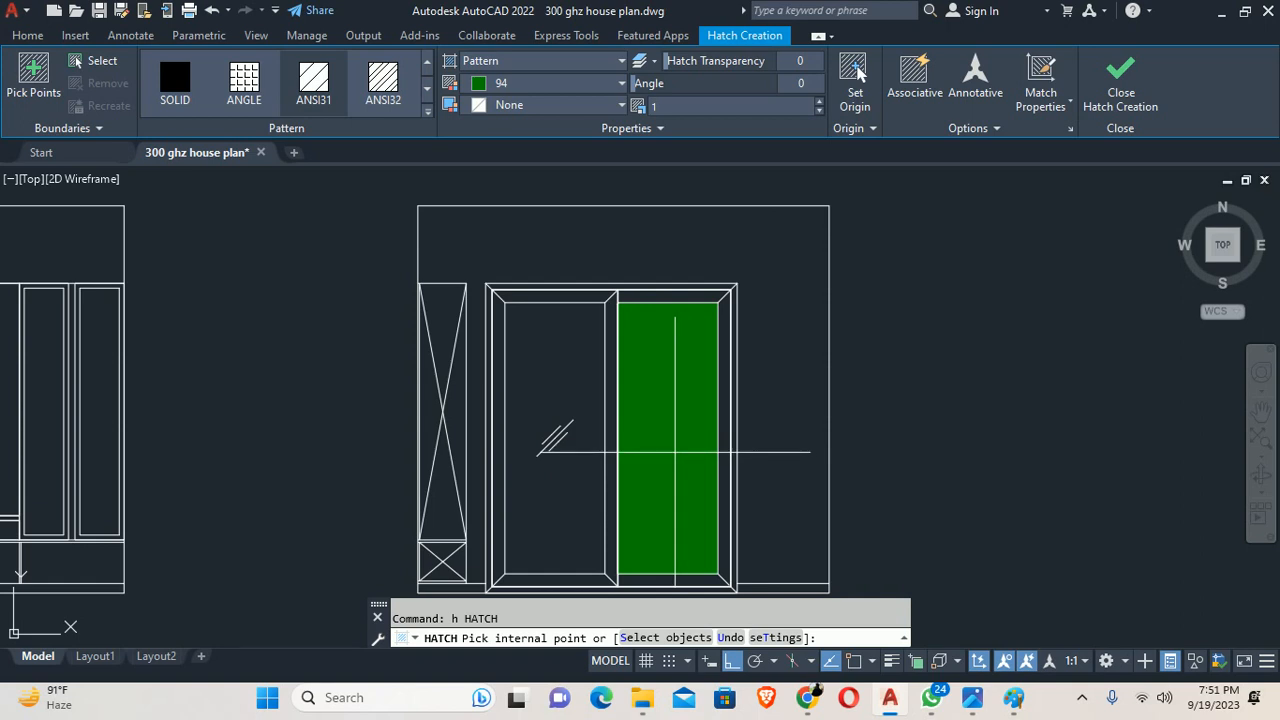
type("t")
key("Return")
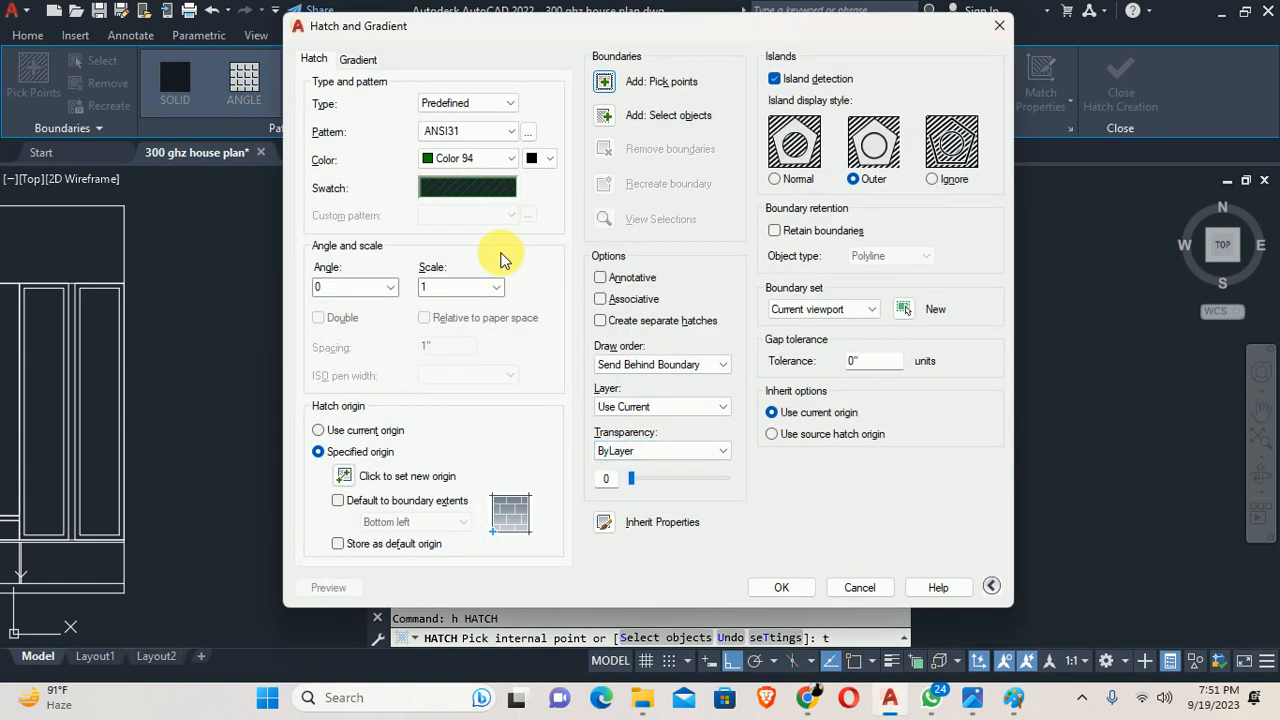
left_click(528, 132)
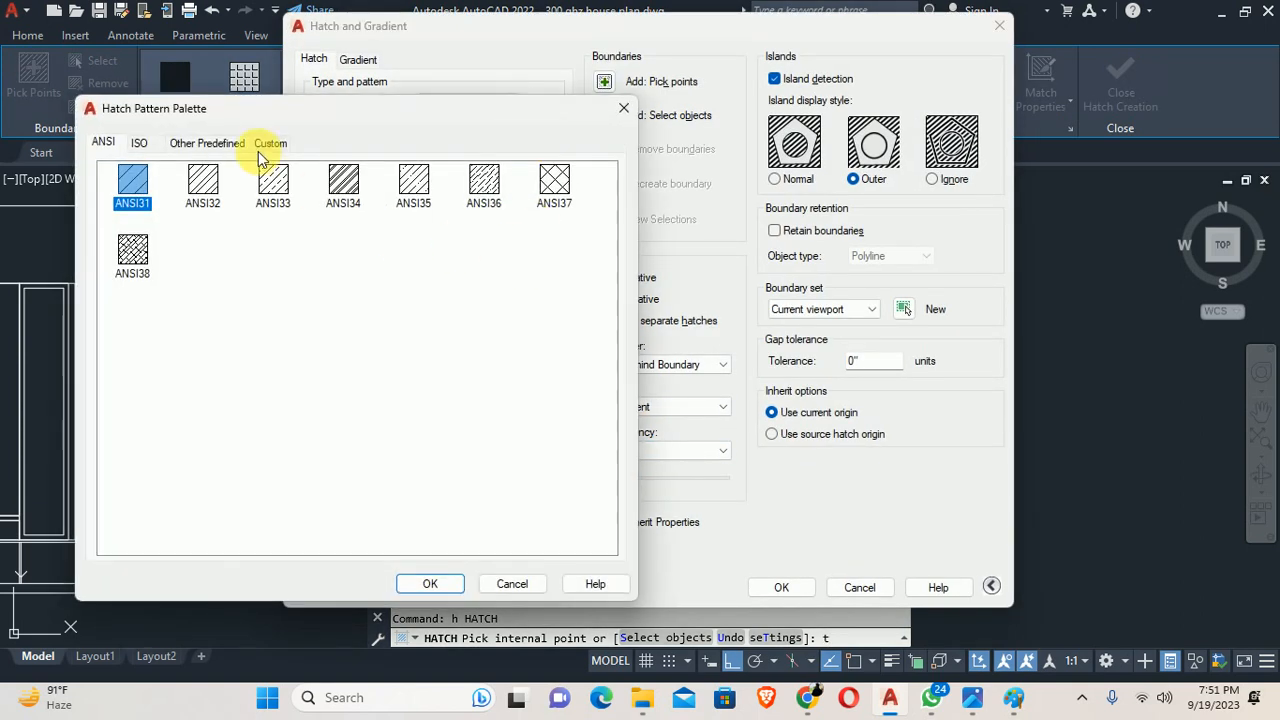
left_click(183, 144)
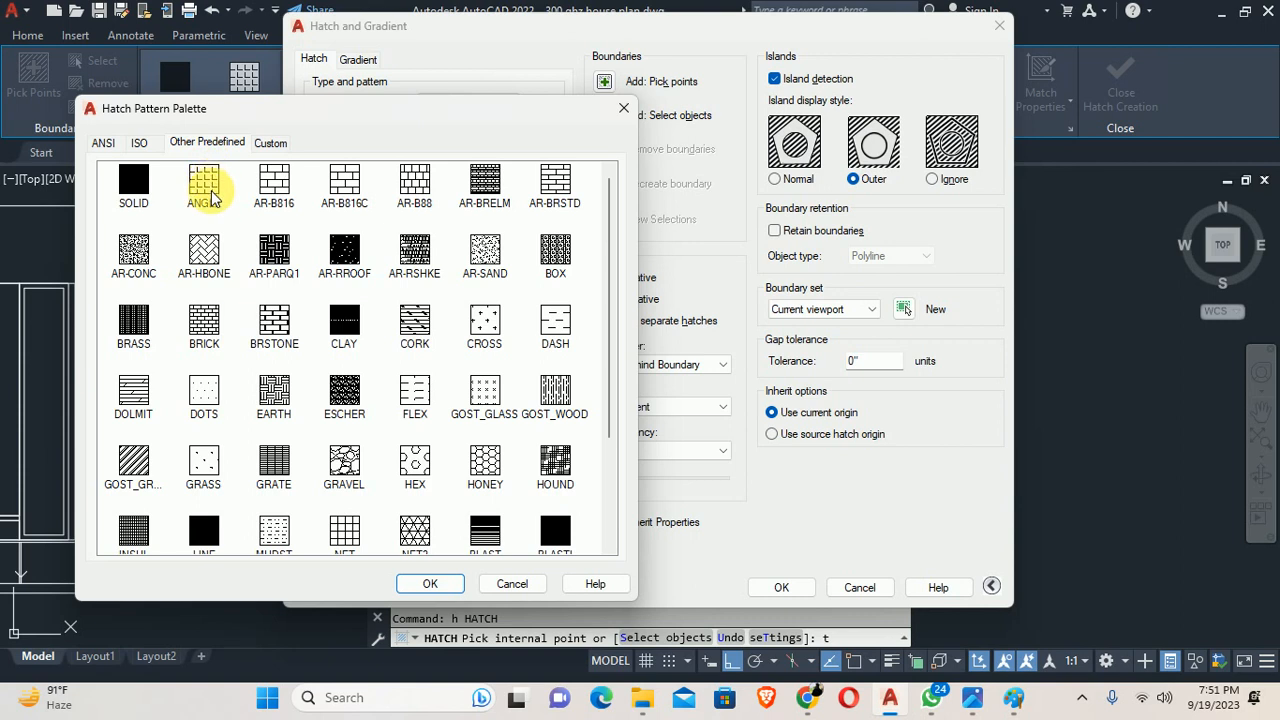
scroll(240, 260, "down", 3)
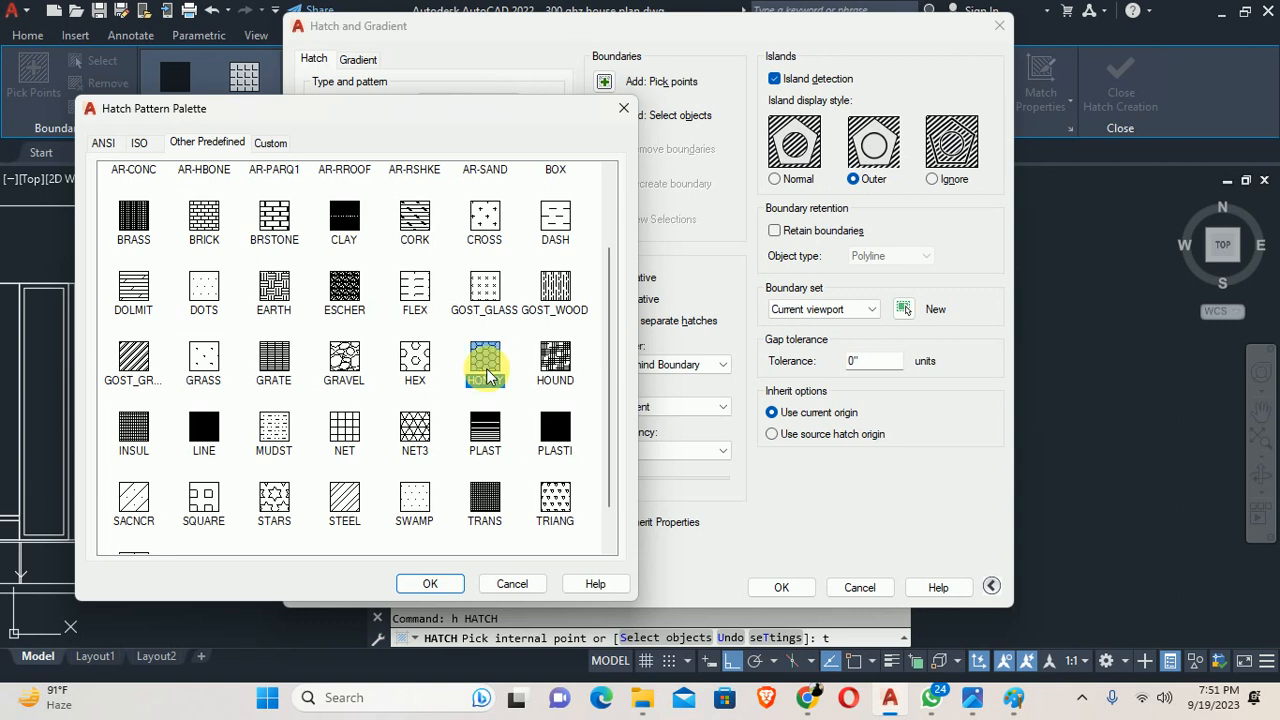
scroll(487, 368, "up", 3)
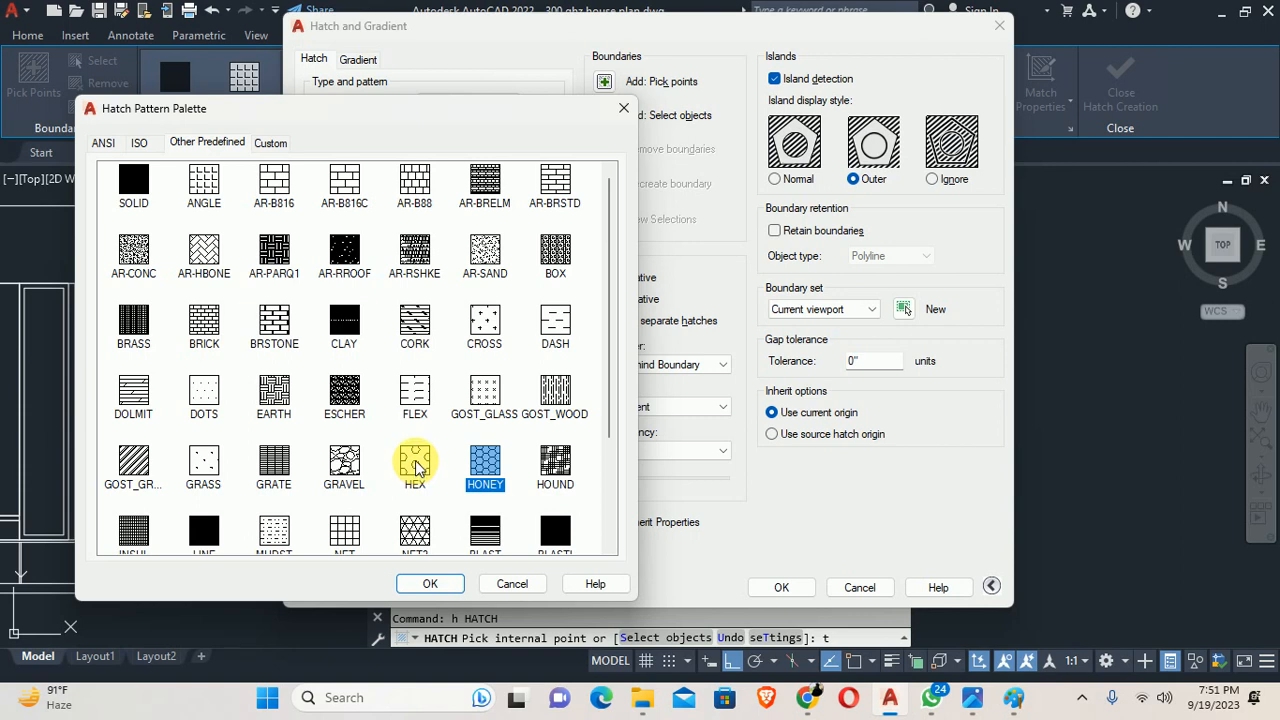
scroll(418, 468, "down", 3)
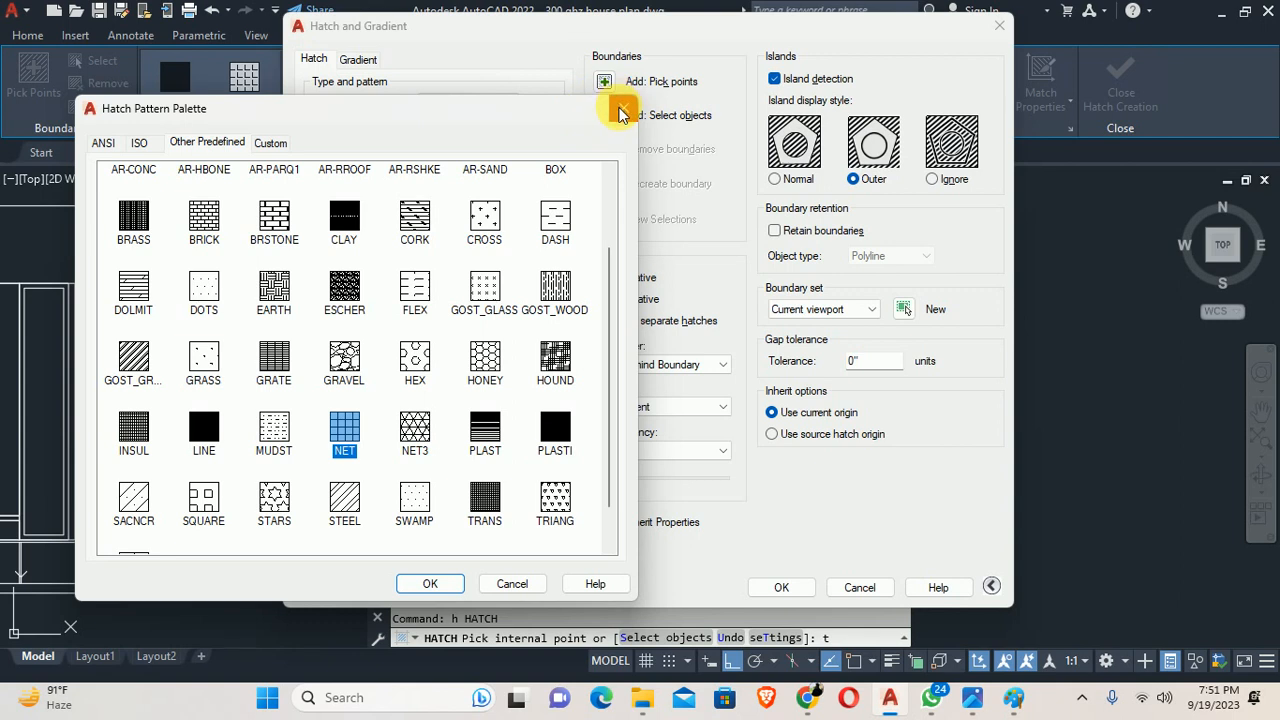
left_click(440, 585)
left_click(603, 83)
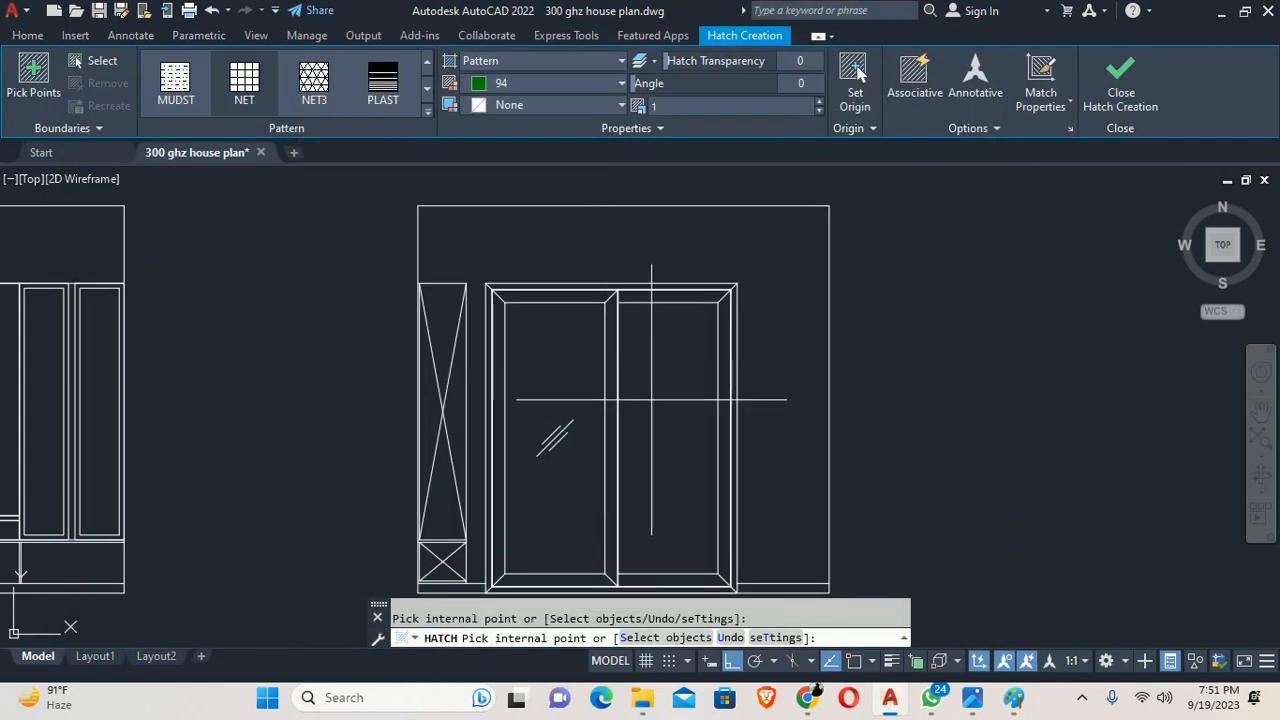
Step: Apply the green NET hatch inside the right panel of the window elevation
left_click(570, 410)
type("t")
key("Return")
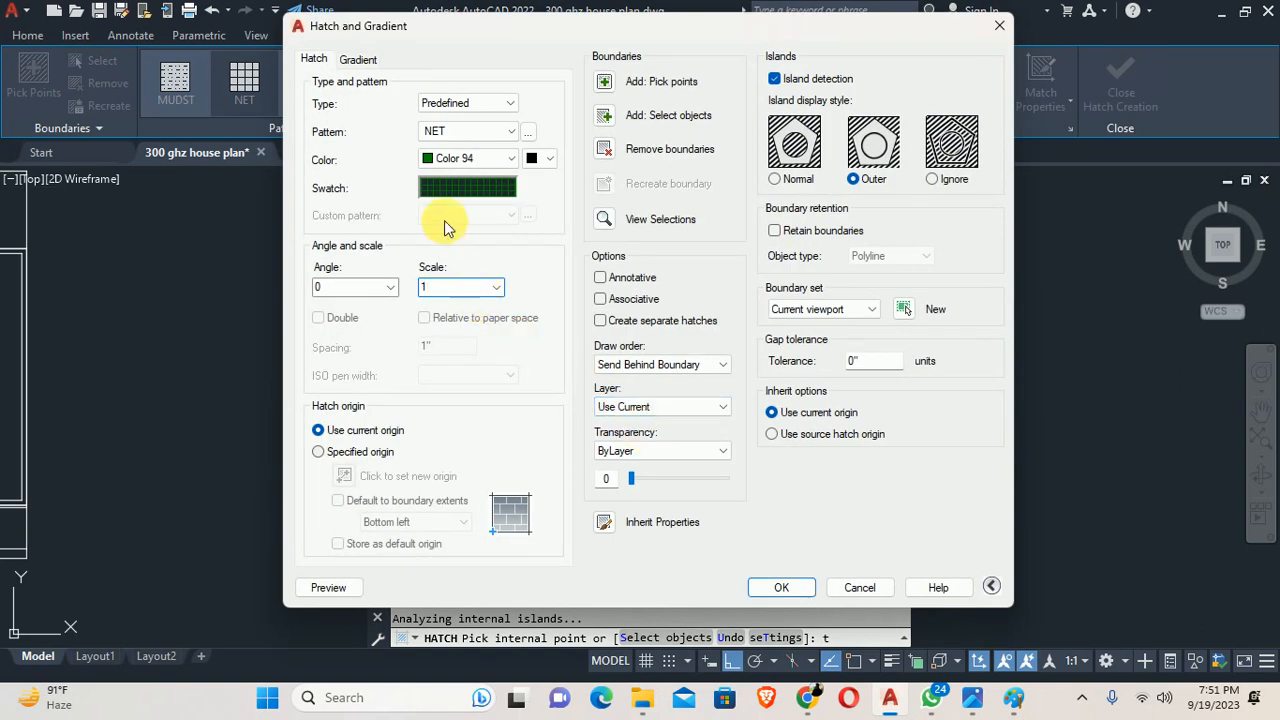
type("0")
key("Return")
key("Escape")
key("Escape")
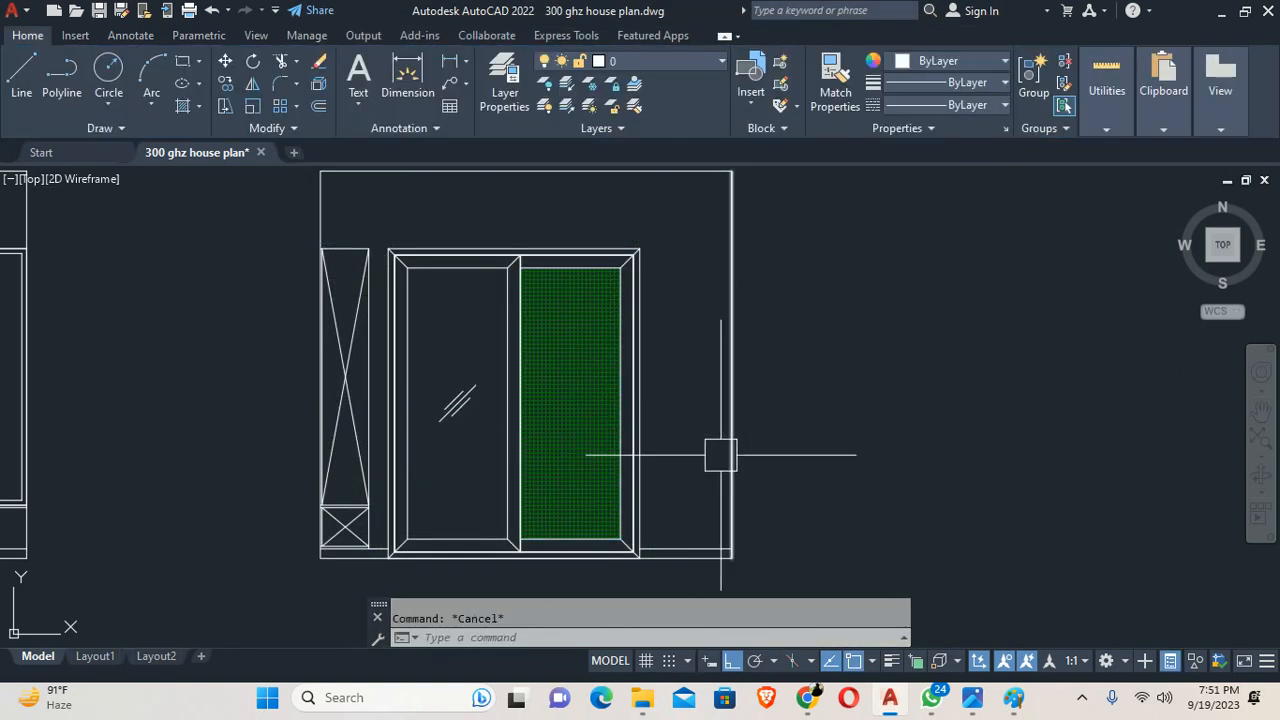
Step: Compare the hatched window elevation with the sliding window drawn above the bed in the Bedroom-2 floor plan
mouse_move(721, 455)
middle_mouse_down()
mouse_move(629, 523)
mouse_move(466, 449)
middle_mouse_up()
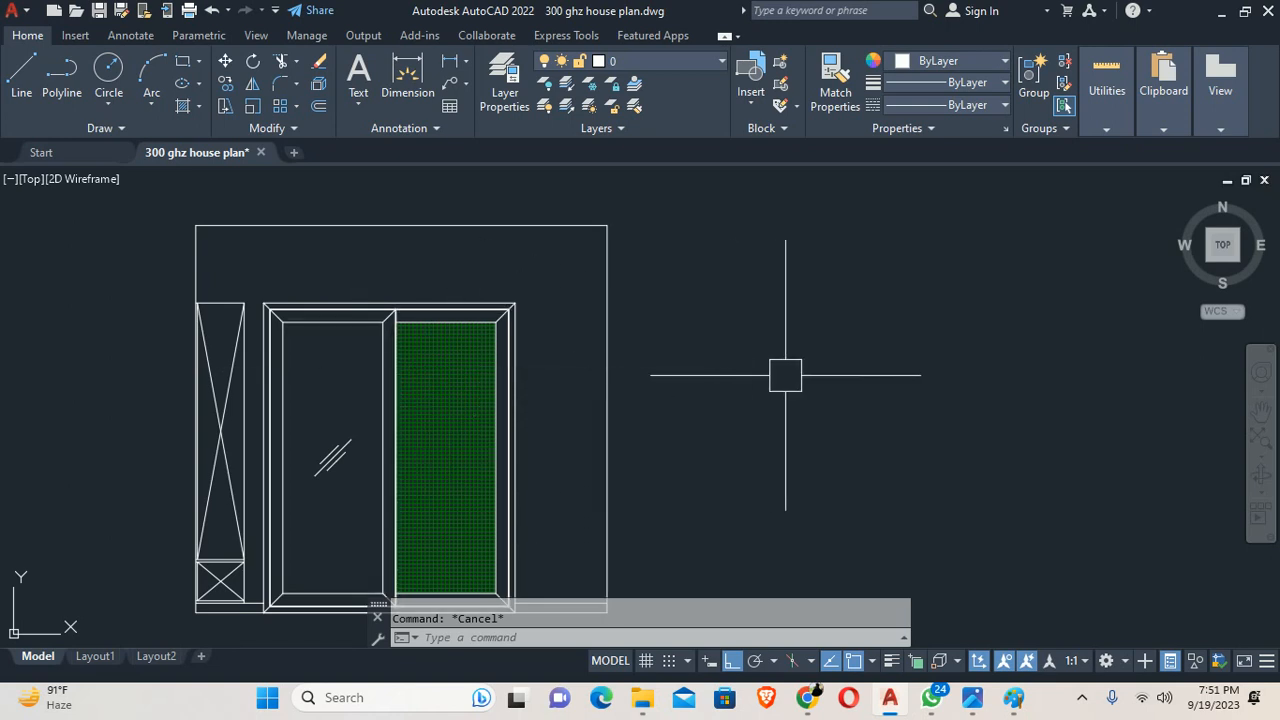
scroll(606, 330, "down", 3)
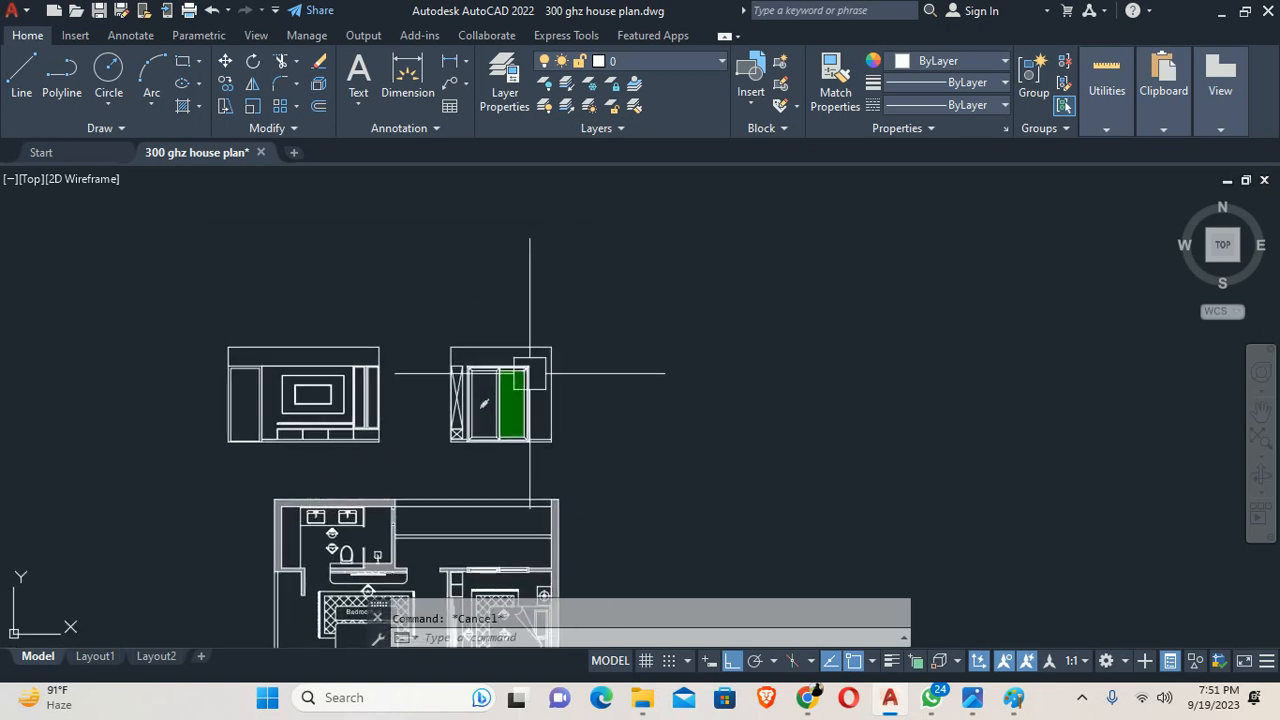
scroll(471, 349, "up", 2)
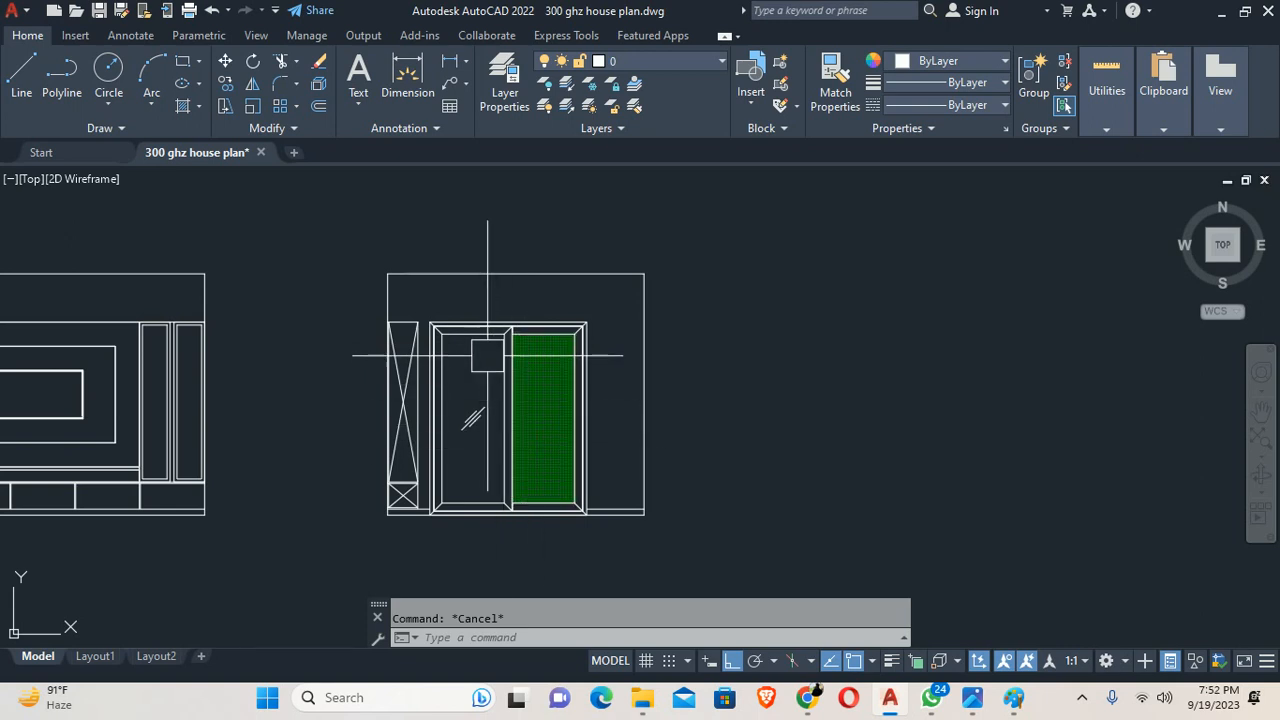
scroll(628, 335, "down", 3)
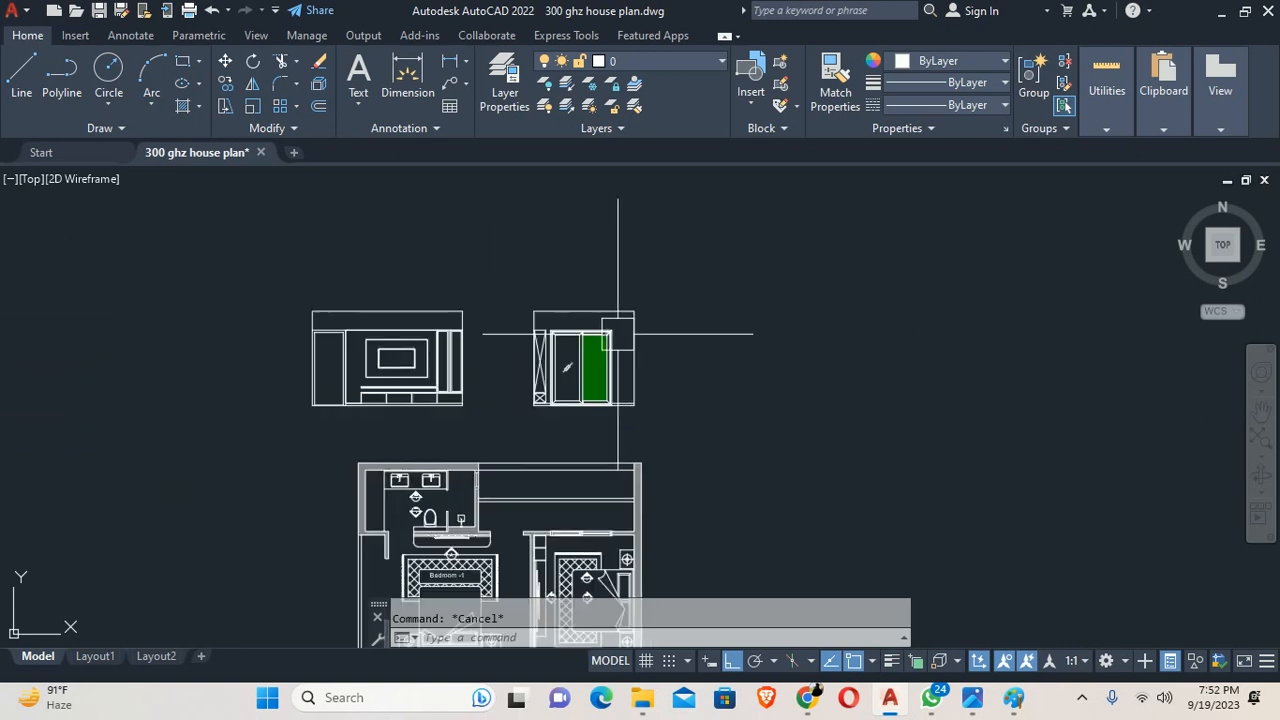
mouse_move(610, 322)
middle_mouse_down()
mouse_move(585, 520)
mouse_move(536, 384)
middle_mouse_up()
scroll(559, 441, "down", 3)
scroll(534, 386, "up", 8)
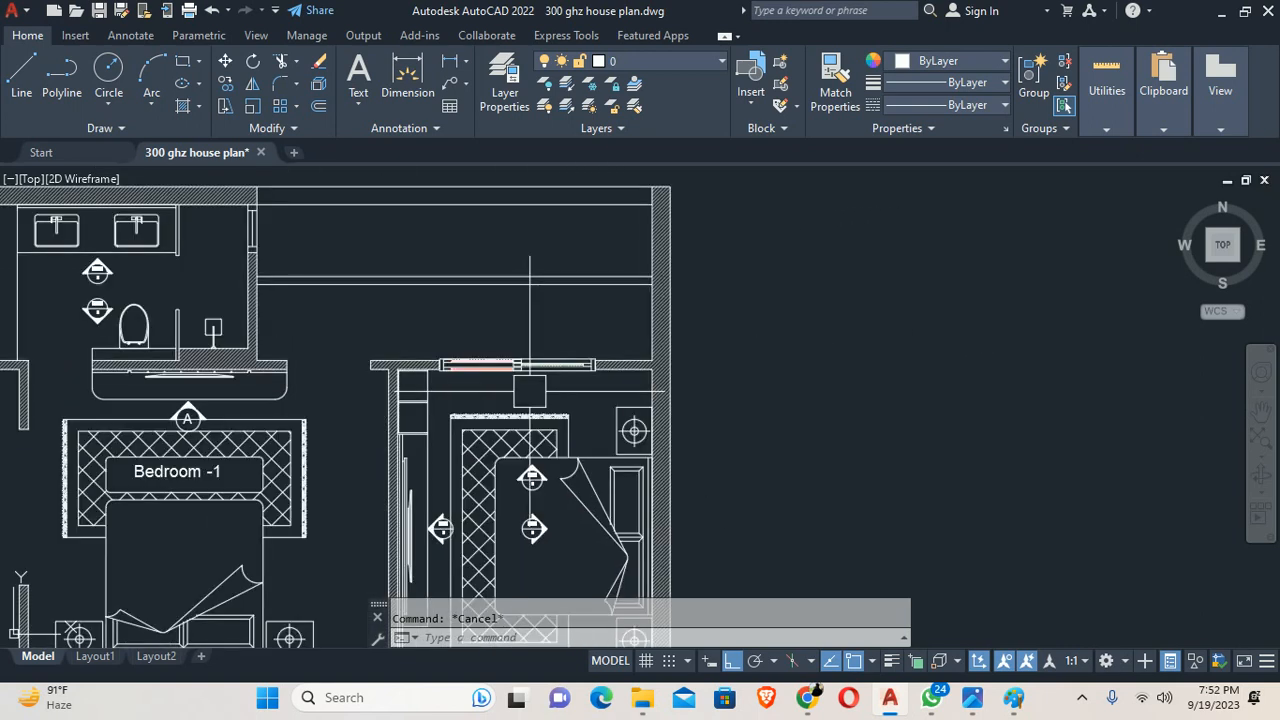
scroll(506, 390, "down", 7)
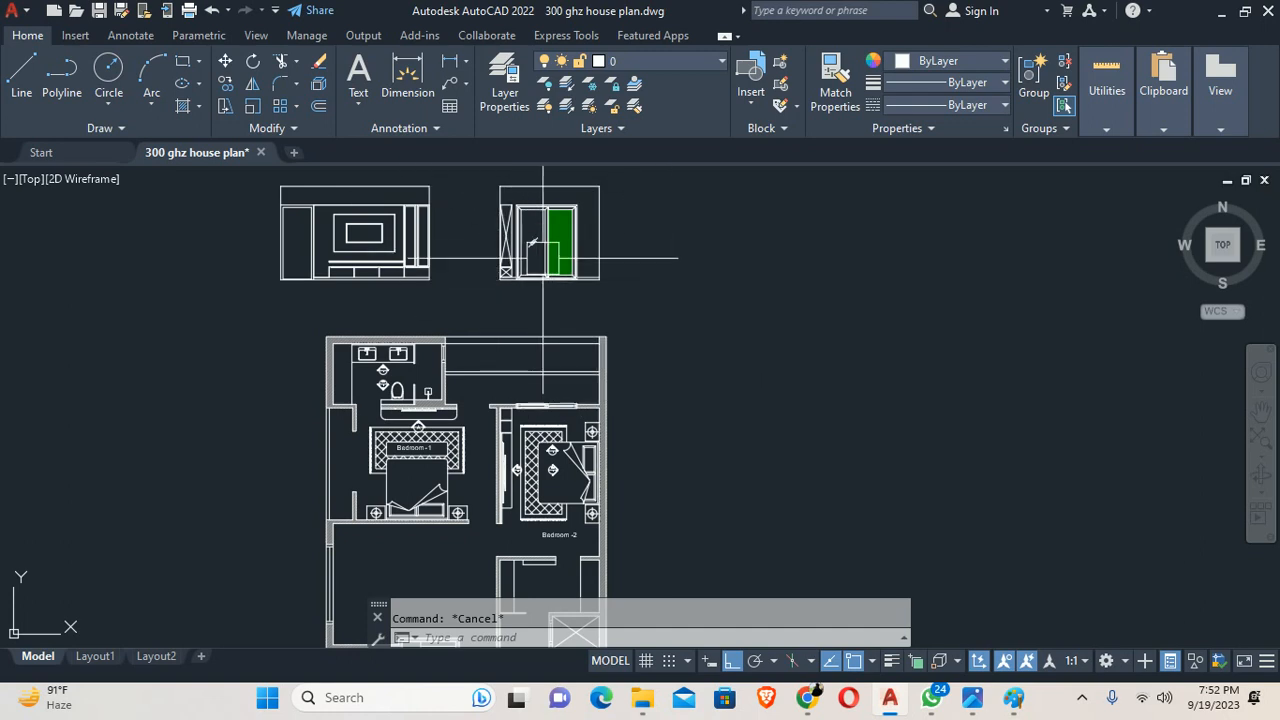
Step: Add a vertical linear dimension for the skirting's height at the lower right corner of the window elevation
scroll(555, 290, "up", 4)
scroll(655, 344, "down", 1)
type("dli")
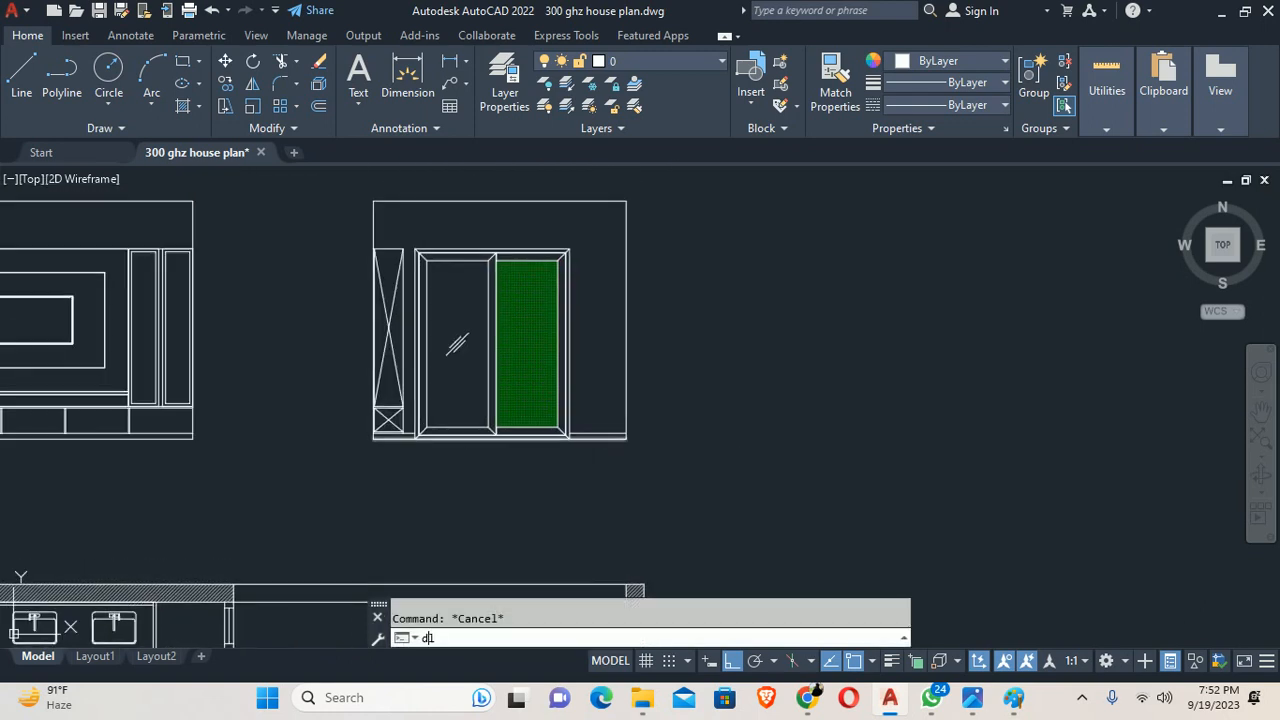
key("Return")
scroll(654, 480, "up", 6)
left_click(654, 476)
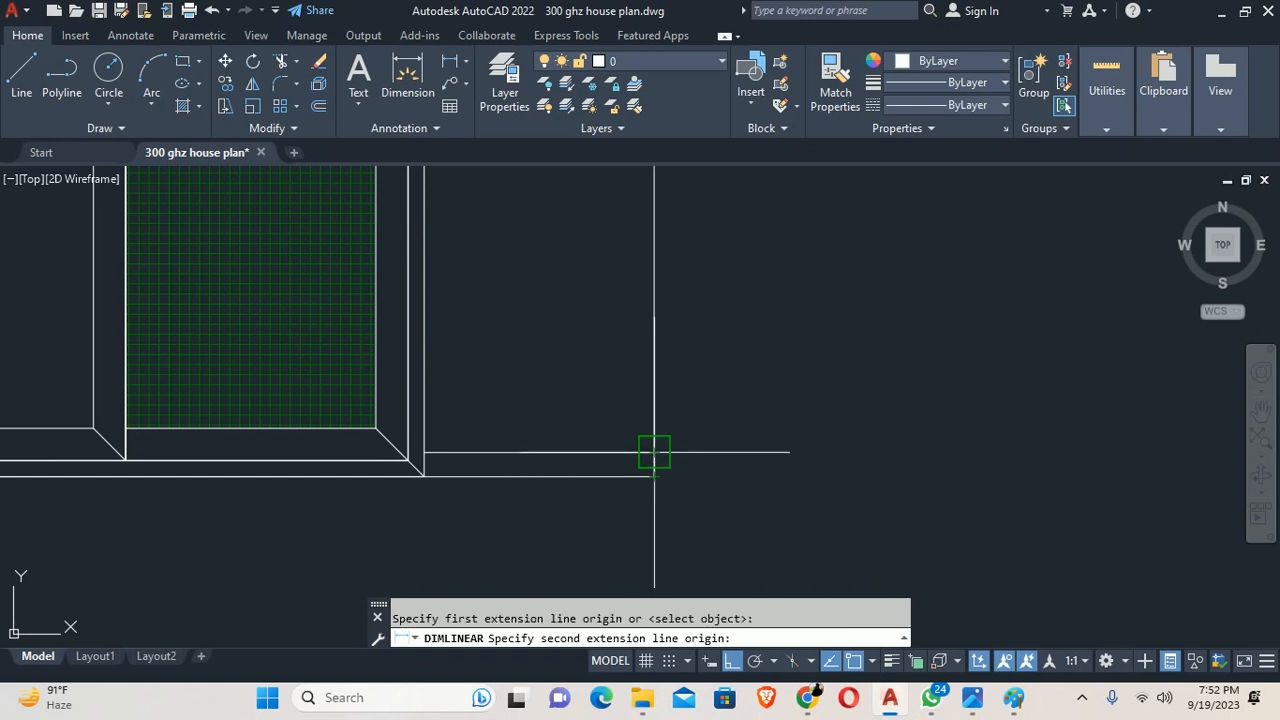
left_click(654, 452)
left_click(697, 449)
scroll(688, 445, "down", 2)
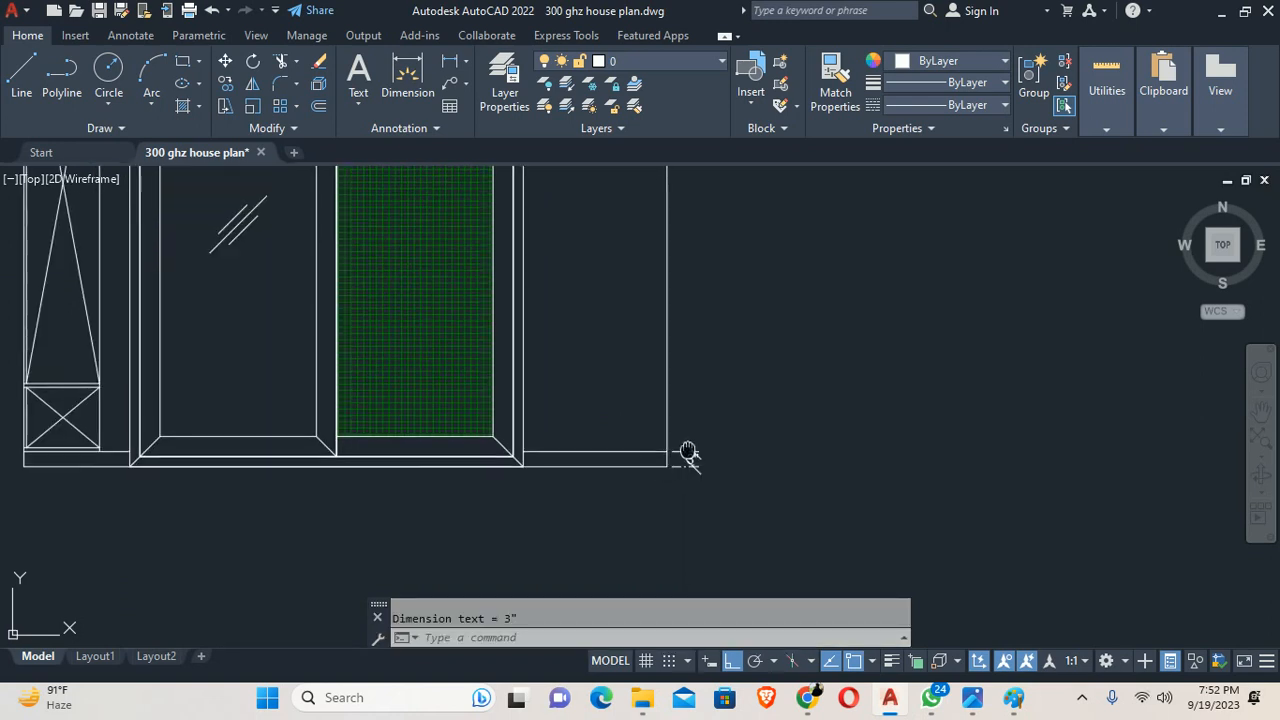
key("Escape")
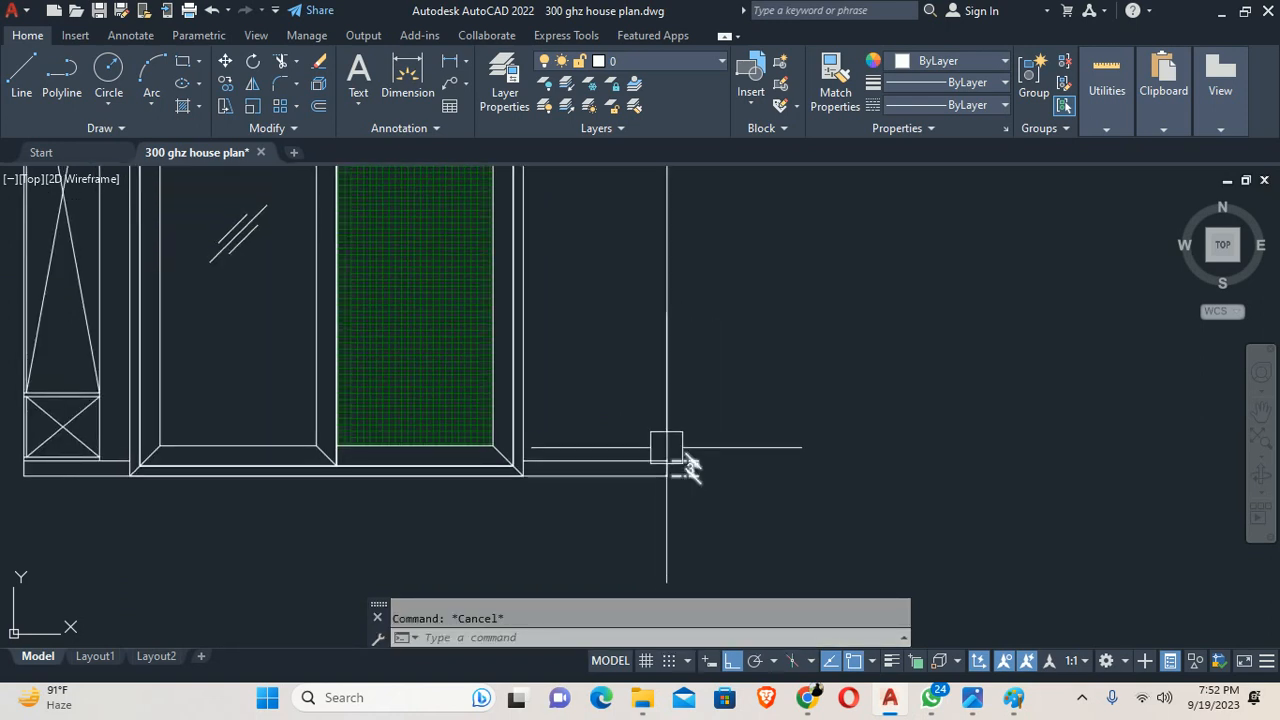
Step: Dimension the window's height from the floor line to the frame's top right corner, placing it just outside the skirting dimension
scroll(669, 451, "down", 2)
middle_click_drag(669, 451, 651, 514)
type("dli")
key("Return")
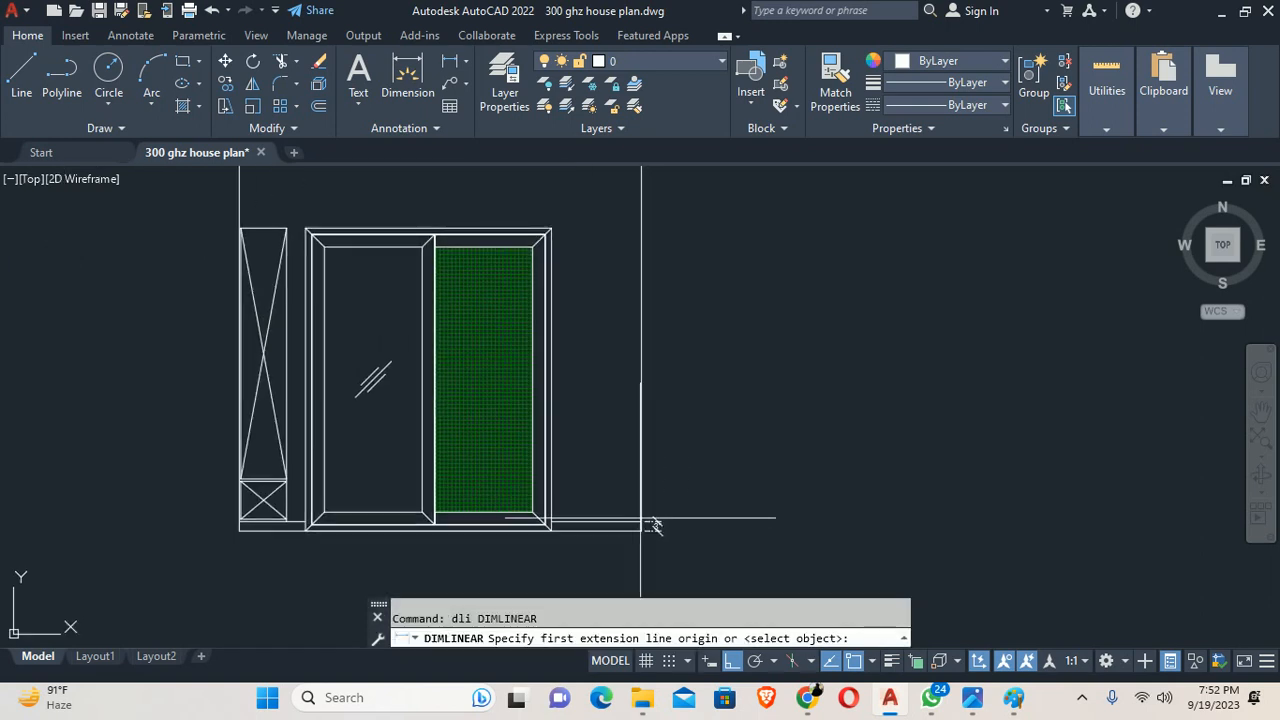
scroll(655, 523, "up", 5)
left_click(628, 490)
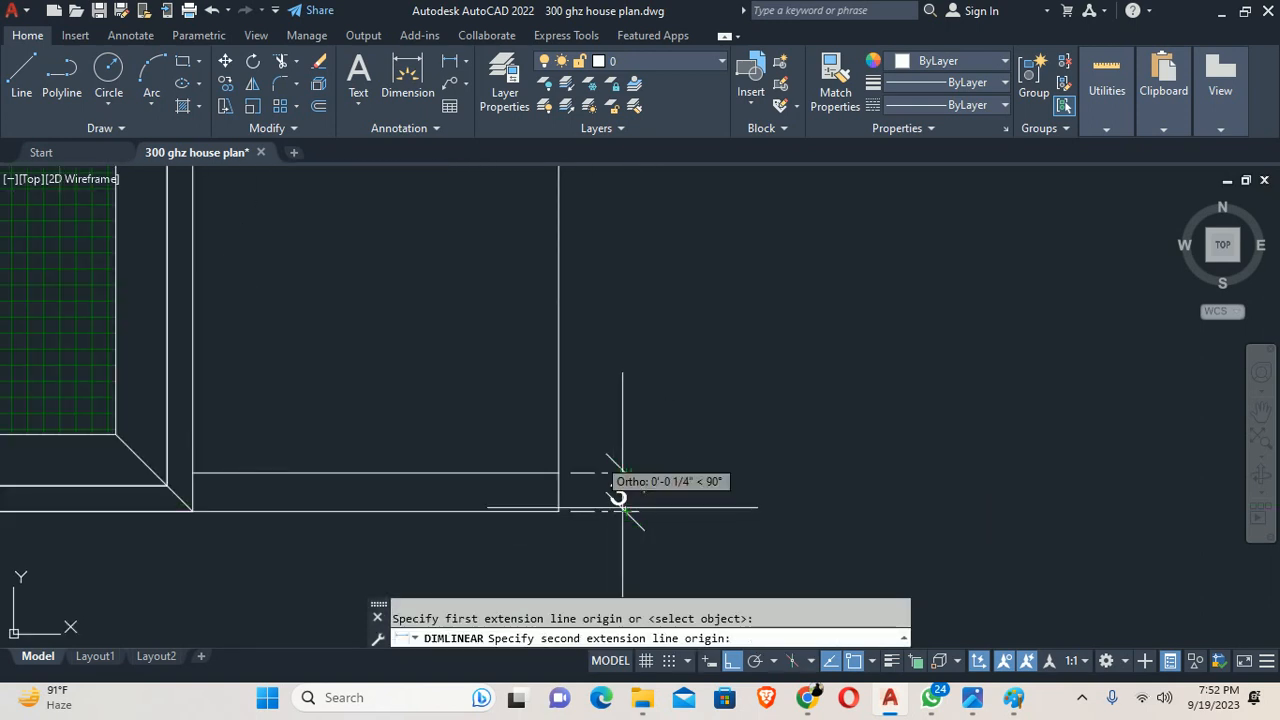
scroll(617, 491, "down", 5)
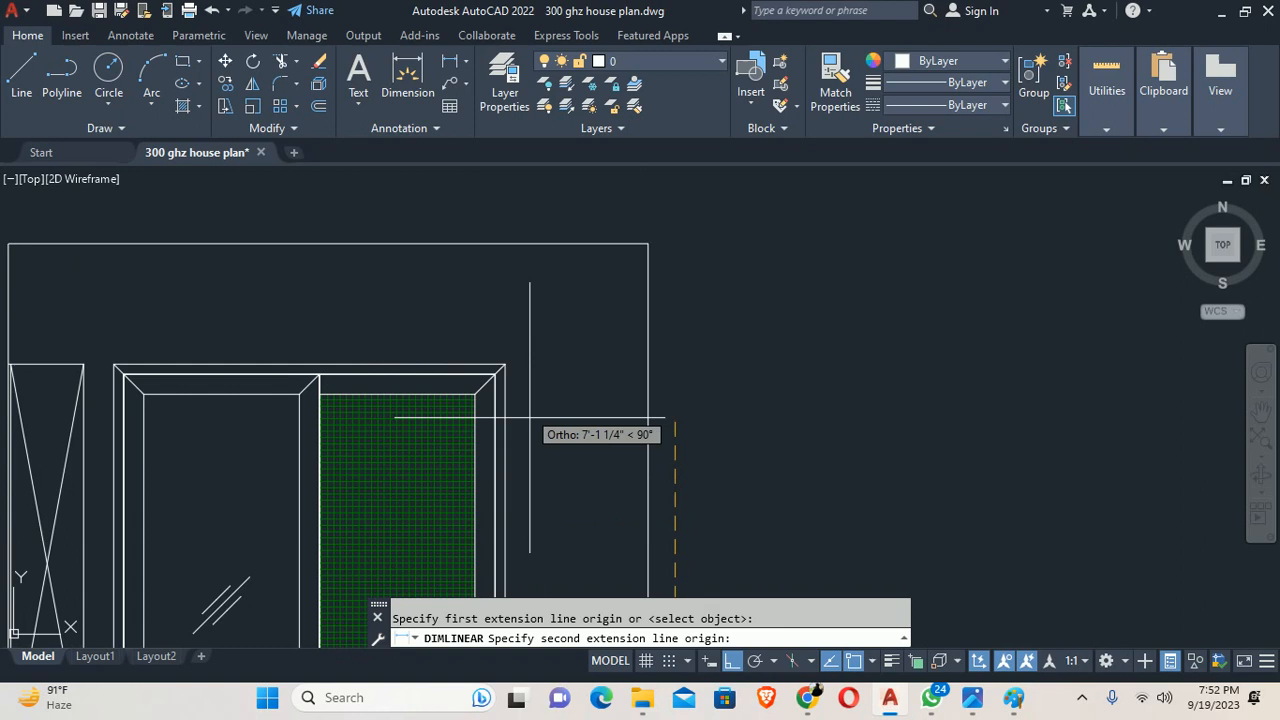
left_click(506, 365)
middle_click_drag(777, 488, 652, 272)
scroll(643, 509, "down", 3)
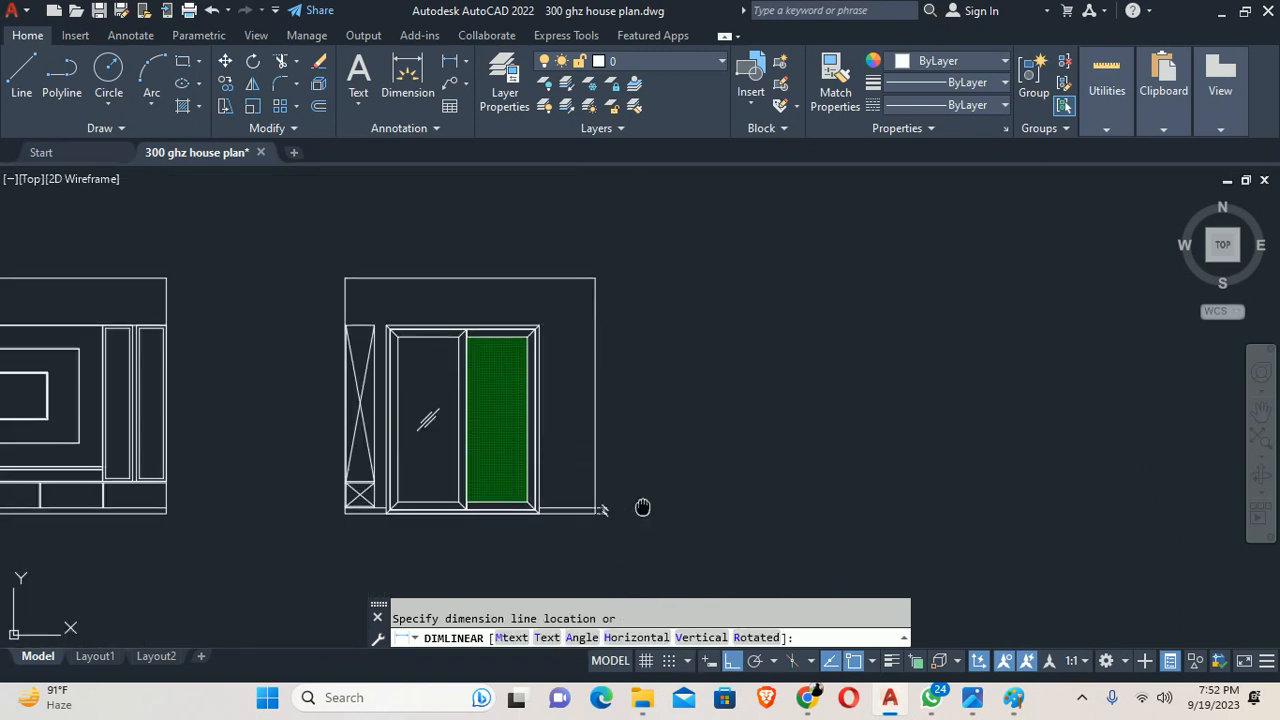
scroll(571, 429, "up", 6)
left_click(515, 403)
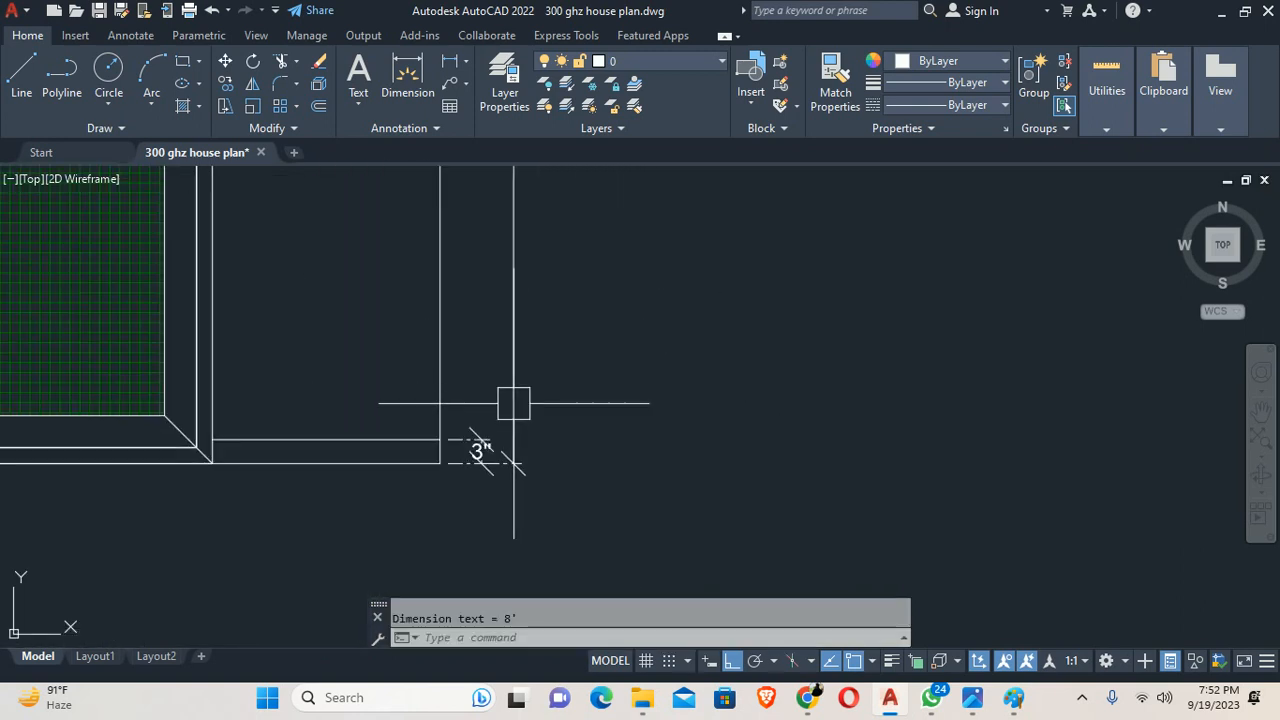
key("Escape")
scroll(516, 410, "down", 3)
scroll(545, 420, "up", 4)
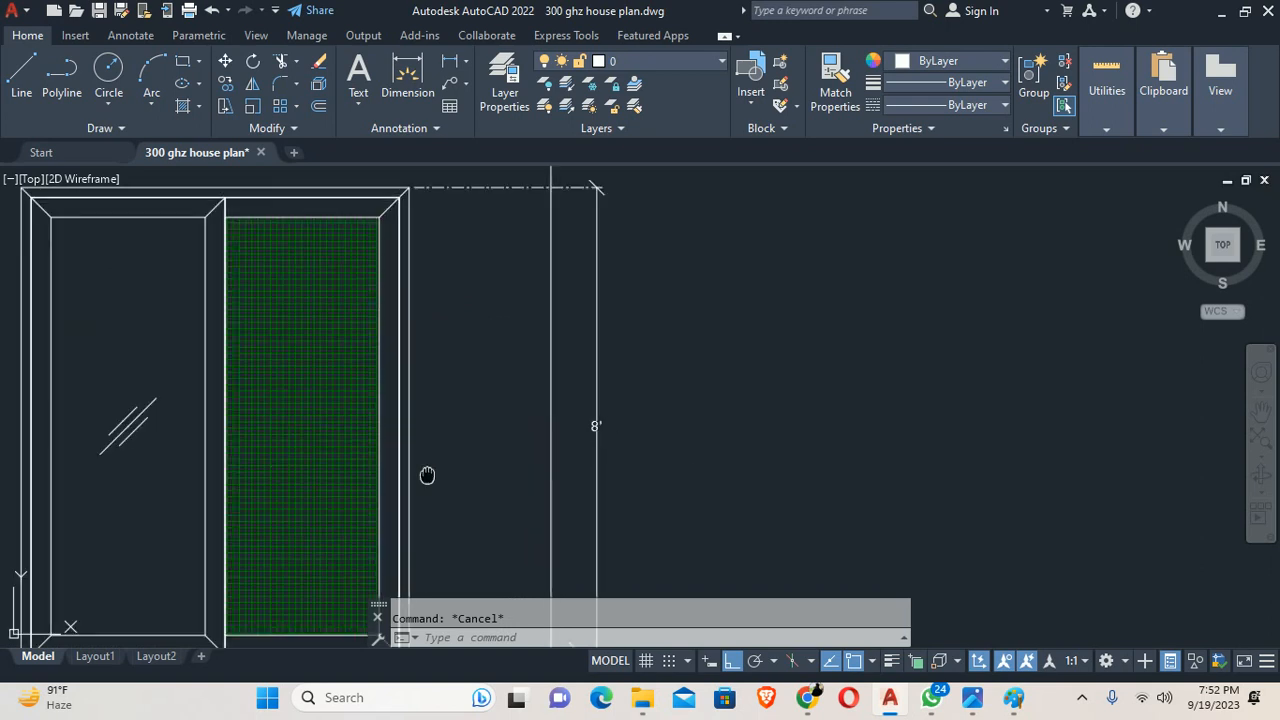
scroll(604, 440, "down", 4)
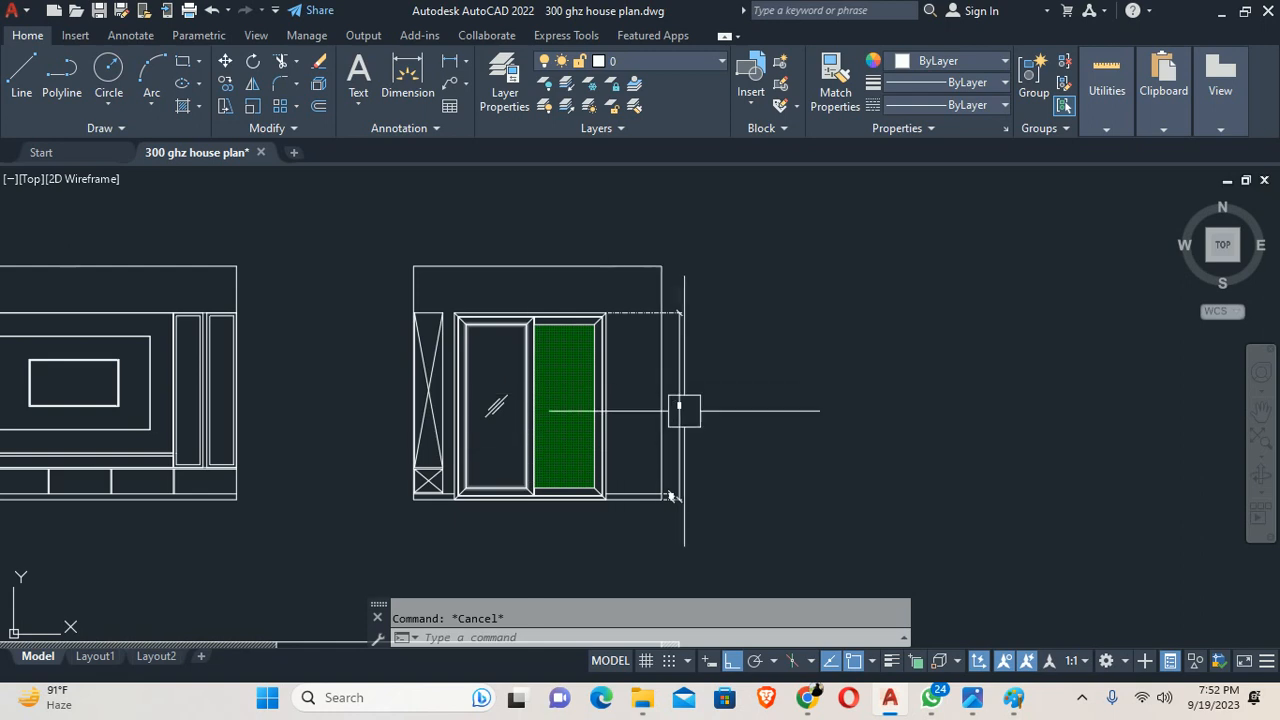
scroll(520, 474, "up", 2)
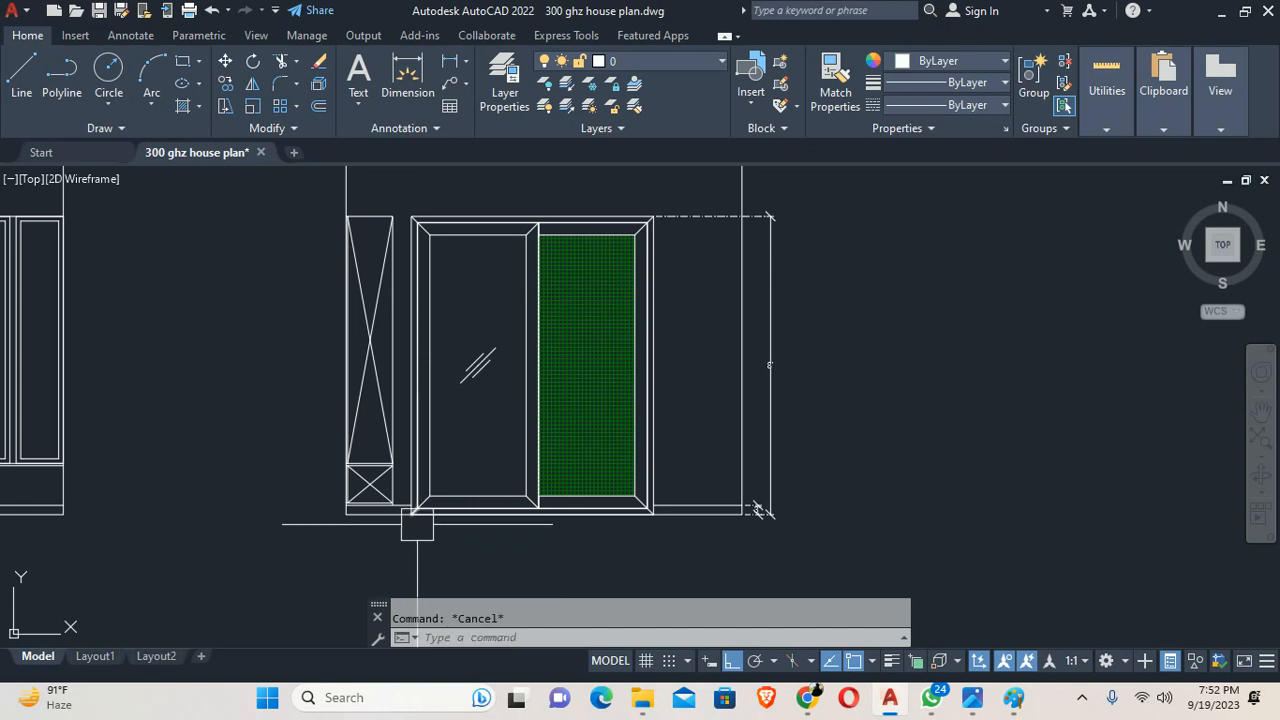
scroll(540, 434, "down", 2)
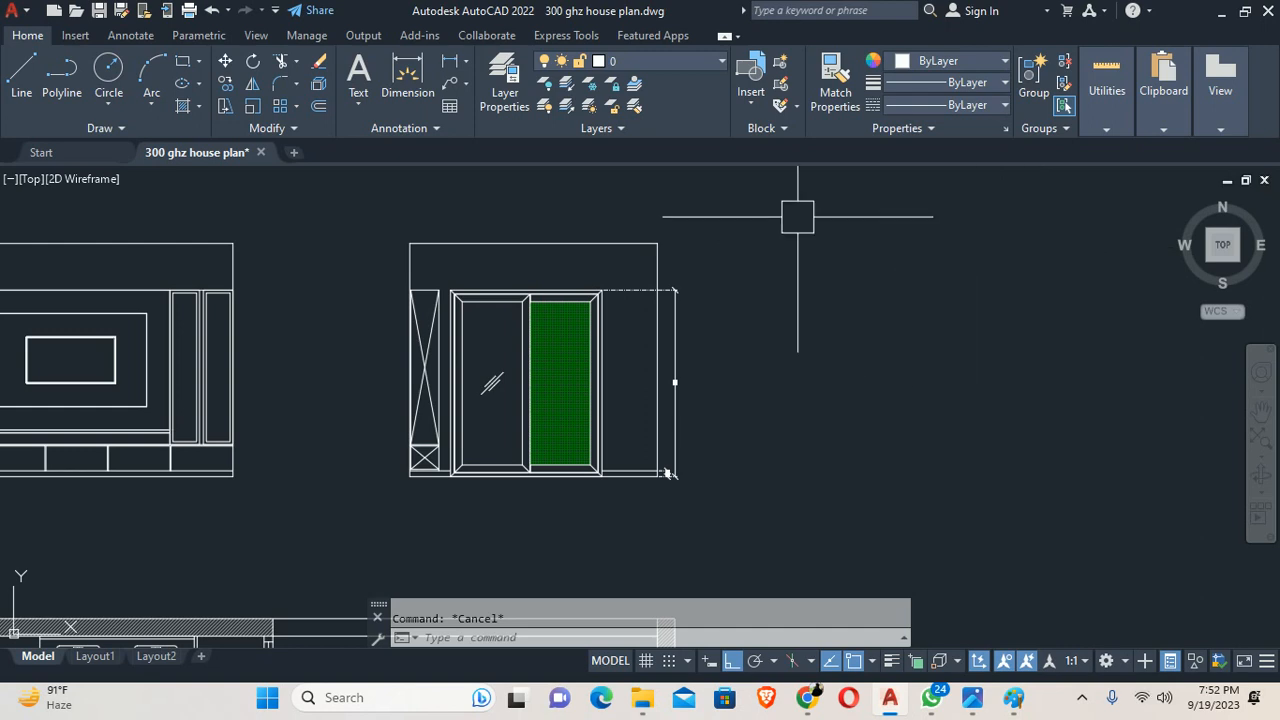
Step: Copy the complete two-panel window out of the elevation into the empty space to its right
type("c")
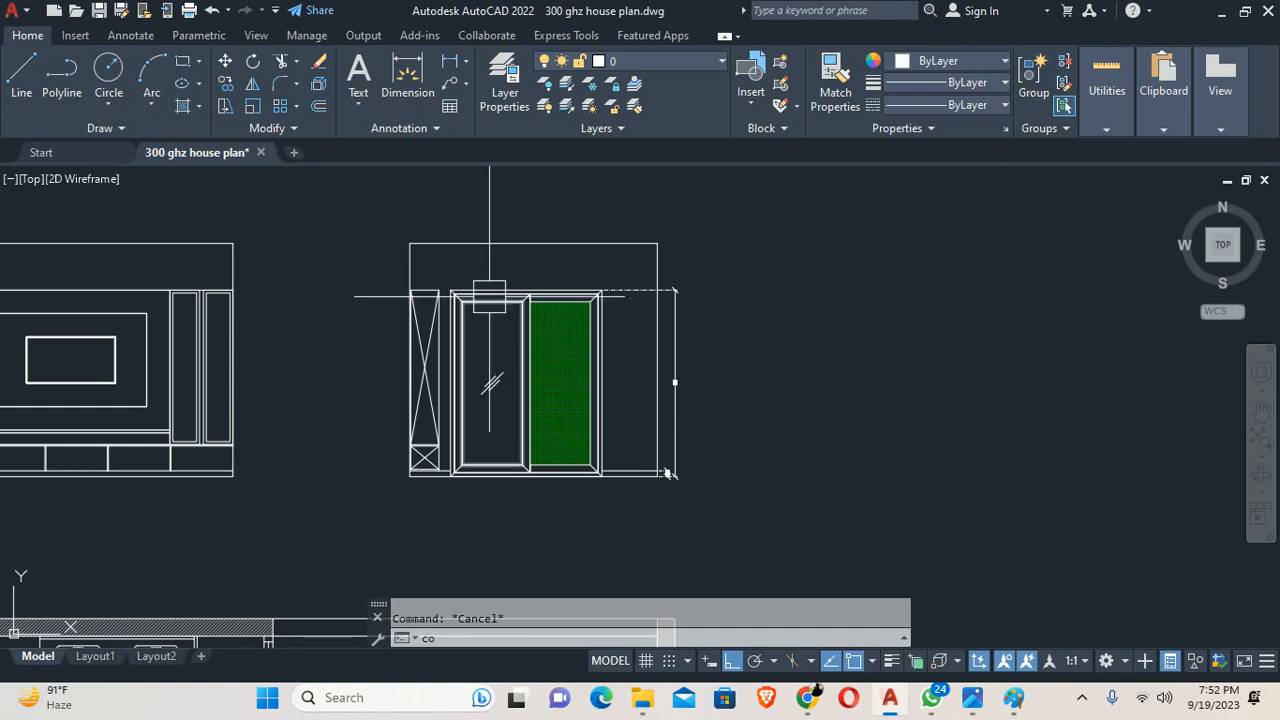
type("o")
key("Return")
scroll(465, 236, "up", 4)
left_click(431, 229)
scroll(648, 440, "down", 2)
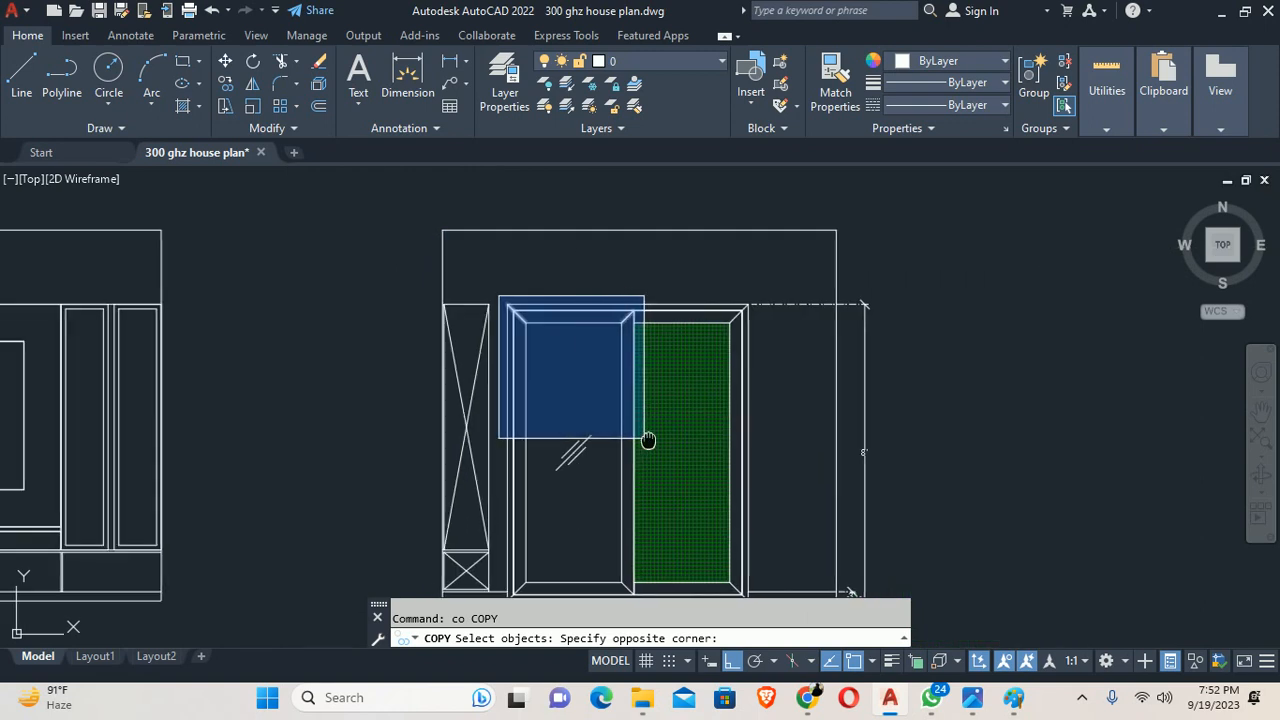
middle_click_drag(648, 440, 561, 272)
left_click(687, 455)
key("Return")
left_click(580, 460)
scroll(908, 424, "down", 2)
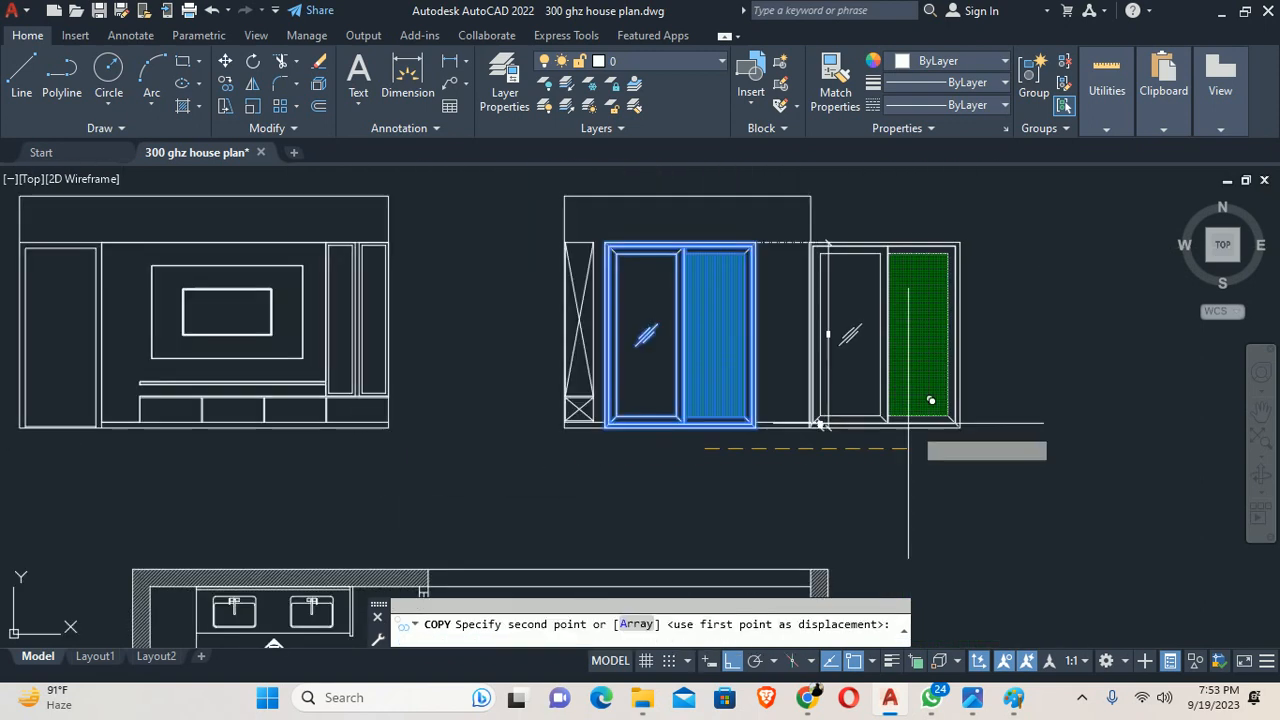
middle_click_drag(908, 424, 224, 446)
left_click(708, 411)
key("Escape")
key("Escape")
Step: Add a linear dimension for the outer frame's full height along the left side of the copied window
scroll(597, 458, "up", 2)
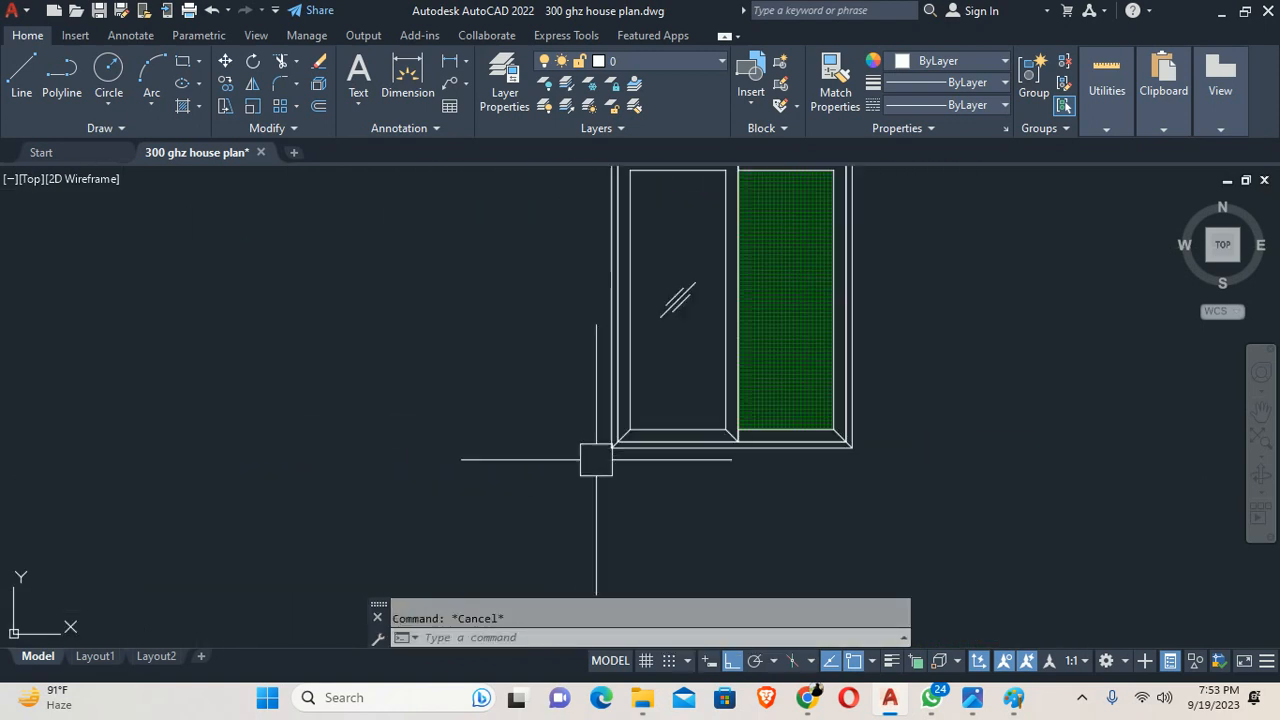
scroll(596, 460, "up", 2)
middle_click_drag(560, 432, 486, 472)
scroll(488, 472, "down", 2)
type("dli")
key("Return")
scroll(490, 481, "up", 4)
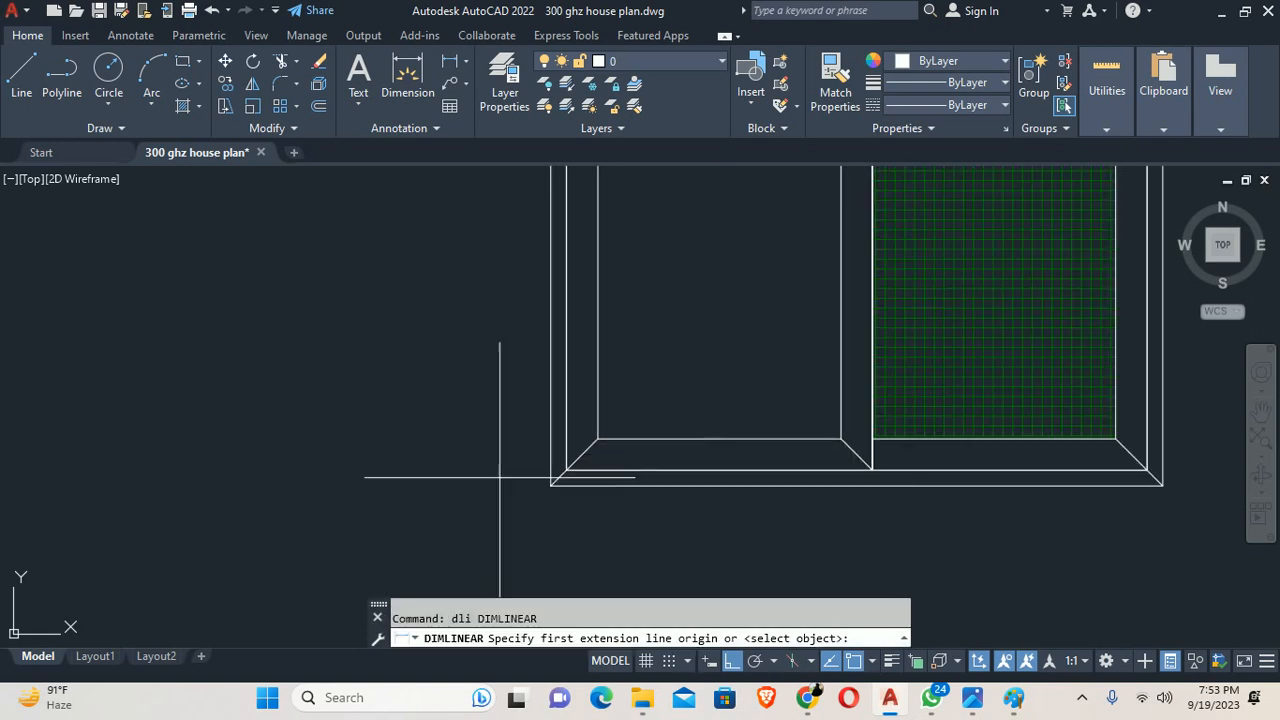
key("Return")
left_click(541, 434)
key("Escape")
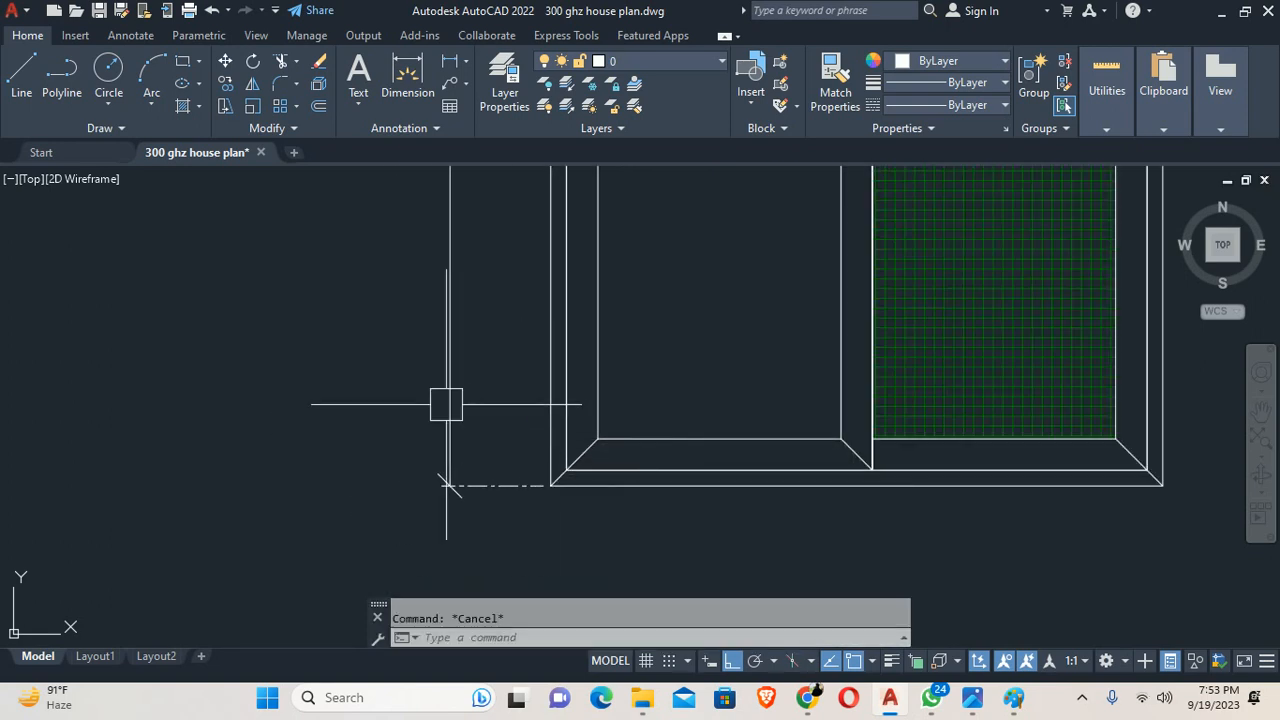
Step: Dimension the outer frame's width at the copied window's lower left corner, placing the dimension below the frame
middle_click_drag(538, 511, 472, 489)
type("dli")
key("Return")
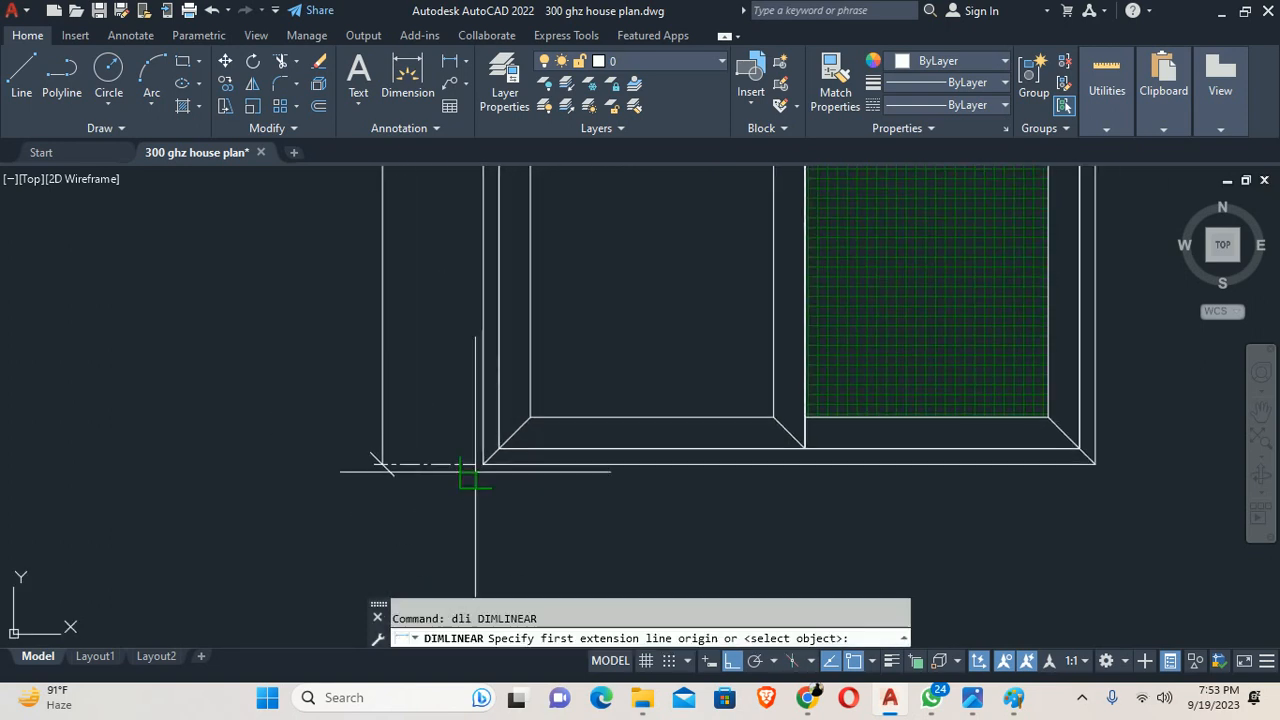
scroll(486, 462, "up", 2)
left_click(487, 459)
left_click(513, 433)
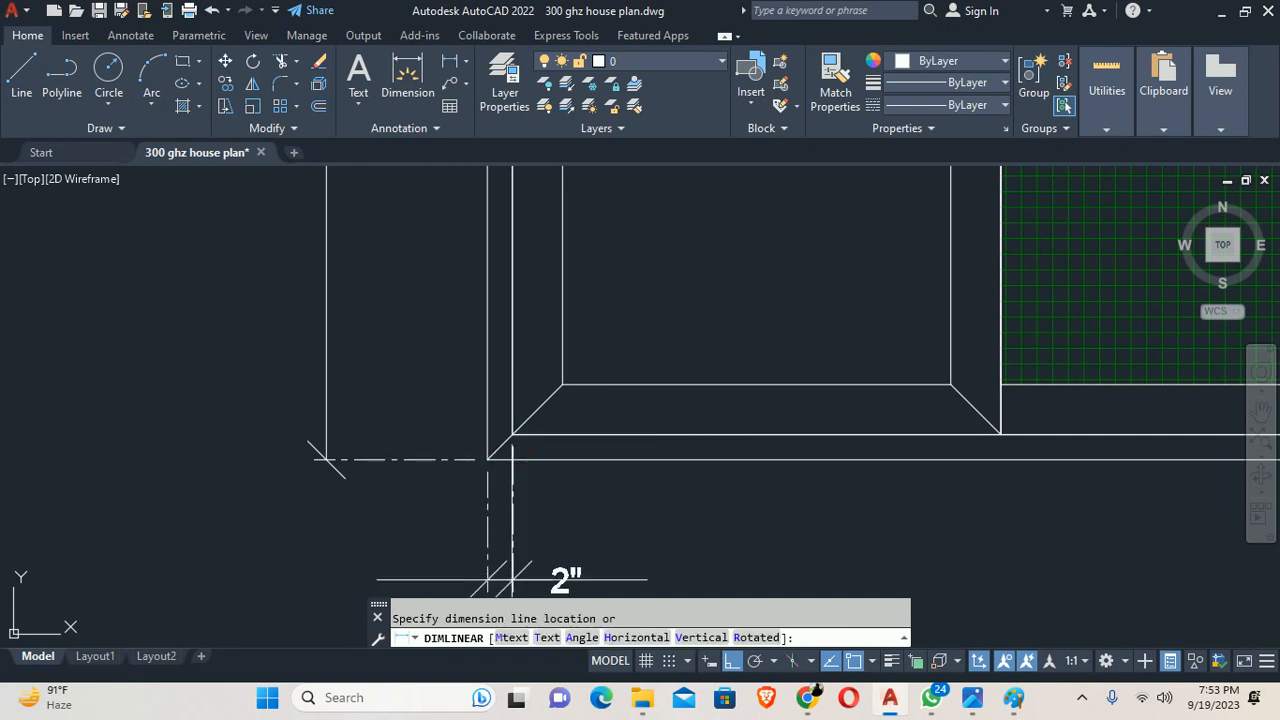
left_click(503, 529)
key("Escape")
scroll(574, 516, "down", 4)
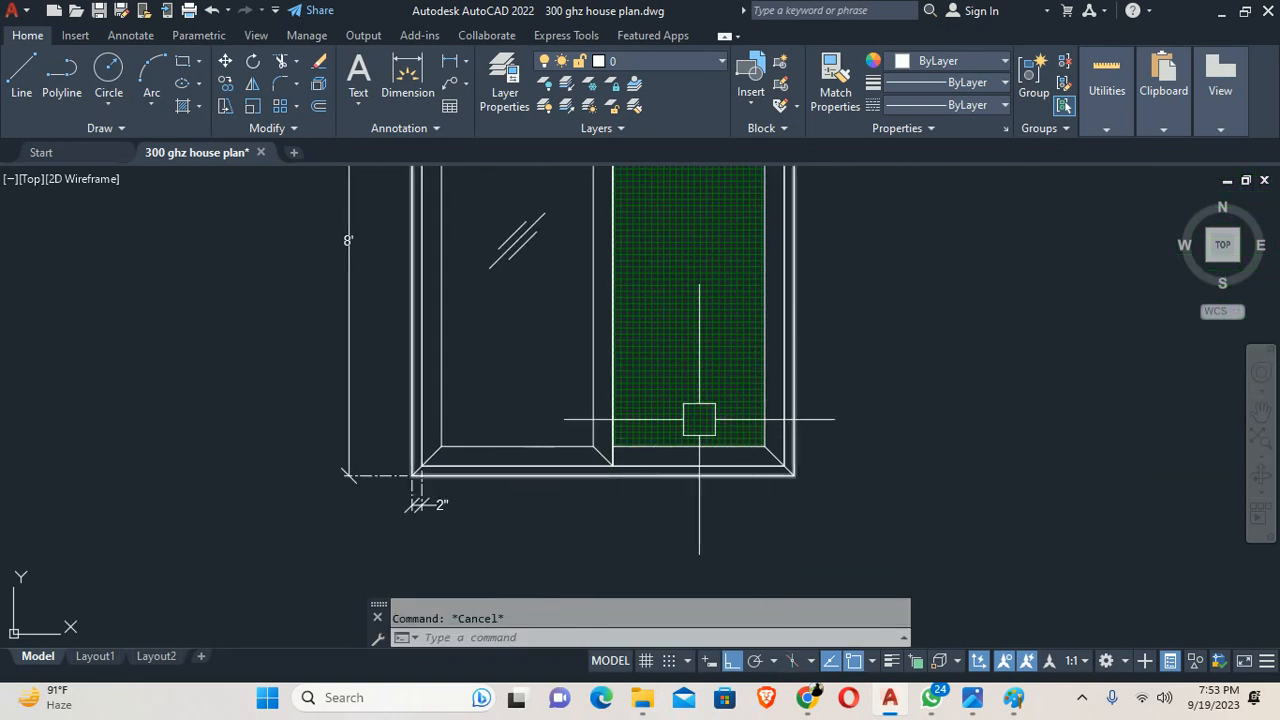
scroll(623, 429, "down", 4)
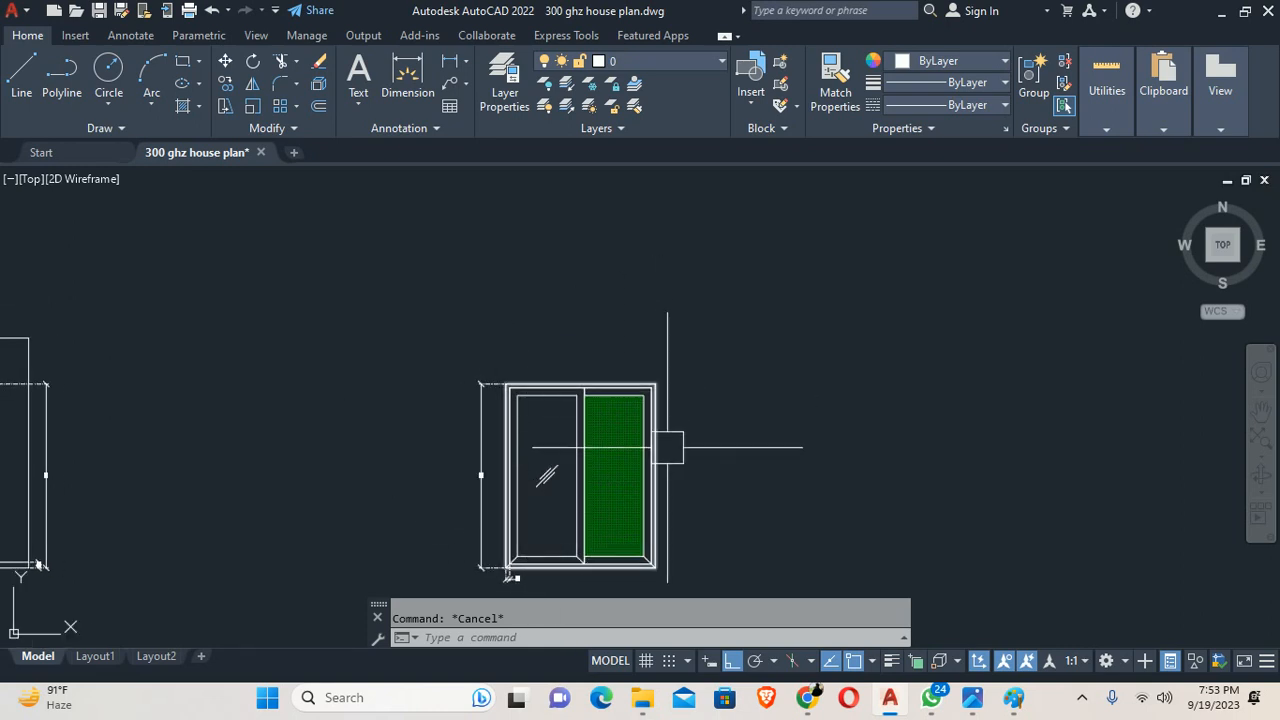
scroll(511, 426, "up", 4)
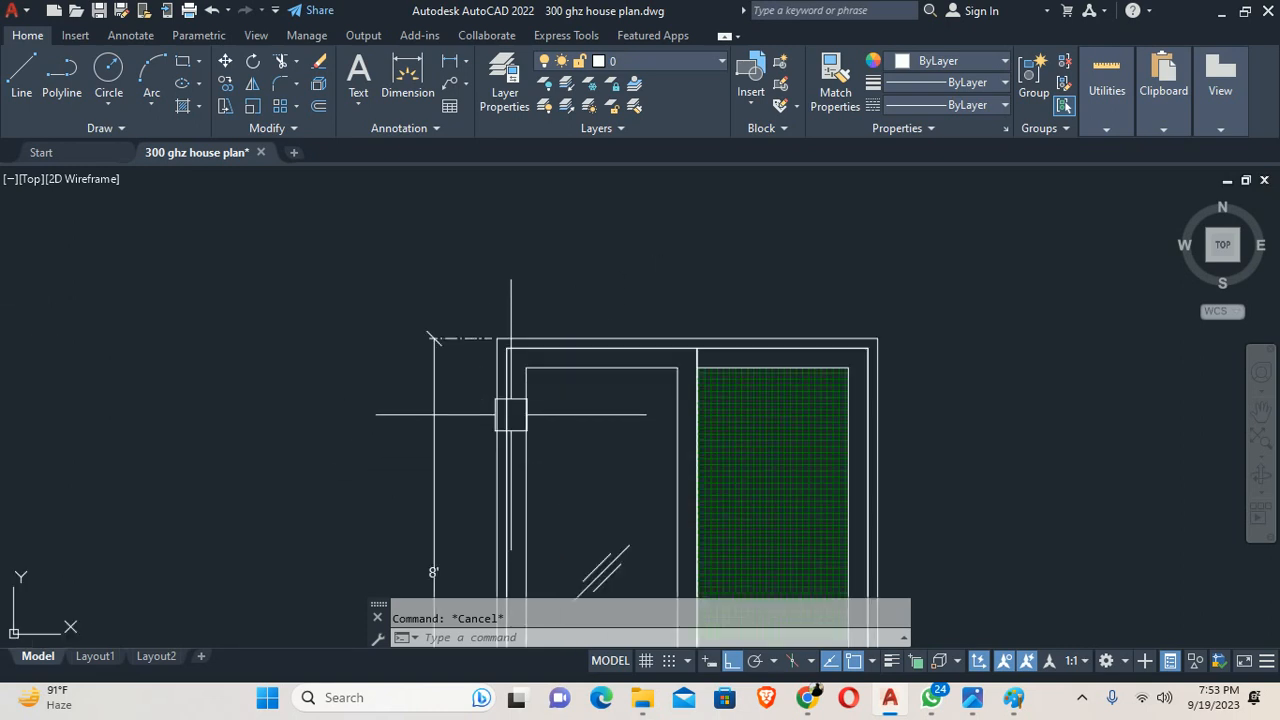
scroll(511, 414, "down", 2)
scroll(588, 352, "down", 5)
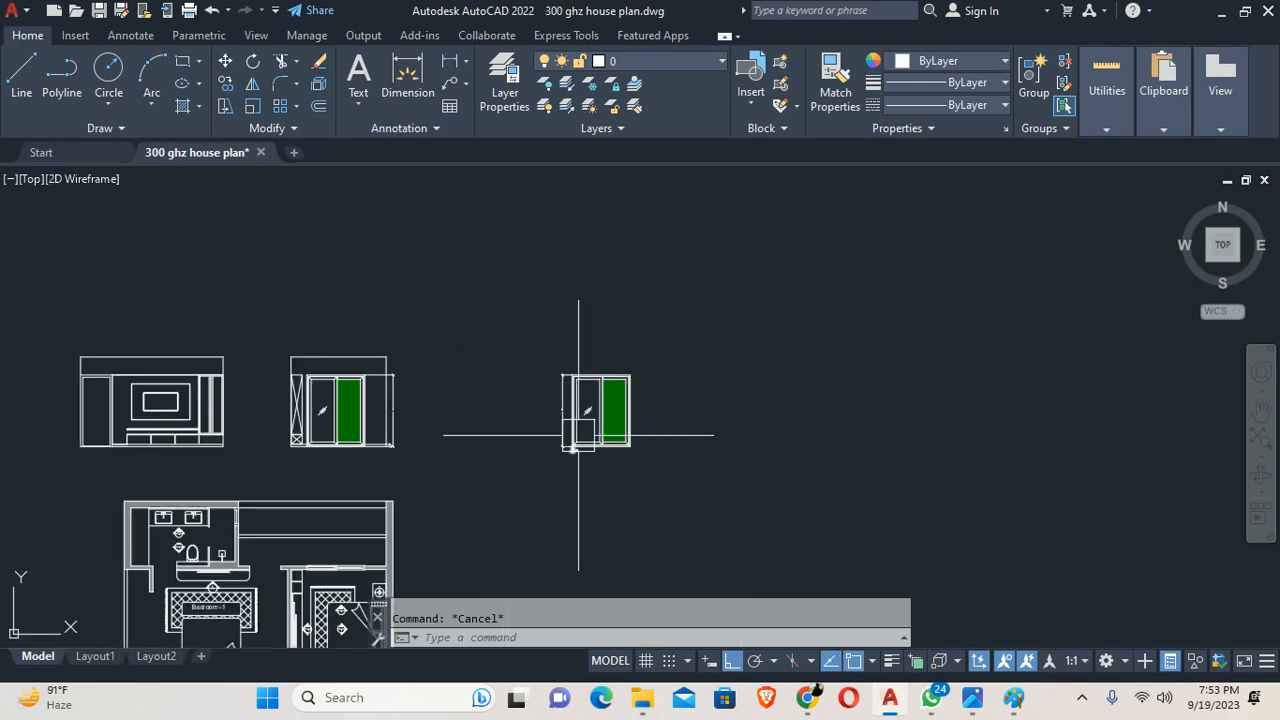
scroll(571, 396, "up", 1)
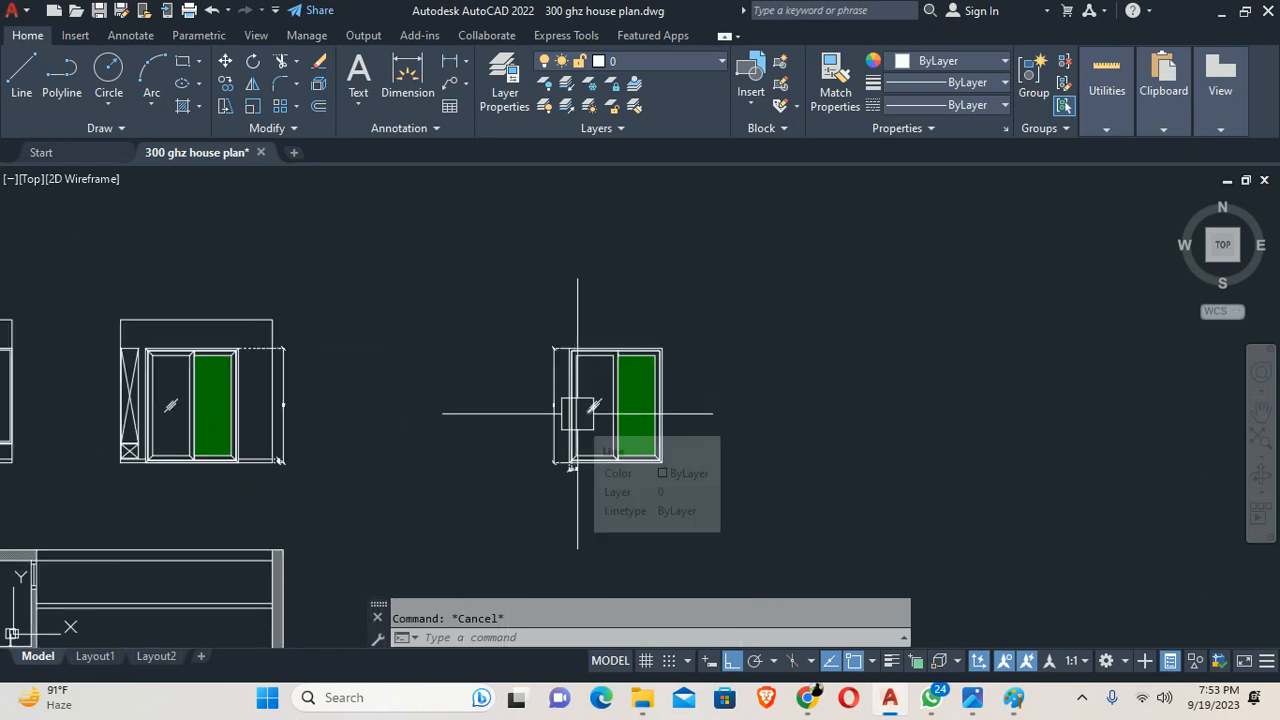
scroll(590, 457, "up", 3)
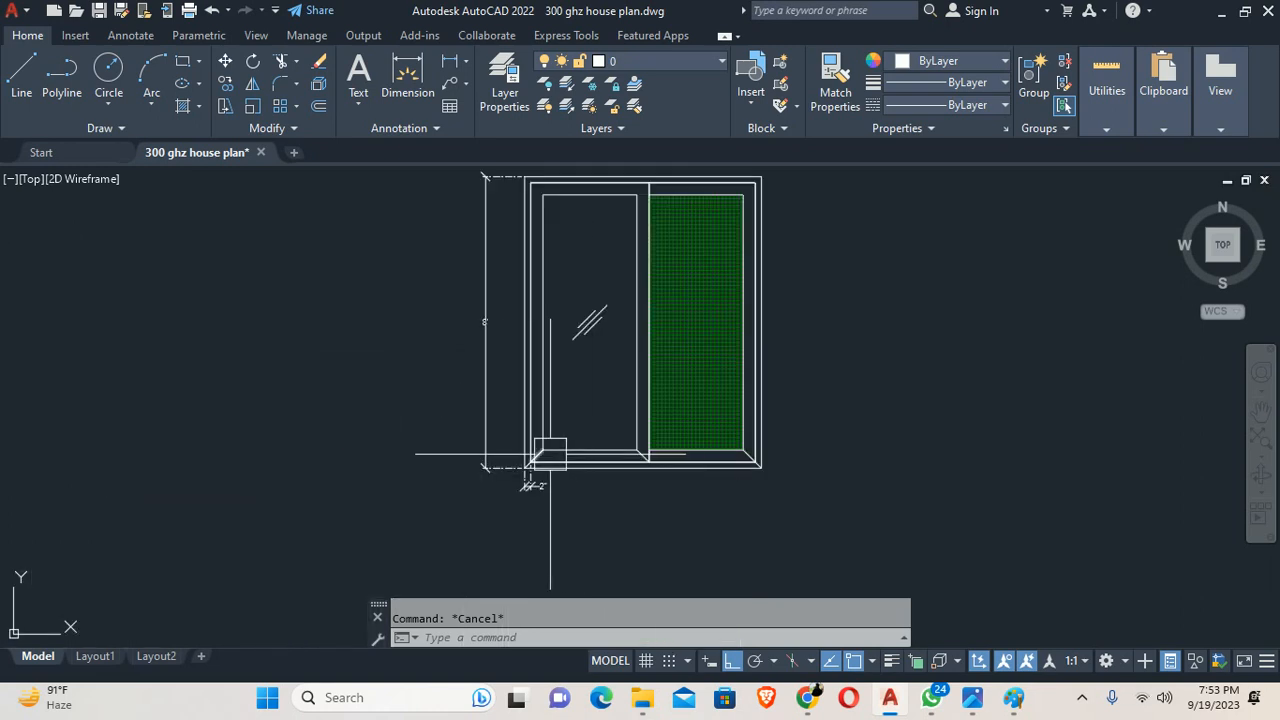
Step: Examine the elevation's sliding window, its lower left corner and net panel, and compare it with the separate dimensioned copy
scroll(550, 453, "down", 4)
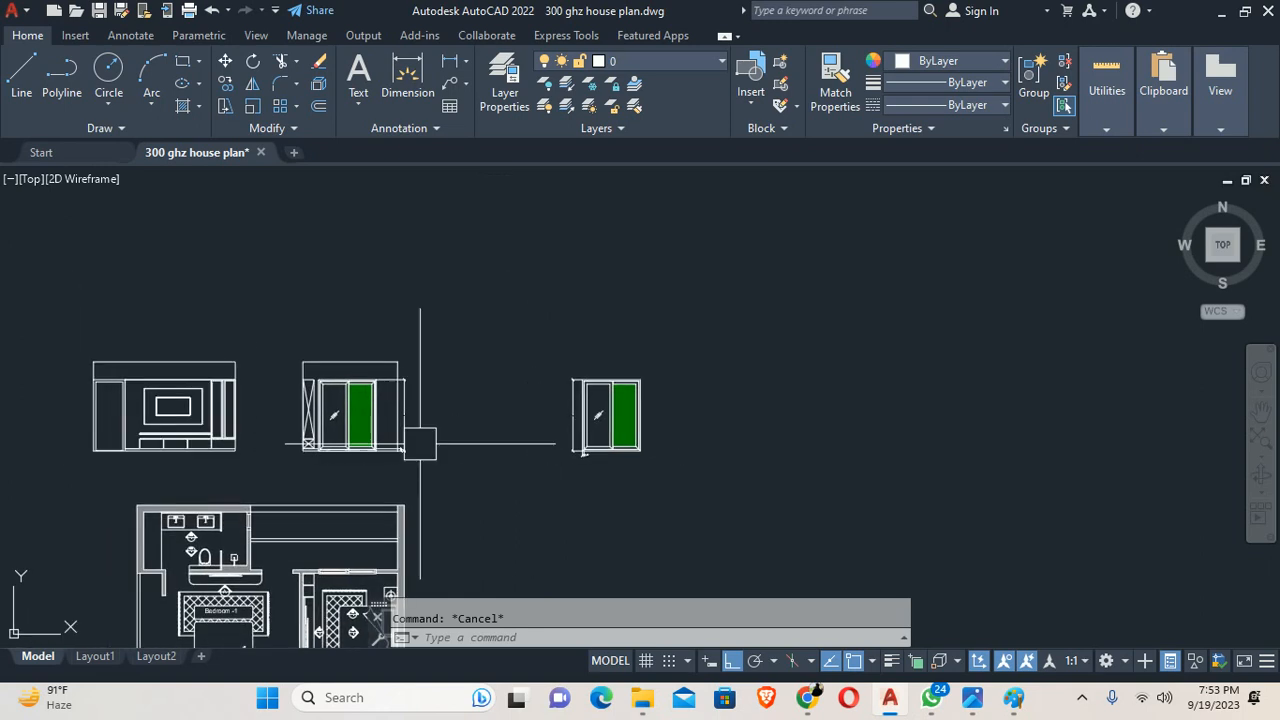
scroll(400, 399, "up", 4)
middle_click_drag(297, 471, 494, 457)
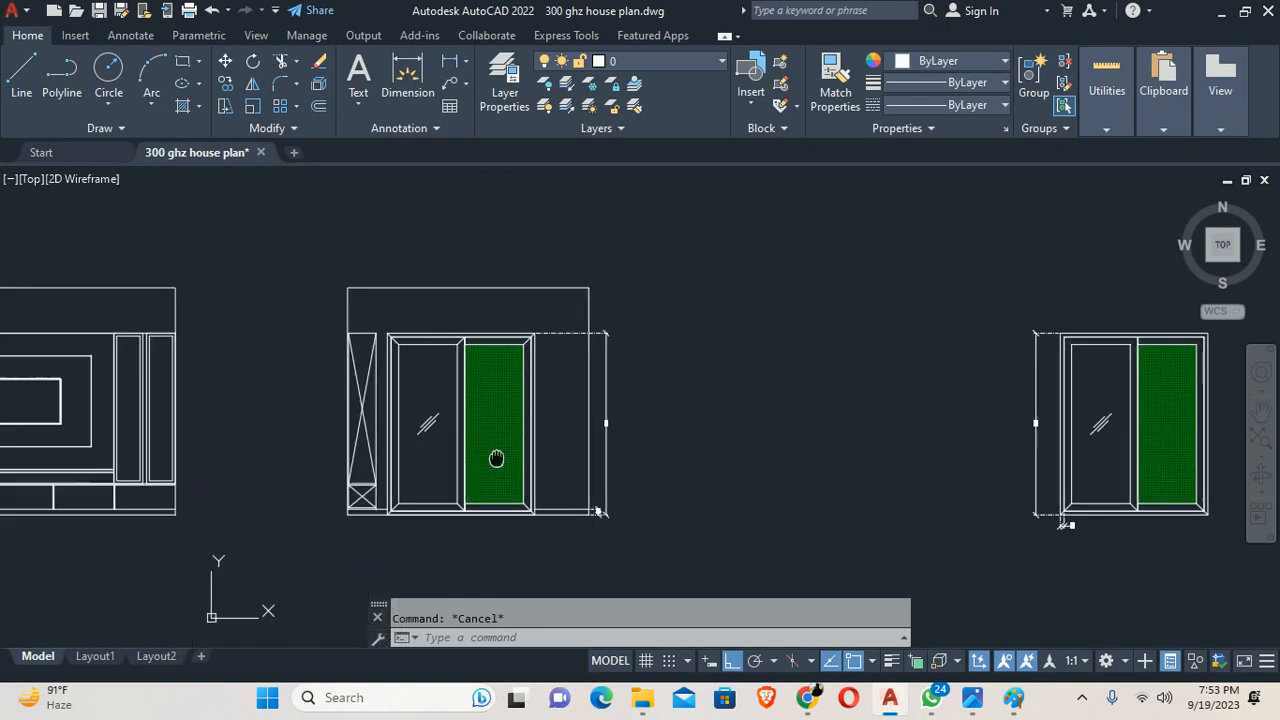
scroll(348, 485, "up", 4)
middle_click_drag(355, 520, 465, 461)
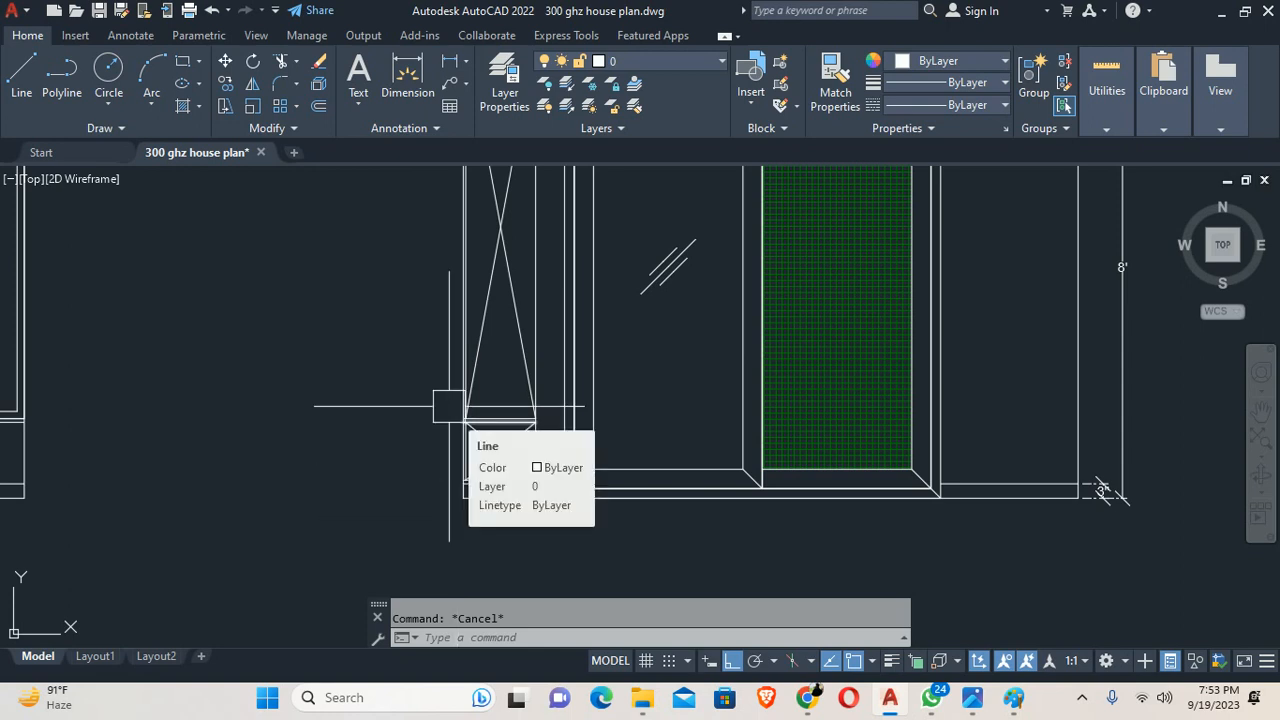
scroll(449, 406, "down", 2)
middle_click_drag(449, 406, 459, 429)
mouse_move(582, 385)
middle_mouse_down()
mouse_move(553, 432)
mouse_move(480, 451)
middle_mouse_up()
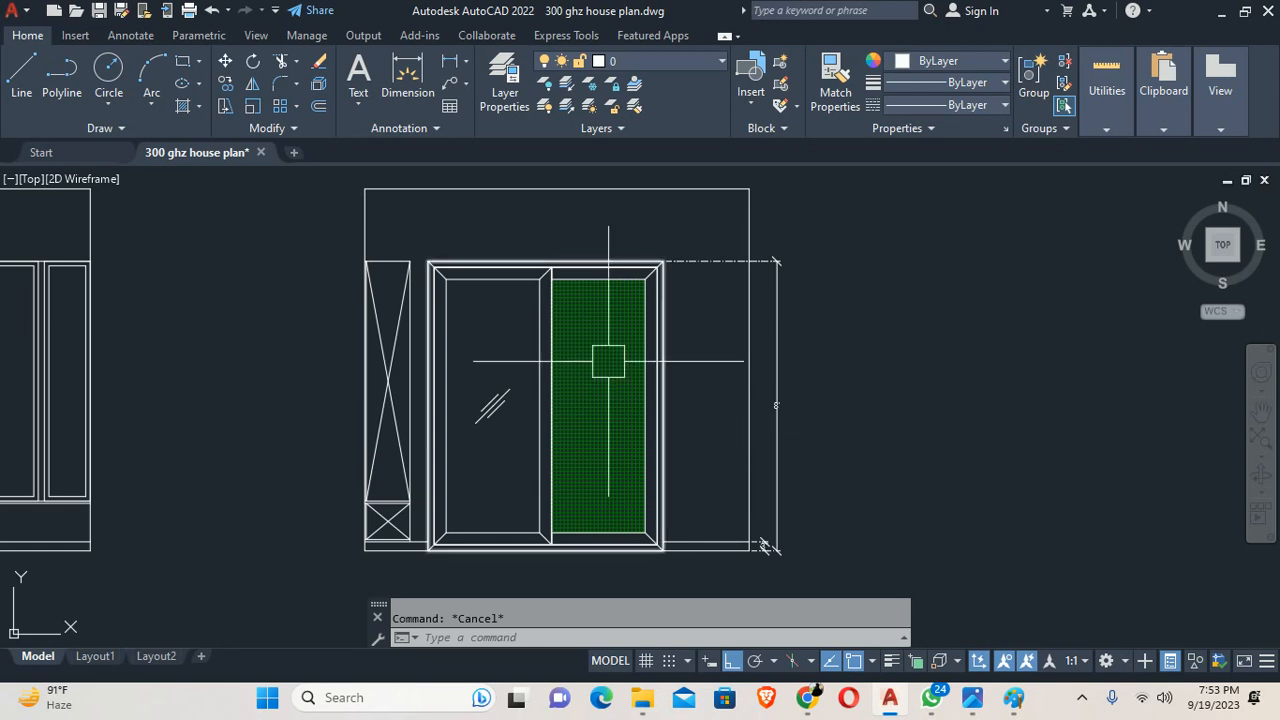
scroll(615, 345, "up", 5)
scroll(361, 317, "down", 5)
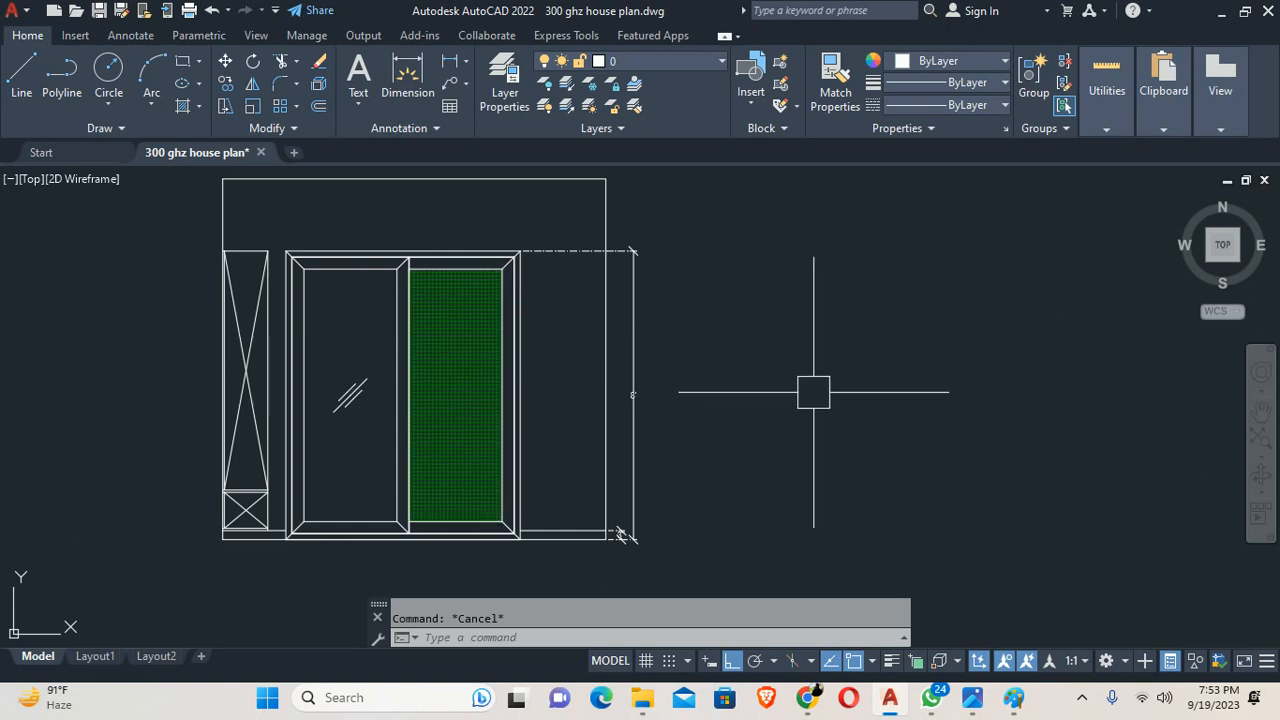
scroll(475, 335, "down", 2)
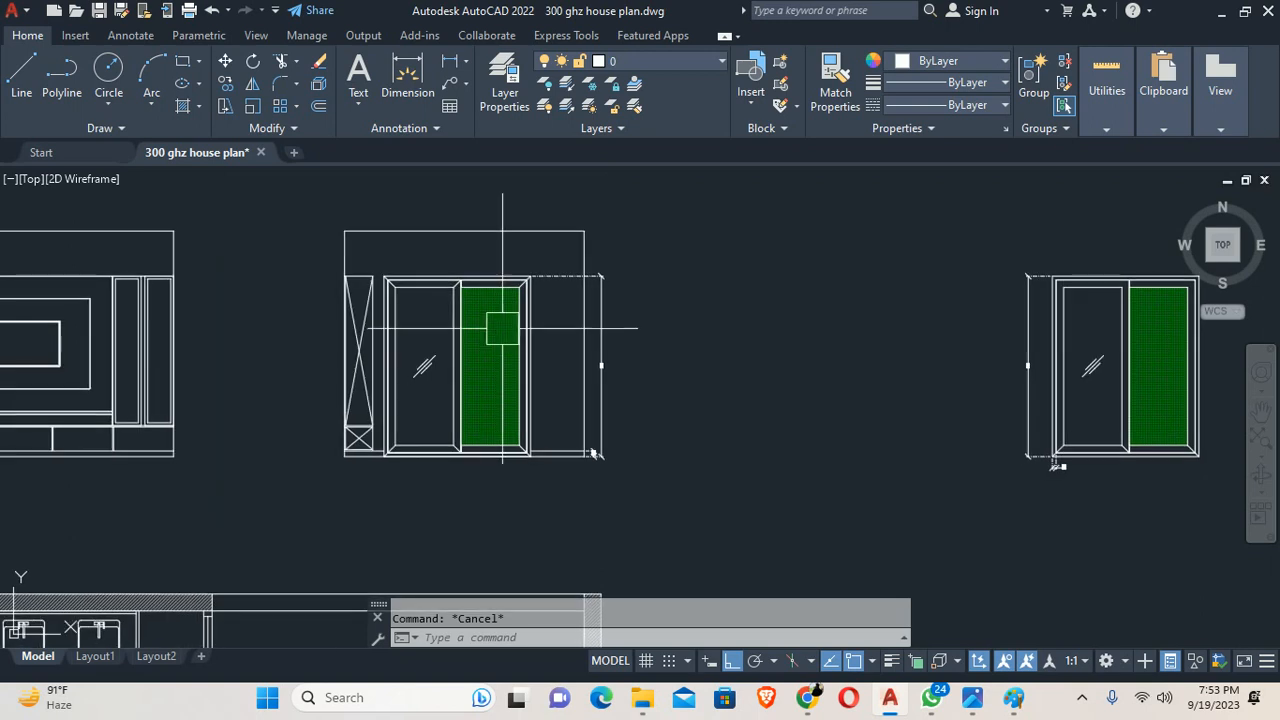
Step: Draw a handle rectangle 1.5" long and 12" wide, using dimensions, in the blank wall area to the right of the elevation's window
scroll(470, 341, "up", 6)
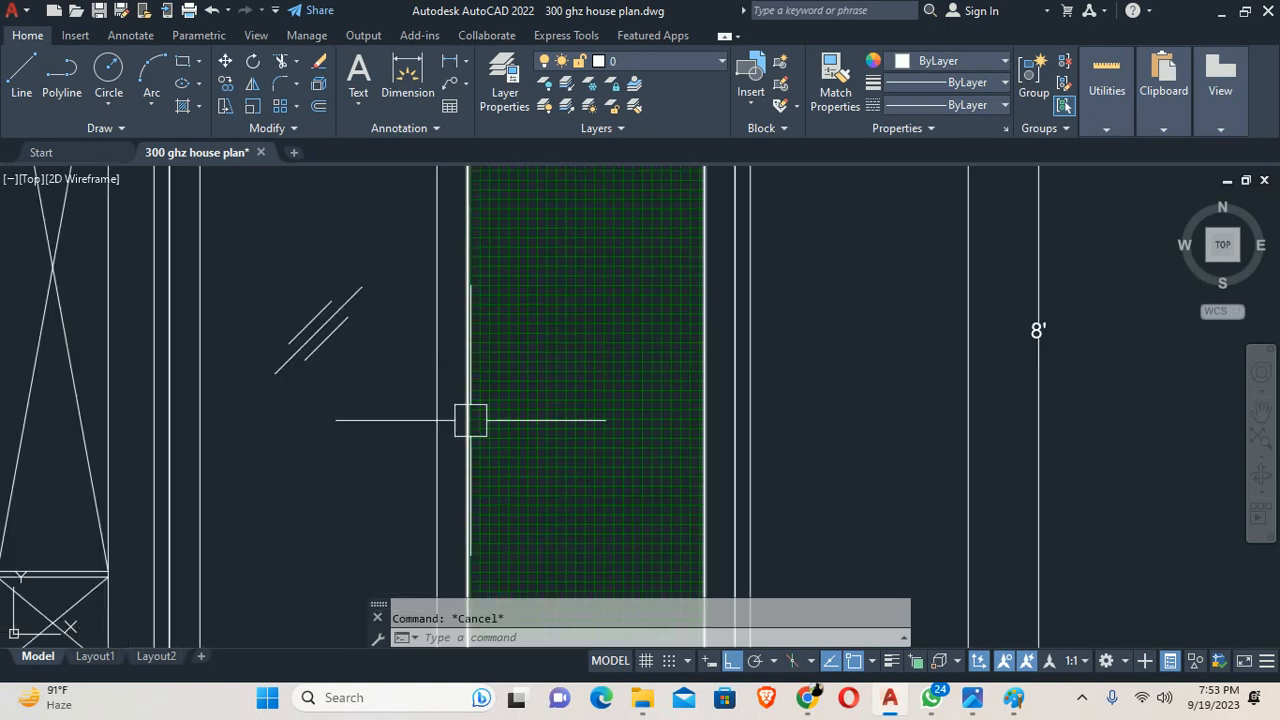
type("rec")
key("Return")
middle_click_drag(749, 366, 686, 423)
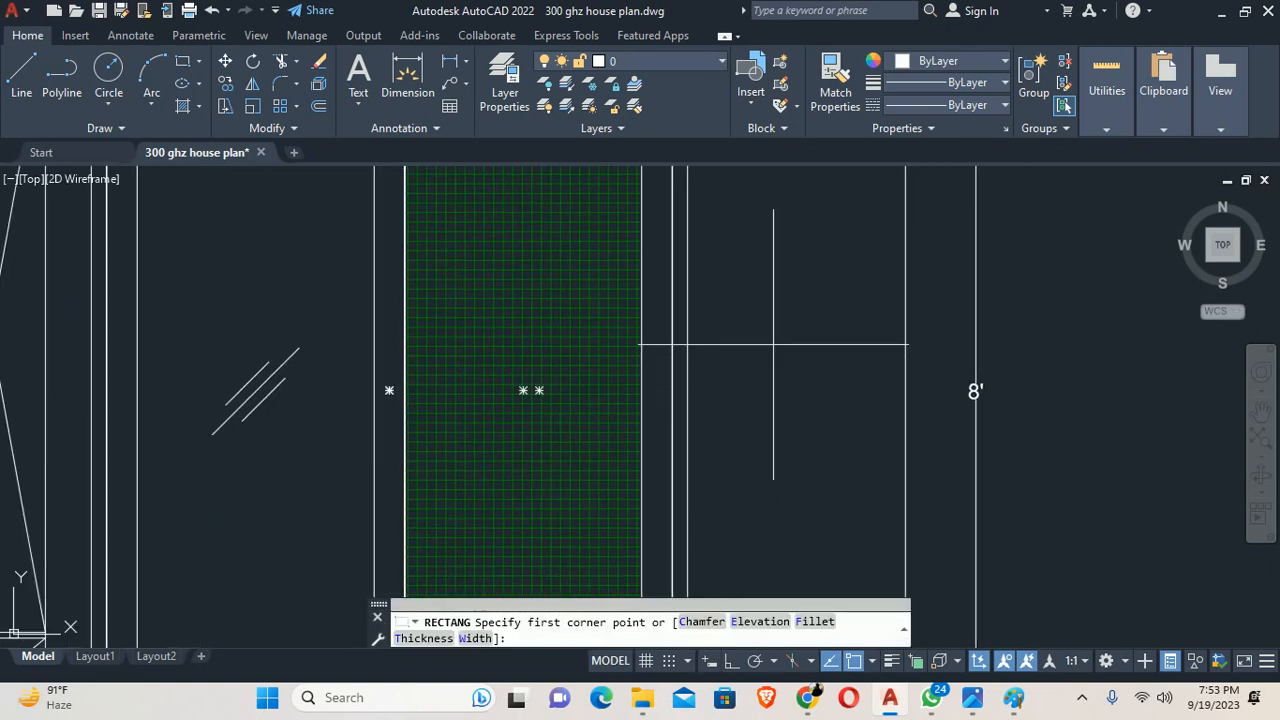
left_click(775, 347)
type("d")
key("Return")
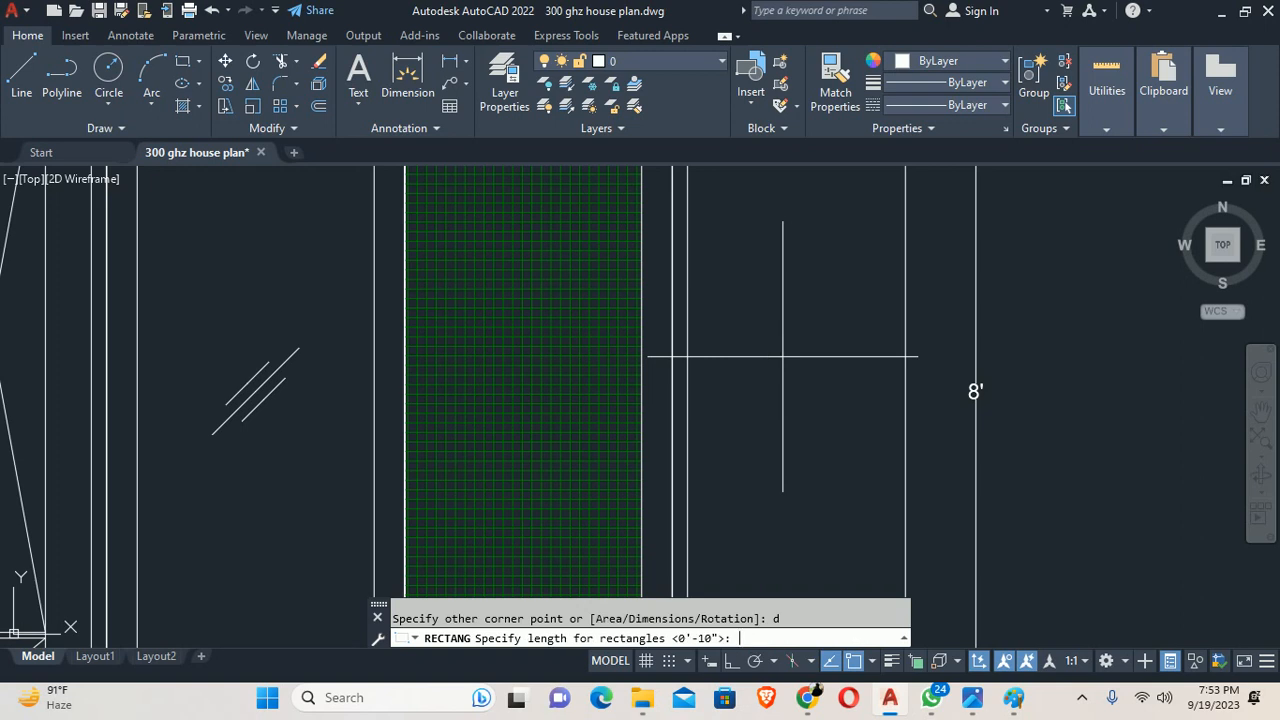
type("1.5")
key("Return")
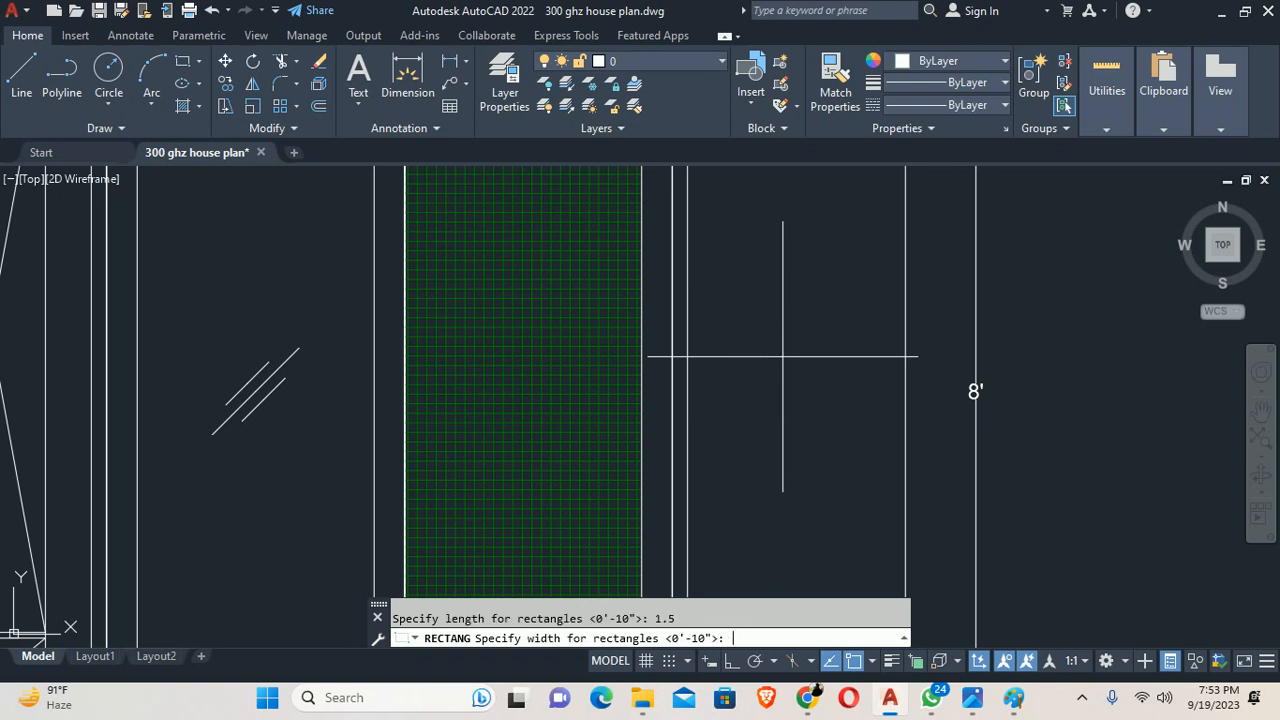
type("12")
key("Return")
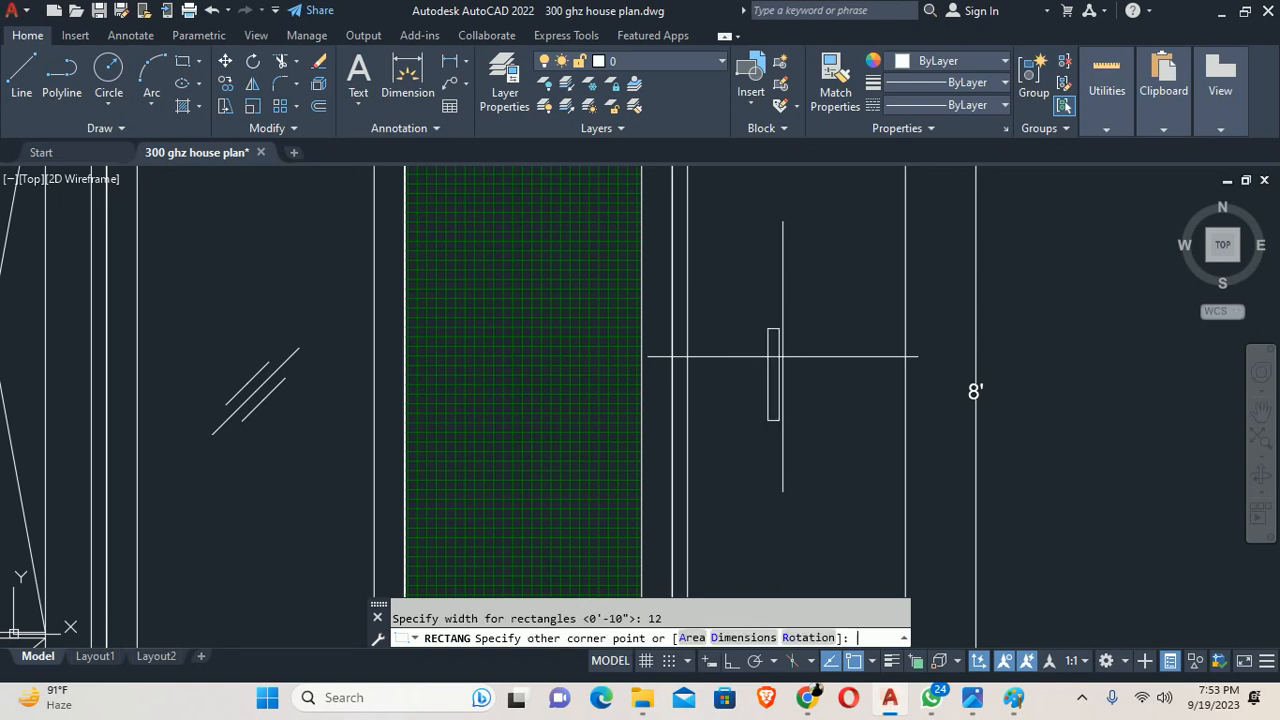
left_click(774, 400)
key("Escape")
Step: Fillet all corners of the handle rectangle at once as a polyline with a 0.5" radius
scroll(760, 350, "up", 3)
middle_click_drag(757, 373, 744, 387)
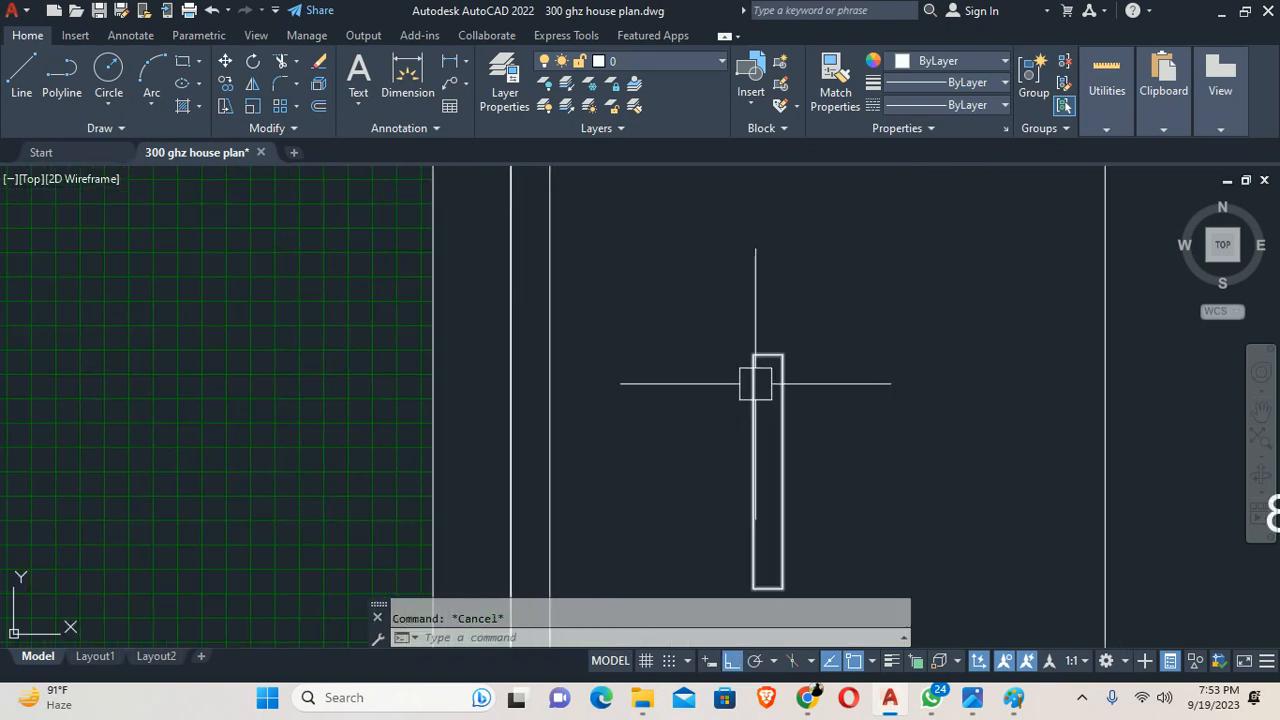
type("f")
key("Return")
type("r")
key("Return")
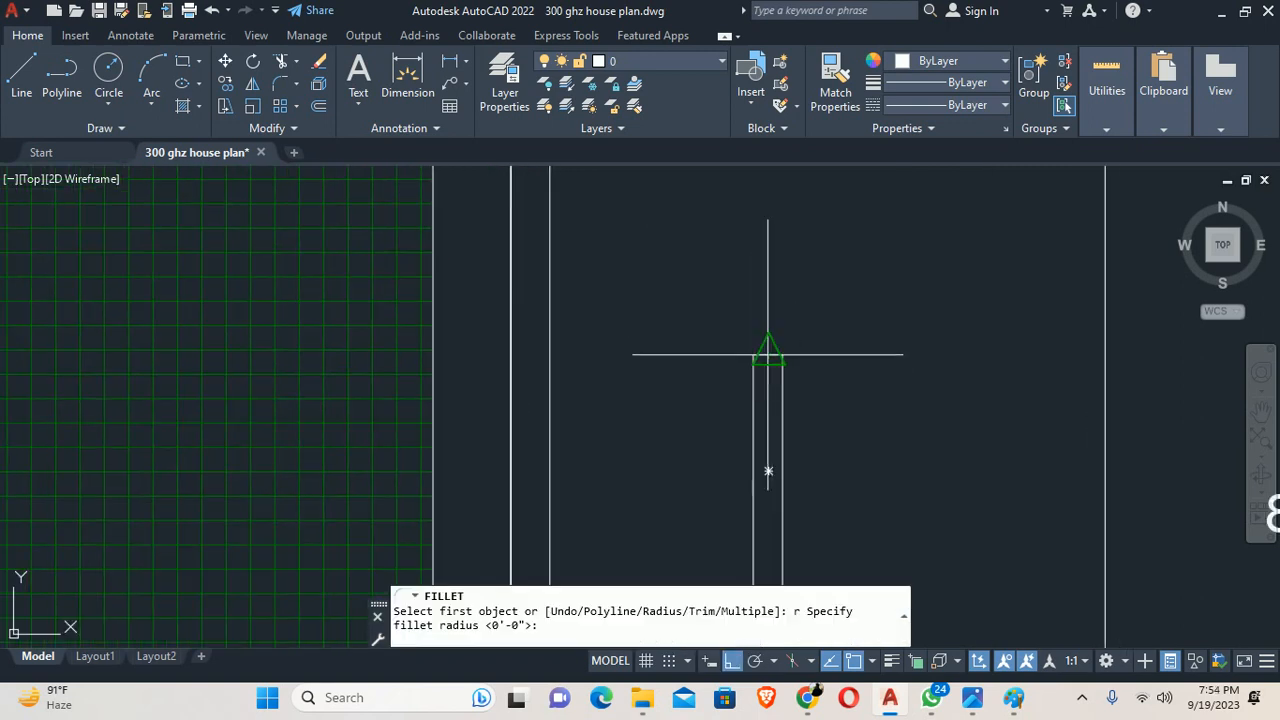
key("Return")
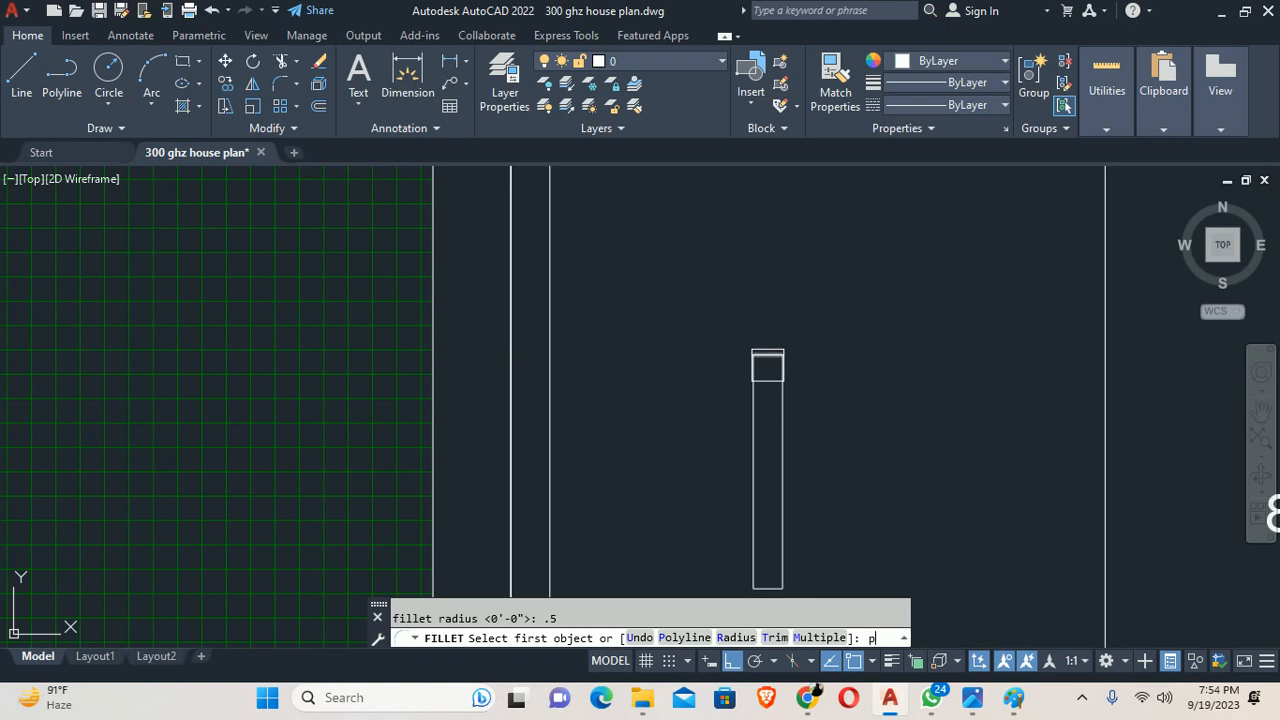
type("p")
key("Return")
left_click(781, 400)
key("Escape")
middle_click_drag(777, 400, 753, 264)
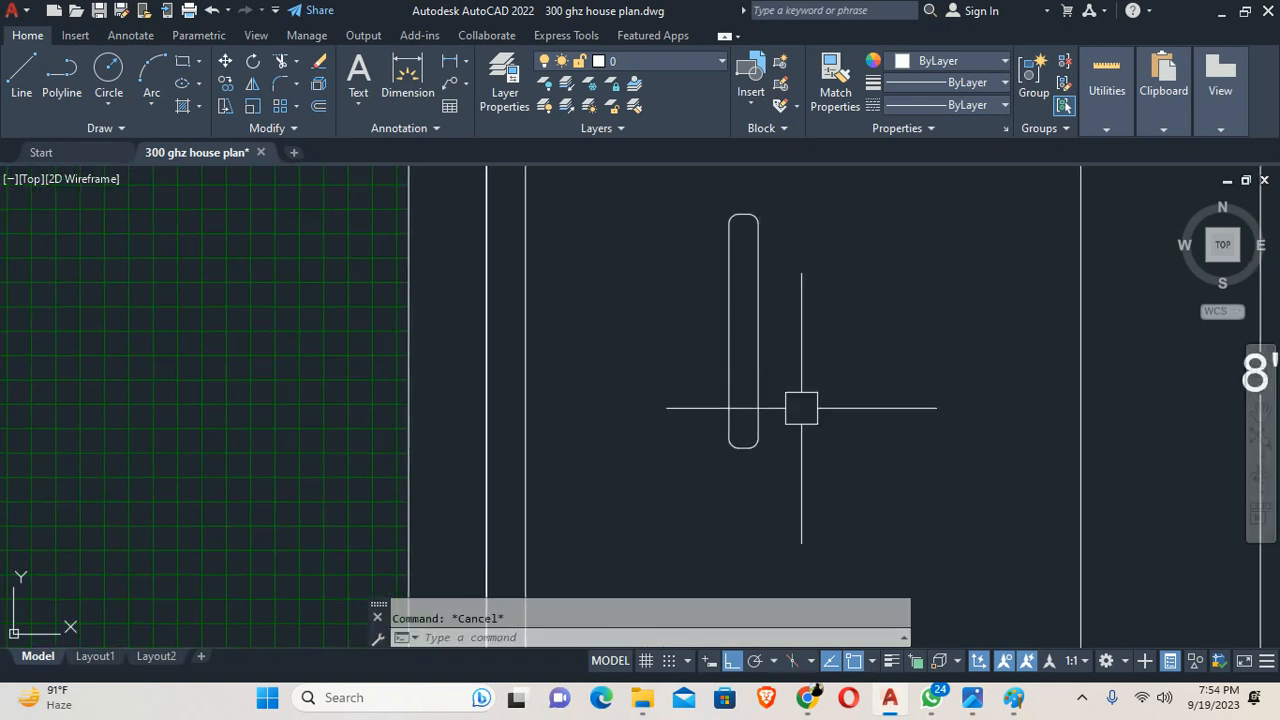
Step: Stretch the lower end of the rounded handle by 6" to lengthen it
type("s")
key("Return")
left_click(829, 380)
left_click(712, 472)
key("Return")
left_click(668, 372)
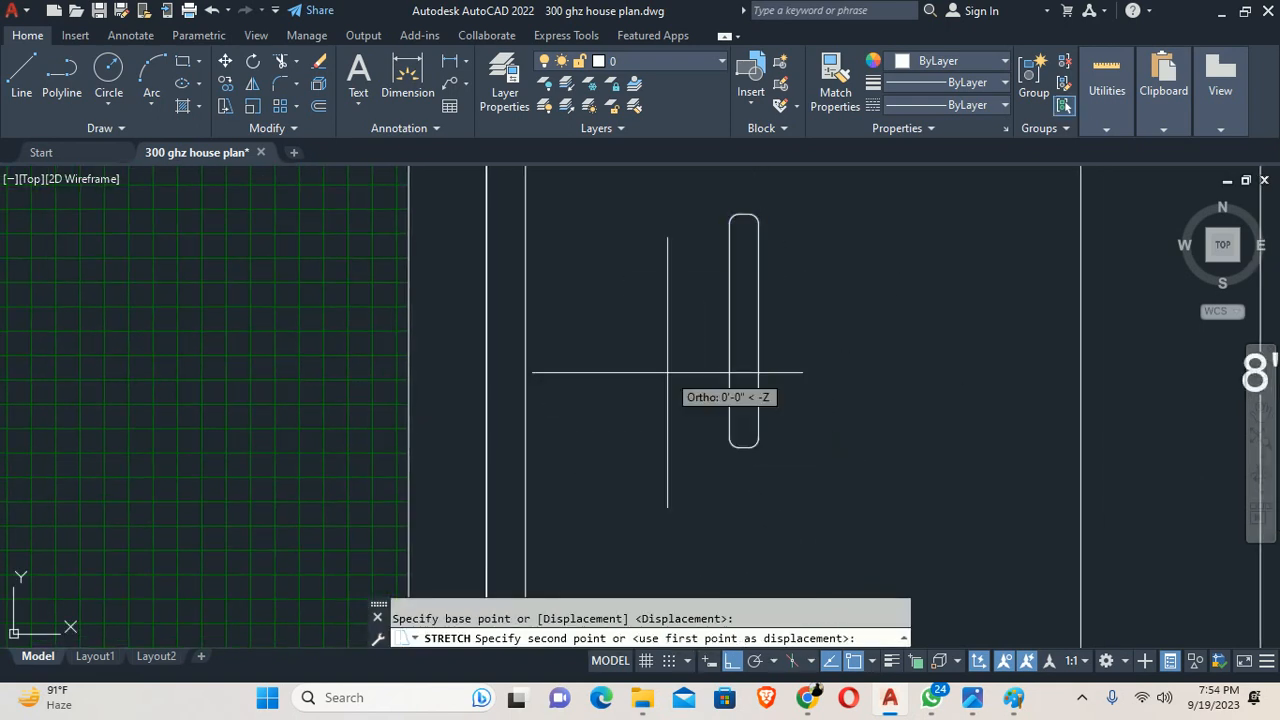
type("6")
key("Return")
key("Escape")
Step: Move the handle by its center to the midpoint between the two edges of the glass panel's right stile
scroll(776, 405, "down", 2)
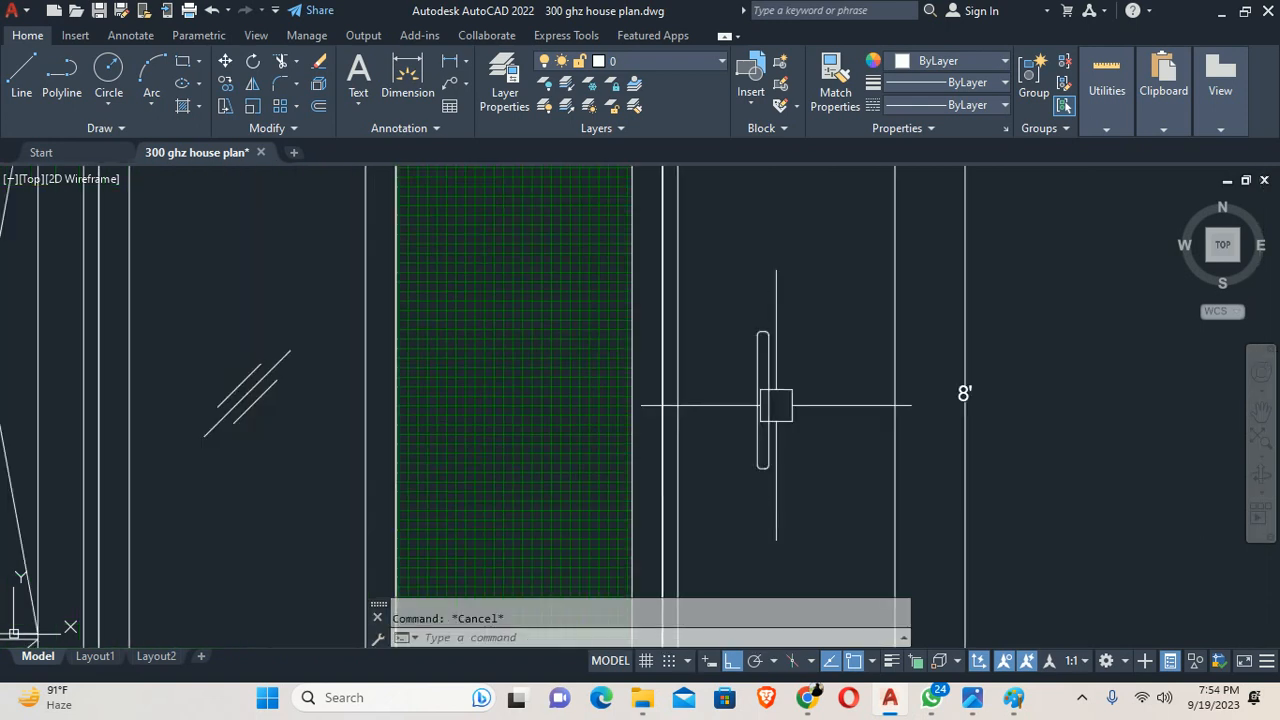
type("m")
key("Return")
left_click(769, 420)
key("Return")
scroll(770, 395, "up", 6)
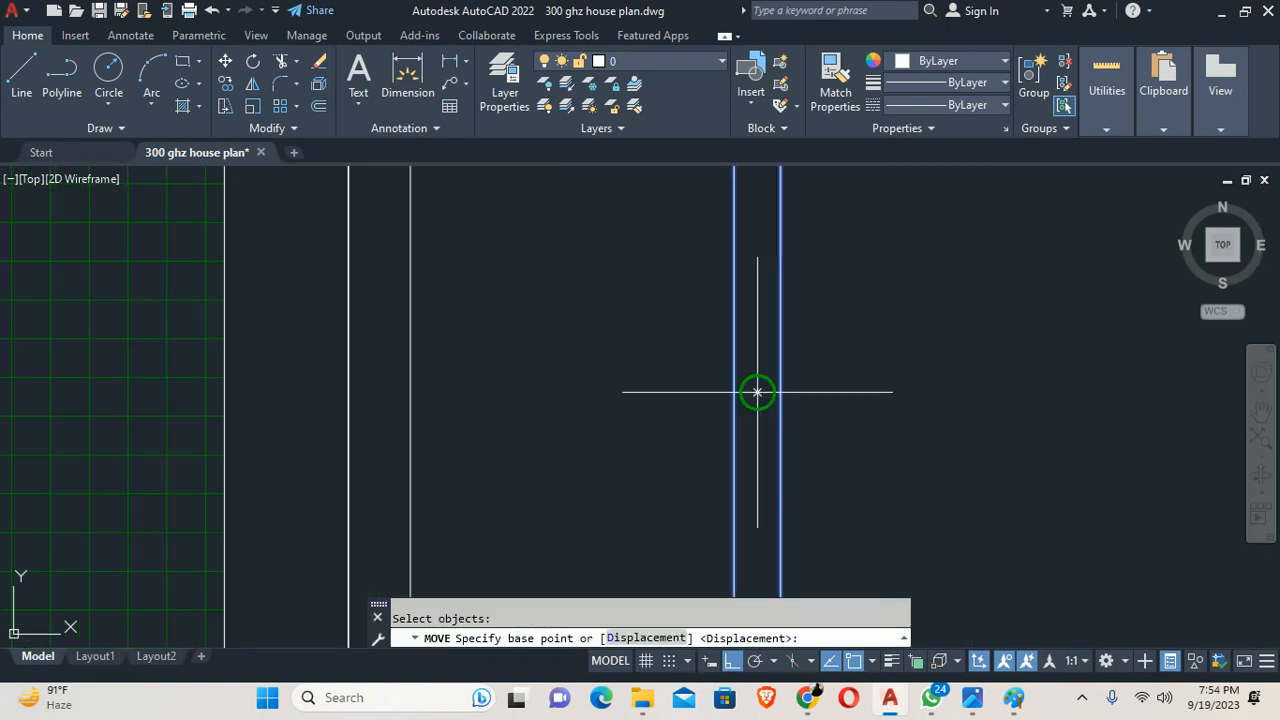
left_click(755, 394)
scroll(783, 368, "down", 3)
scroll(650, 378, "up", 3)
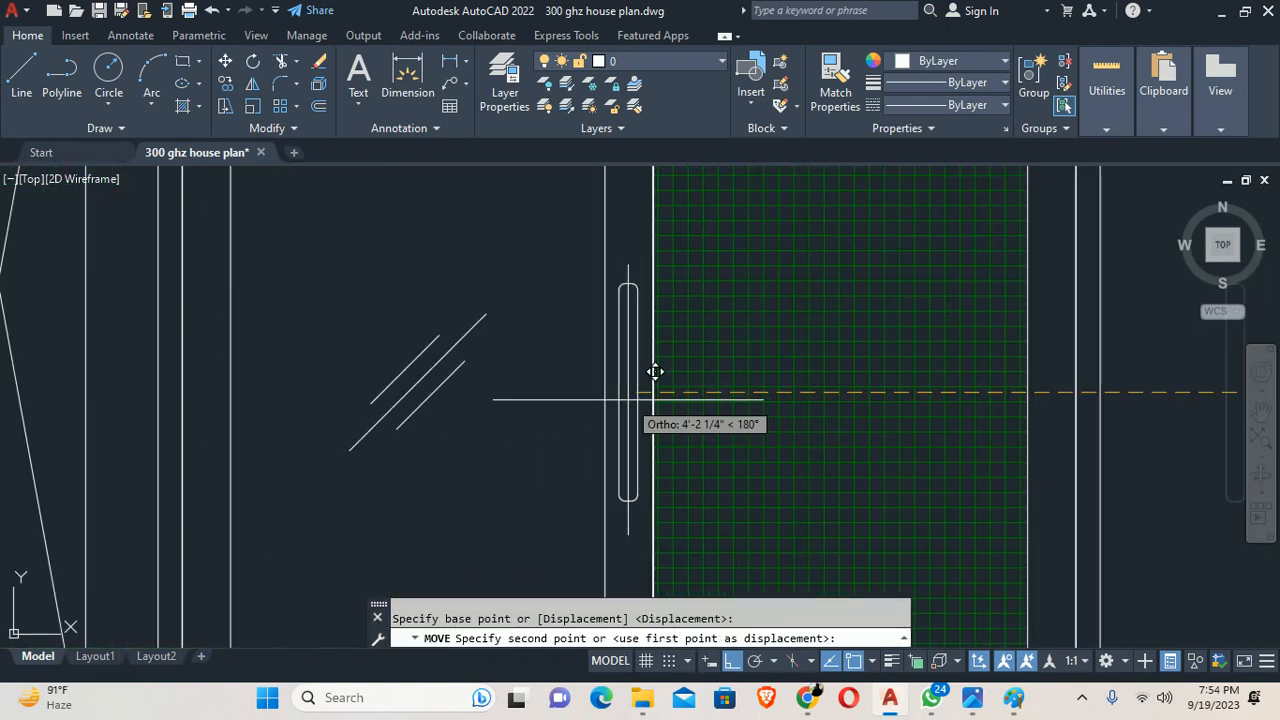
type("mtt")
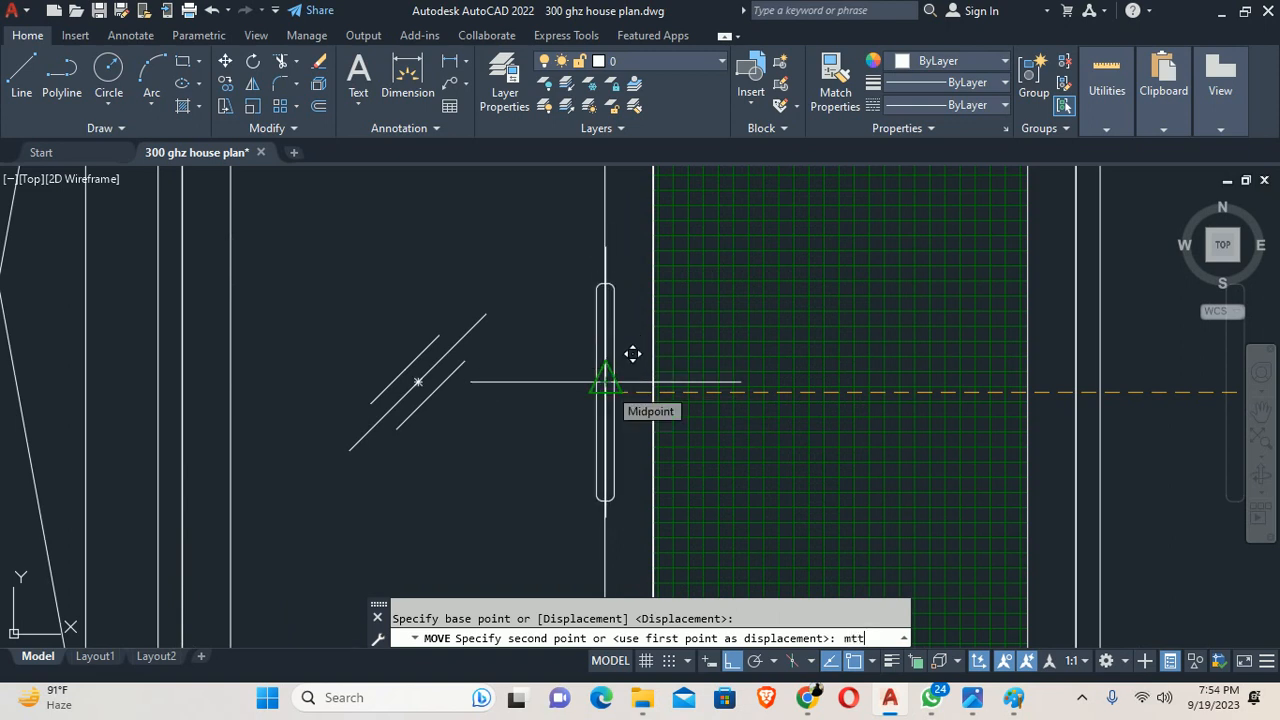
type("p")
key("BackSpace")
key("BackSpace")
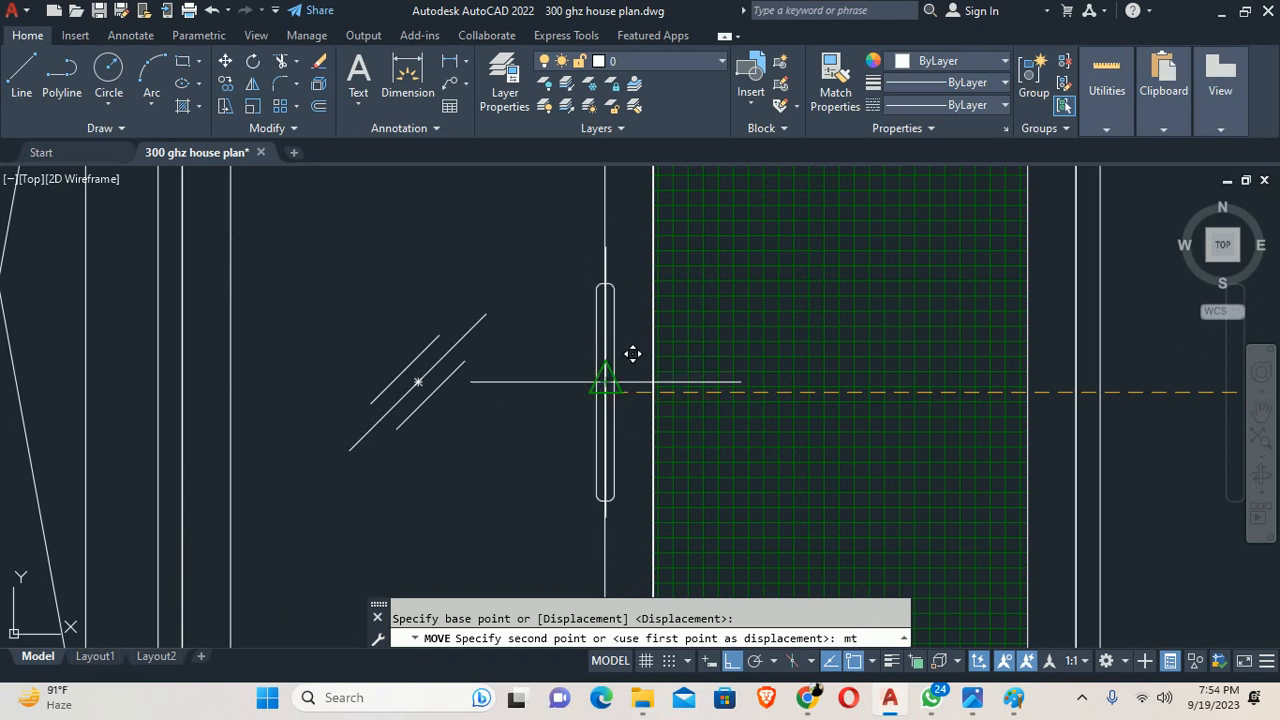
type("p")
key("Return")
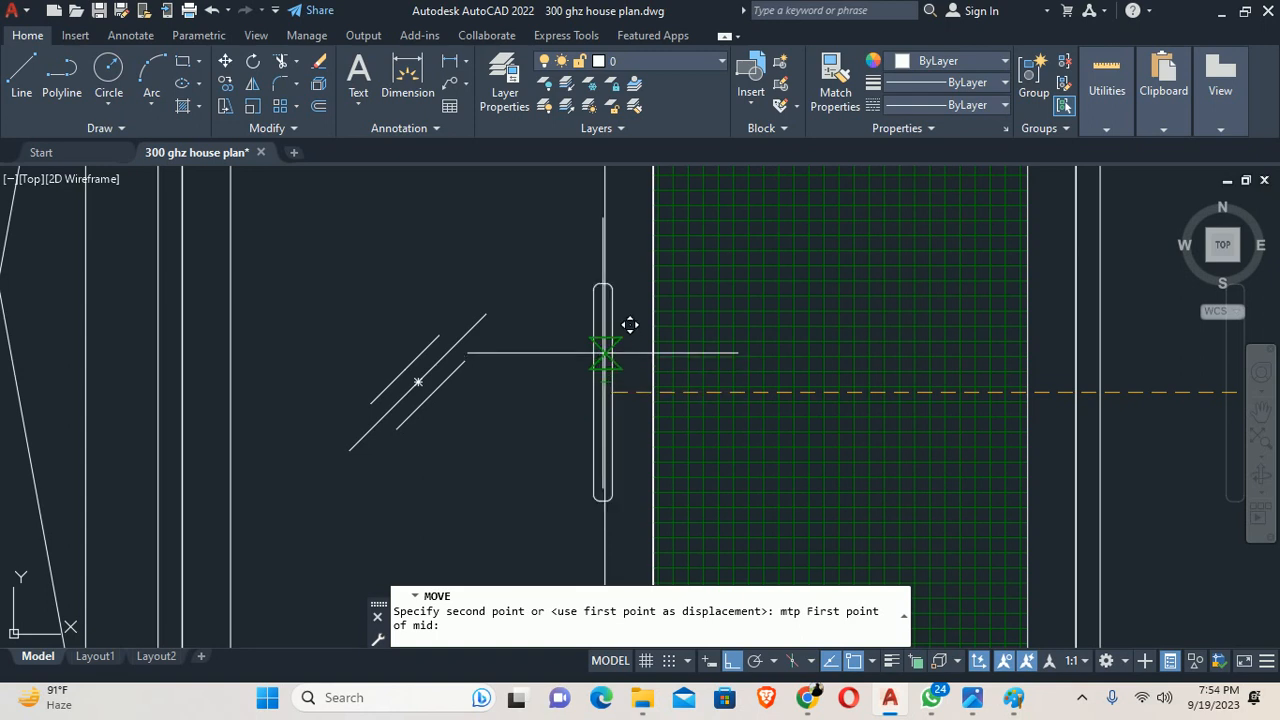
left_click(629, 354)
left_click(680, 354)
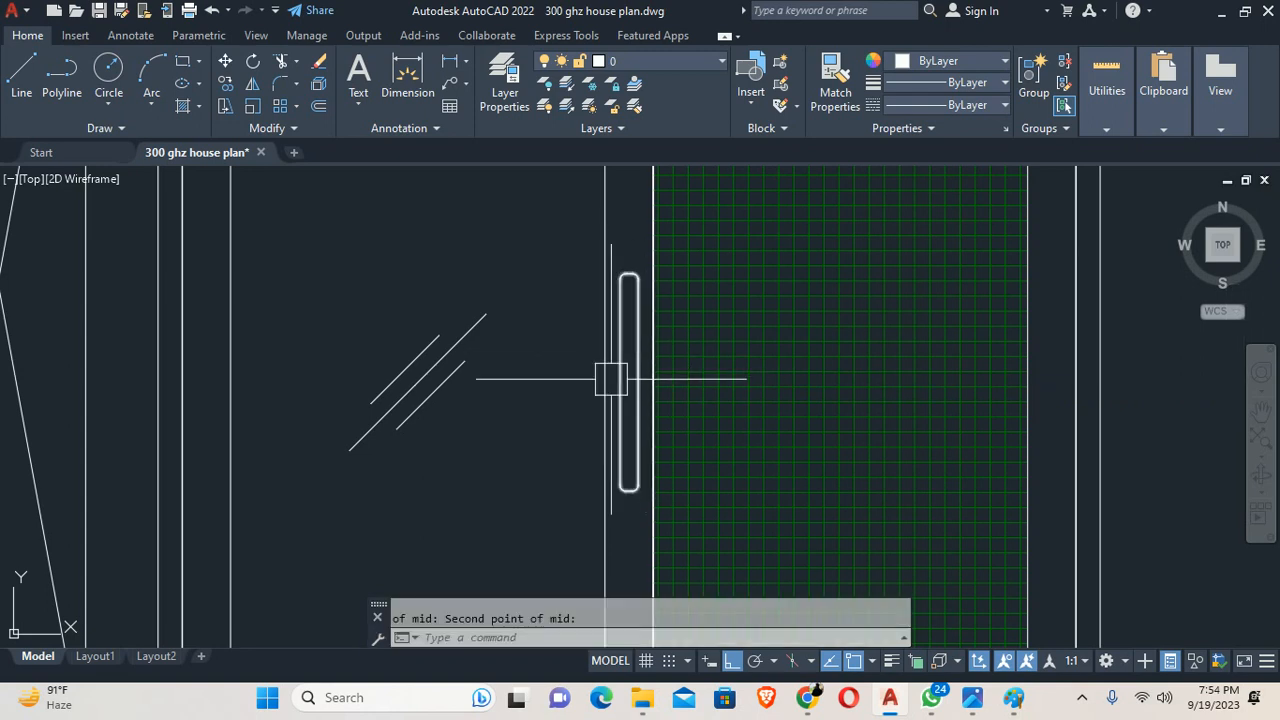
scroll(583, 380, "down", 6)
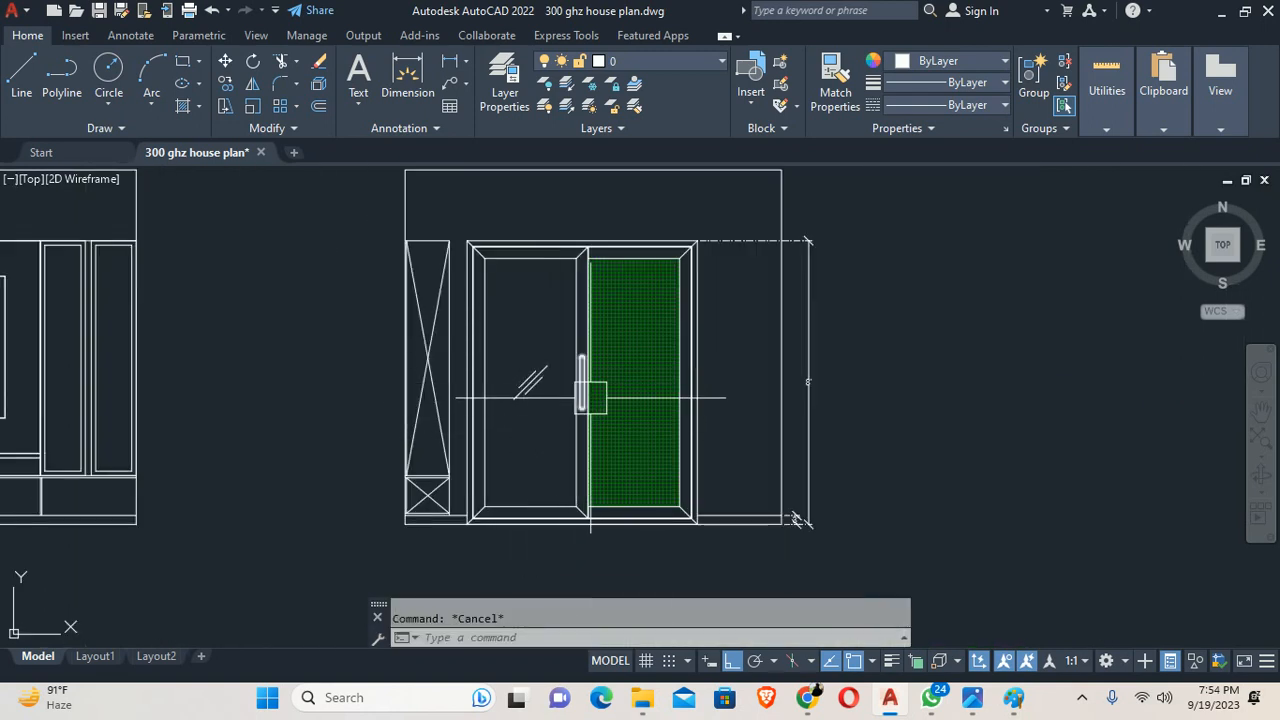
Step: Copy the handle from its center to the midpoint between the edges of the net panel's right stile
scroll(590, 398, "up", 4)
scroll(590, 397, "down", 2)
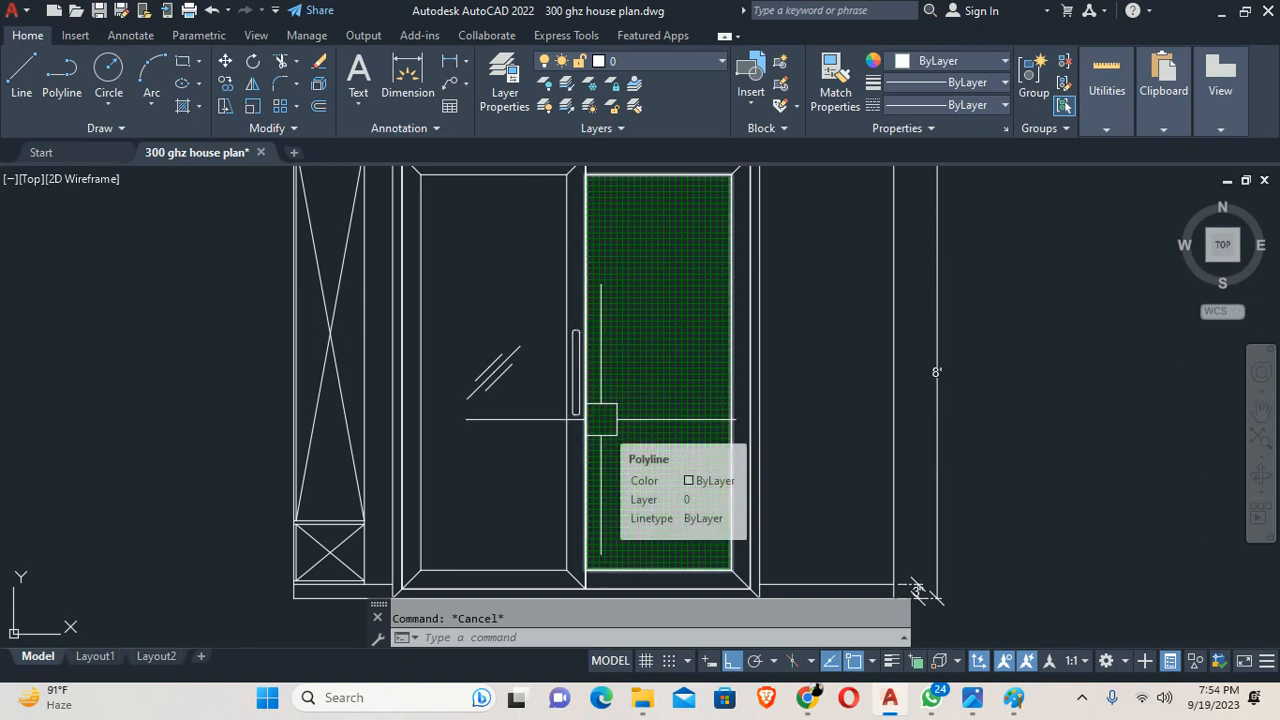
type("co")
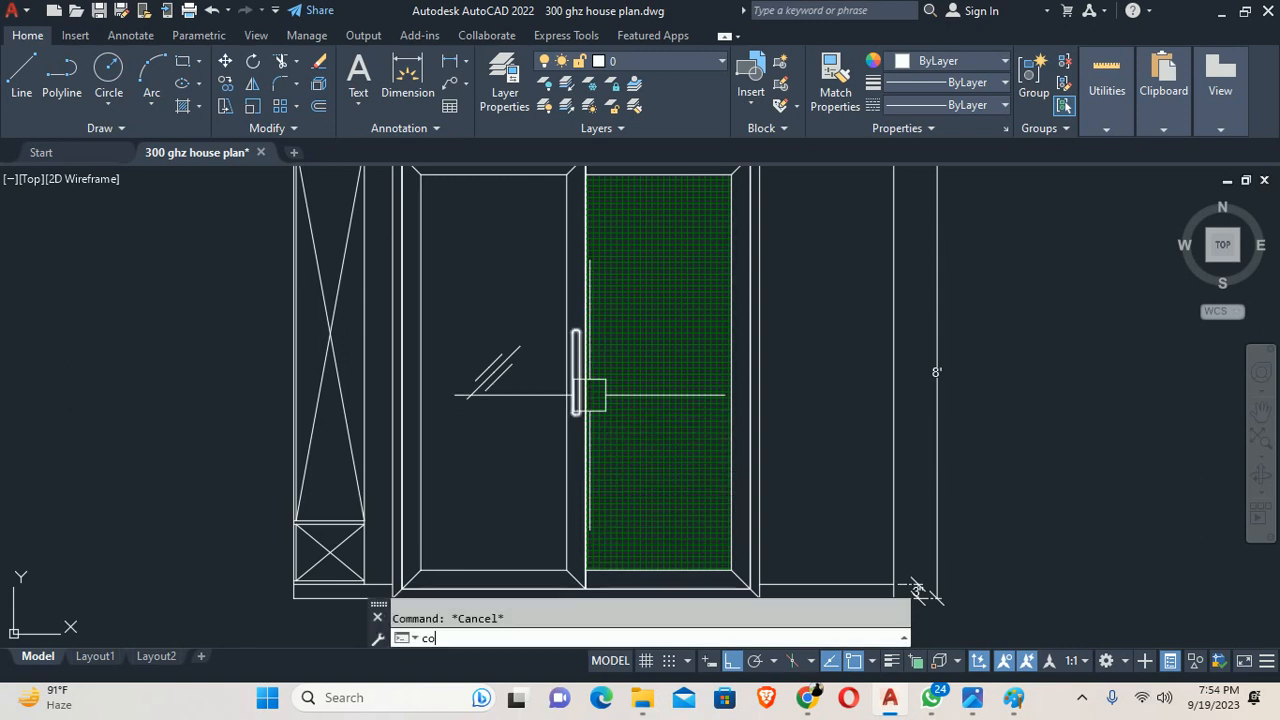
scroll(567, 375, "up", 5)
key("Return")
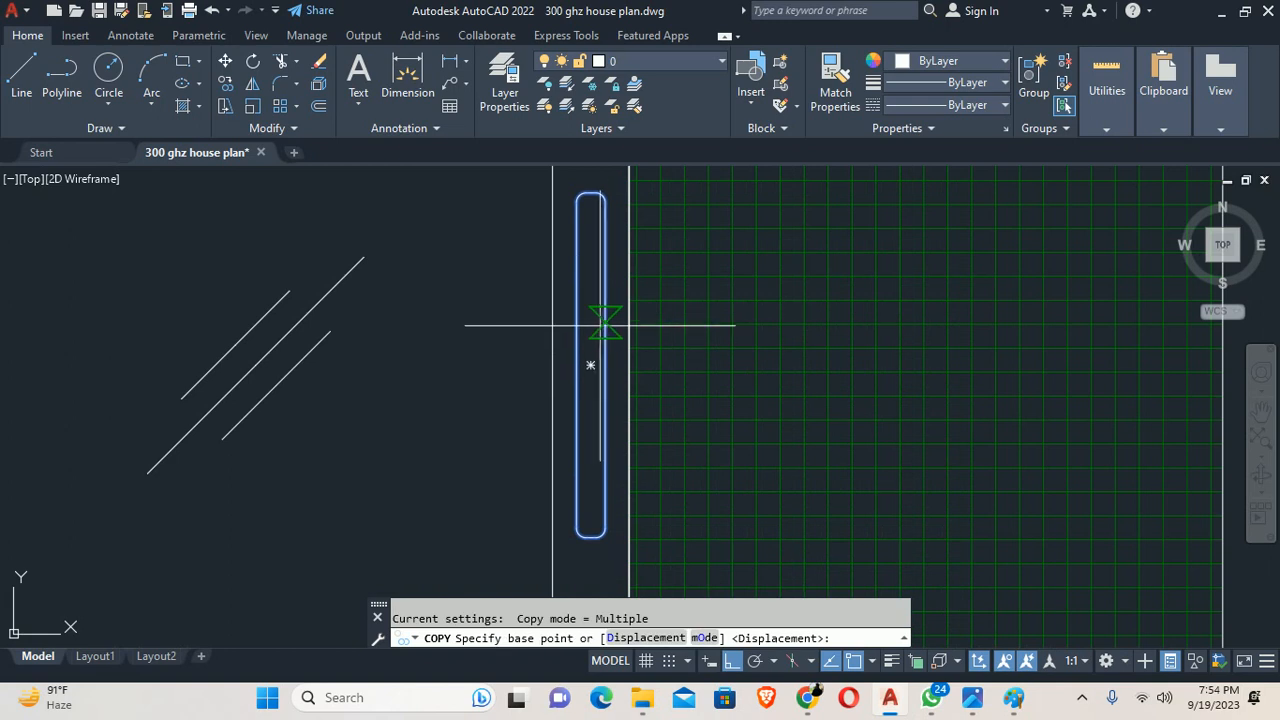
left_click(590, 365)
scroll(740, 370, "down", 5)
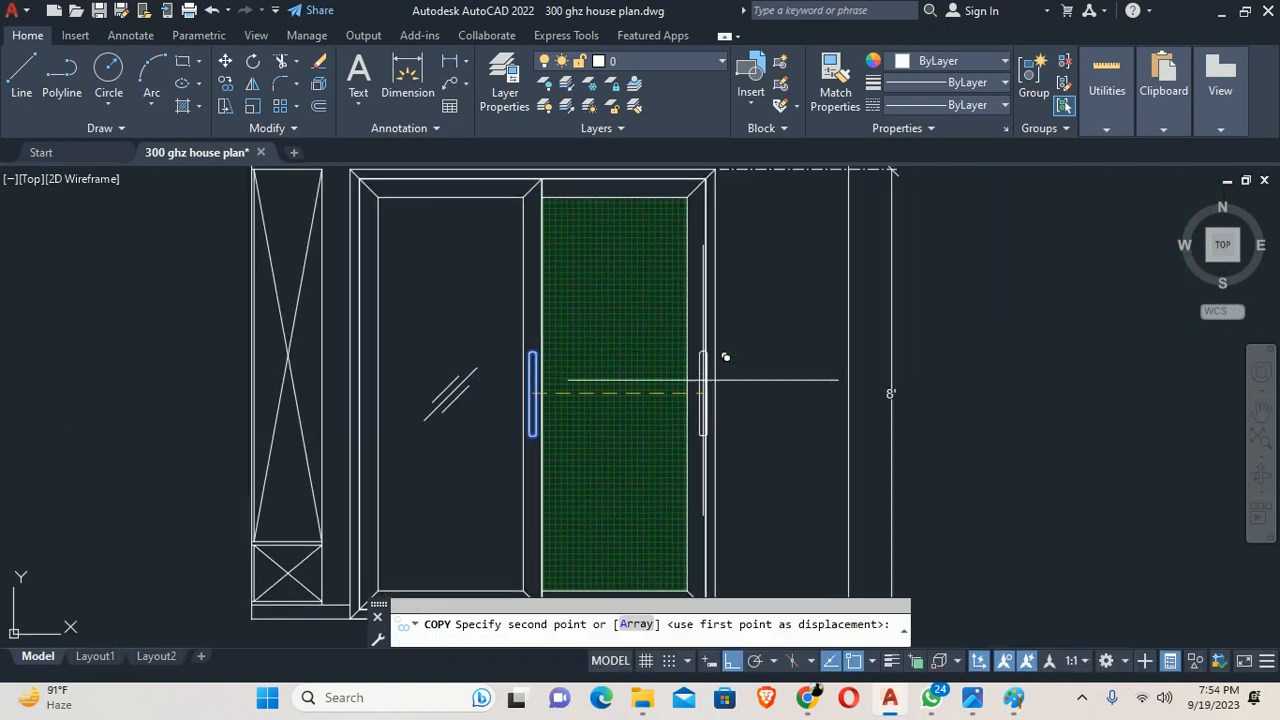
scroll(686, 380, "up", 3)
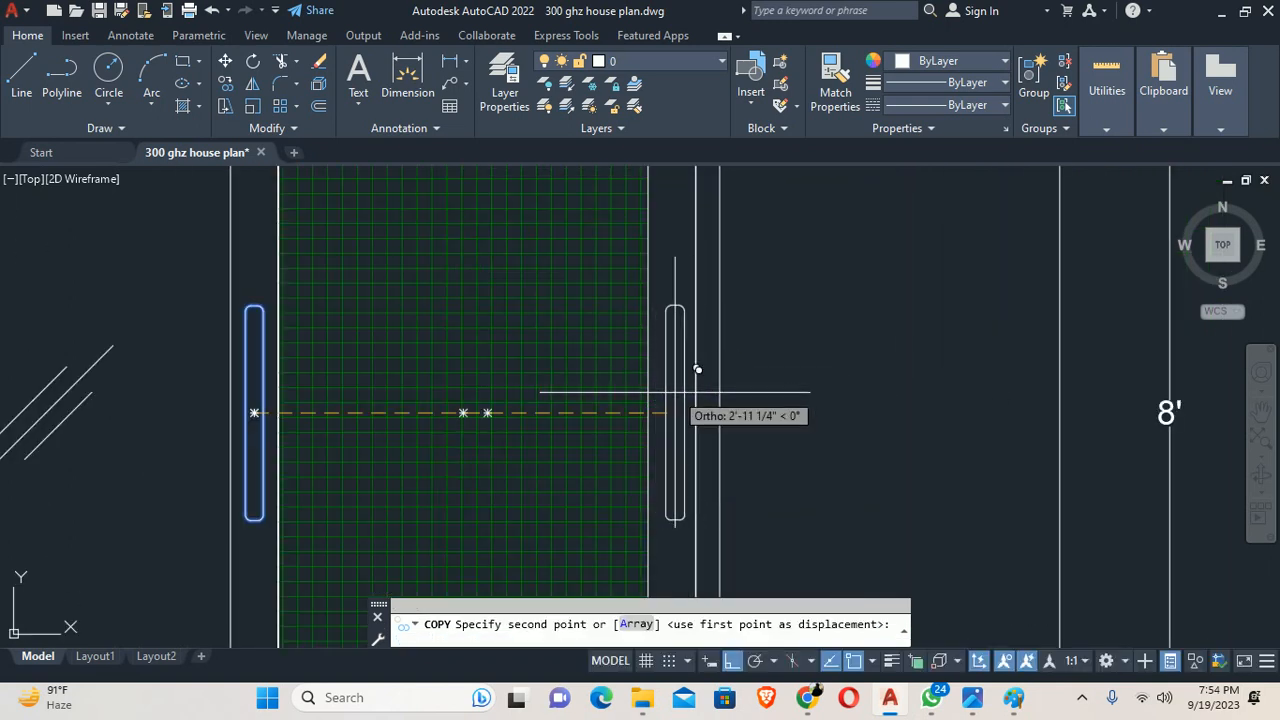
scroll(697, 370, "up", 2)
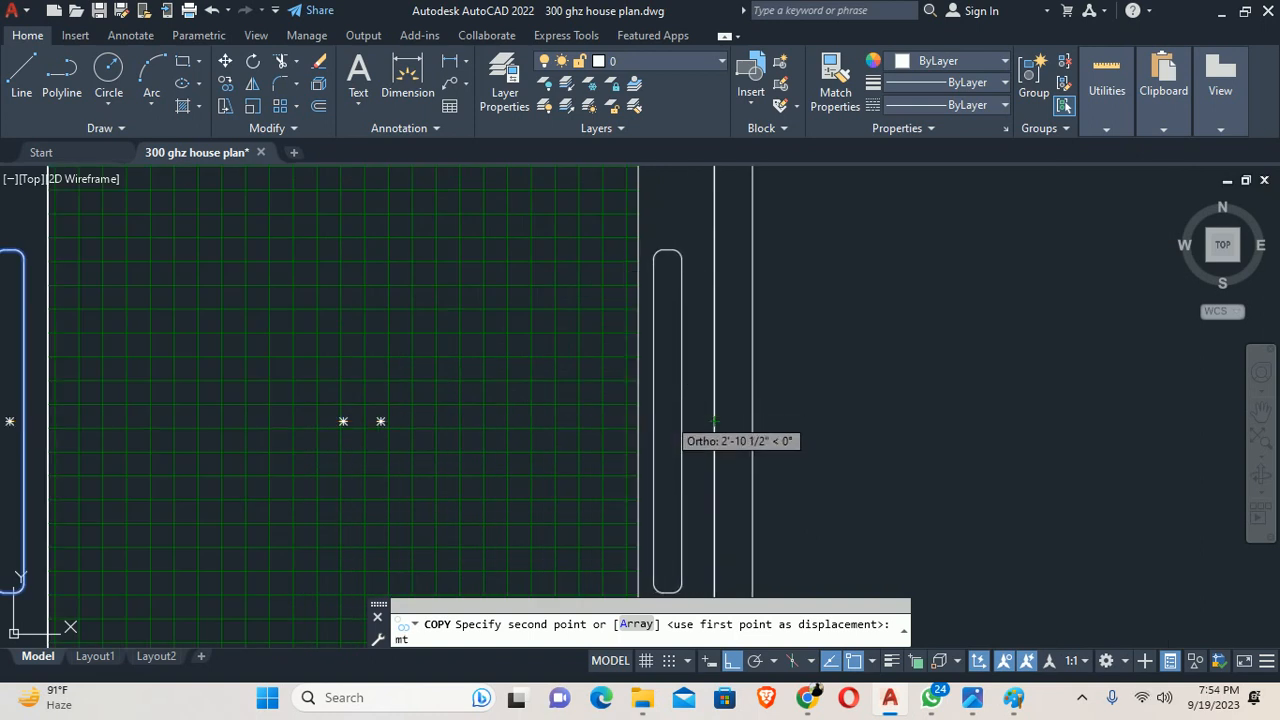
type("p")
key("Return")
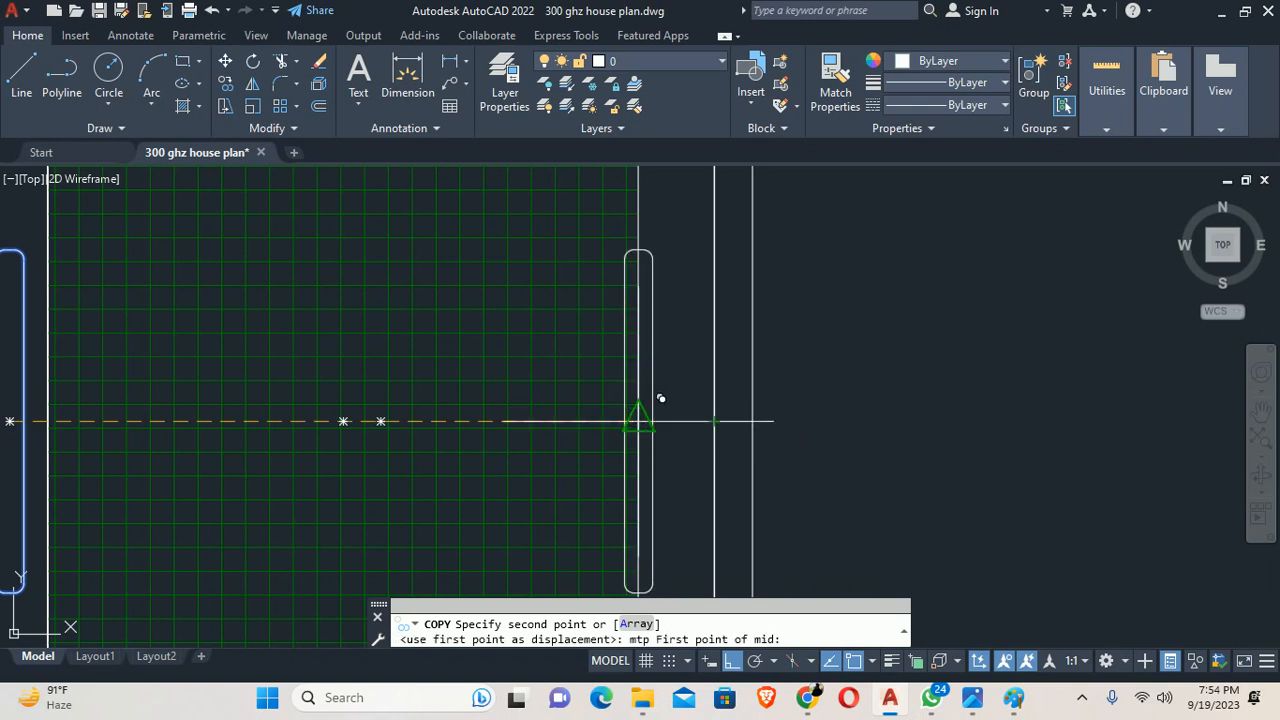
left_click(640, 420)
left_click(714, 421)
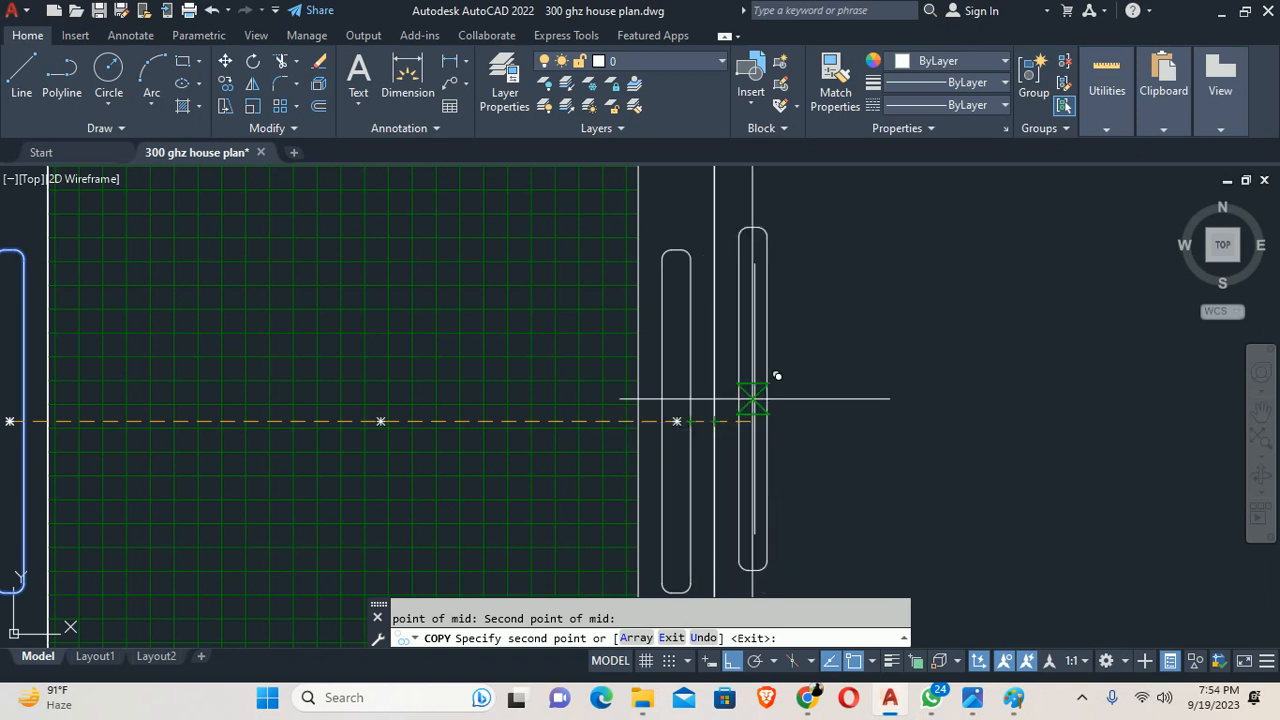
key("Escape")
scroll(686, 335, "down", 4)
scroll(676, 313, "up", 2)
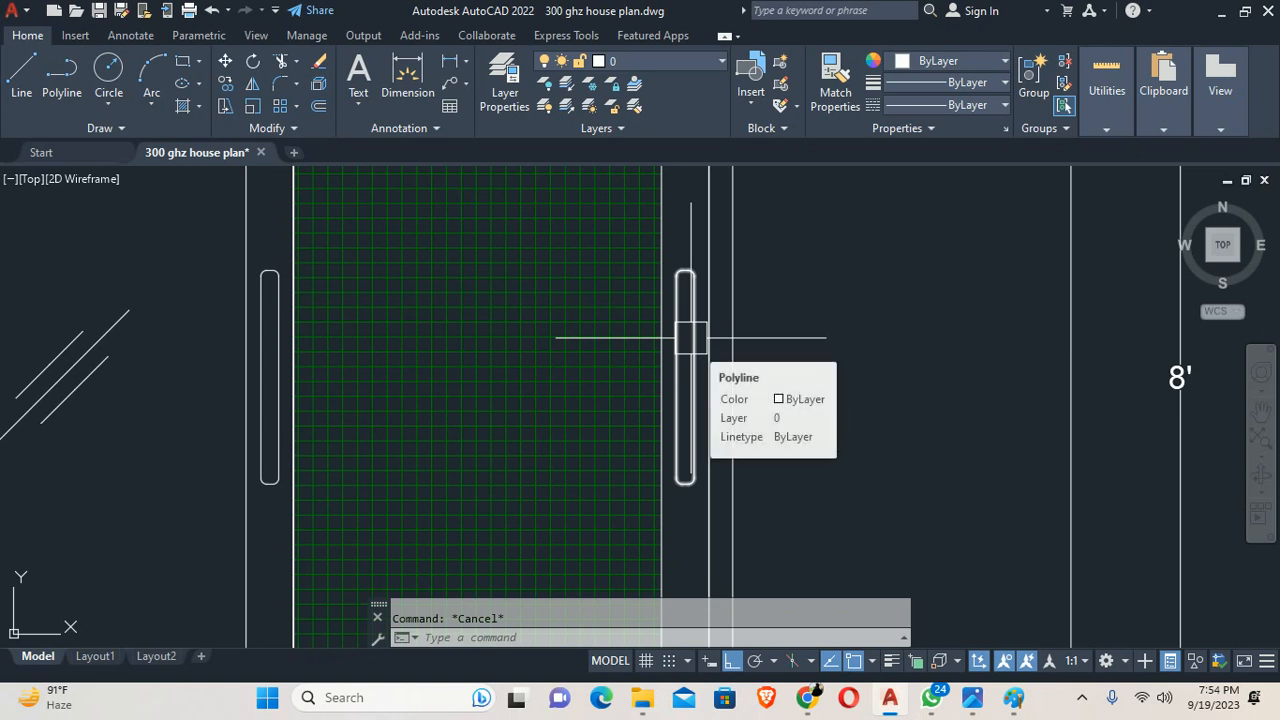
Step: Examine the handles' placement on the stiles of the glass and net panels
scroll(691, 338, "down", 6)
scroll(690, 287, "up", 5)
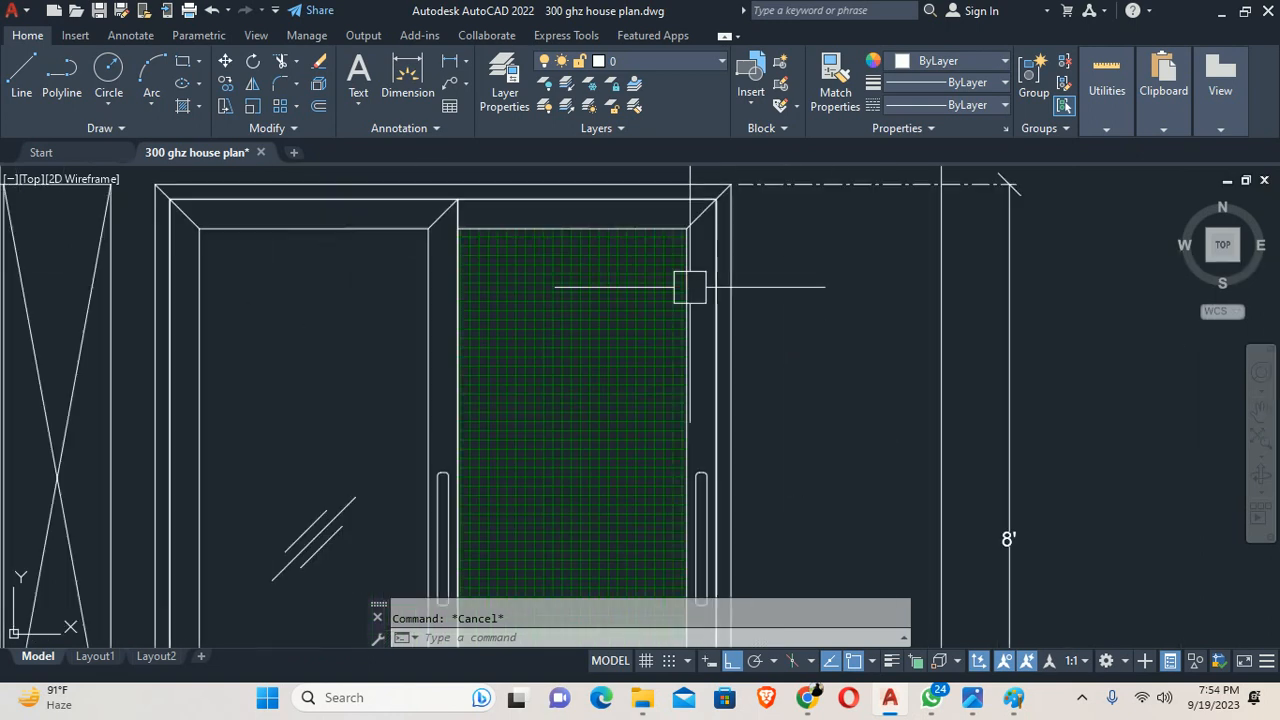
scroll(690, 287, "up", 3)
middle_click_drag(686, 357, 528, 294)
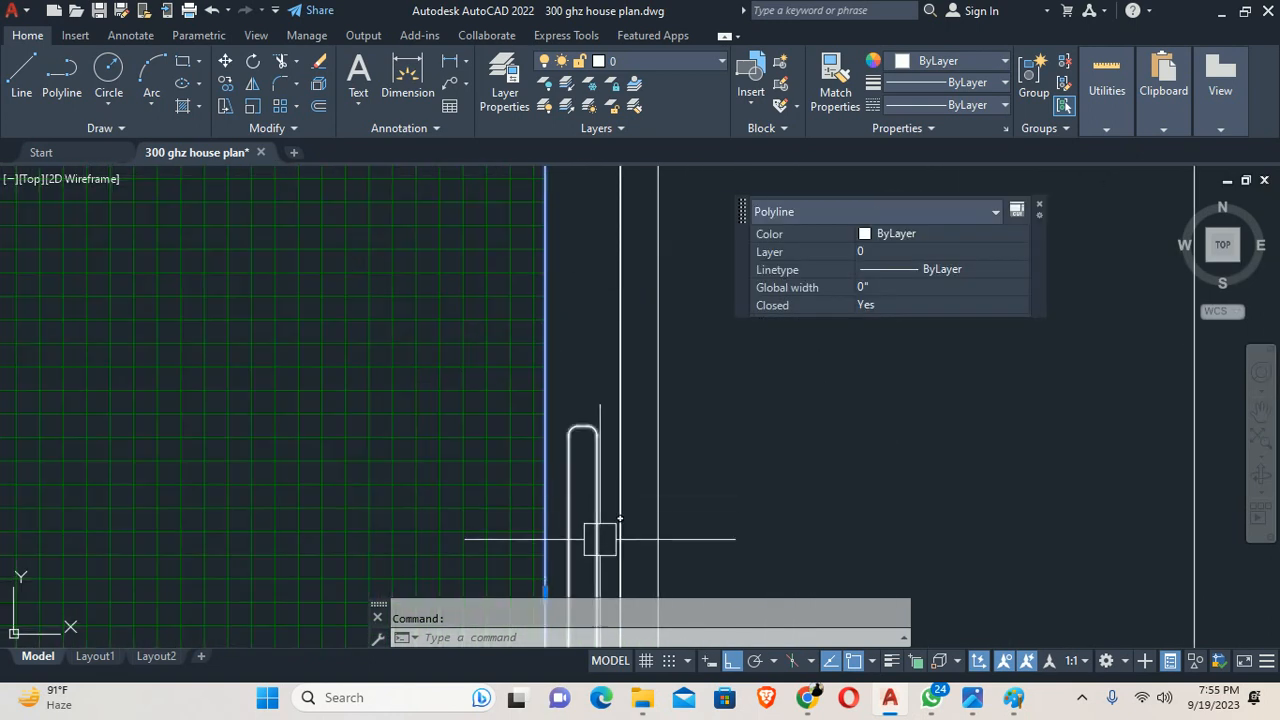
middle_click_drag(600, 539, 509, 269)
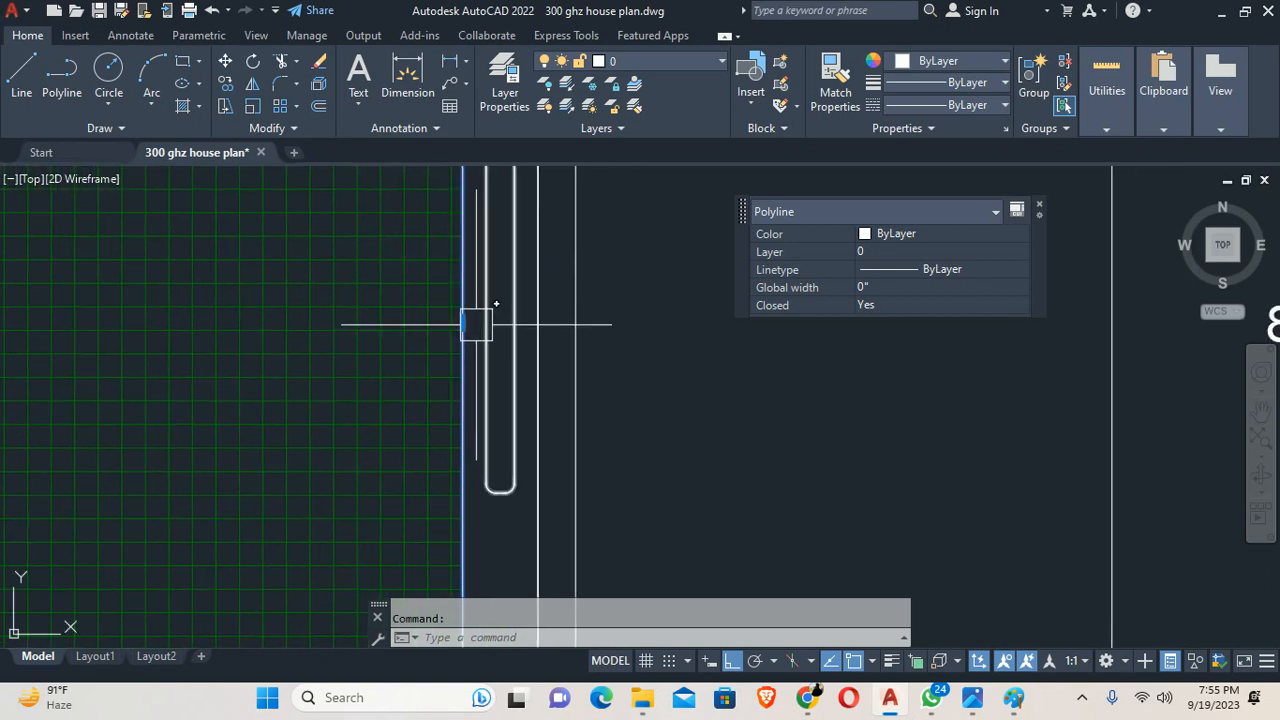
scroll(476, 324, "down", 2)
key("Escape")
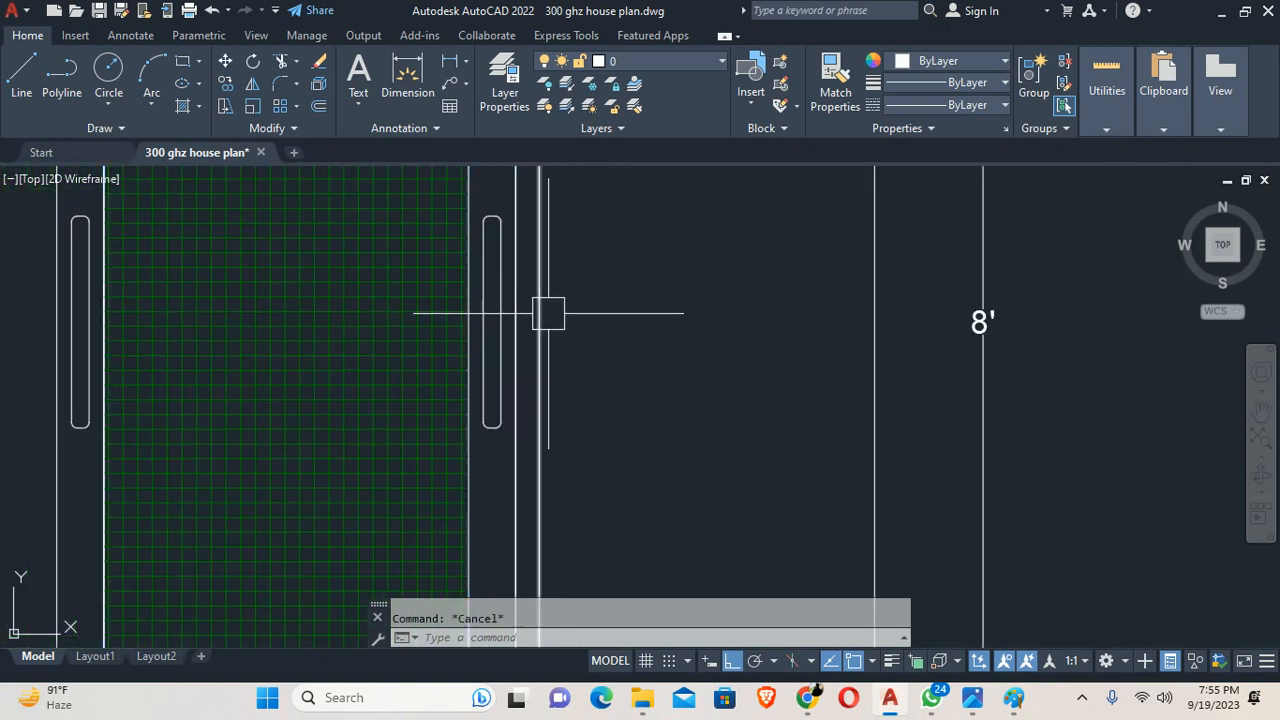
scroll(549, 314, "down", 4)
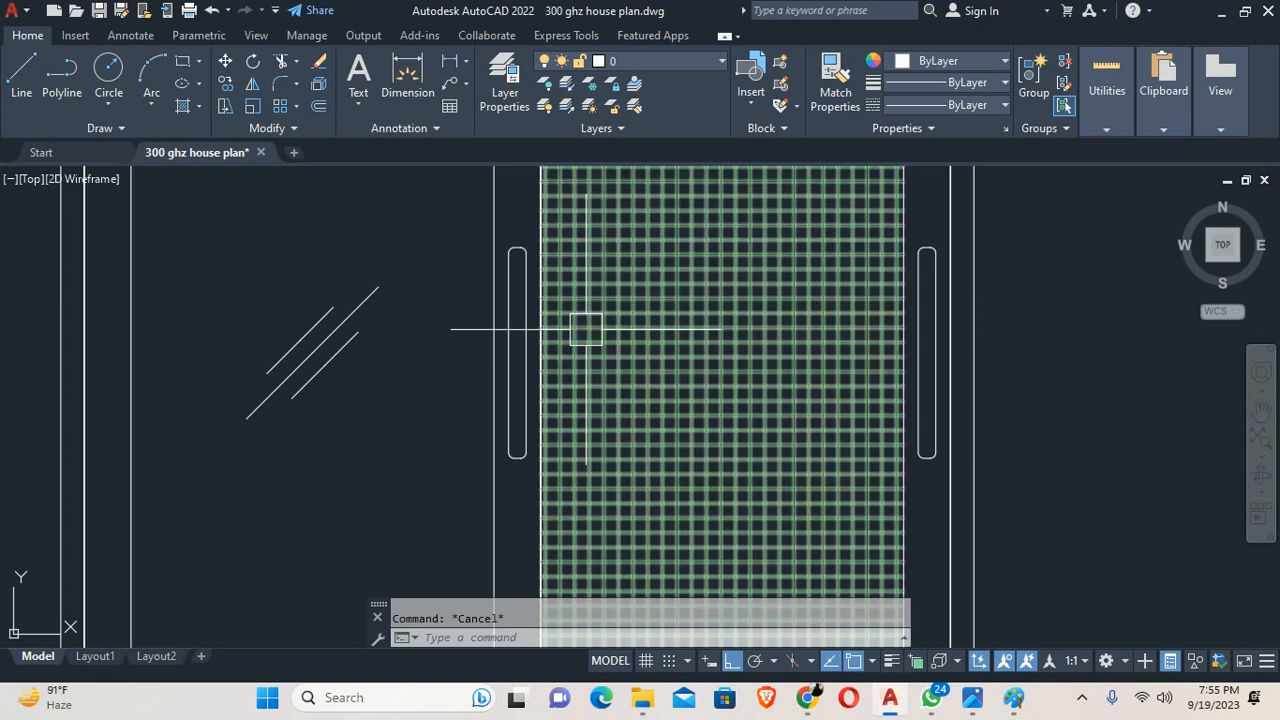
Step: Offset the glass panel's rounded handle outline inward by 0.25"
type("o")
key("Return")
type(".25")
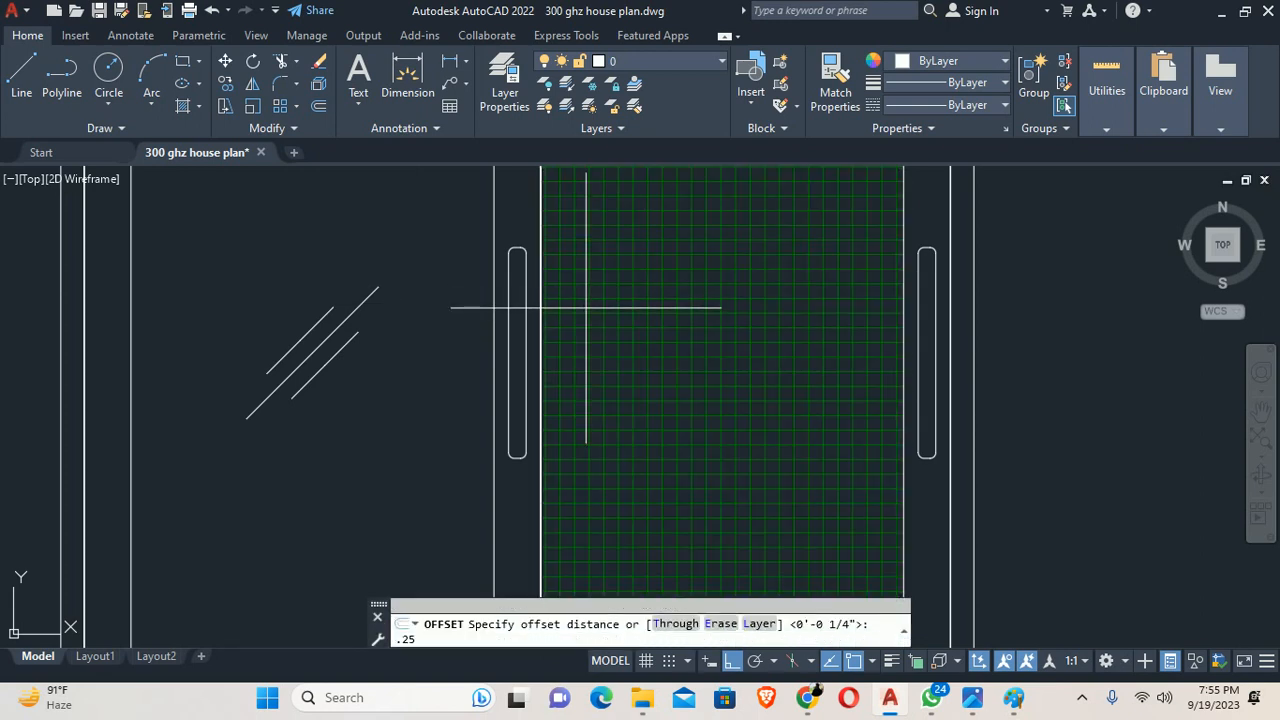
key("Return")
left_click(509, 253)
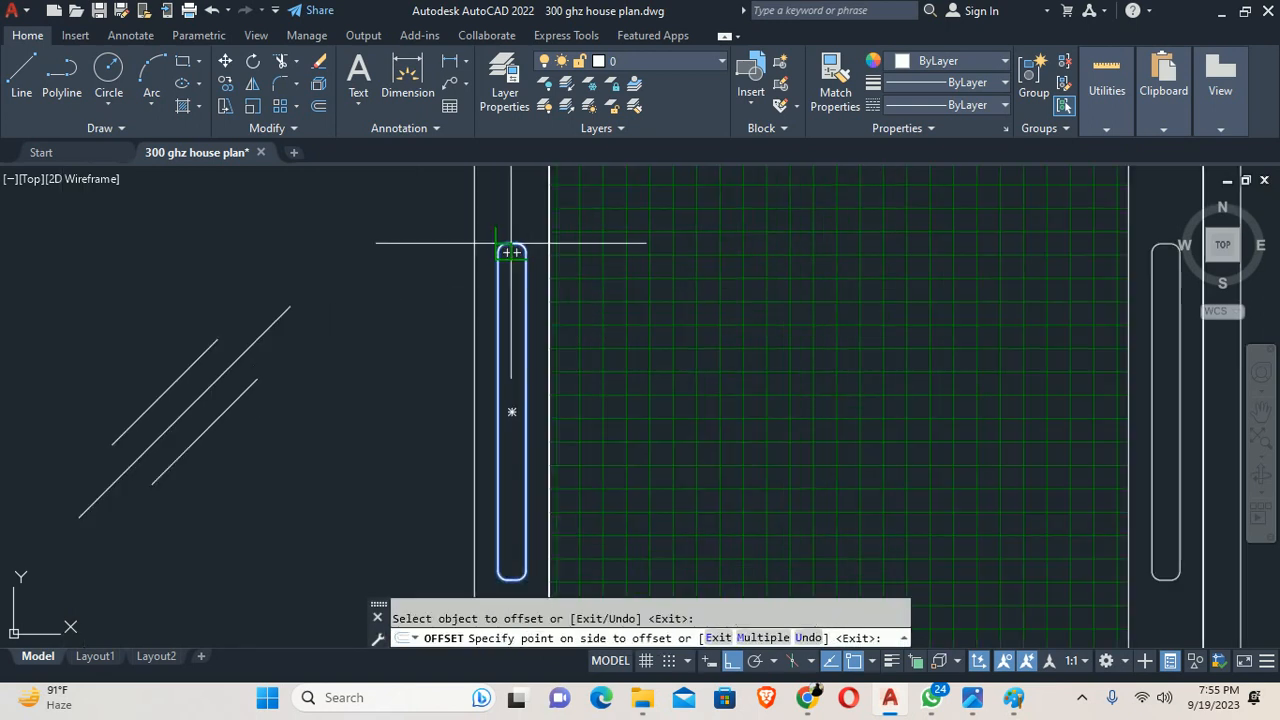
scroll(509, 253, "up", 6)
left_click(512, 270)
key("Escape")
scroll(512, 270, "down", 8)
middle_click_drag(792, 293, 689, 292)
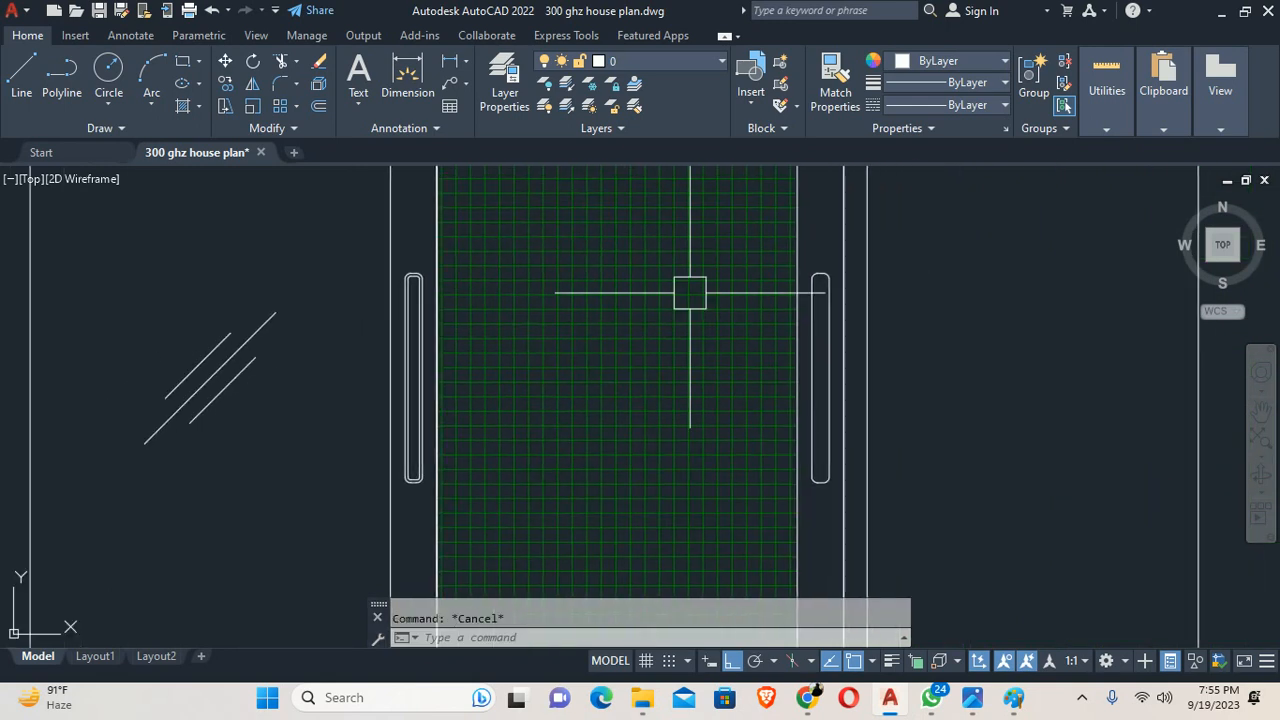
Step: Offset the net panel's handle outline inward by the same 0.25" distance
scroll(812, 293, "up", 4)
type("o")
key("Return")
key("Return")
left_click(840, 243)
key("Escape")
scroll(789, 277, "down", 6)
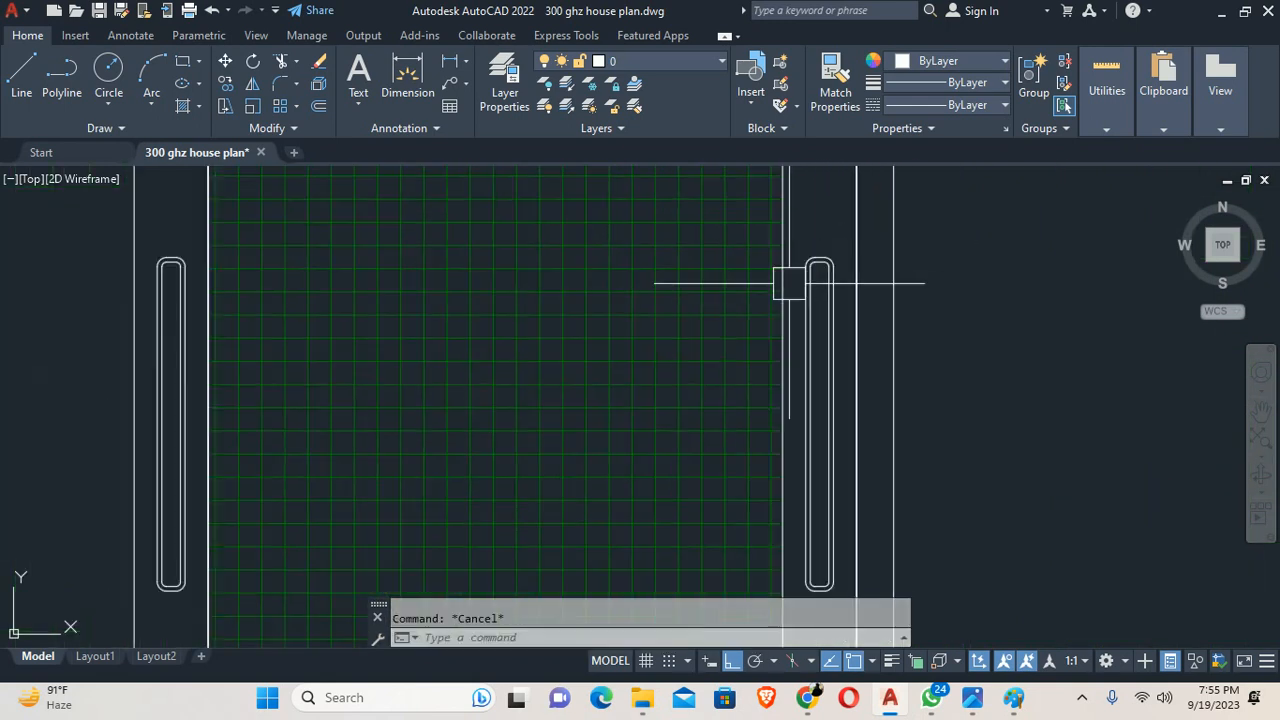
Step: Review the sliding window elevation with its handles alongside the other elevations and the floor plan below
scroll(603, 336, "down", 5)
scroll(551, 300, "up", 2)
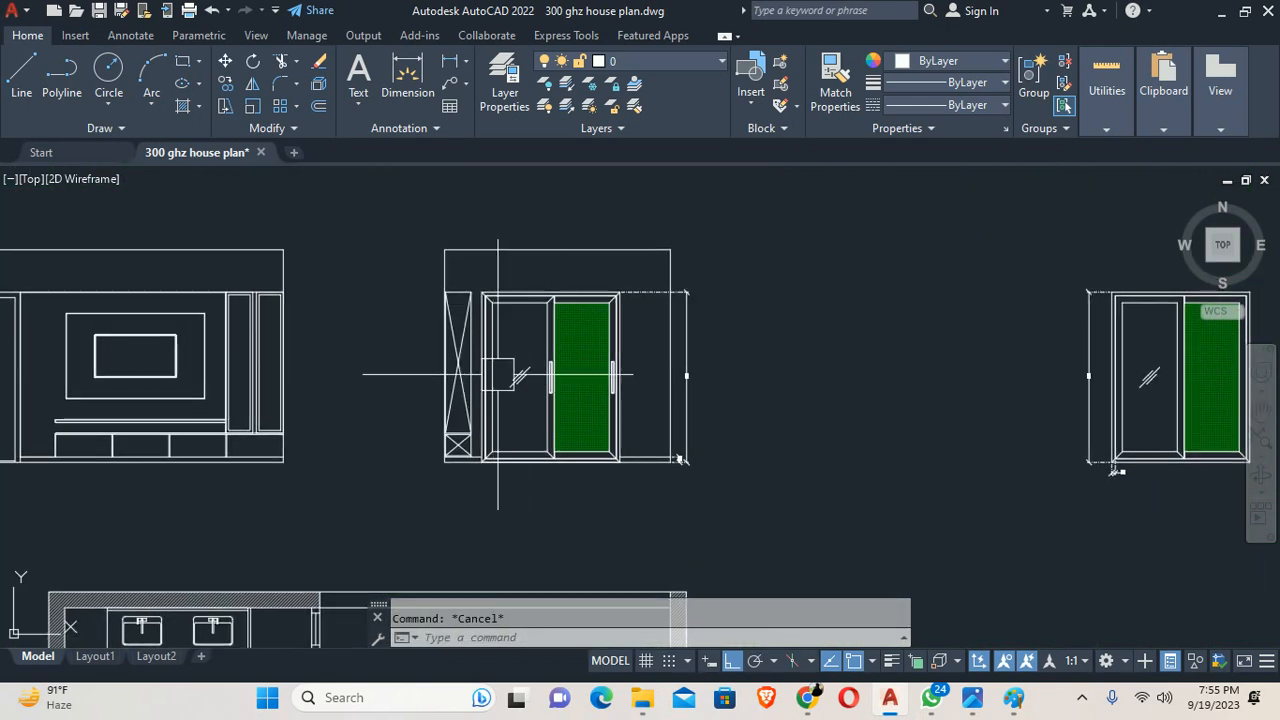
scroll(567, 380, "up", 2)
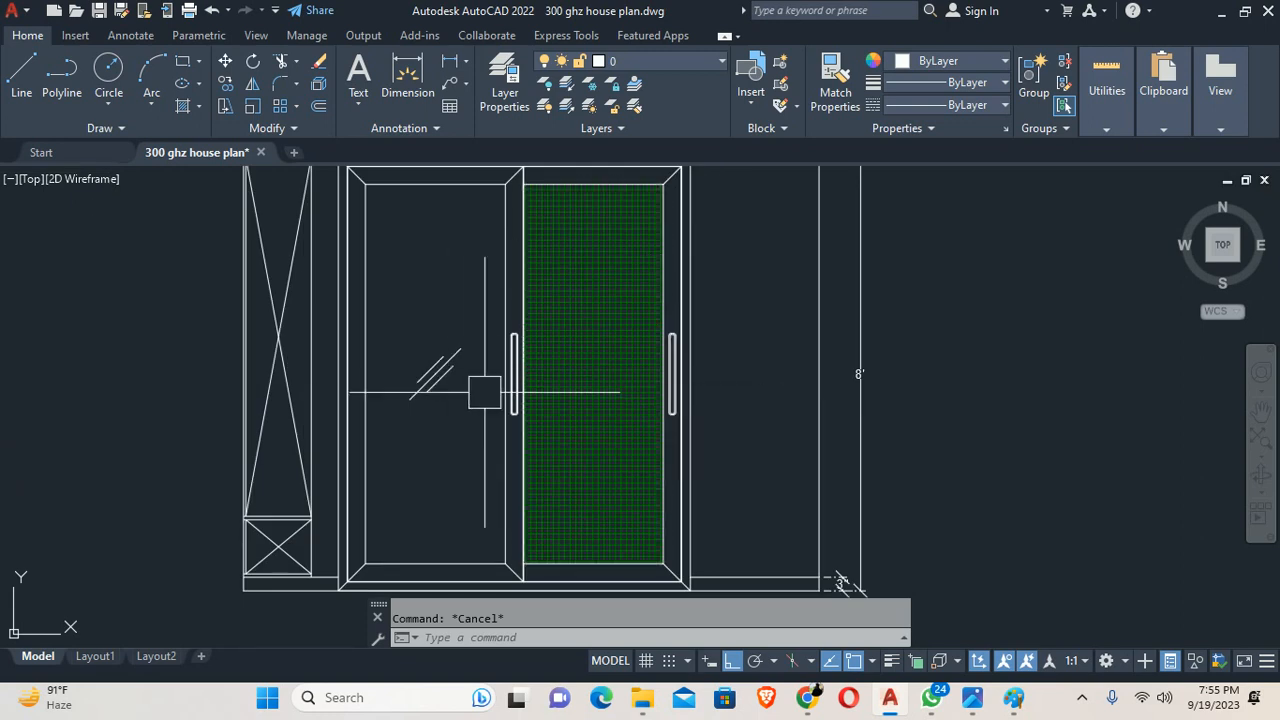
scroll(677, 387, "down", 4)
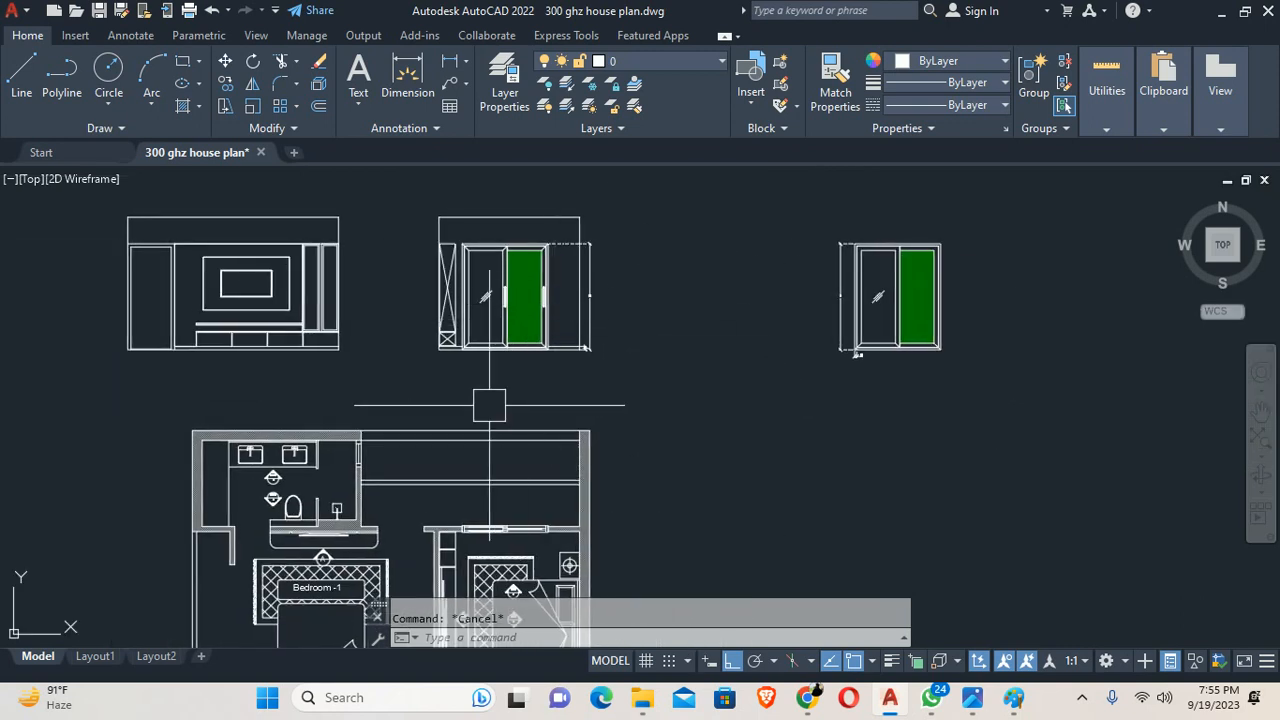
scroll(477, 363, "up", 4)
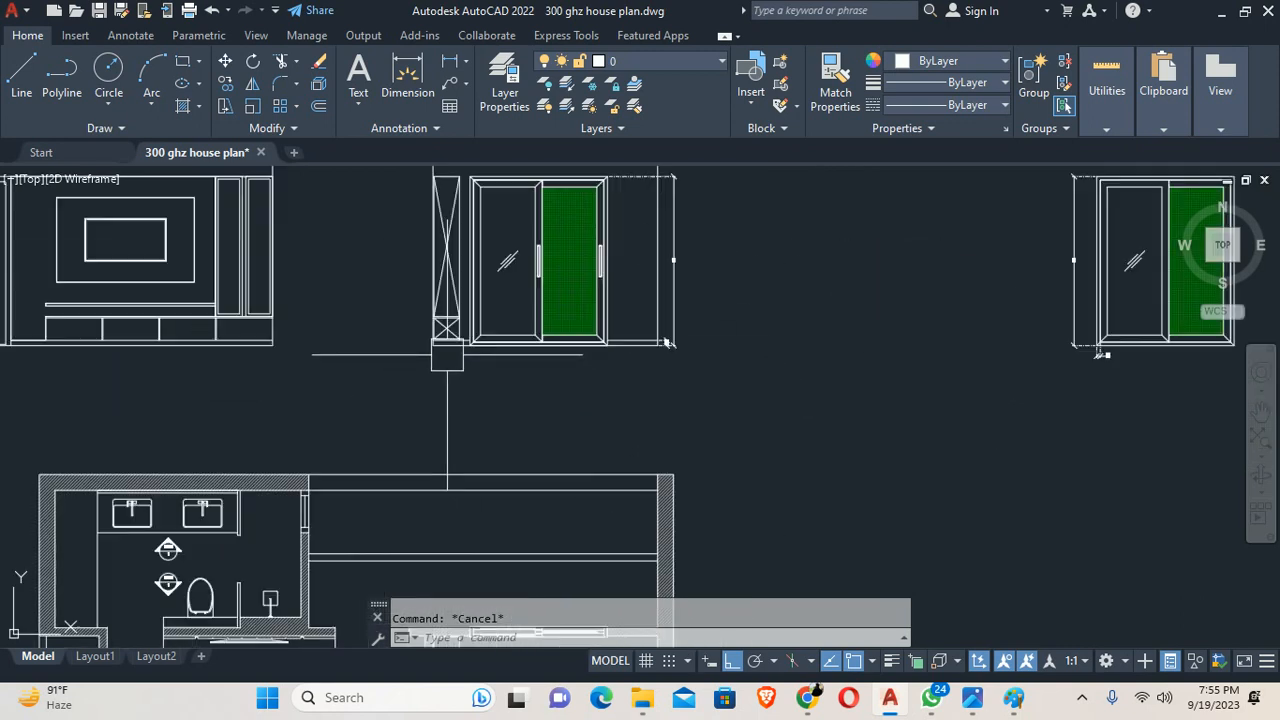
scroll(443, 351, "down", 2)
scroll(512, 405, "down", 4)
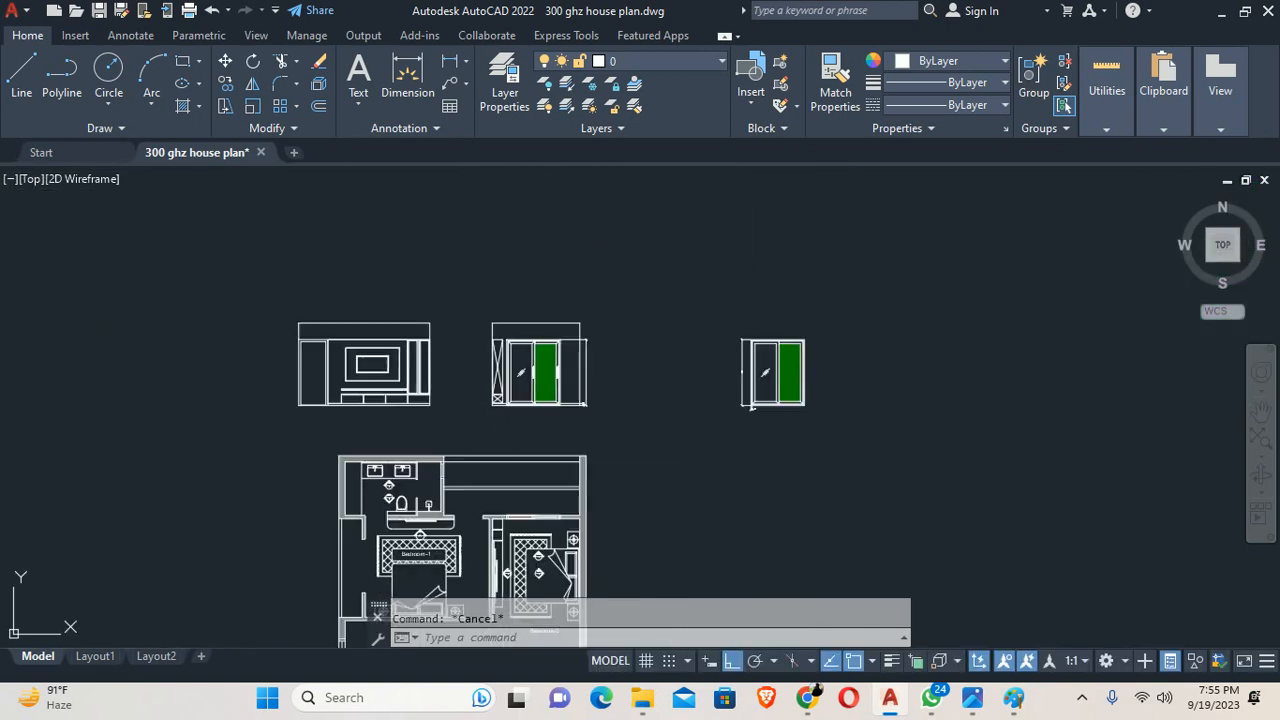
middle_click_drag(511, 442, 511, 368)
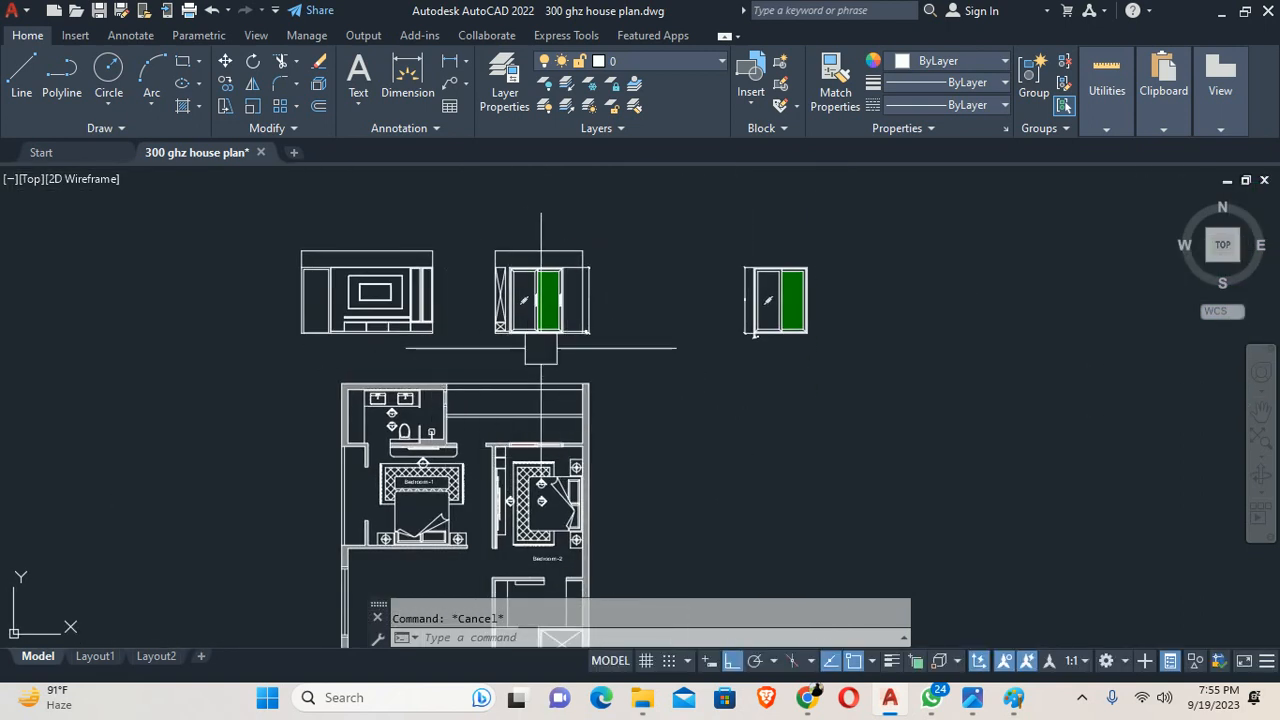